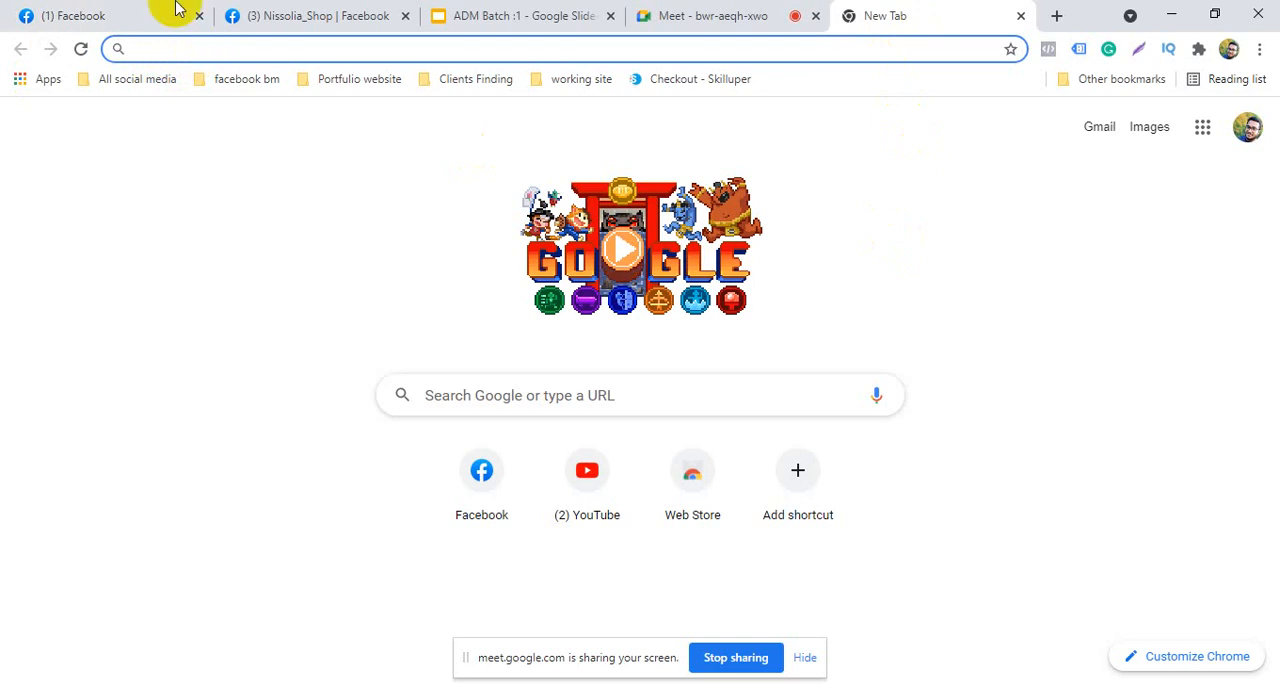
{"action": "left_click", "coordinate": [176, 10]}
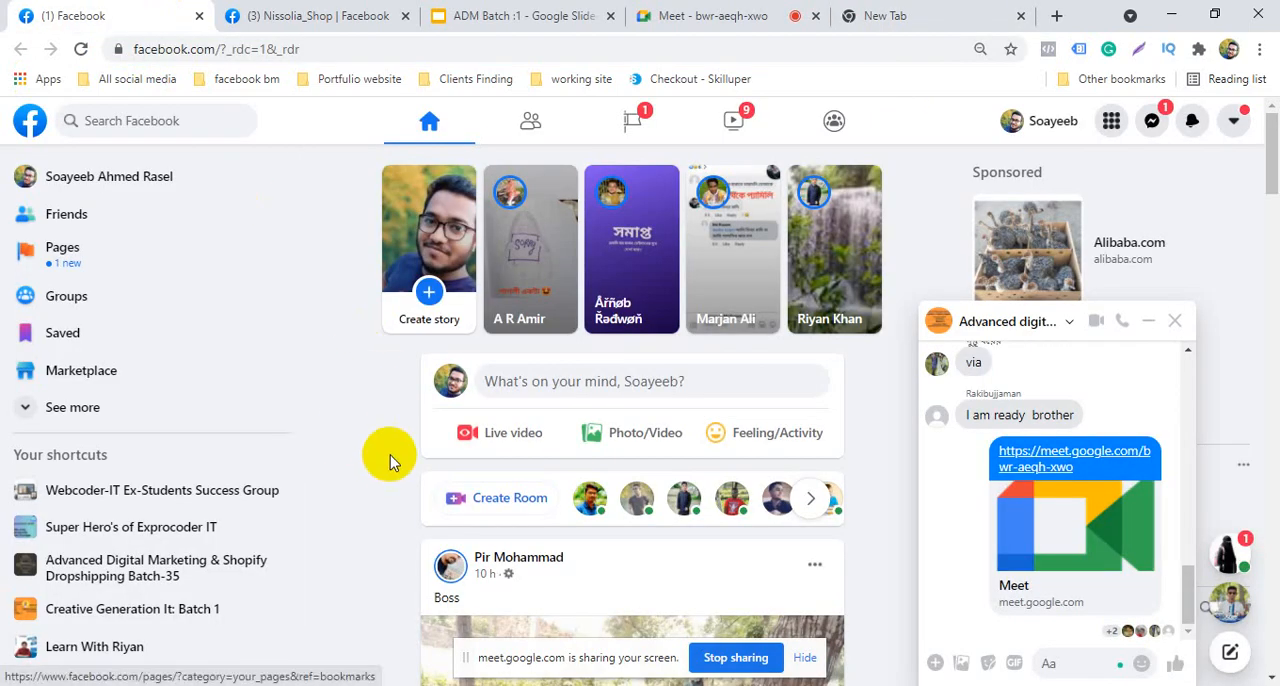
{"action": "left_click", "coordinate": [888, 12]}
{"action": "left_click", "coordinate": [279, 49]}
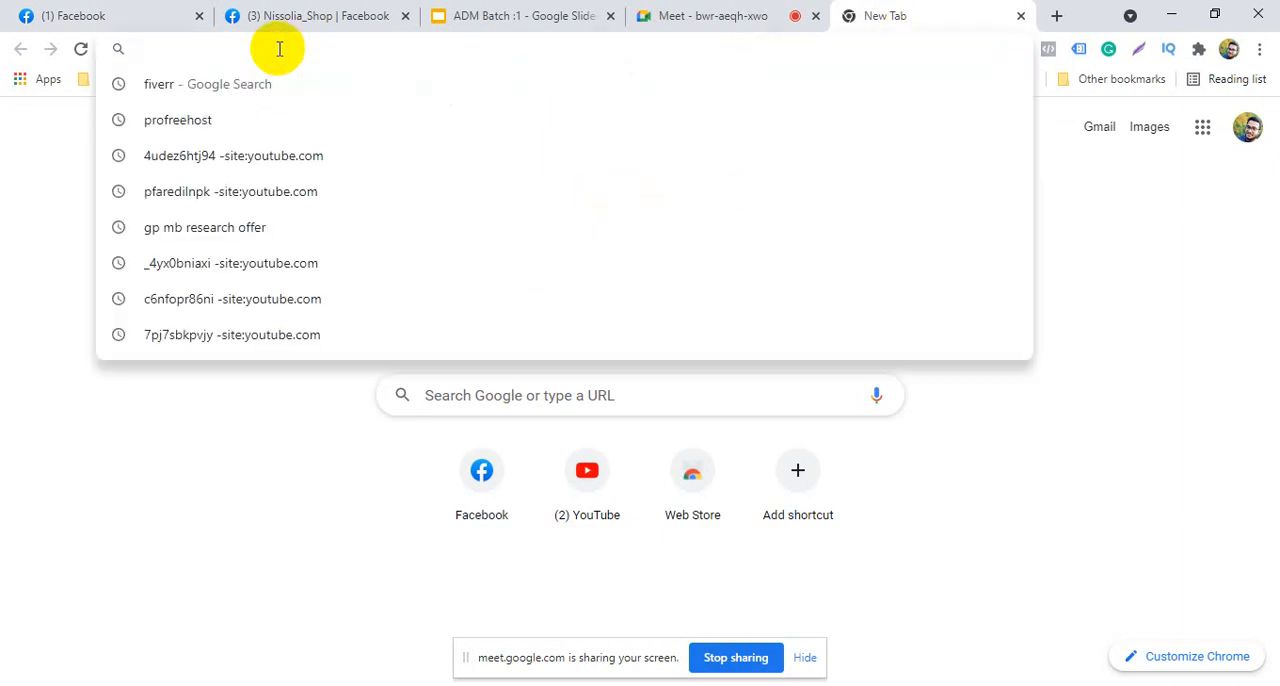
{"action": "left_click", "coordinate": [83, 207]}
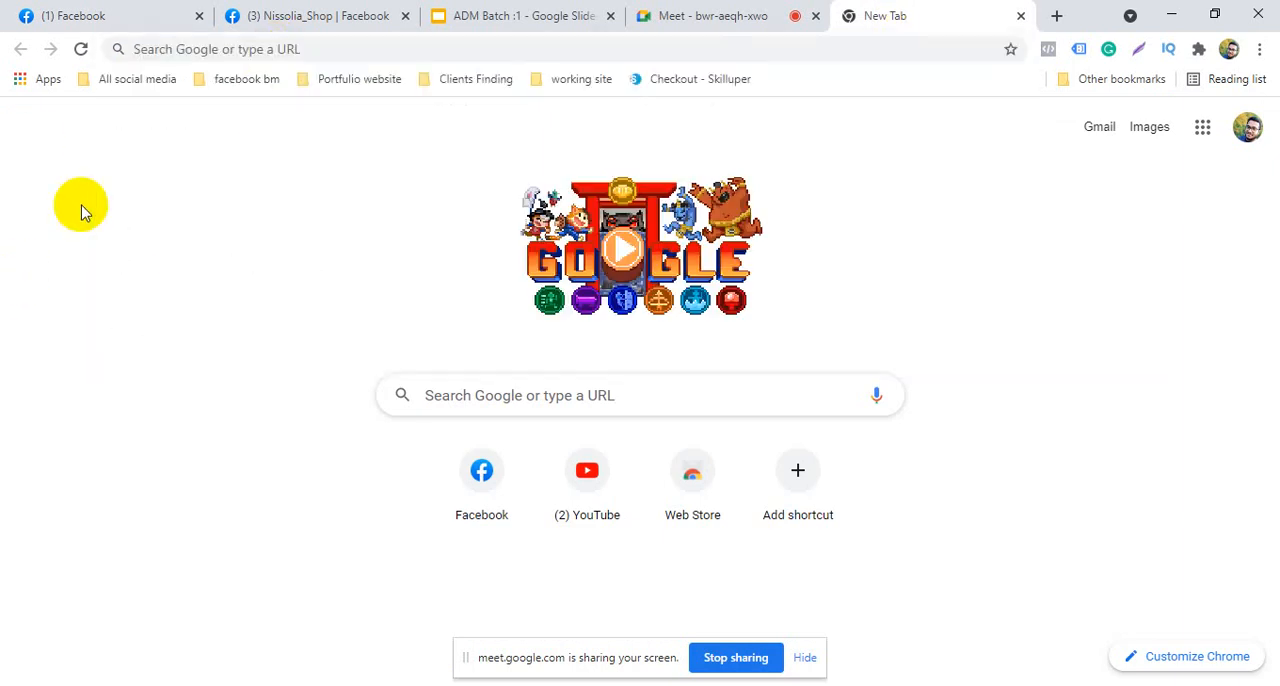
Open the Business Manager Overview bookmark from the facebook bm folder's New Create BM option in a new tab
{"action": "left_click", "coordinate": [140, 80]}
{"action": "mouse_move", "coordinate": [242, 84]}
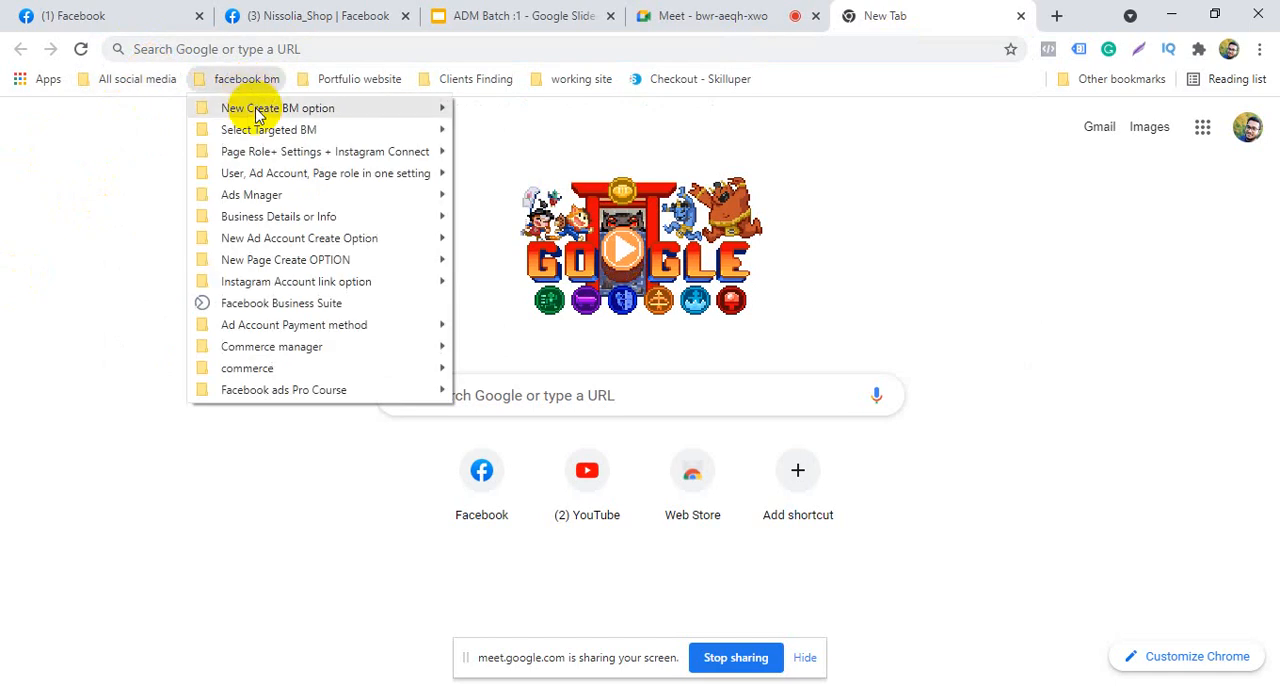
{"action": "mouse_move", "coordinate": [258, 110]}
{"action": "right_click", "coordinate": [530, 113]}
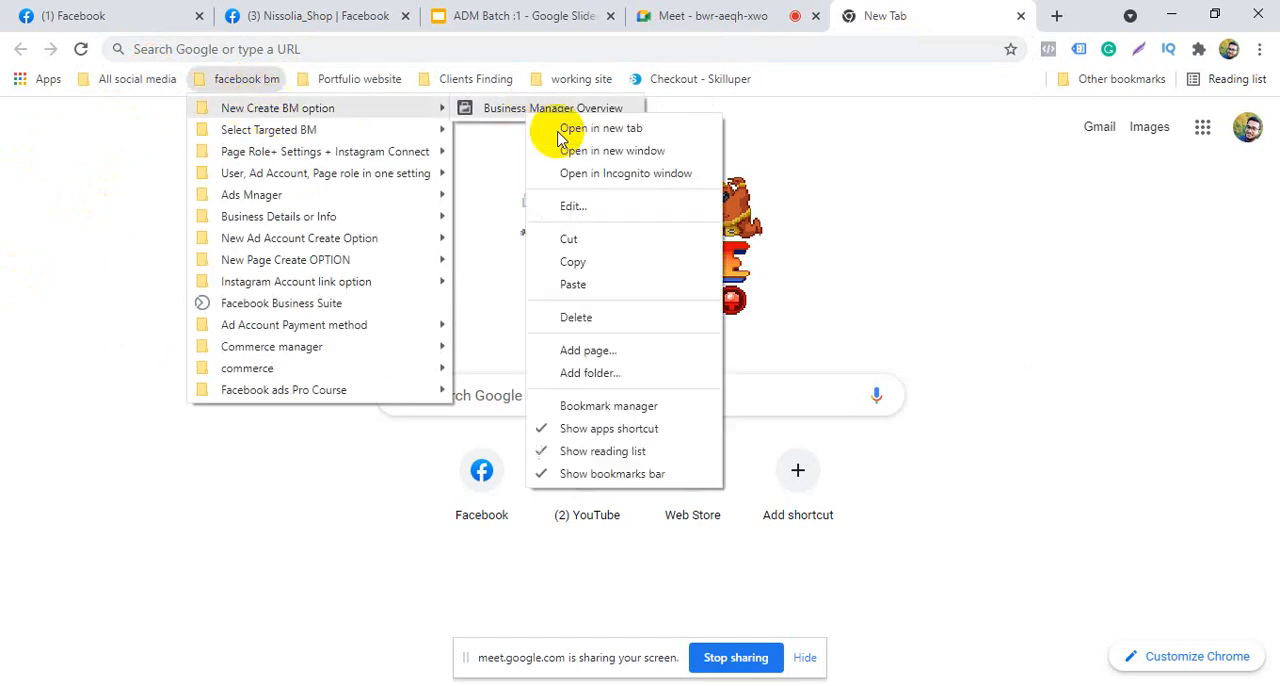
{"action": "left_click", "coordinate": [565, 129]}
{"action": "left_click", "coordinate": [903, 15]}
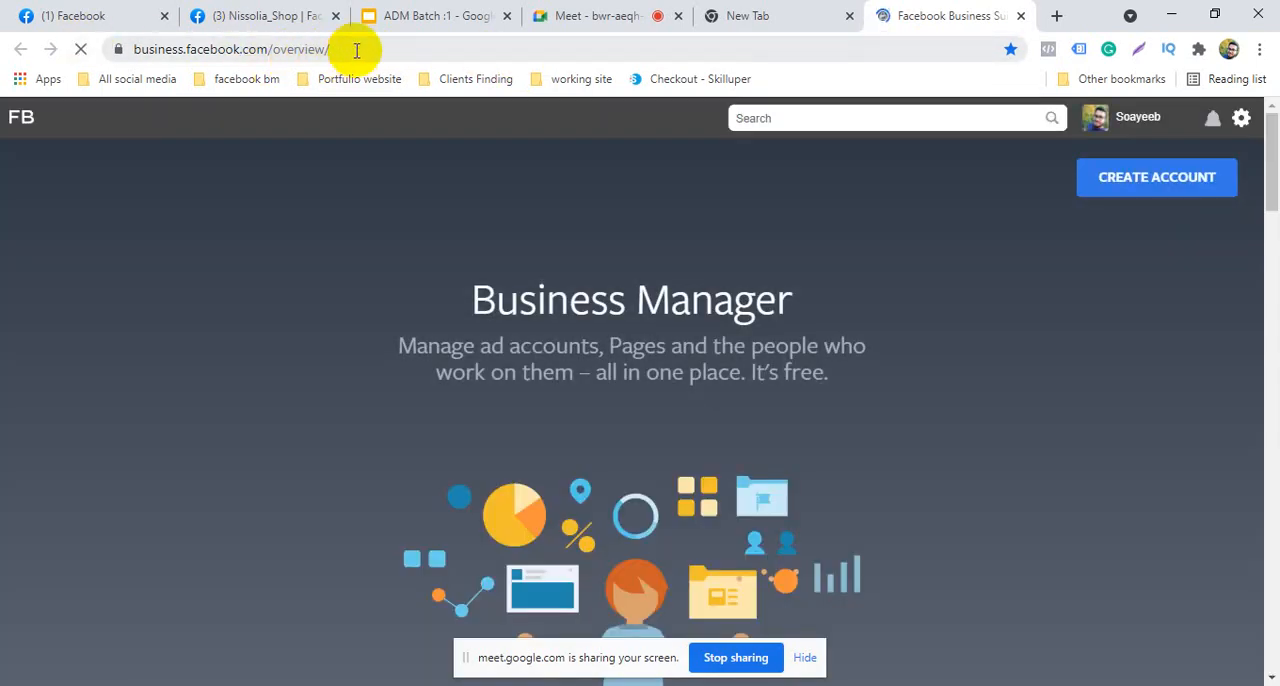
Check the overview page's address and account menu, compare with the Facebook tab, and close the overview page
{"action": "left_click", "coordinate": [356, 50]}
{"action": "left_click", "coordinate": [350, 48]}
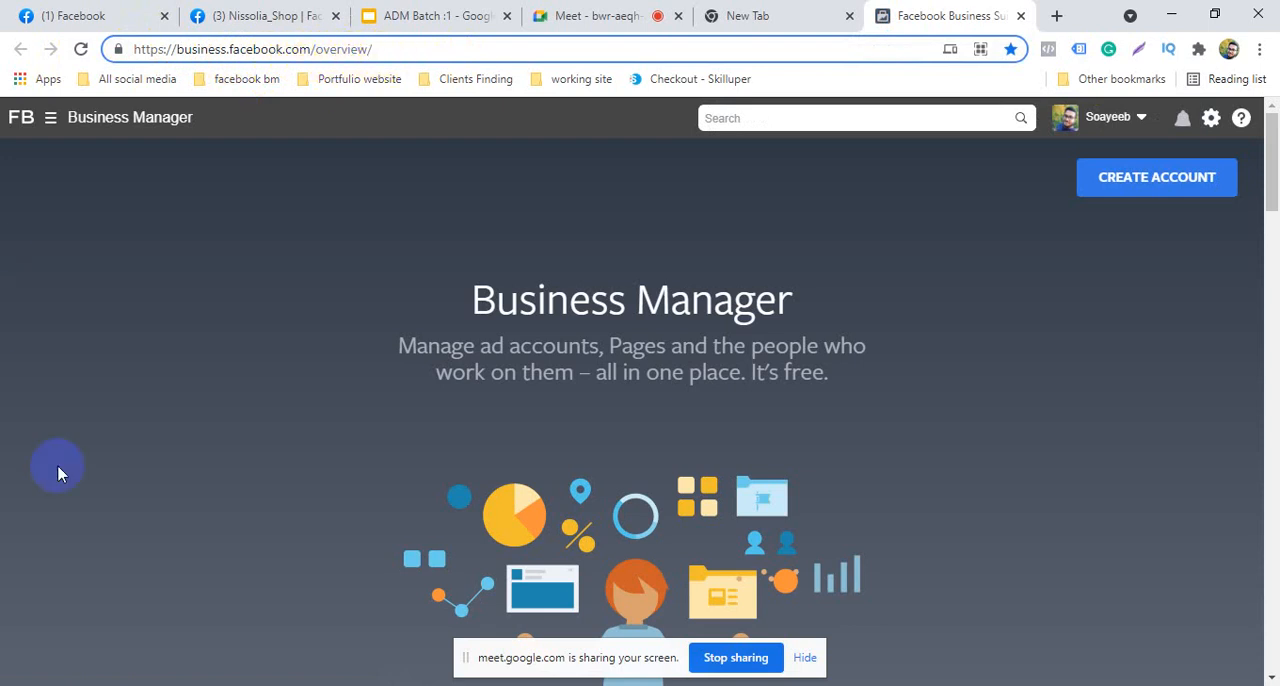
{"action": "left_click", "coordinate": [1141, 118]}
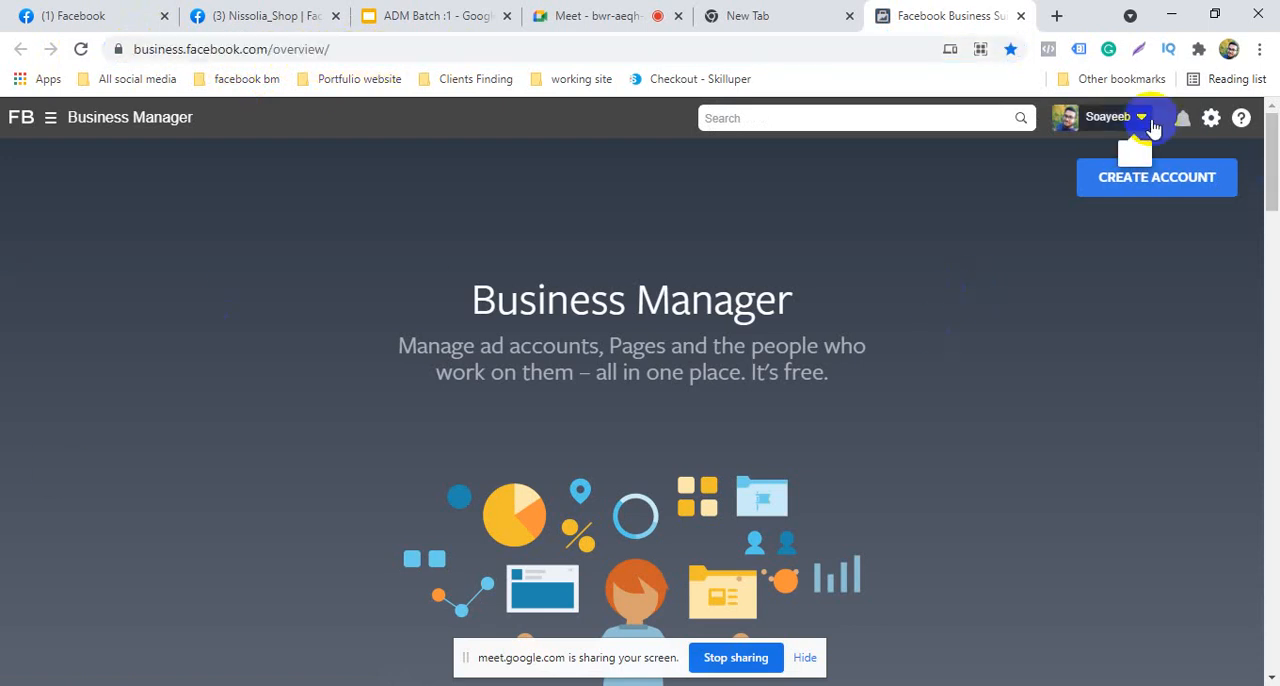
{"action": "left_click", "coordinate": [1173, 240]}
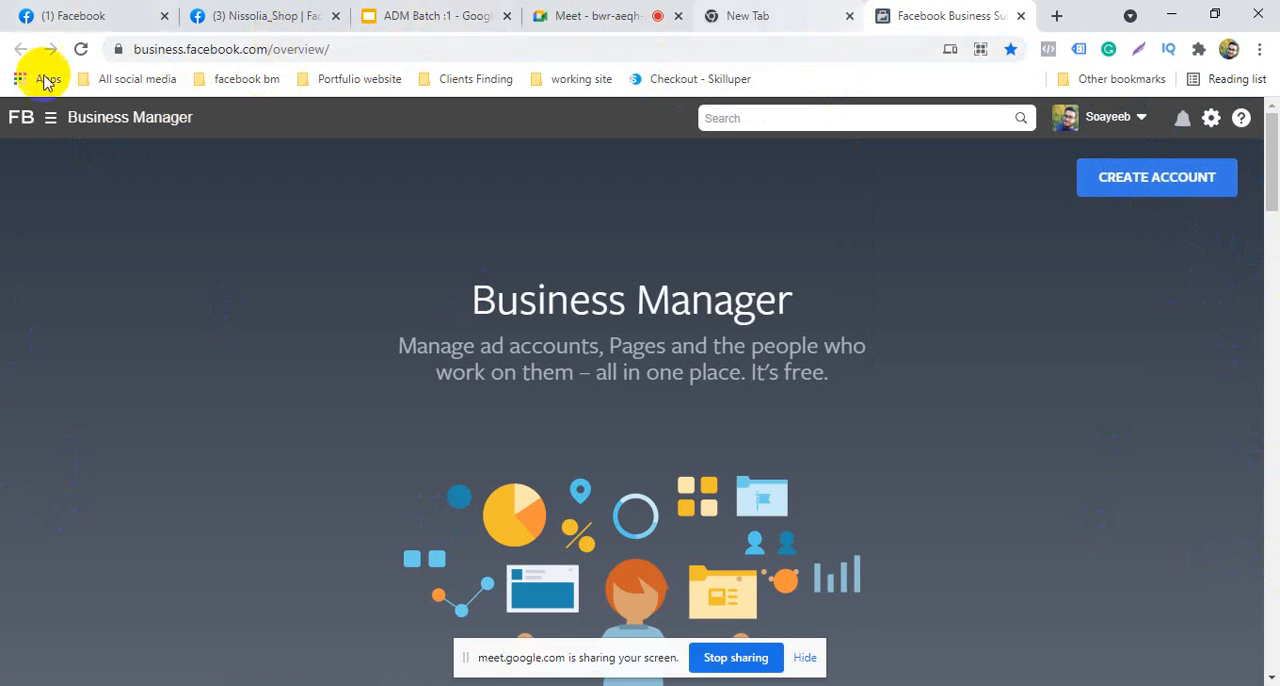
{"action": "left_click", "coordinate": [71, 14]}
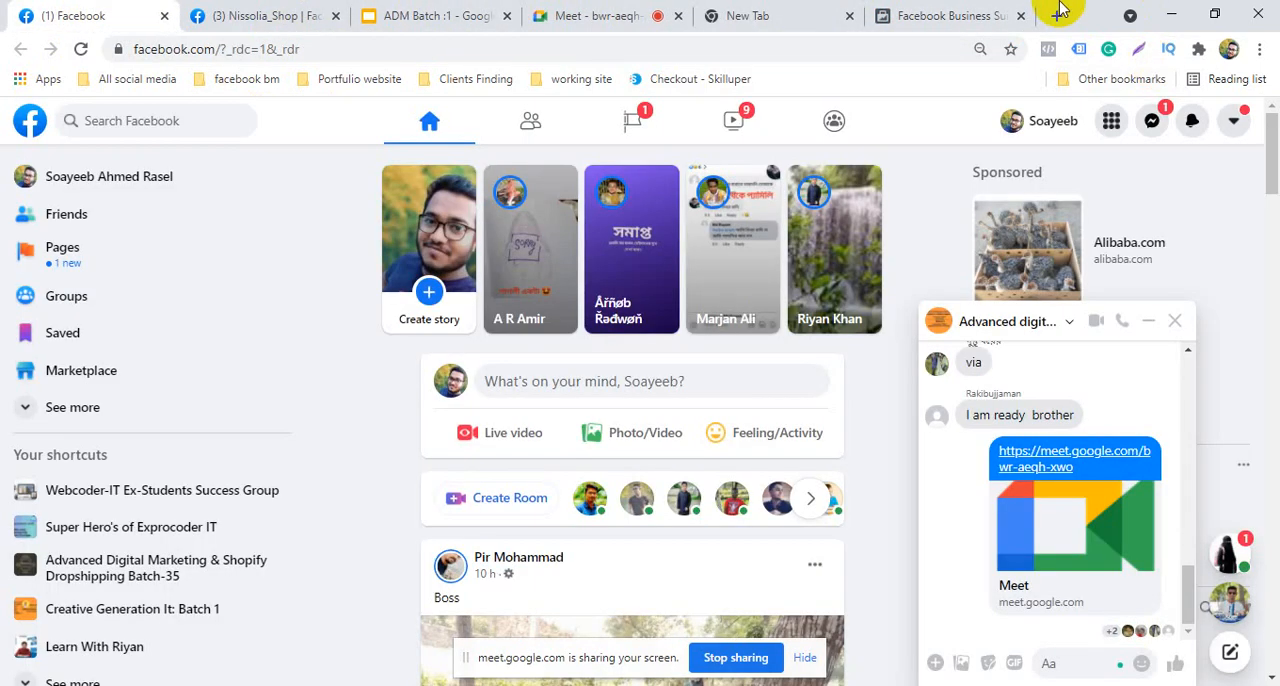
{"action": "left_click", "coordinate": [970, 14]}
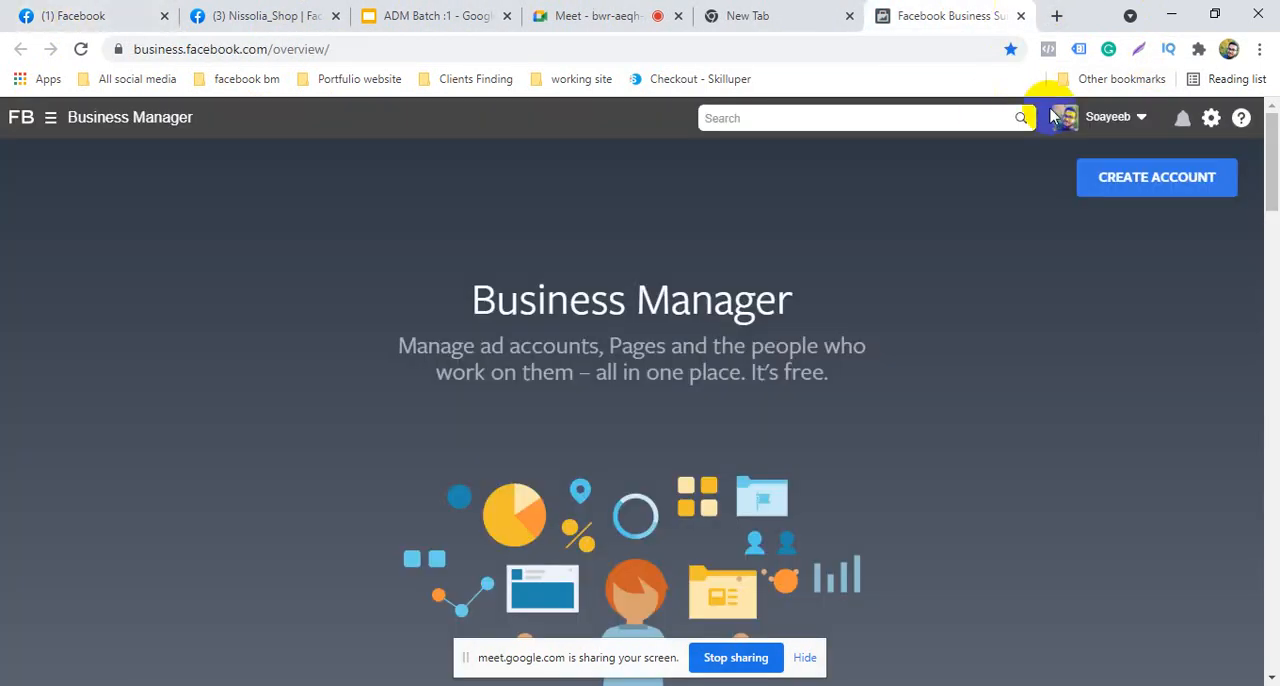
{"action": "left_click", "coordinate": [1024, 17]}
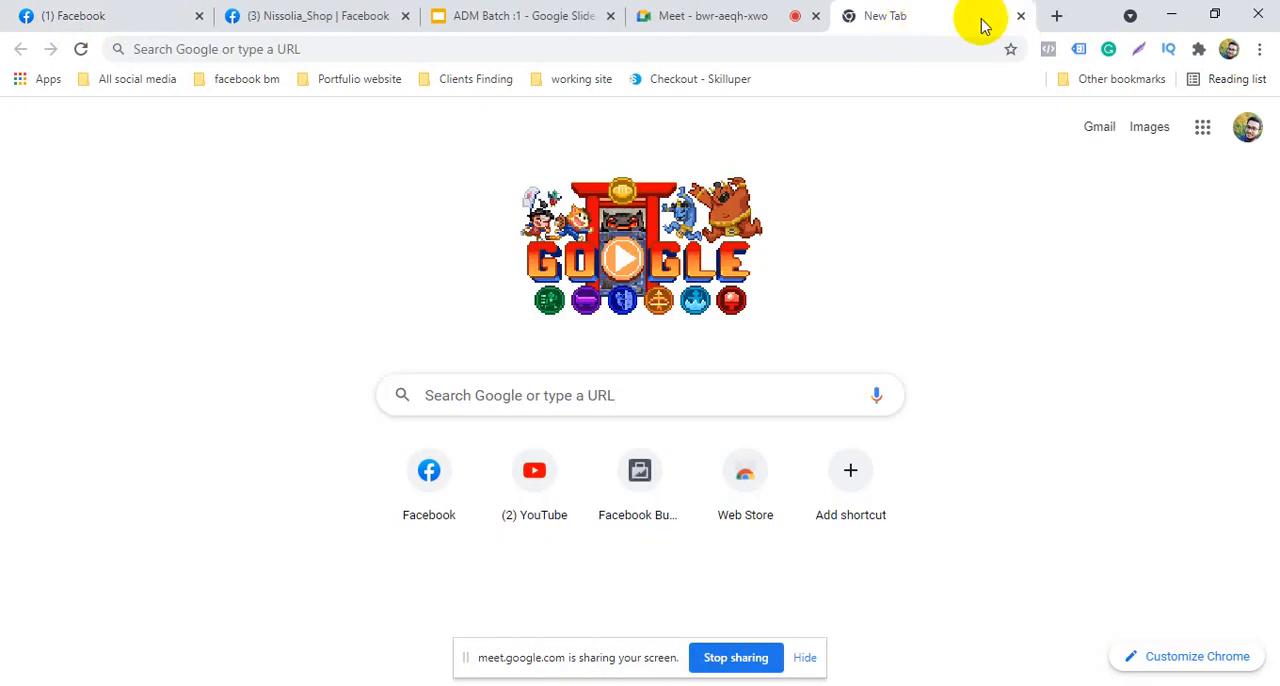
Search the web for "business manager facebook" and go to the Facebook Business Suite home page
{"action": "left_click", "coordinate": [376, 47]}
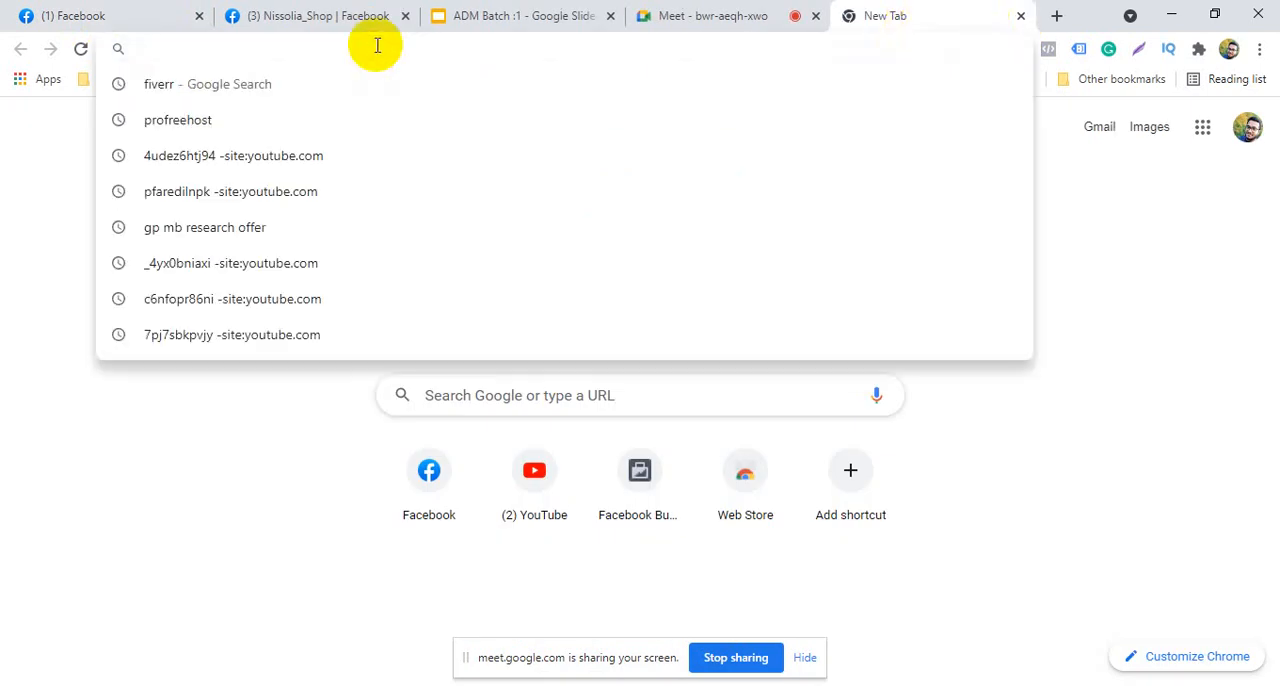
{"action": "type", "text": "bus"}
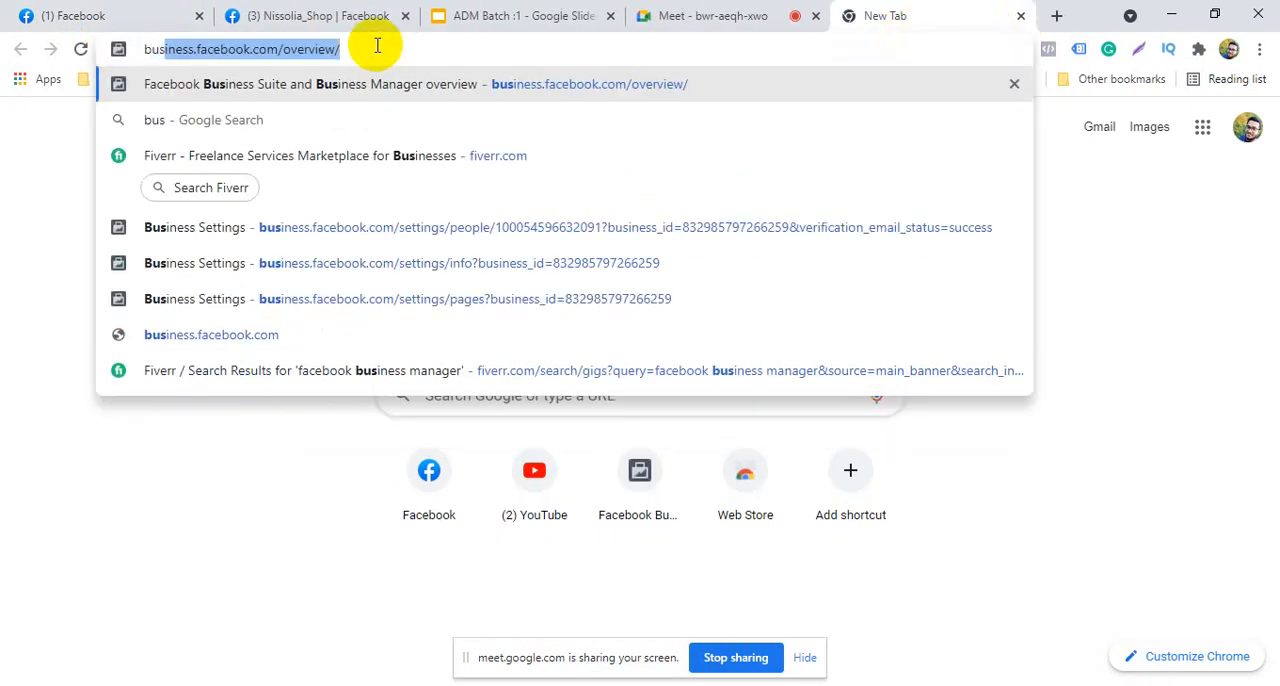
{"action": "type", "text": "iness "}
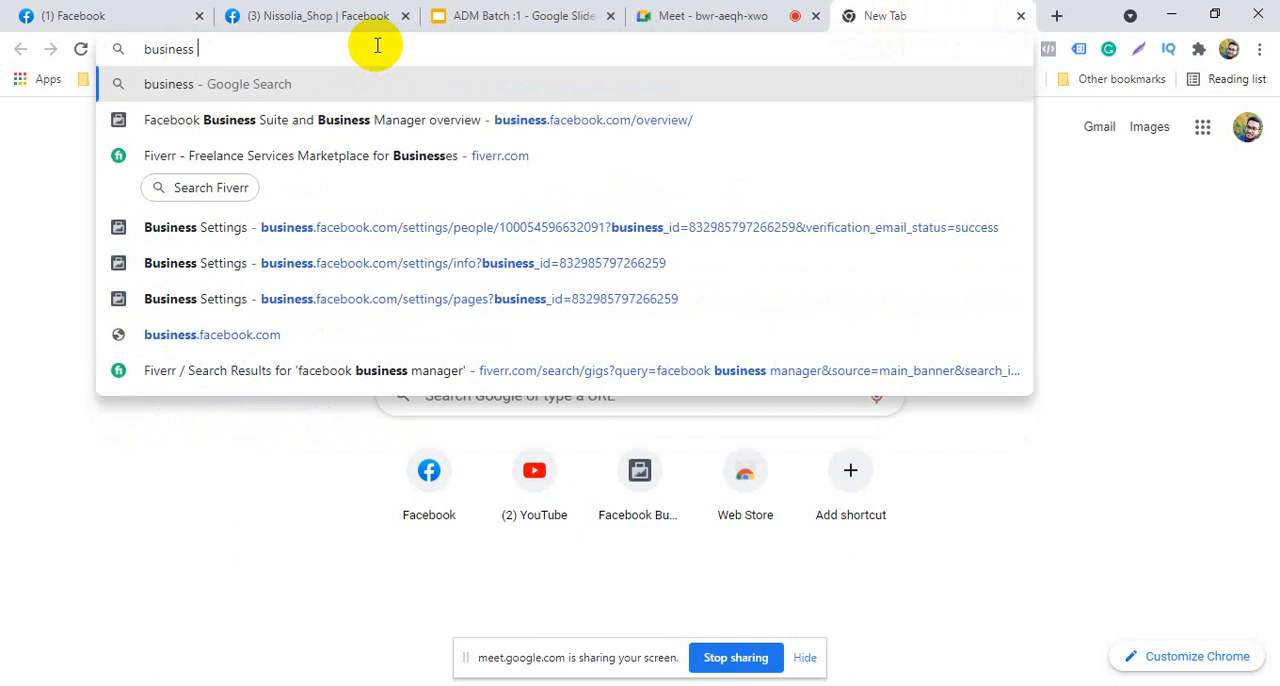
{"action": "type", "text": "man"}
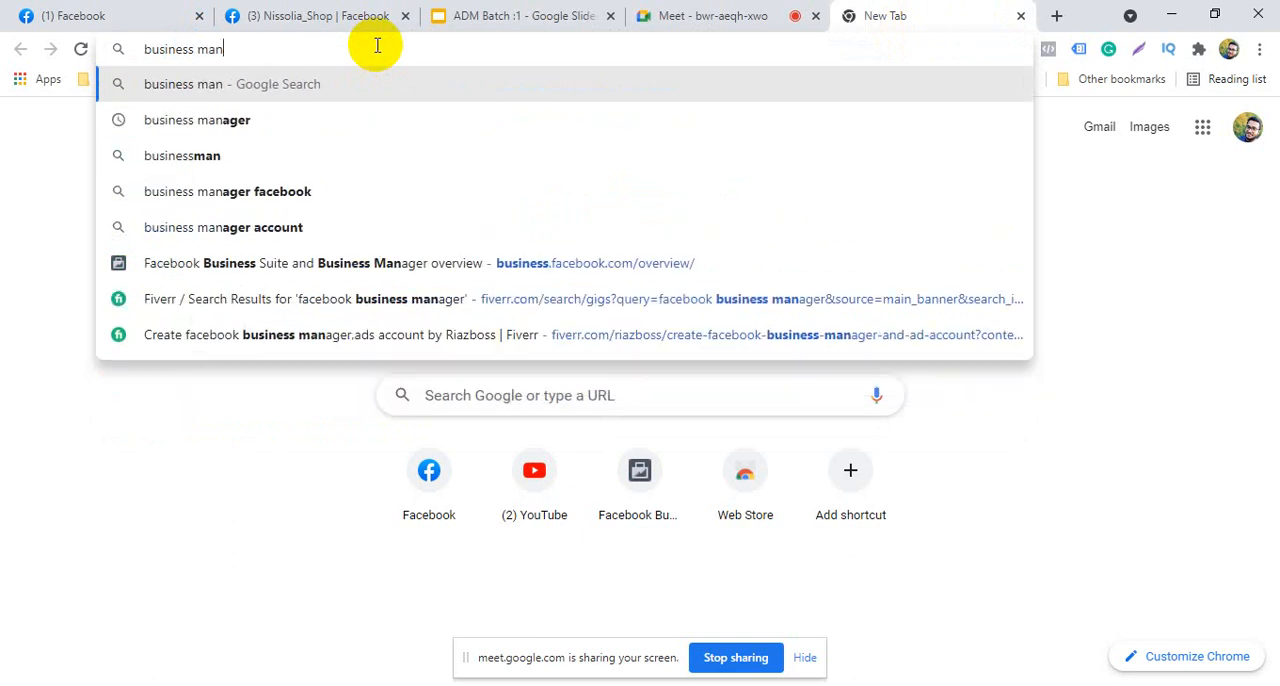
{"action": "type", "text": "ager"}
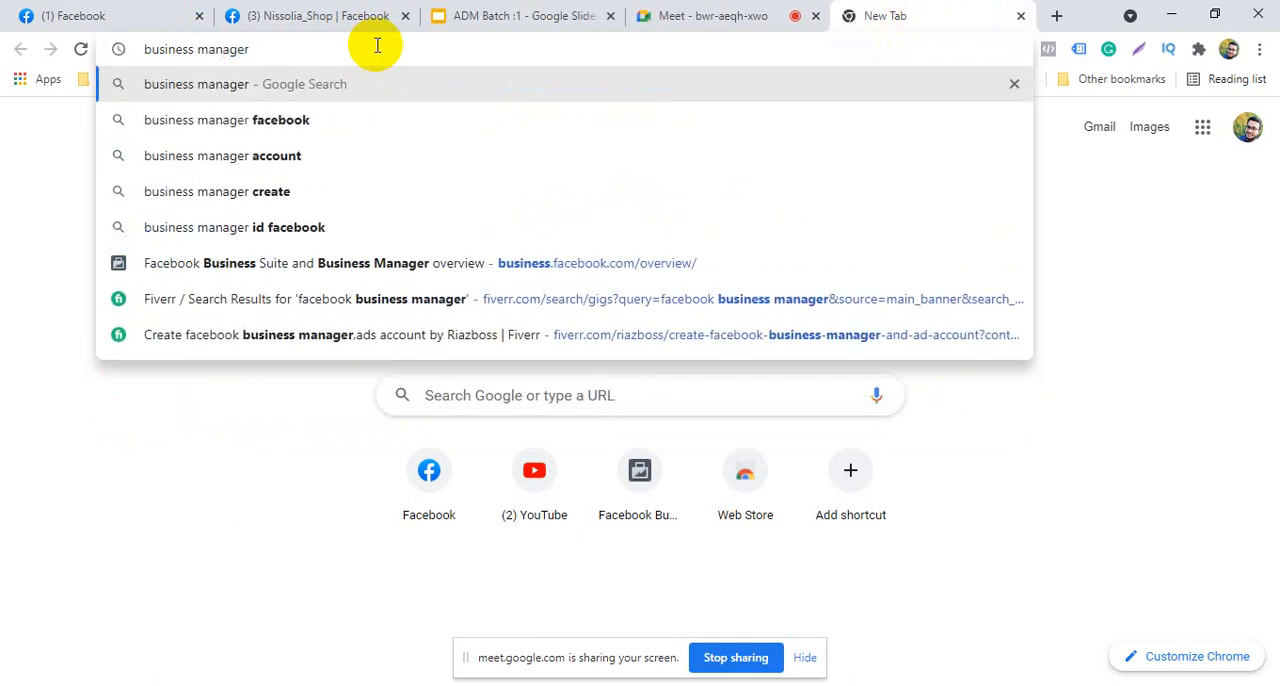
{"action": "left_click", "coordinate": [337, 122]}
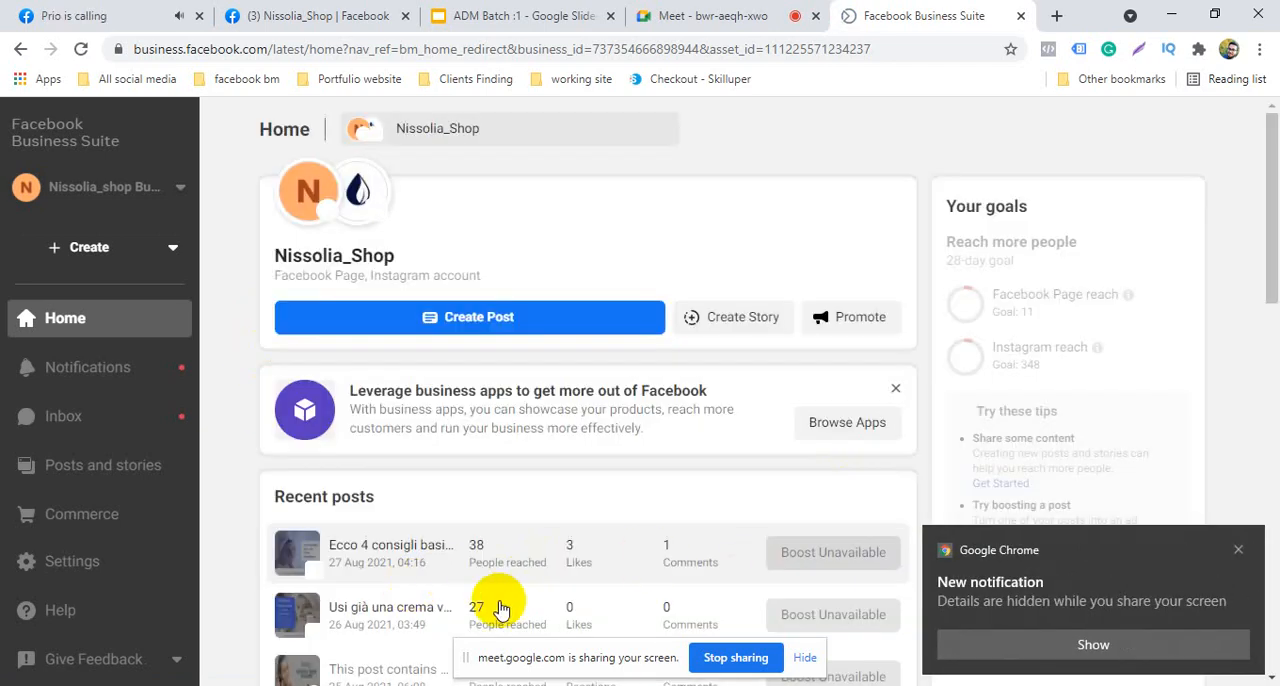
Dismiss the browser notification and close the group chat on Facebook, returning to the Business Suite page
{"action": "left_click", "coordinate": [28, 10]}
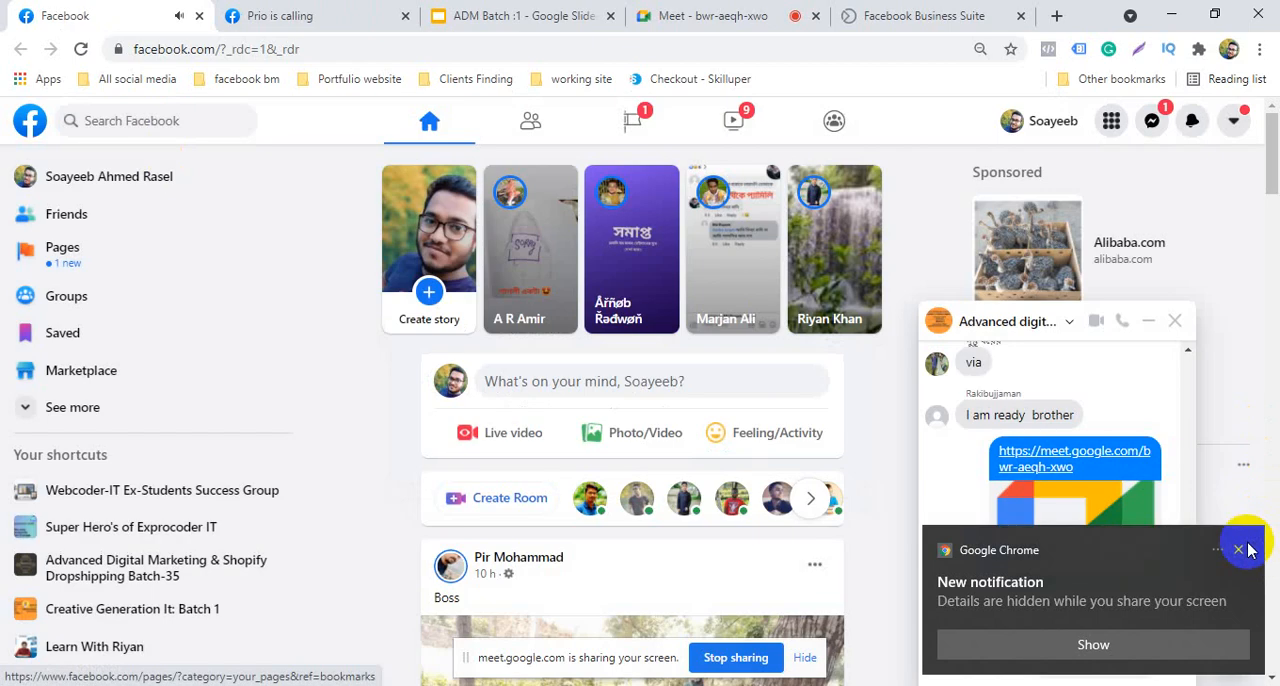
{"action": "left_click", "coordinate": [1239, 549]}
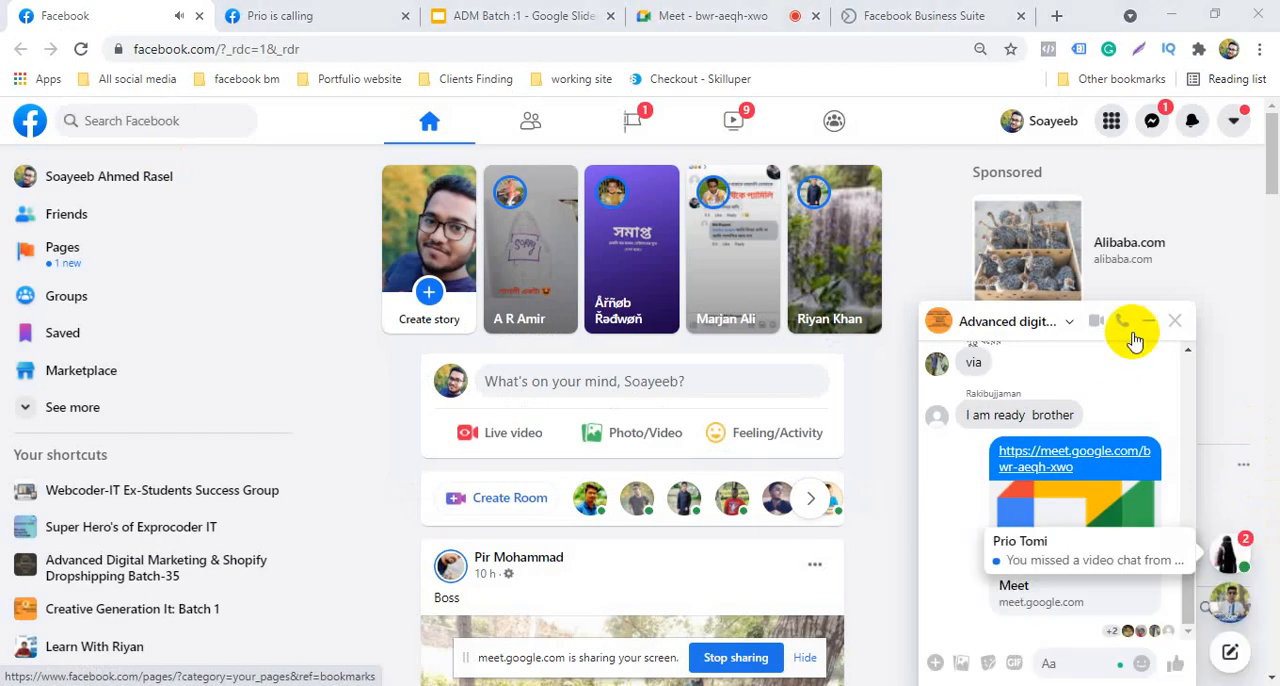
{"action": "left_click", "coordinate": [1175, 321]}
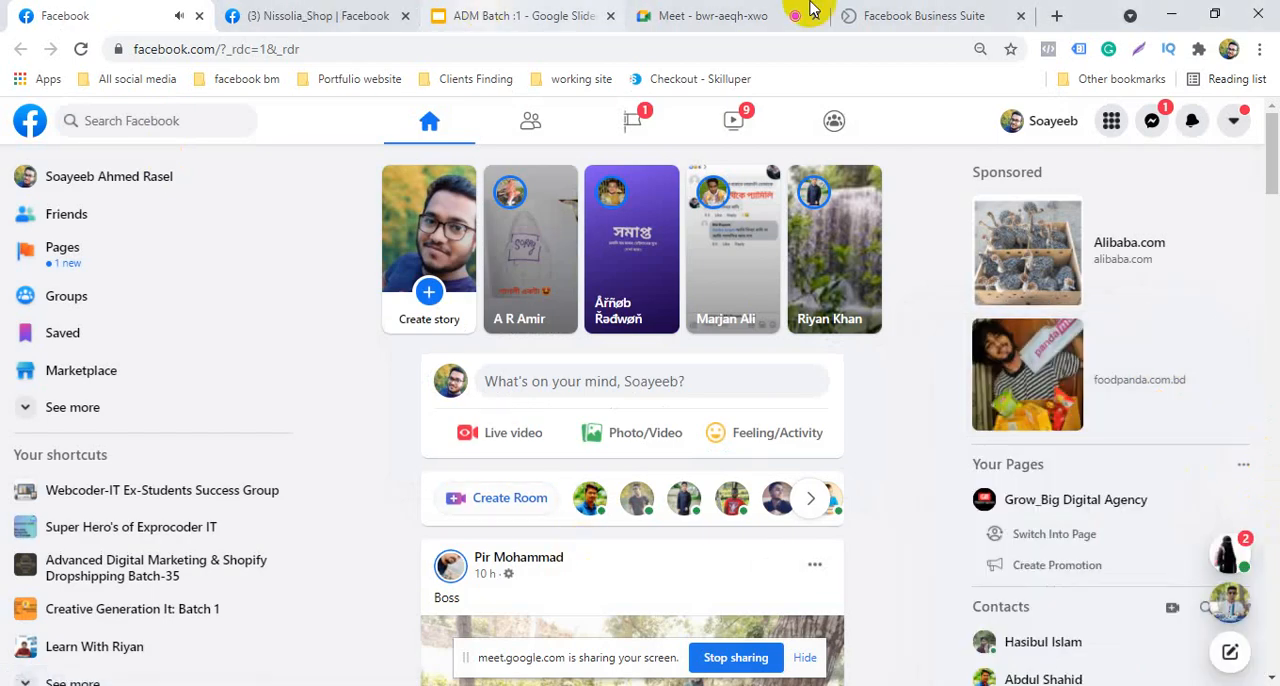
{"action": "left_click", "coordinate": [880, 14]}
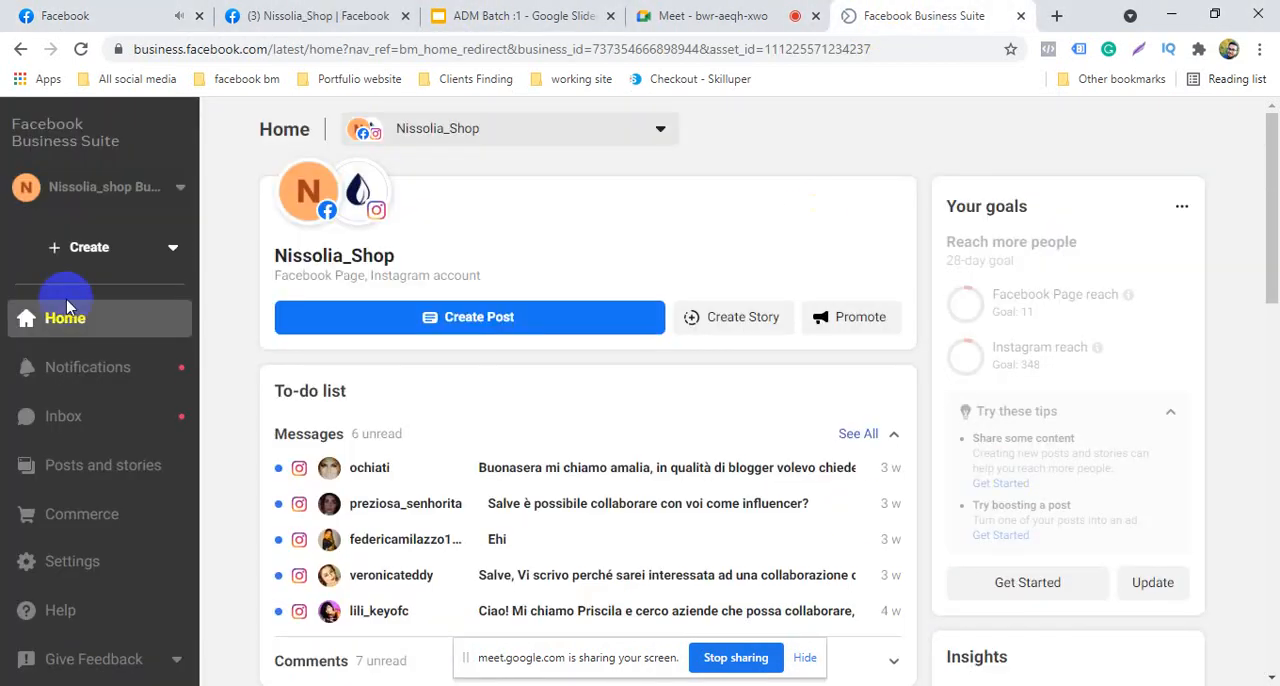
Examine the business accounts list in Business Suite and the availability of the Create a Business Account option
{"action": "left_click", "coordinate": [177, 192]}
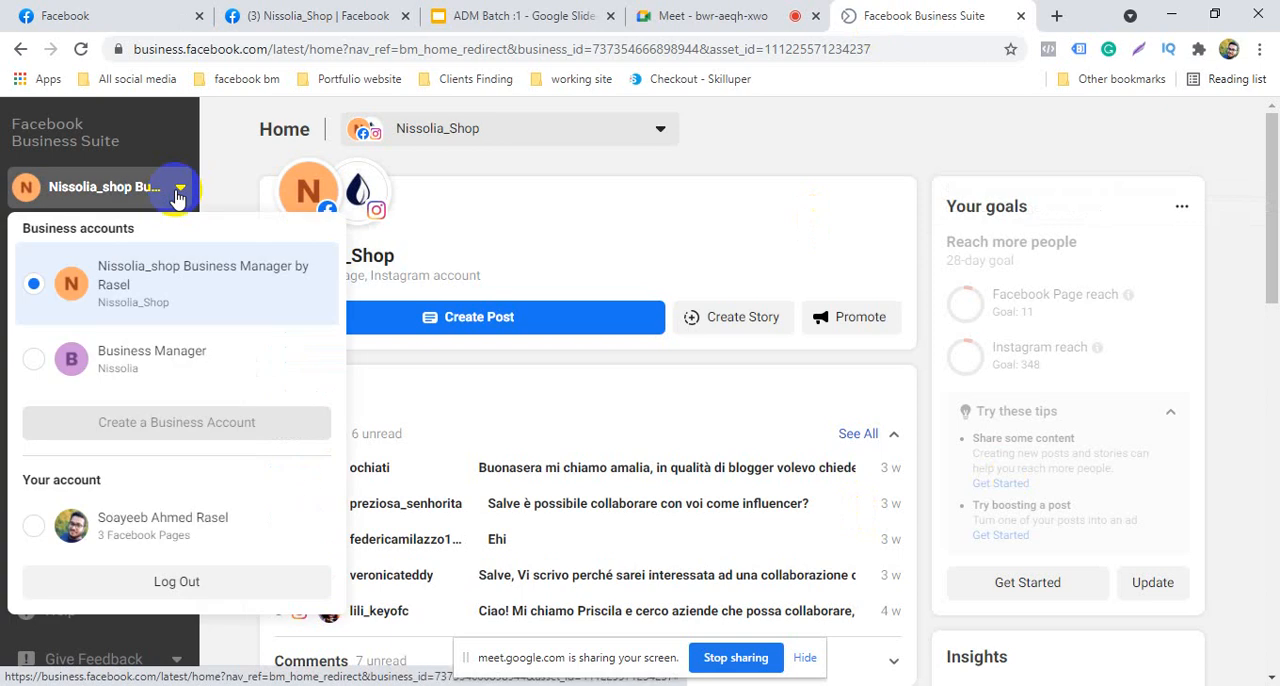
{"action": "left_click", "coordinate": [177, 192]}
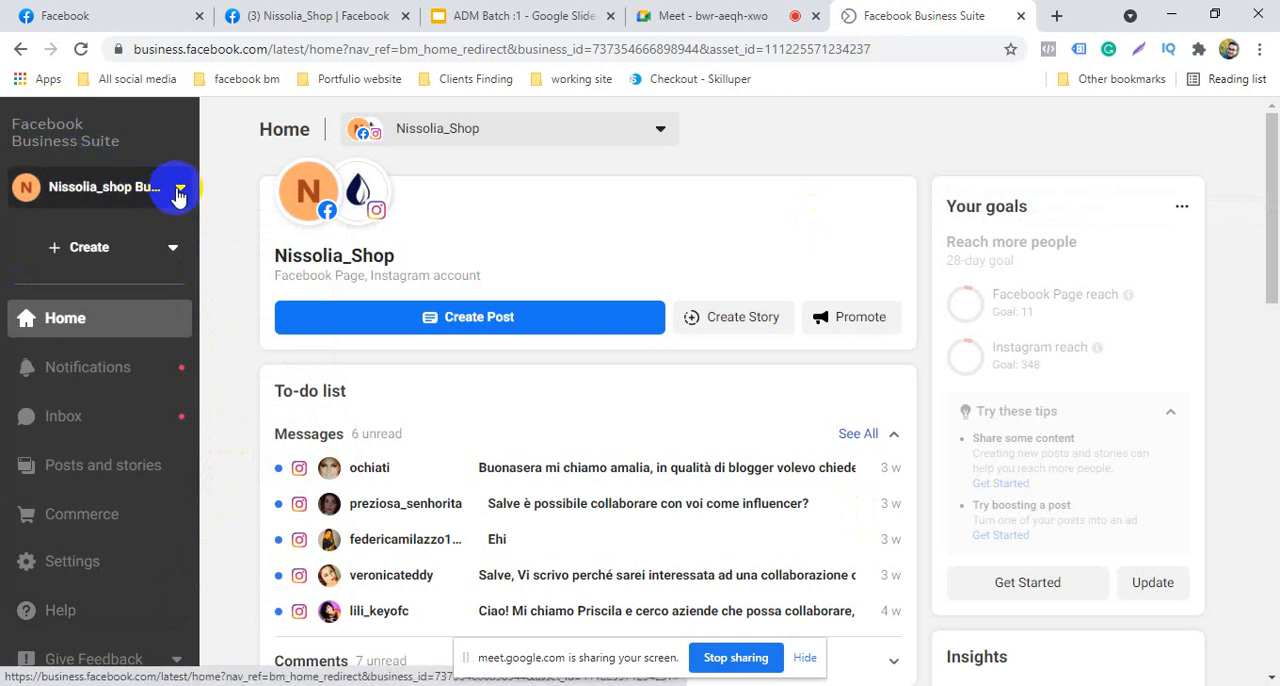
{"action": "left_click", "coordinate": [100, 190]}
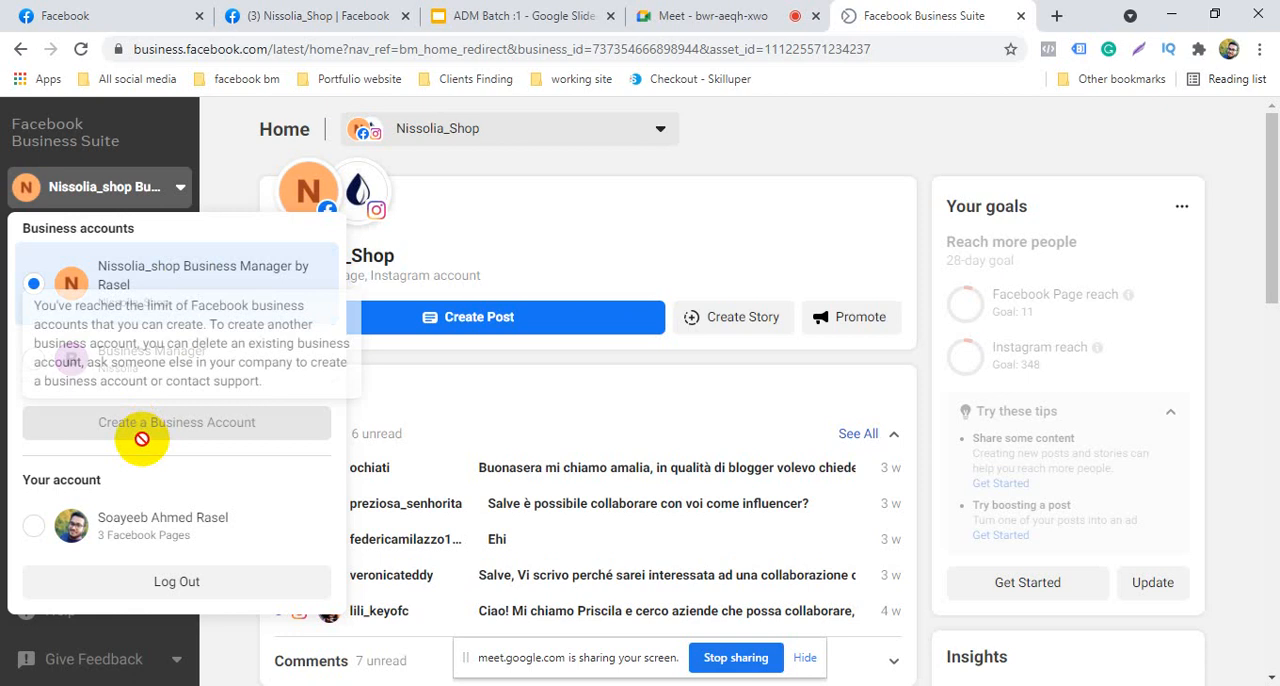
{"action": "mouse_move", "coordinate": [247, 434]}
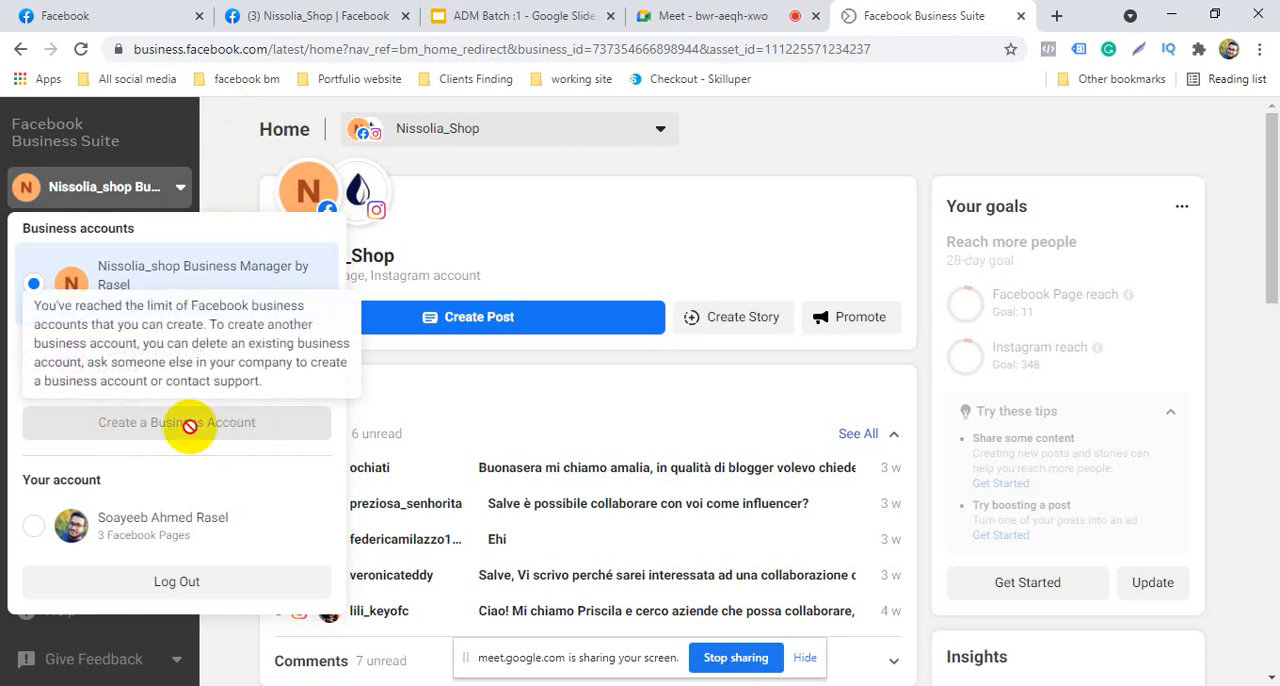
{"action": "left_click", "coordinate": [234, 195]}
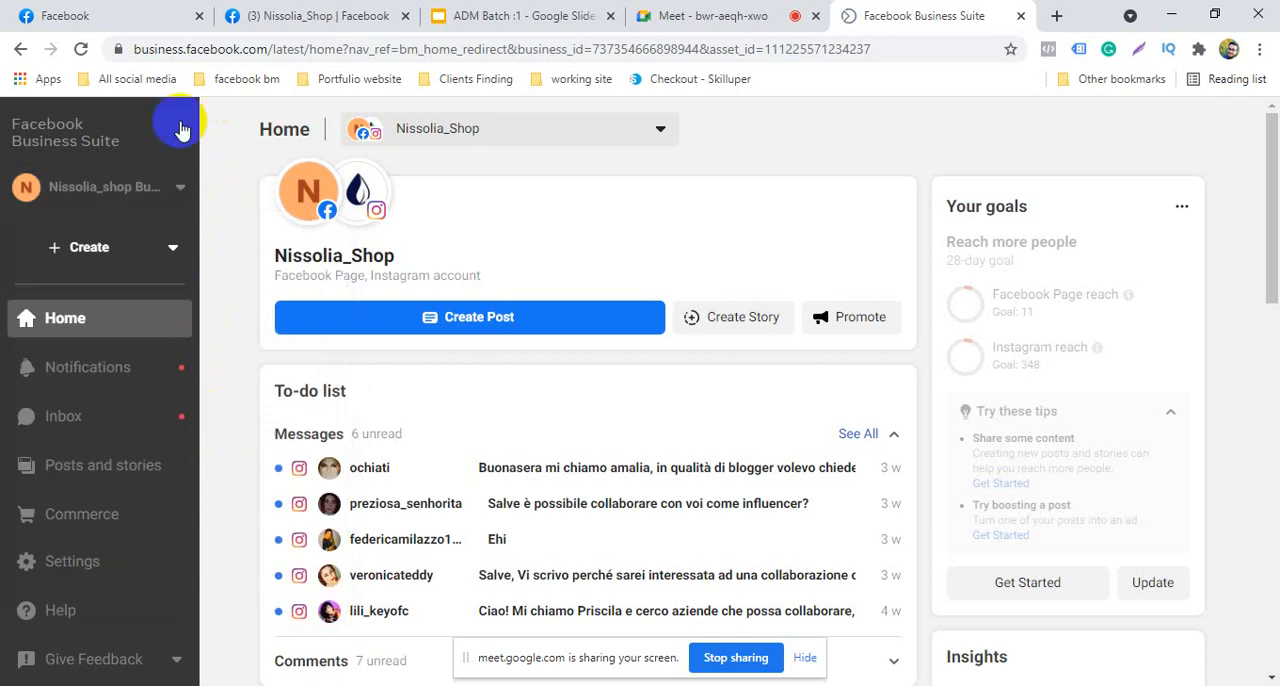
{"action": "left_click", "coordinate": [276, 50]}
{"action": "left_click", "coordinate": [276, 50]}
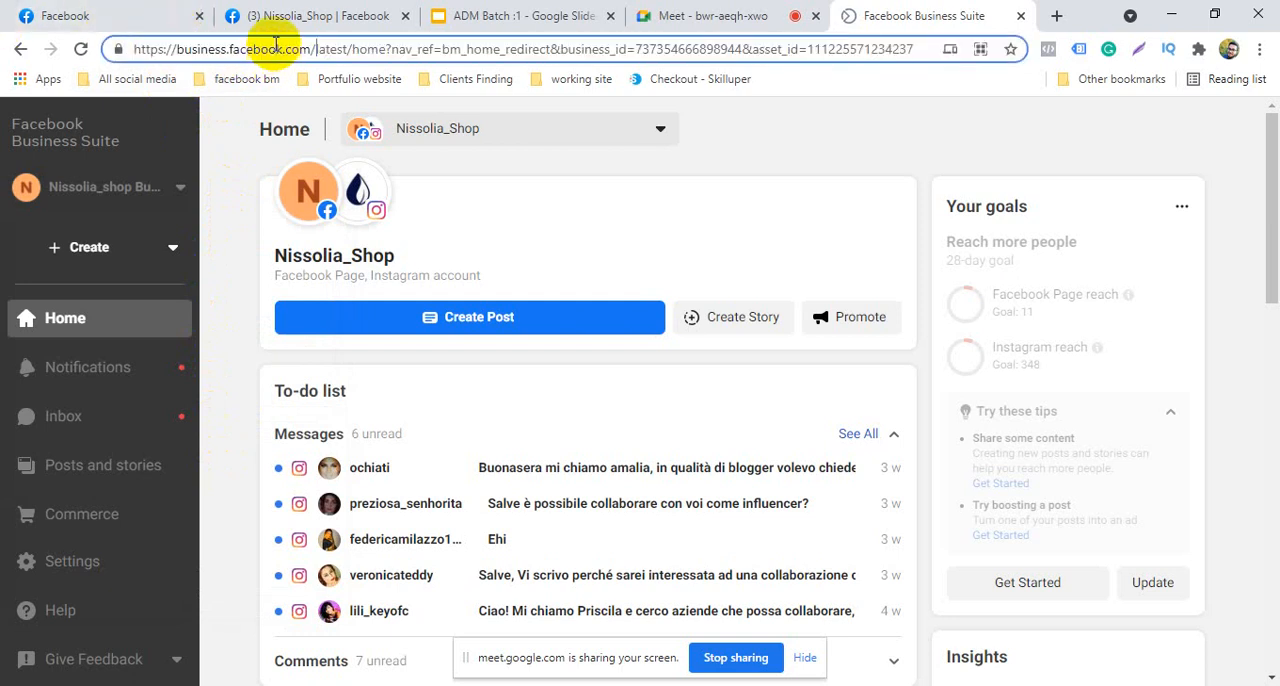
{"action": "left_click_drag", "start_coordinate": [314, 49], "coordinate": [420, 49]}
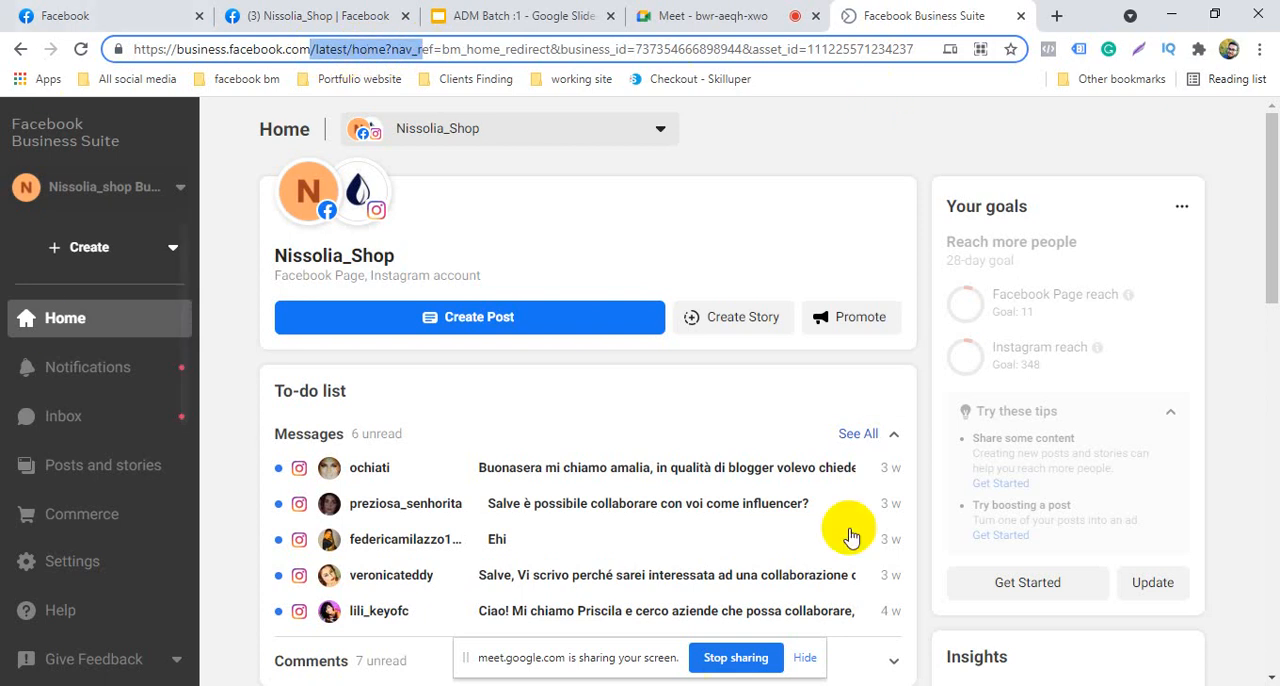
{"action": "left_click_drag", "start_coordinate": [916, 49], "coordinate": [325, 56]}
{"action": "key", "text": "BackSpace"}
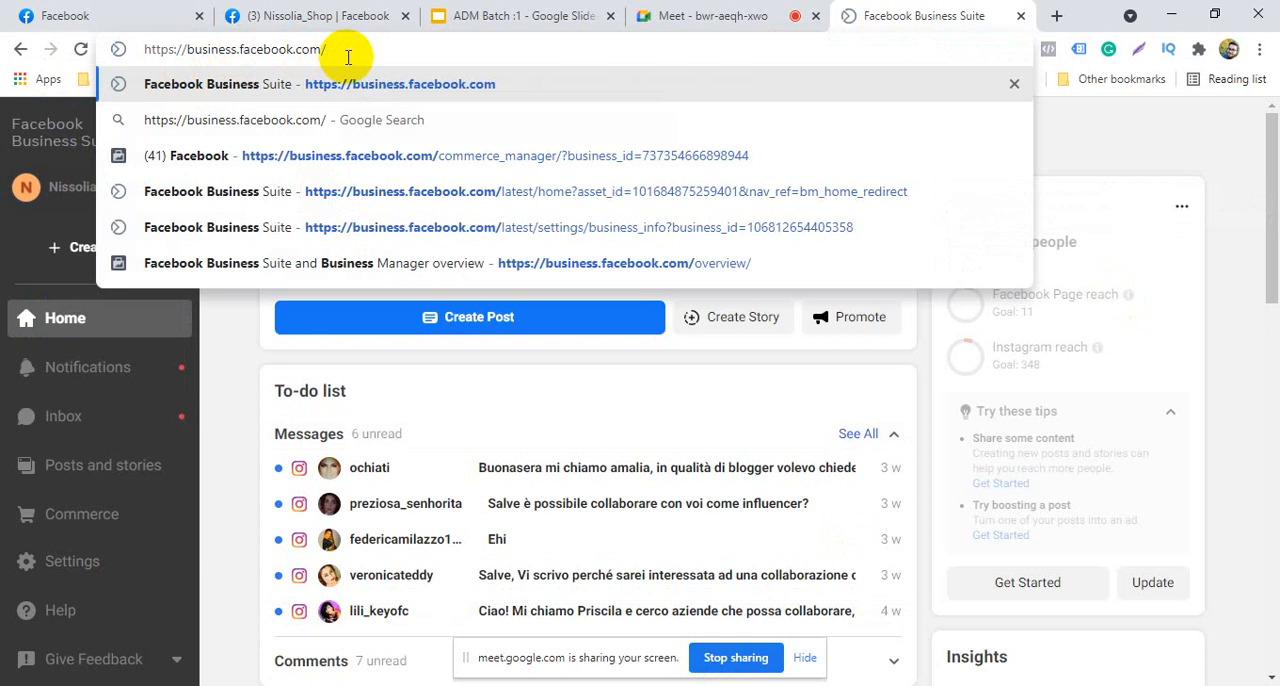
{"action": "type", "text": "ov"}
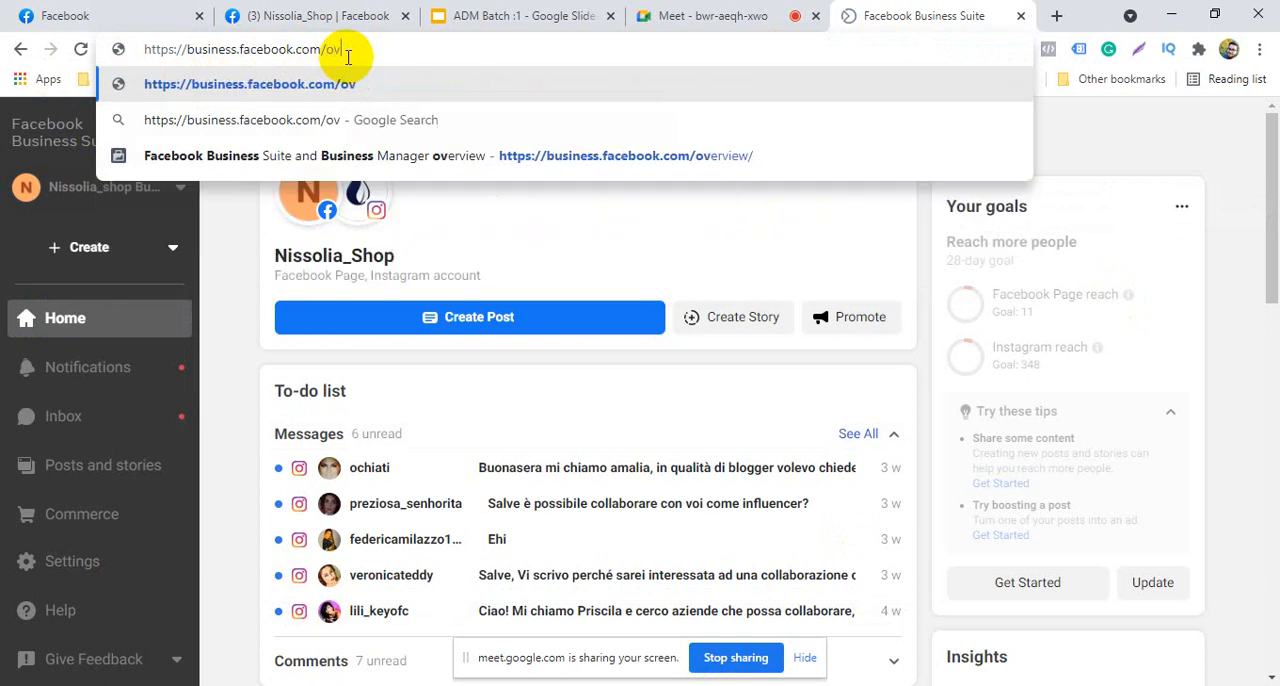
{"action": "type", "text": "erv"}
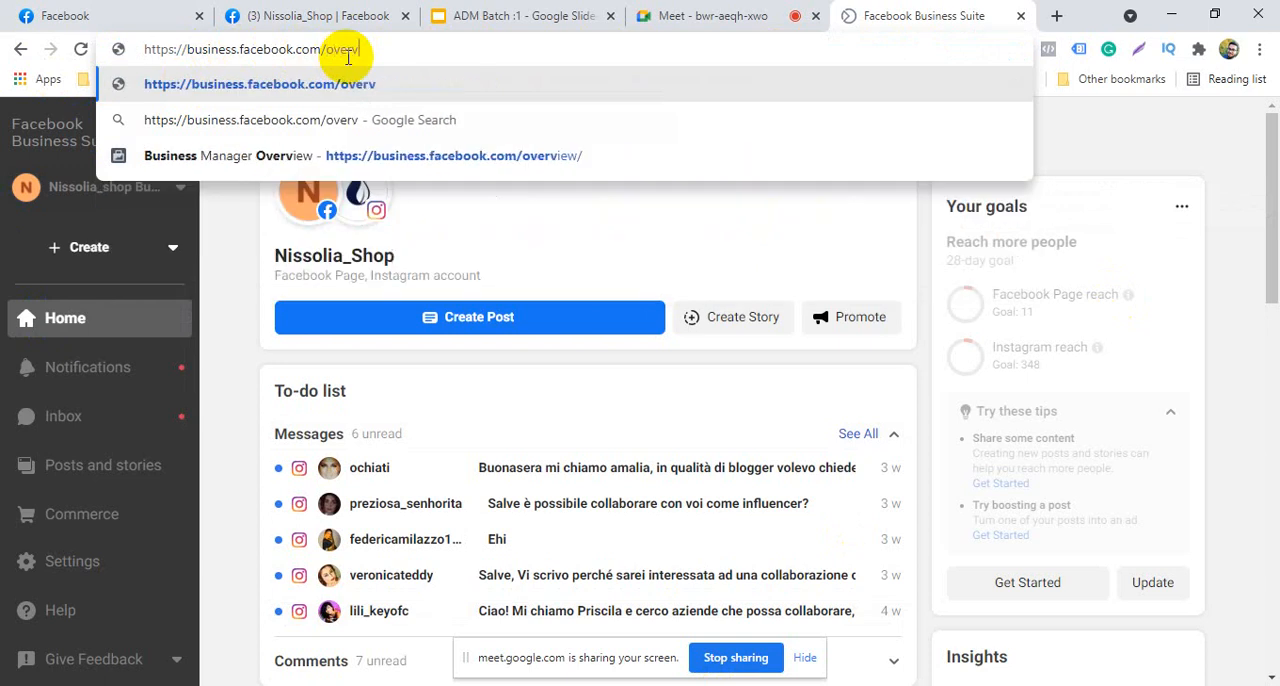
{"action": "type", "text": "iew"}
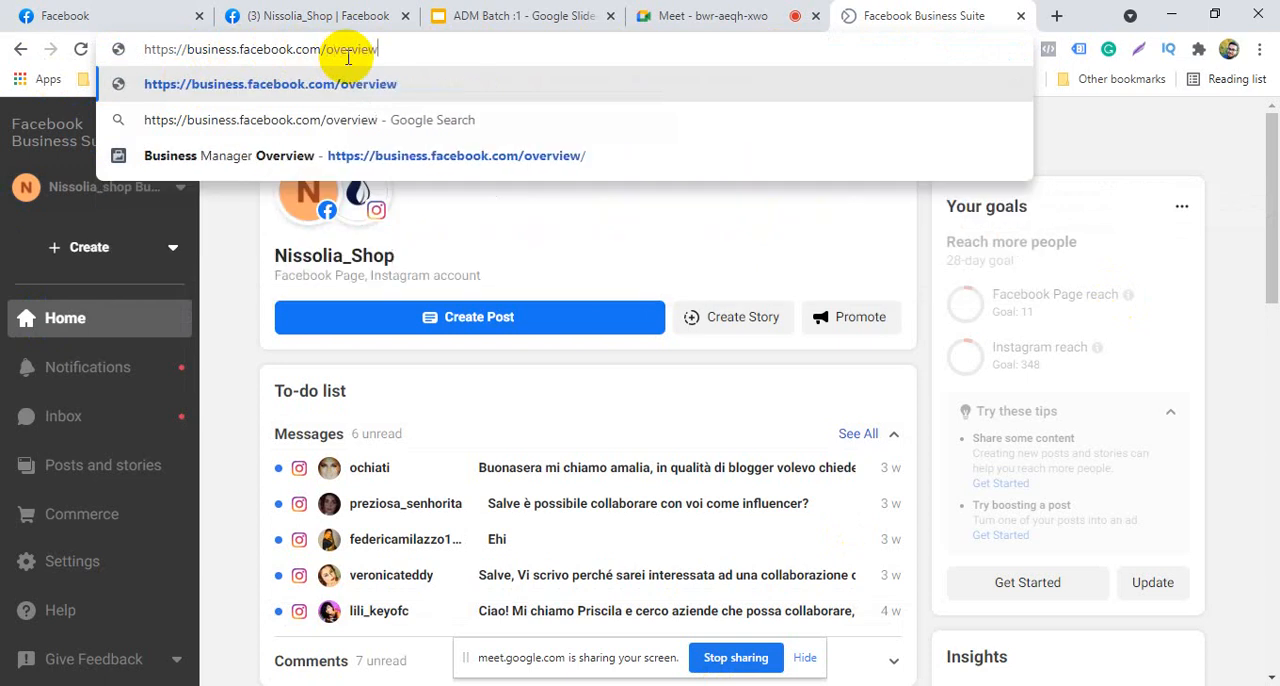
{"action": "key", "text": "Return"}
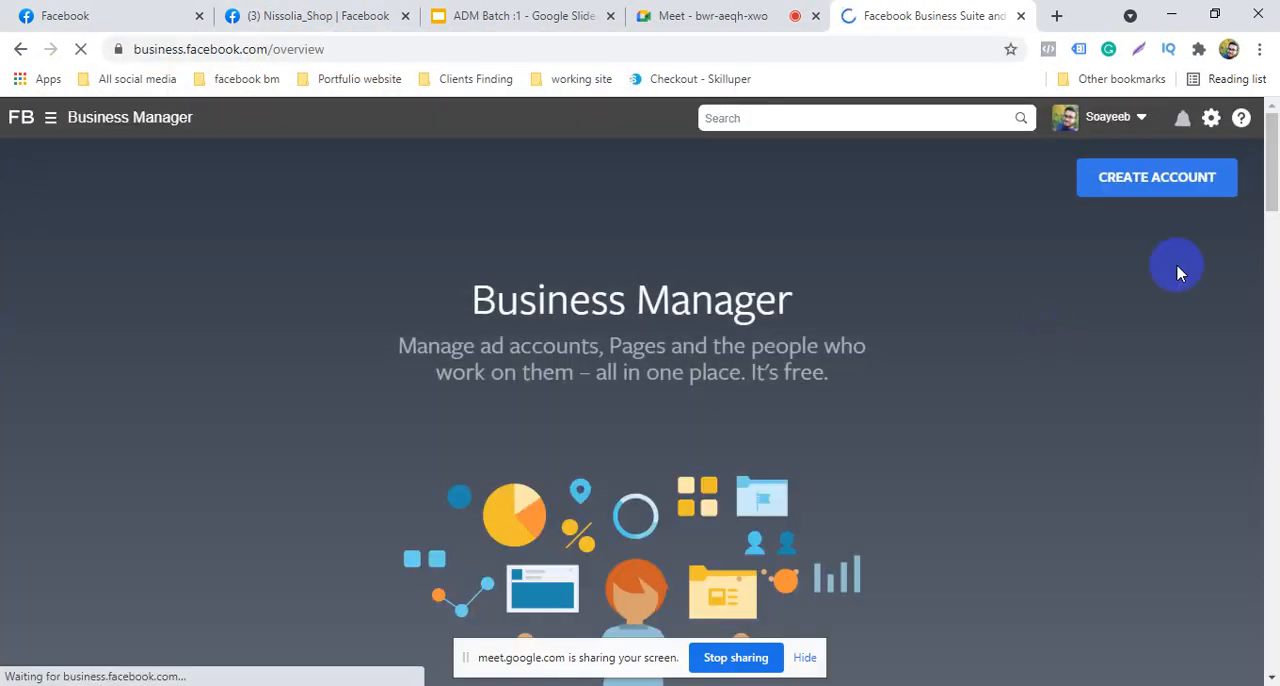
{"action": "left_click", "coordinate": [1177, 190]}
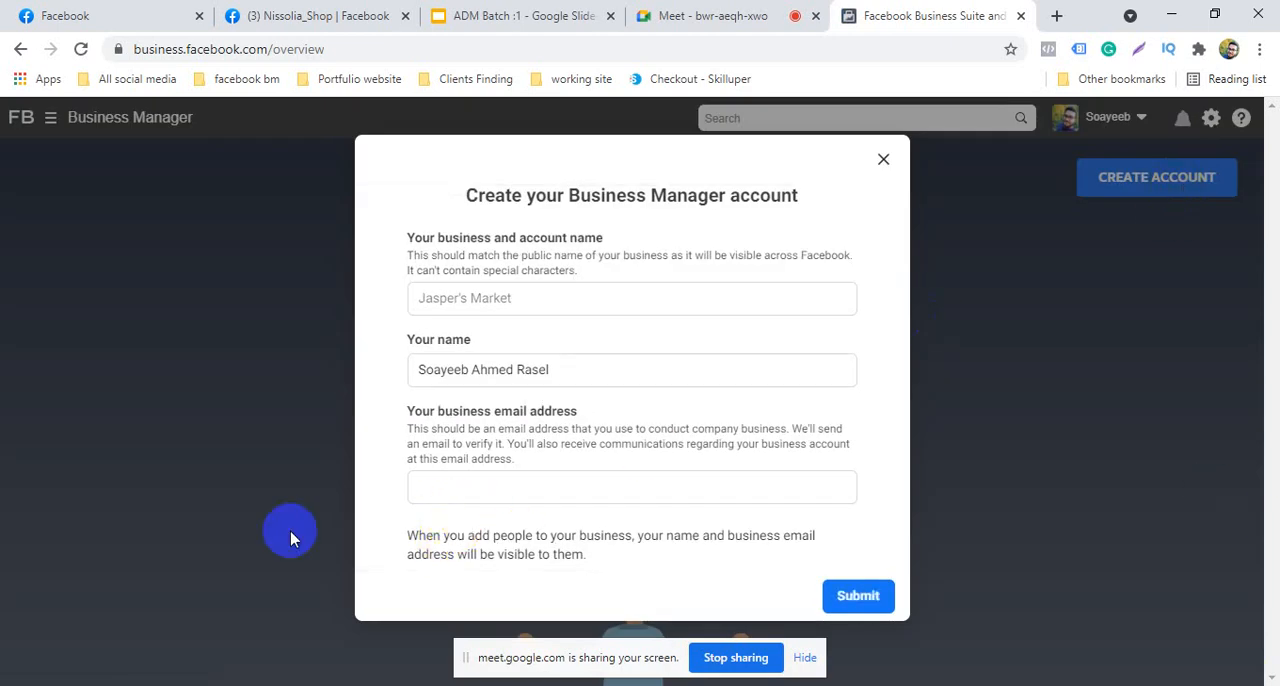
Check the Google Meet call, return to the Business Manager form and dismiss the presenting notification
{"action": "left_click", "coordinate": [534, 294]}
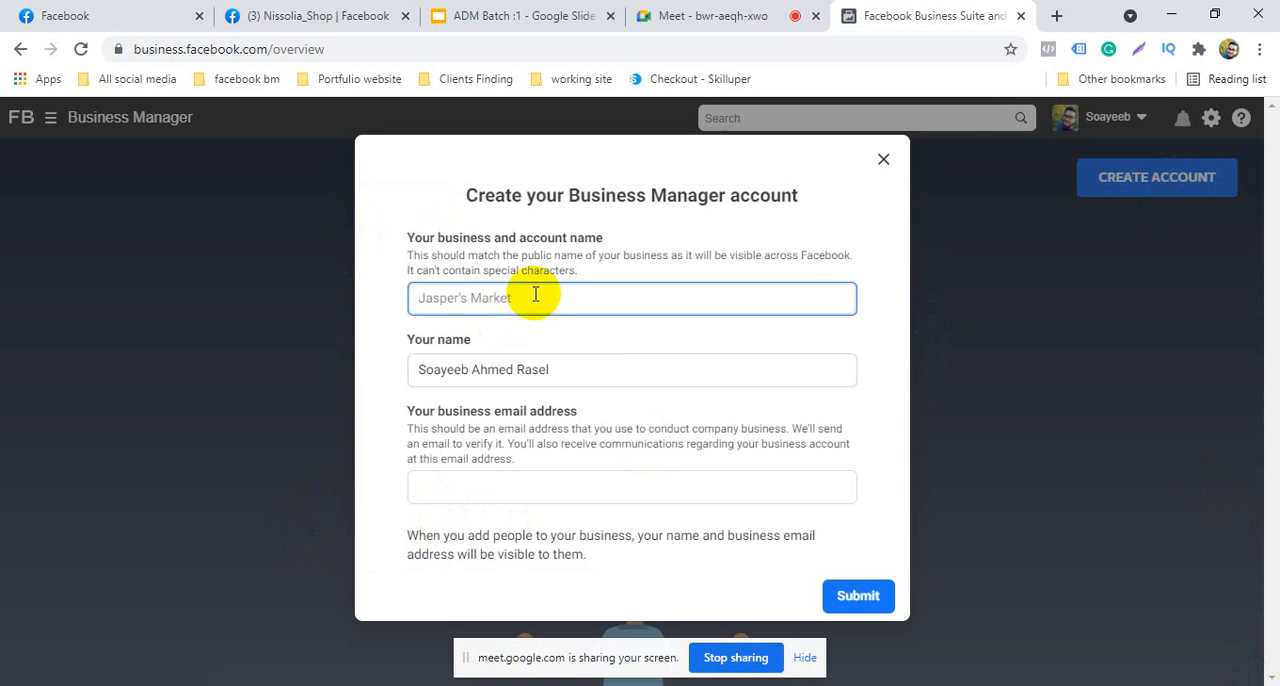
{"action": "left_click", "coordinate": [700, 12]}
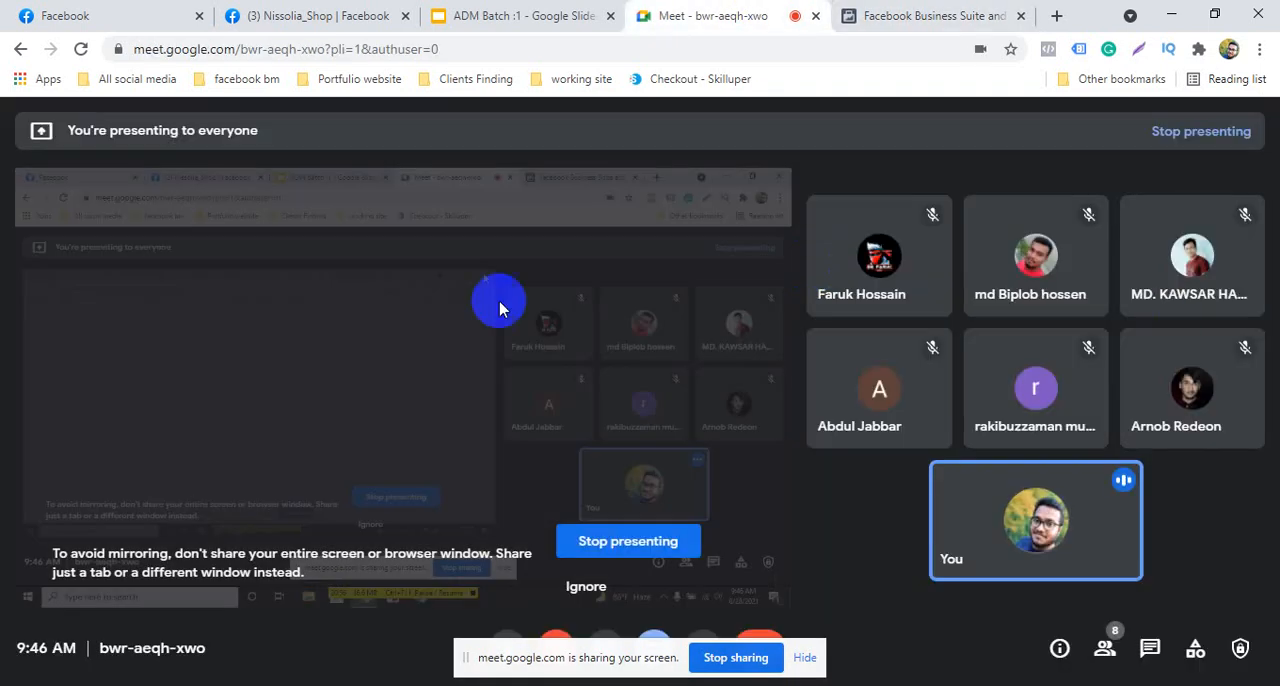
{"action": "left_click", "coordinate": [902, 15]}
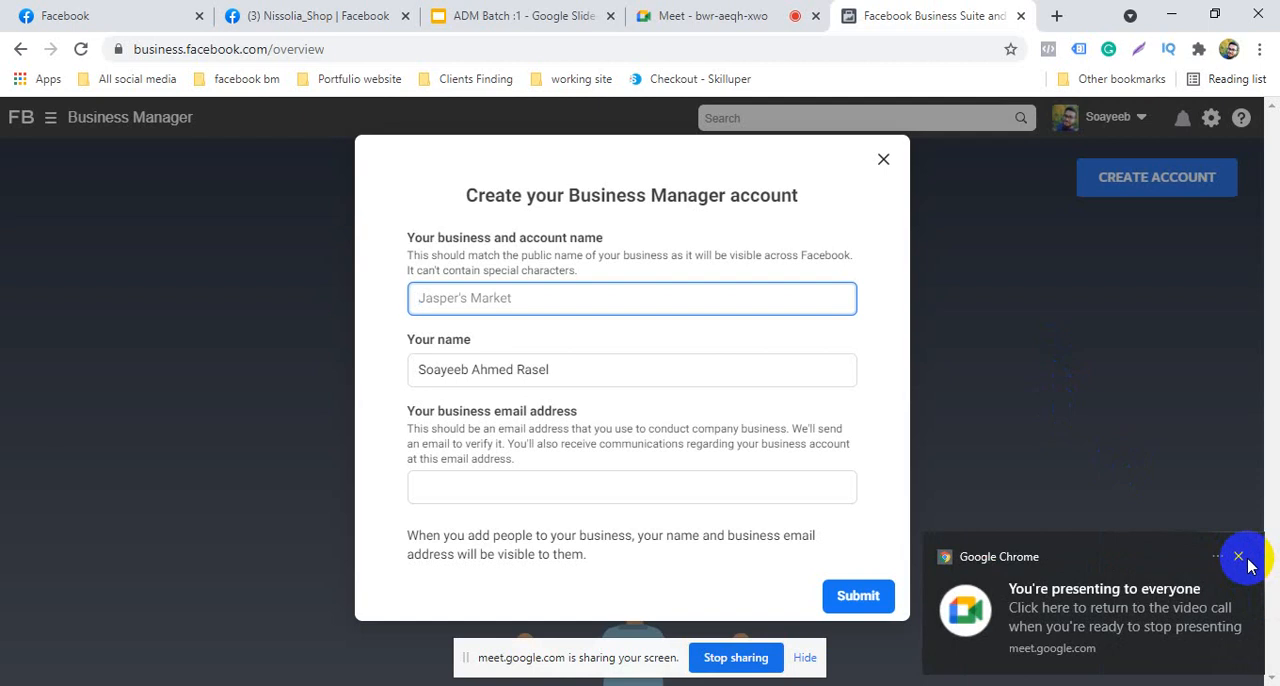
{"action": "left_click", "coordinate": [1239, 557]}
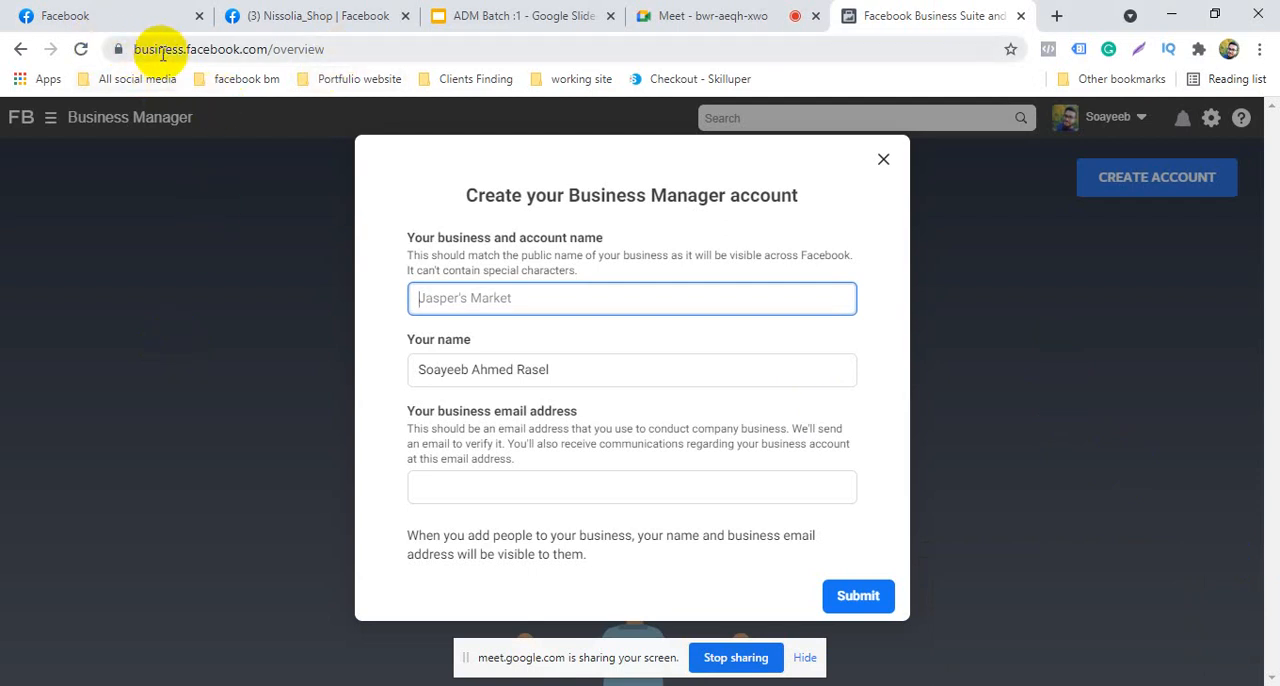
Examine the Business Manager overview page address and the options for bookmarking it
{"action": "left_click", "coordinate": [346, 48]}
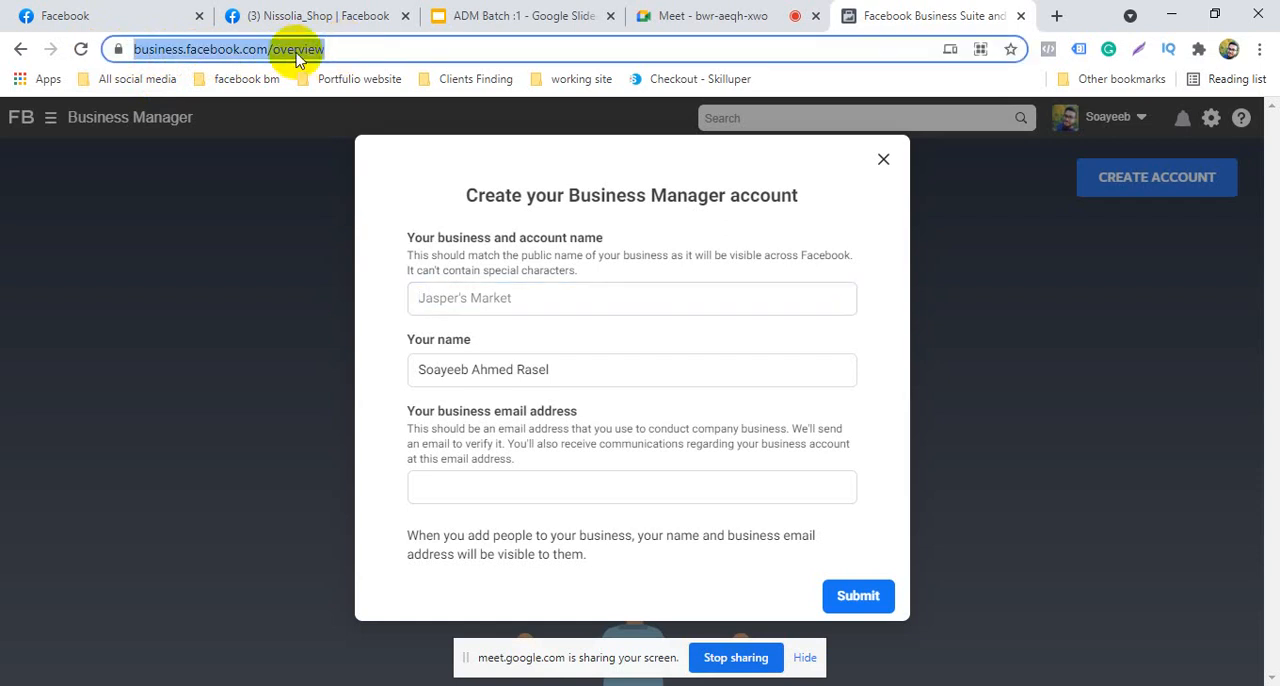
{"action": "left_click", "coordinate": [414, 45]}
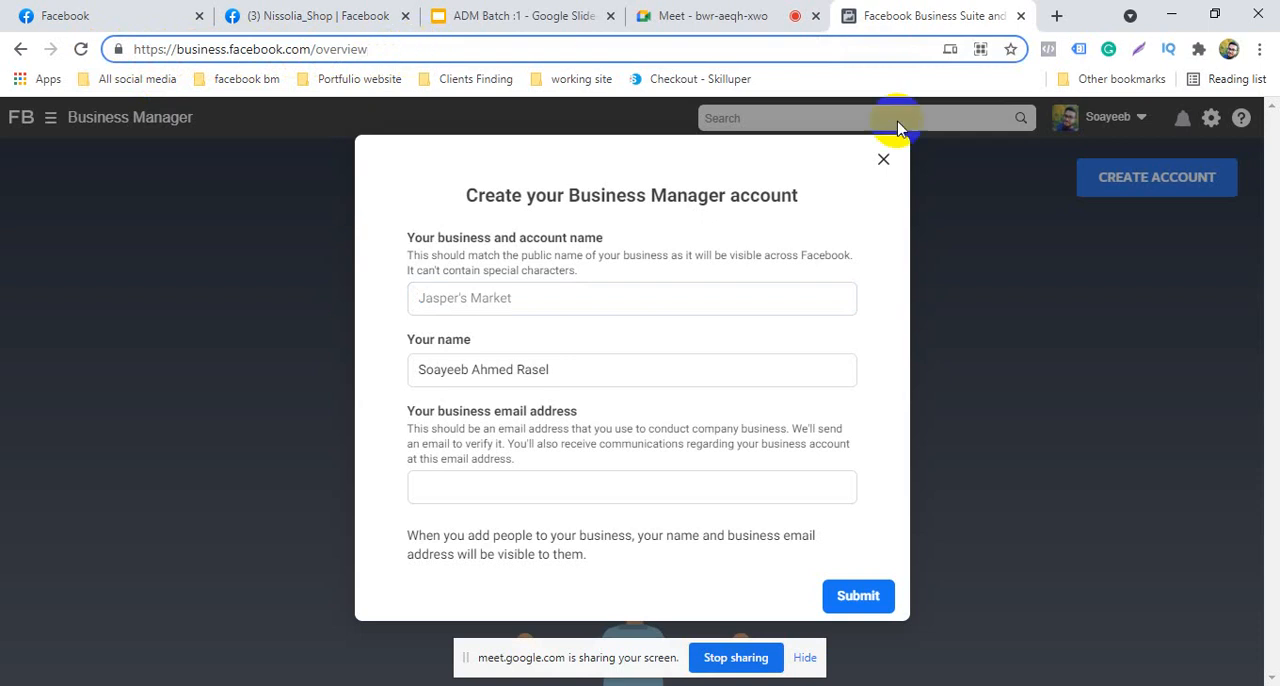
{"action": "left_click", "coordinate": [1010, 50]}
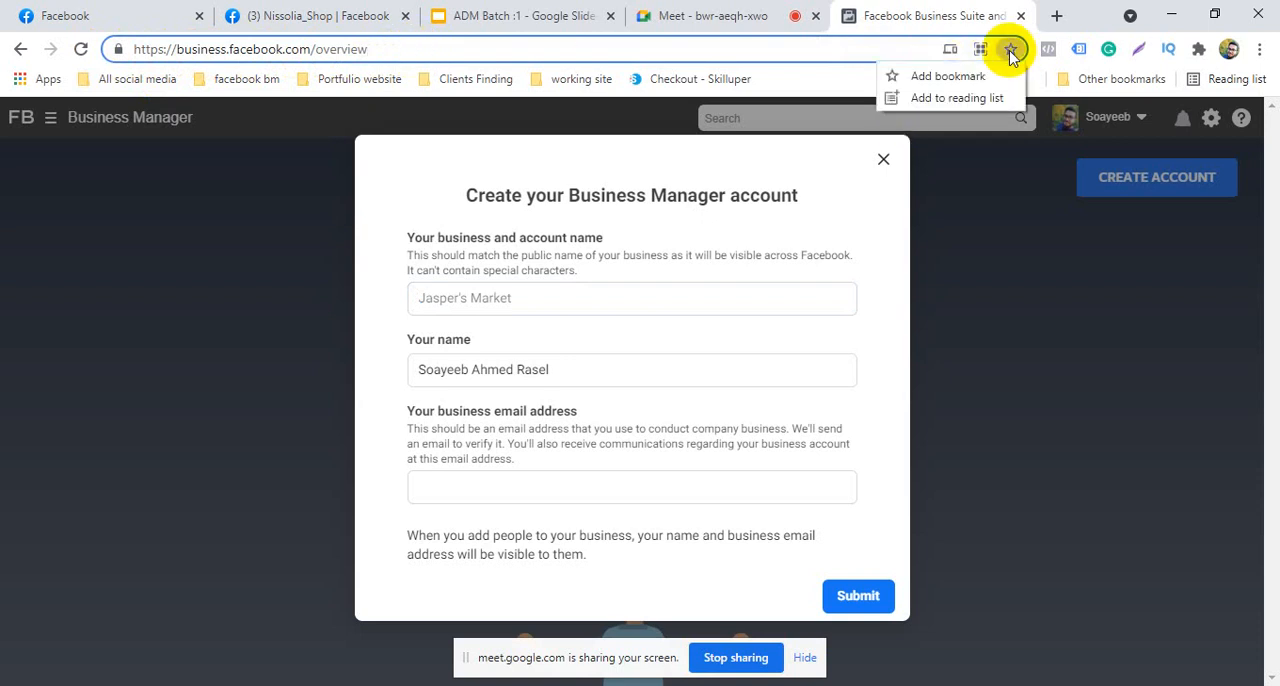
{"action": "left_click", "coordinate": [1034, 266]}
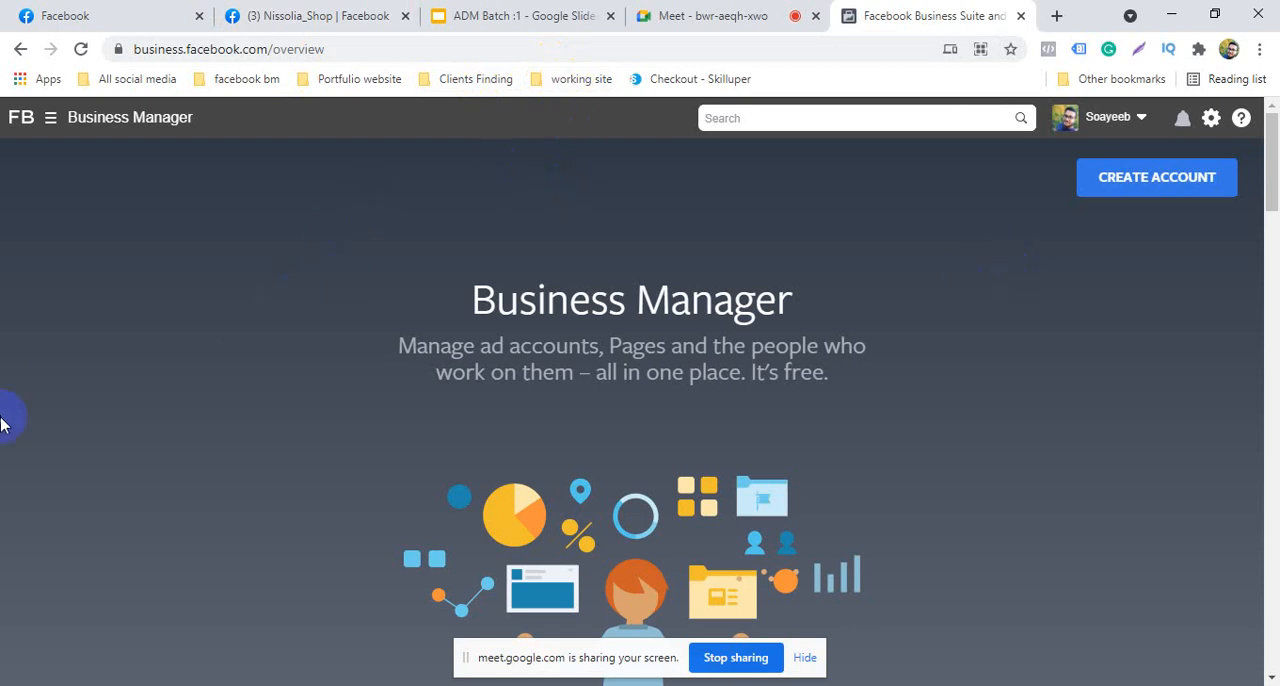
Reopen the account creation form and enter "Nissolia shop bm" as the business and account name
{"action": "left_click", "coordinate": [1155, 193]}
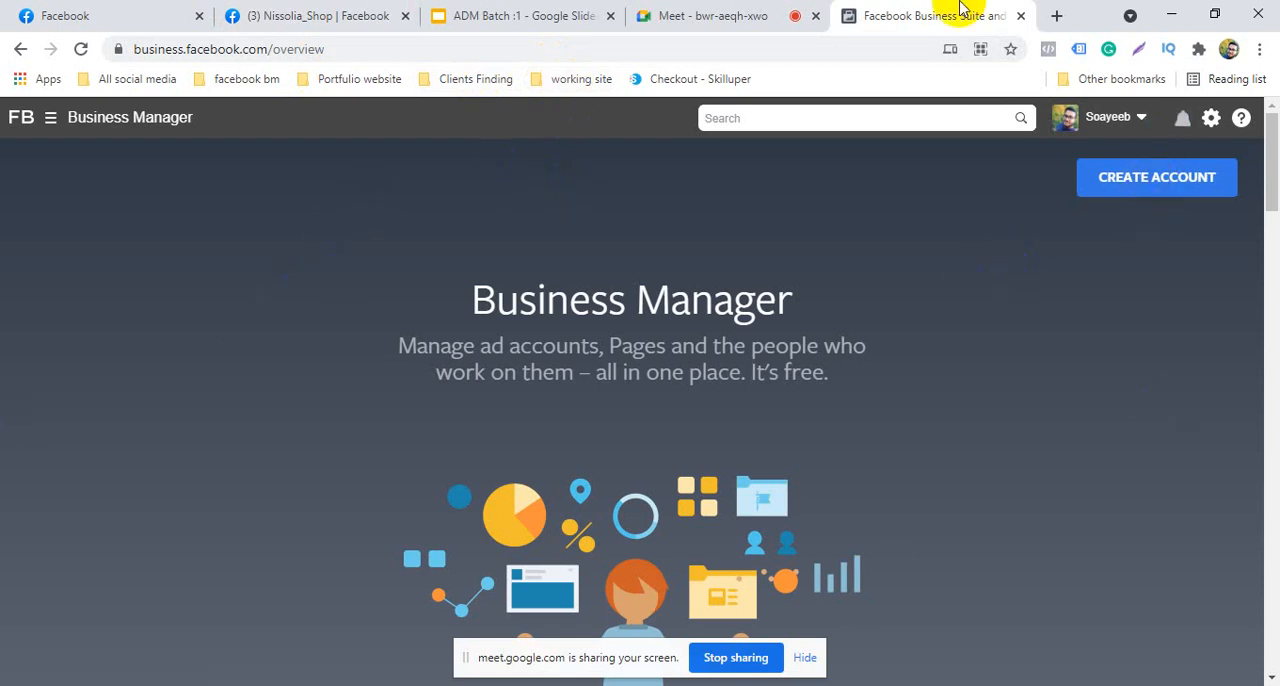
{"action": "left_click", "coordinate": [1138, 186]}
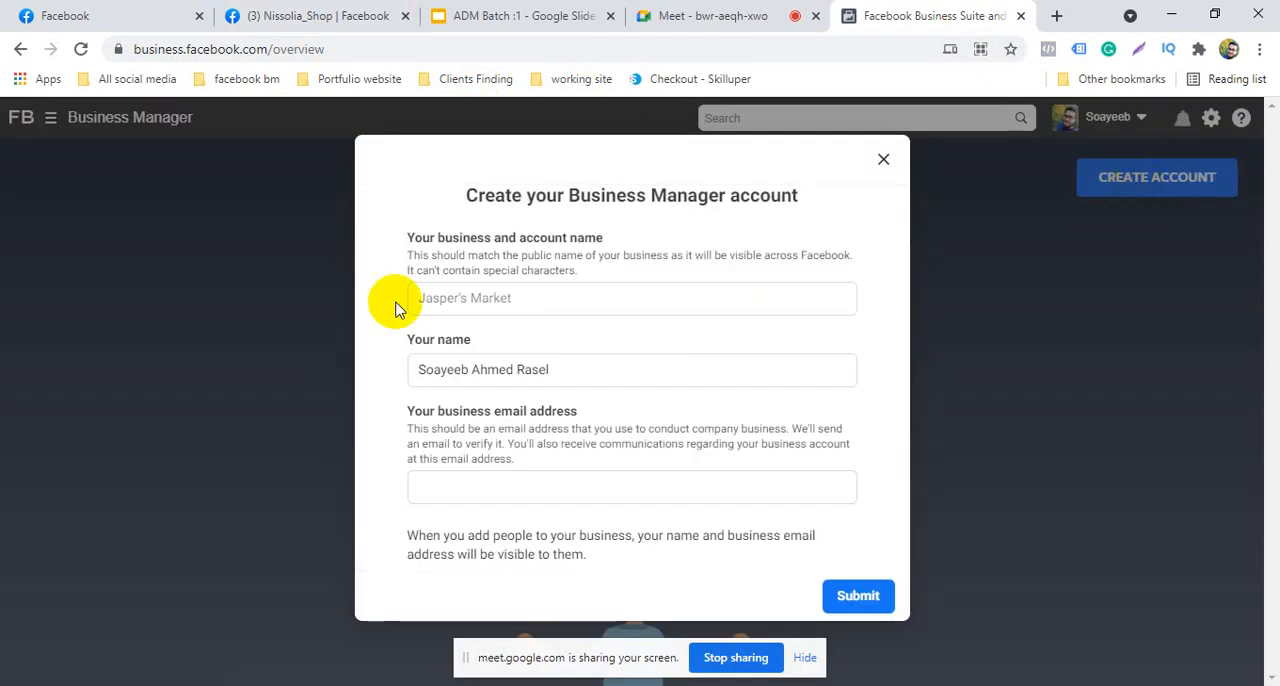
{"action": "left_click", "coordinate": [547, 301]}
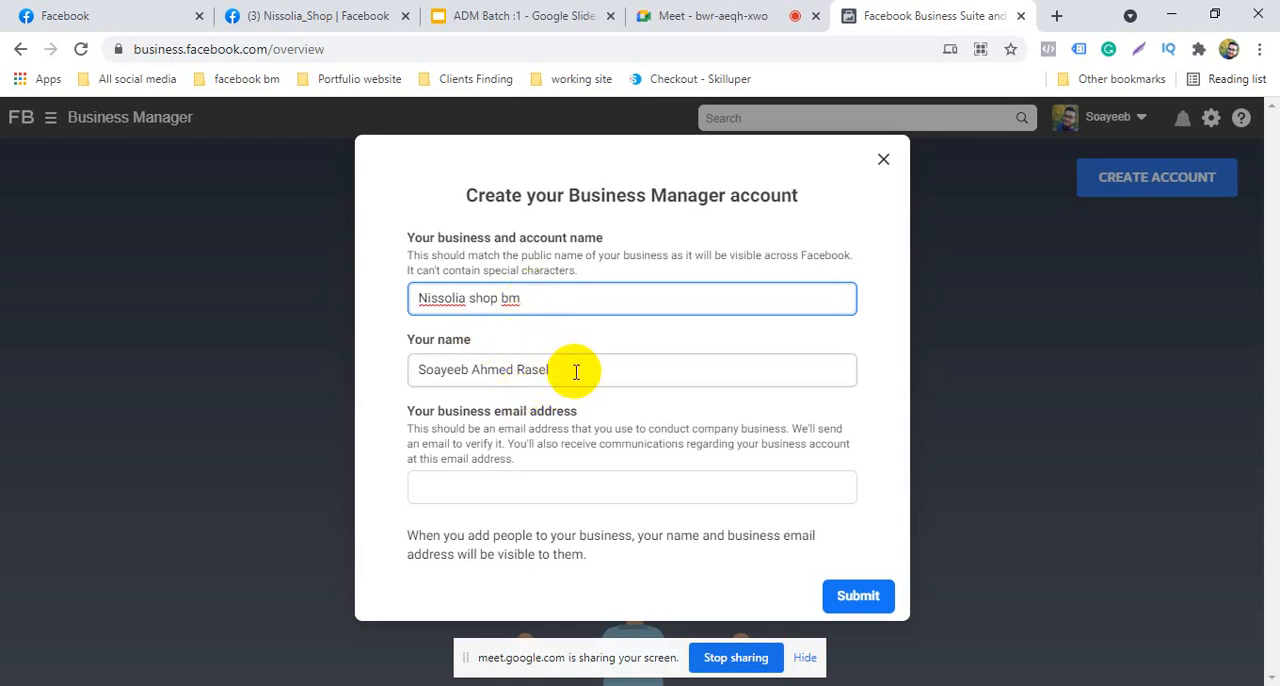
Copy the signed-in Google account's email address from a new tab and paste it as the business email address
{"action": "left_click", "coordinate": [553, 485]}
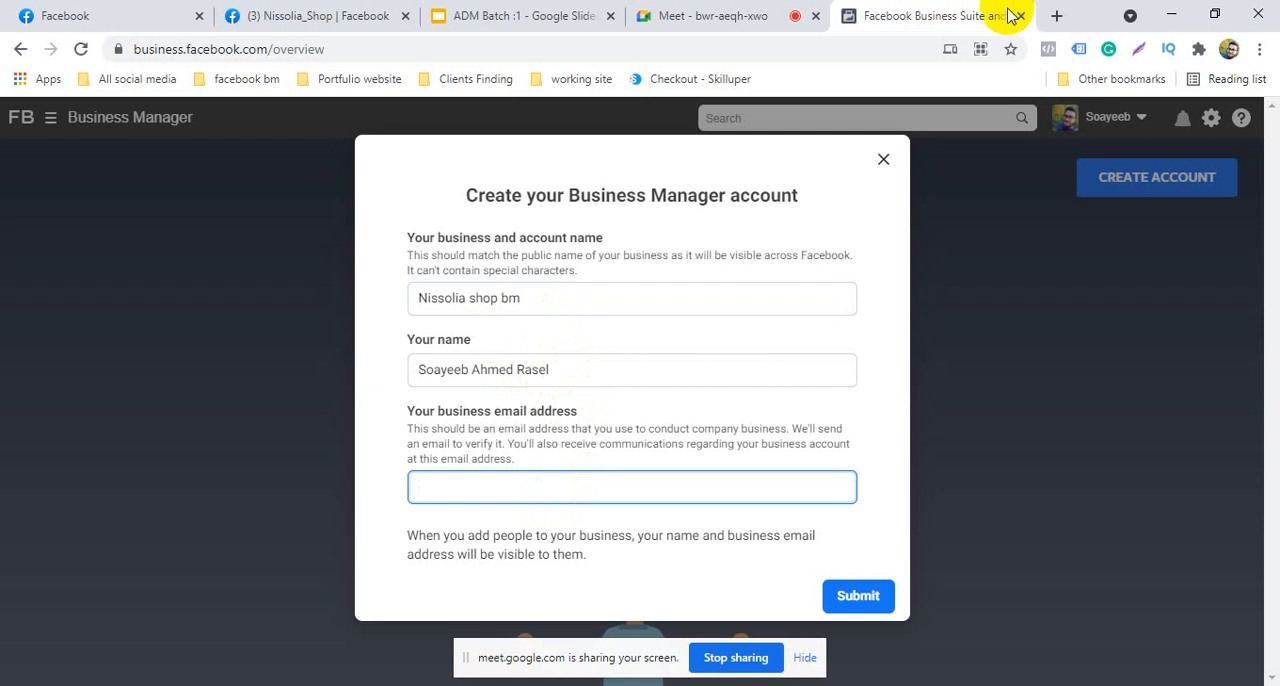
{"action": "left_click", "coordinate": [1056, 15]}
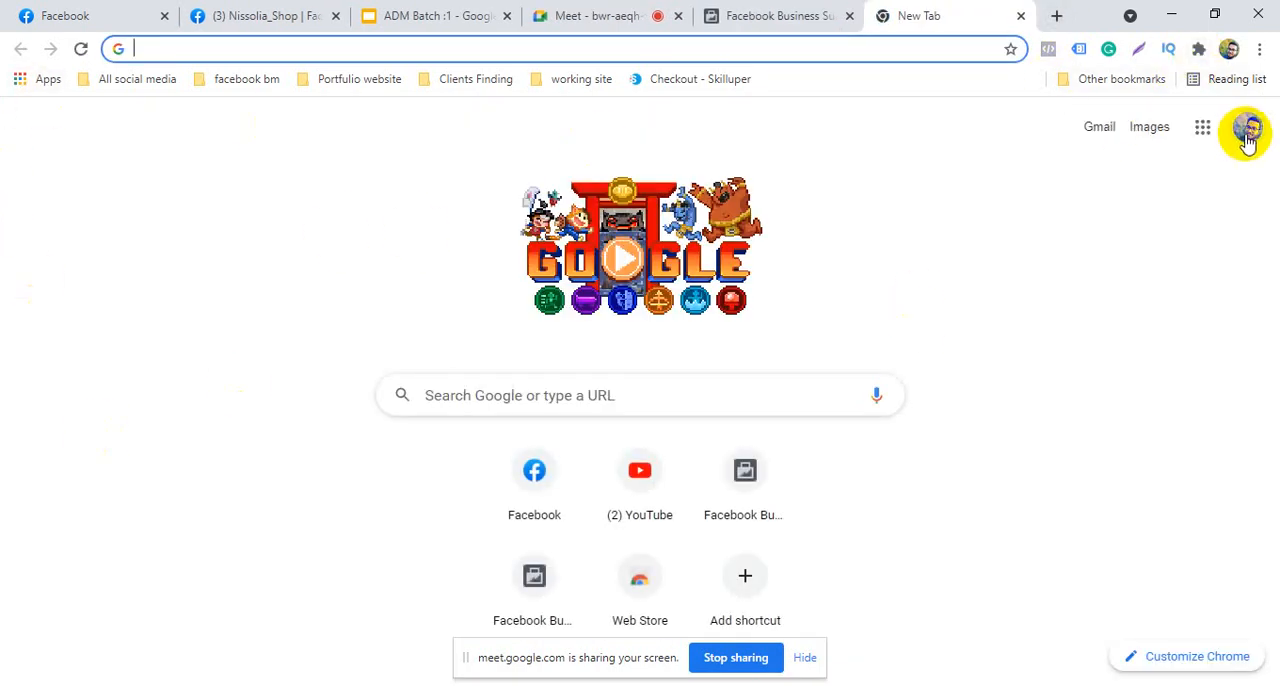
{"action": "left_click", "coordinate": [1247, 133]}
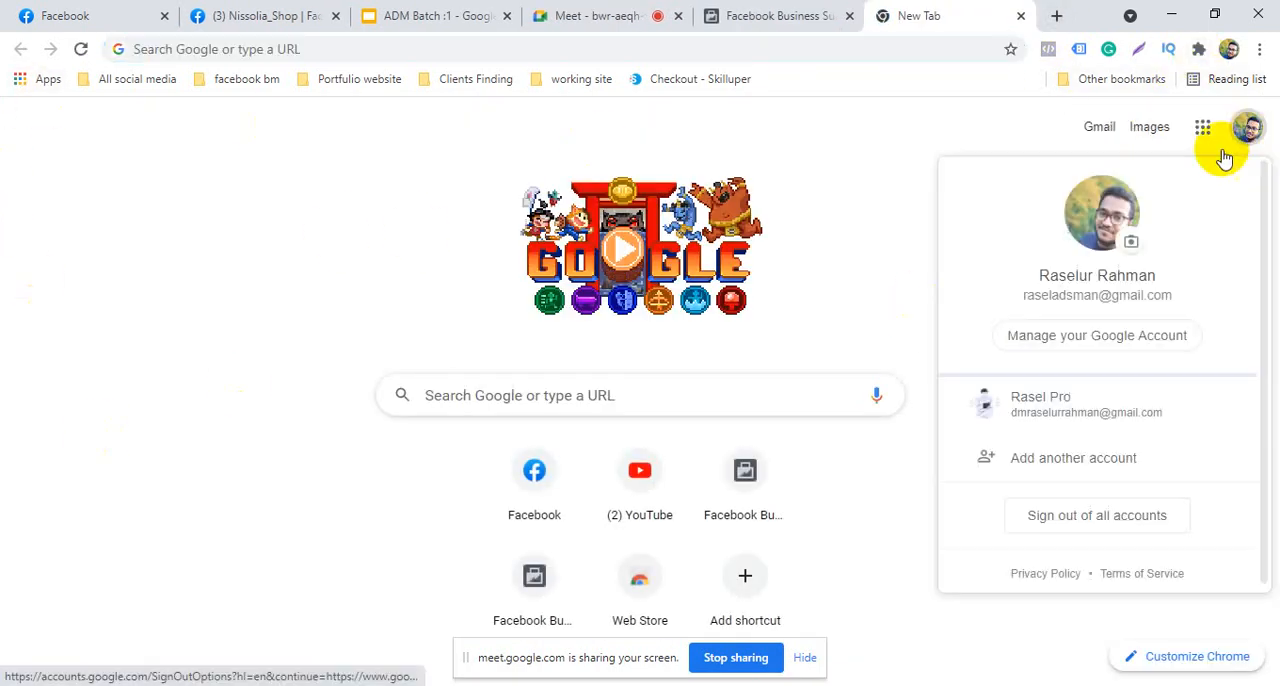
{"action": "triple_click", "coordinate": [1068, 296]}
{"action": "right_click", "coordinate": [1068, 298]}
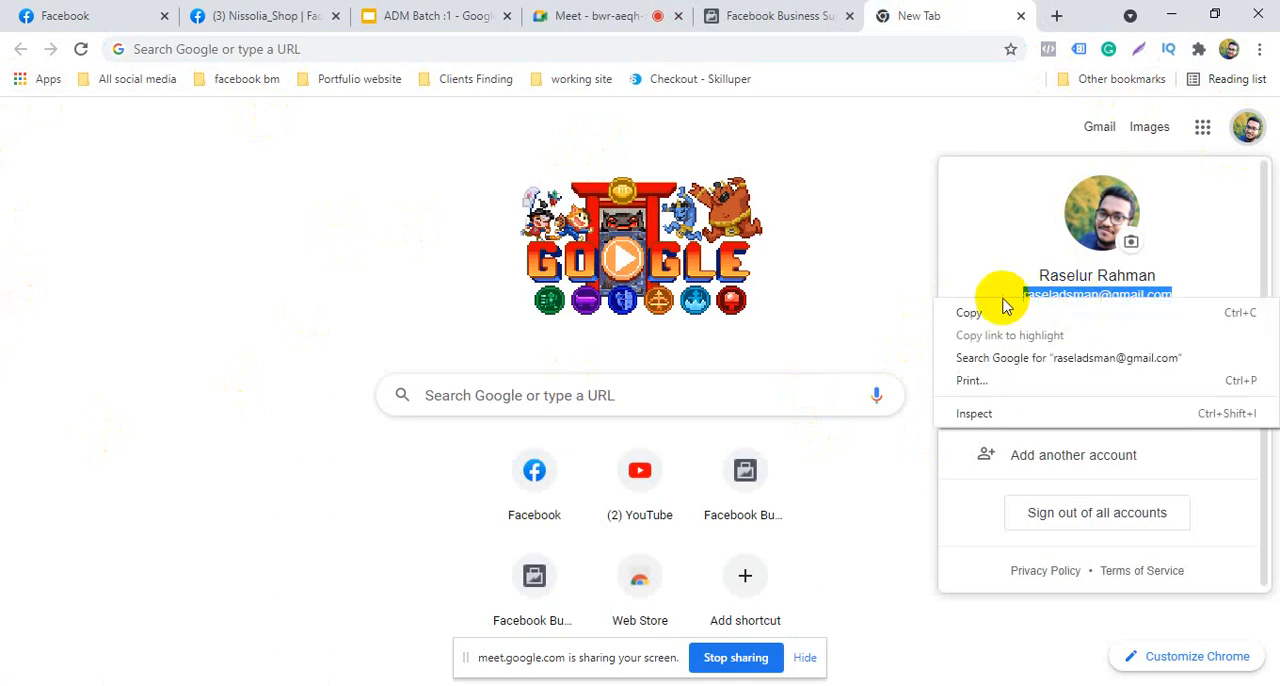
{"action": "left_click", "coordinate": [965, 312]}
{"action": "left_click", "coordinate": [815, 14]}
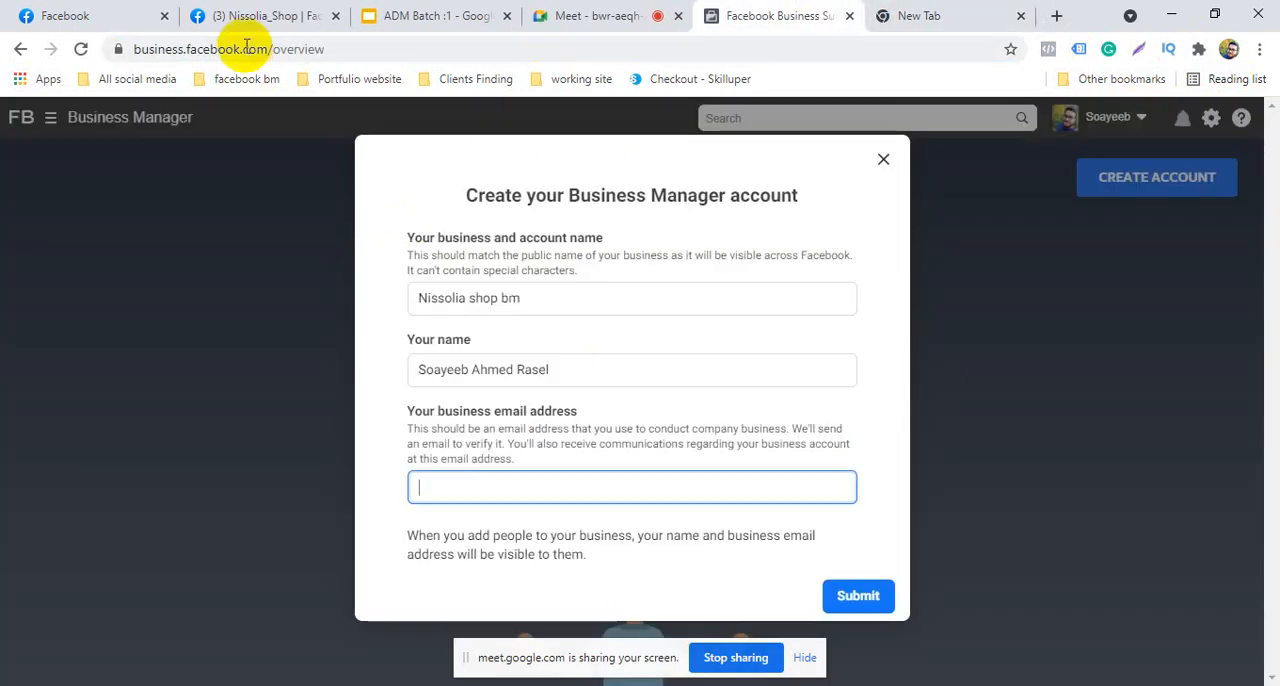
{"action": "right_click", "coordinate": [505, 489]}
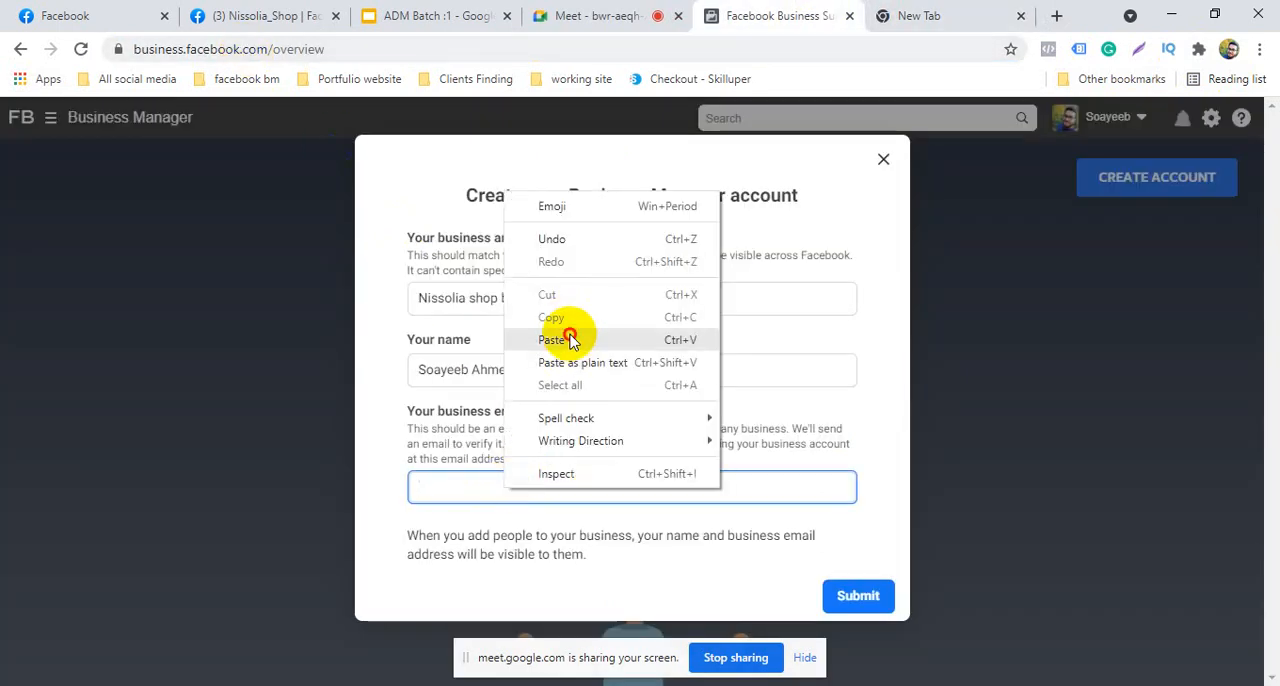
{"action": "left_click", "coordinate": [553, 340]}
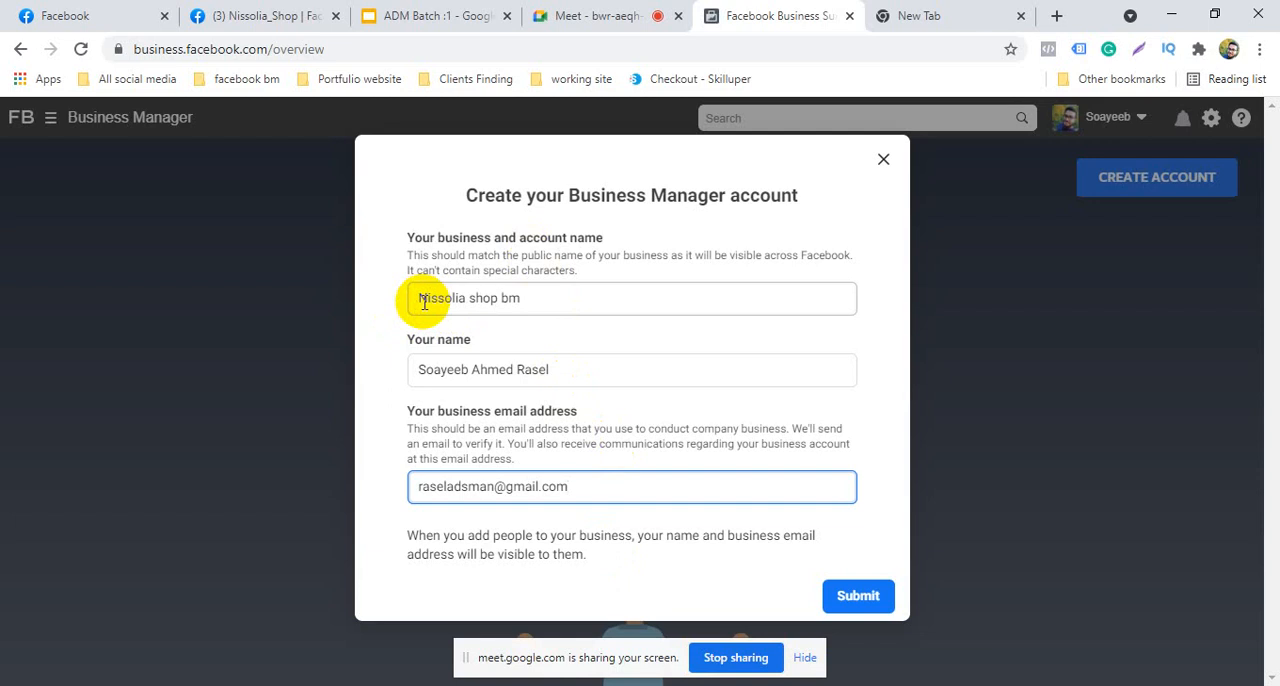
Try to submit the Business Manager account form, read the response below the fields and close the form
{"action": "left_click", "coordinate": [549, 298]}
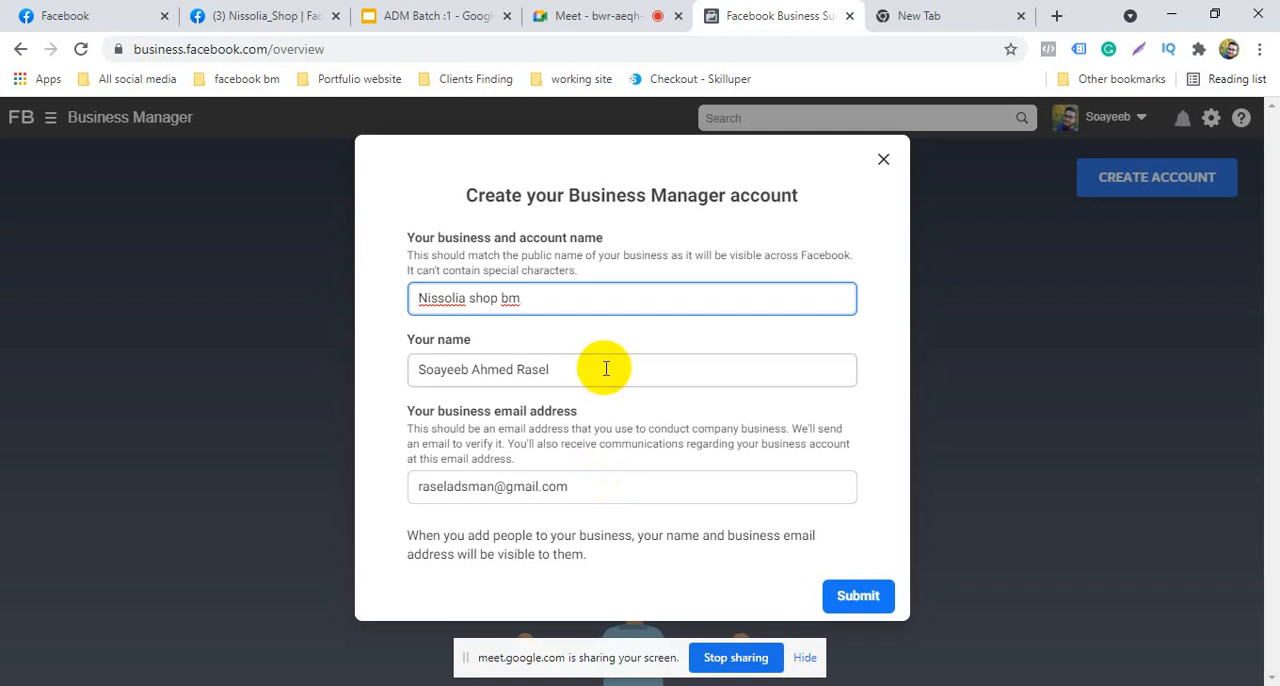
{"action": "left_click", "coordinate": [858, 596]}
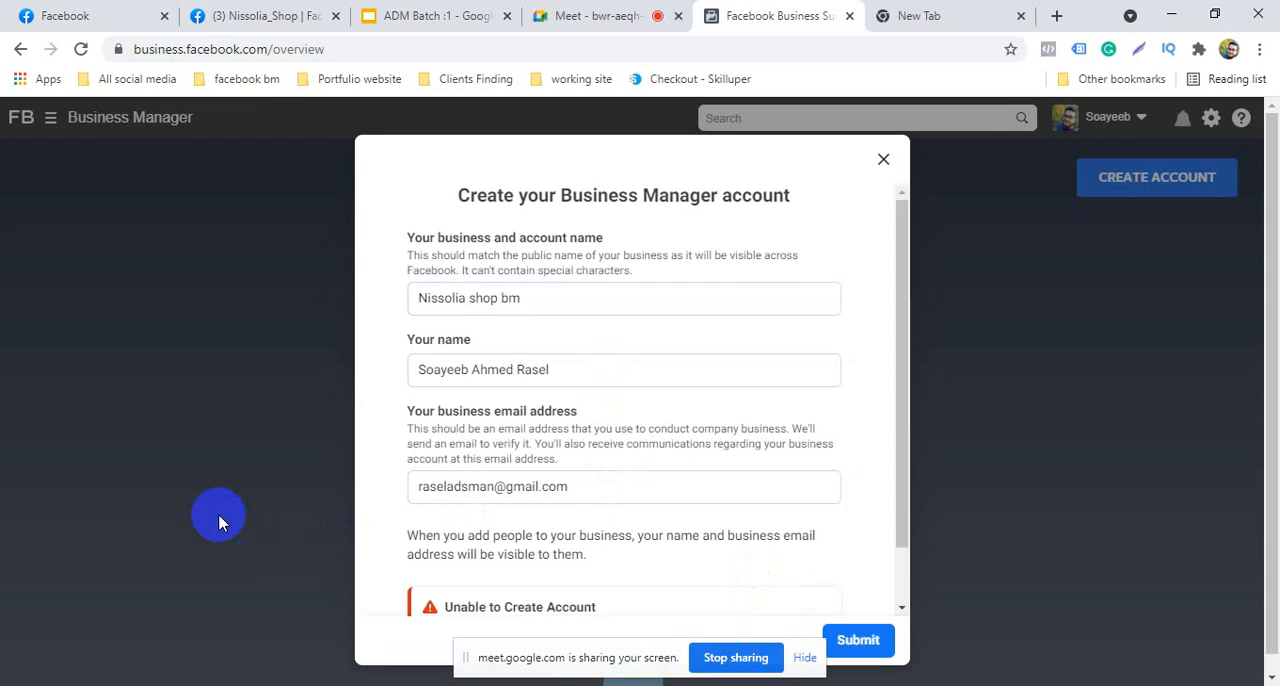
{"action": "scroll", "coordinate": [665, 565], "scroll_direction": "down", "scroll_amount": 1}
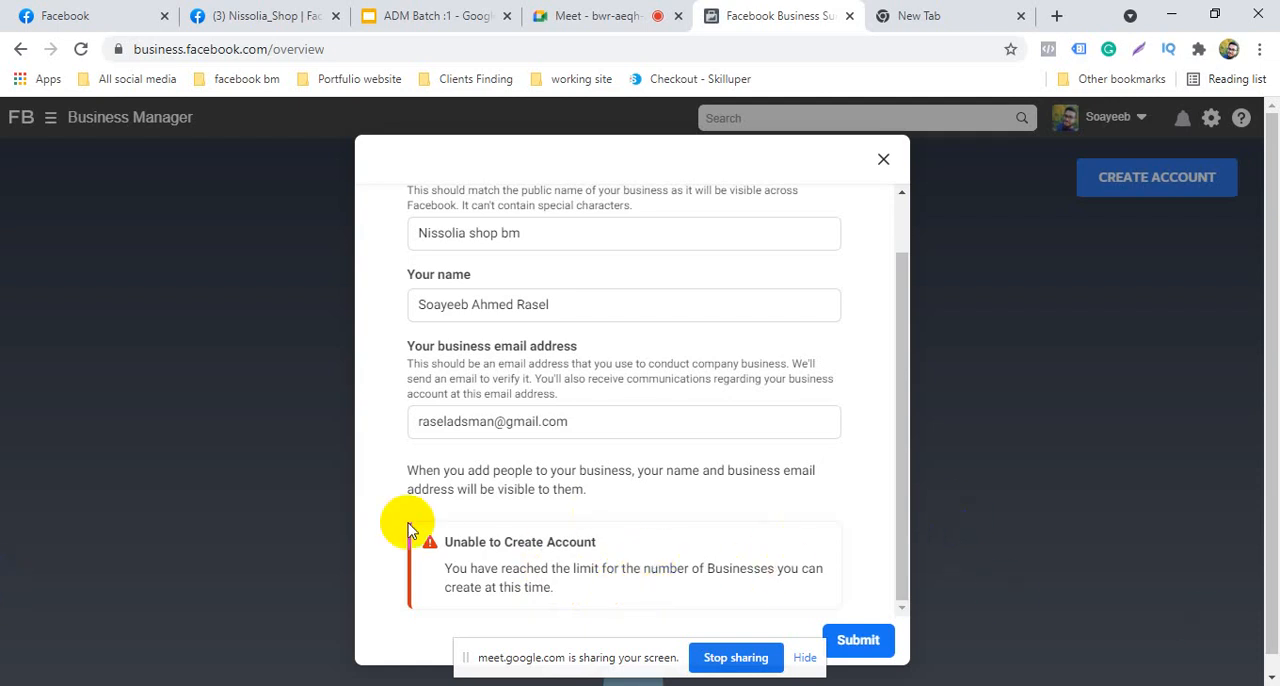
{"action": "left_click", "coordinate": [885, 162]}
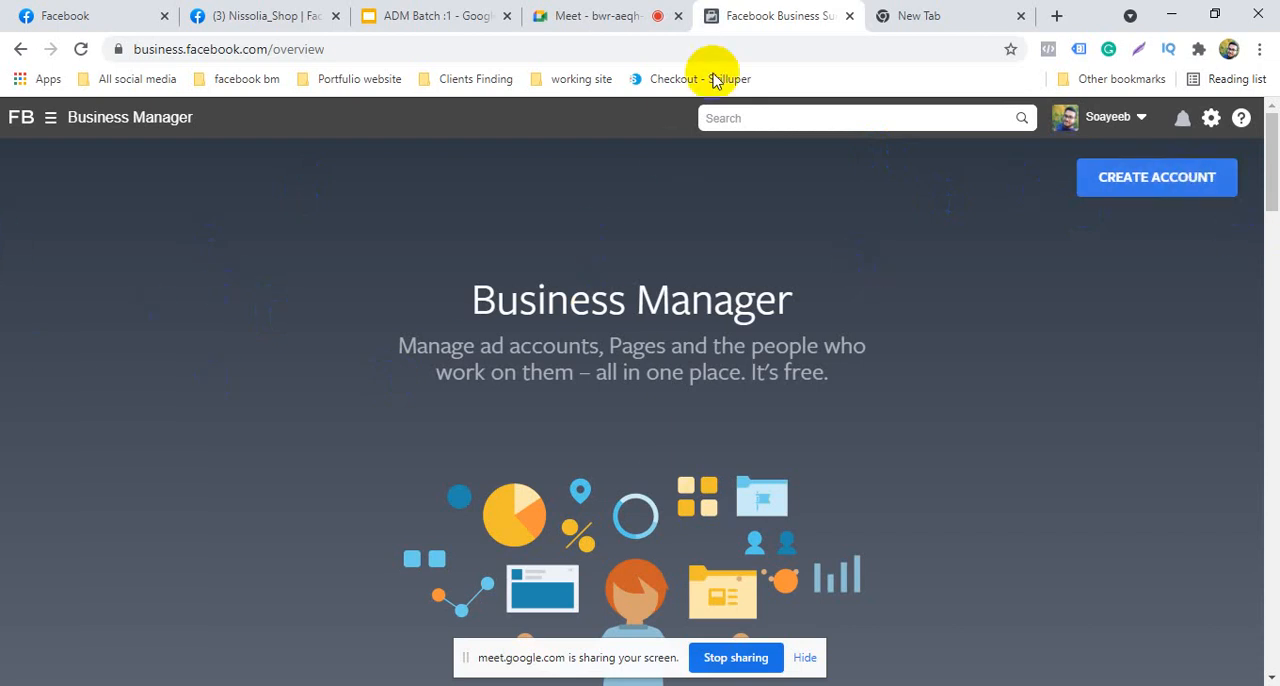
Close the Business Manager and blank browser pages, return to the Facebook home feed and dismiss the presenting notification
{"action": "left_click", "coordinate": [849, 16]}
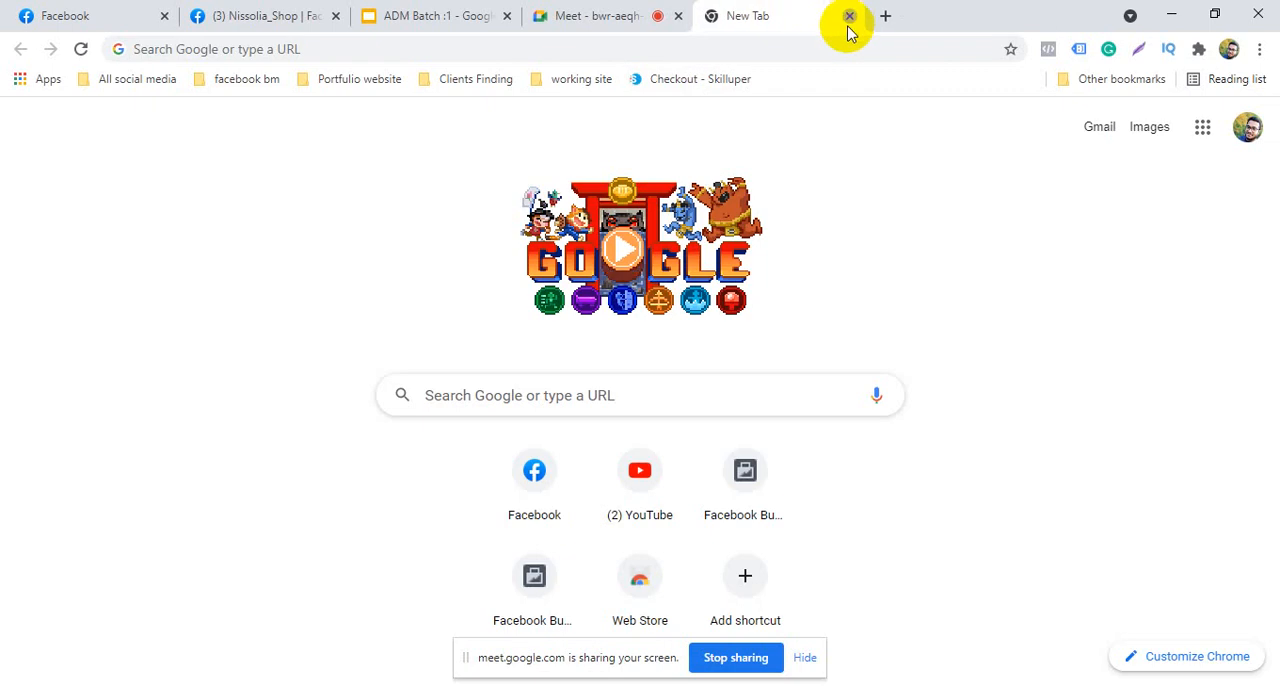
{"action": "left_click", "coordinate": [849, 16]}
{"action": "left_click", "coordinate": [210, 10]}
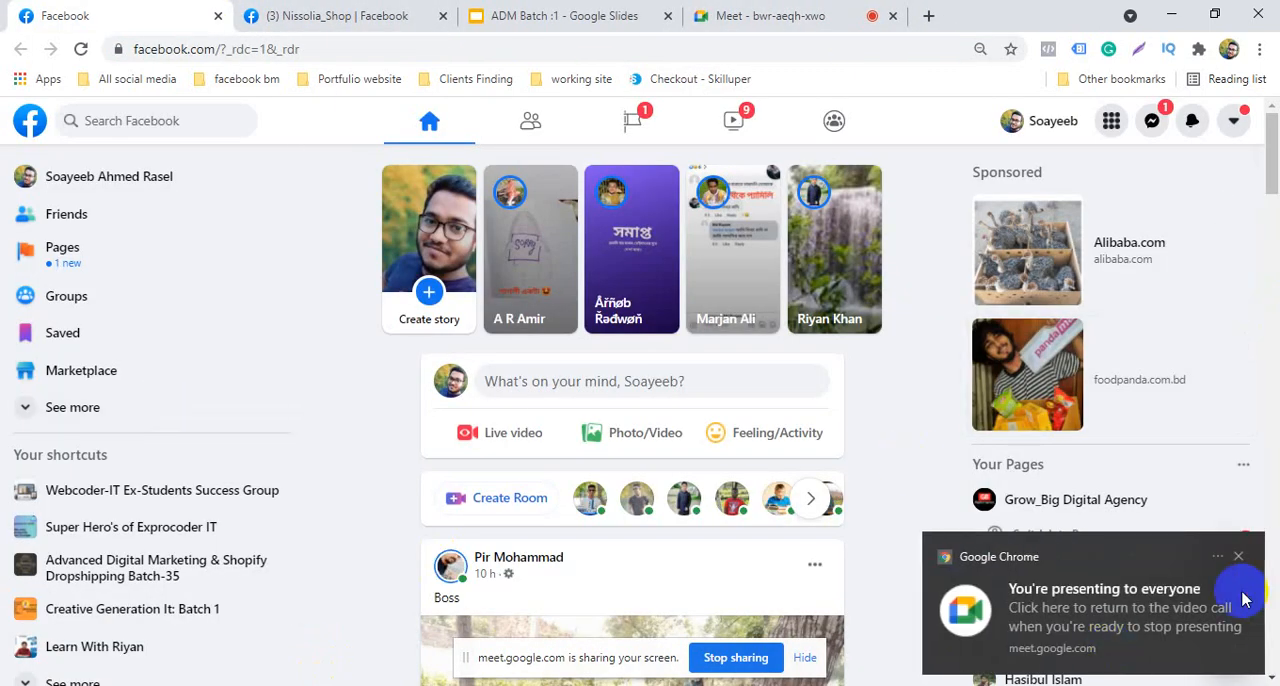
{"action": "left_click", "coordinate": [1238, 556]}
Switch to the other saved Facebook account and dismiss the page translation offer
{"action": "left_click", "coordinate": [1234, 124]}
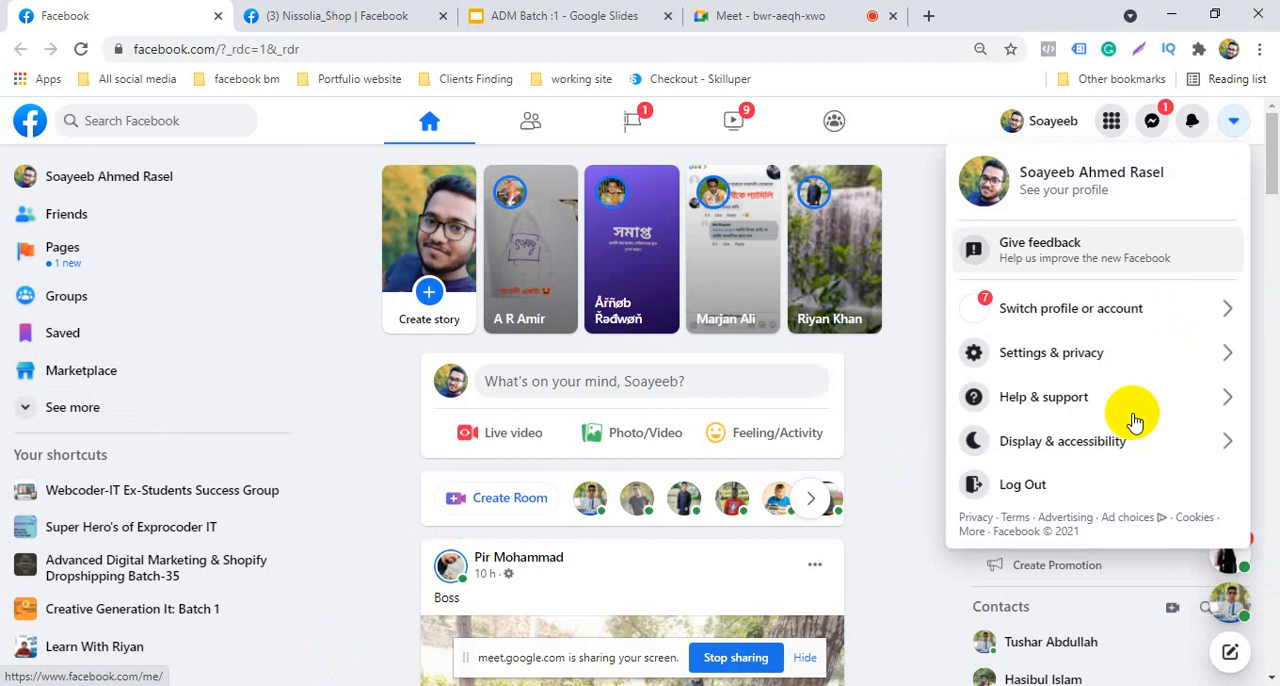
{"action": "left_click", "coordinate": [1095, 318]}
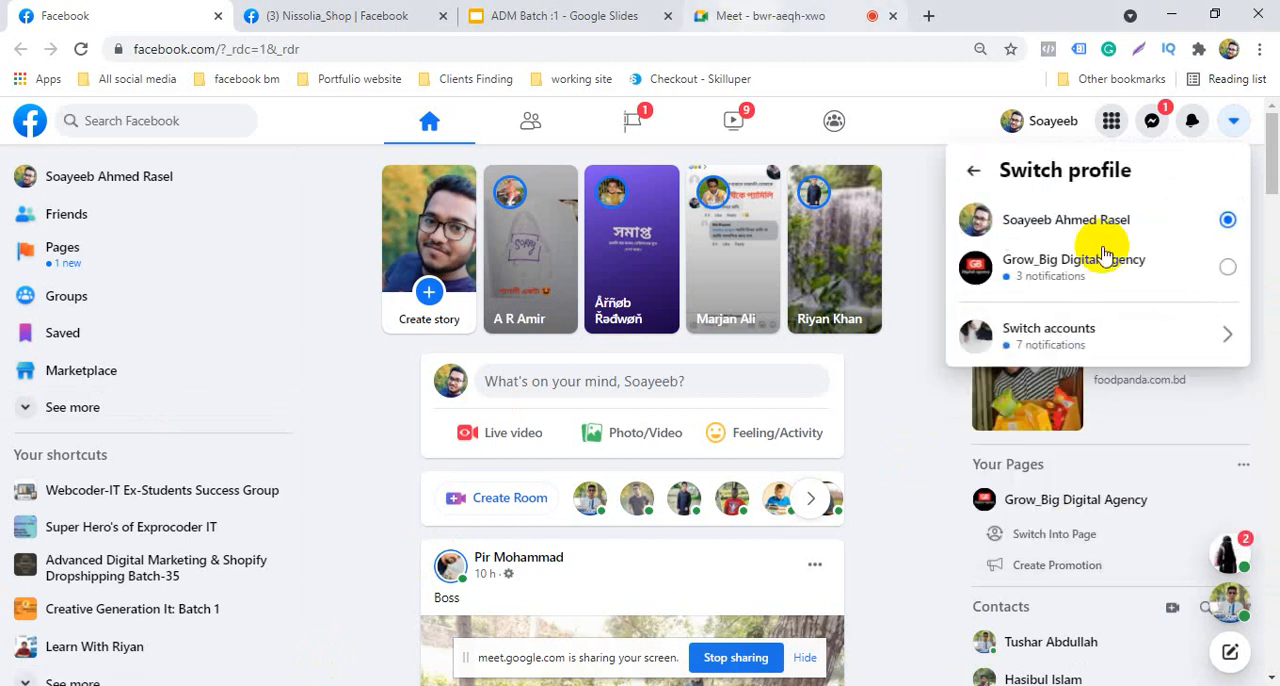
{"action": "left_click", "coordinate": [1020, 334]}
{"action": "left_click", "coordinate": [1073, 279]}
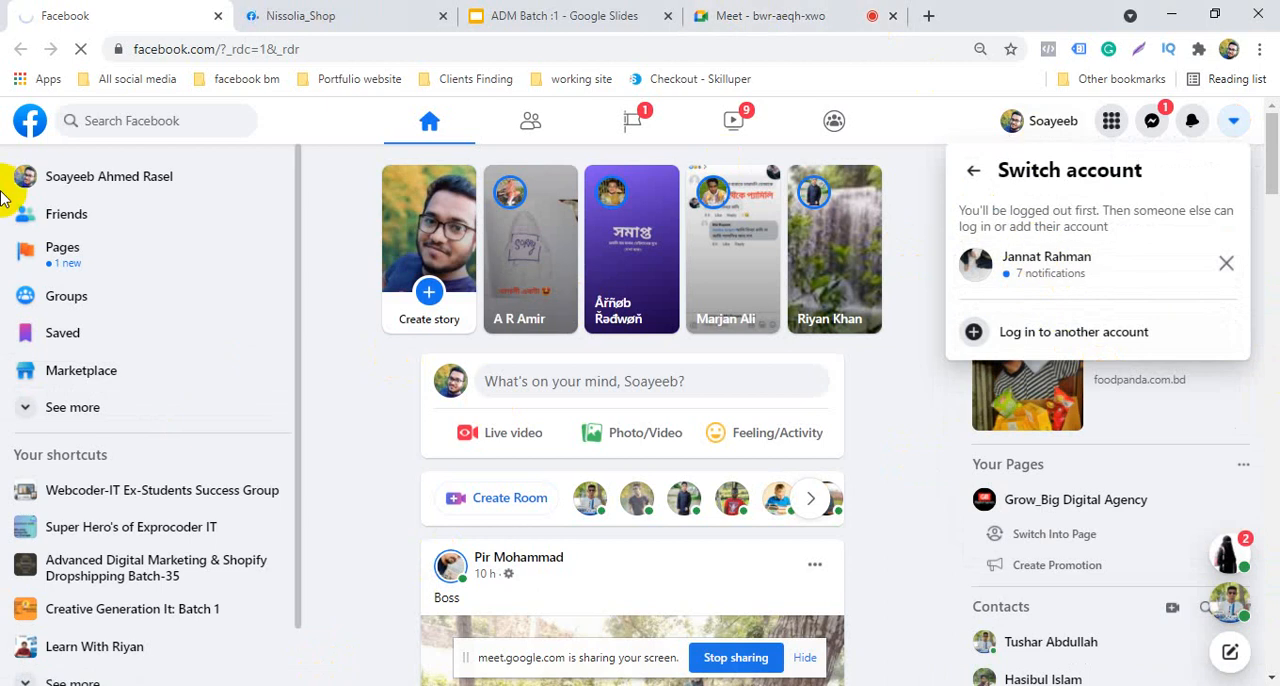
{"action": "left_click", "coordinate": [320, 10]}
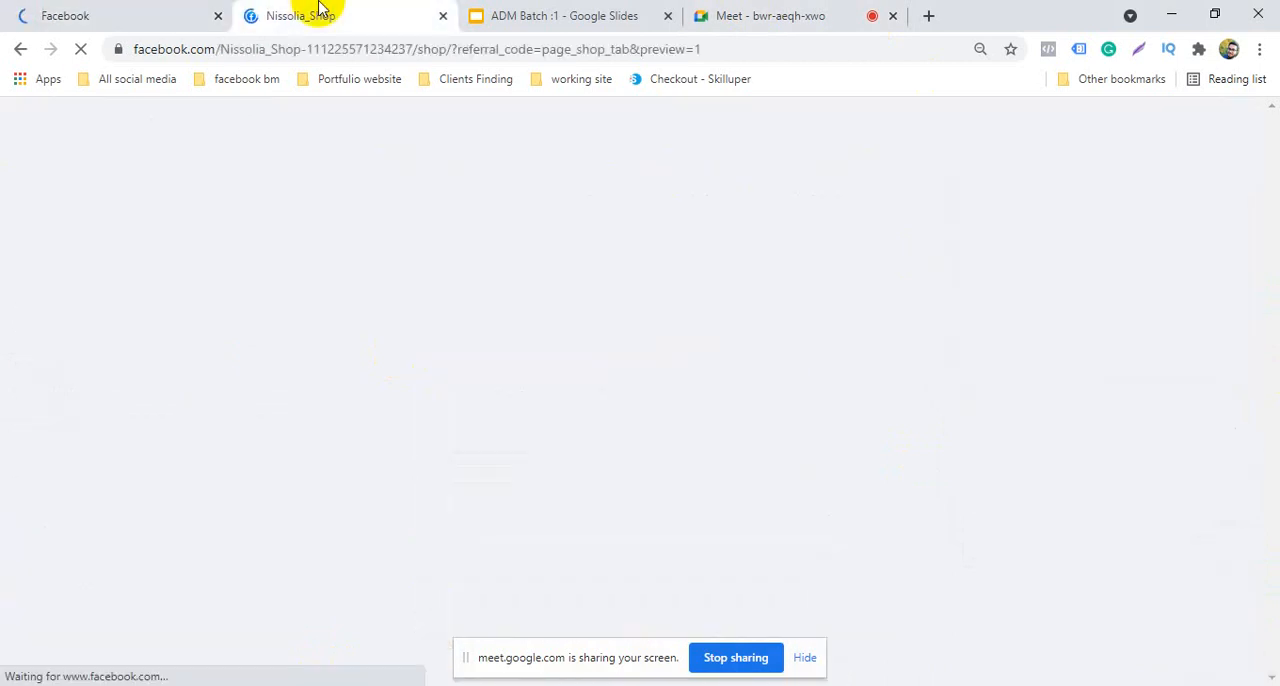
{"action": "left_click", "coordinate": [9, 10]}
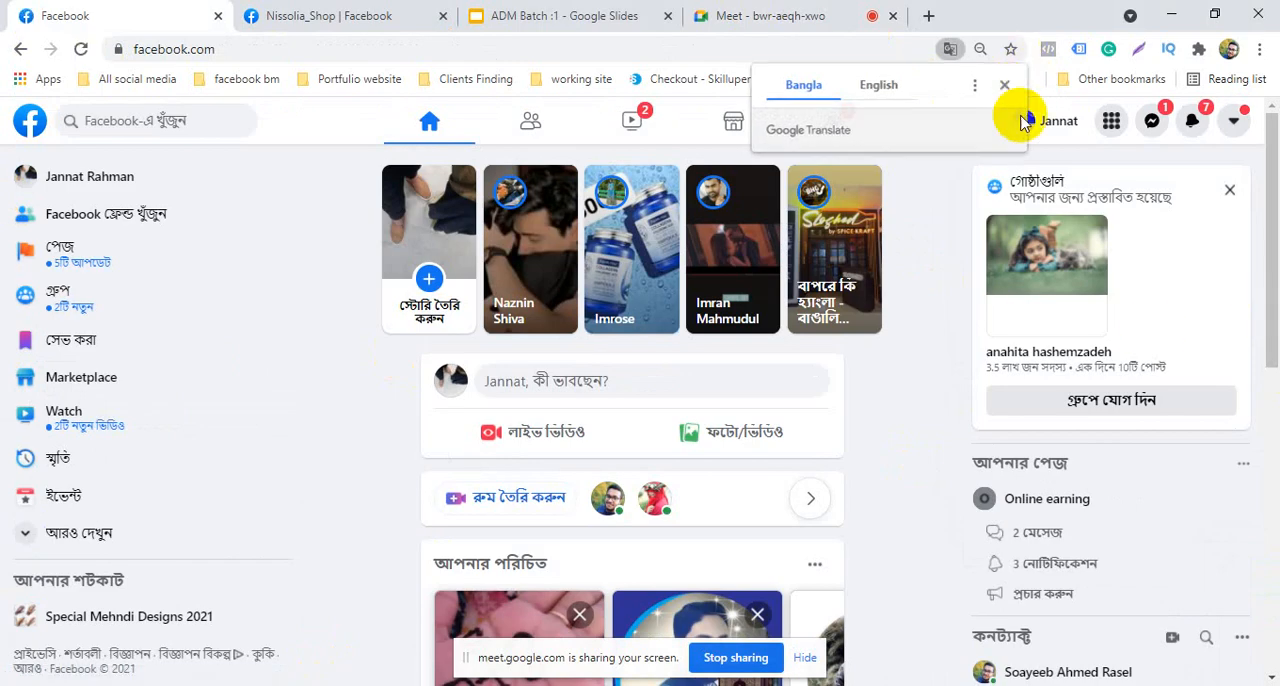
{"action": "left_click", "coordinate": [1004, 84]}
Open the Business Manager Overview bookmark from the facebook bm folder's "New Create BM option" subfolder in a new tab
{"action": "left_click", "coordinate": [215, 79]}
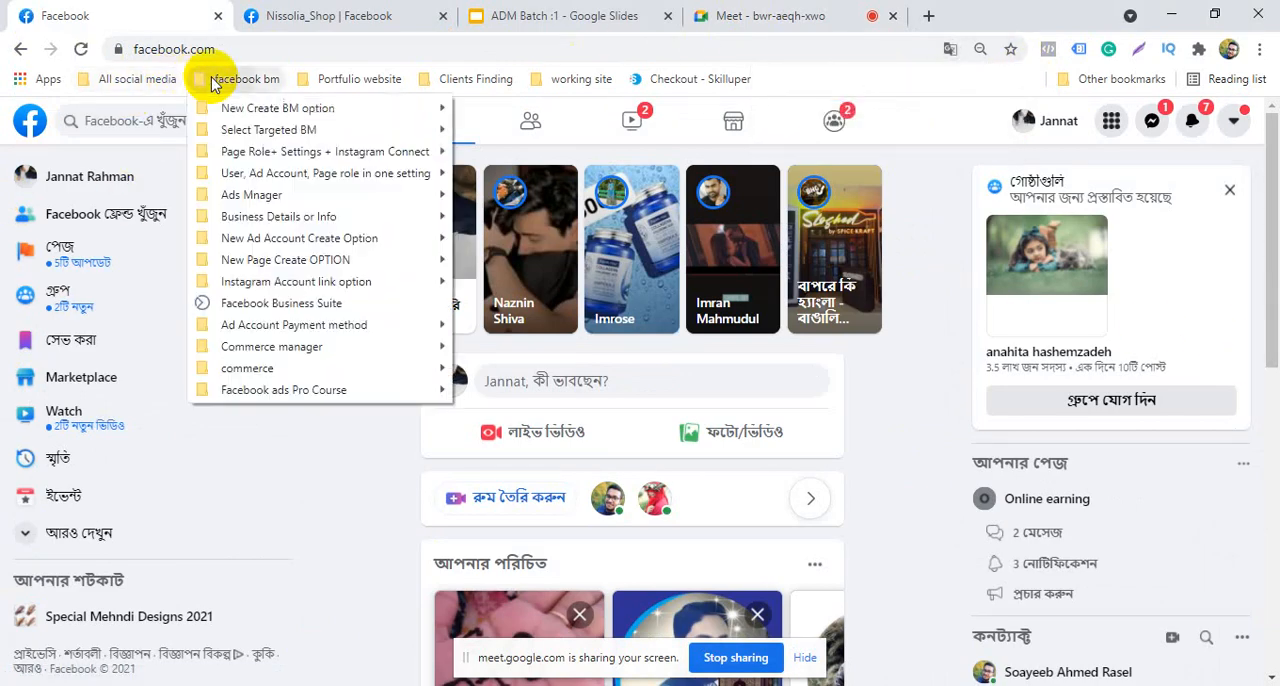
{"action": "mouse_move", "coordinate": [251, 107]}
{"action": "right_click", "coordinate": [558, 110]}
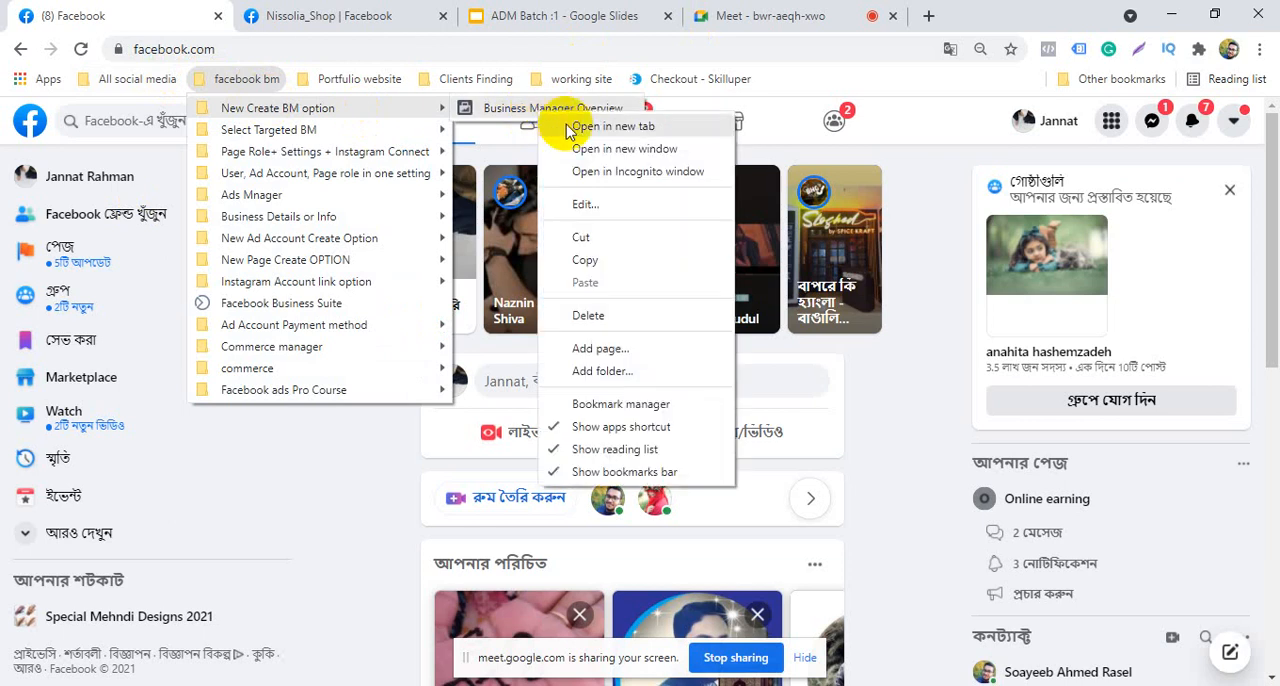
{"action": "left_click", "coordinate": [590, 126]}
{"action": "left_click", "coordinate": [240, 82]}
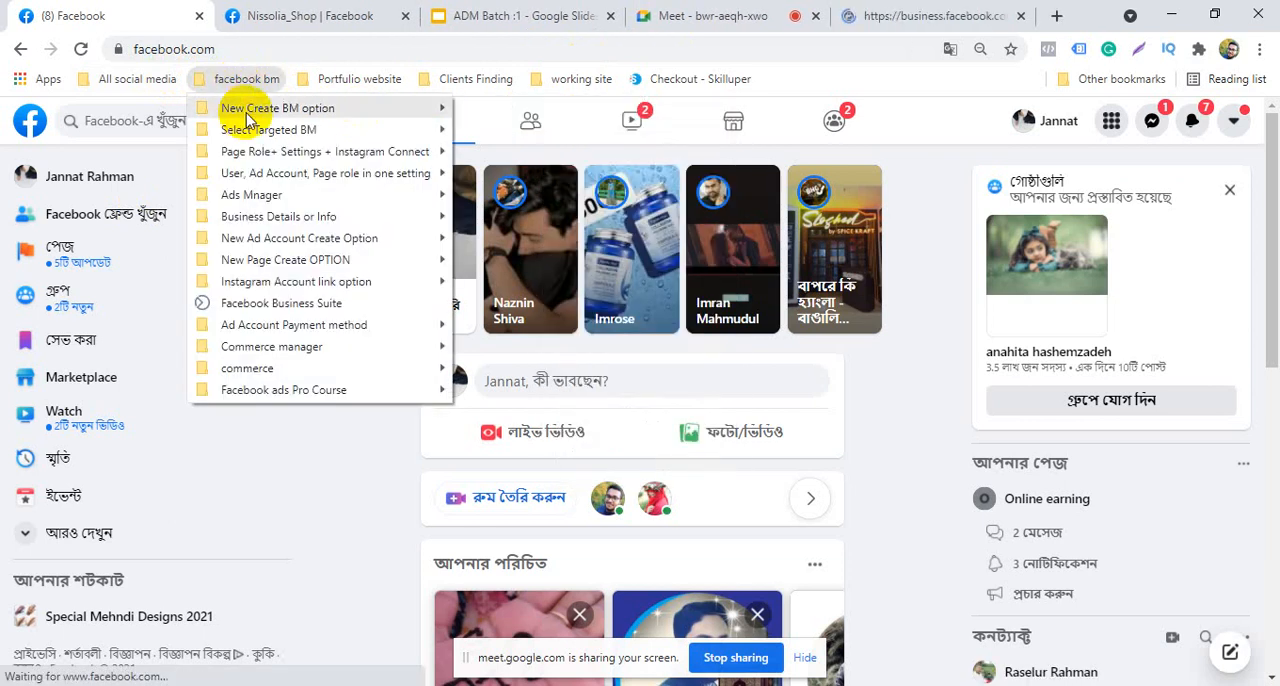
{"action": "mouse_move", "coordinate": [251, 107]}
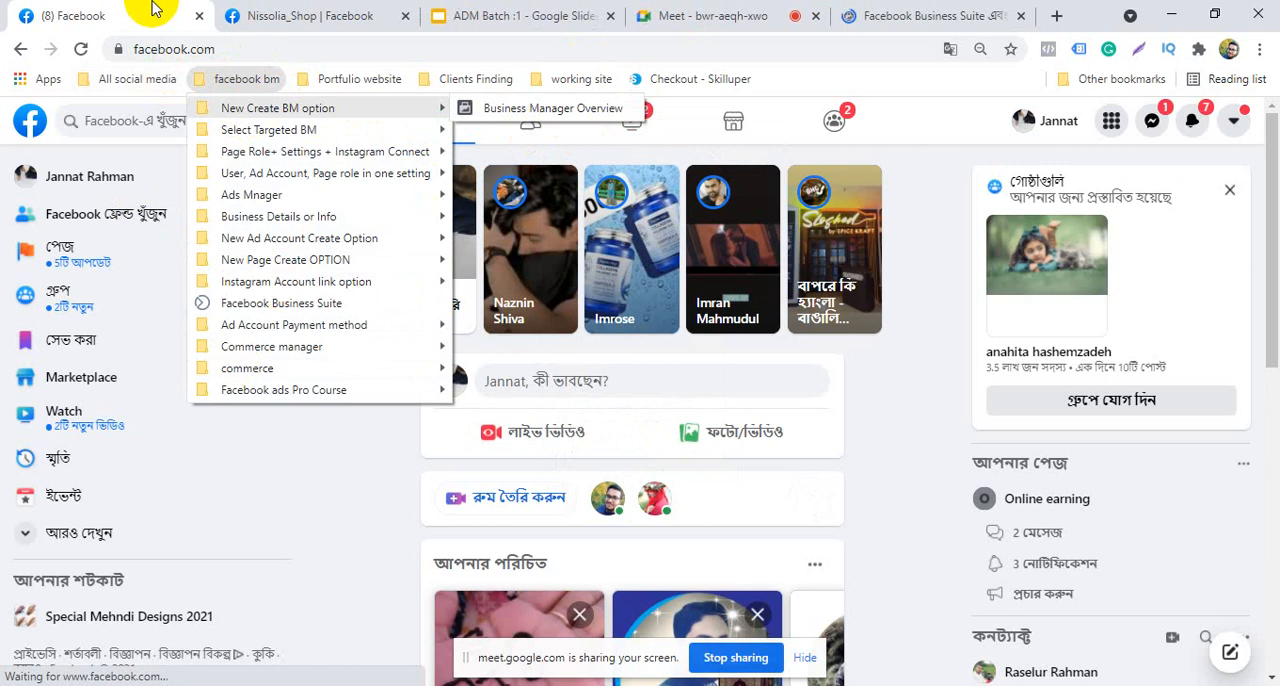
{"action": "left_click", "coordinate": [771, 514]}
{"action": "scroll", "coordinate": [775, 515], "scroll_direction": "down", "scroll_amount": 3}
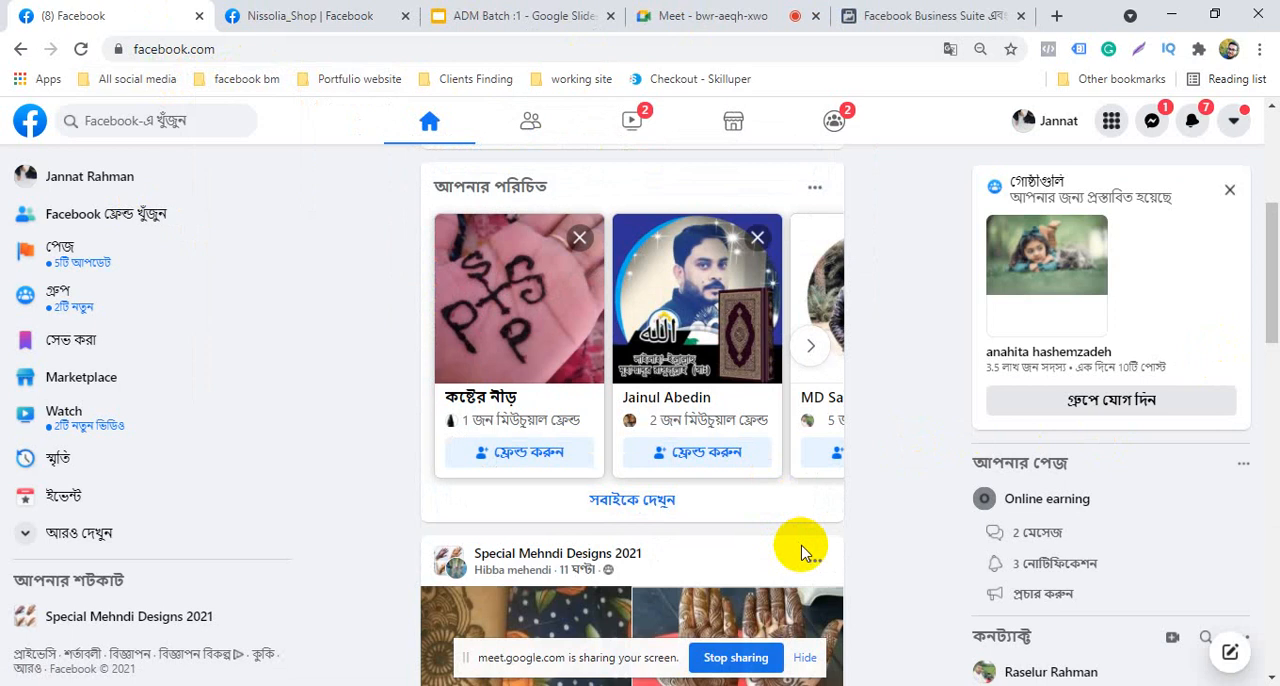
{"action": "scroll", "coordinate": [788, 512], "scroll_direction": "up", "scroll_amount": 3}
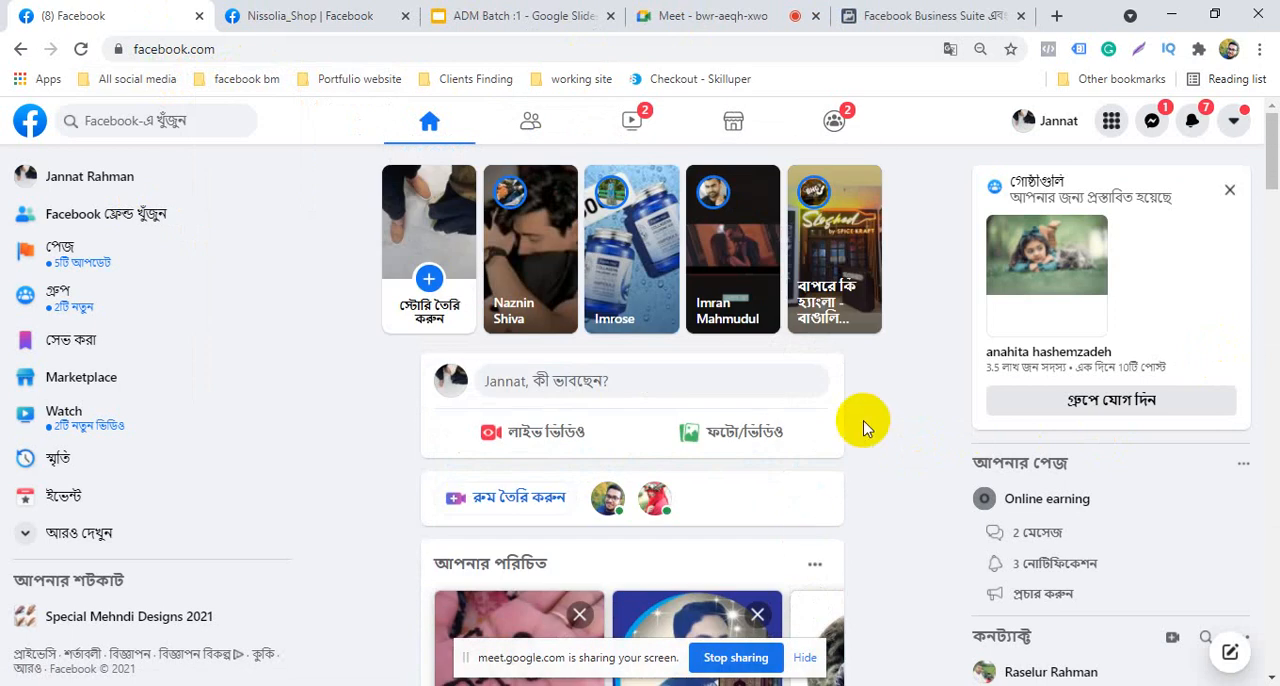
Look over the Facebook home feed and dismiss the suggested group card
{"action": "scroll", "coordinate": [866, 428], "scroll_direction": "down", "scroll_amount": 10}
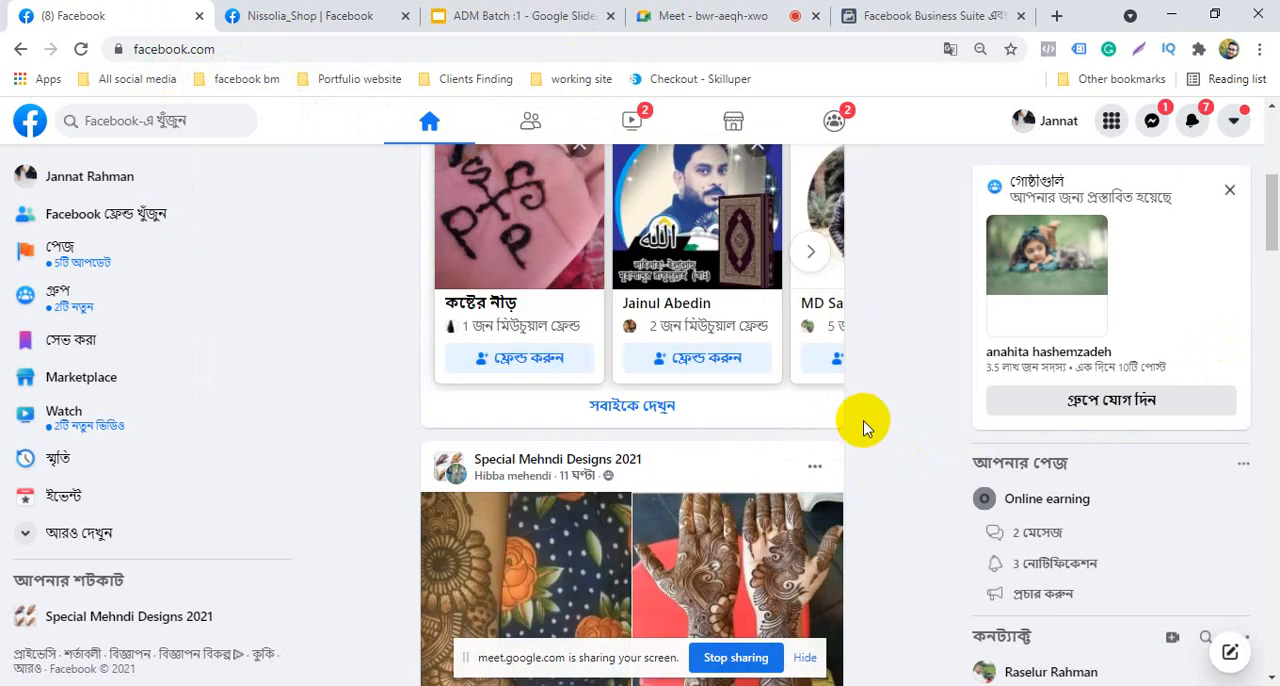
{"action": "scroll", "coordinate": [866, 428], "scroll_direction": "up", "scroll_amount": 10}
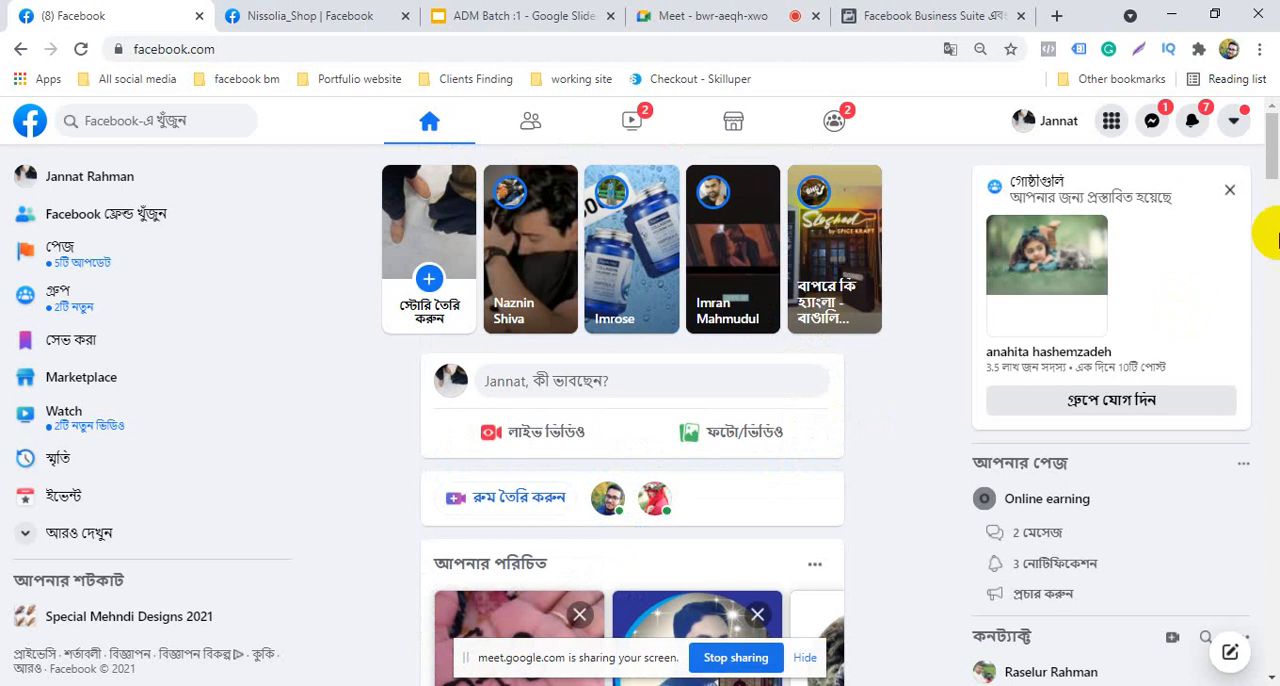
{"action": "left_click", "coordinate": [1228, 194]}
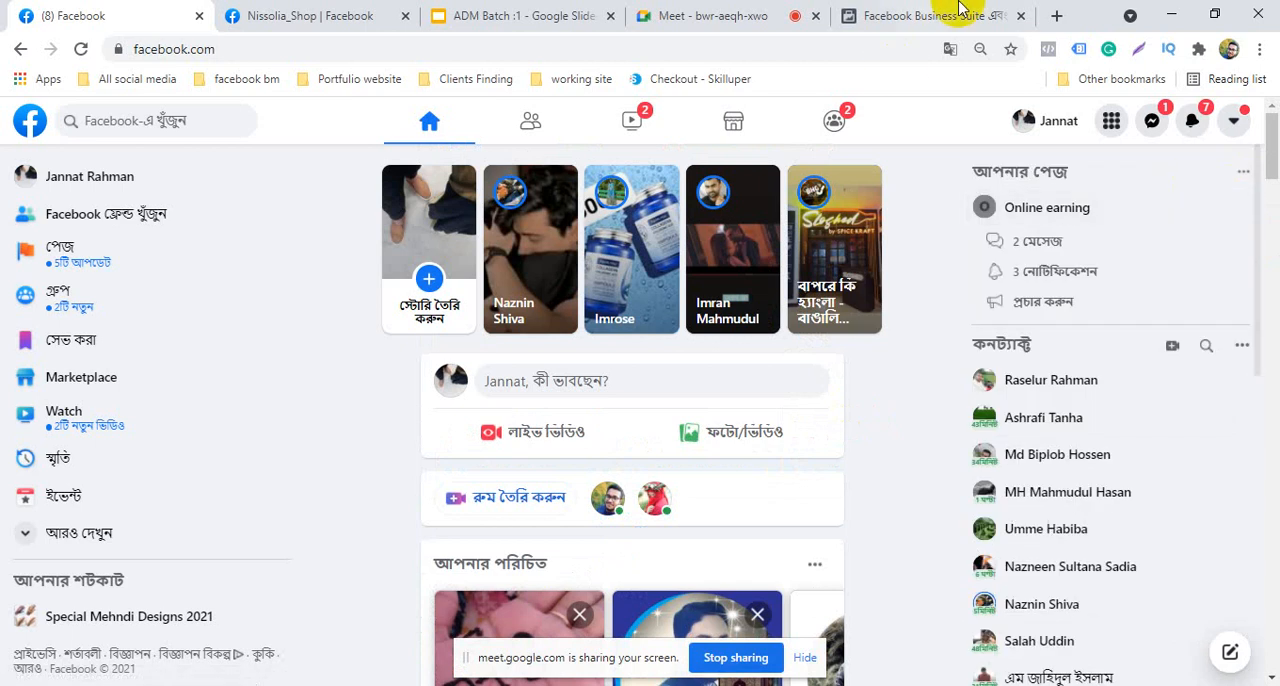
Open the account creation form on the Business Manager overview page and try to translate it into English
{"action": "left_click", "coordinate": [929, 15]}
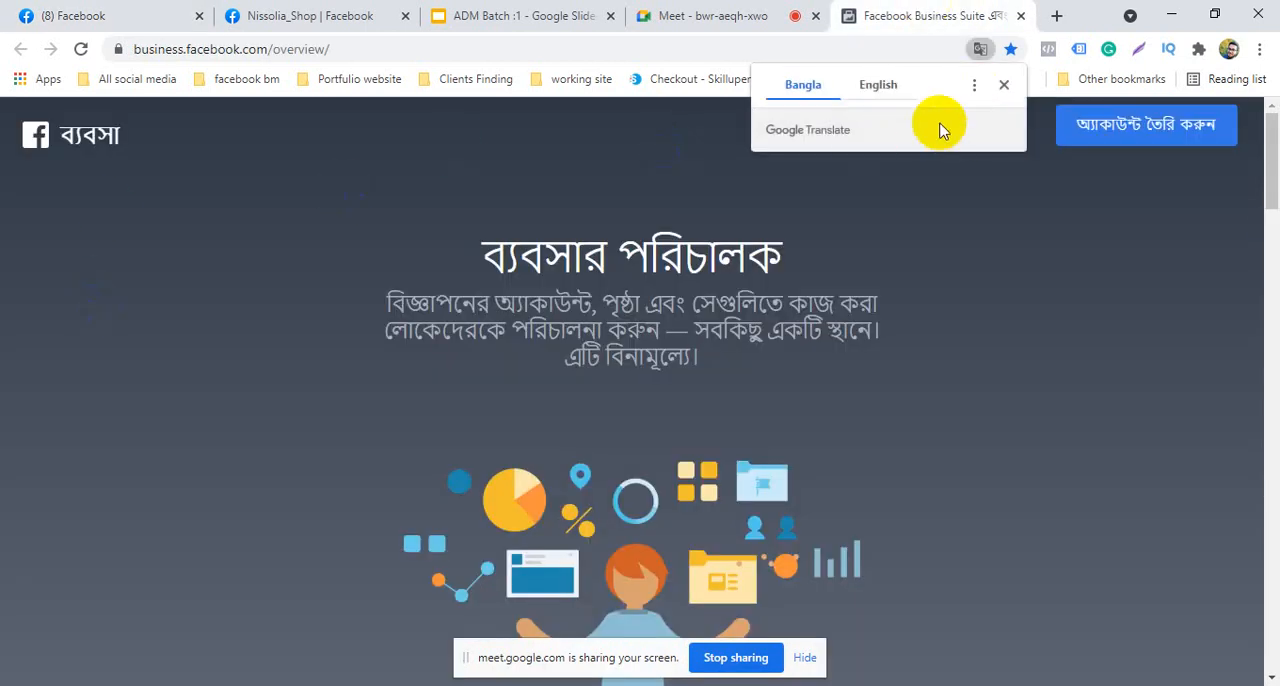
{"action": "left_click", "coordinate": [1004, 84]}
{"action": "left_click", "coordinate": [1200, 128]}
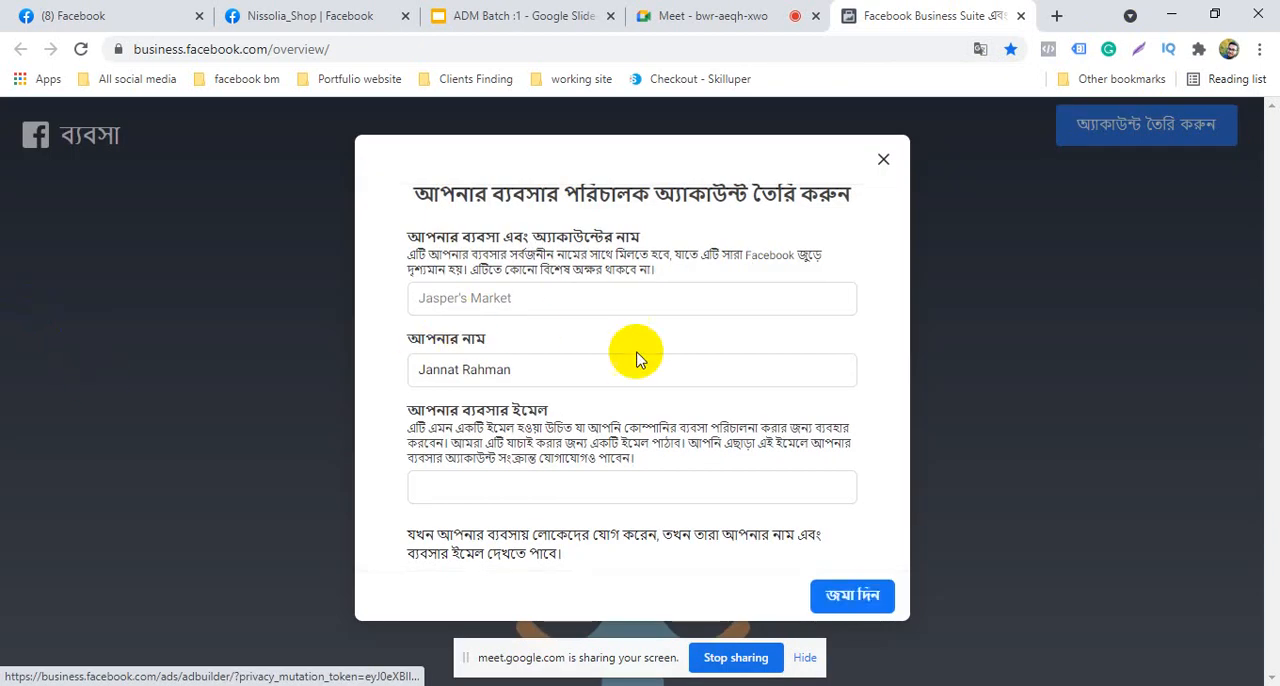
{"action": "left_click", "coordinate": [980, 49]}
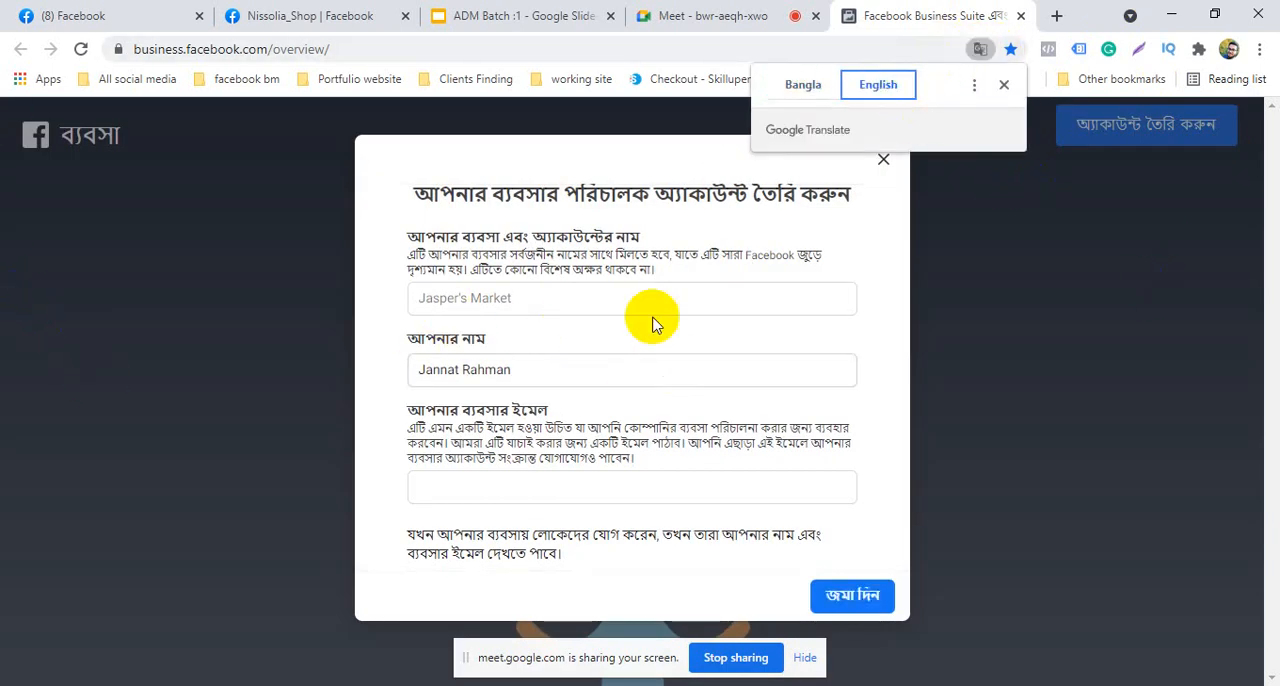
Enter the business account name and replace the first name in the form's personal name field
{"action": "left_click", "coordinate": [554, 292]}
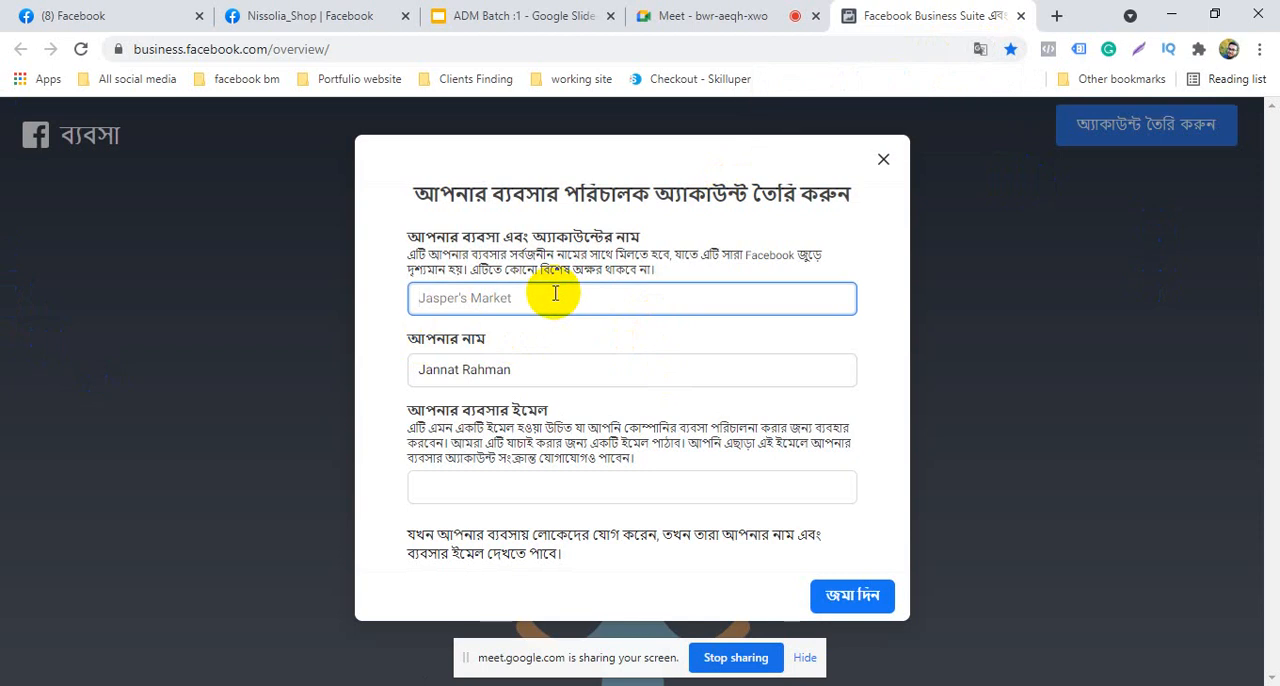
{"action": "type", "text": "Rasel BM"}
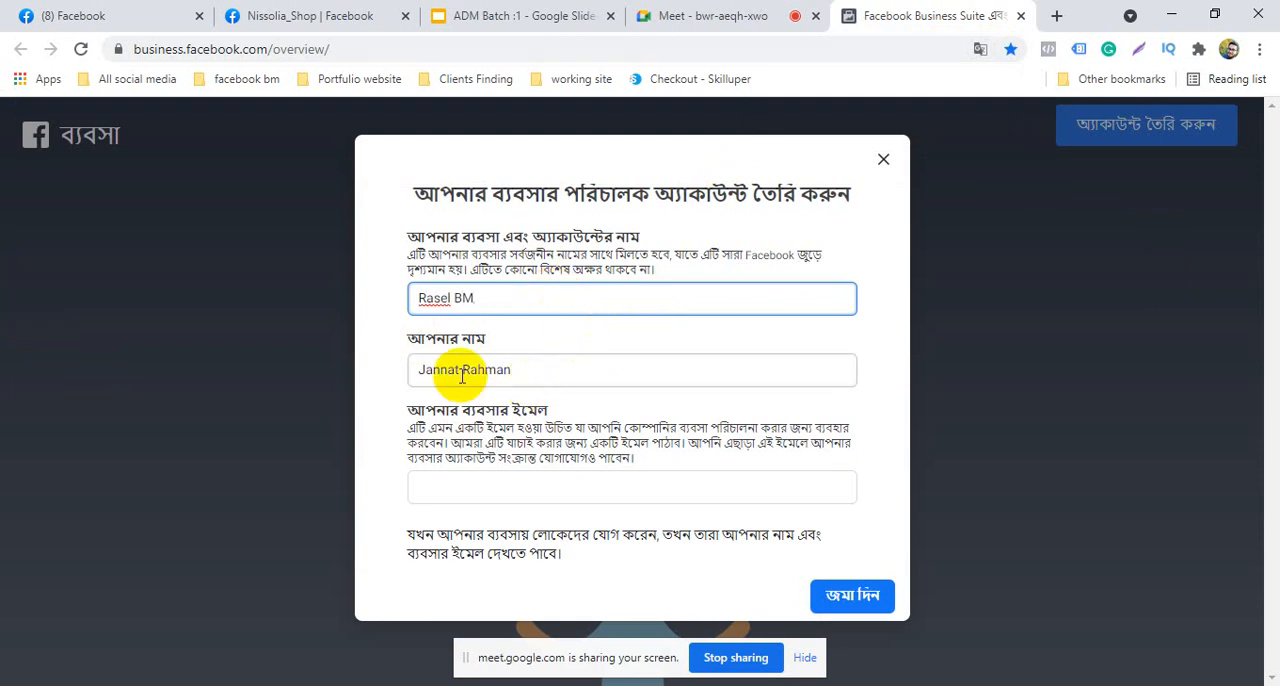
{"action": "left_click_drag", "start_coordinate": [462, 369], "coordinate": [405, 372]}
{"action": "key", "text": "BackSpace"}
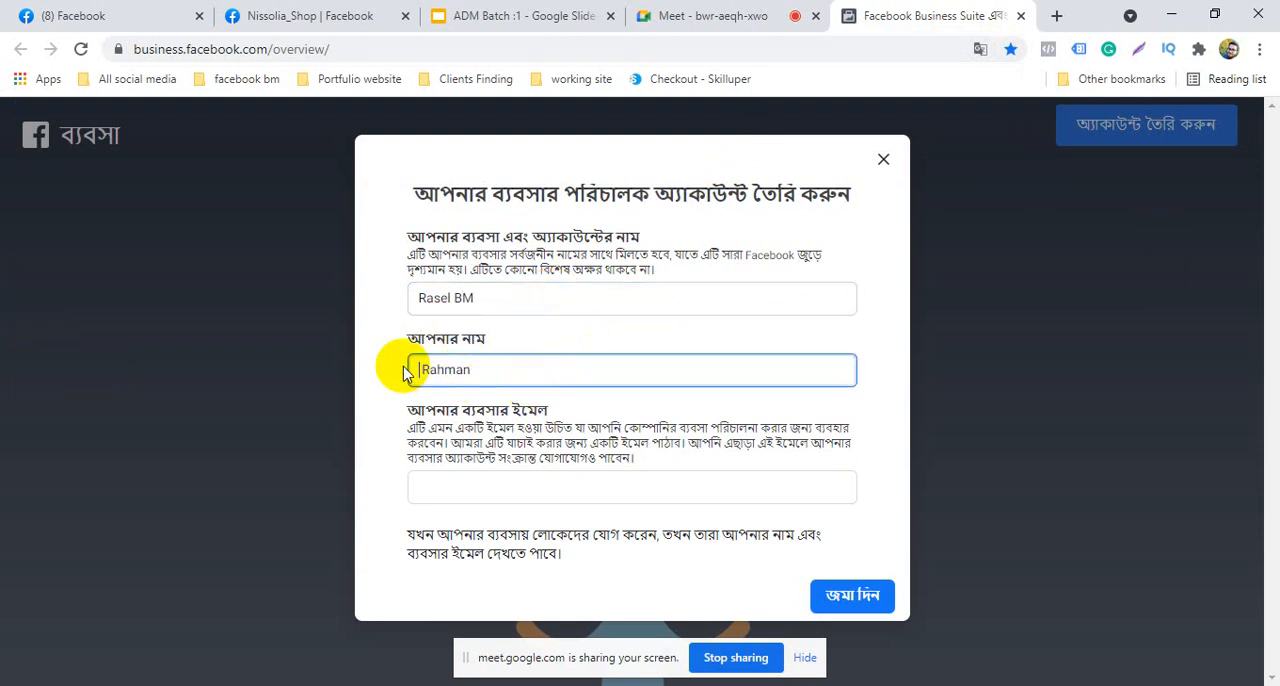
{"action": "type", "text": "rASE"}
{"action": "key", "text": "BackSpace"}
{"action": "key", "text": "BackSpace"}
{"action": "key", "text": "BackSpace"}
{"action": "key", "text": "BackSpace"}
{"action": "type", "text": "Raselur"}
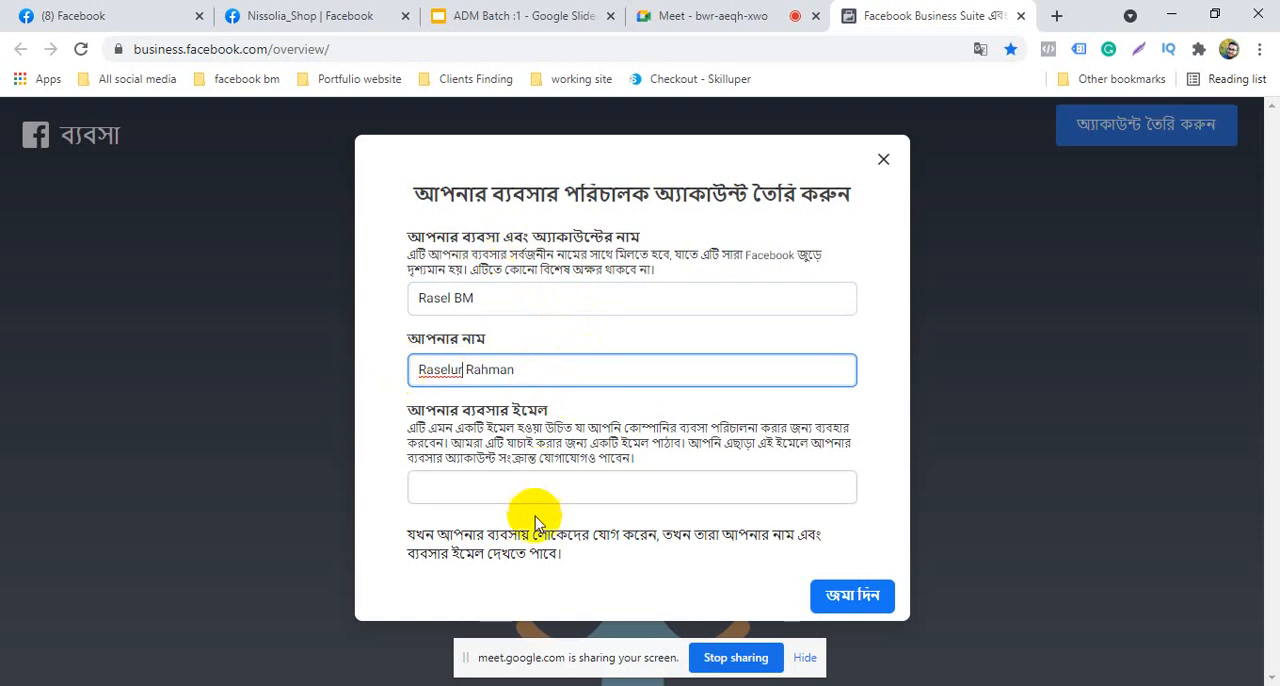
Paste the copied address as the business email and submit the Business Manager account form
{"action": "left_click", "coordinate": [561, 486]}
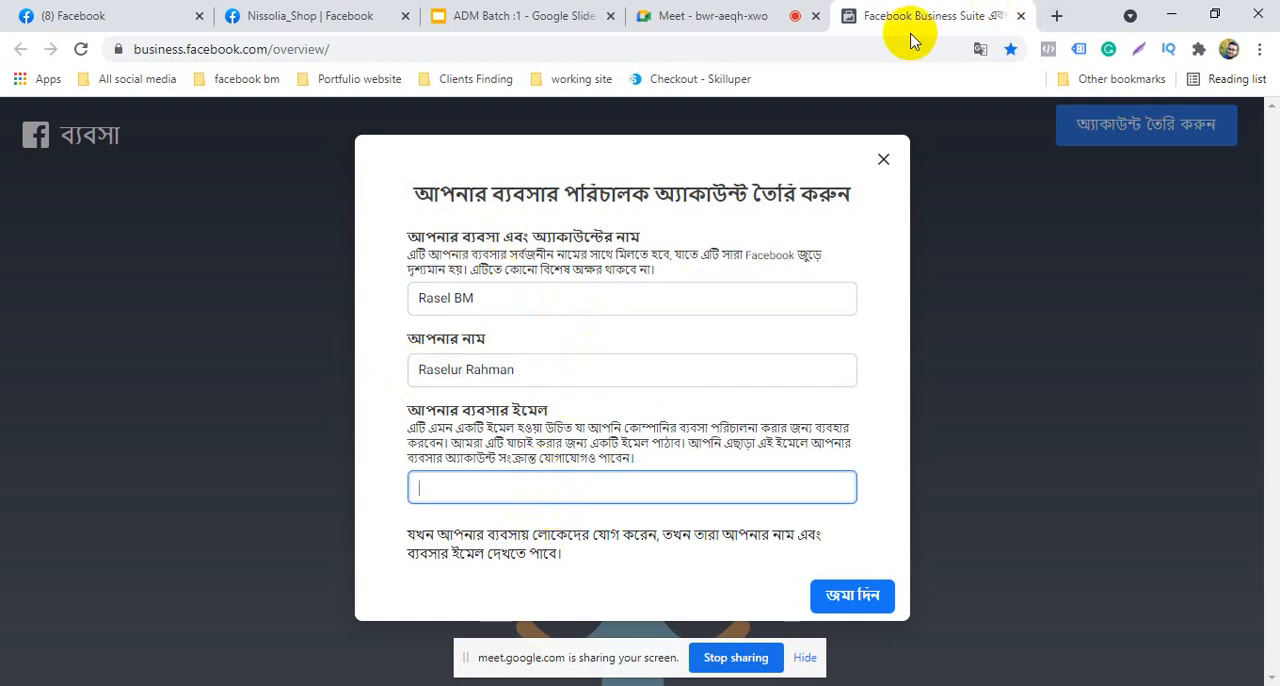
{"action": "right_click", "coordinate": [493, 484]}
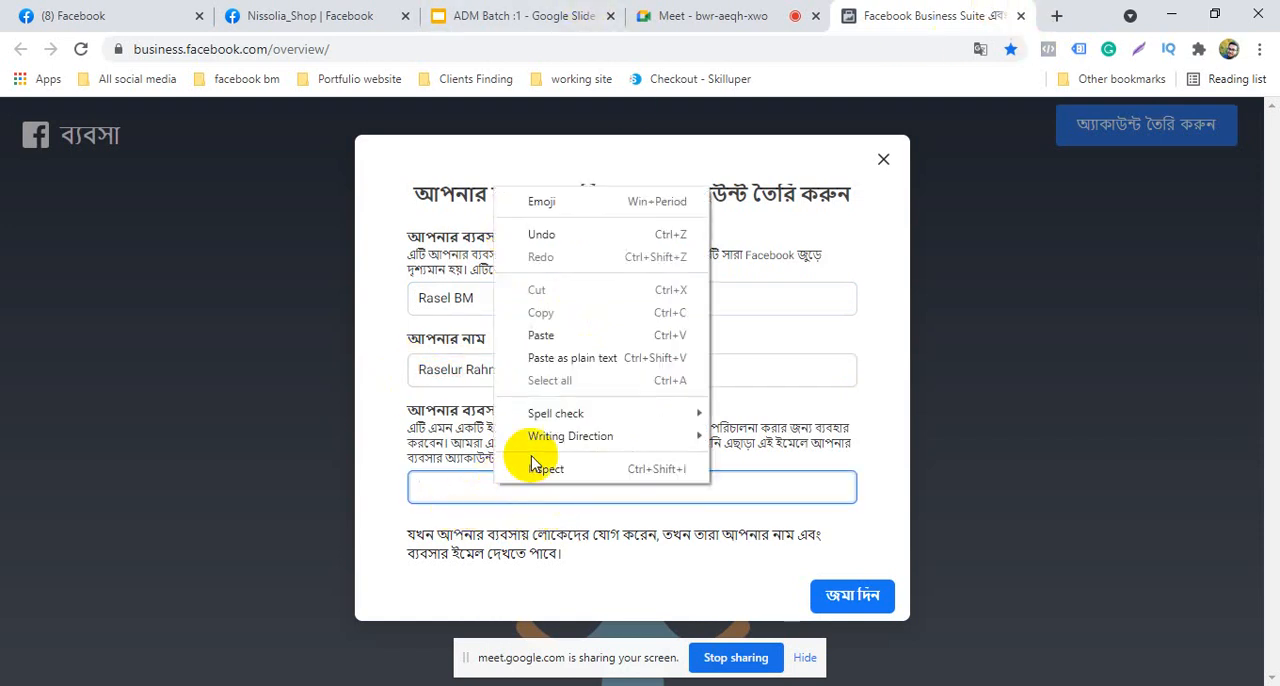
{"action": "left_click", "coordinate": [554, 341]}
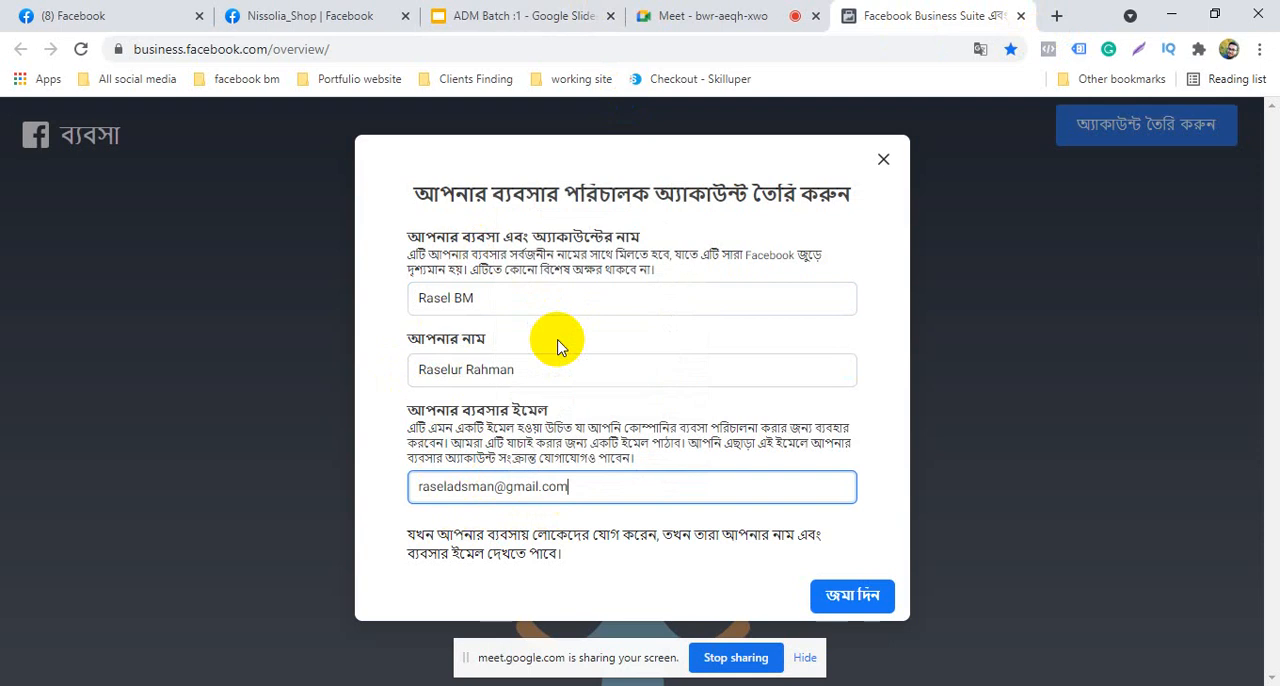
{"action": "left_click", "coordinate": [847, 597]}
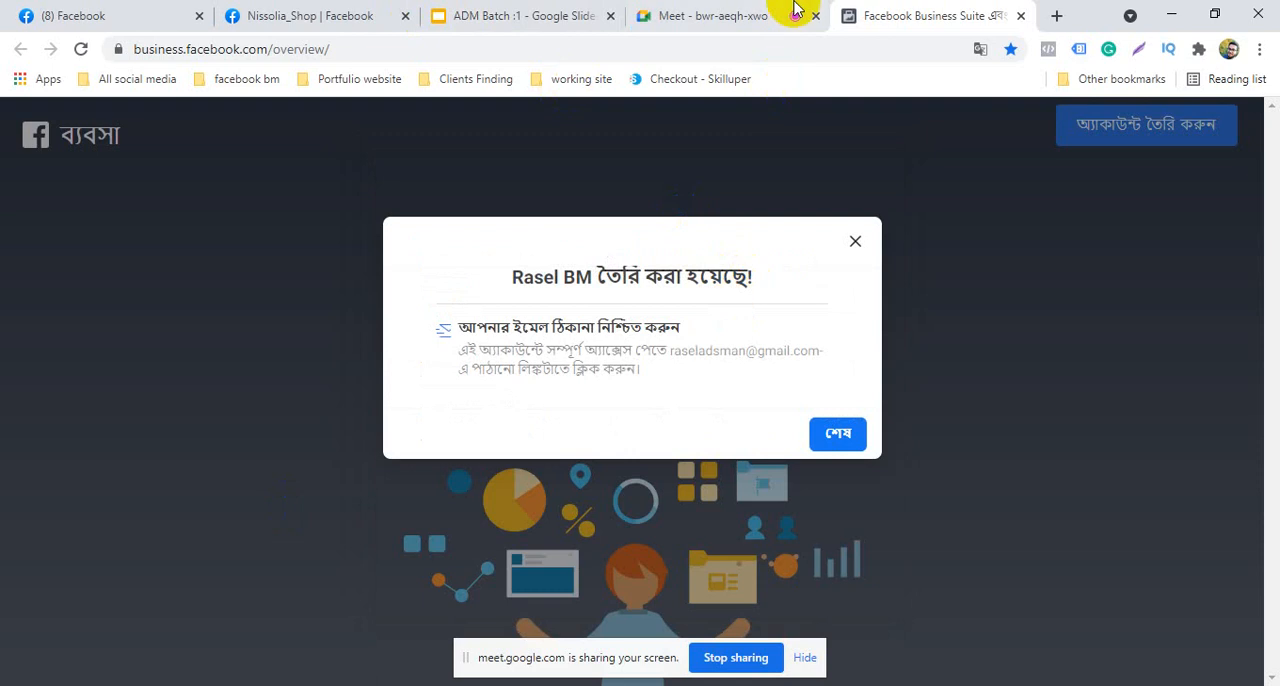
Try to translate the account creation confirmation, dismiss the translation notice and finish the confirmation dialog
{"action": "left_click", "coordinate": [979, 49]}
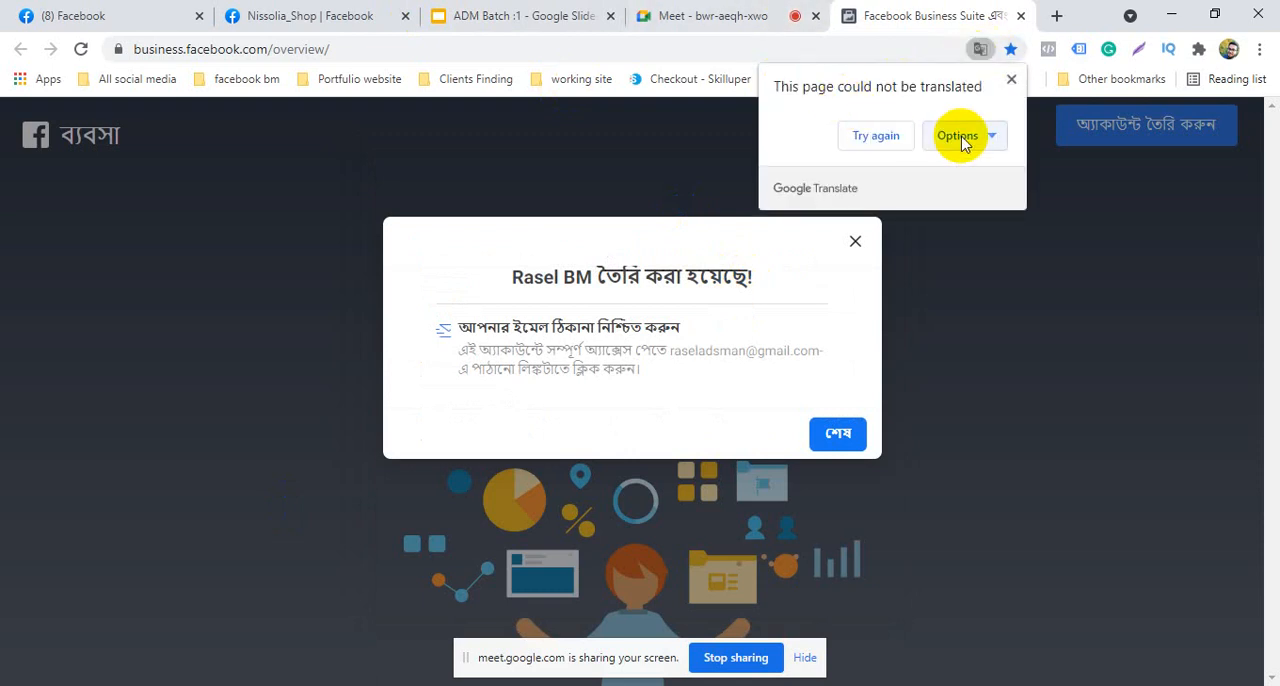
{"action": "left_click", "coordinate": [1010, 80]}
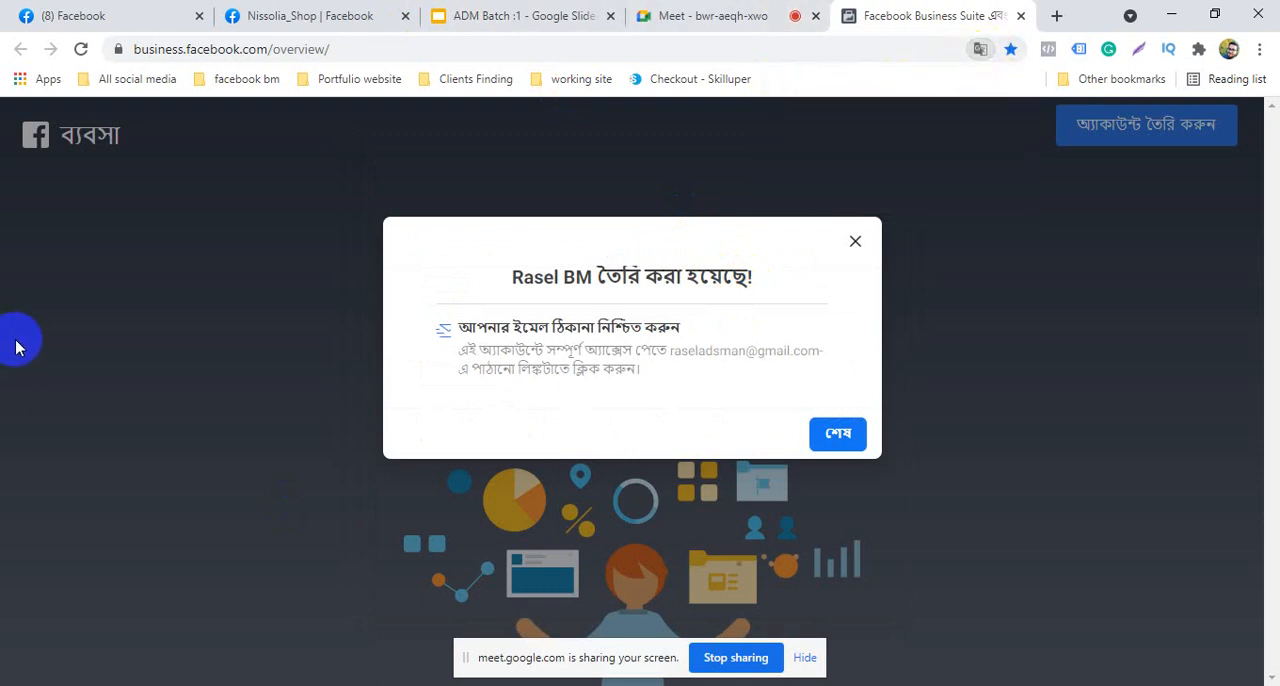
{"action": "left_click", "coordinate": [839, 438]}
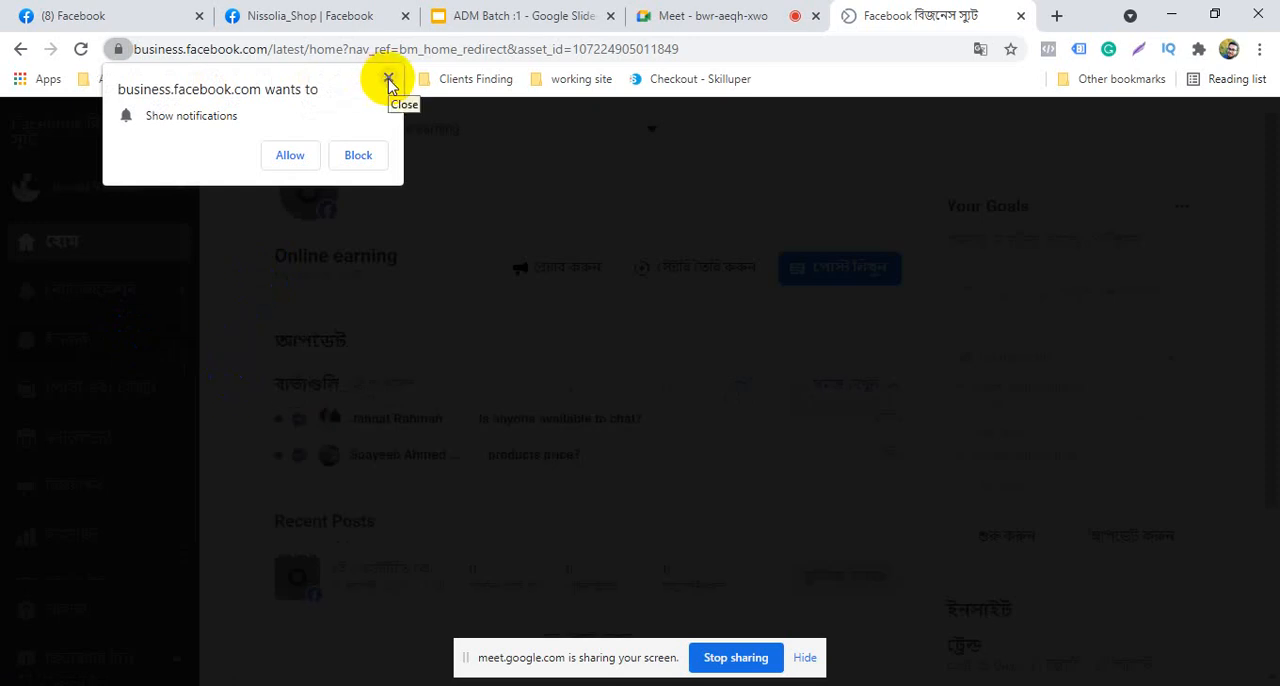
Dismiss the notification permission request and switch Business Suite from the personal account to the new business account
{"action": "left_click", "coordinate": [388, 79]}
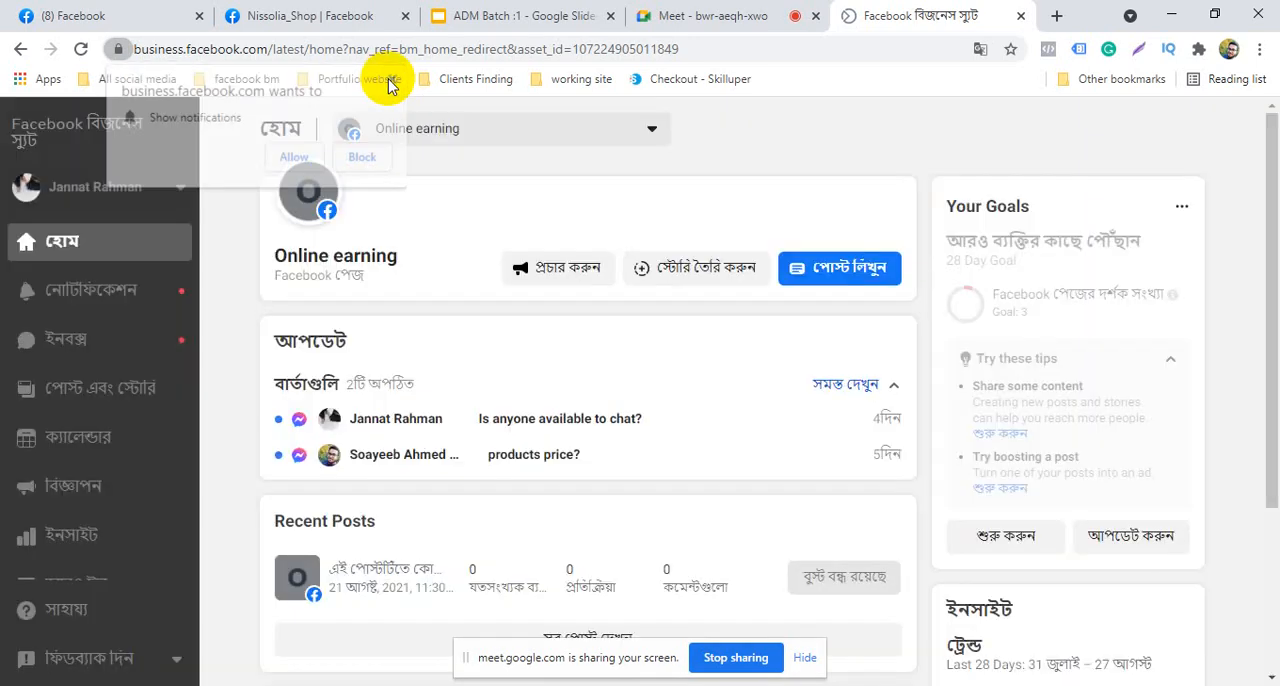
{"action": "left_click", "coordinate": [178, 189]}
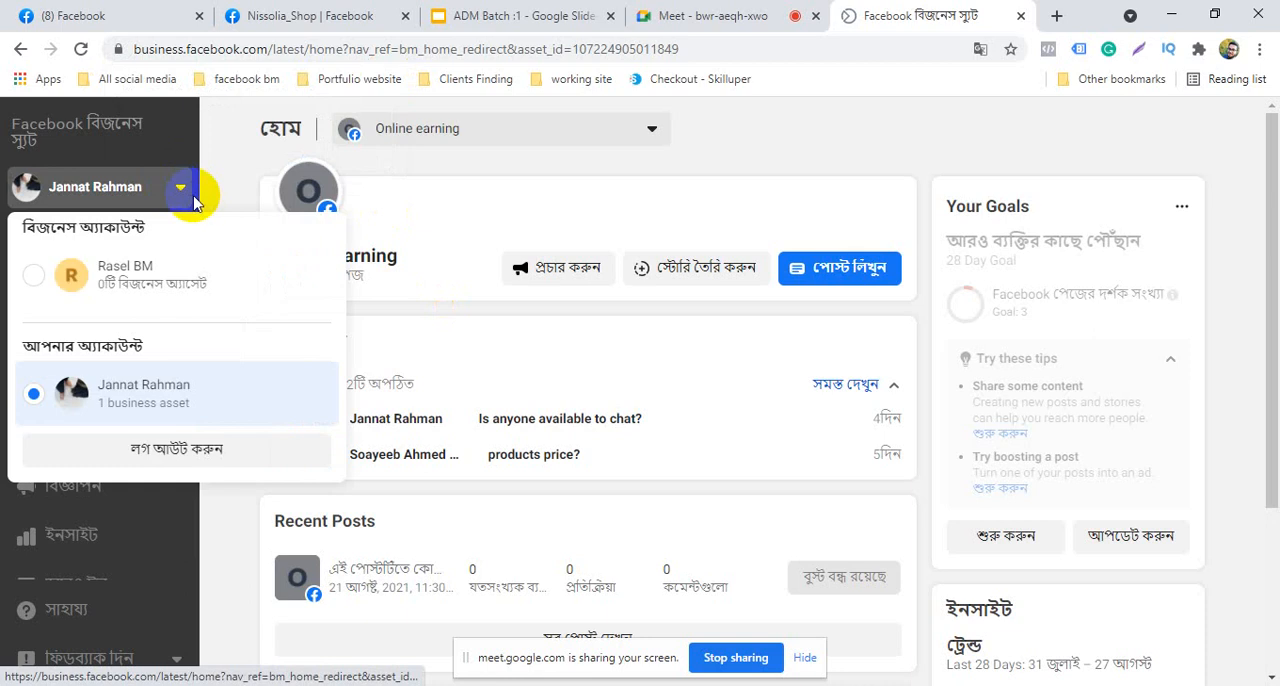
{"action": "left_click", "coordinate": [171, 285]}
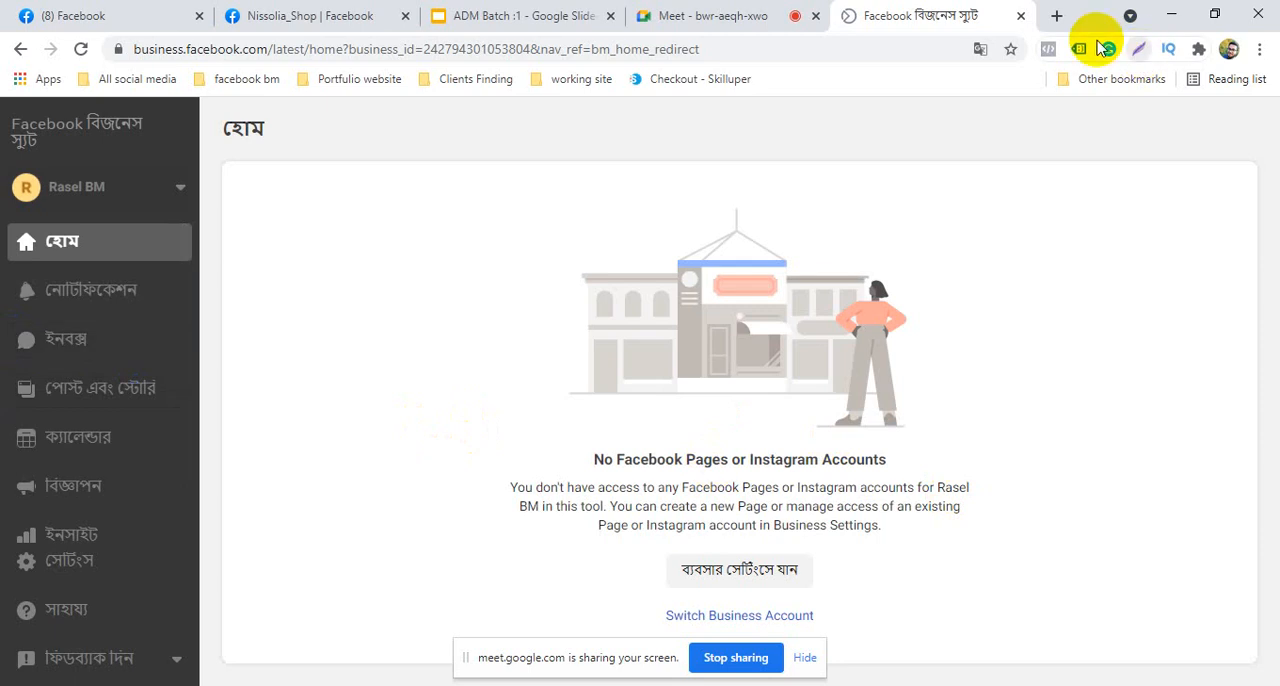
Open Gmail in a new tab and clear the browser's all-time browsing history, download history and cached files
{"action": "left_click", "coordinate": [1059, 18]}
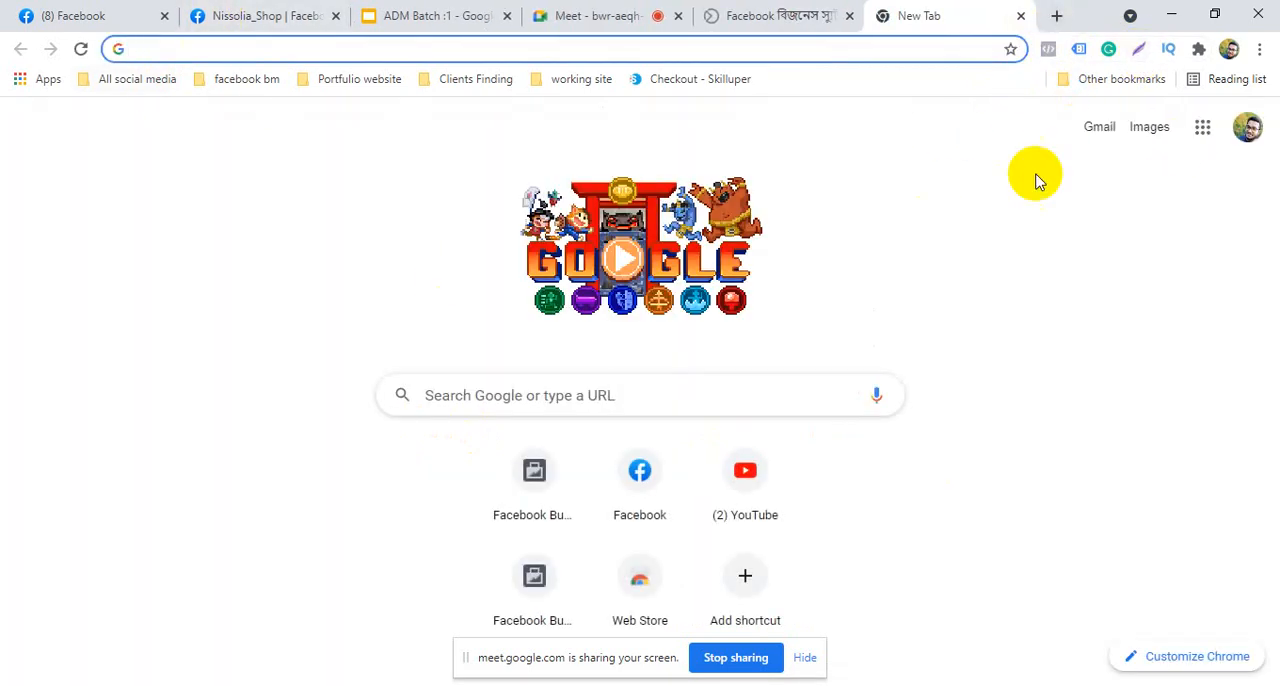
{"action": "left_click", "coordinate": [1104, 138]}
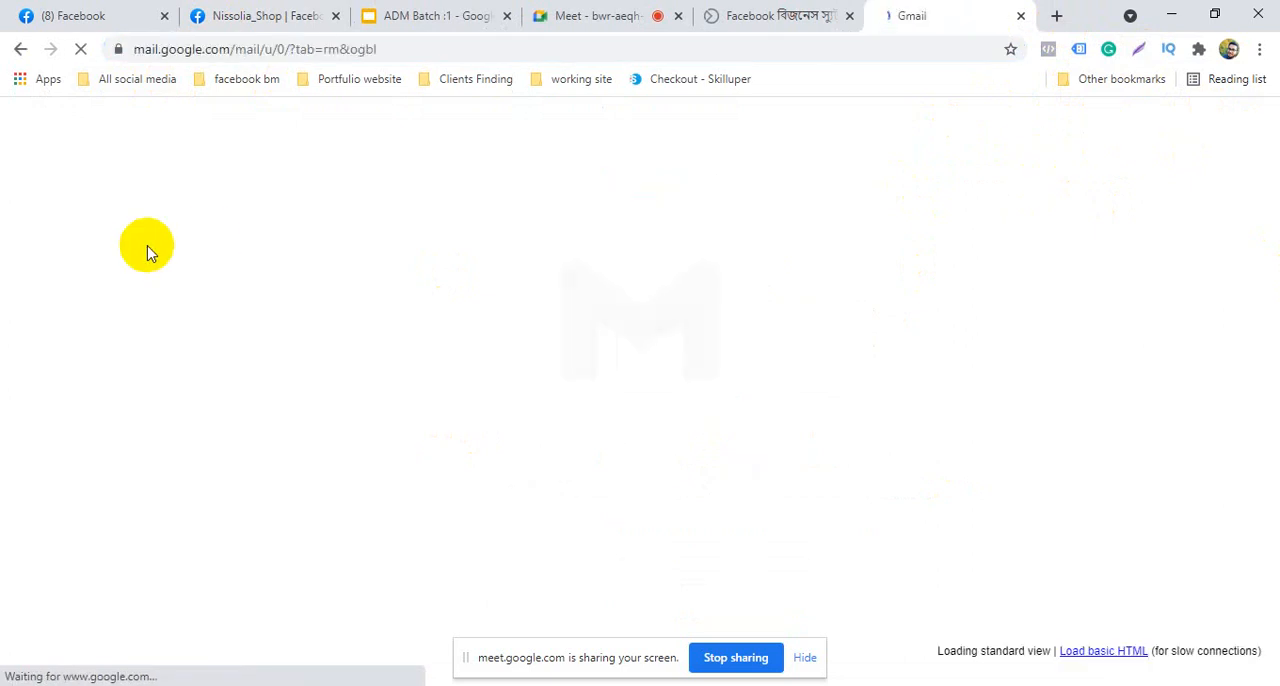
{"action": "key", "text": "ctrl+shift+Delete"}
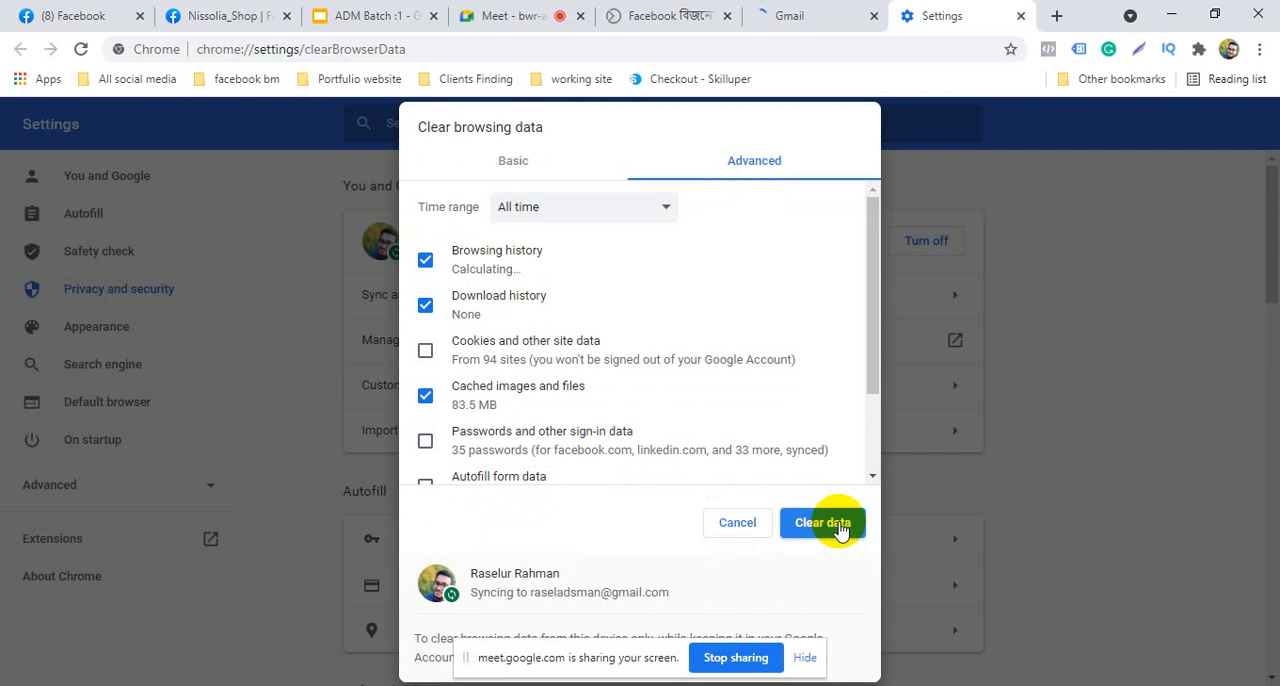
{"action": "left_click", "coordinate": [1020, 16]}
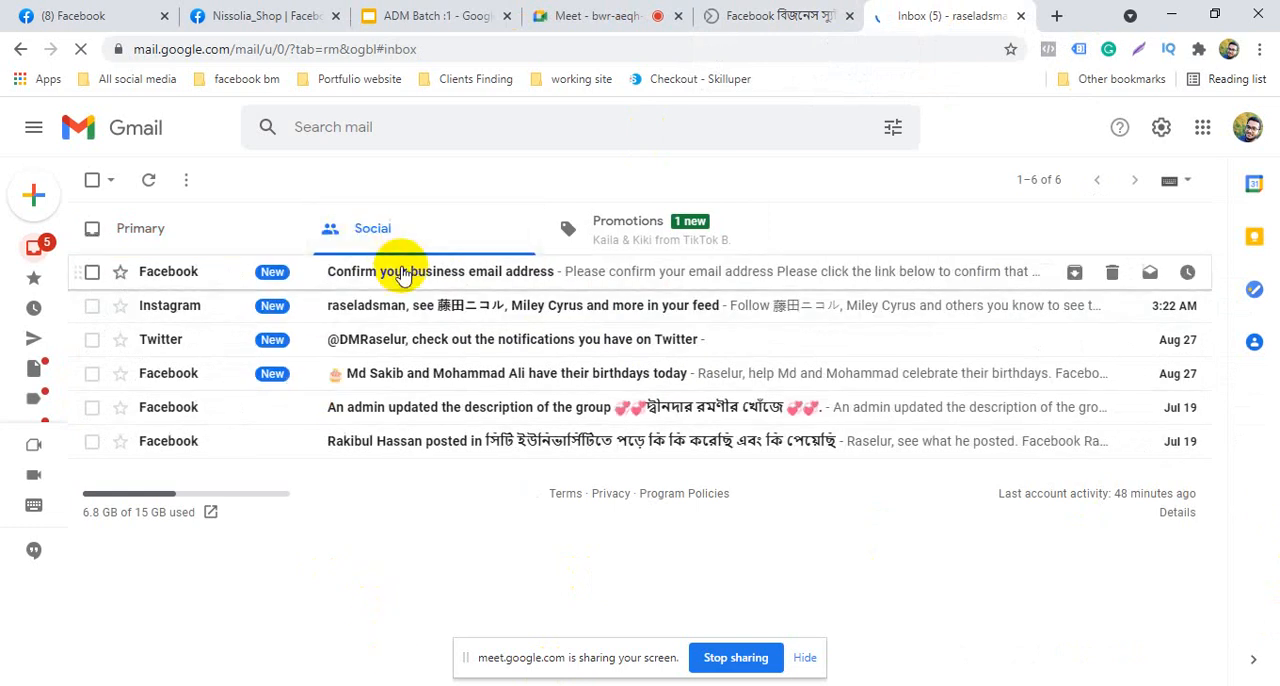
Open Facebook's "Confirm your business email address" message, dismiss the email links permission request and confirm the address
{"action": "left_click", "coordinate": [403, 272]}
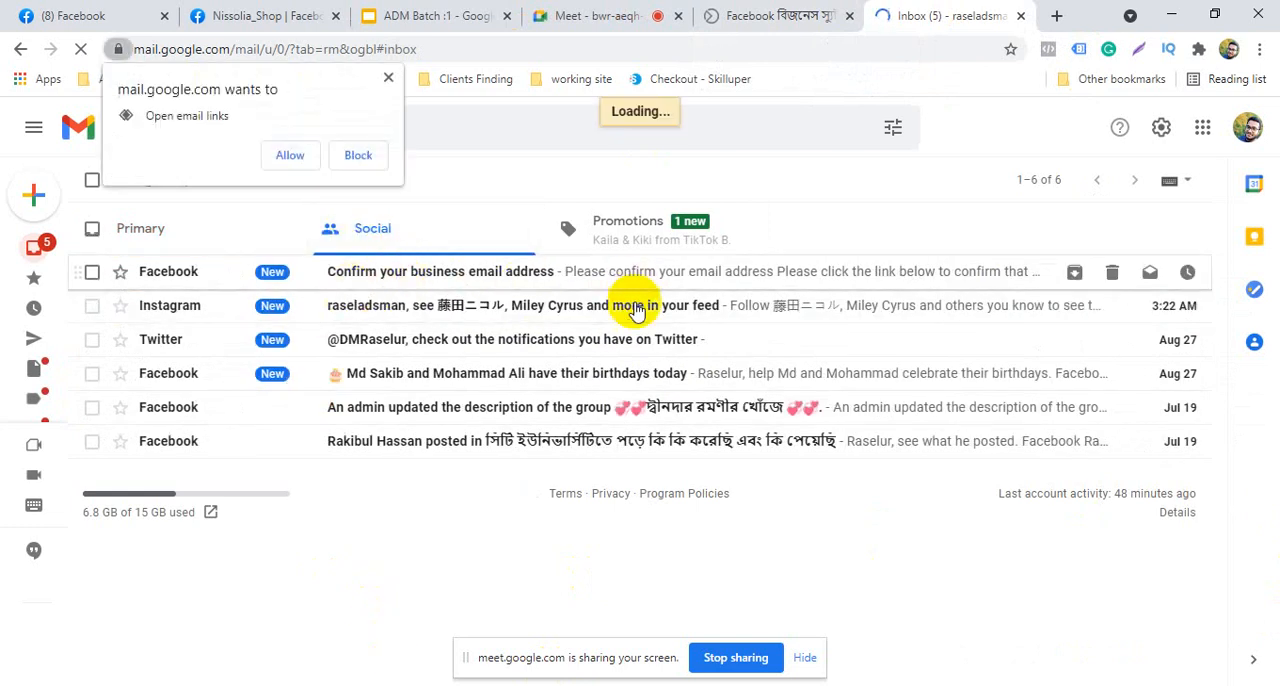
{"action": "left_click", "coordinate": [389, 79]}
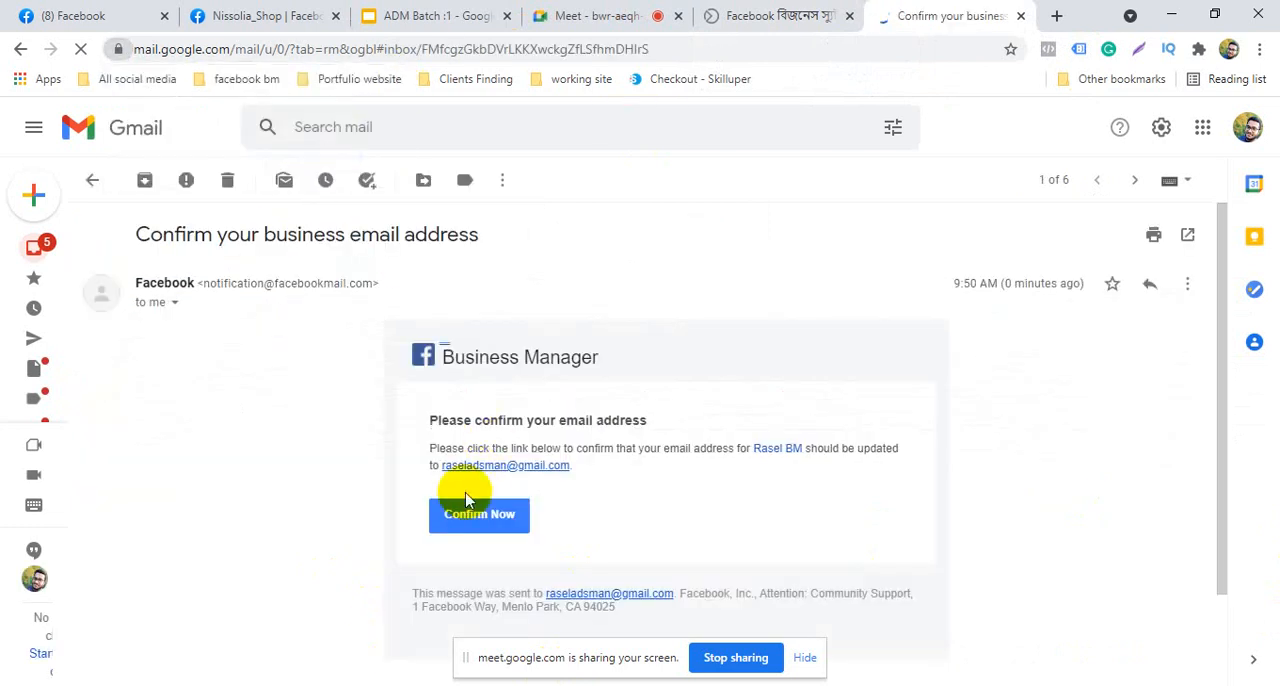
{"action": "left_click", "coordinate": [496, 526]}
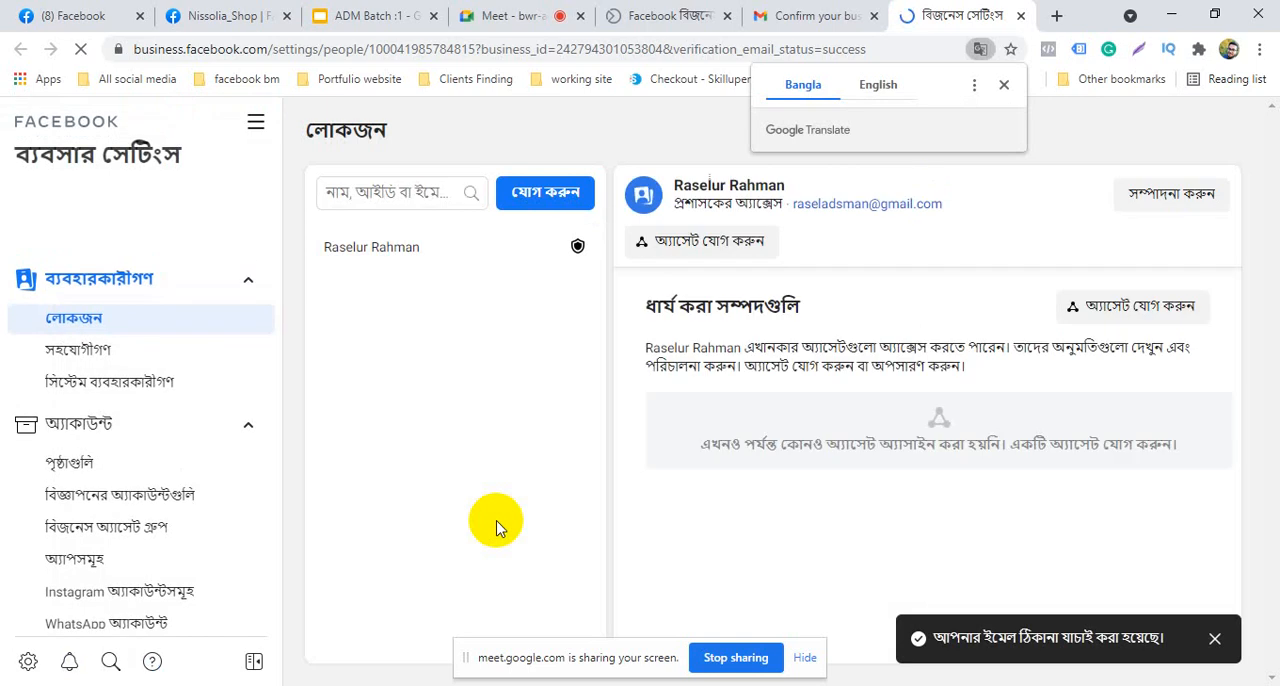
Translate the Business settings page into English and go through the account access introduction to its end
{"action": "left_click", "coordinate": [878, 85]}
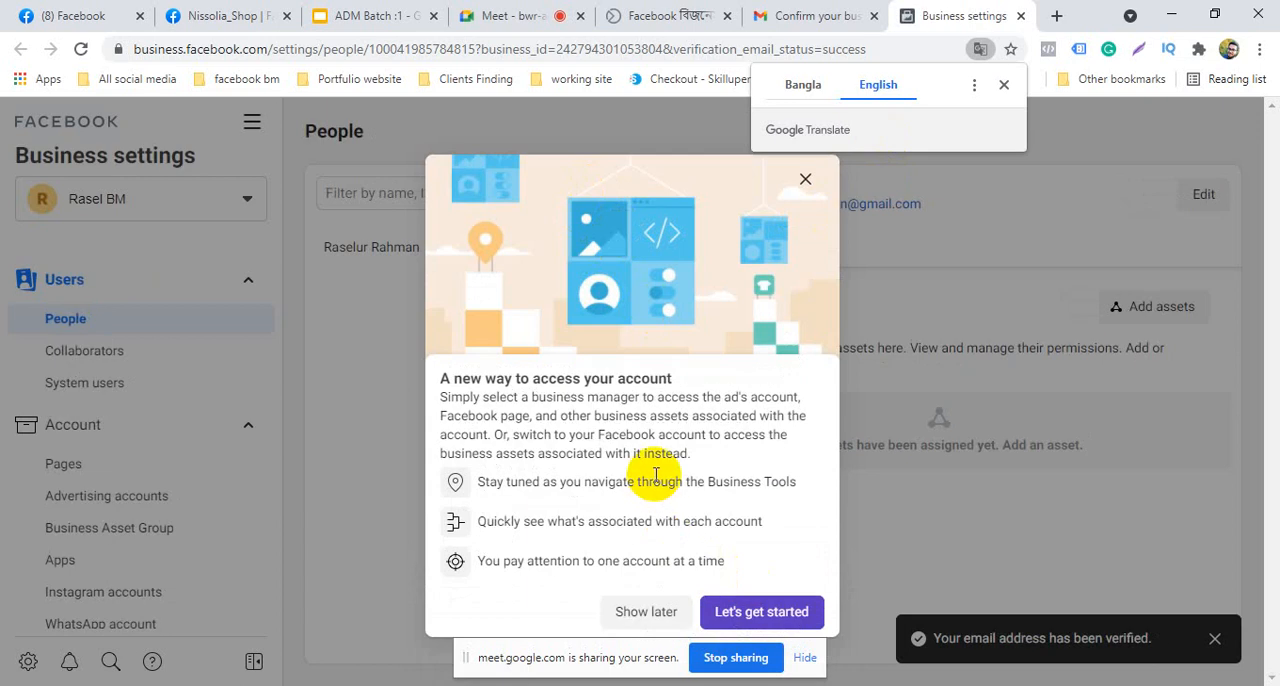
{"action": "left_click", "coordinate": [768, 612]}
{"action": "left_click", "coordinate": [300, 373]}
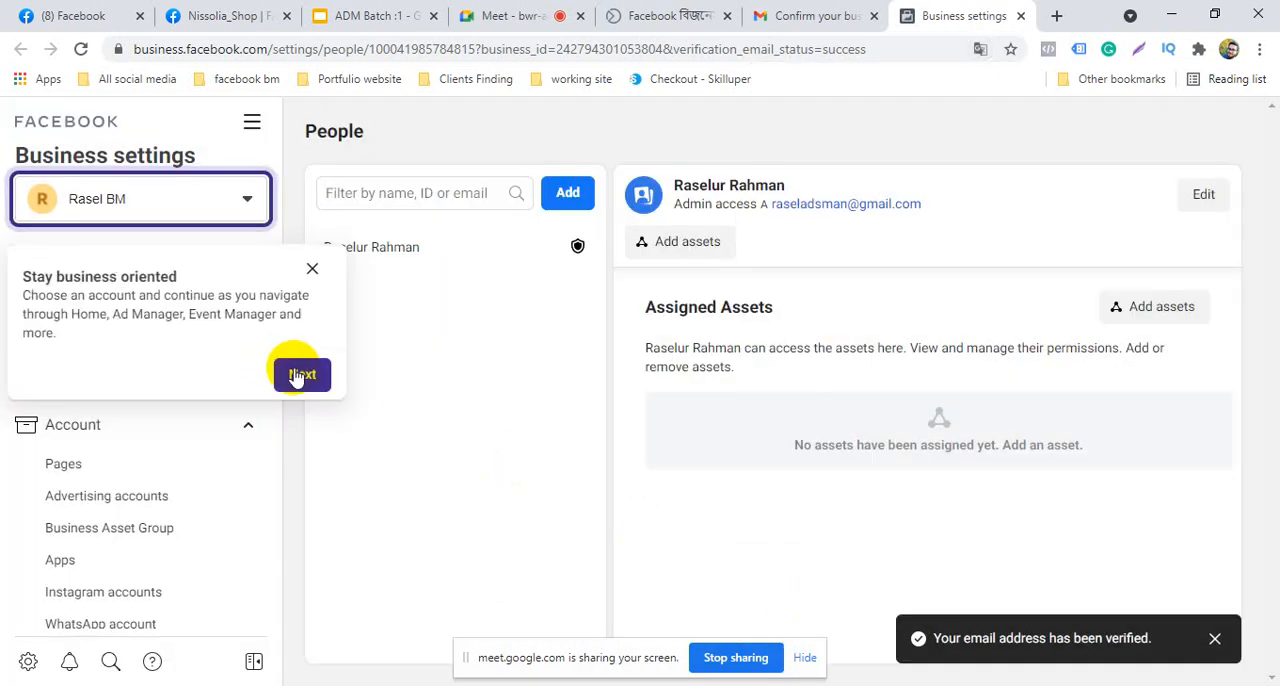
{"action": "left_click", "coordinate": [345, 505]}
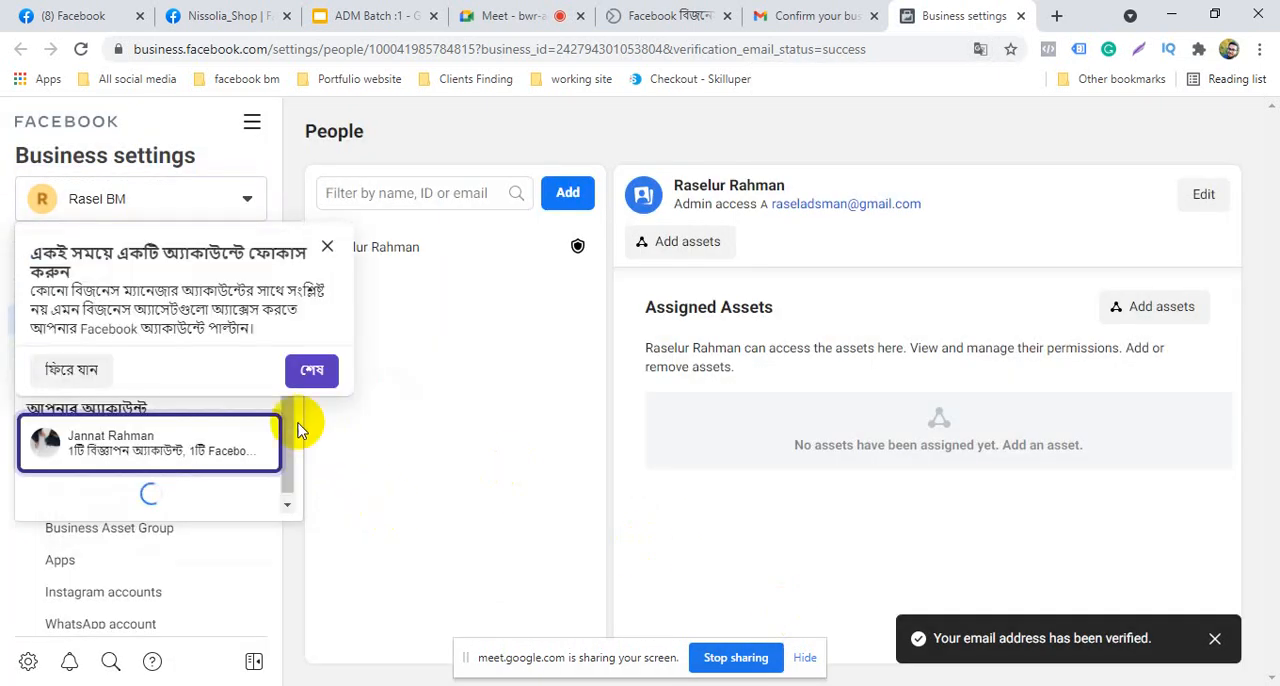
{"action": "left_click", "coordinate": [300, 371]}
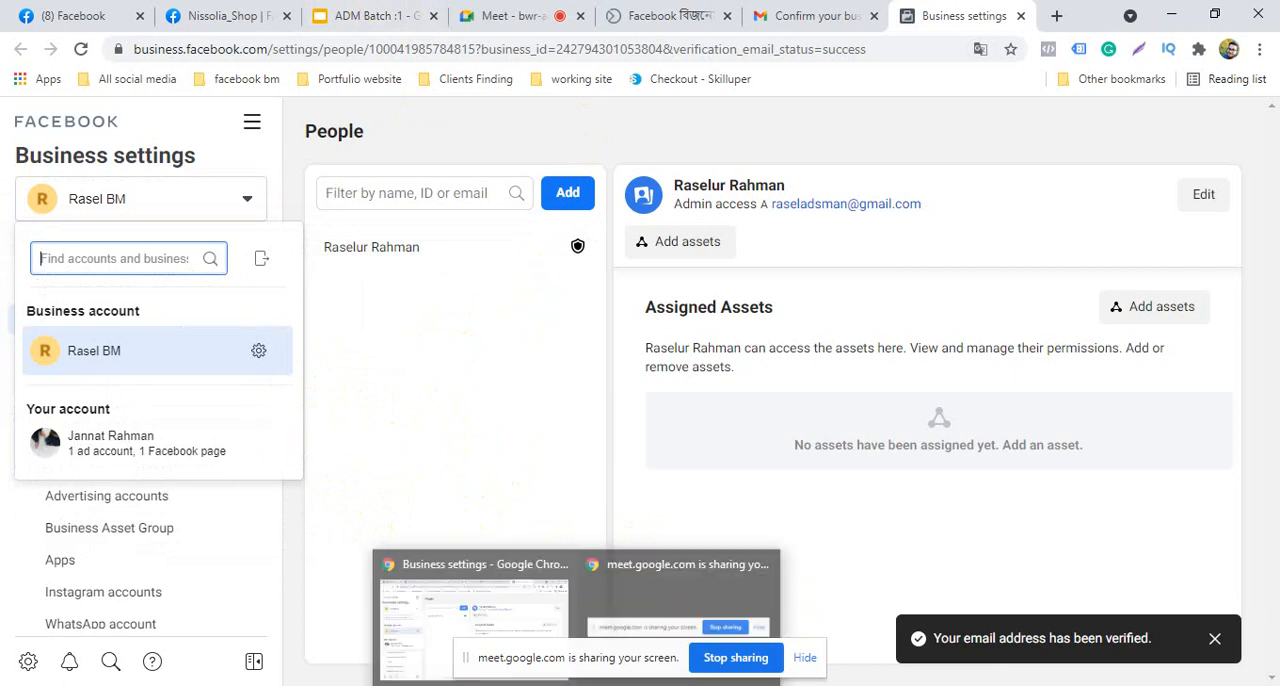
Review the Service :2 slide of the ADM Batch :1 presentation and the account's managed Facebook pages, and return to Business settings
{"action": "left_click", "coordinate": [370, 12]}
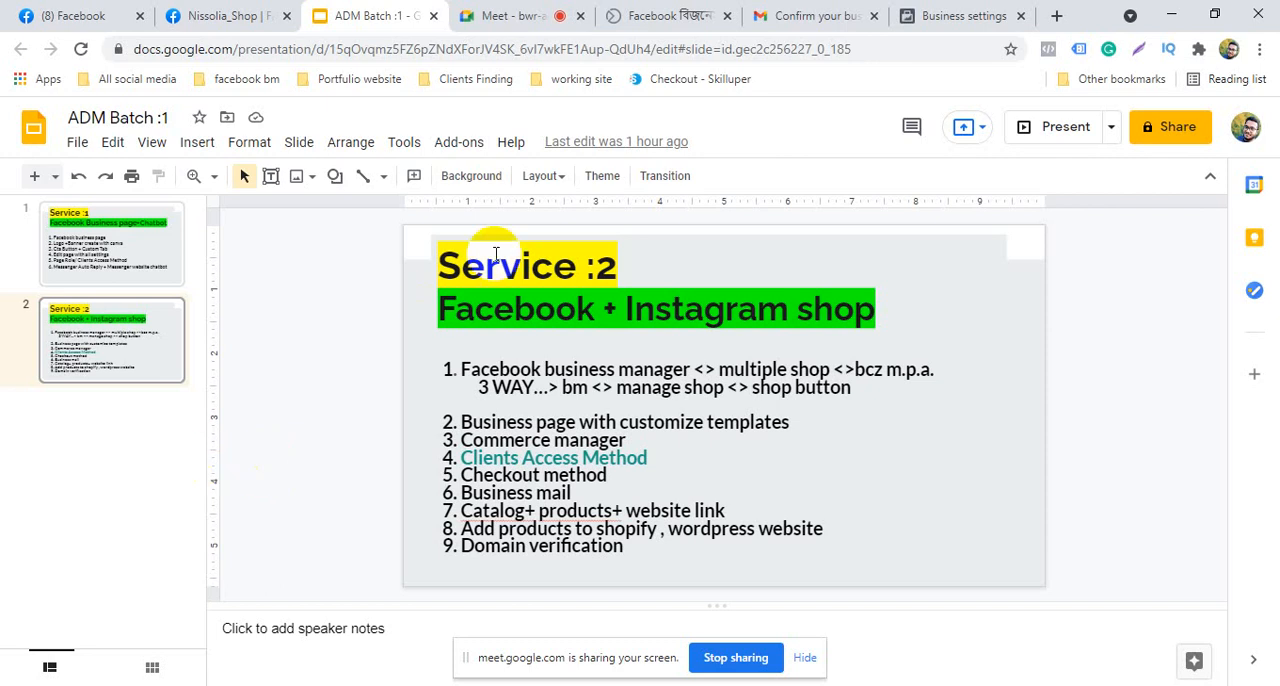
{"action": "left_click", "coordinate": [78, 8]}
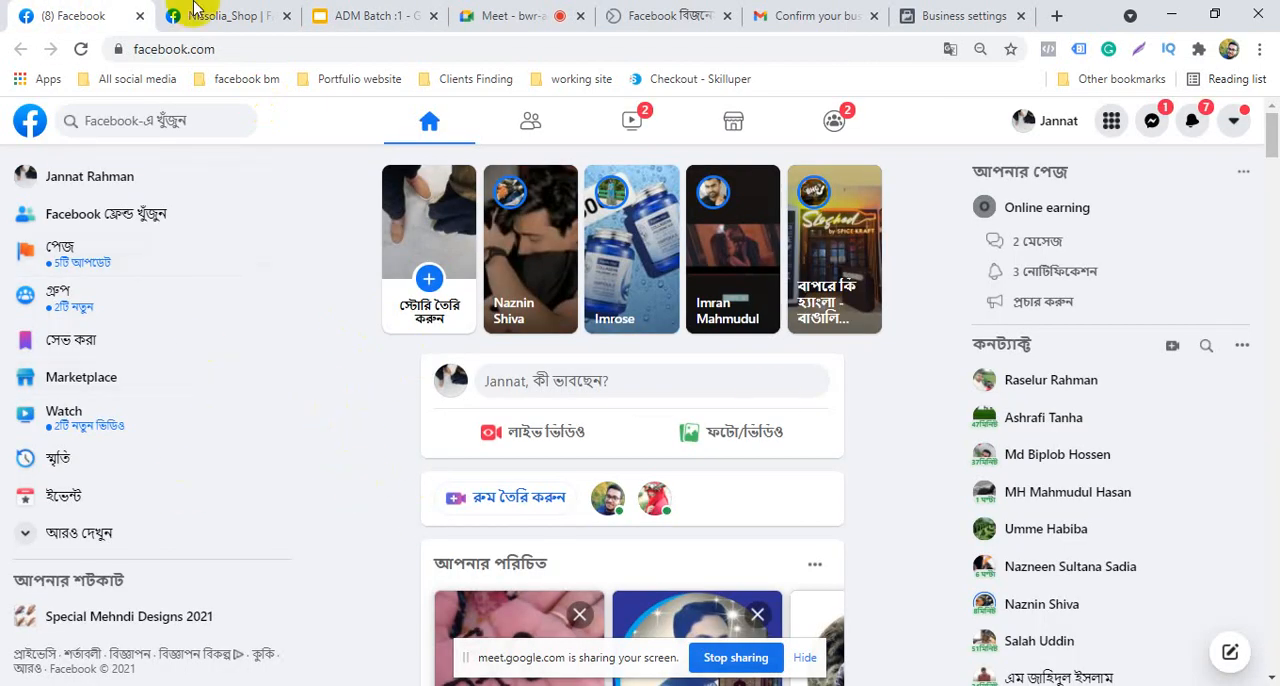
{"action": "left_click", "coordinate": [76, 262]}
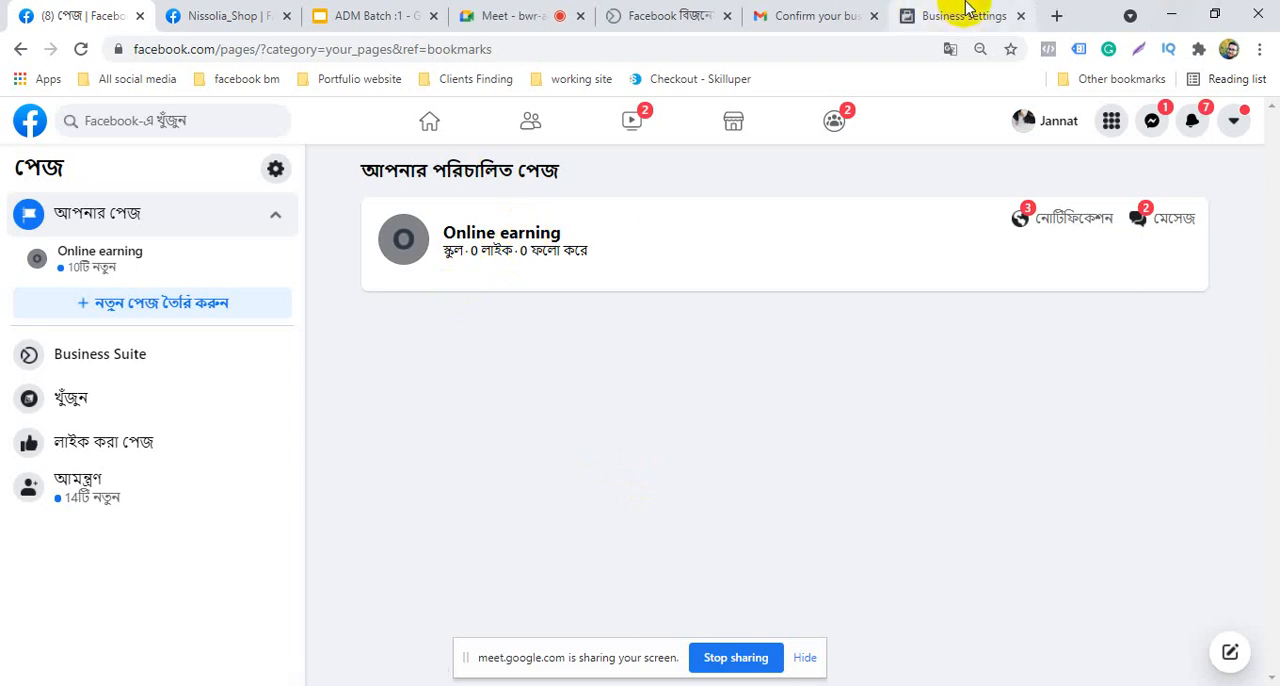
{"action": "left_click", "coordinate": [964, 15]}
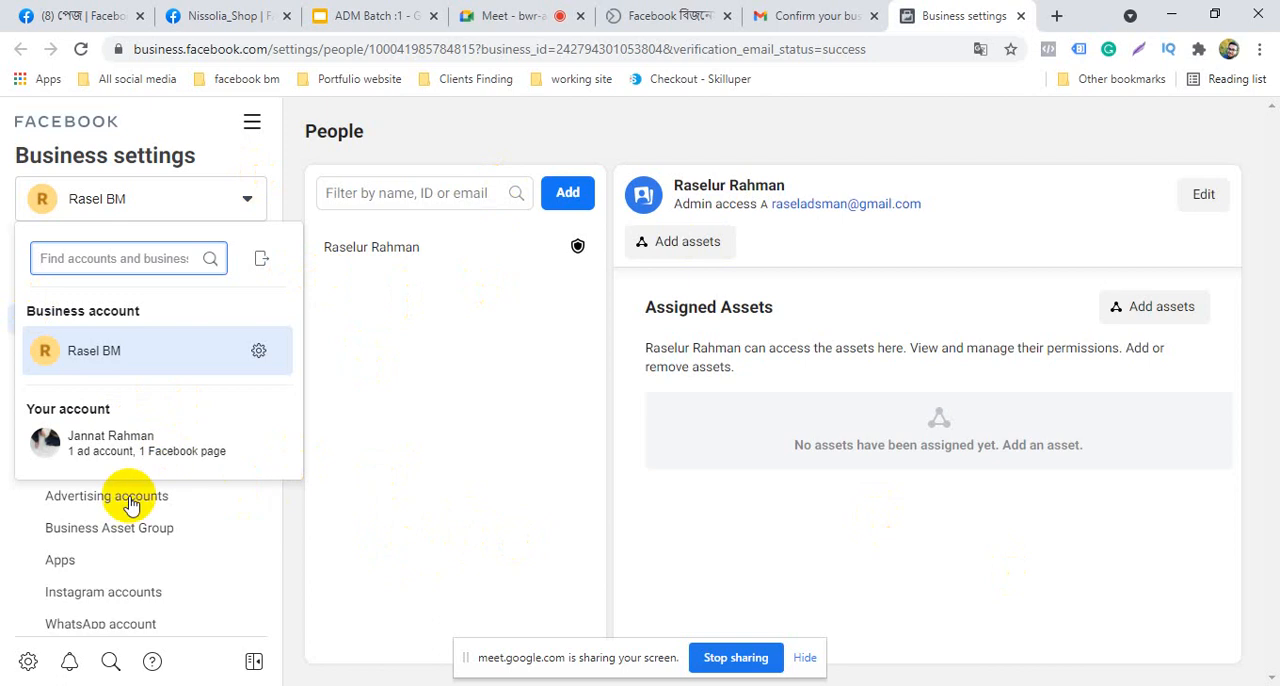
Examine the business account and the personal account listed in the Business settings account switcher
{"action": "left_click", "coordinate": [414, 463]}
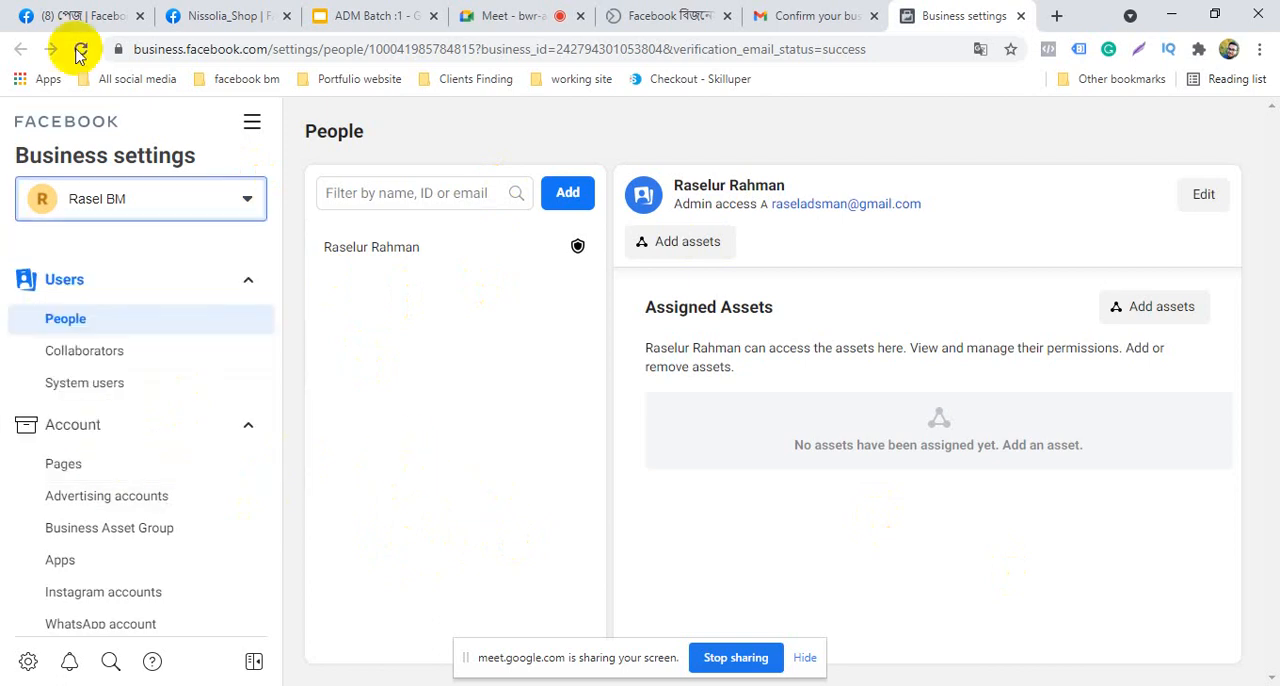
{"action": "left_click", "coordinate": [150, 206]}
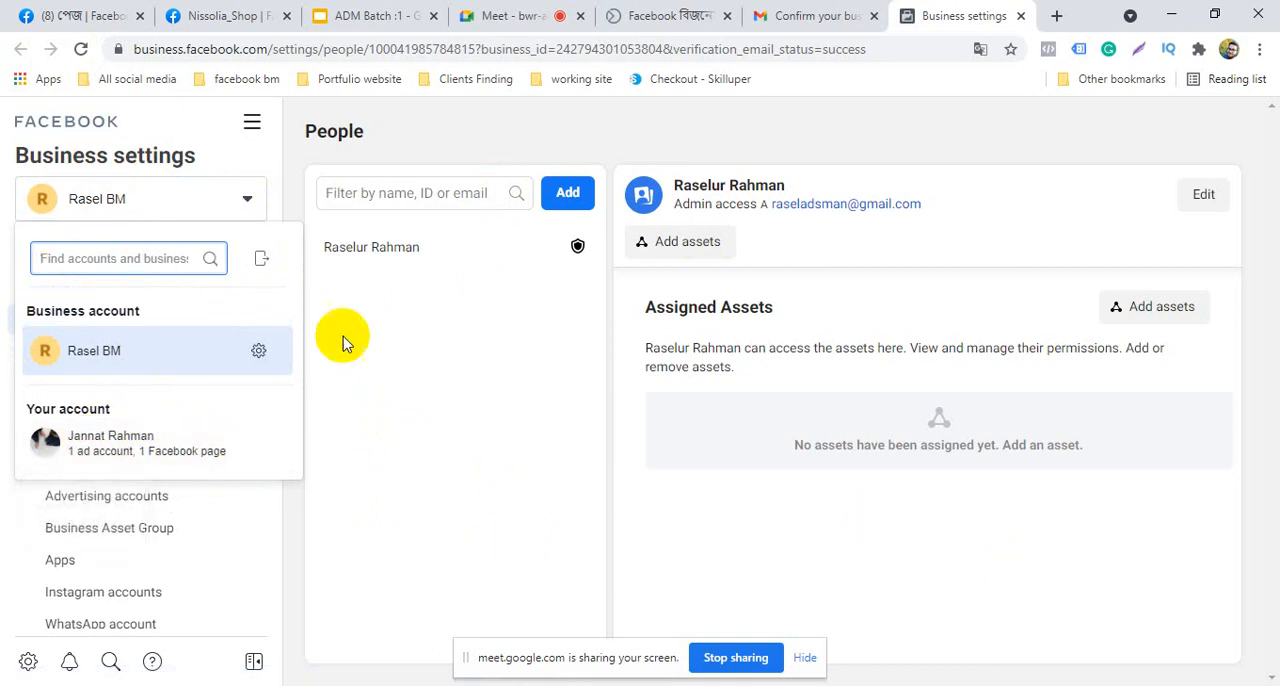
{"action": "left_click", "coordinate": [410, 380]}
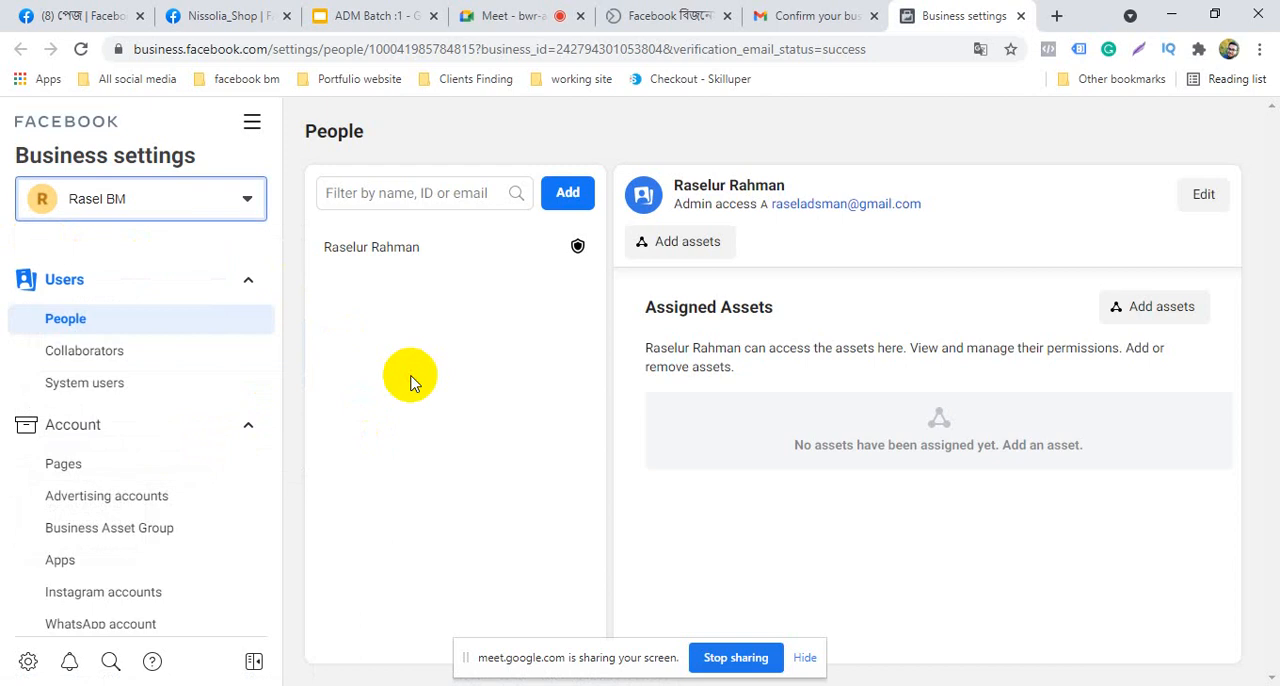
{"action": "left_click", "coordinate": [187, 204]}
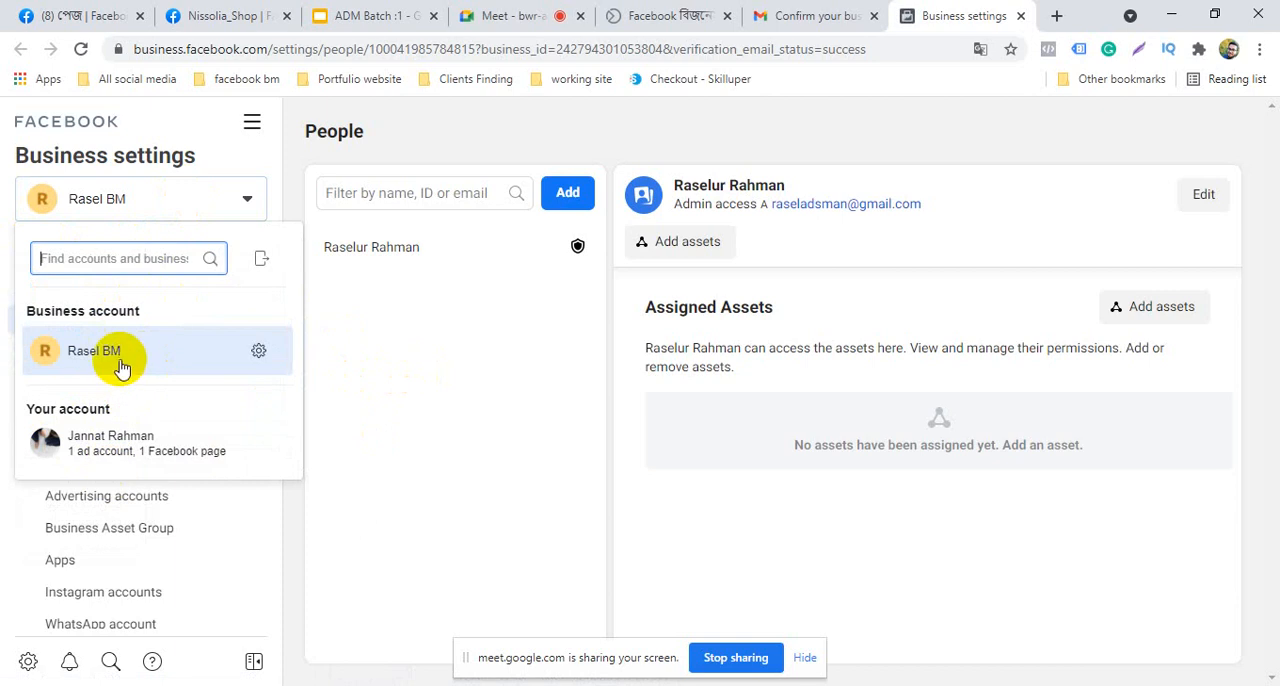
{"action": "left_click", "coordinate": [140, 200]}
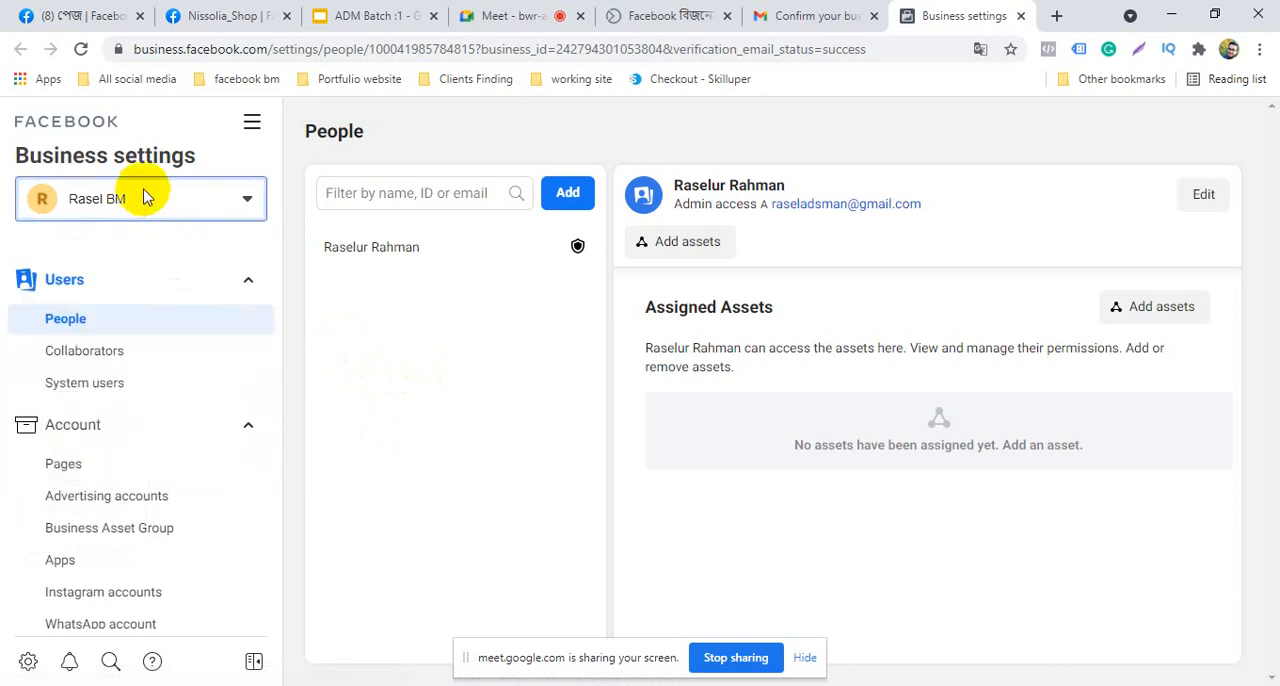
{"action": "left_click", "coordinate": [143, 198]}
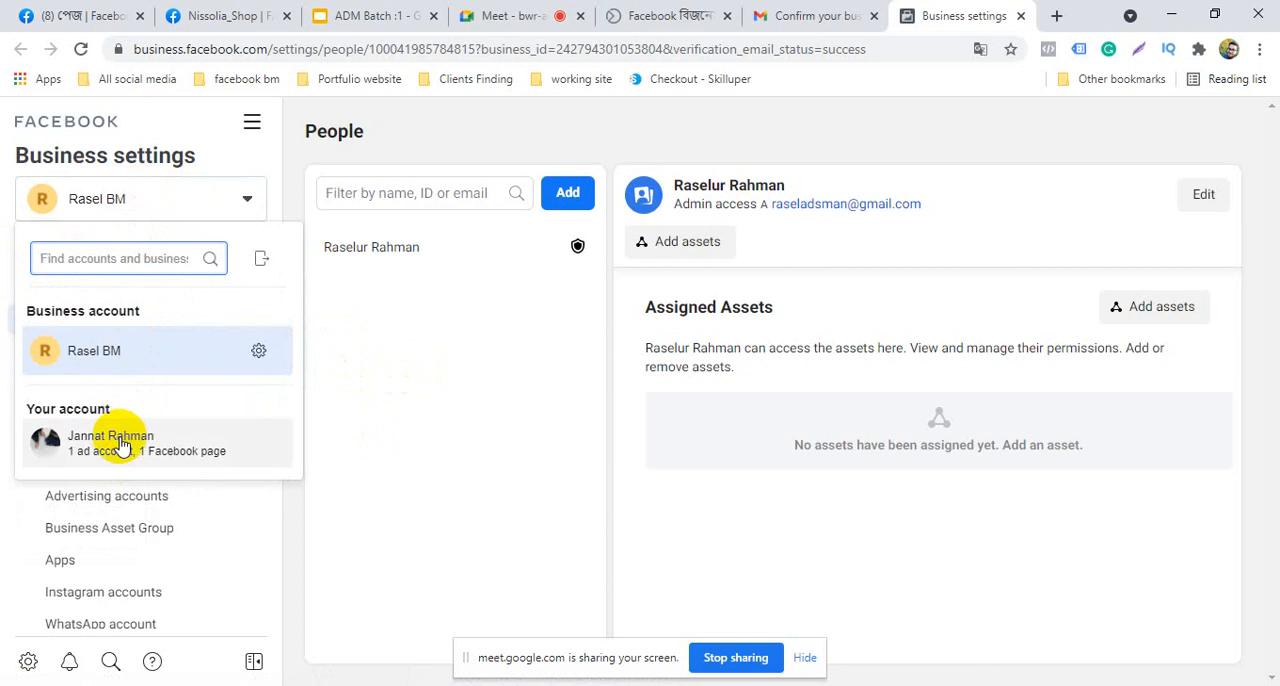
{"action": "left_click", "coordinate": [185, 200]}
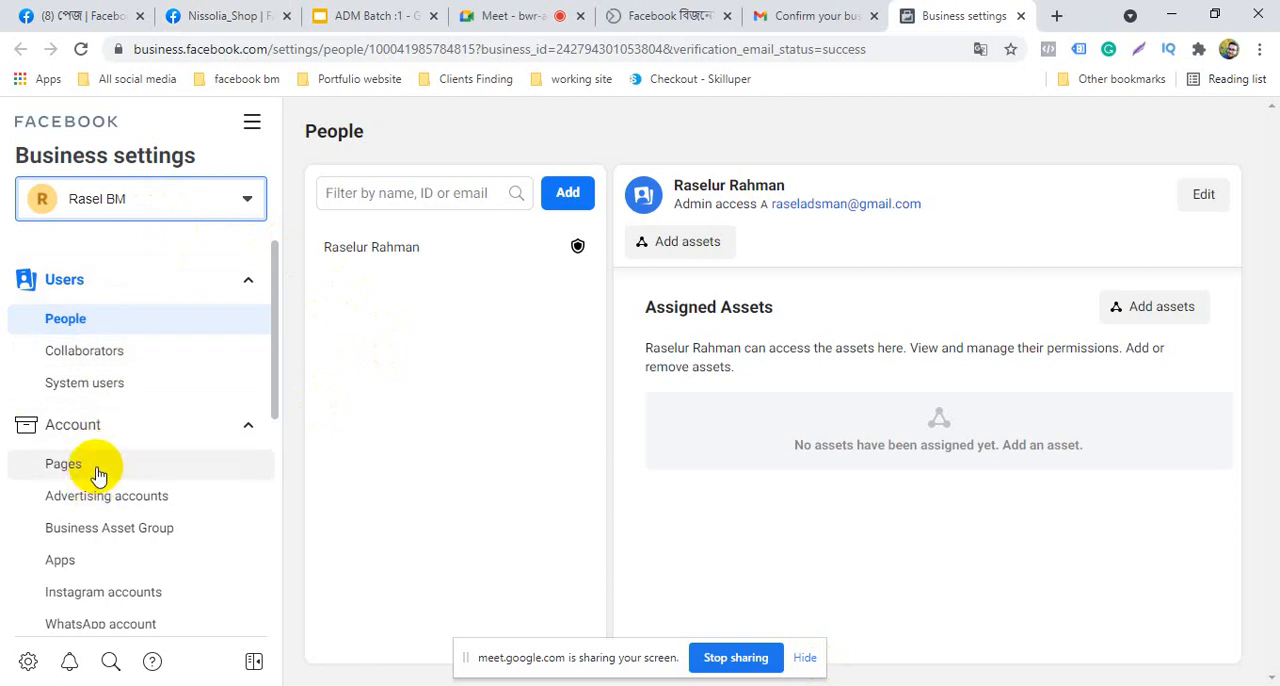
Review the Business settings sections and the All Tools list, and expand the Band security section
{"action": "scroll", "coordinate": [94, 472], "scroll_direction": "down", "scroll_amount": 1}
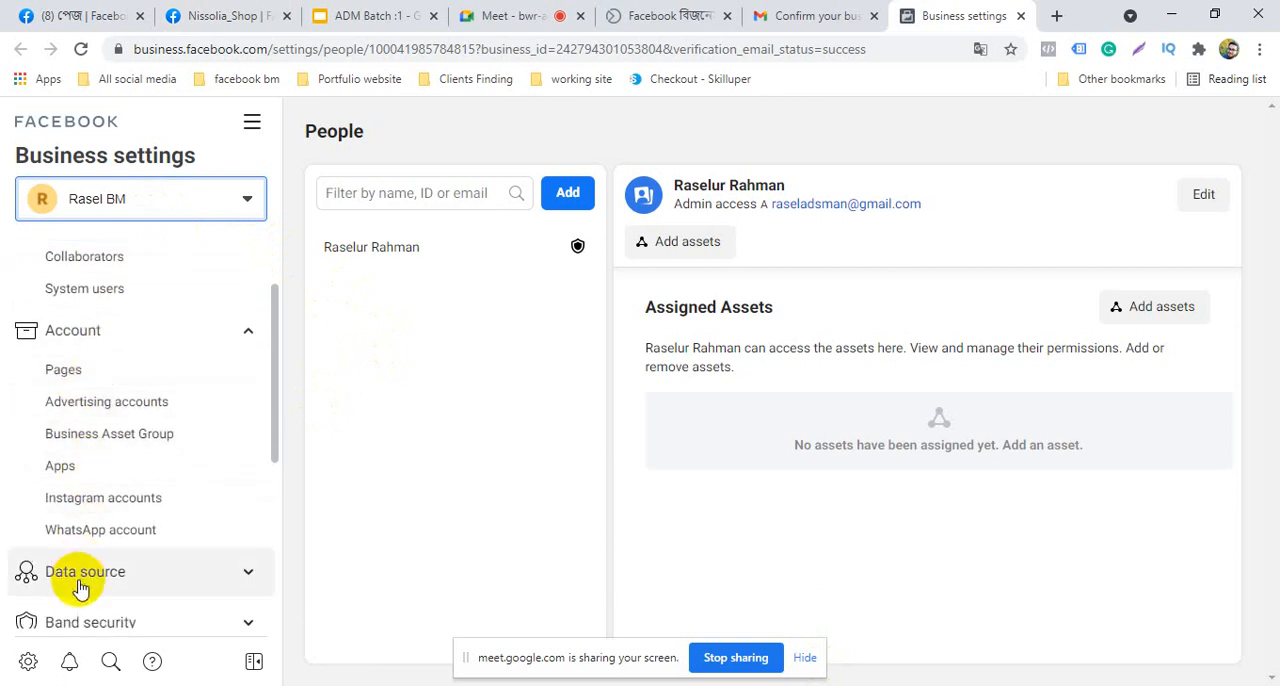
{"action": "scroll", "coordinate": [80, 589], "scroll_direction": "up", "scroll_amount": 1}
{"action": "scroll", "coordinate": [80, 580], "scroll_direction": "down", "scroll_amount": 2}
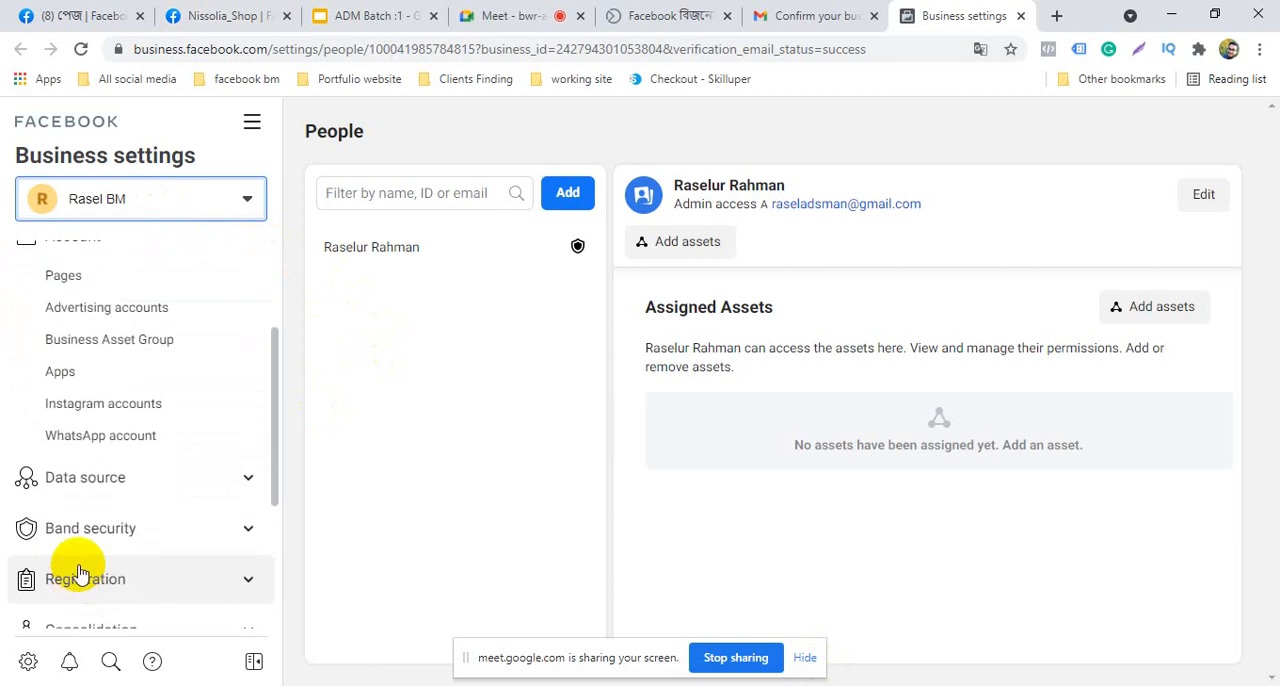
{"action": "scroll", "coordinate": [80, 575], "scroll_direction": "down", "scroll_amount": 3}
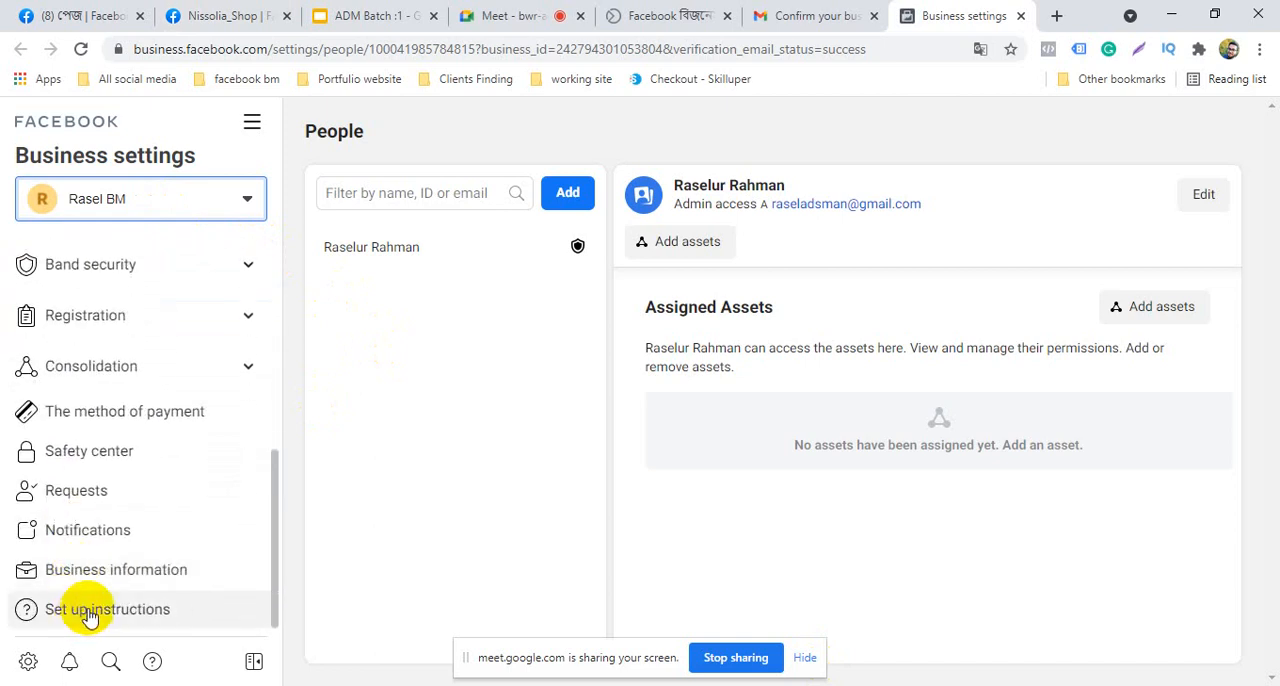
{"action": "scroll", "coordinate": [88, 600], "scroll_direction": "up", "scroll_amount": 5}
{"action": "left_click", "coordinate": [252, 126]}
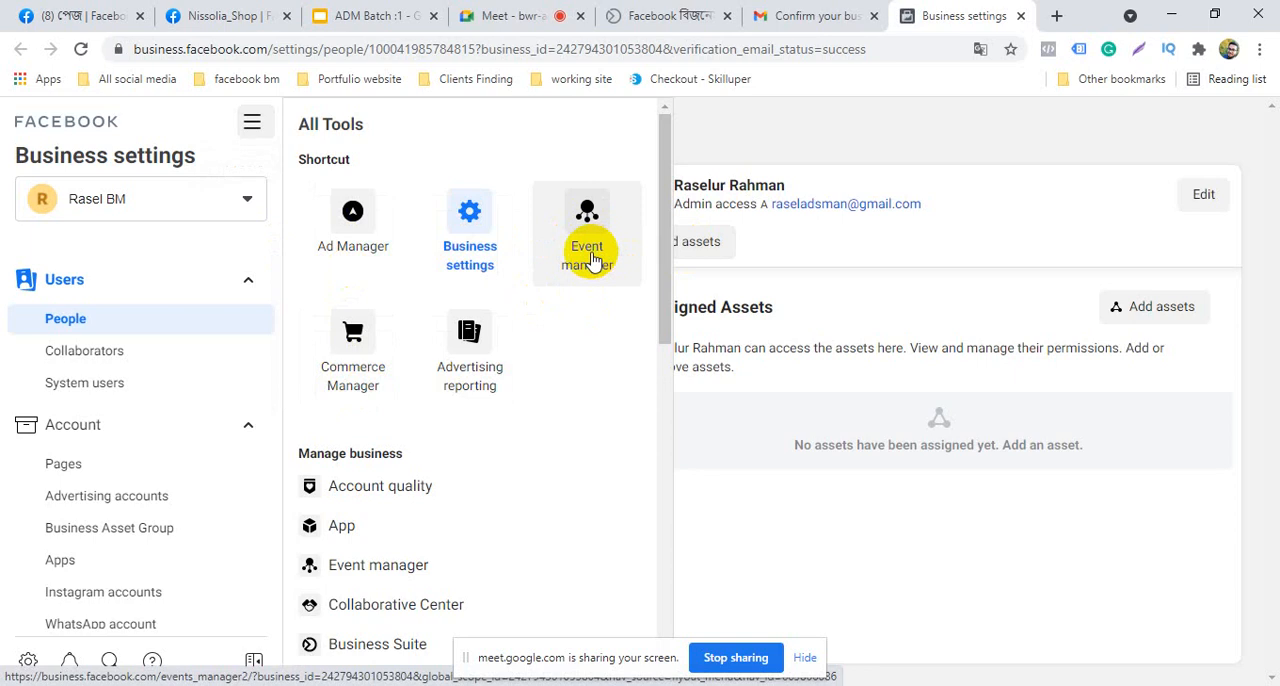
{"action": "scroll", "coordinate": [68, 515], "scroll_direction": "down", "scroll_amount": 3}
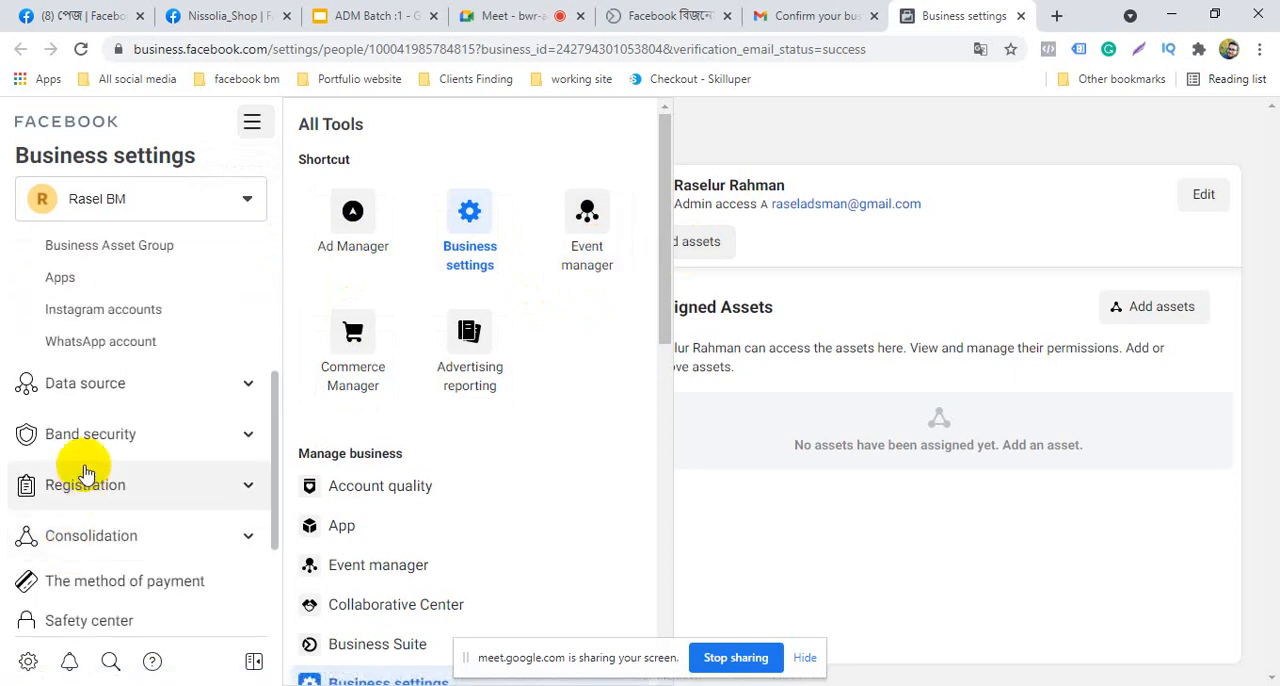
{"action": "left_click", "coordinate": [89, 438]}
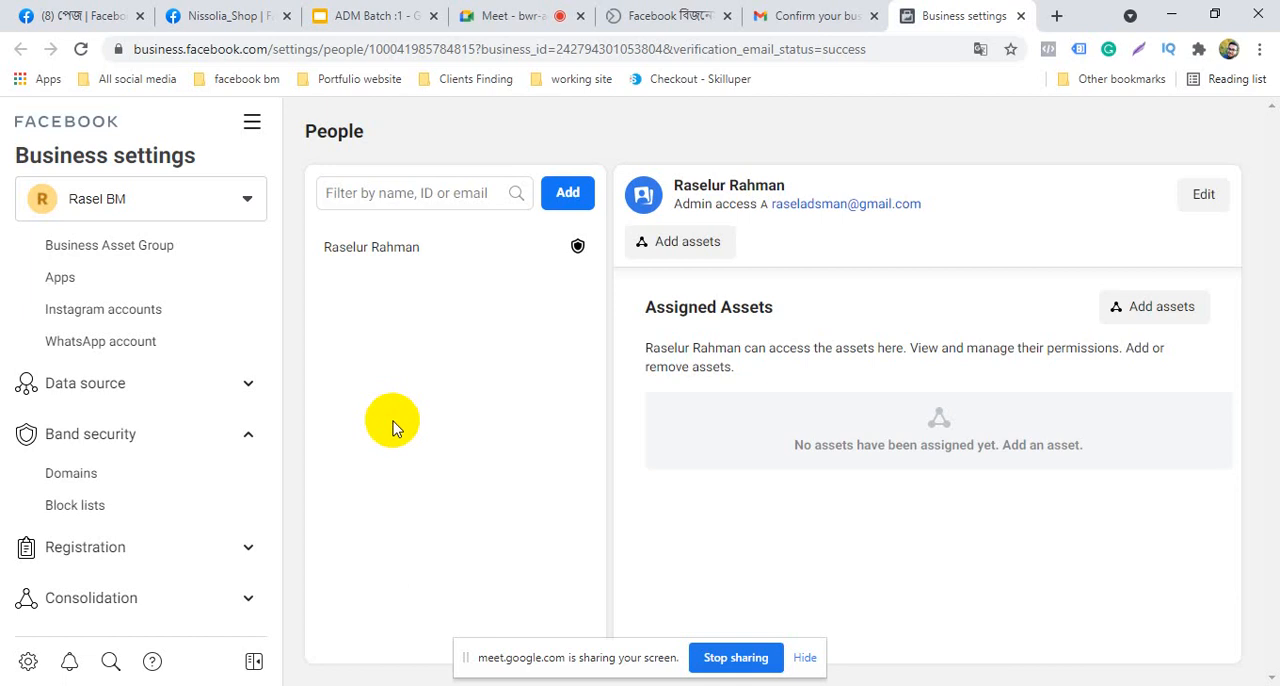
View the business account's Pages section and its Advertising accounts section
{"action": "left_click", "coordinate": [108, 198]}
{"action": "left_click", "coordinate": [108, 198]}
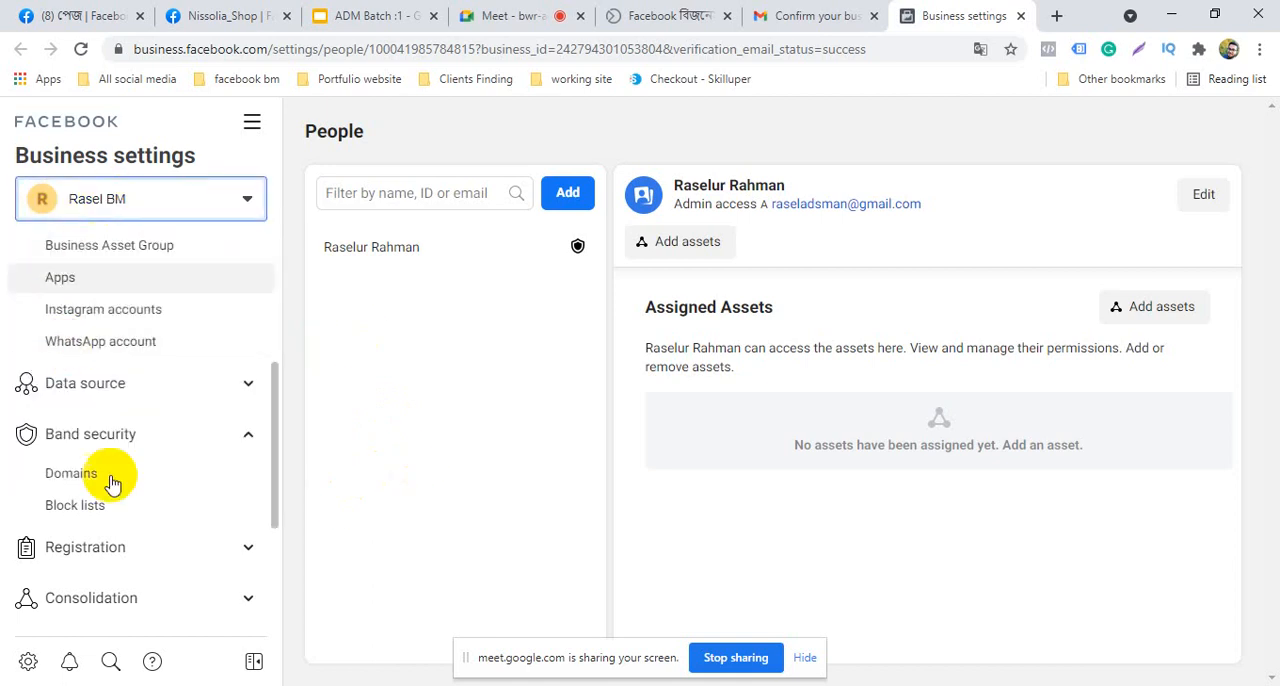
{"action": "scroll", "coordinate": [109, 480], "scroll_direction": "up", "scroll_amount": 3}
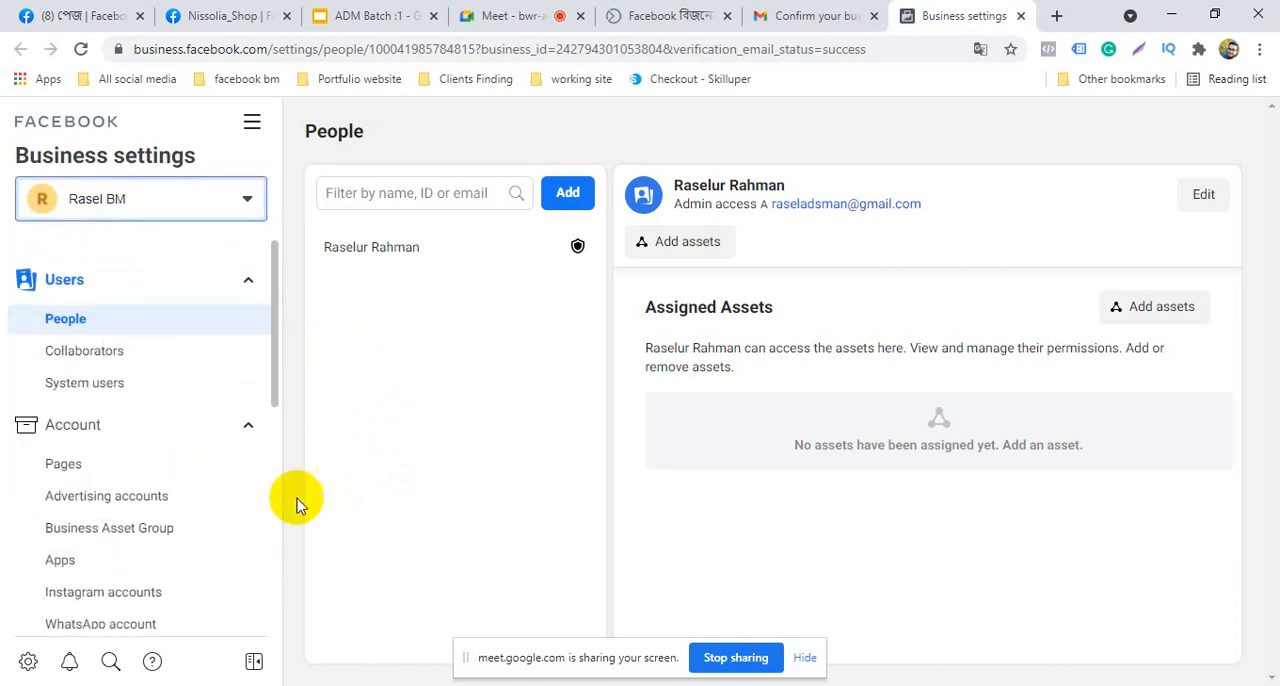
{"action": "left_click", "coordinate": [100, 464]}
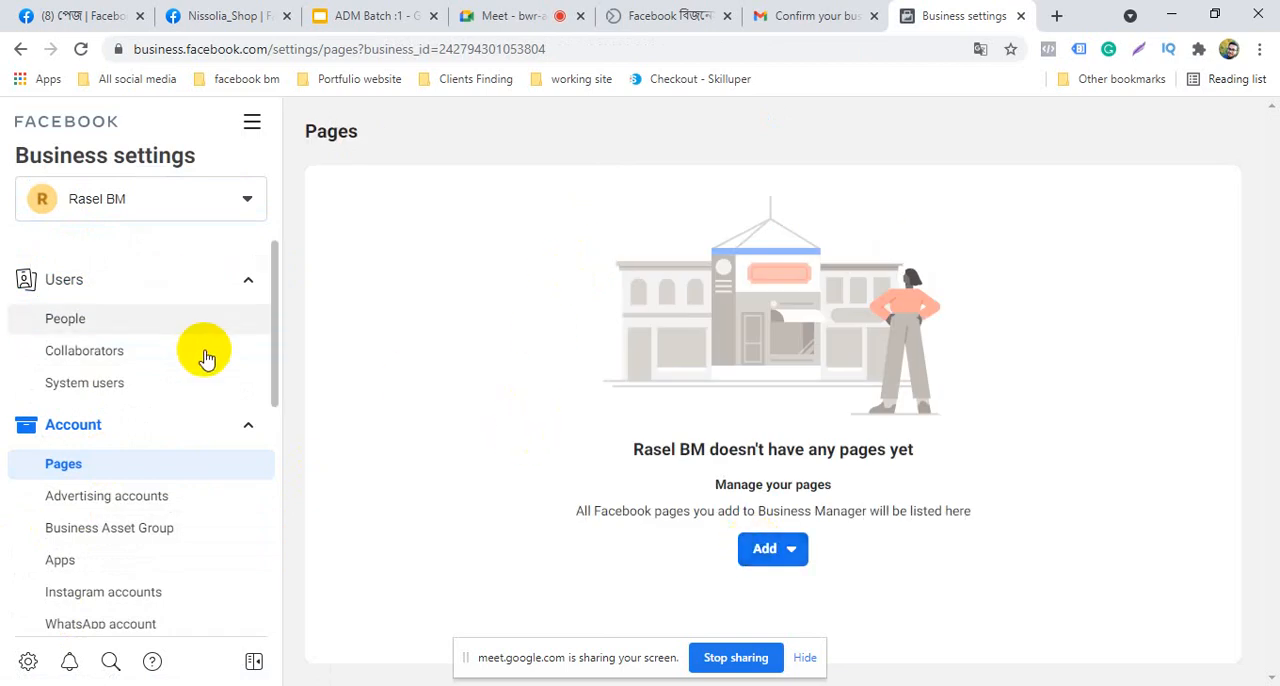
{"action": "scroll", "coordinate": [90, 540], "scroll_direction": "down", "scroll_amount": 3}
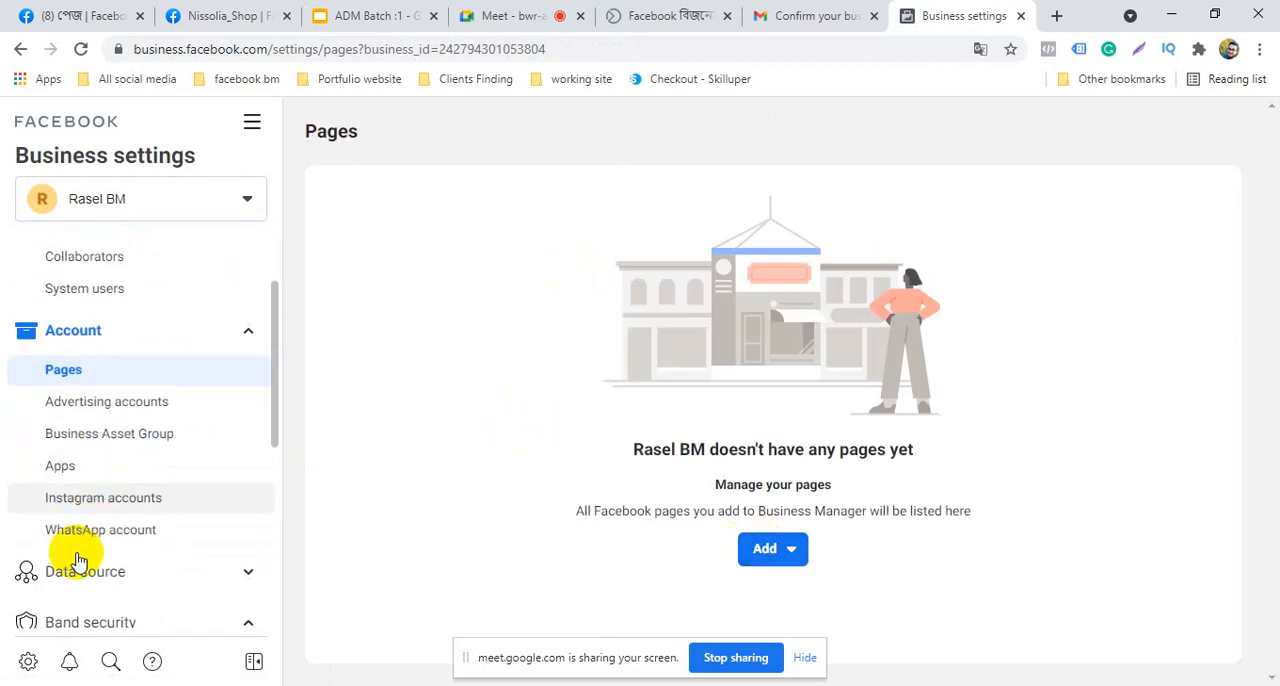
{"action": "scroll", "coordinate": [105, 565], "scroll_direction": "up", "scroll_amount": 3}
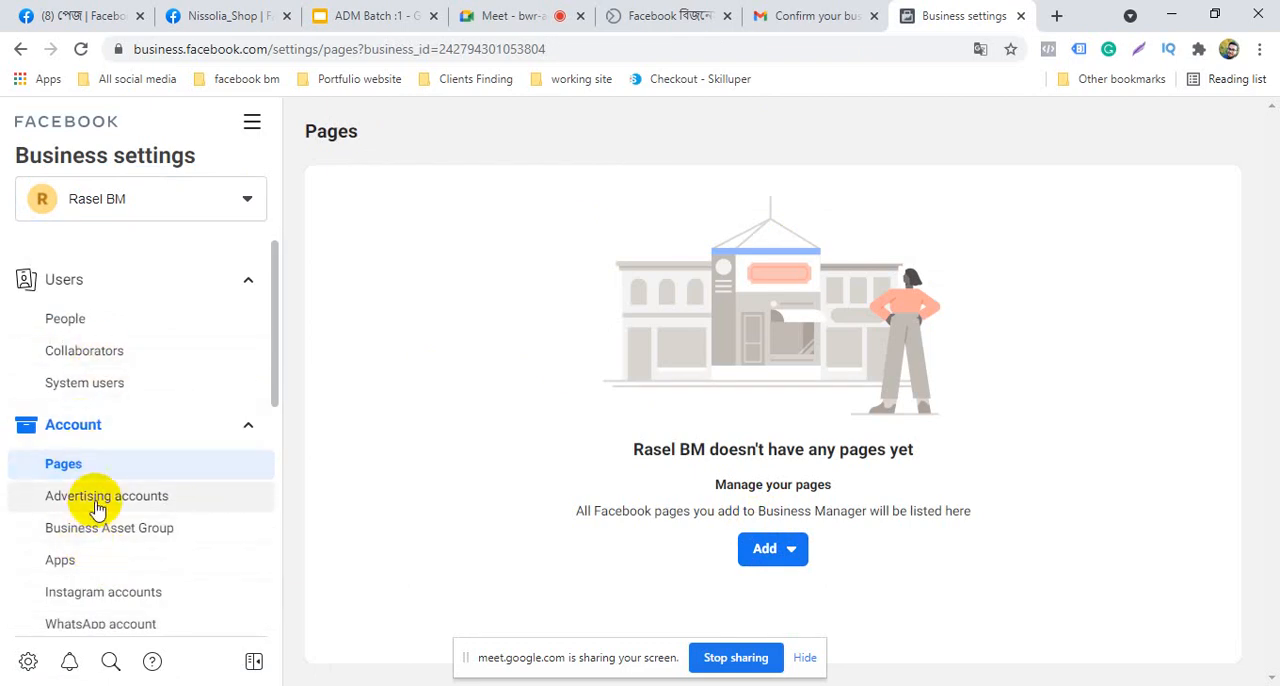
{"action": "scroll", "coordinate": [95, 520], "scroll_direction": "down", "scroll_amount": 1}
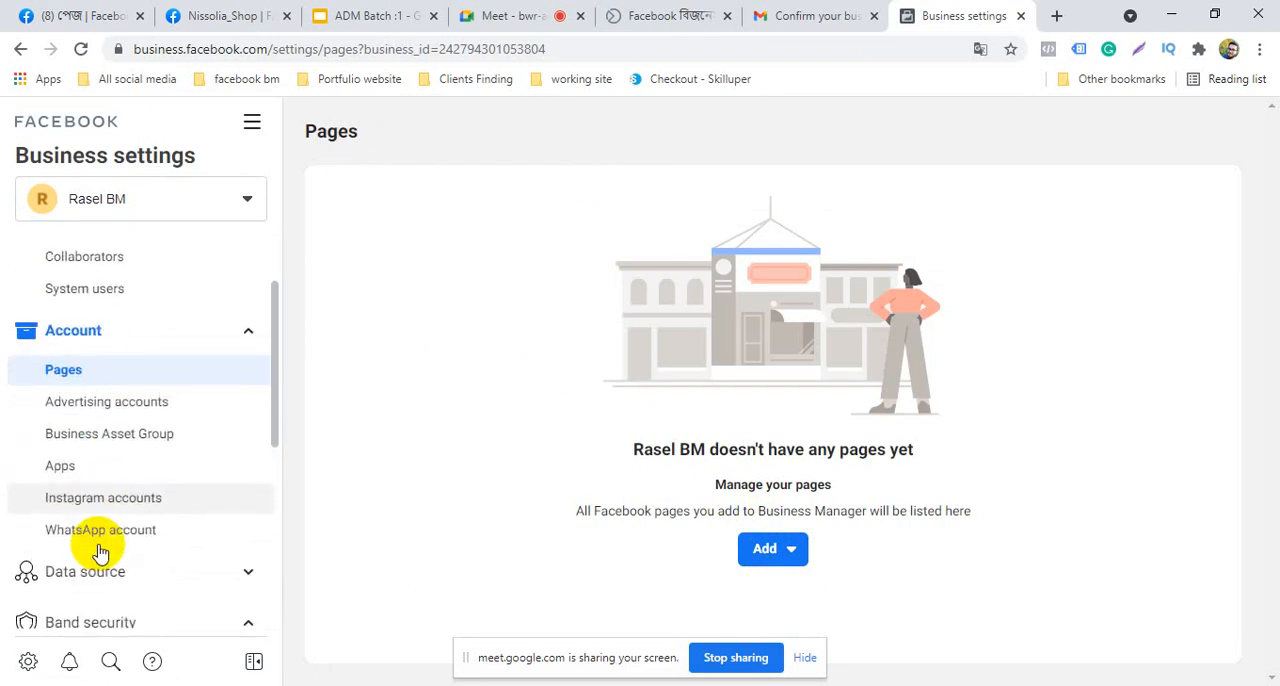
{"action": "left_click", "coordinate": [118, 404]}
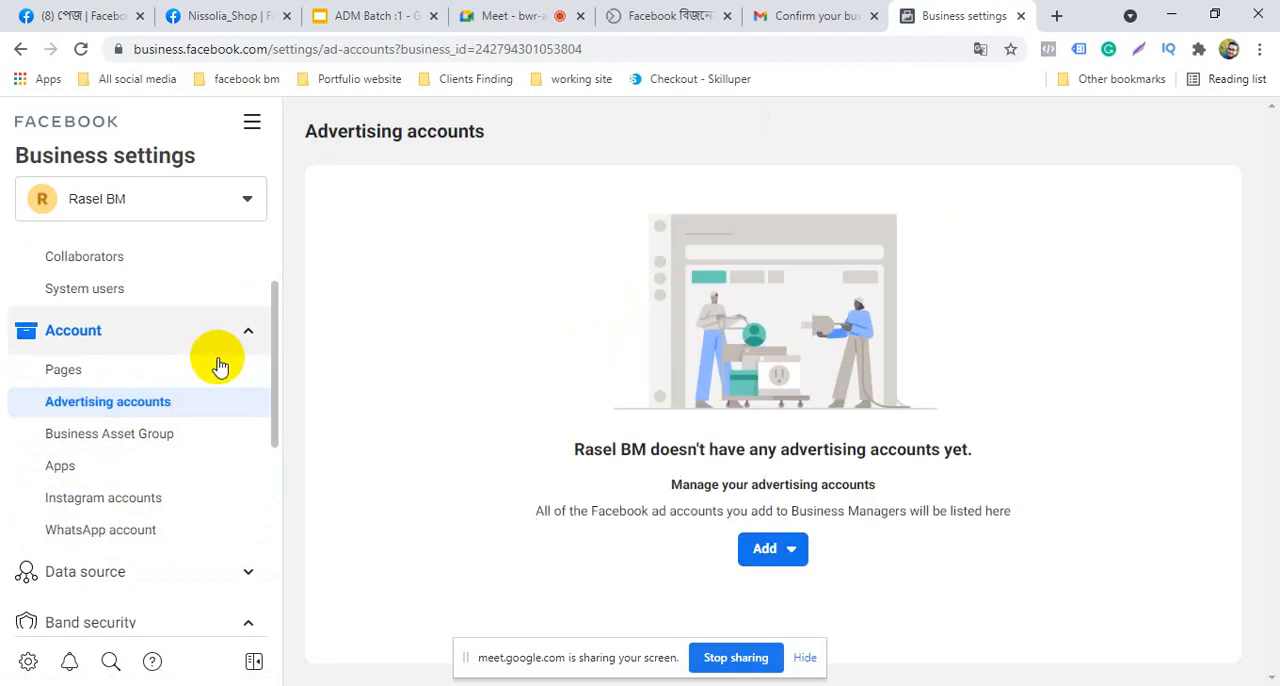
Check the account switcher again, collapse and re-expand the Users group, and view its People section
{"action": "scroll", "coordinate": [210, 355], "scroll_direction": "up", "scroll_amount": 1}
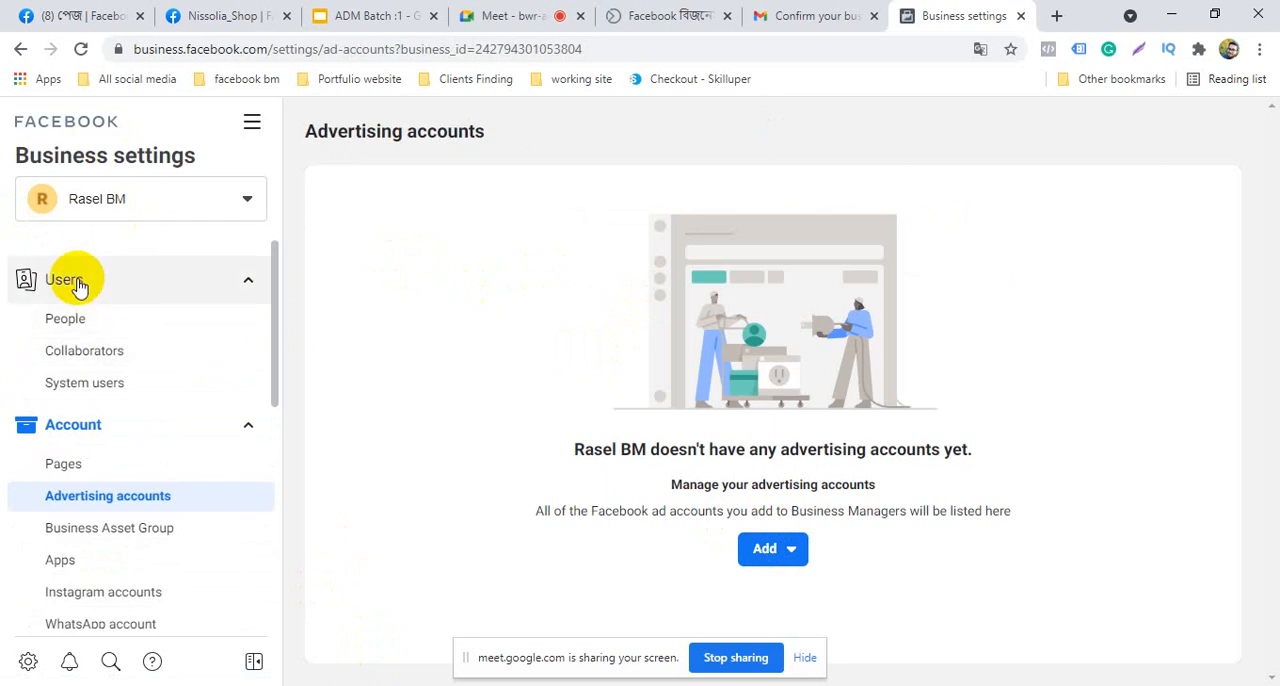
{"action": "left_click", "coordinate": [130, 205]}
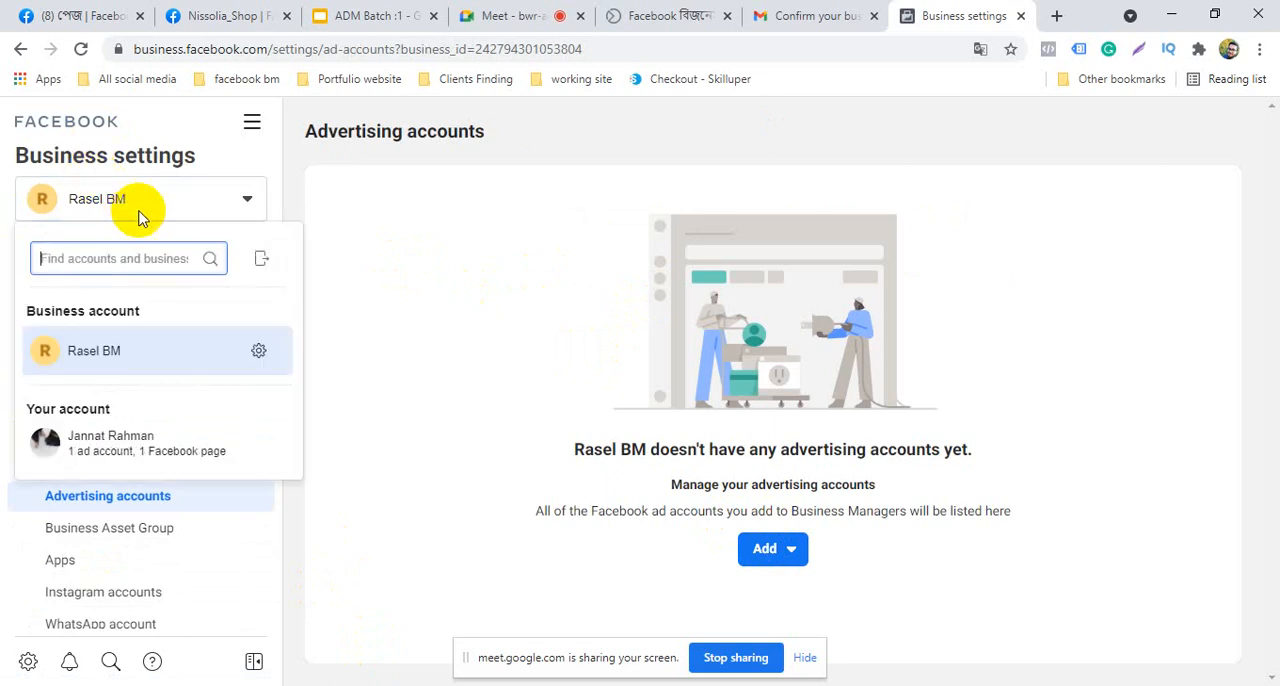
{"action": "left_click", "coordinate": [140, 202]}
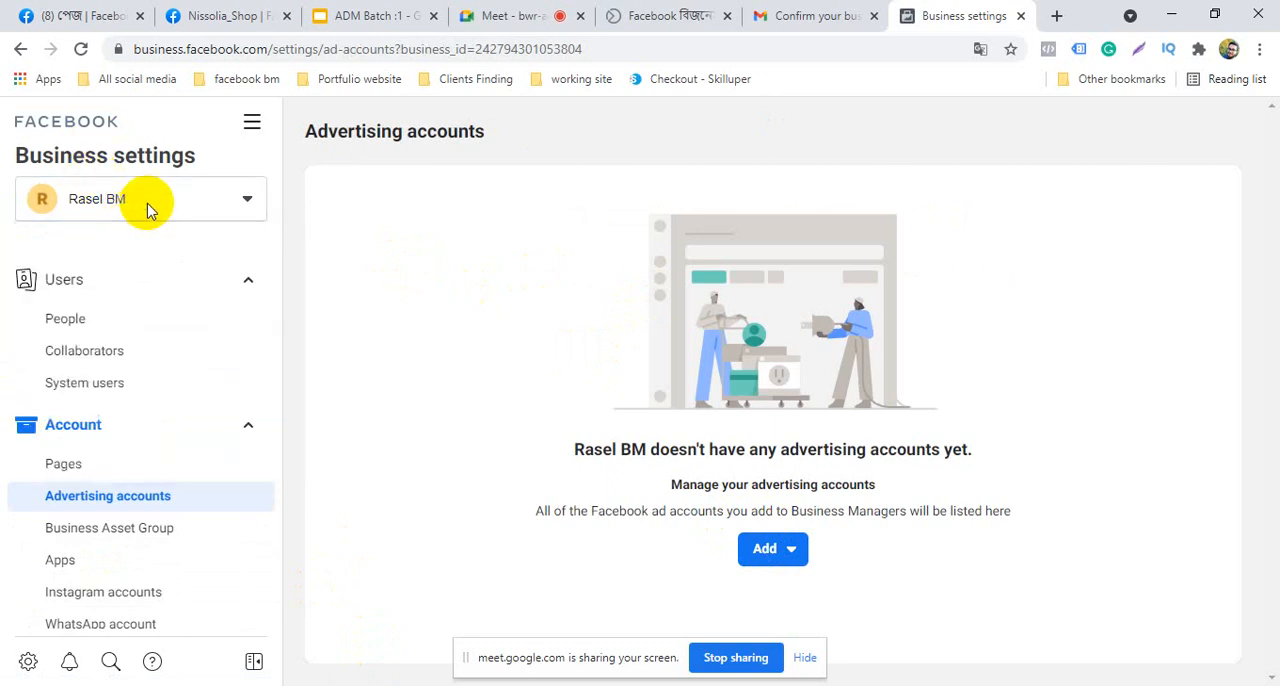
{"action": "left_click", "coordinate": [115, 287]}
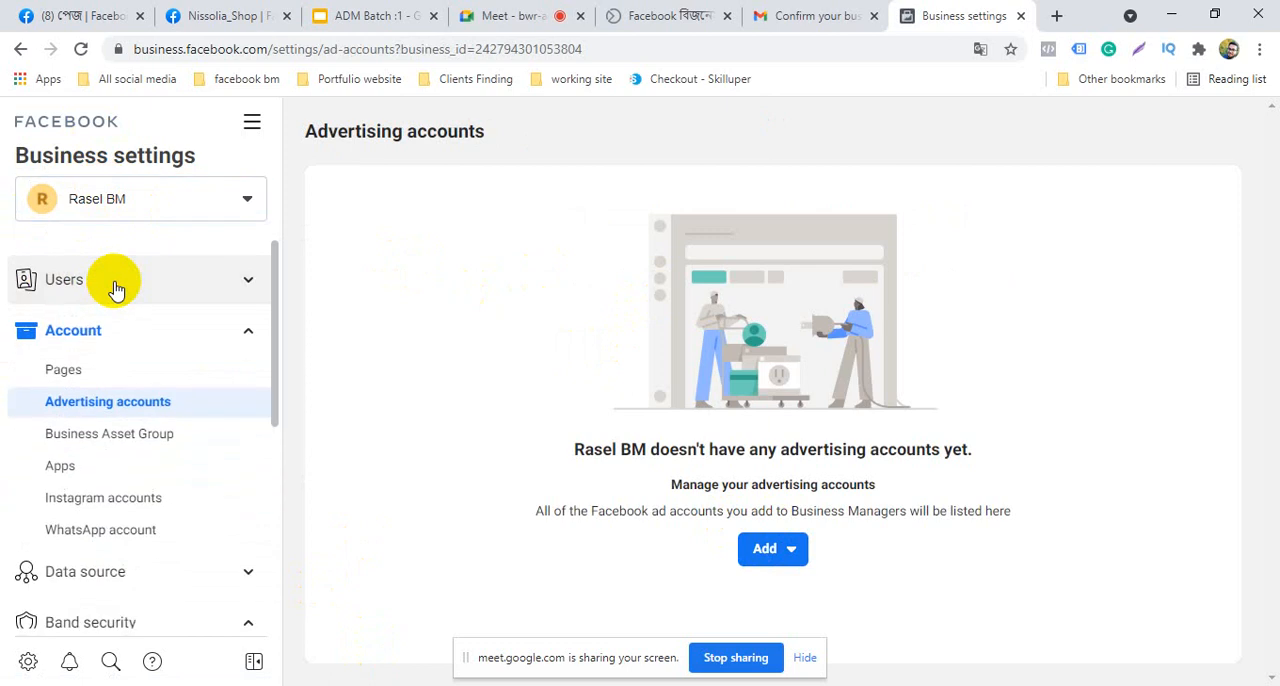
{"action": "left_click", "coordinate": [127, 274]}
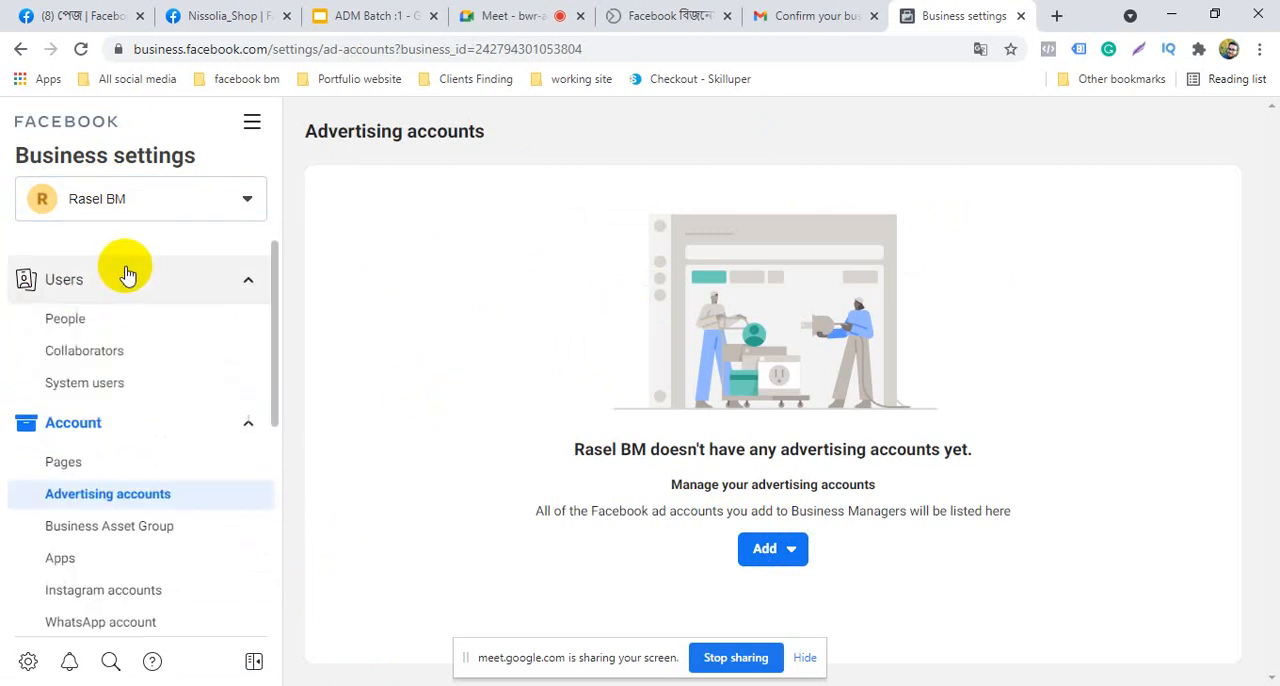
{"action": "left_click", "coordinate": [92, 328]}
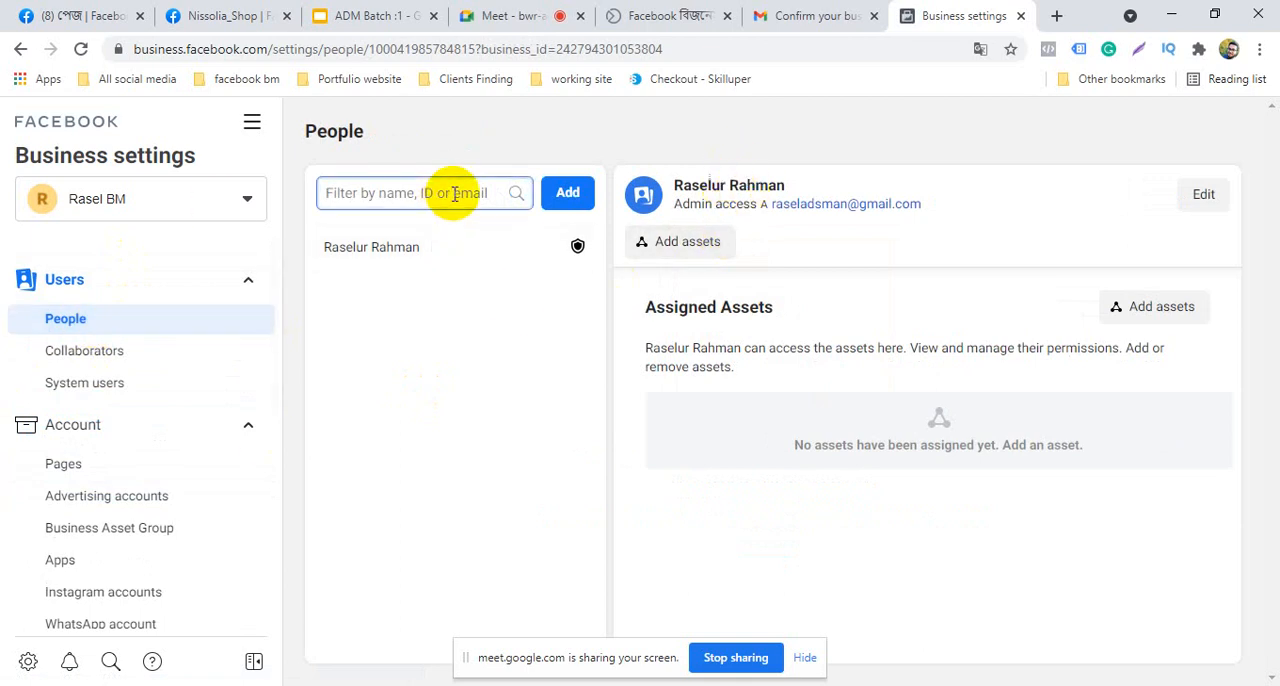
Check the signed-in Google account in a new browser tab and return to Business settings
{"action": "left_click", "coordinate": [1050, 12]}
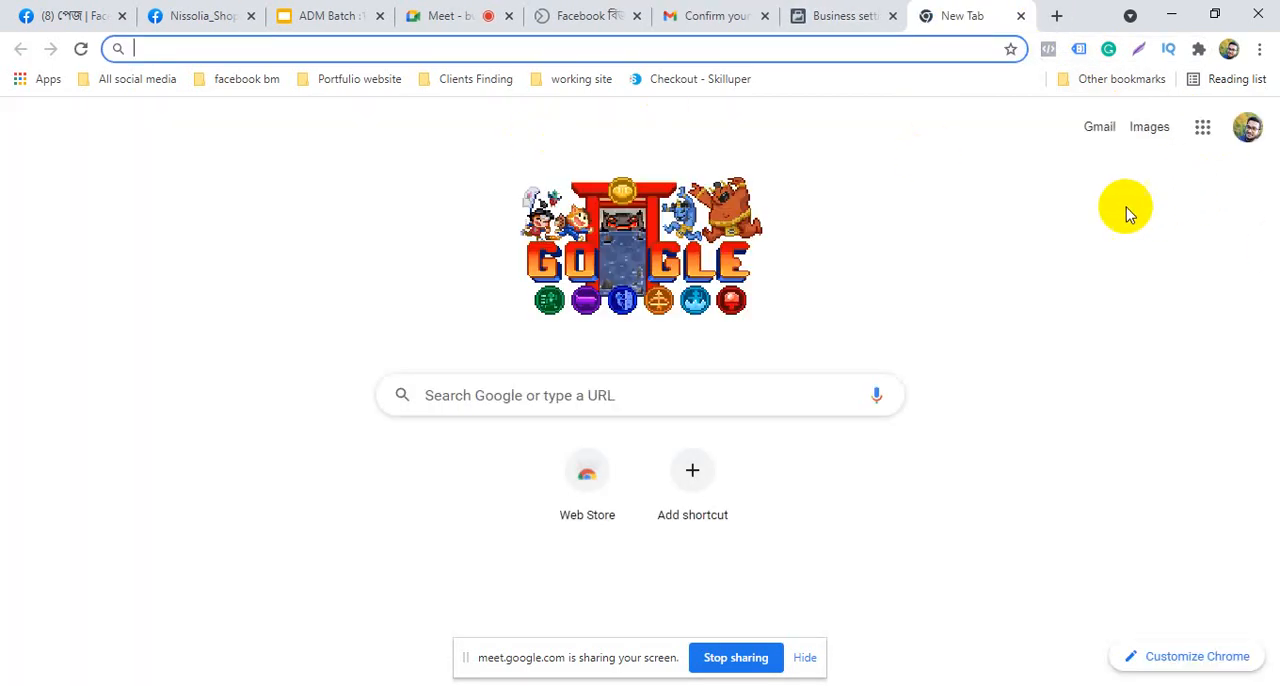
{"action": "left_click", "coordinate": [1250, 130]}
{"action": "left_click", "coordinate": [857, 8]}
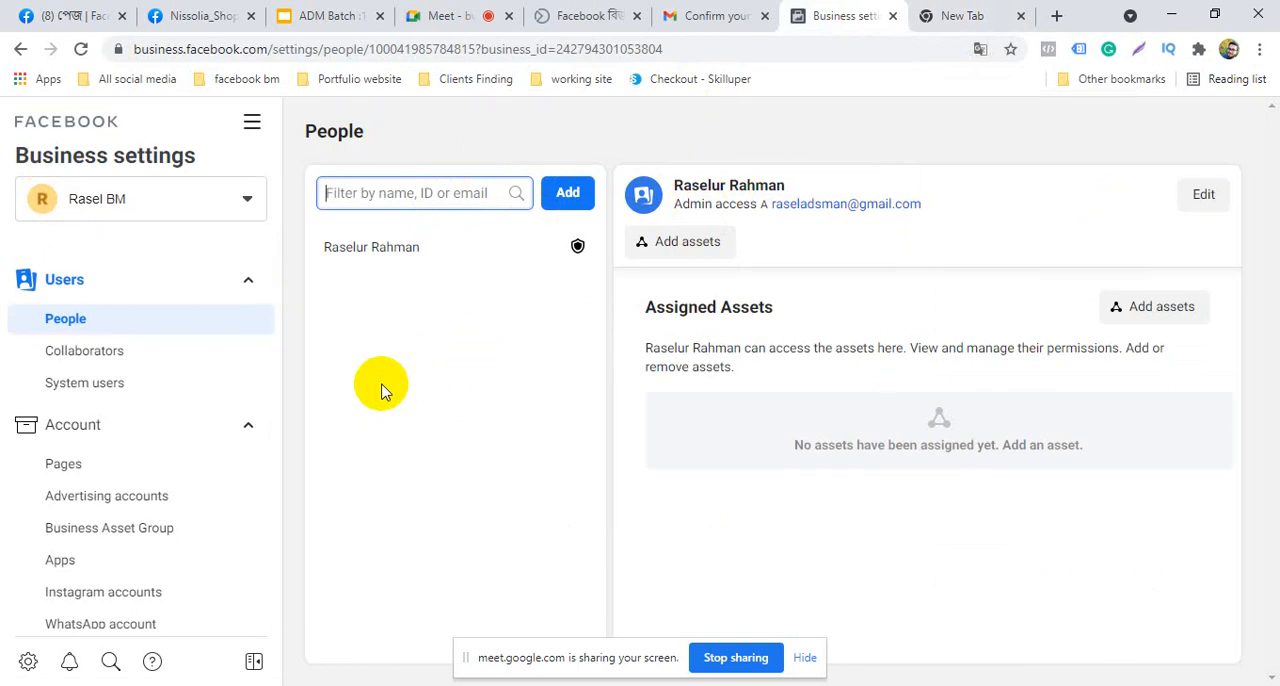
Try to view the Pages, Advertising accounts and People sections again, reload Business settings, and switch to the new tab
{"action": "left_click", "coordinate": [87, 476]}
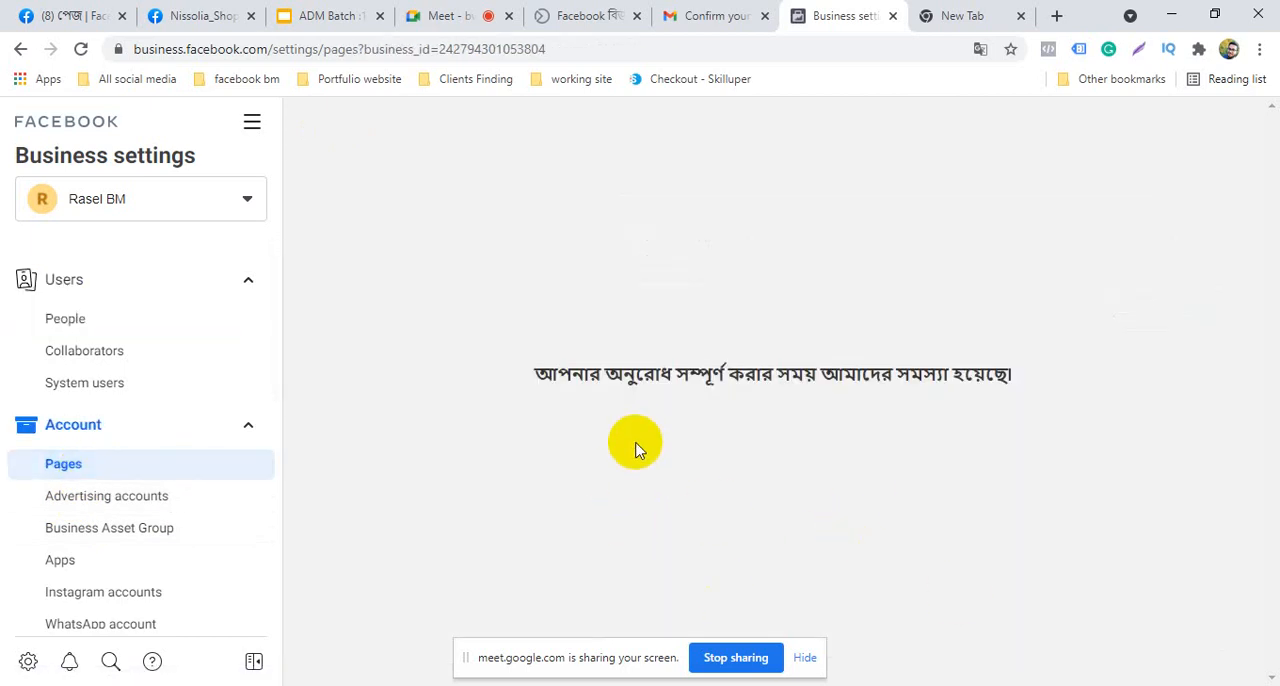
{"action": "left_click", "coordinate": [133, 465]}
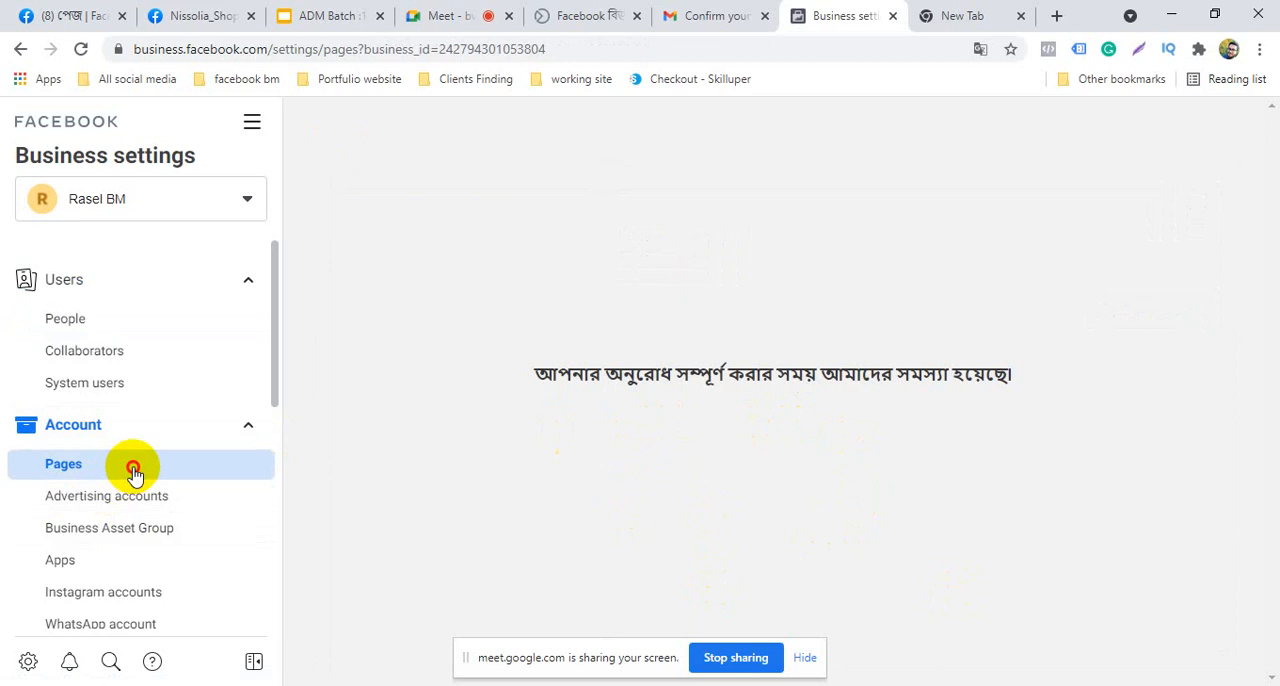
{"action": "left_click", "coordinate": [118, 500]}
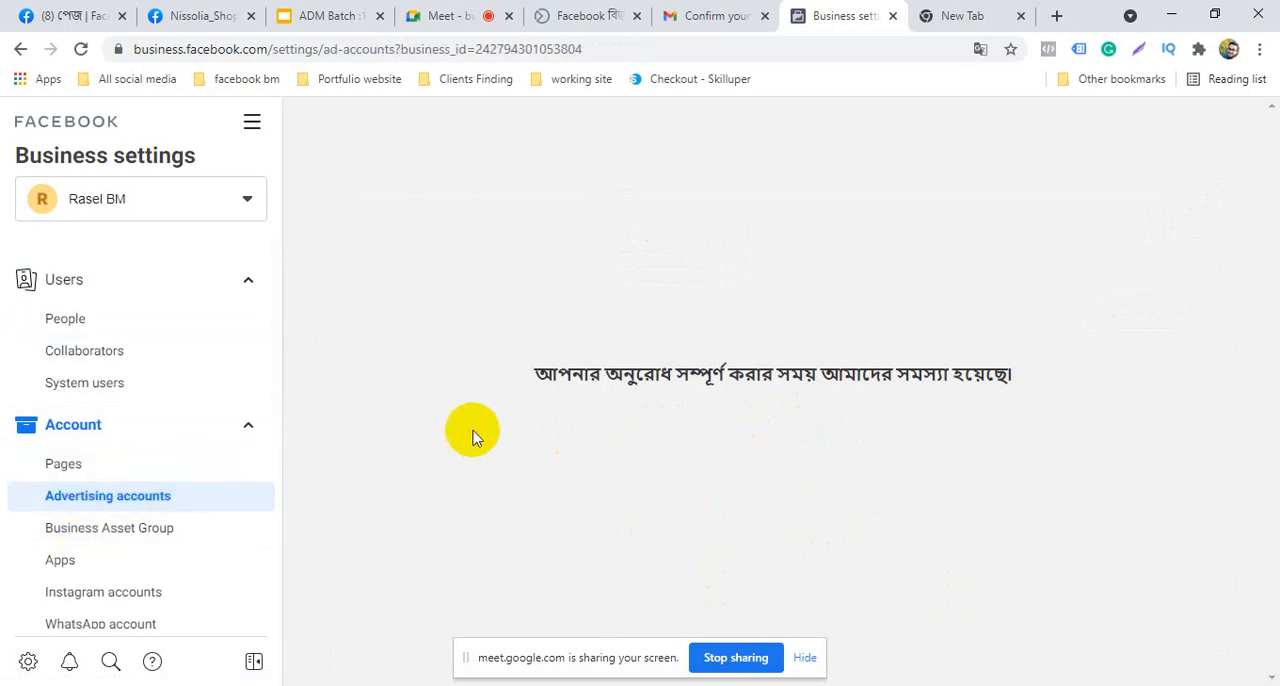
{"action": "left_click", "coordinate": [74, 466]}
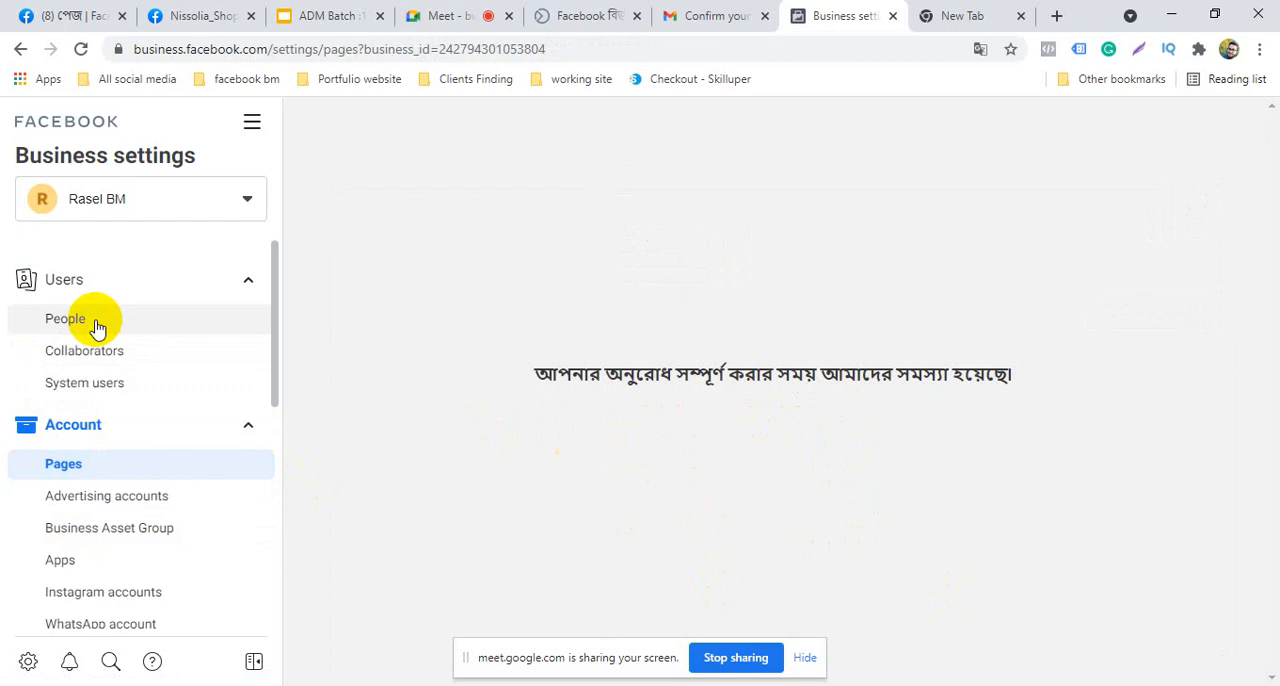
{"action": "left_click", "coordinate": [94, 320]}
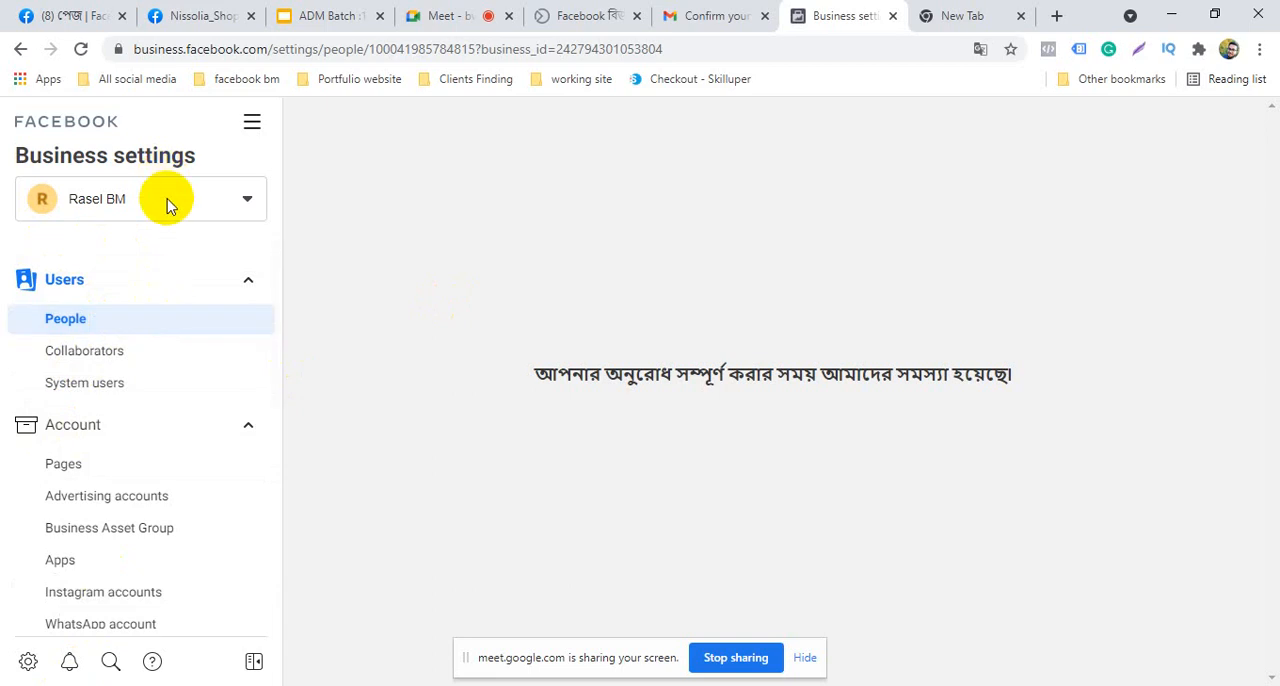
{"action": "left_click", "coordinate": [120, 325]}
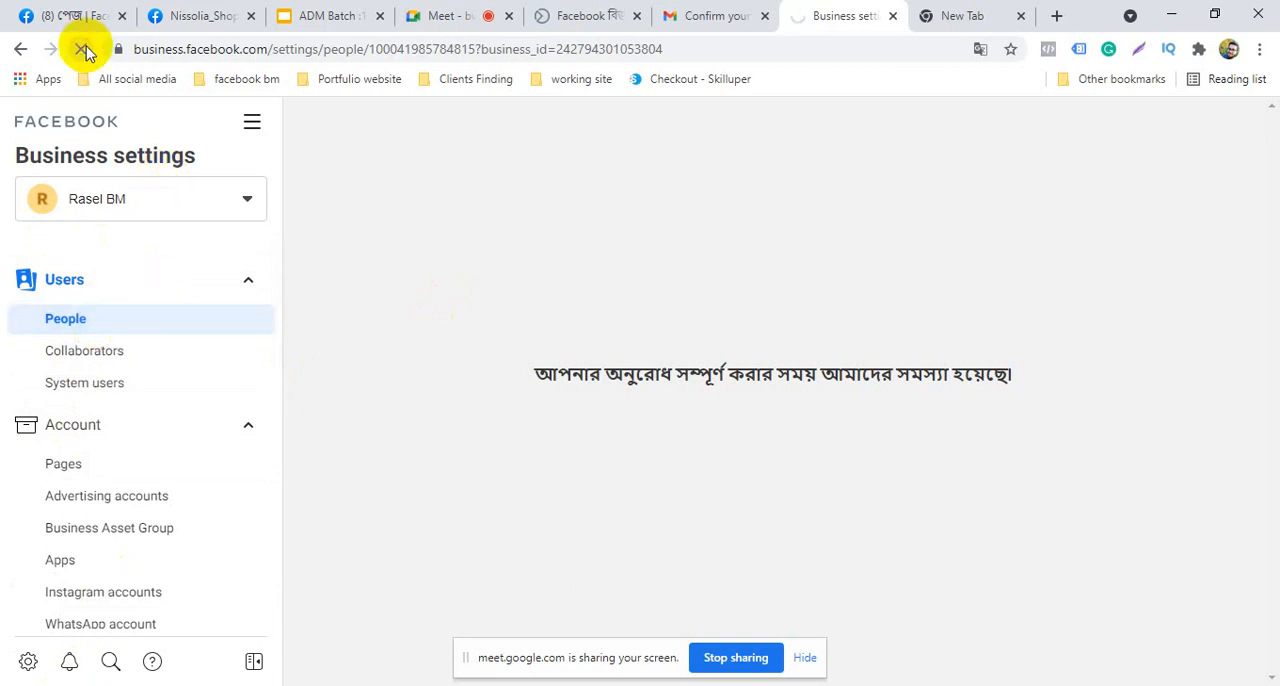
{"action": "left_click", "coordinate": [975, 16]}
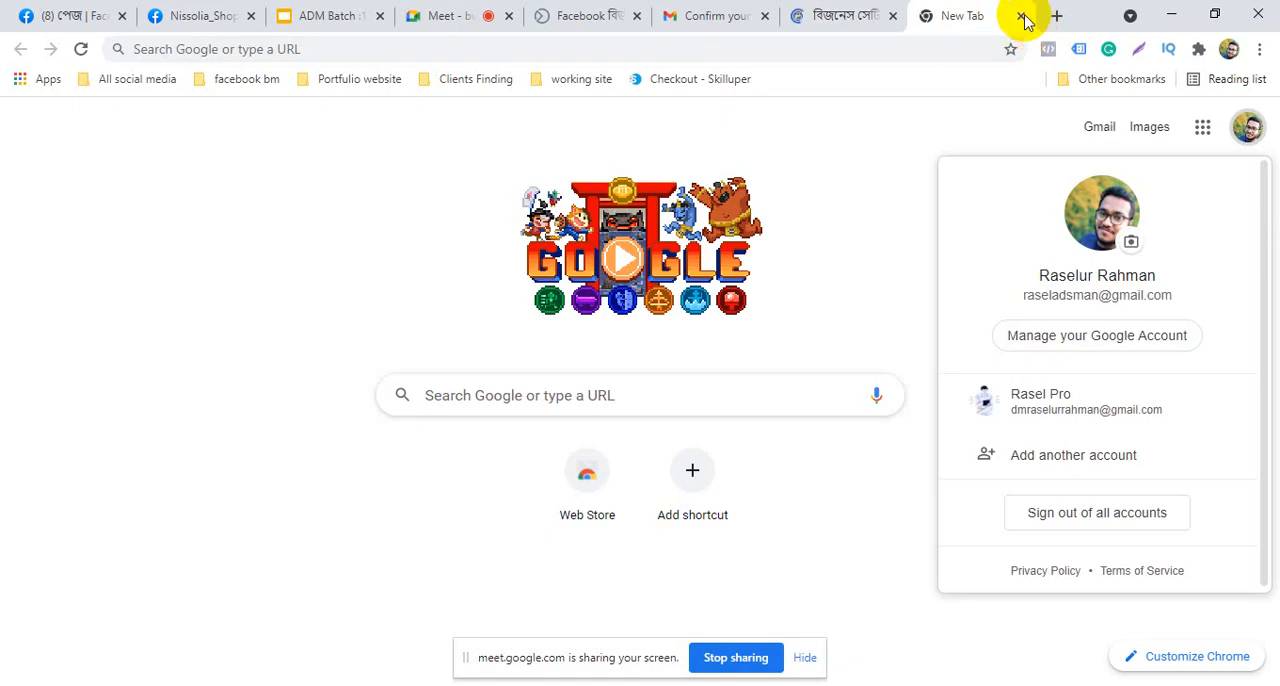
Open the other signed-in Google account in a separate browser tab from a fresh new tab
{"action": "left_click", "coordinate": [1021, 16]}
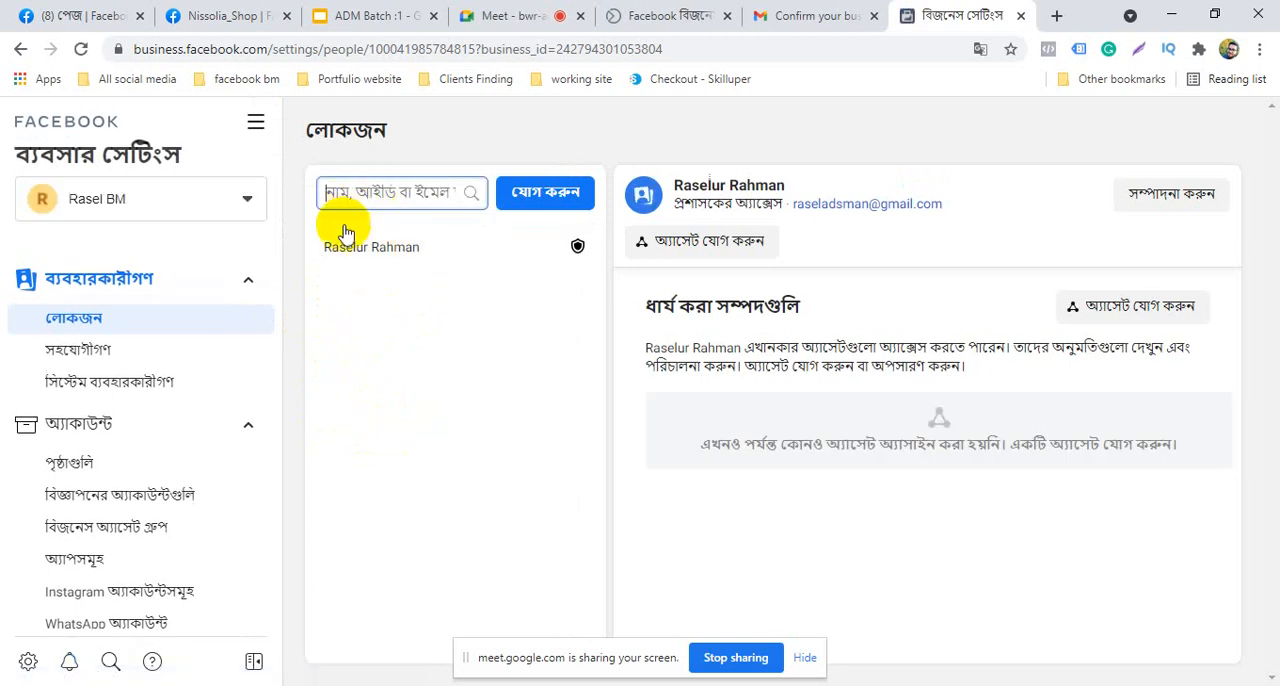
{"action": "left_click", "coordinate": [1057, 15]}
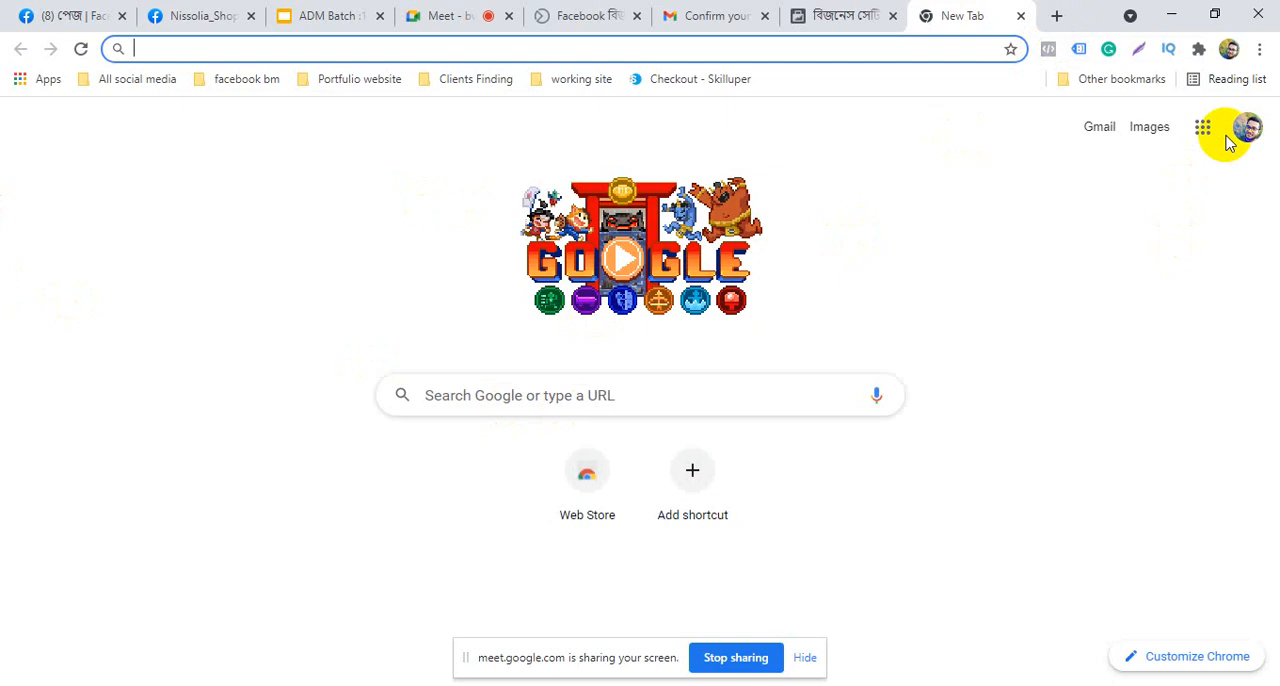
{"action": "left_click", "coordinate": [1252, 129]}
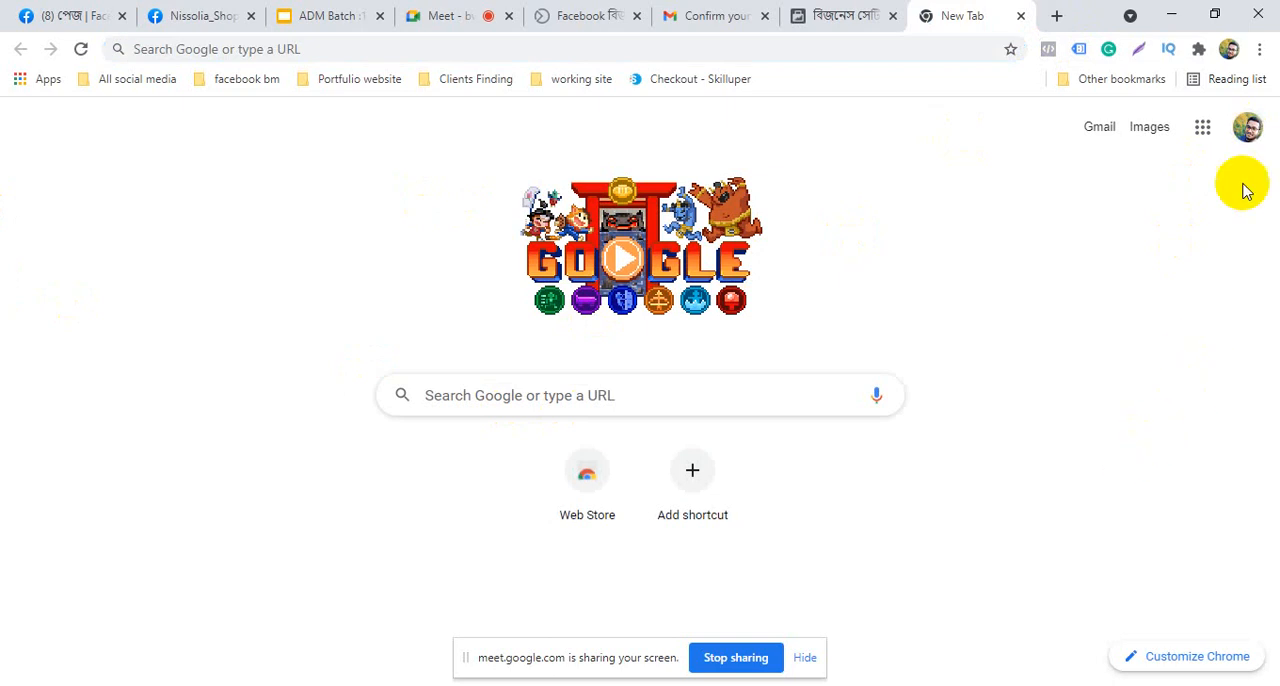
{"action": "left_click", "coordinate": [1248, 127]}
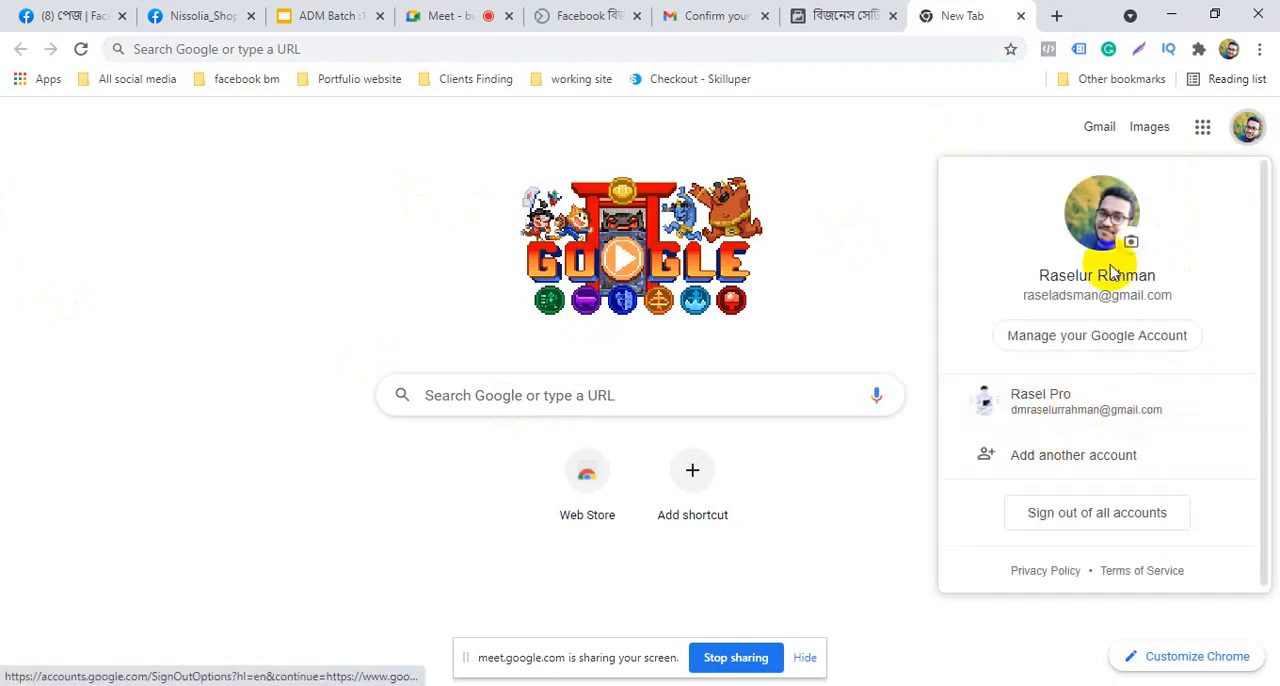
{"action": "right_click", "coordinate": [1041, 418]}
{"action": "left_click", "coordinate": [1062, 423]}
{"action": "left_click", "coordinate": [968, 12]}
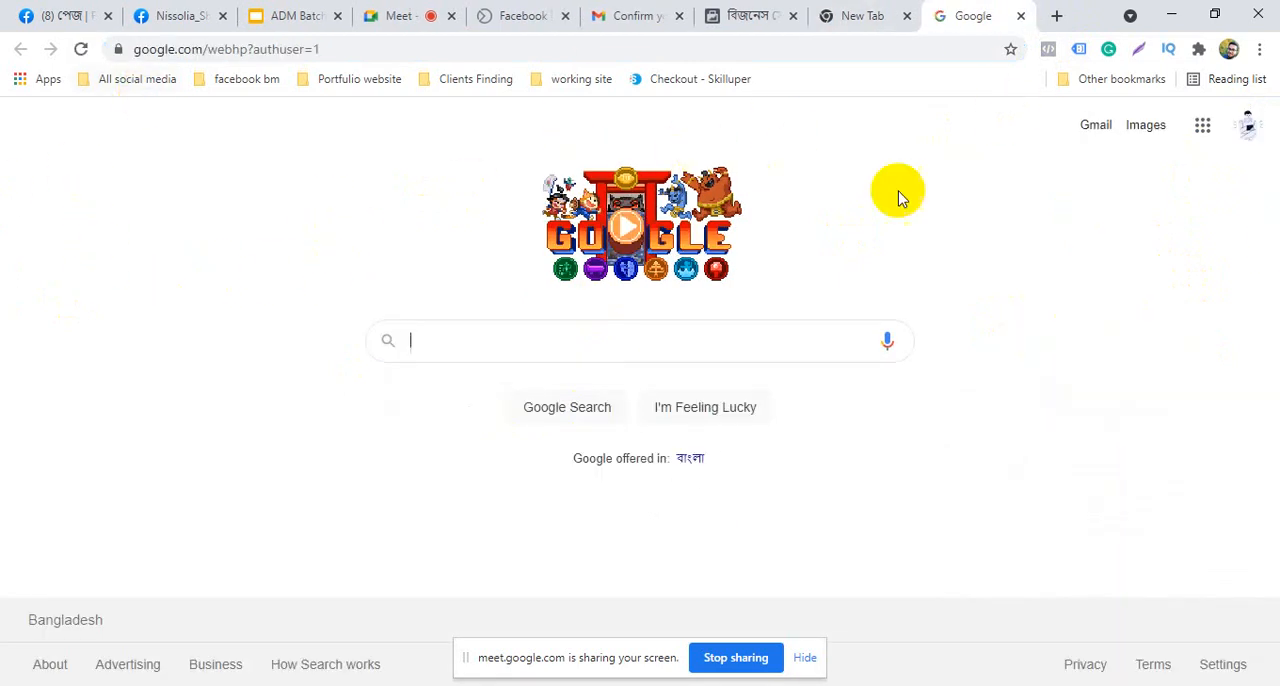
Copy the second Google account's email address from its account details
{"action": "left_click", "coordinate": [1248, 127]}
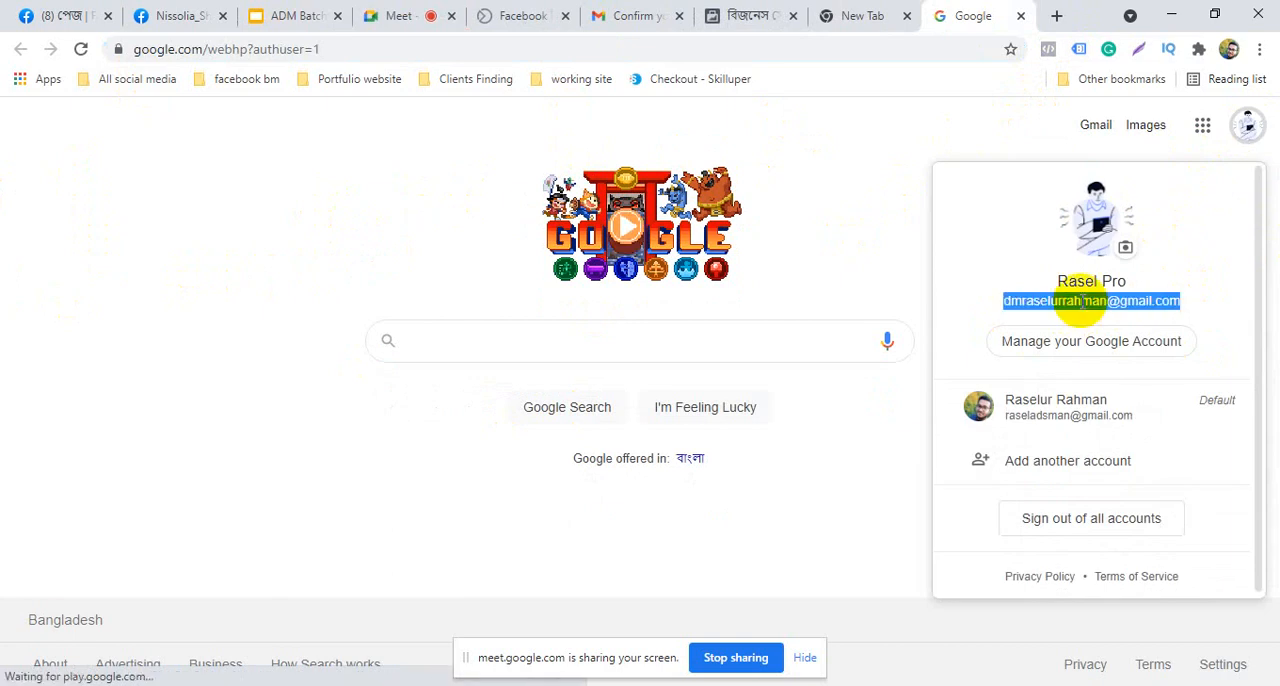
{"action": "right_click", "coordinate": [1080, 300]}
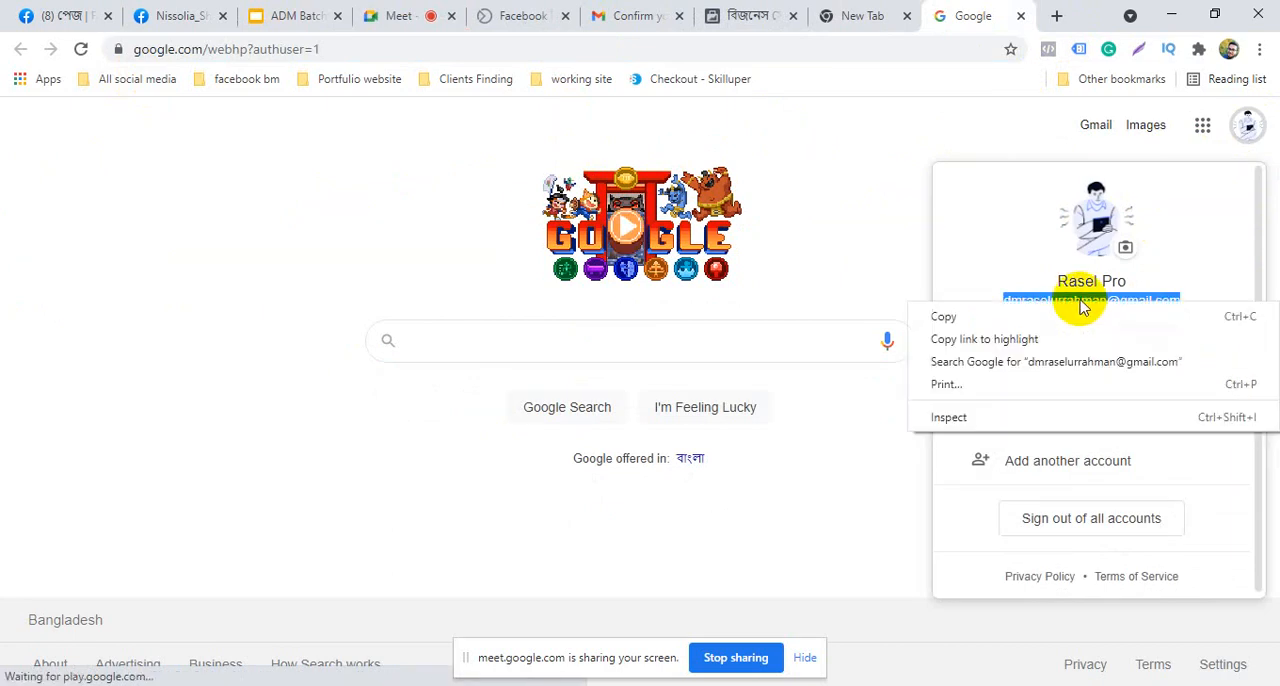
{"action": "left_click", "coordinate": [970, 316]}
Return to Business settings and translate the page from Bangla to English
{"action": "left_click", "coordinate": [870, 10]}
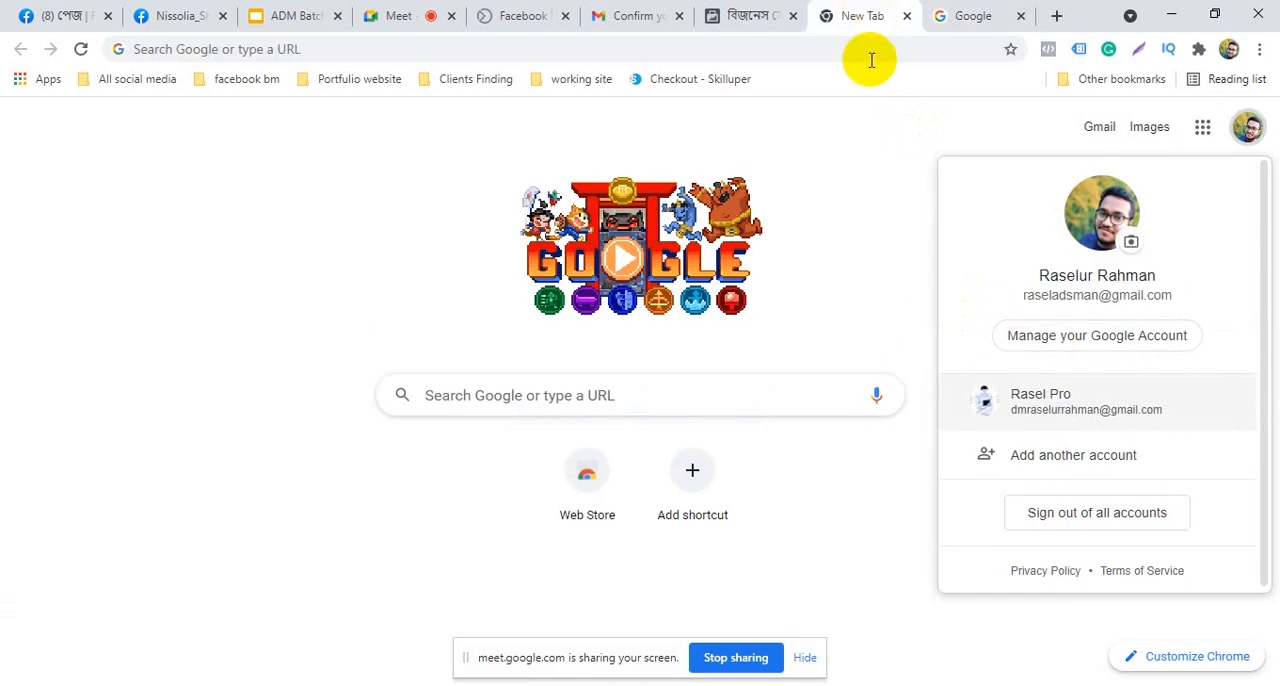
{"action": "left_click", "coordinate": [748, 12]}
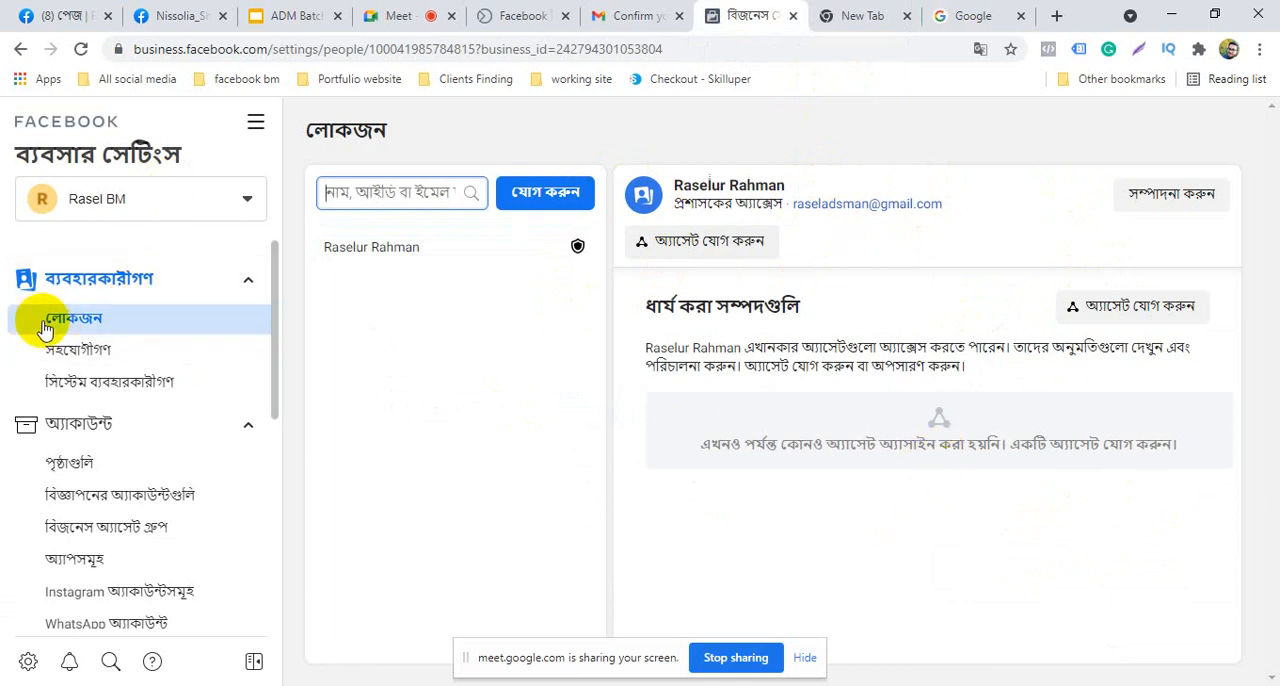
{"action": "left_click", "coordinate": [980, 48]}
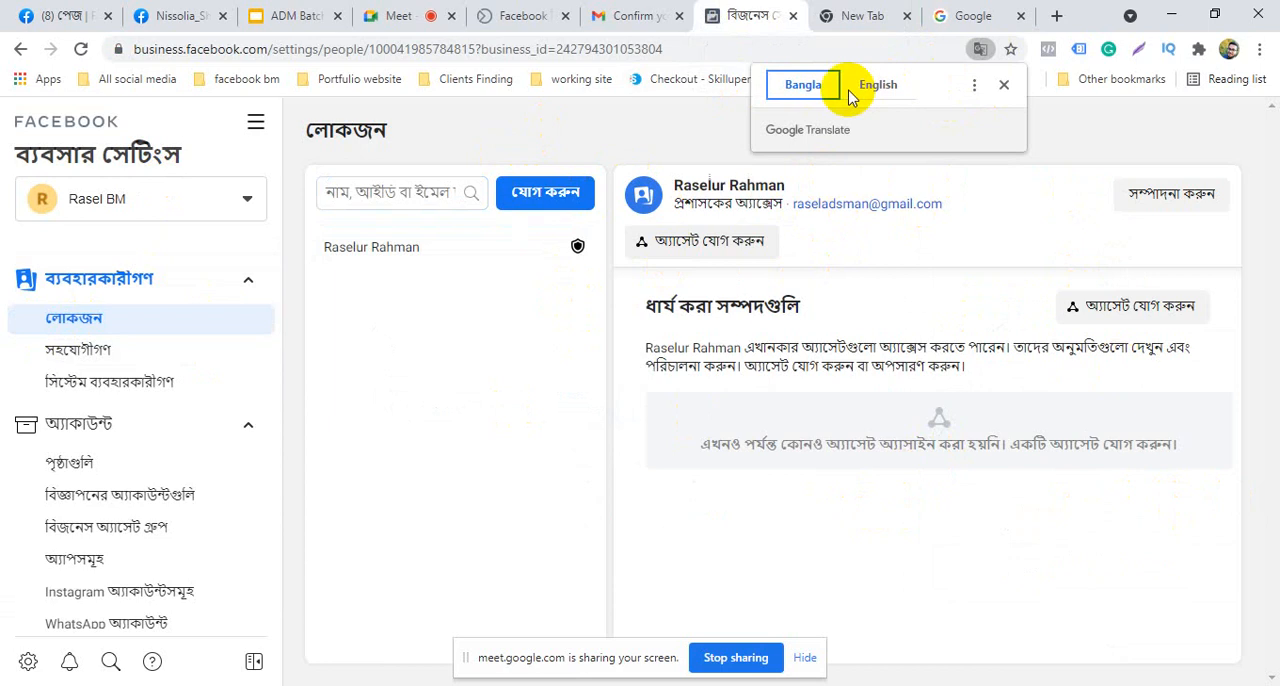
{"action": "left_click", "coordinate": [878, 84]}
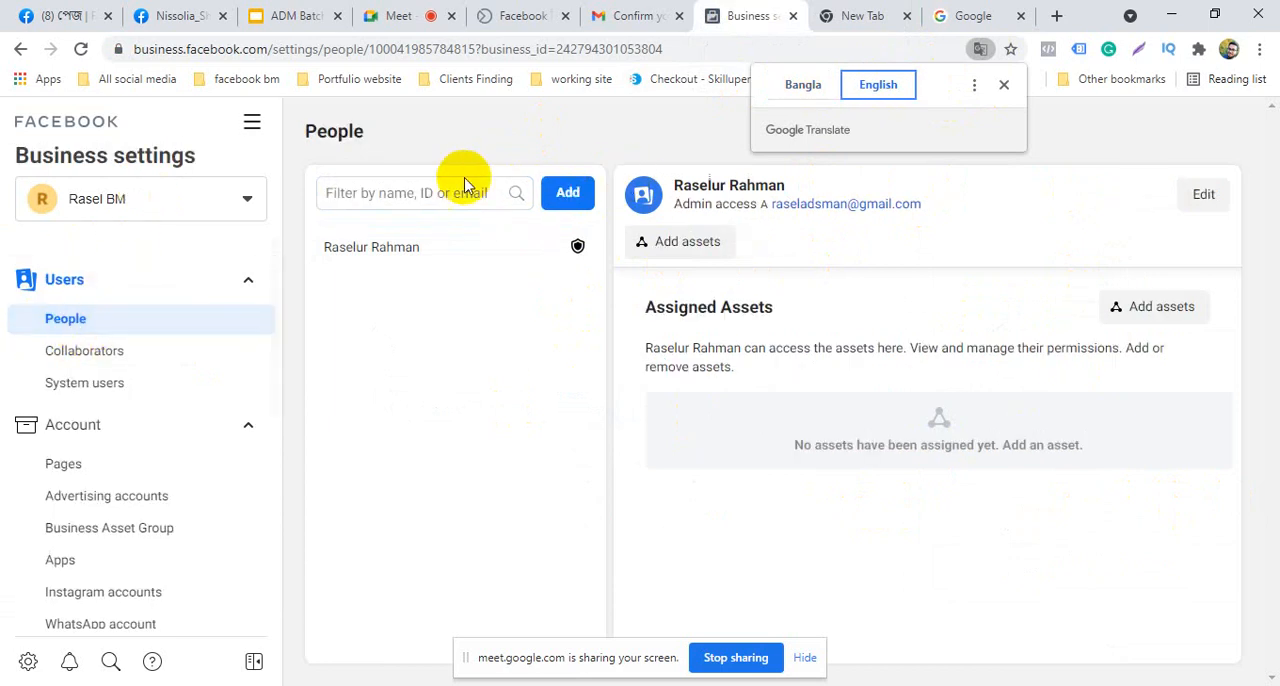
Filter the People list by the copied email address
{"action": "left_click", "coordinate": [438, 193]}
{"action": "right_click", "coordinate": [438, 198]}
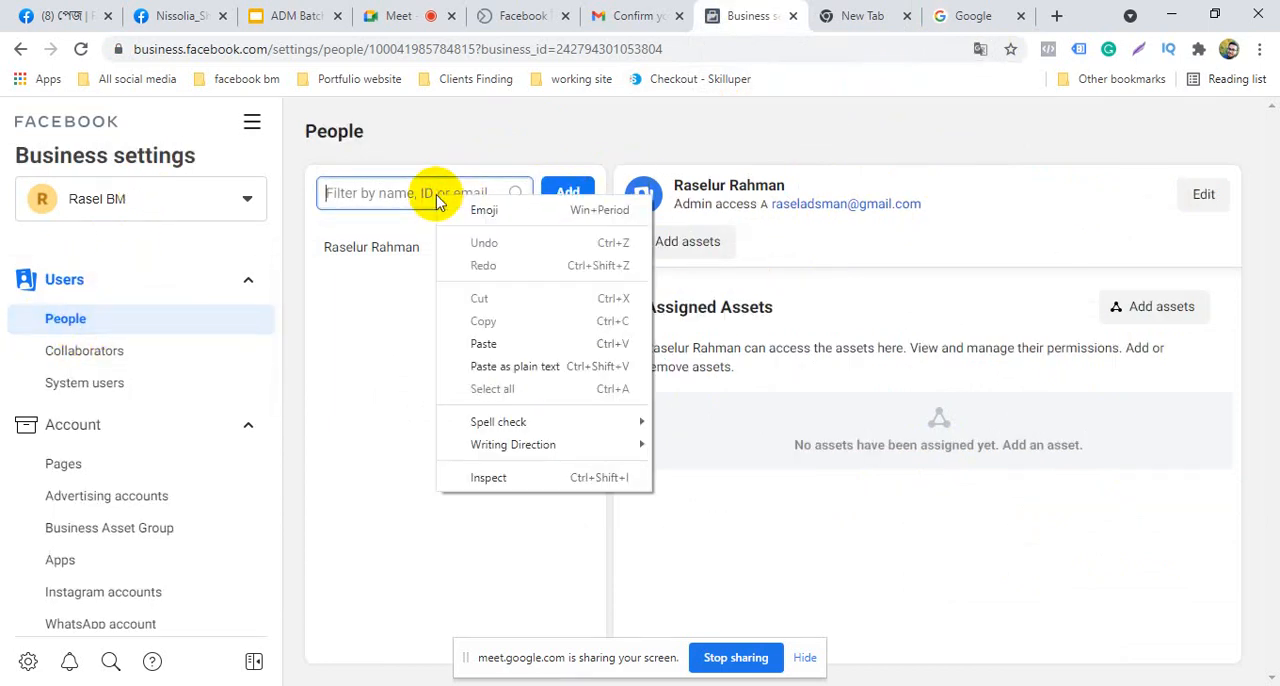
{"action": "left_click", "coordinate": [482, 343]}
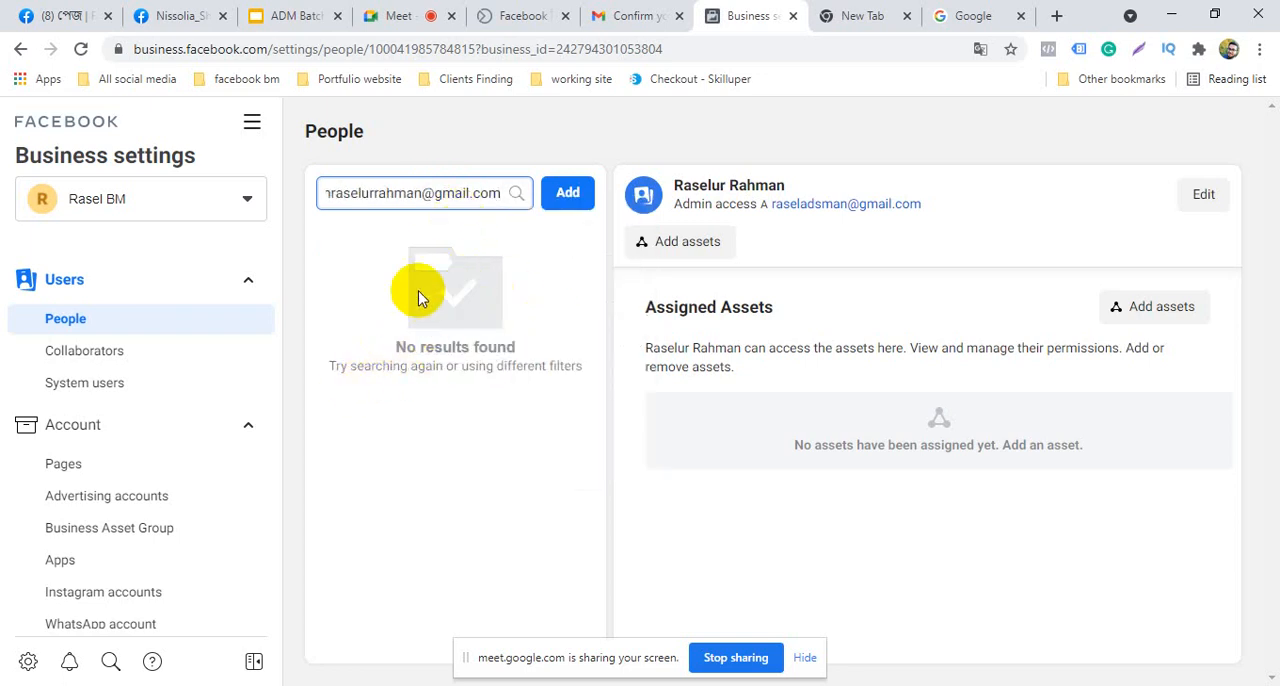
Try to start a people invitation with the copied email address, and dismiss the resulting message
{"action": "left_click", "coordinate": [572, 196]}
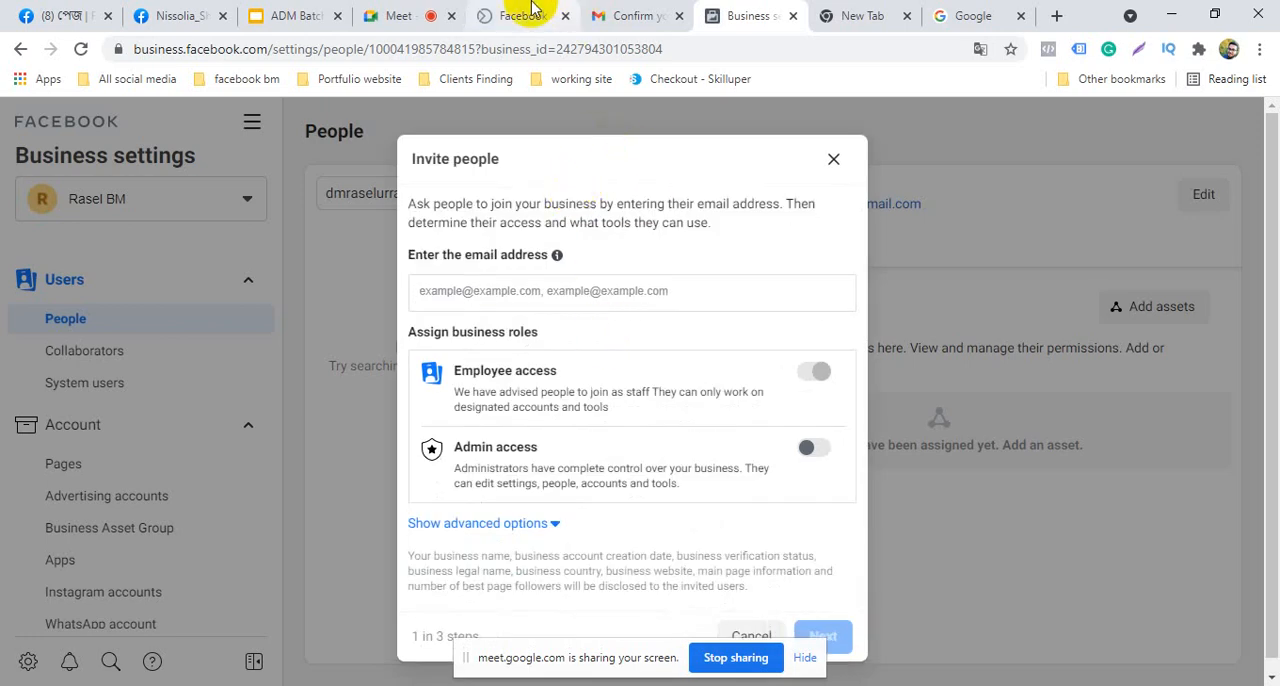
{"action": "right_click", "coordinate": [516, 291]}
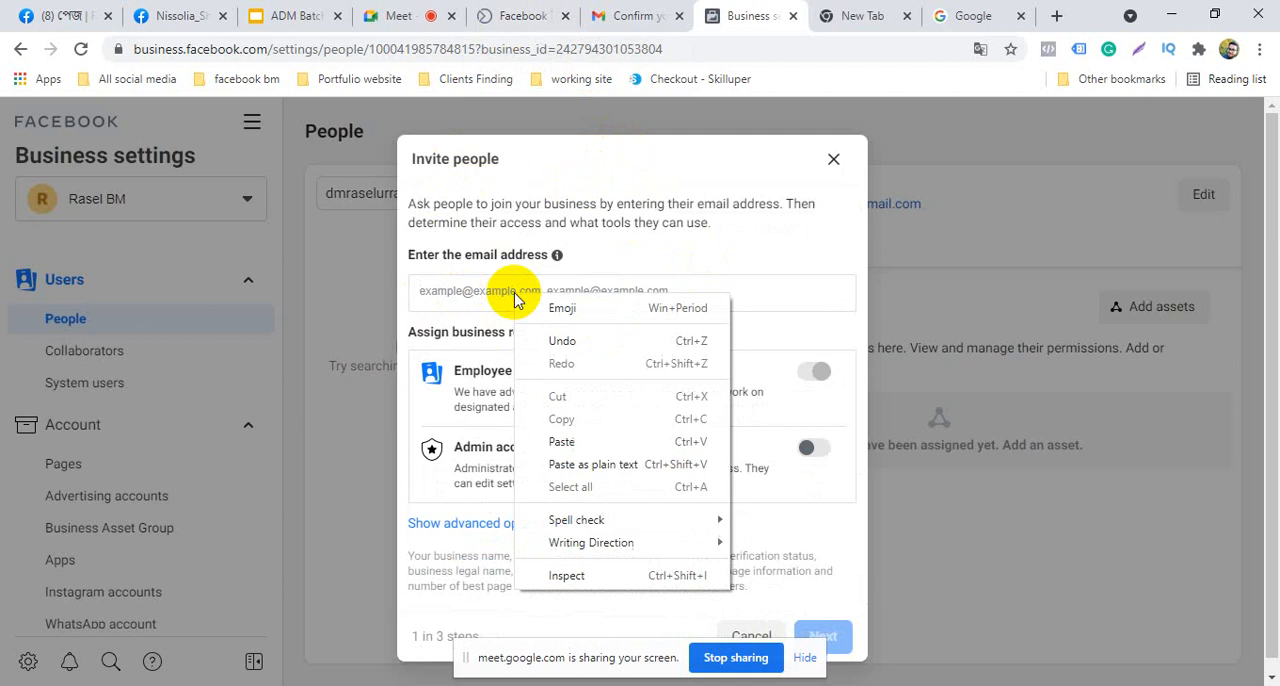
{"action": "left_click", "coordinate": [560, 435]}
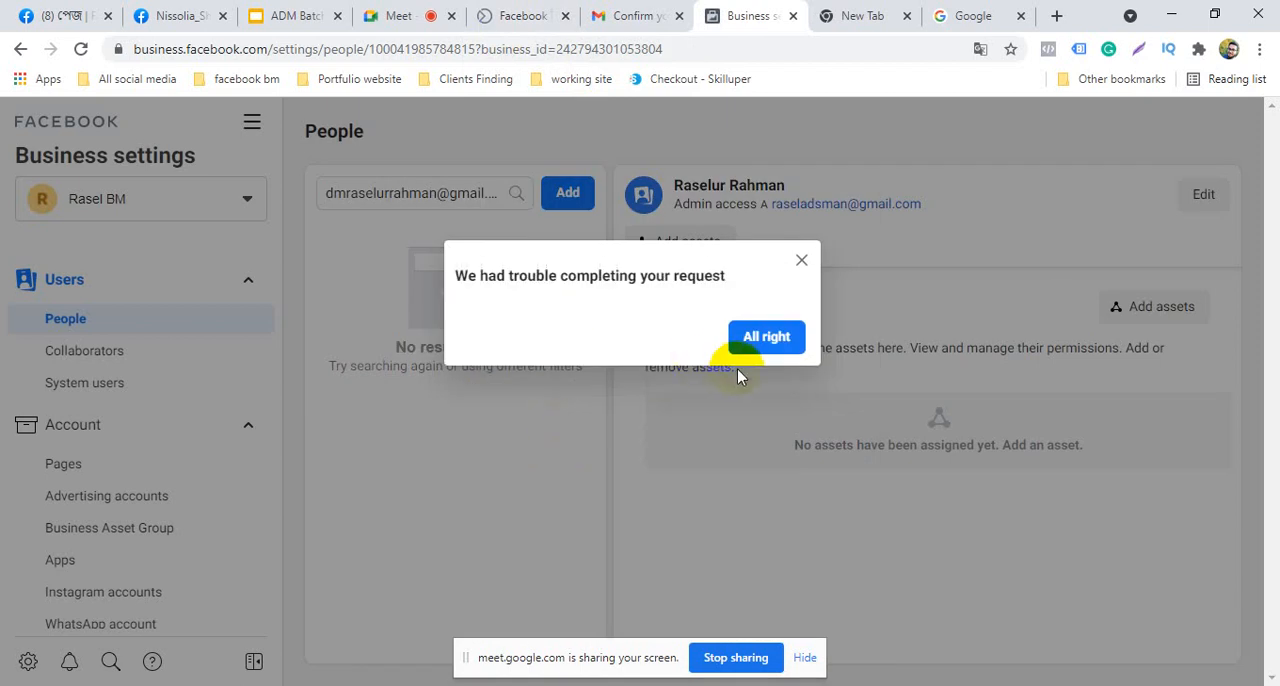
{"action": "left_click", "coordinate": [760, 350]}
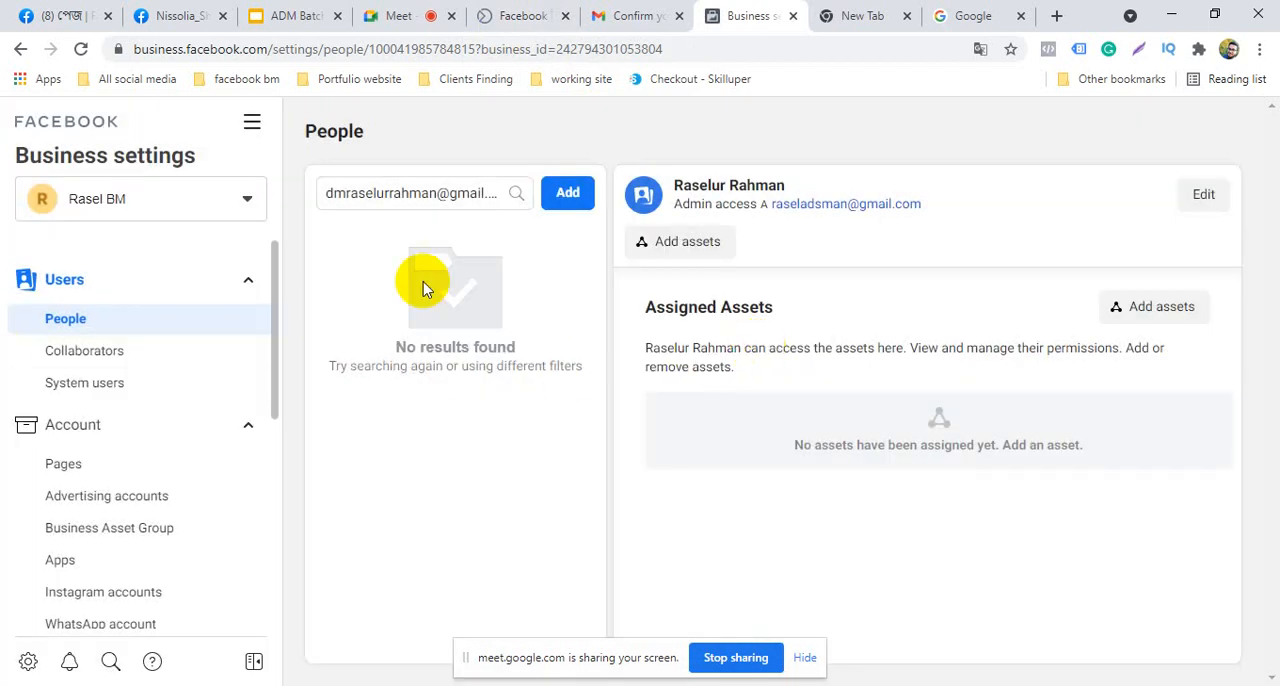
{"action": "left_click", "coordinate": [572, 195]}
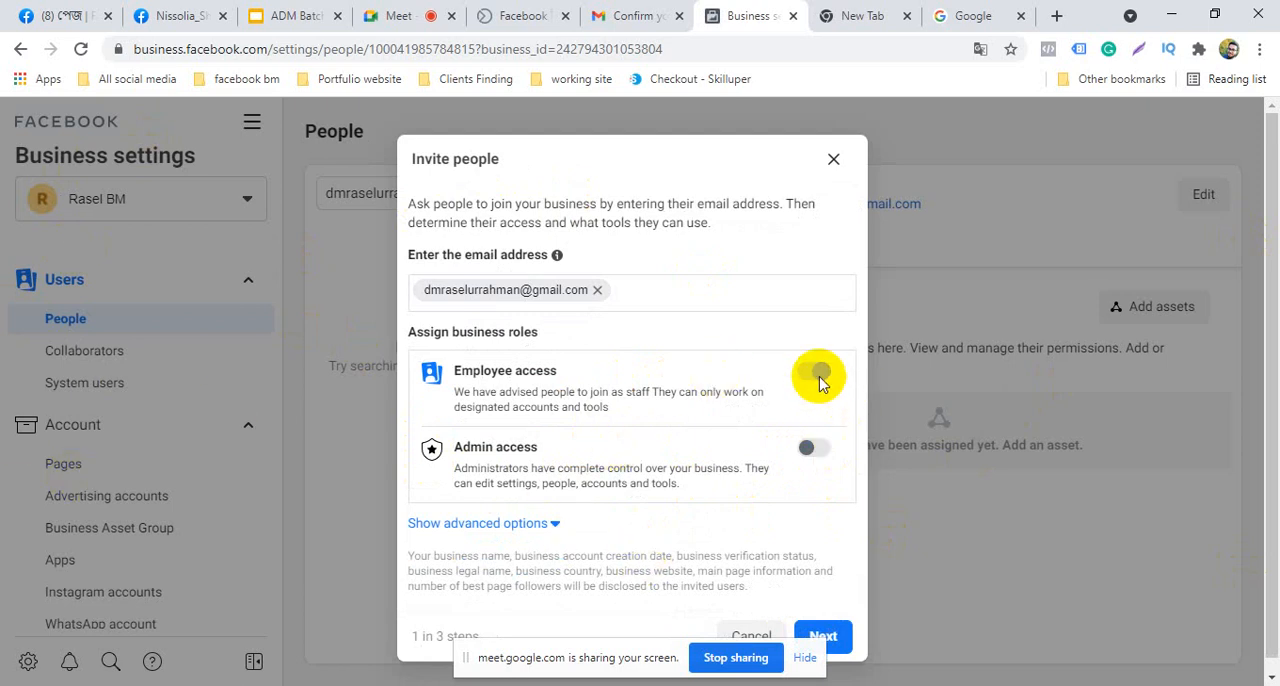
{"action": "left_click", "coordinate": [810, 448]}
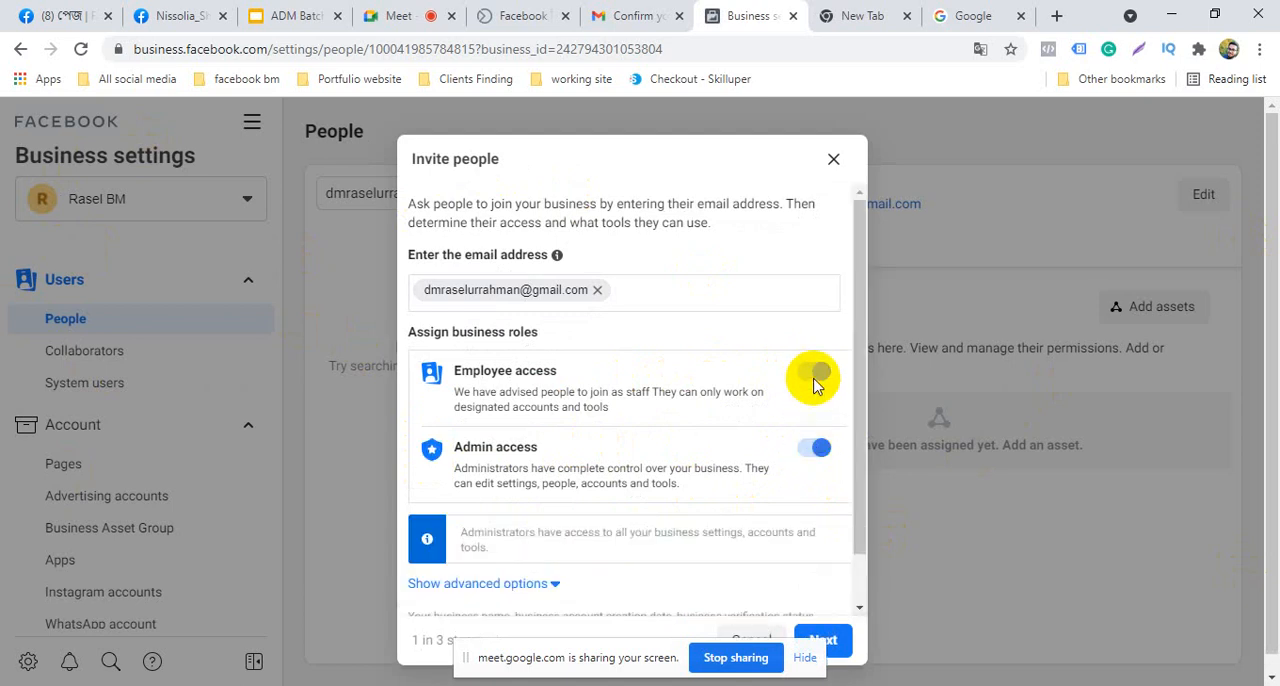
{"action": "left_click", "coordinate": [812, 448]}
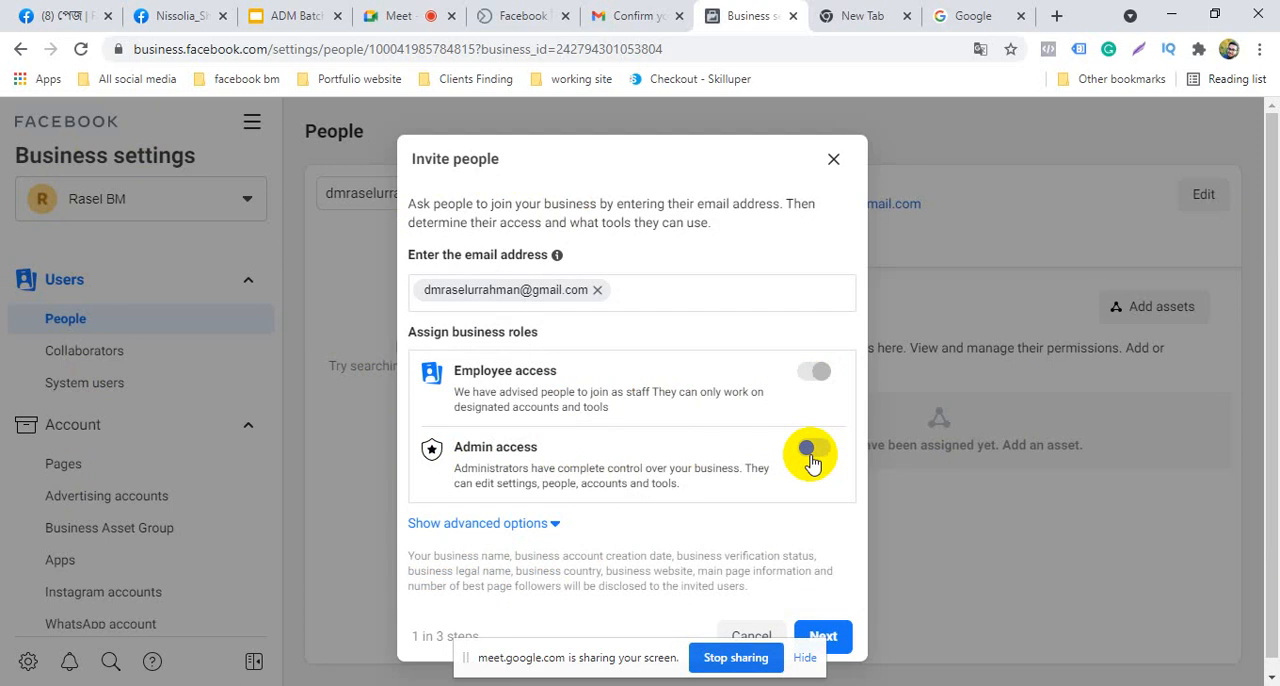
{"action": "left_click", "coordinate": [806, 455]}
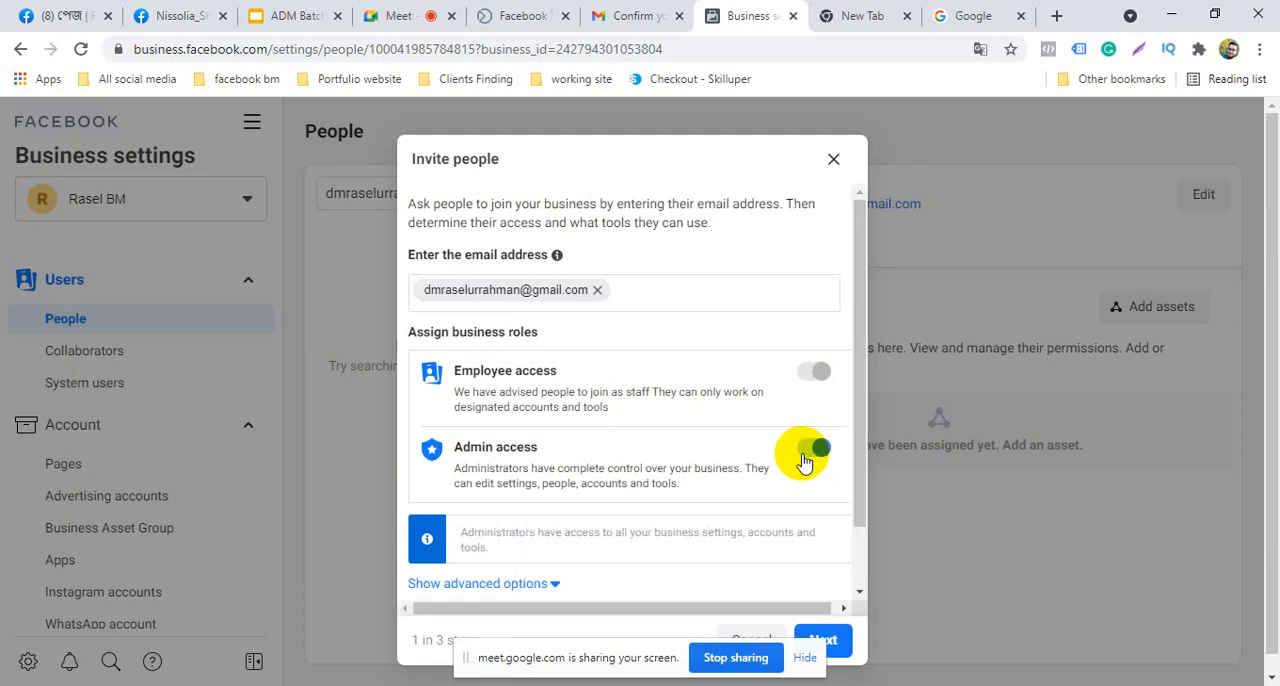
{"action": "scroll", "coordinate": [805, 455], "scroll_direction": "down", "scroll_amount": 1}
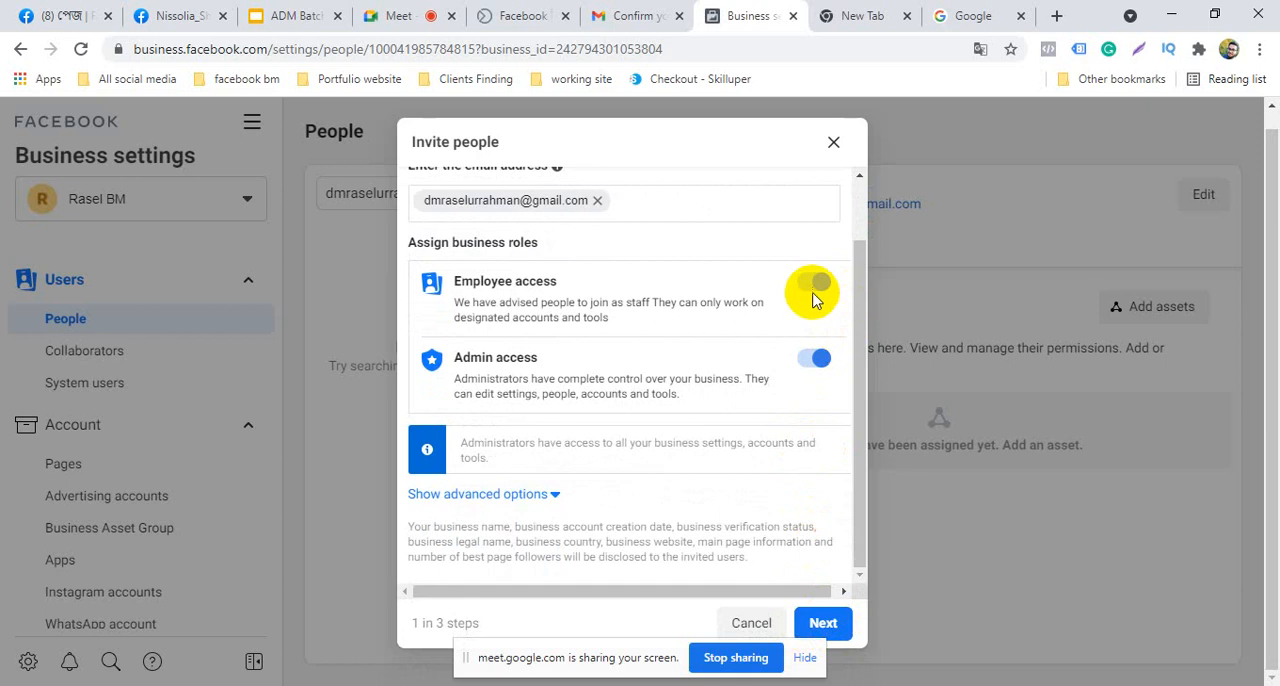
{"action": "left_click", "coordinate": [820, 362]}
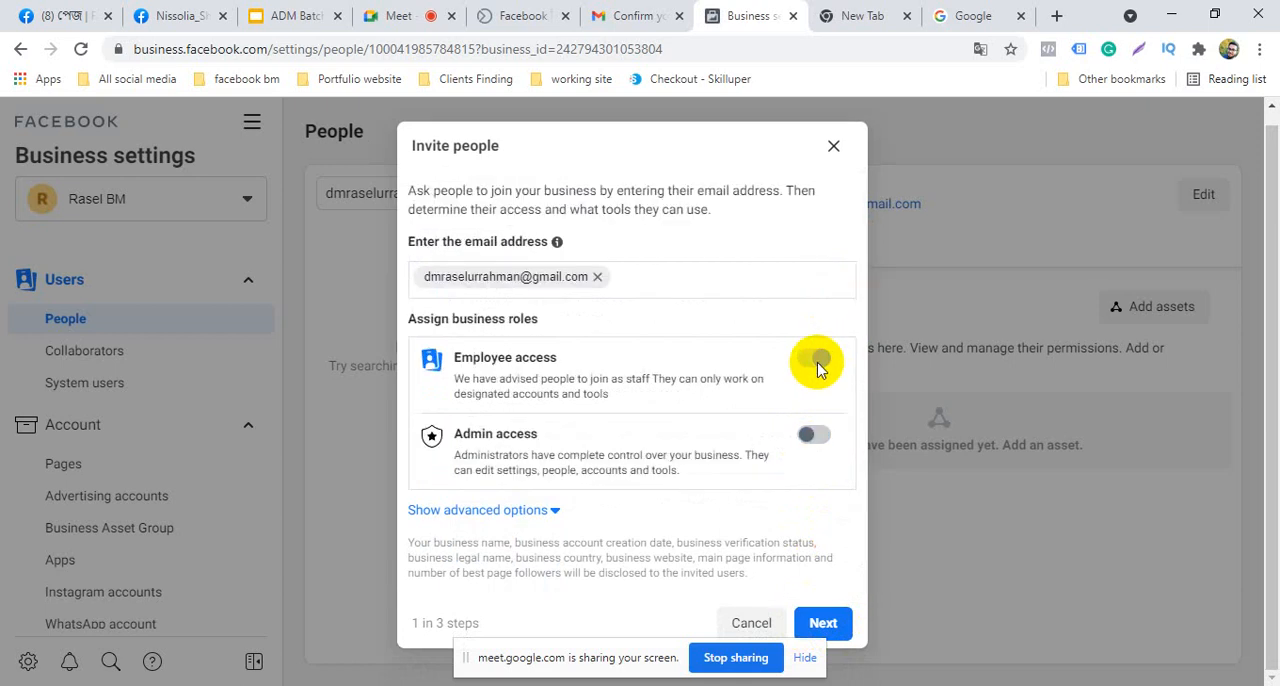
{"action": "left_click", "coordinate": [815, 434]}
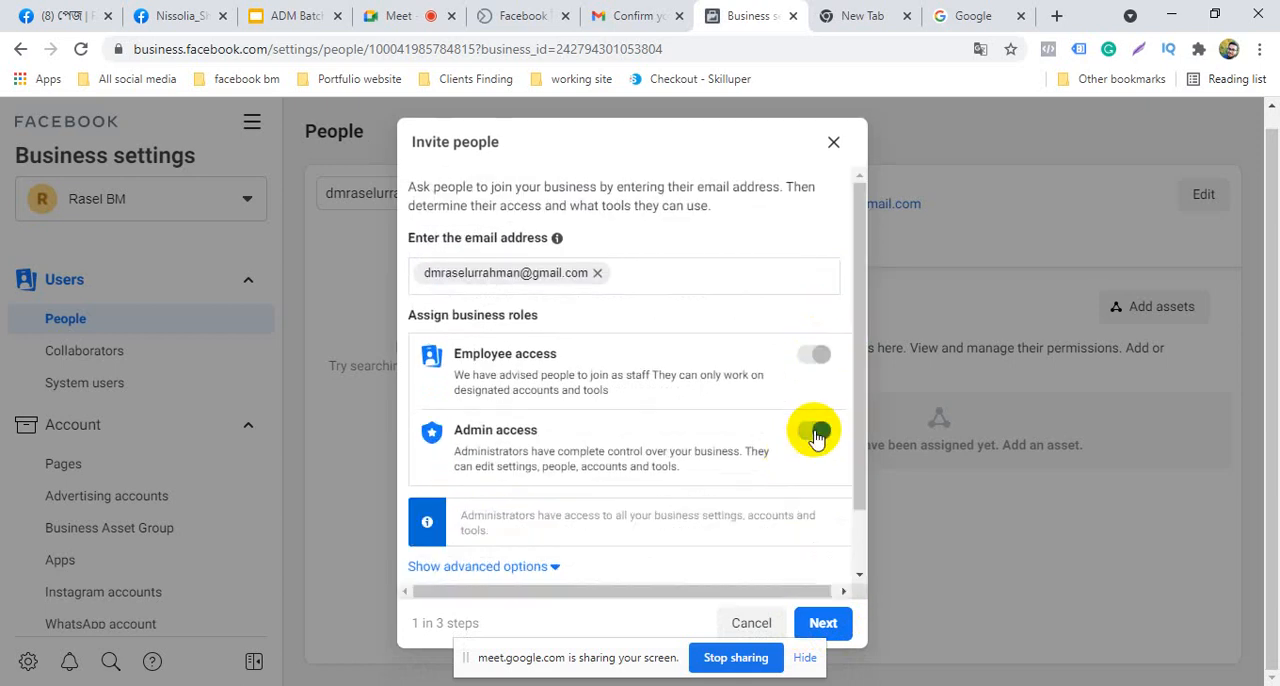
{"action": "scroll", "coordinate": [800, 515], "scroll_direction": "down", "scroll_amount": 2}
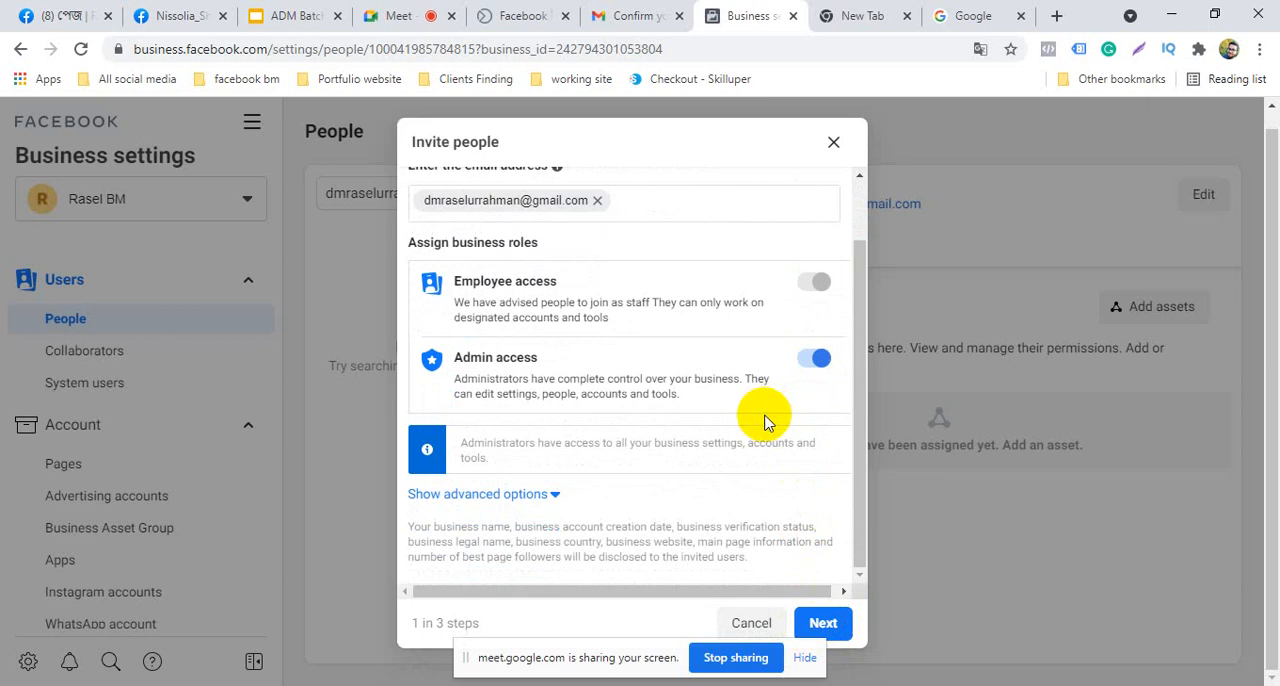
Send the admin invitation without assigning any assets and finish the invitation dialog
{"action": "left_click", "coordinate": [822, 623]}
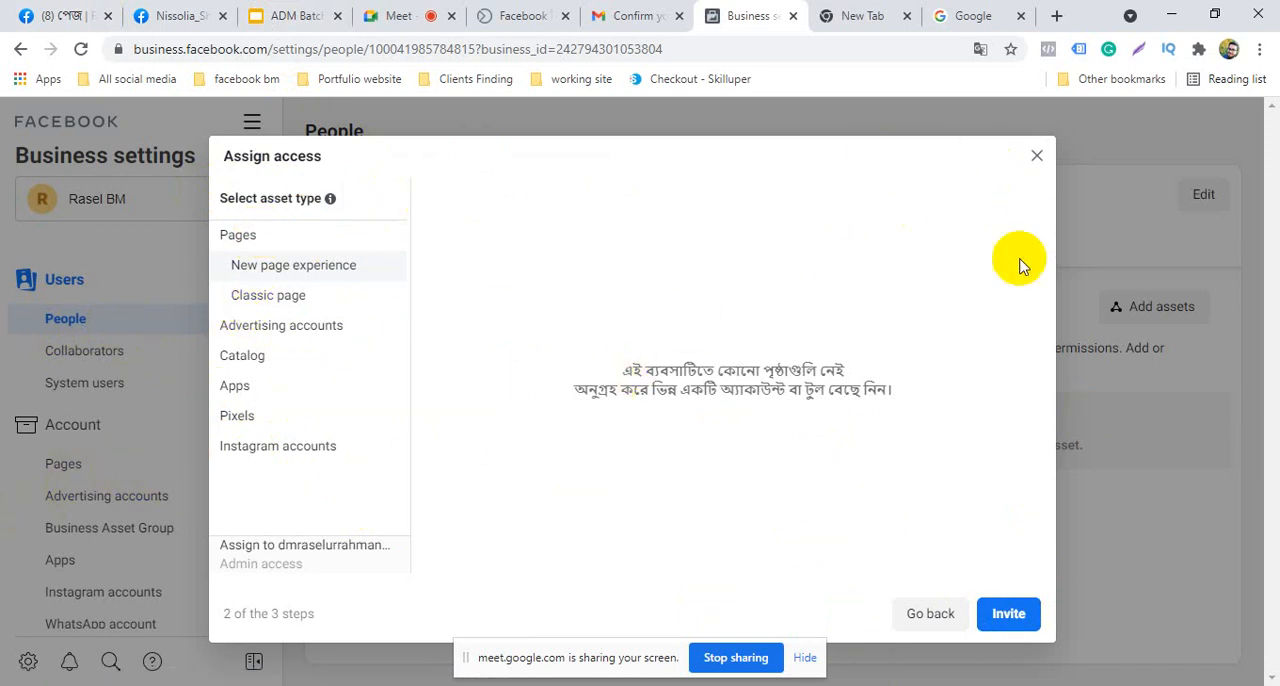
{"action": "left_click", "coordinate": [1010, 613]}
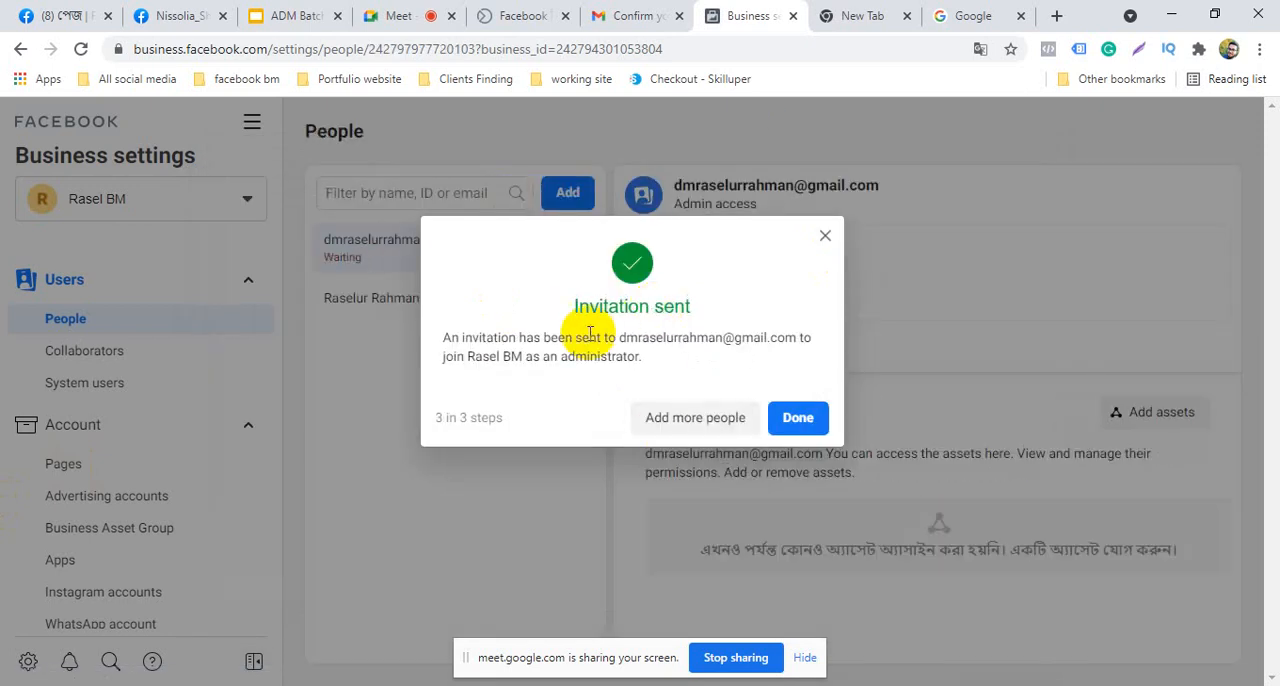
{"action": "left_click", "coordinate": [798, 418]}
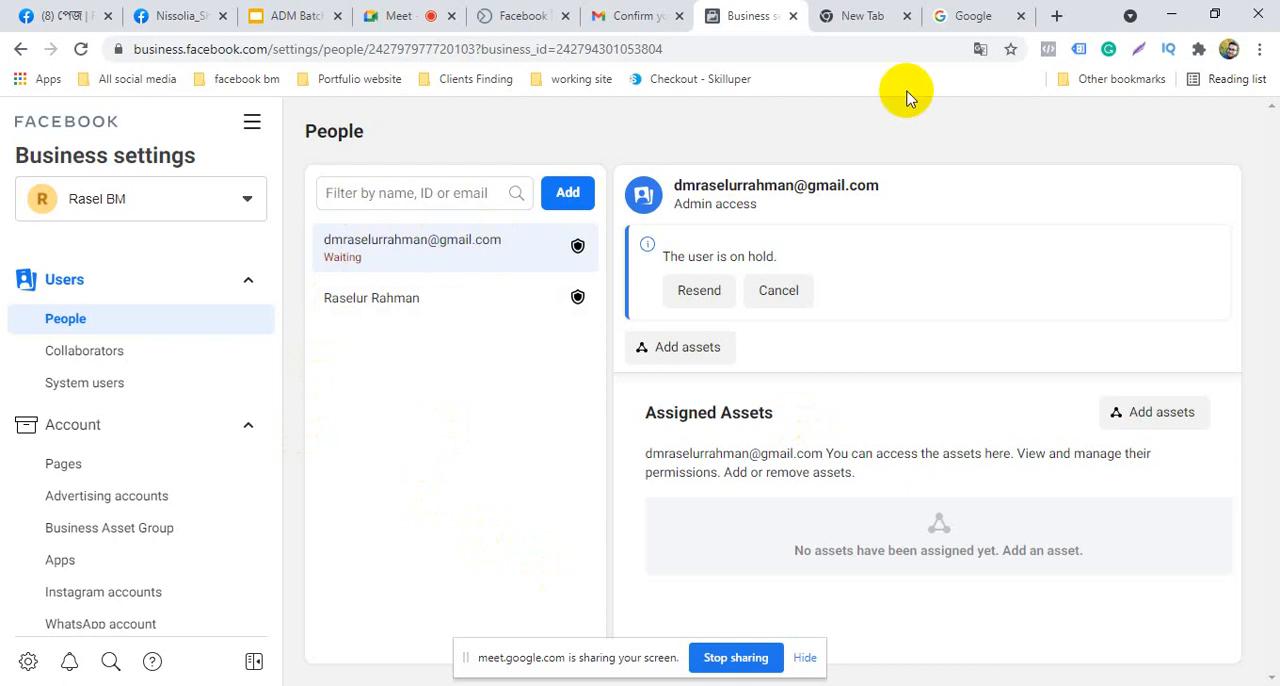
Close the leftover new tab and open Gmail for the second Google account
{"action": "left_click", "coordinate": [950, 12]}
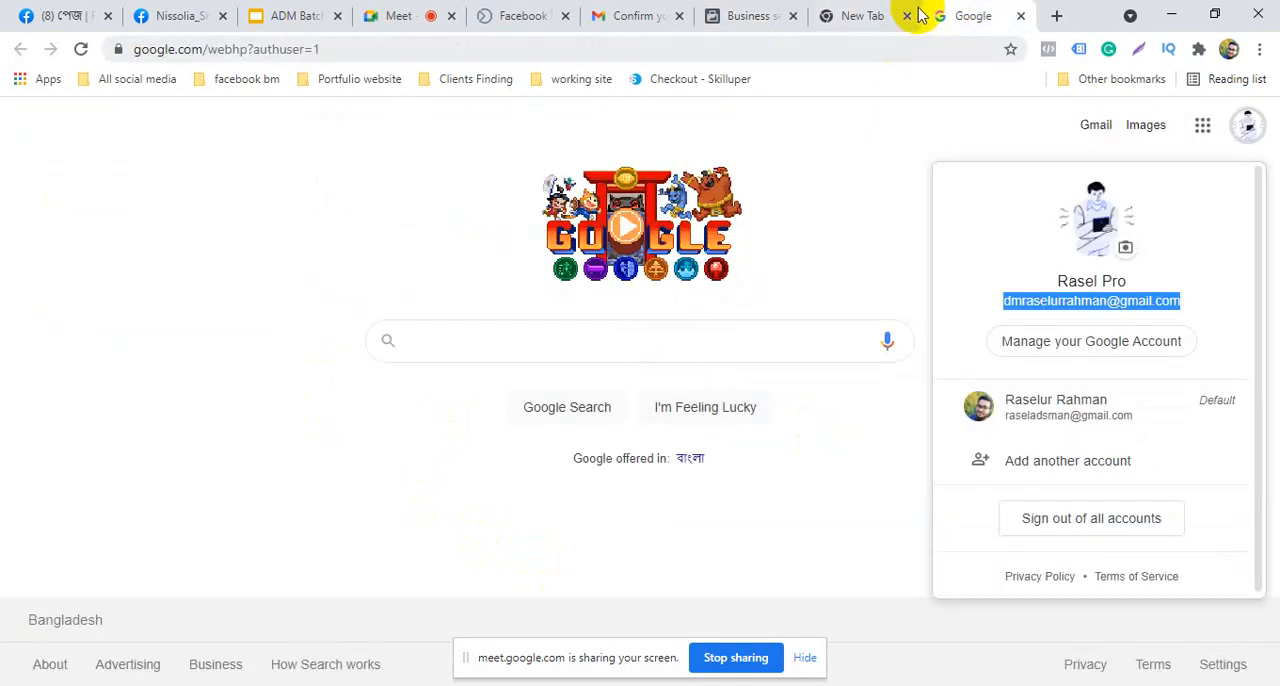
{"action": "left_click", "coordinate": [849, 14]}
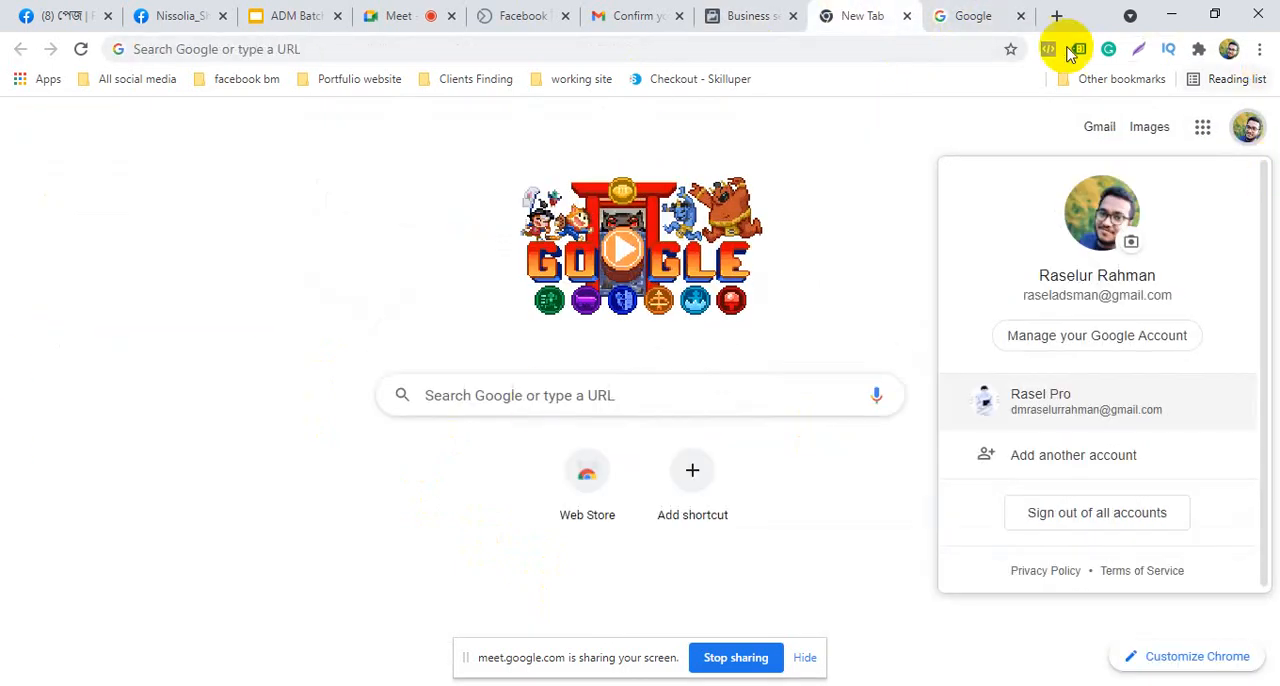
{"action": "left_click", "coordinate": [905, 16]}
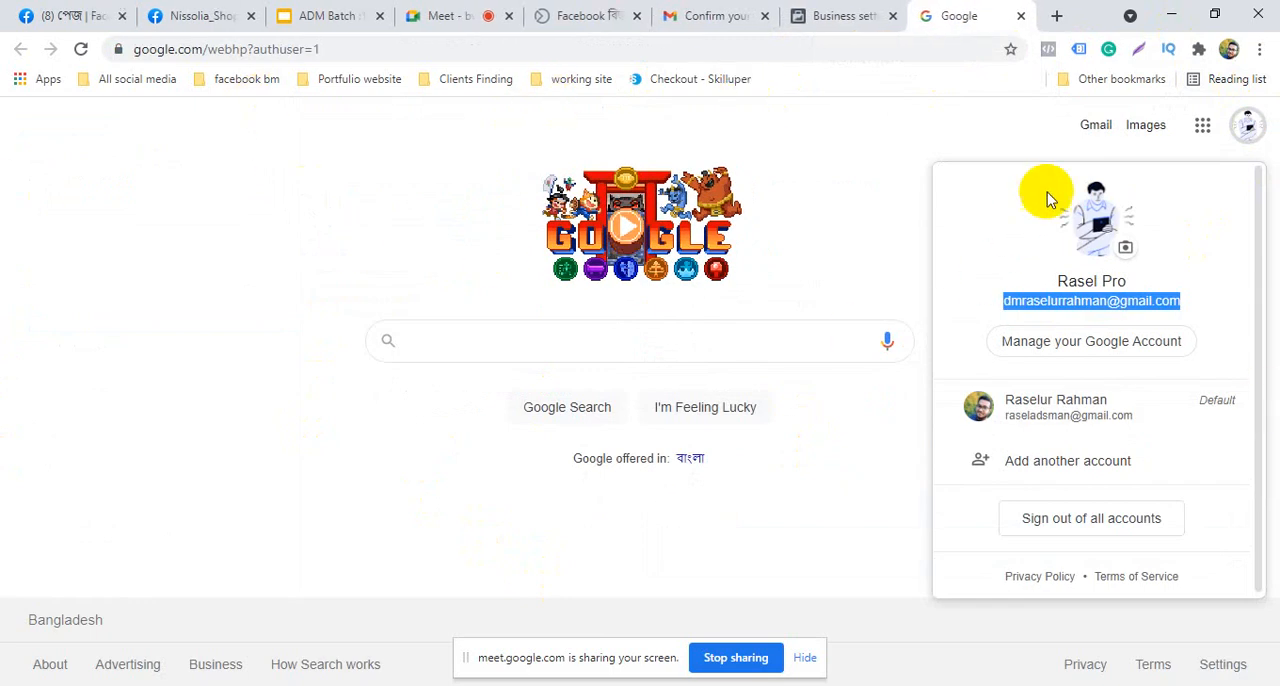
{"action": "left_click", "coordinate": [1095, 126]}
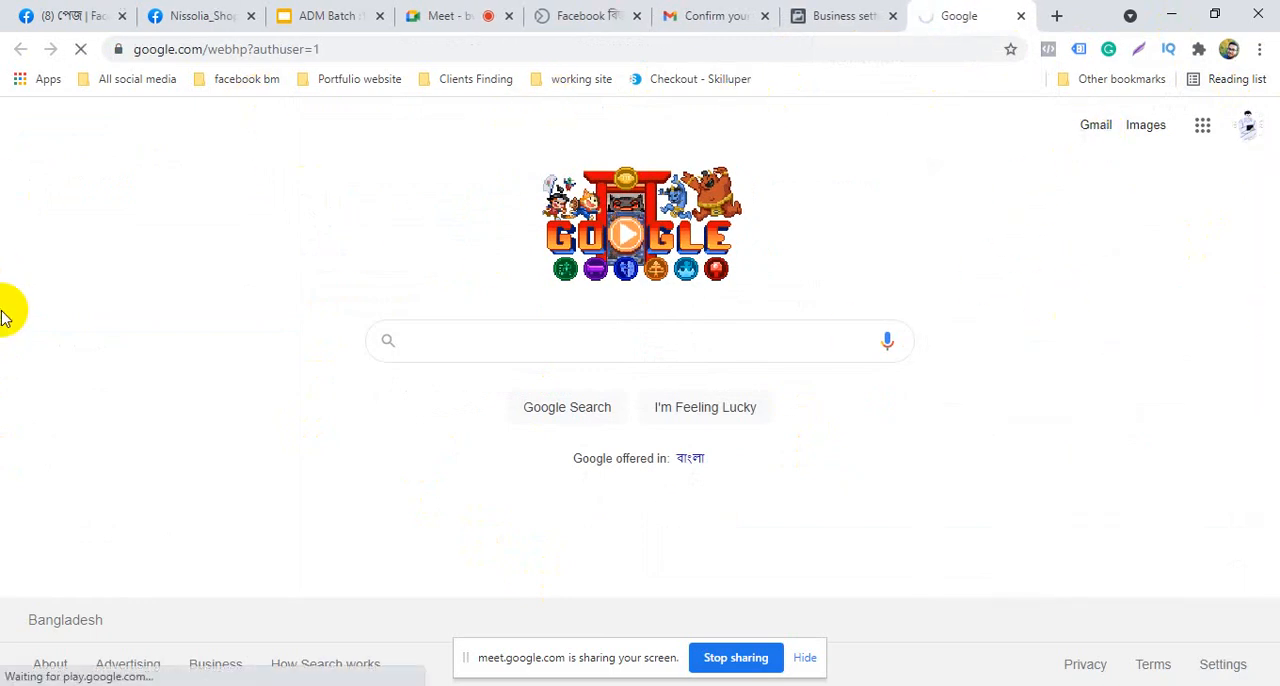
Return to Business settings and view the People section followed by the Pages section
{"action": "left_click", "coordinate": [837, 20]}
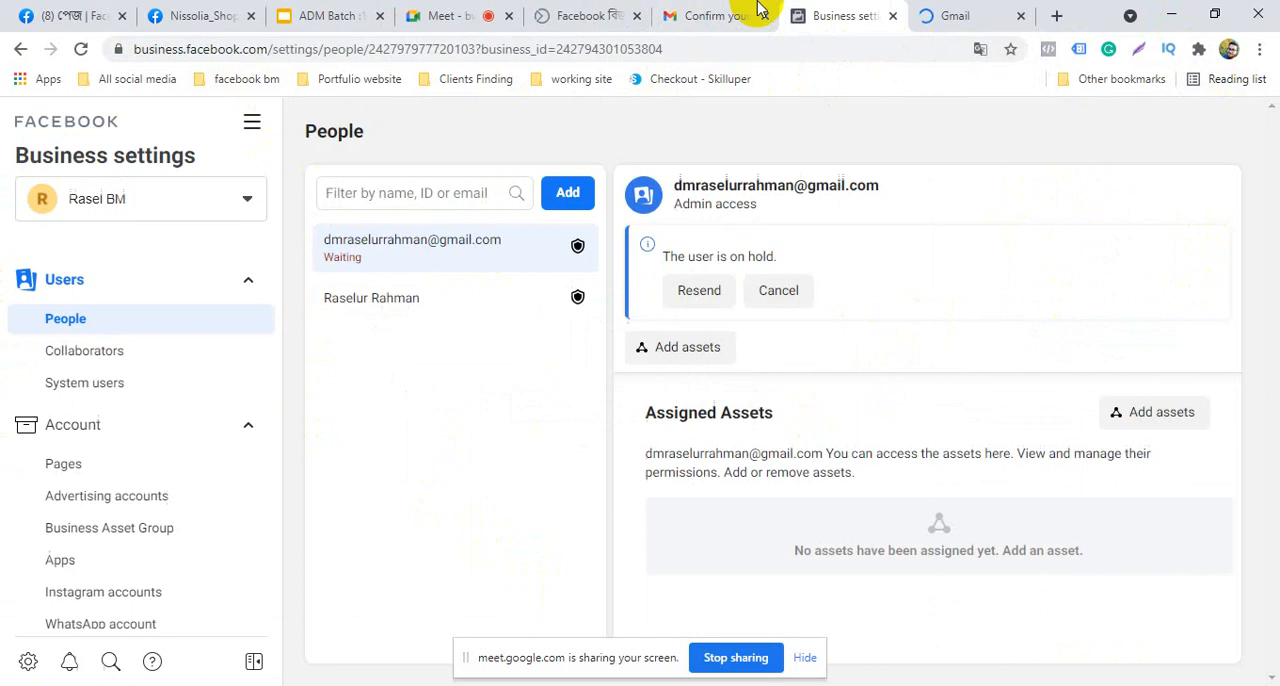
{"action": "left_click", "coordinate": [66, 320]}
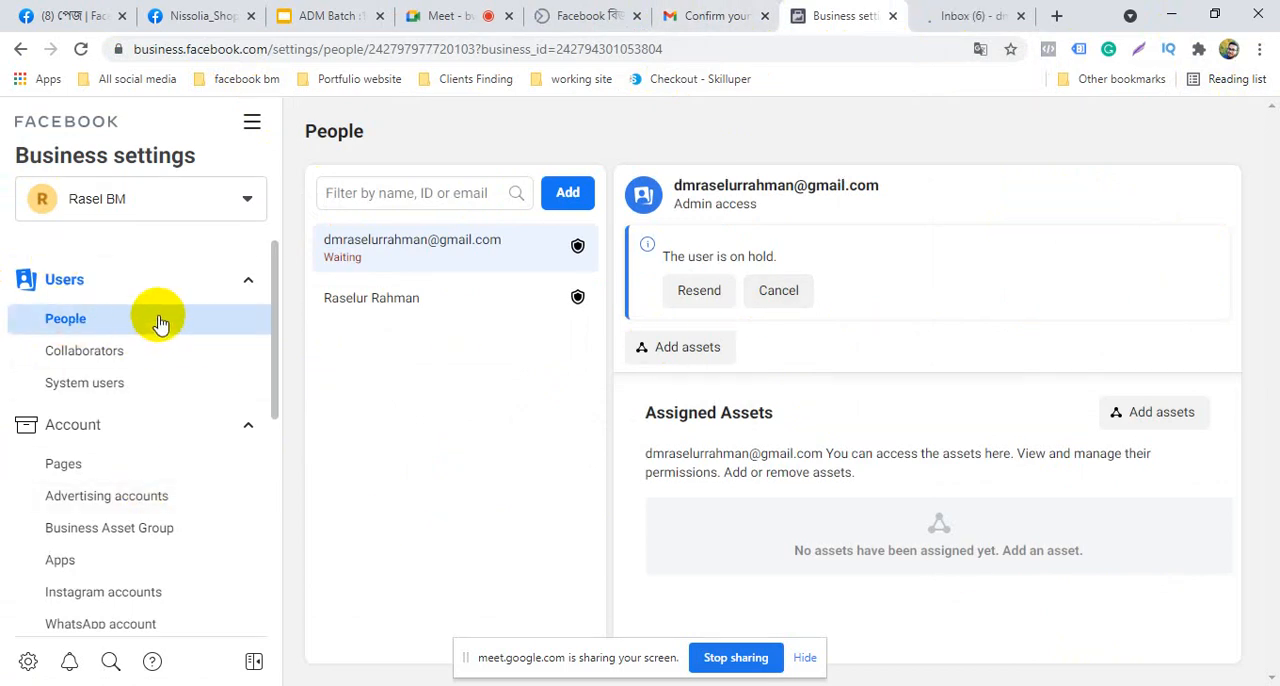
{"action": "left_click", "coordinate": [150, 476]}
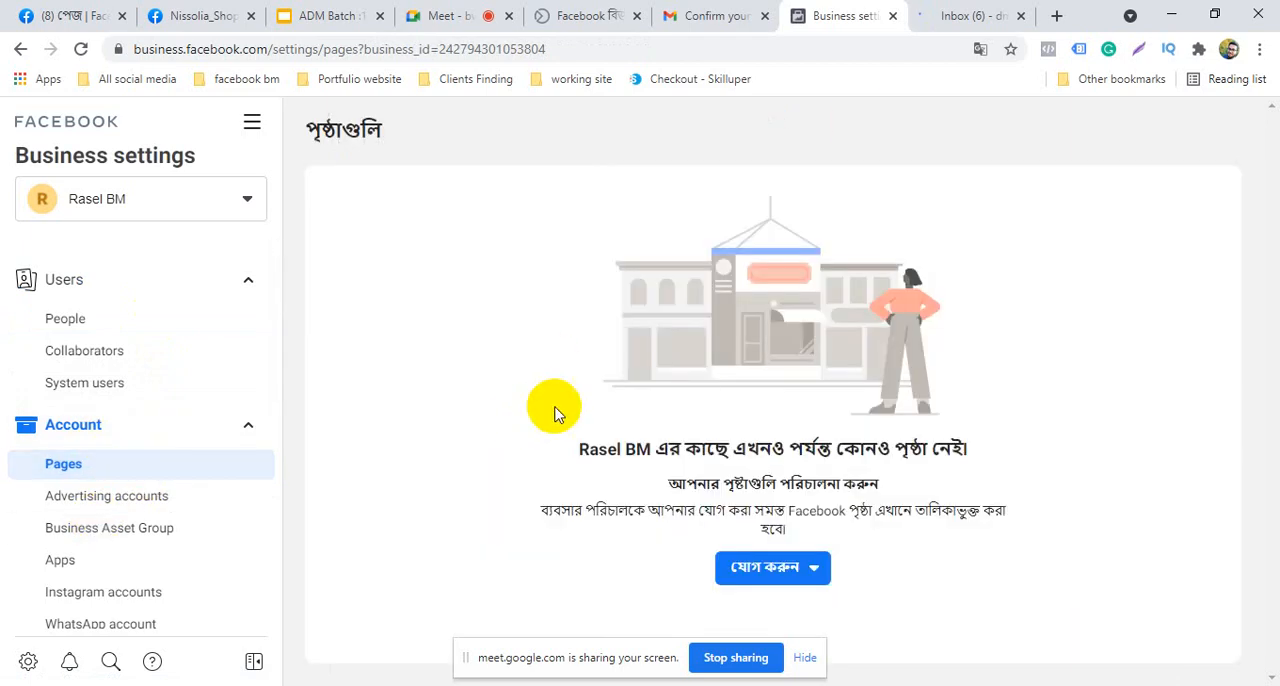
Start adding an already owned Facebook page to the business from the Pages section
{"action": "left_click", "coordinate": [774, 553]}
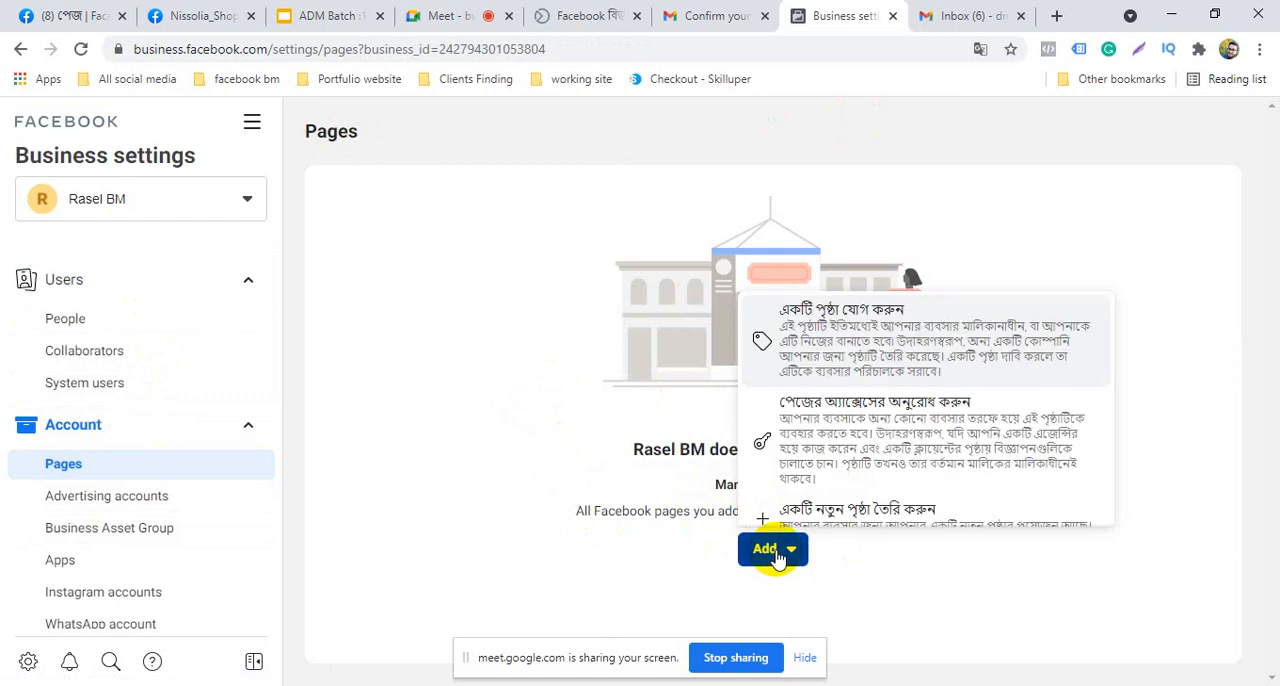
{"action": "left_click", "coordinate": [840, 325]}
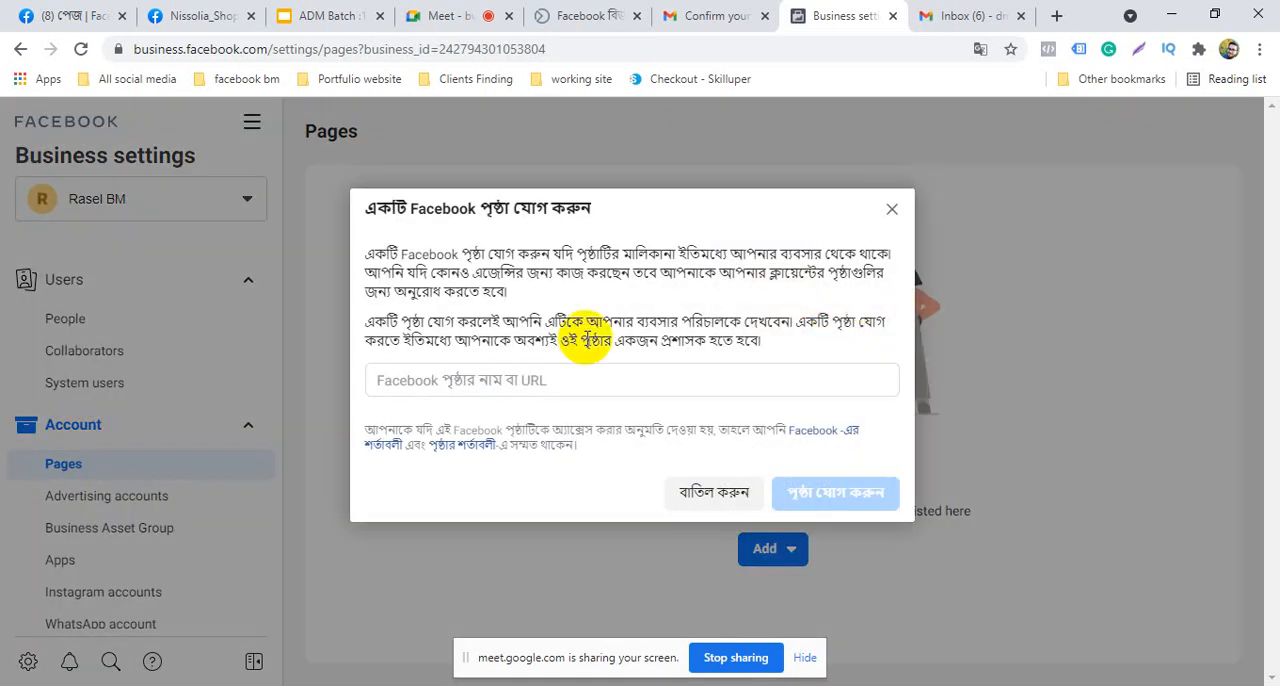
{"action": "left_click", "coordinate": [571, 380]}
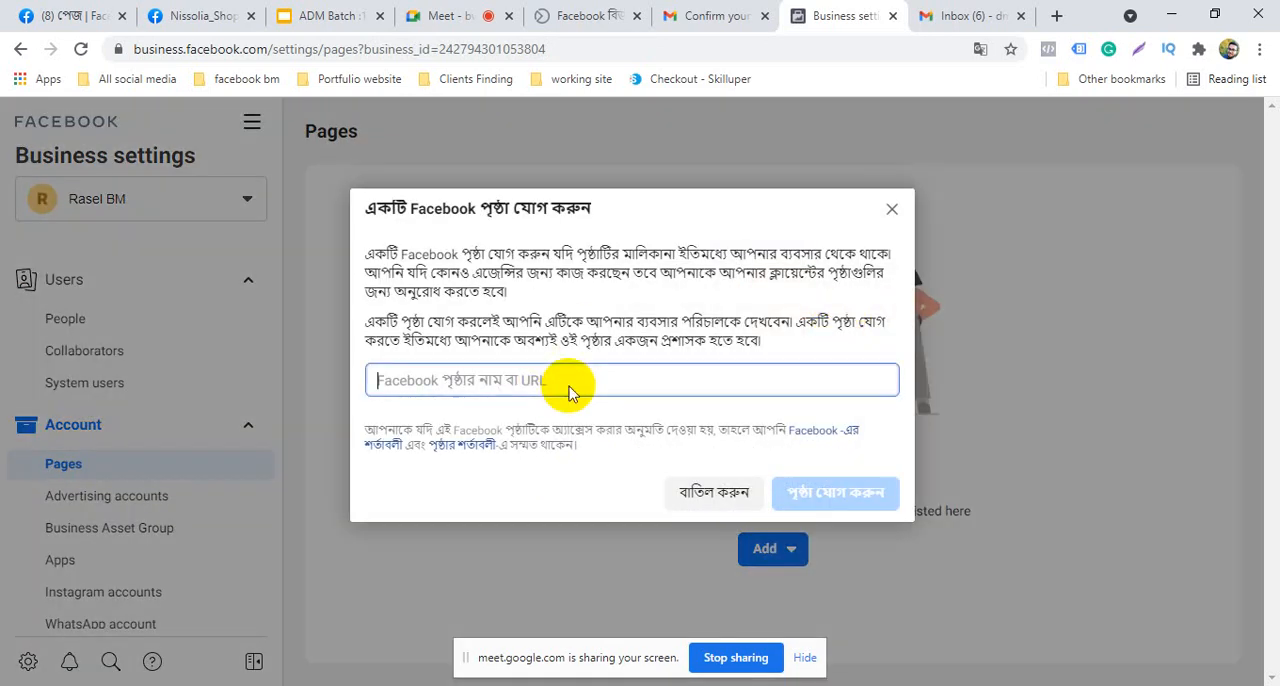
Open the Online earning page from Facebook's list of managed pages in a new tab and dismiss the translation prompt
{"action": "left_click", "coordinate": [62, 8]}
{"action": "left_click", "coordinate": [210, 10]}
{"action": "left_click", "coordinate": [52, 8]}
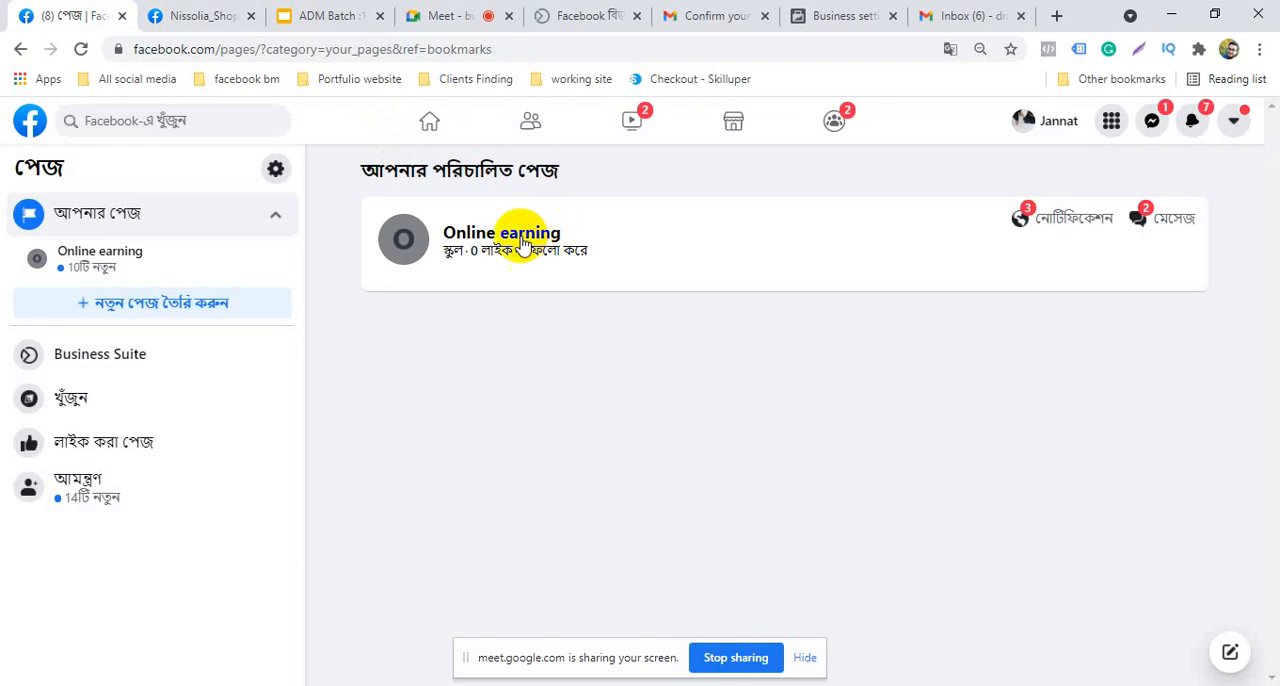
{"action": "right_click", "coordinate": [531, 238]}
{"action": "left_click", "coordinate": [600, 249]}
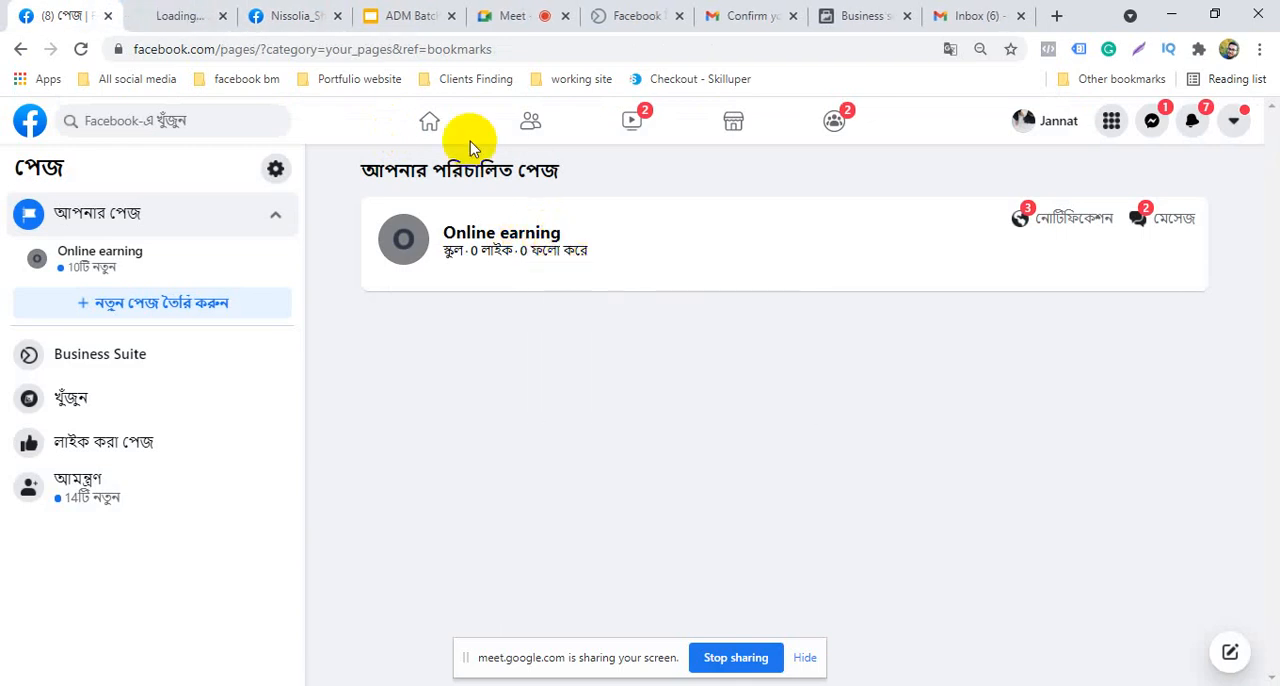
{"action": "left_click", "coordinate": [165, 12]}
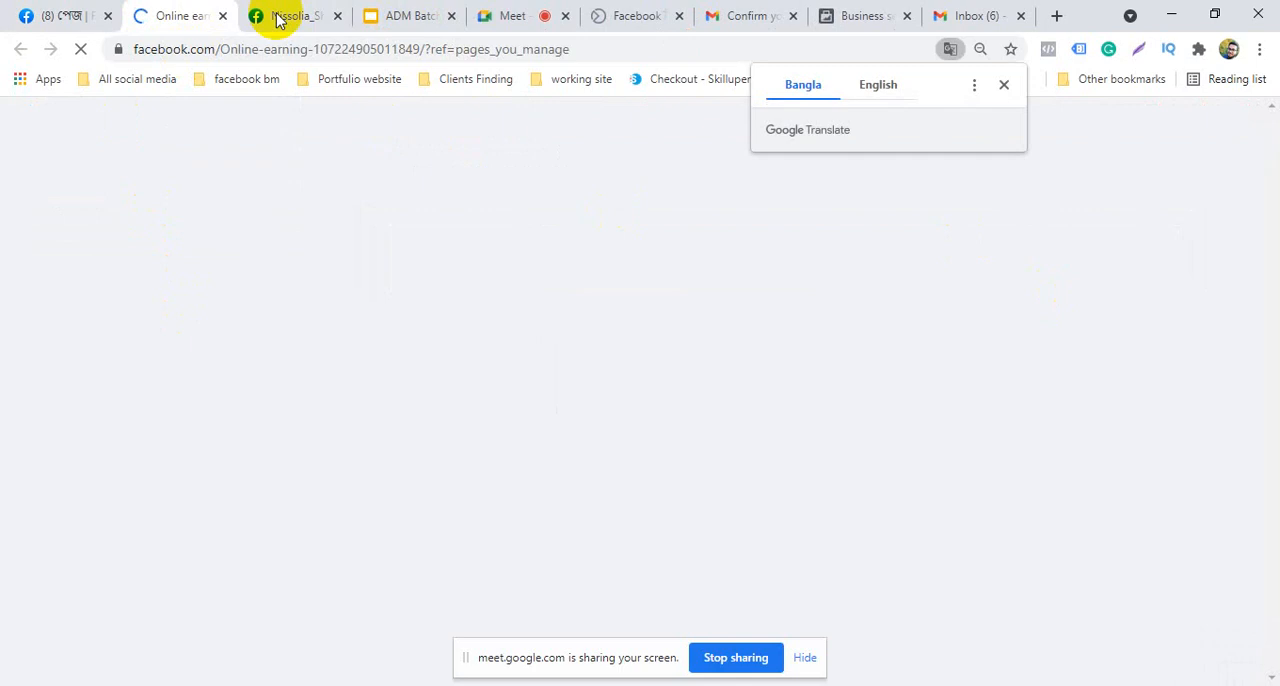
{"action": "left_click", "coordinate": [1009, 90]}
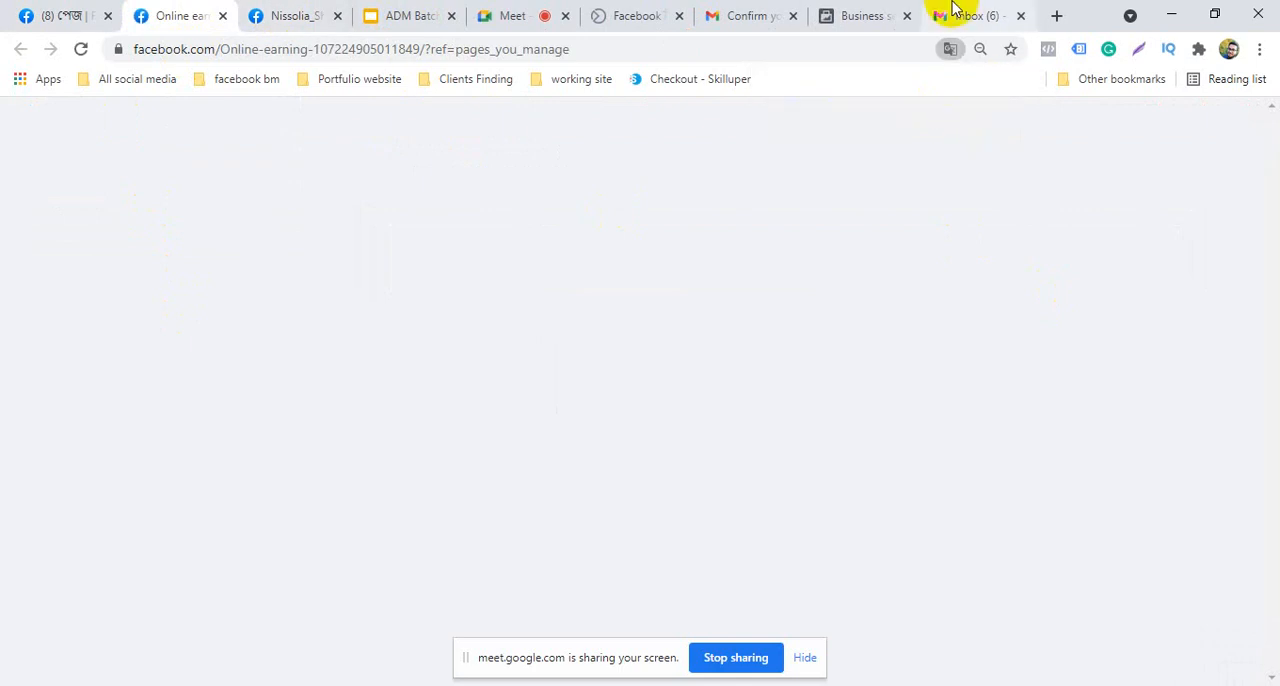
Check the Social mail in the second Gmail account for the business invitation and return to Business settings
{"action": "left_click", "coordinate": [955, 15]}
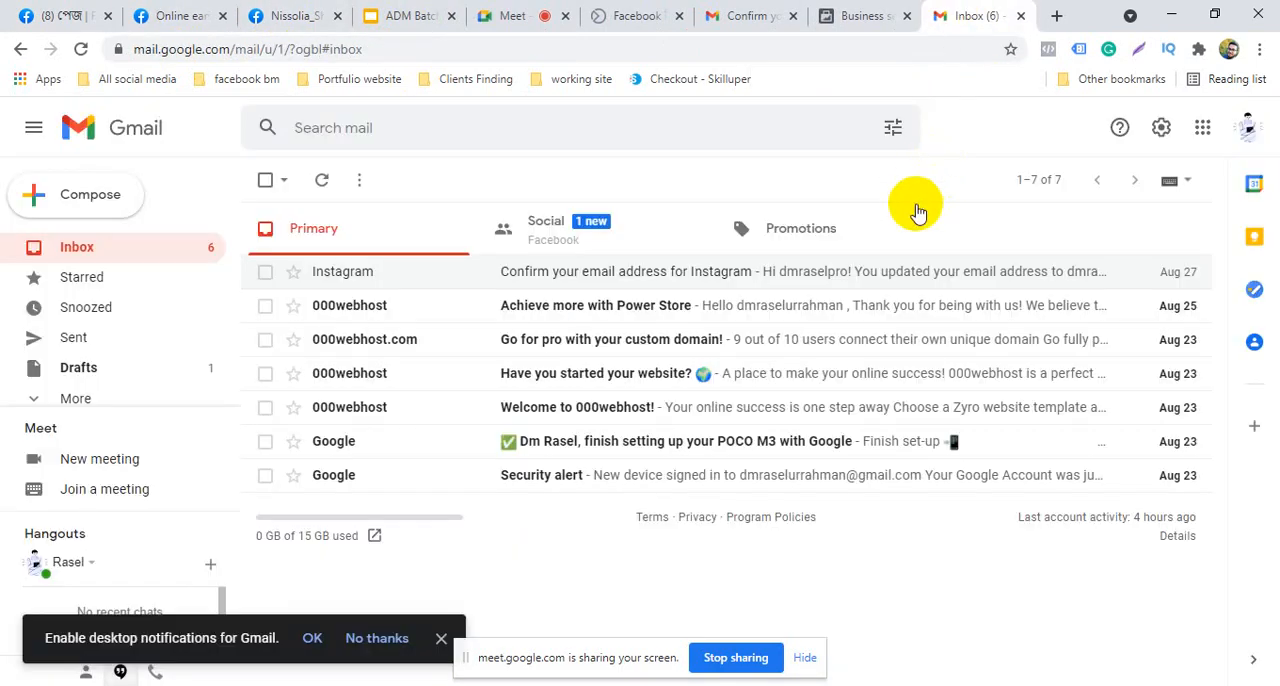
{"action": "left_click", "coordinate": [604, 236]}
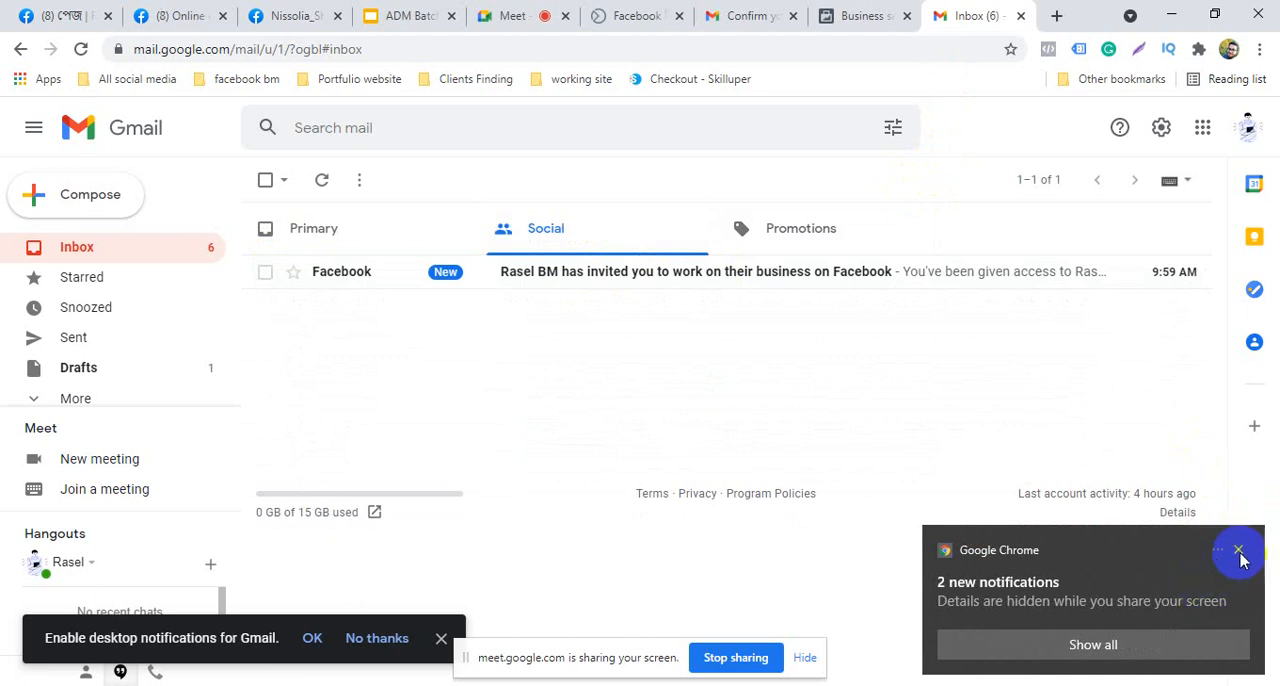
{"action": "left_click", "coordinate": [1237, 557]}
{"action": "left_click", "coordinate": [866, 15]}
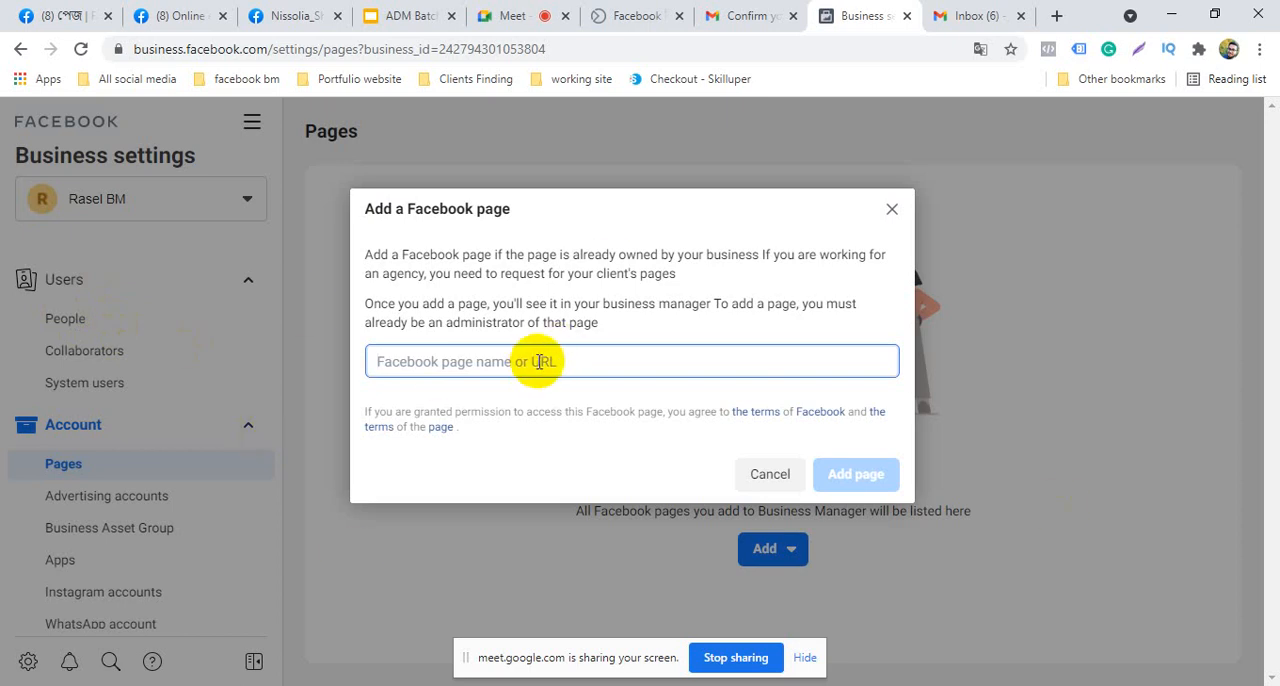
Copy the Online earning page's URL and return to the Business settings page-adding dialog
{"action": "left_click", "coordinate": [178, 18]}
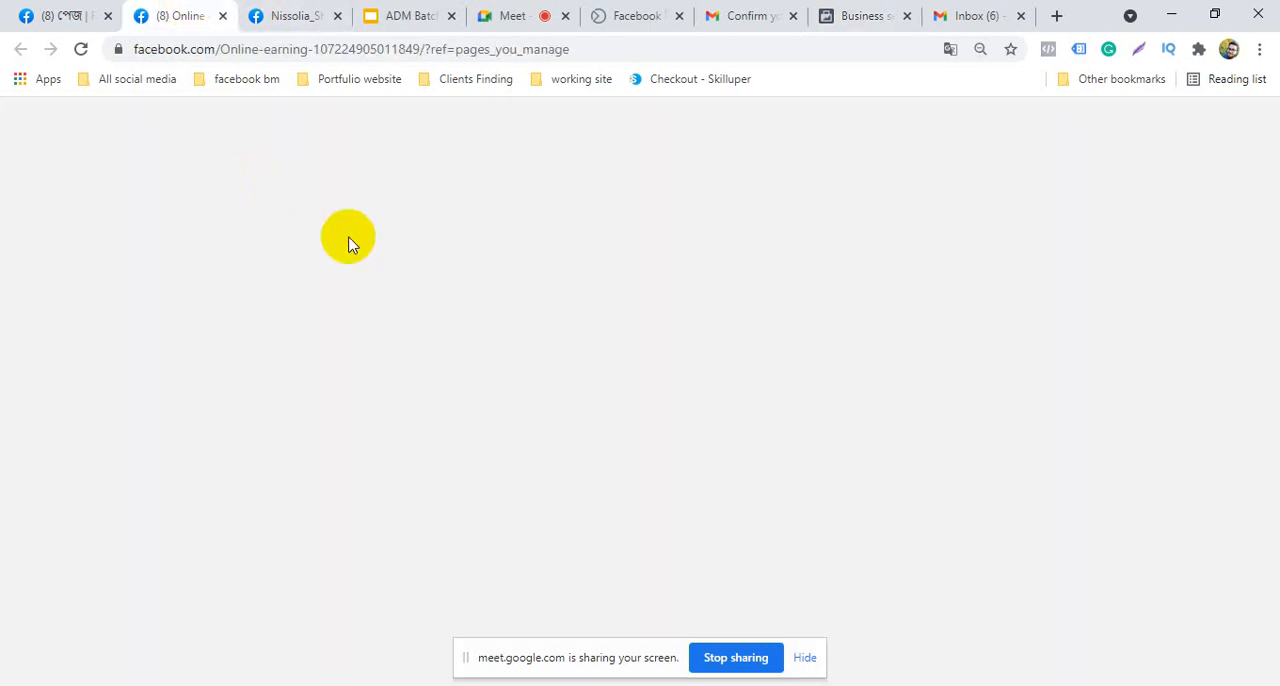
{"action": "left_click", "coordinate": [186, 48]}
{"action": "key", "text": "ctrl+c"}
{"action": "right_click", "coordinate": [190, 52]}
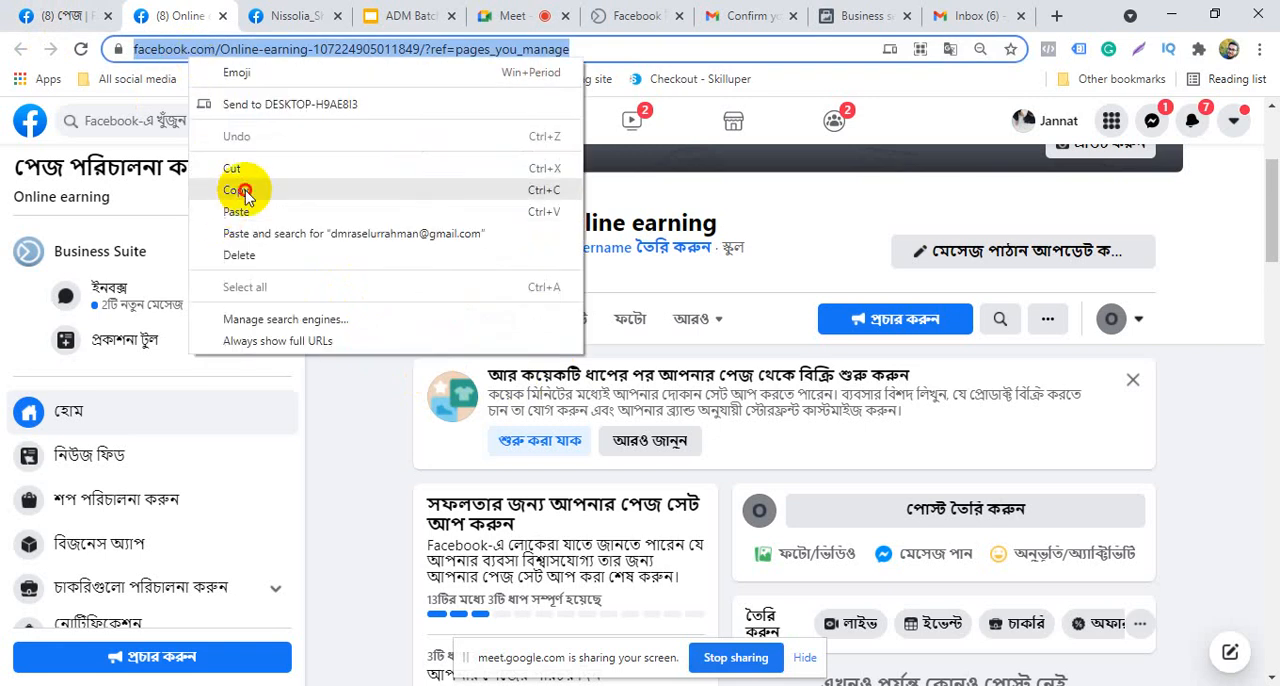
{"action": "left_click", "coordinate": [245, 190]}
{"action": "left_click", "coordinate": [288, 15]}
{"action": "left_click", "coordinate": [868, 15]}
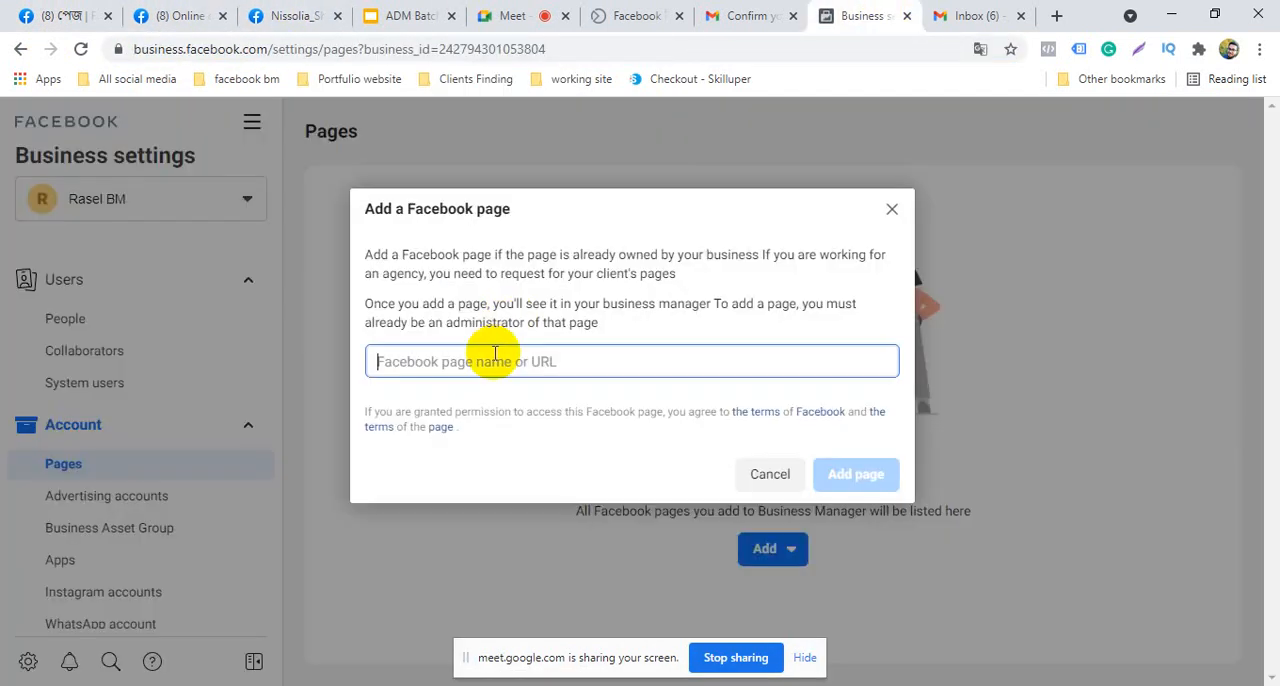
Paste the copied page URL, choose the matching Online earning page and add it to the business
{"action": "right_click", "coordinate": [519, 369]}
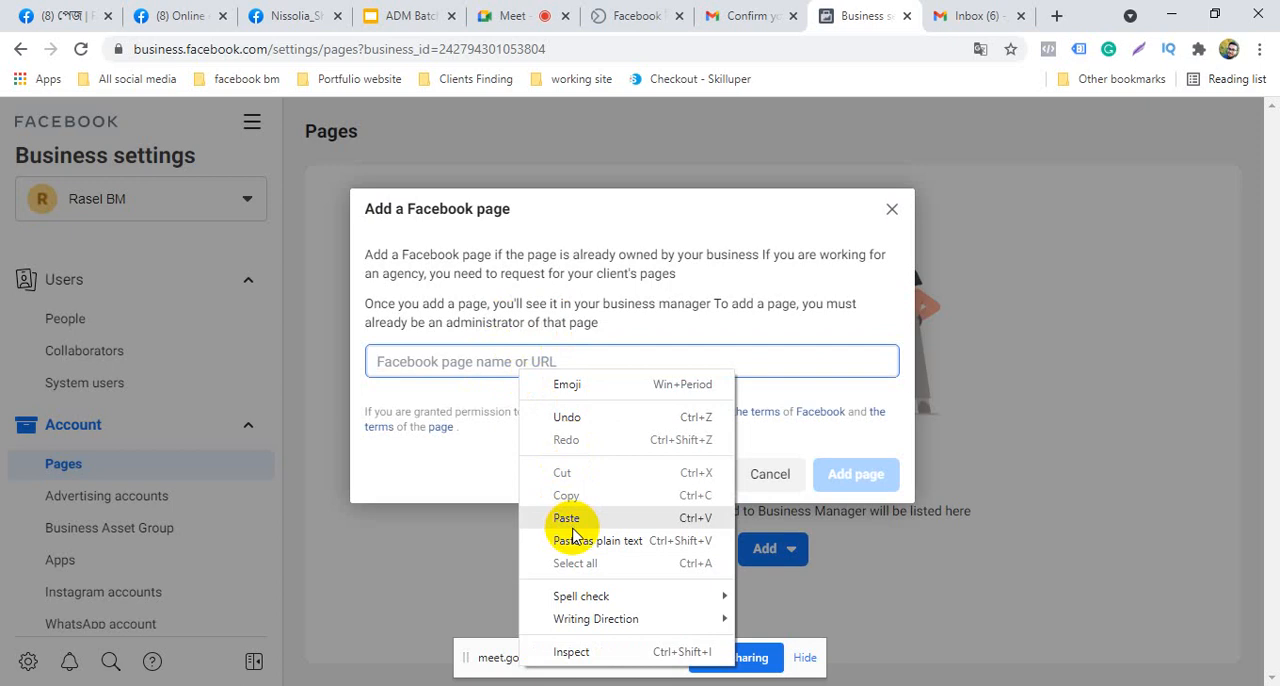
{"action": "left_click", "coordinate": [563, 512]}
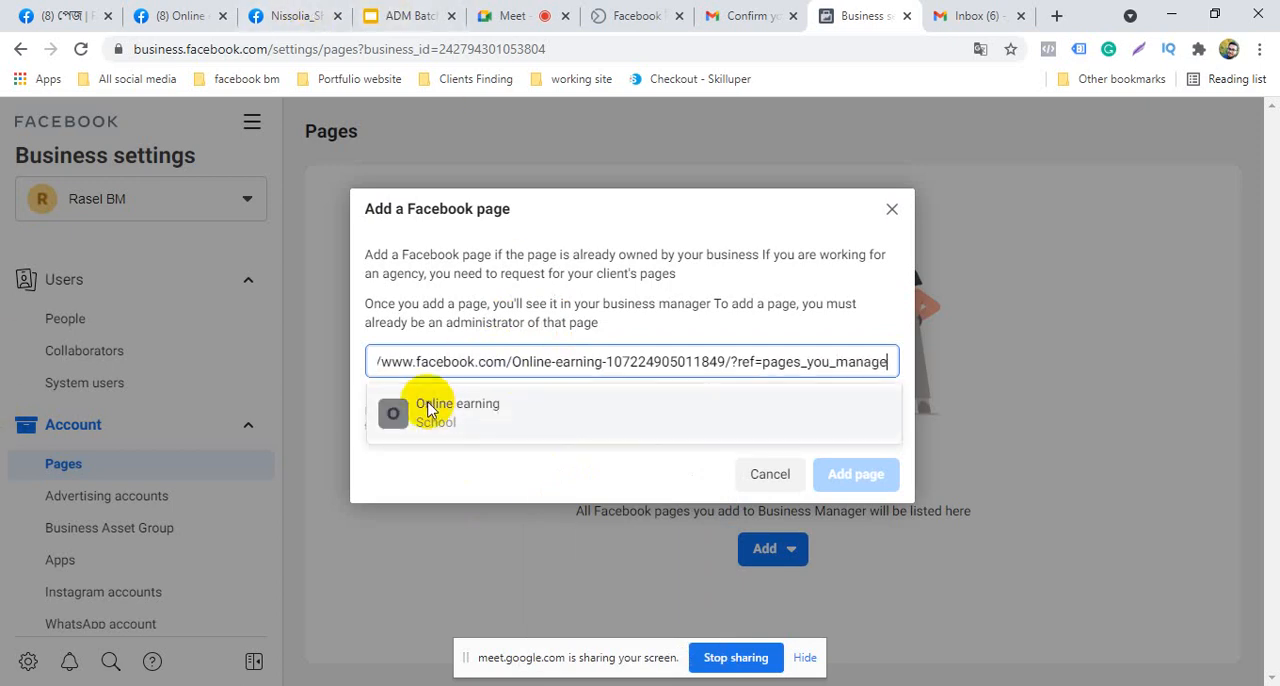
{"action": "left_click", "coordinate": [432, 409]}
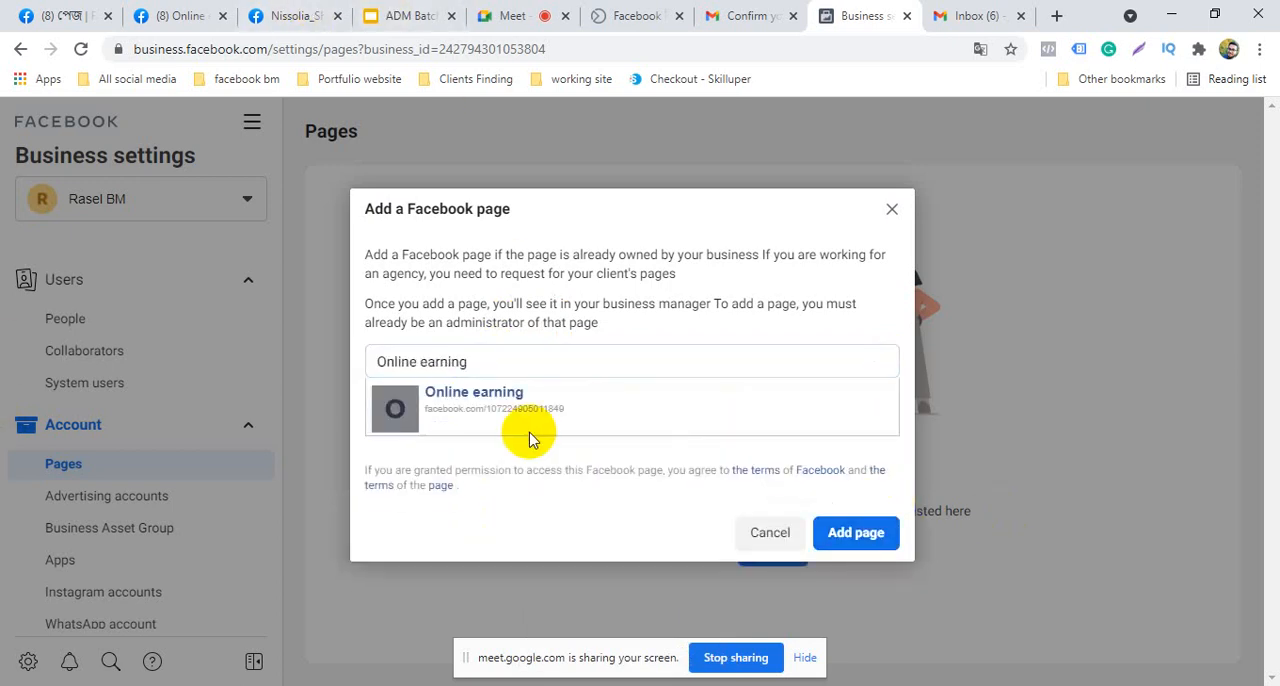
{"action": "left_click", "coordinate": [856, 533]}
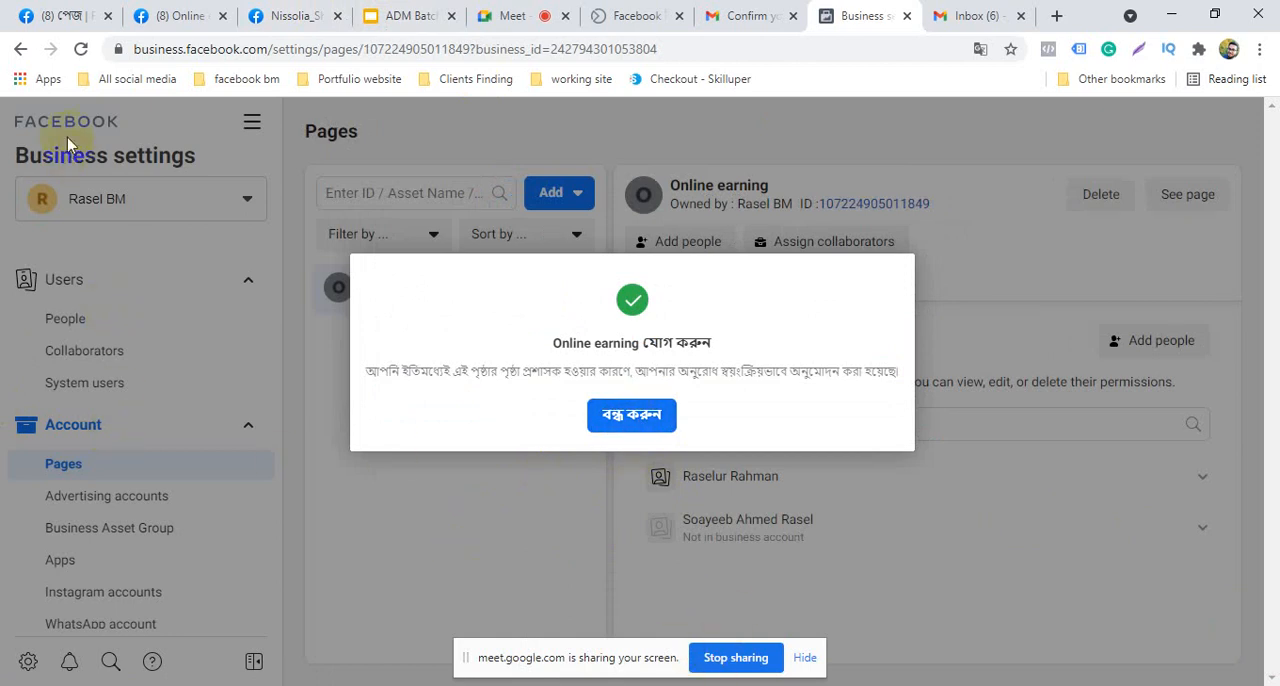
Reload Business settings and translate the page from Bangla to English
{"action": "left_click", "coordinate": [83, 46]}
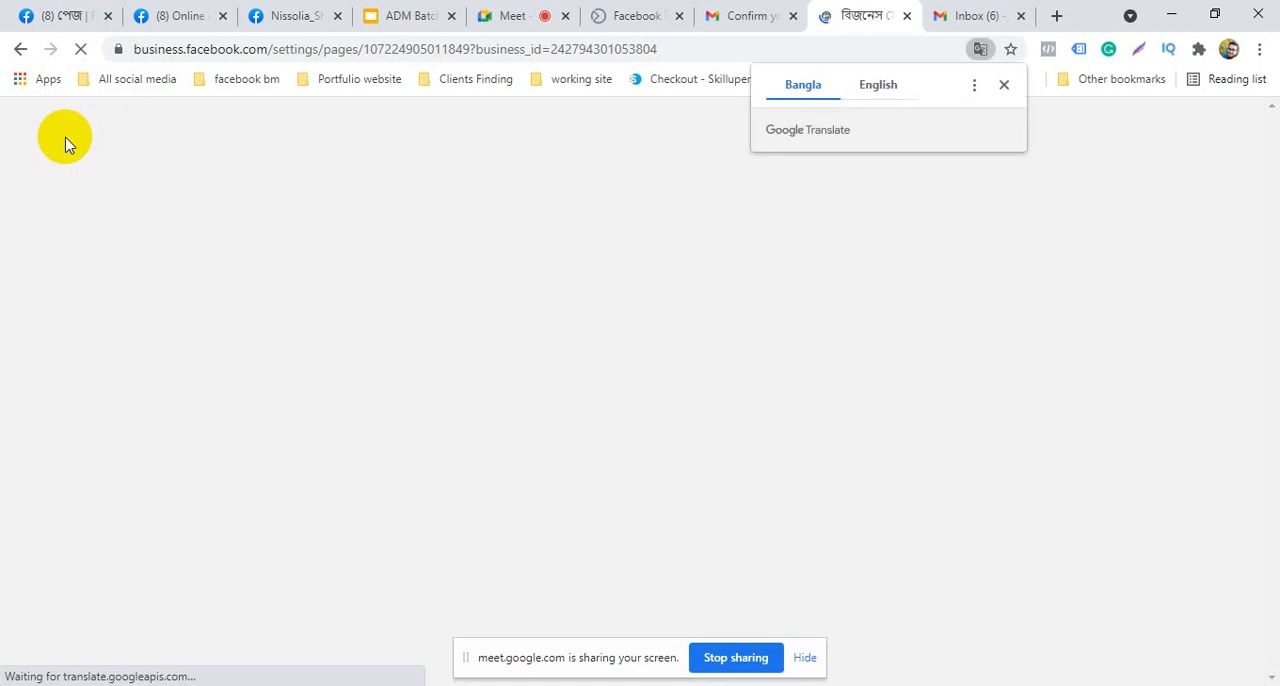
{"action": "left_click", "coordinate": [1004, 86]}
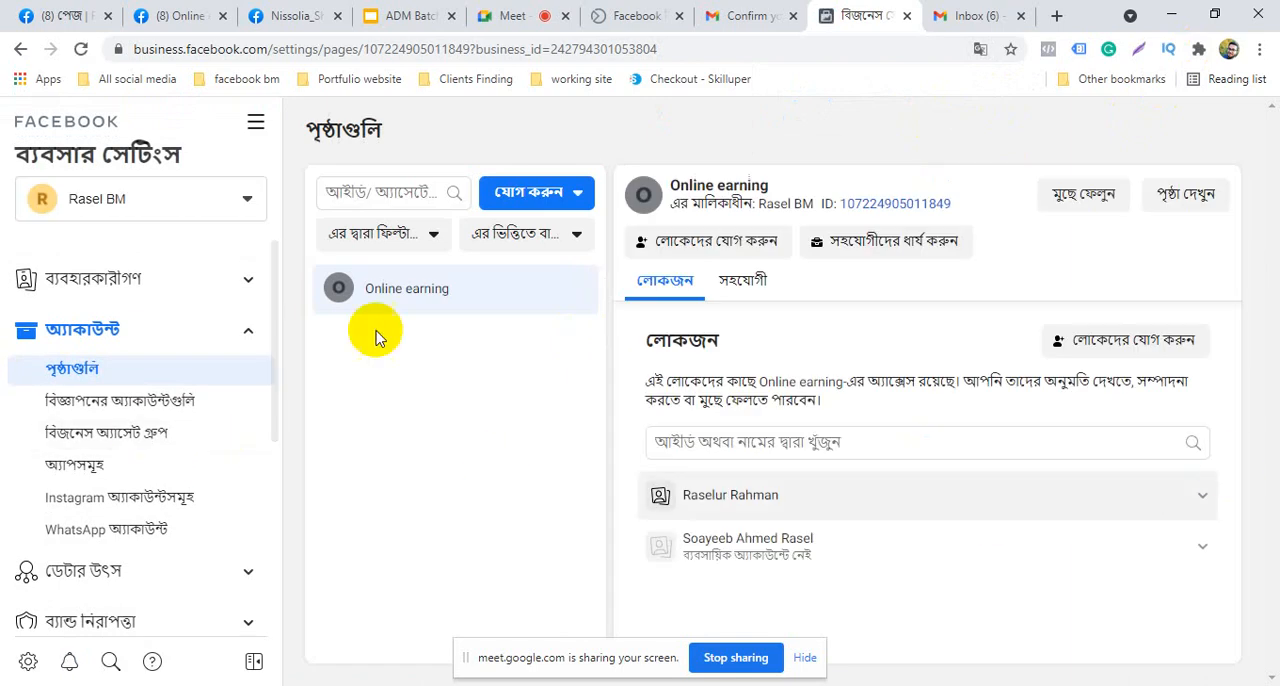
{"action": "left_click", "coordinate": [980, 49]}
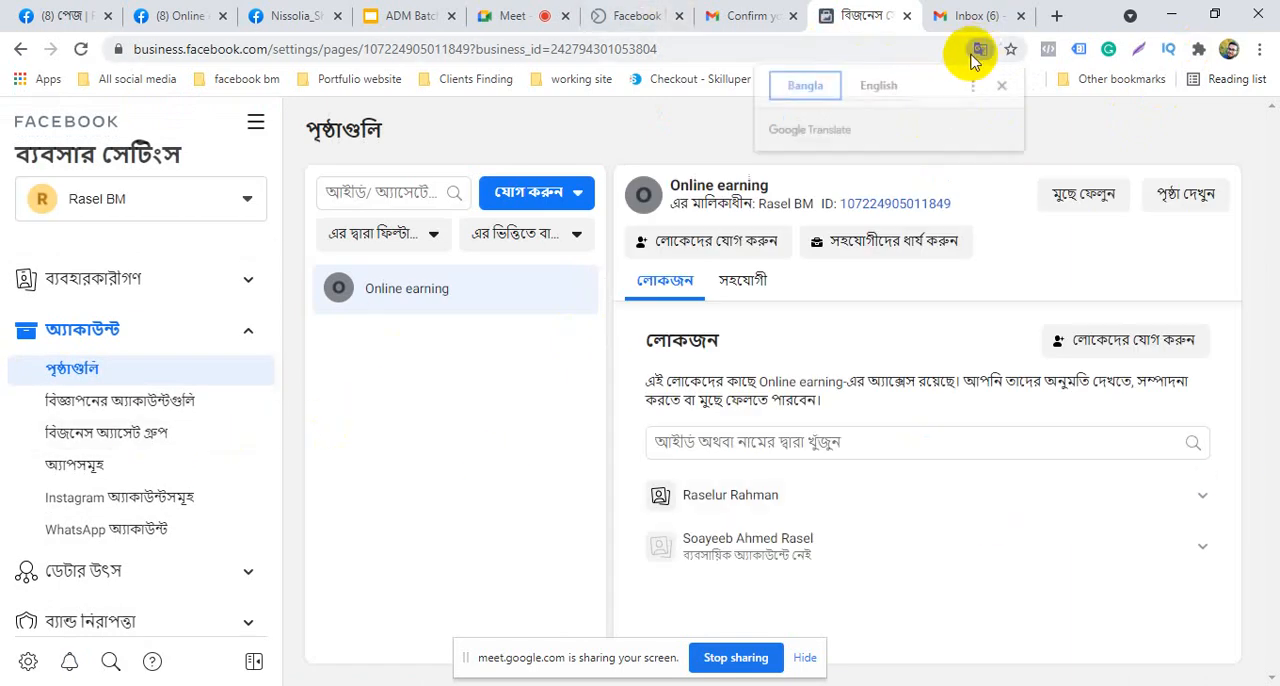
{"action": "left_click", "coordinate": [885, 84]}
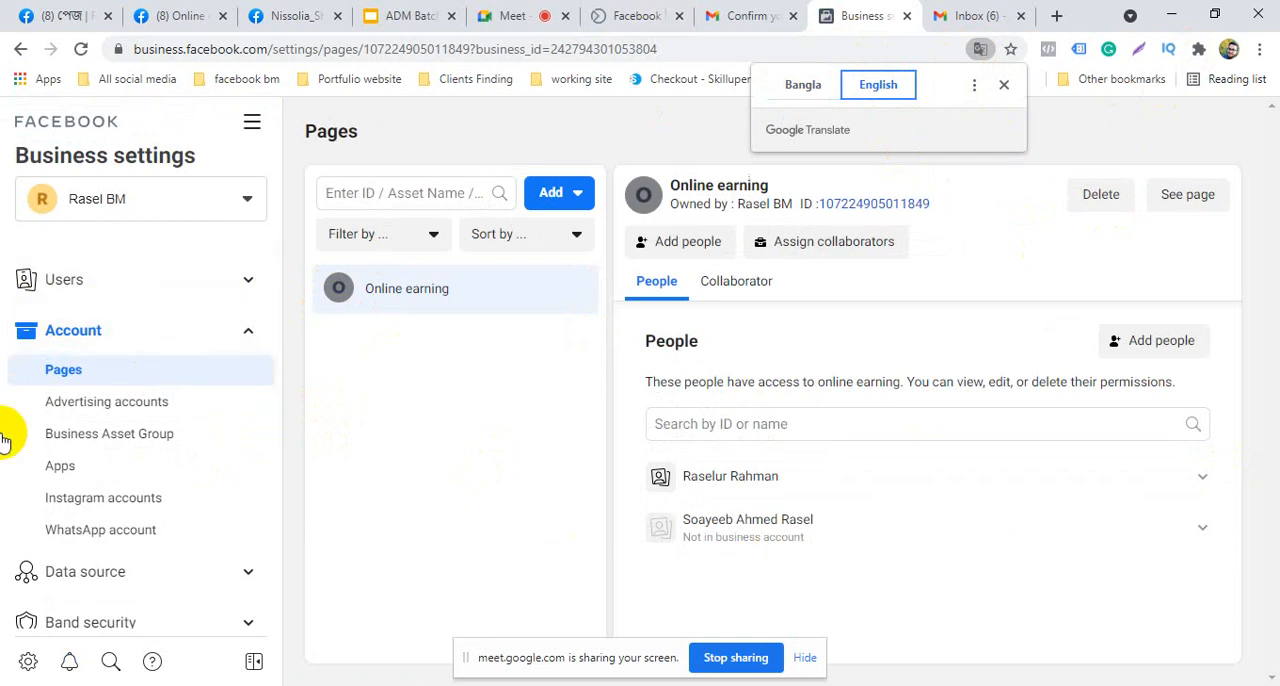
View the People section with the invited user, and return to the Pages section
{"action": "left_click", "coordinate": [121, 285]}
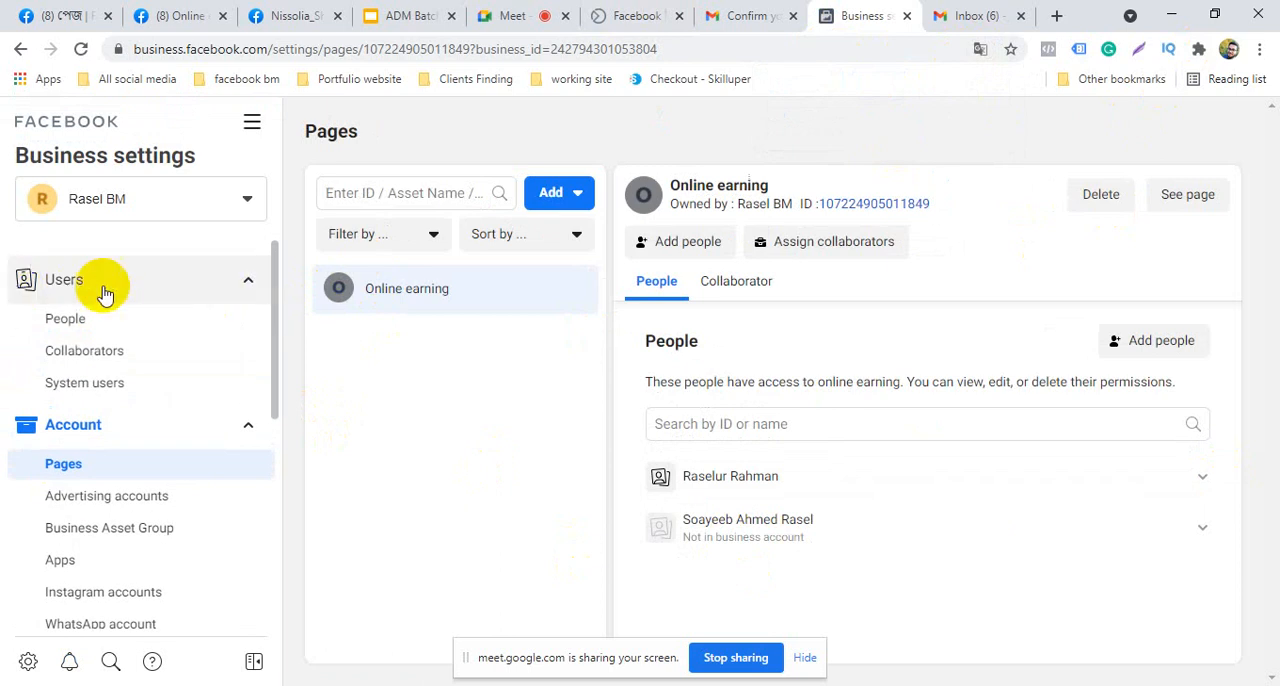
{"action": "left_click", "coordinate": [137, 330]}
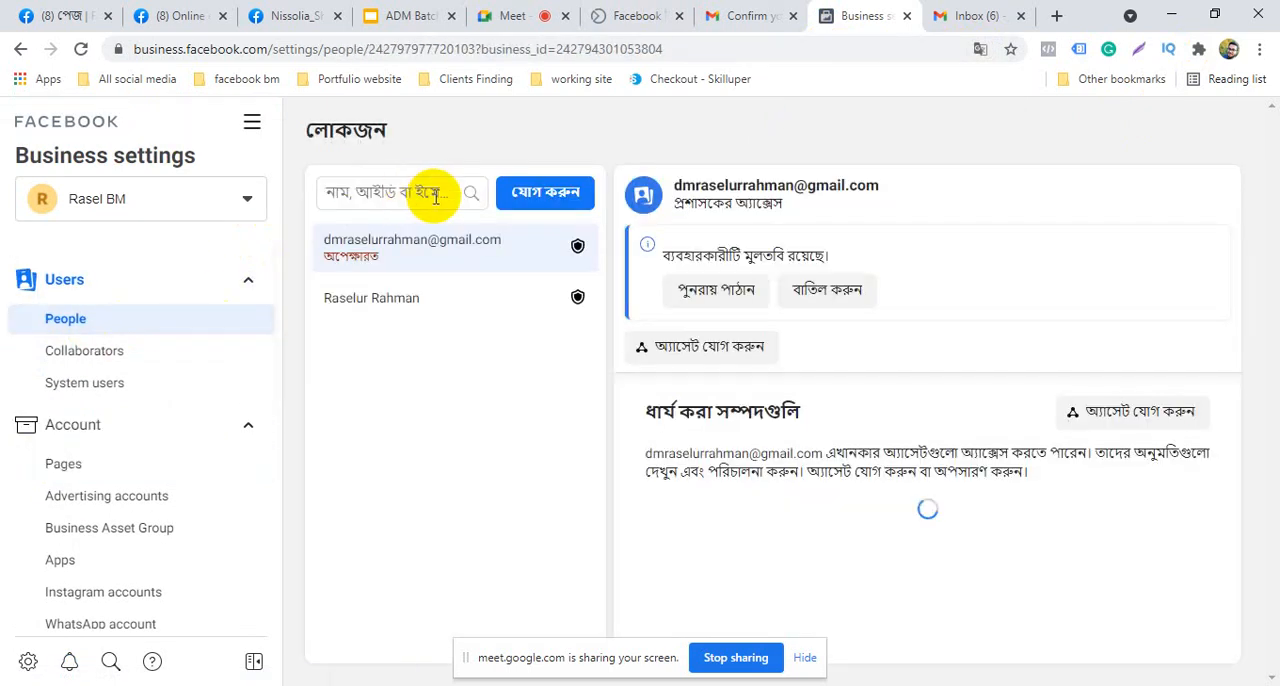
{"action": "left_click", "coordinate": [403, 194]}
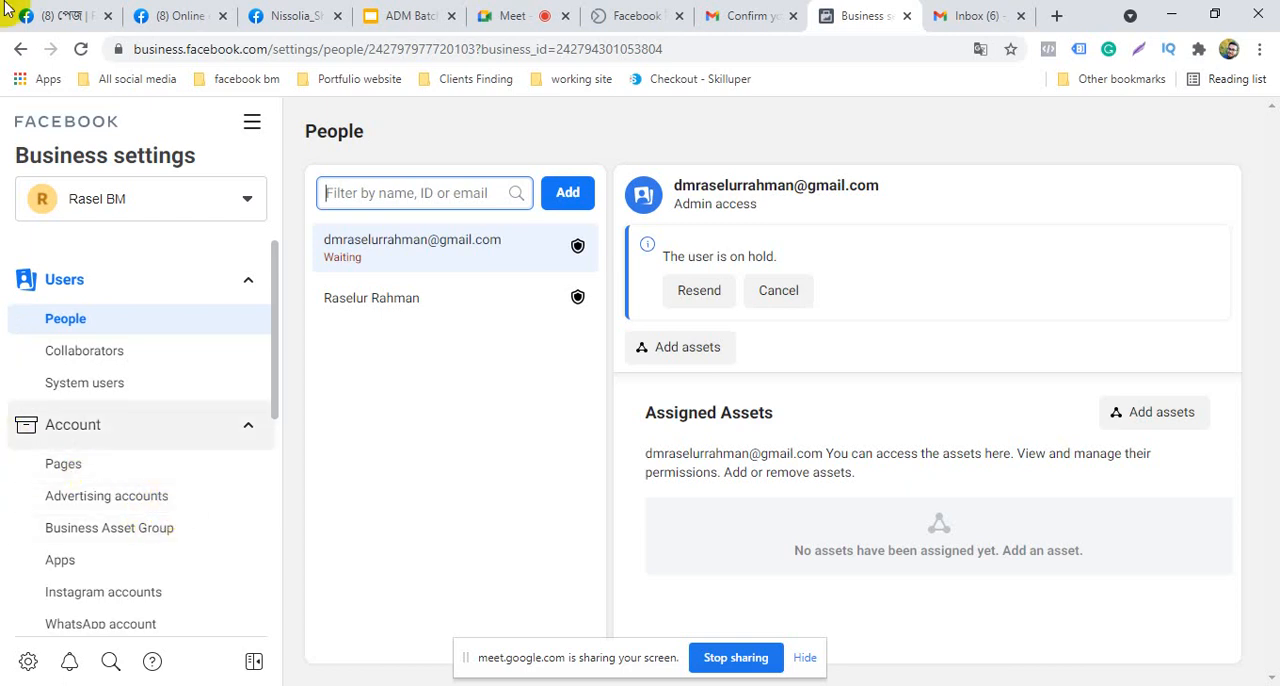
{"action": "left_click", "coordinate": [64, 466]}
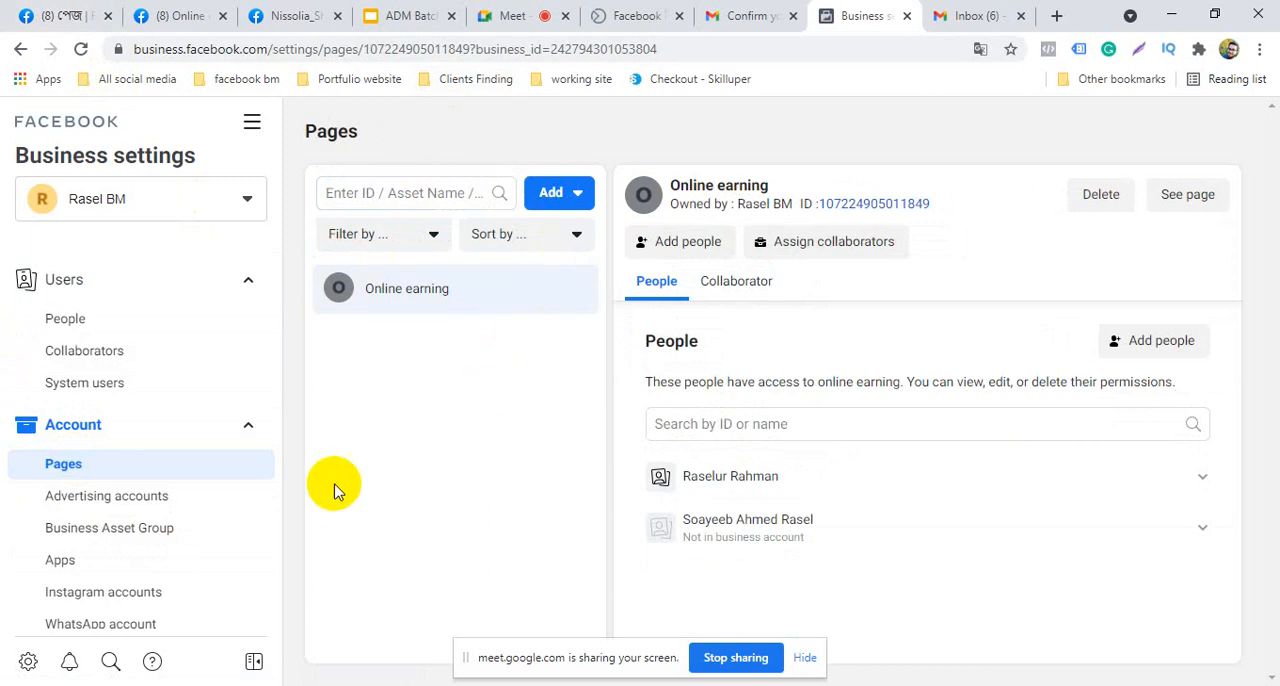
Try to select the existing business user for access to the Online earning page
{"action": "left_click", "coordinate": [1155, 342]}
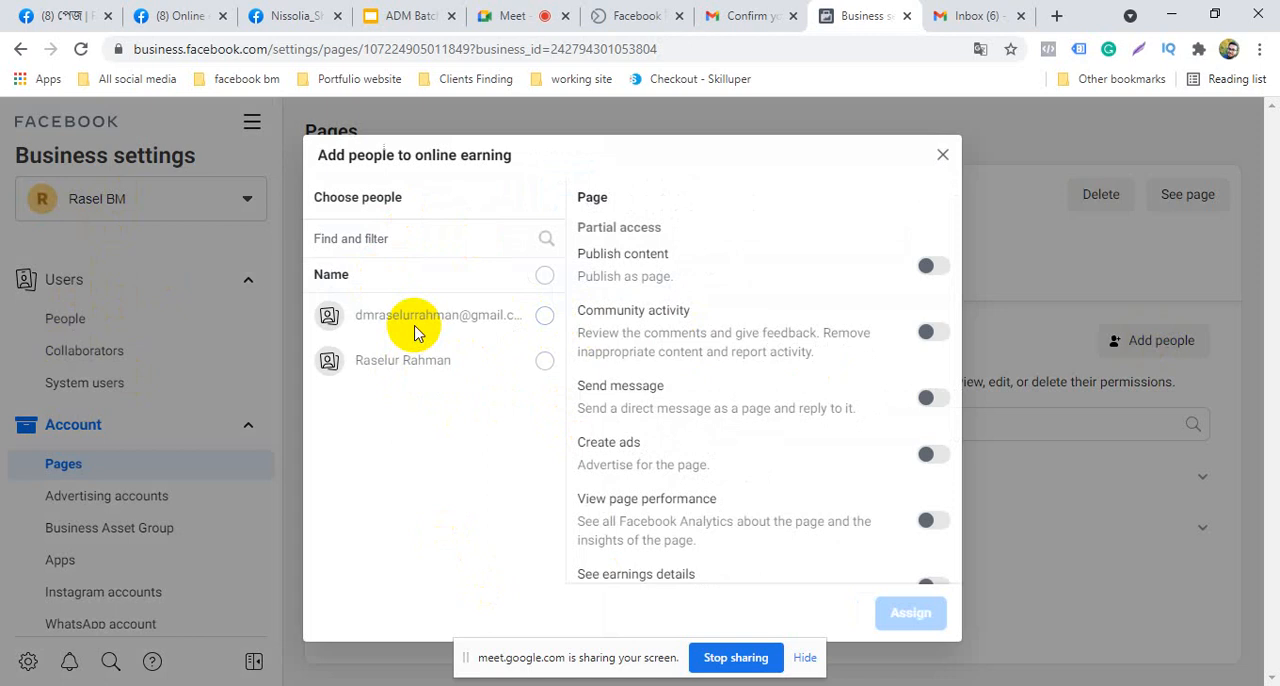
{"action": "left_click", "coordinate": [538, 363]}
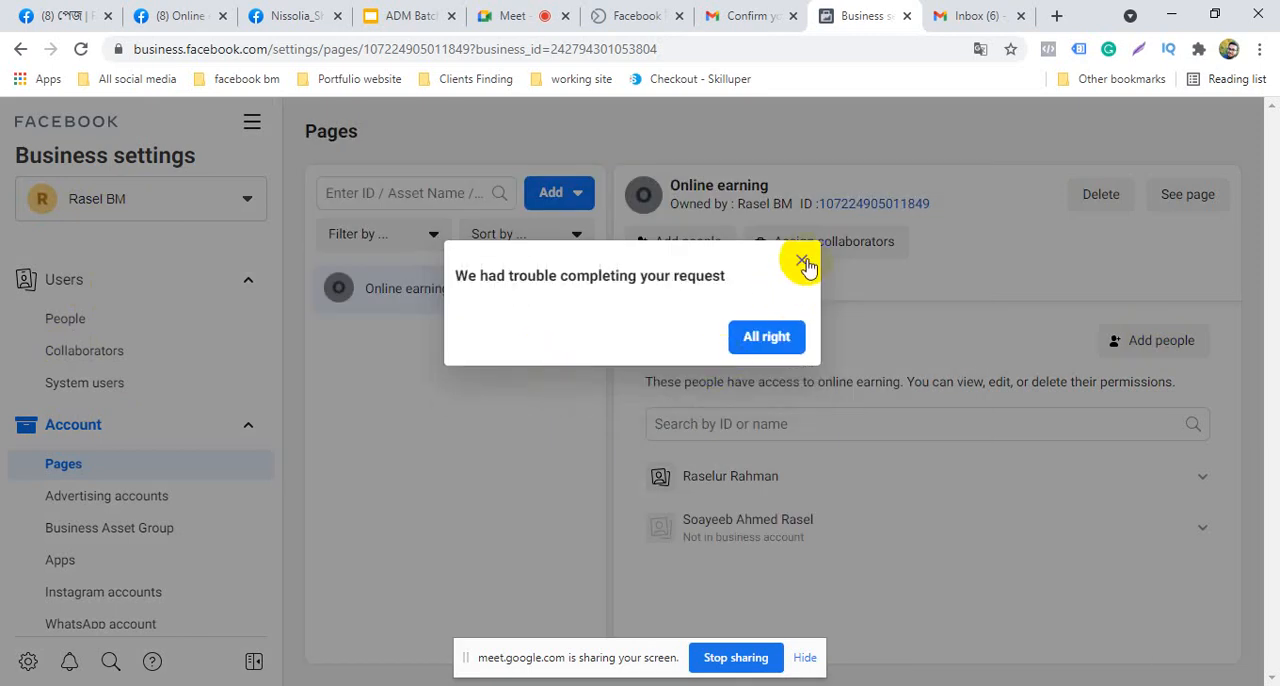
{"action": "left_click", "coordinate": [803, 262]}
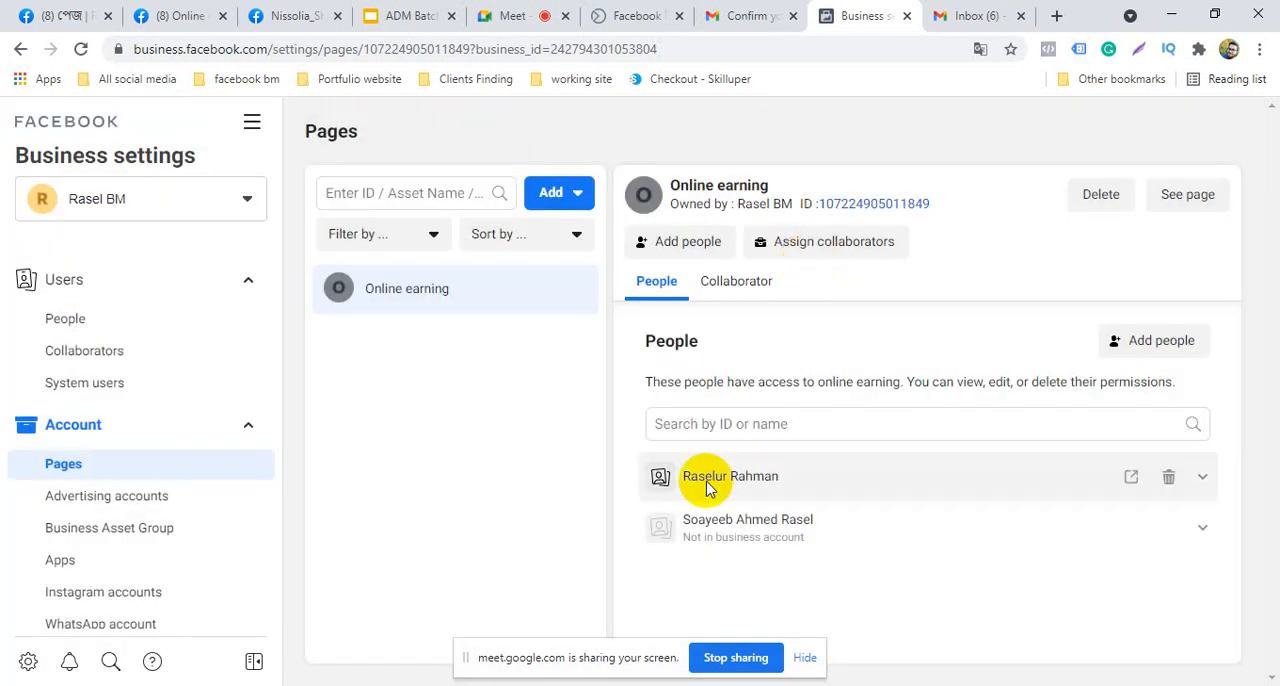
{"action": "left_click", "coordinate": [875, 431]}
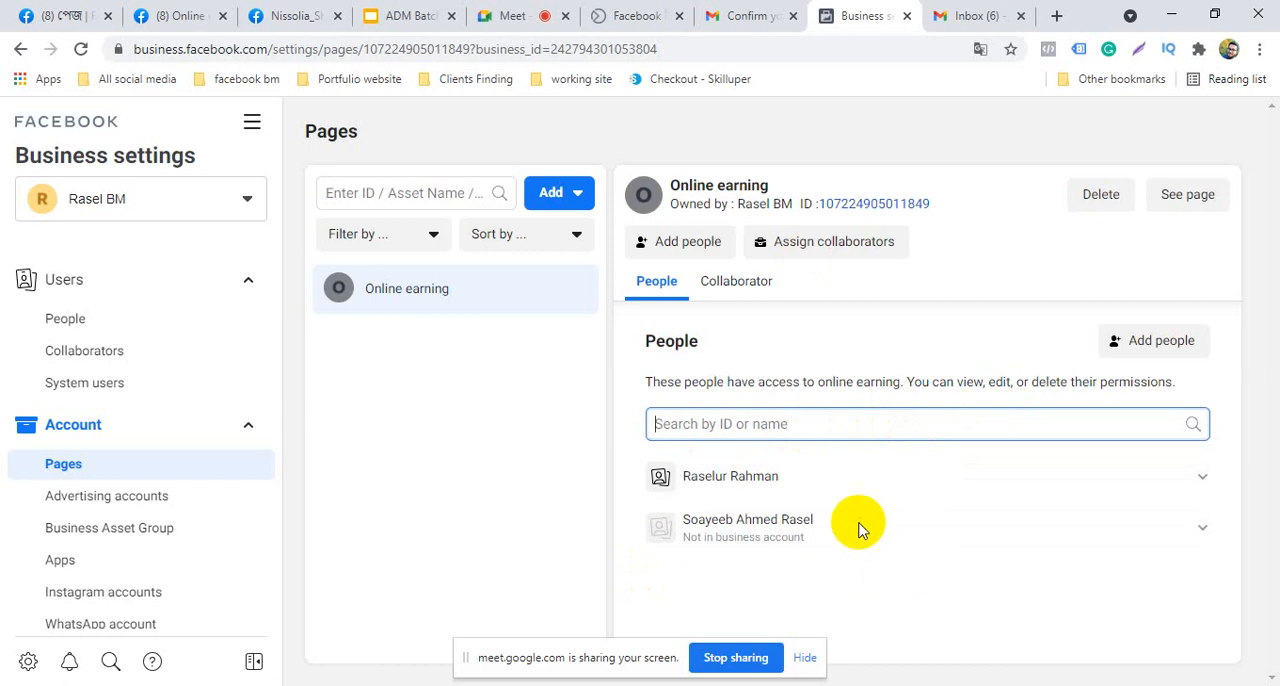
Review the partial access and complete control permissions offered for the Online earning page, and close the dialog without assigning anyone
{"action": "left_click", "coordinate": [1162, 341]}
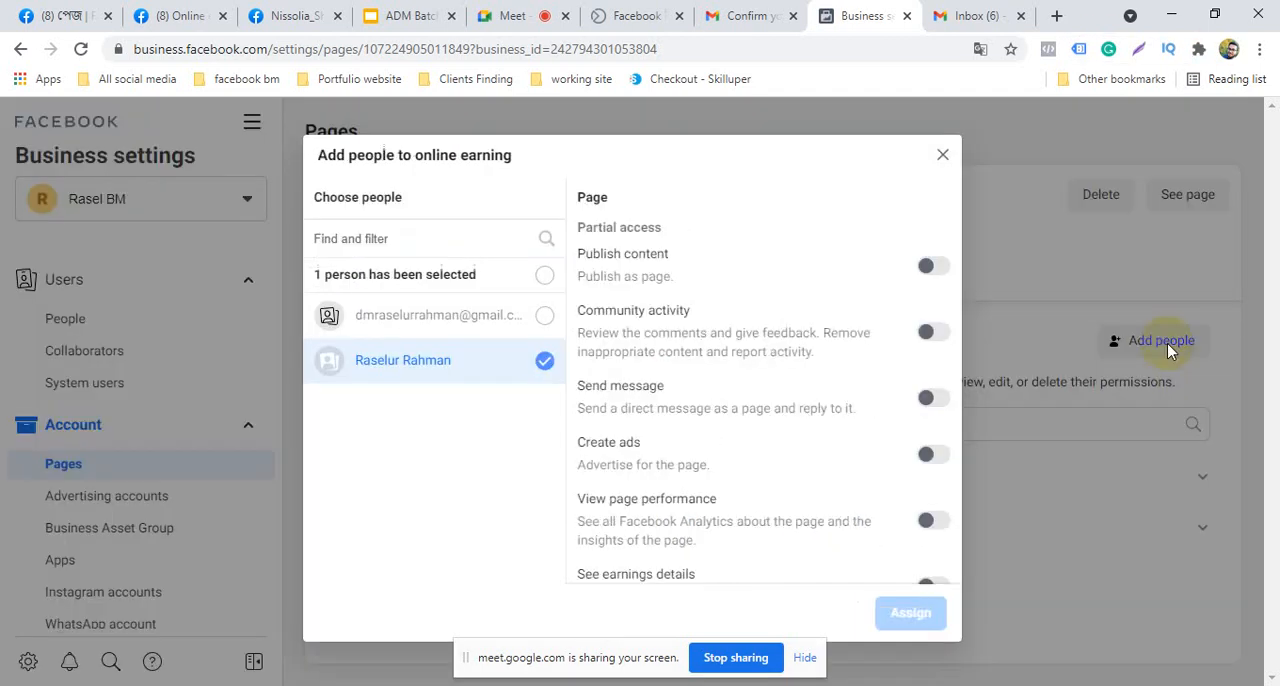
{"action": "scroll", "coordinate": [780, 440], "scroll_direction": "down", "scroll_amount": 2}
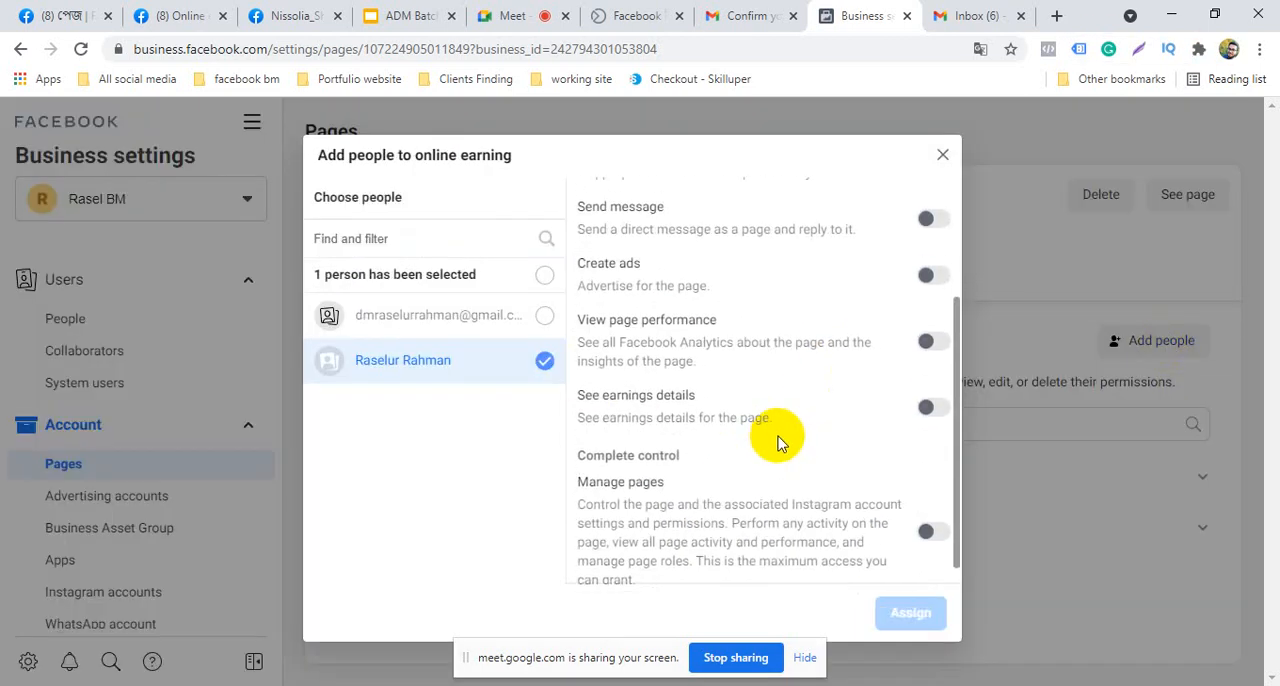
{"action": "scroll", "coordinate": [780, 437], "scroll_direction": "up", "scroll_amount": 2}
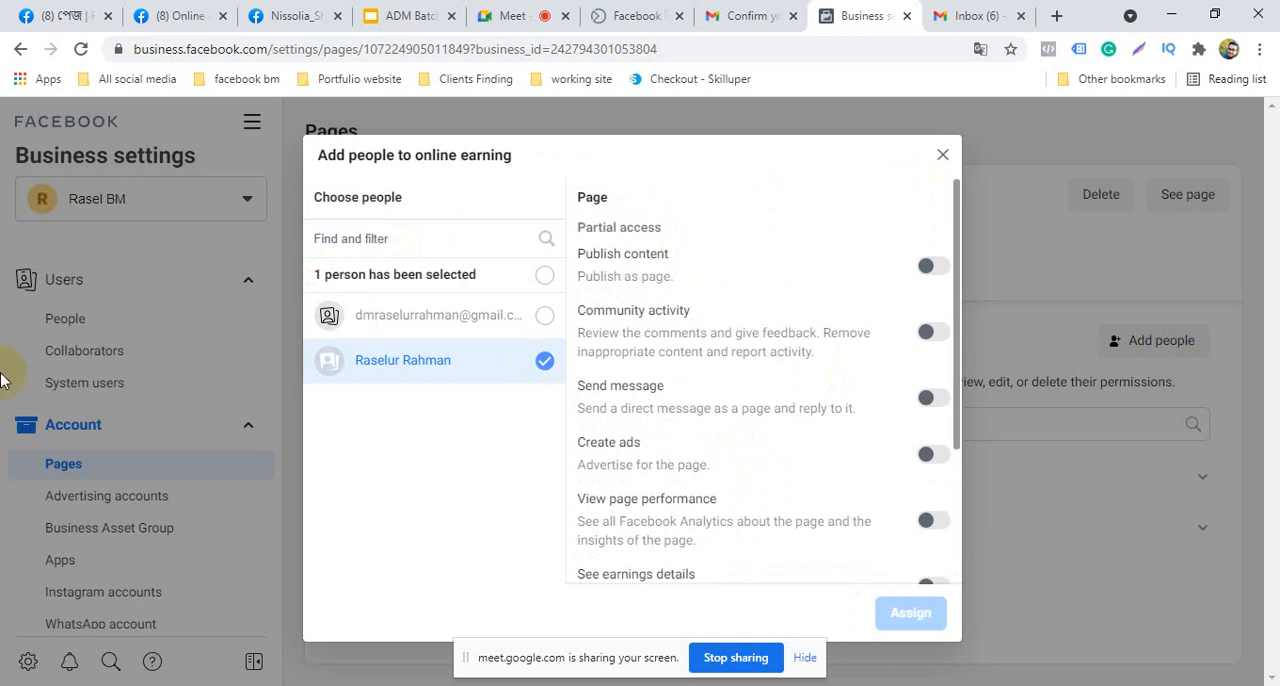
{"action": "left_click", "coordinate": [942, 155]}
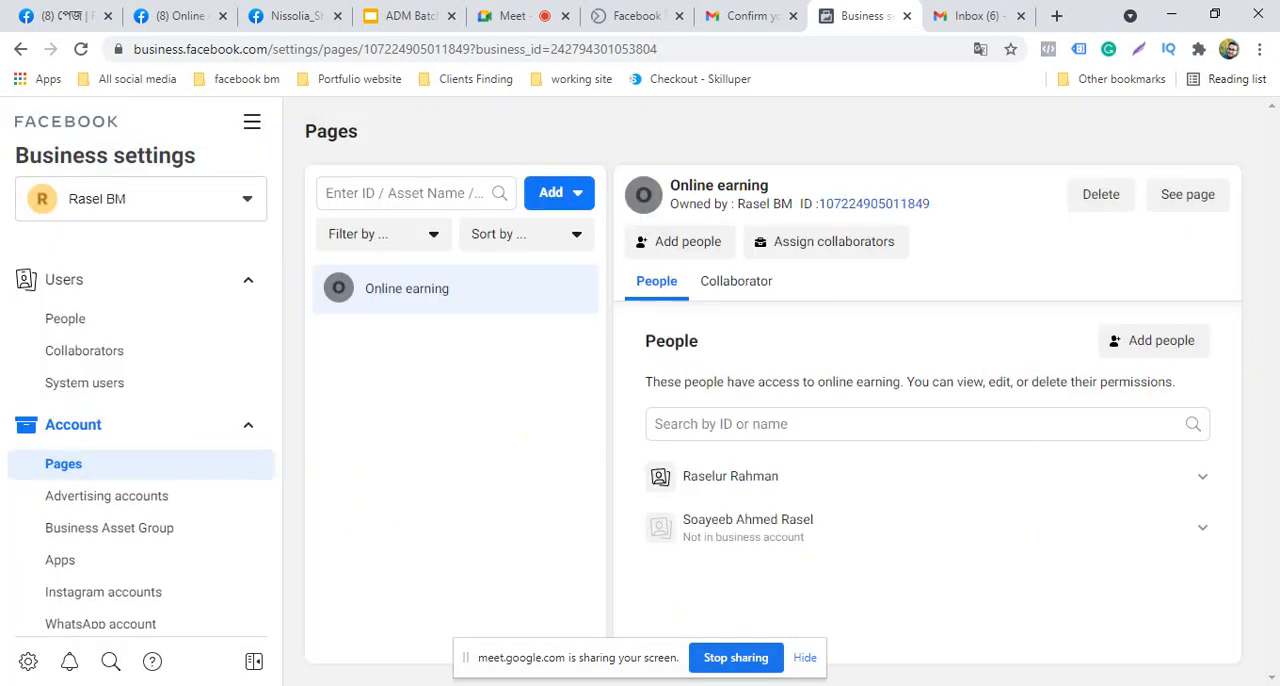
Try again to select the existing business user in the people assignment for the Online earning page, and dismiss the dialog
{"action": "left_click", "coordinate": [96, 469]}
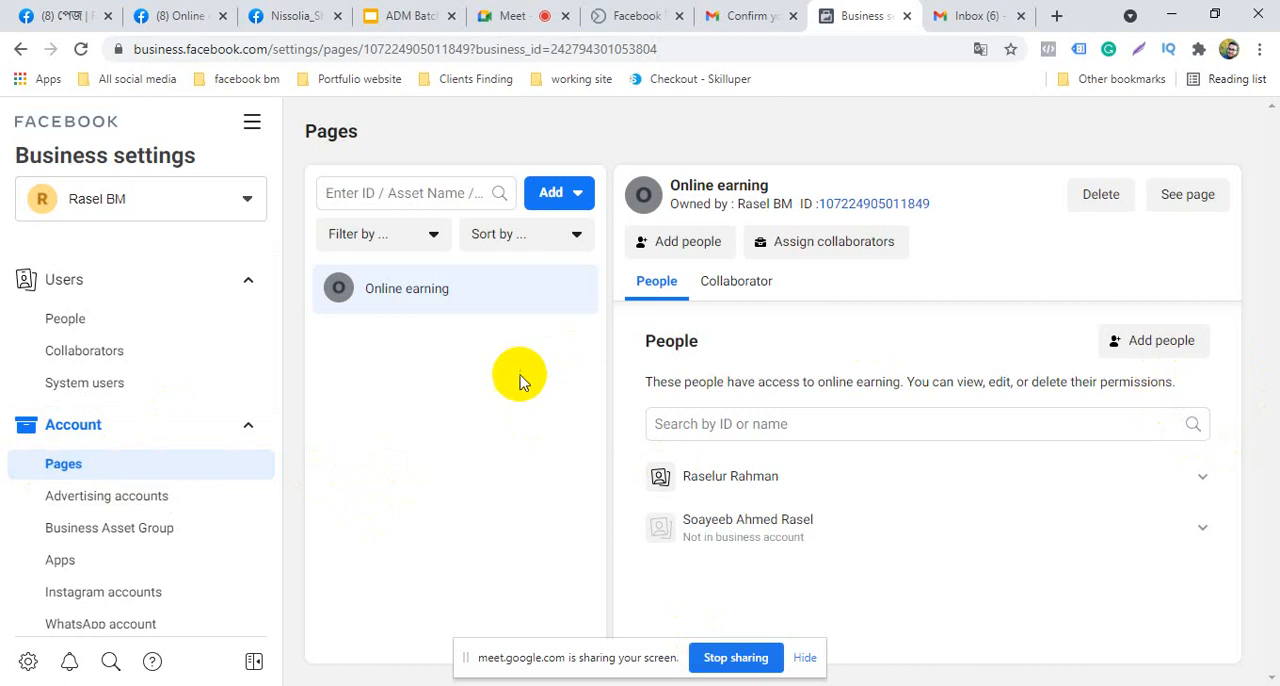
{"action": "left_click", "coordinate": [1135, 342]}
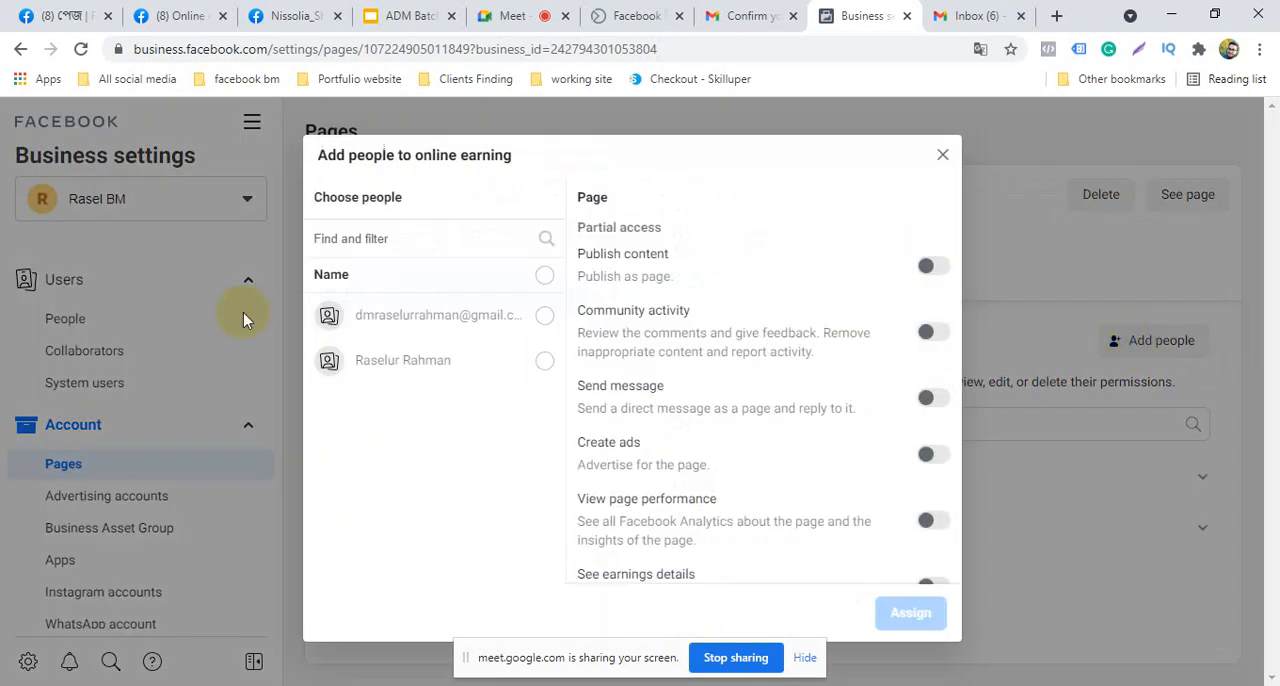
{"action": "left_click", "coordinate": [544, 364]}
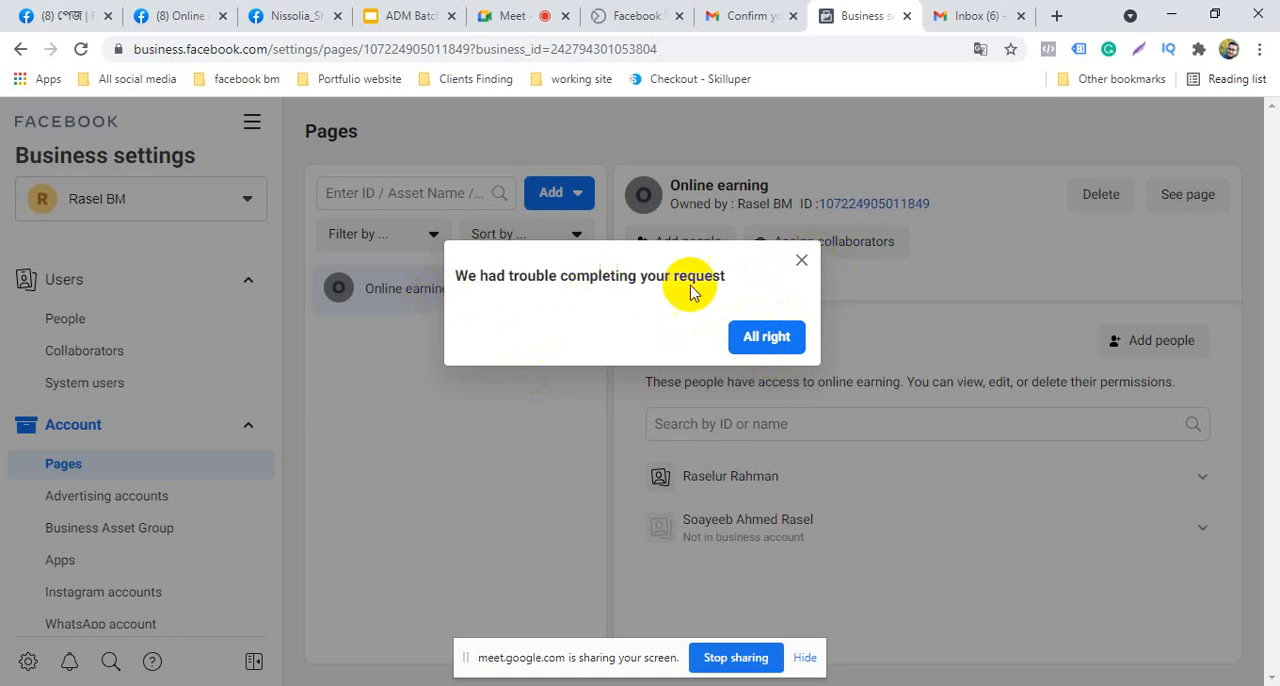
{"action": "left_click", "coordinate": [799, 261]}
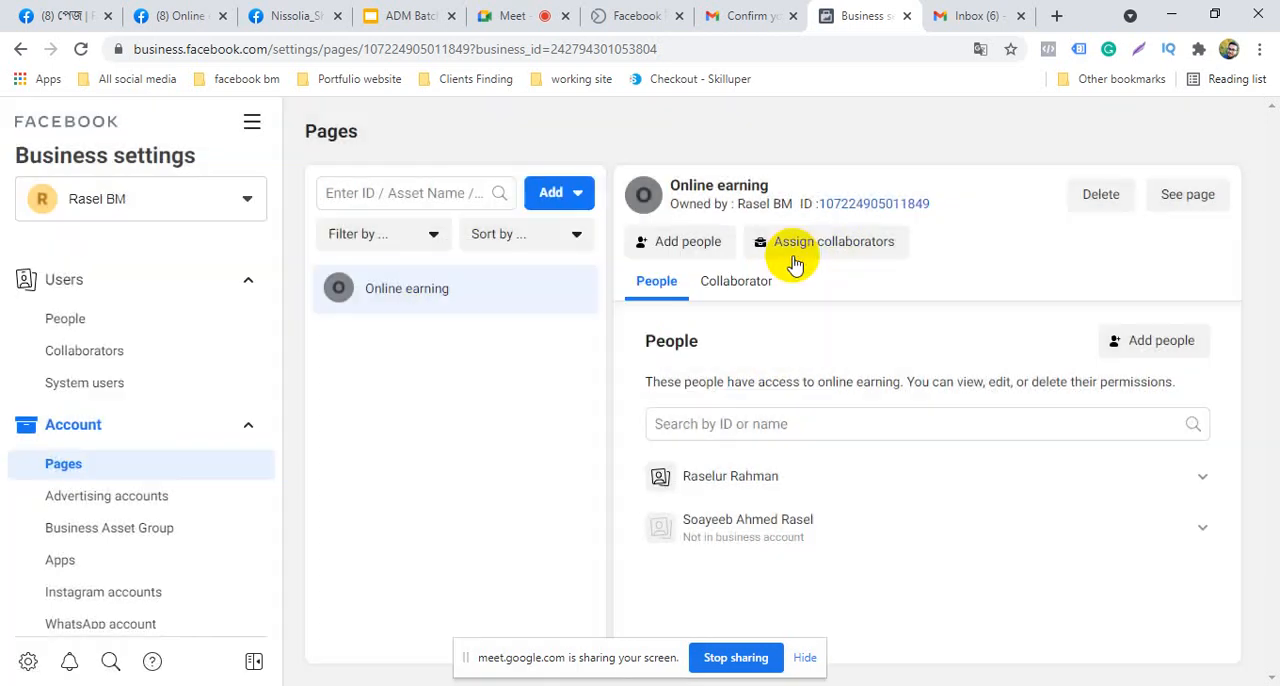
Switch to Gmail, read the Facebook email inviting the recipient to Rasel BM, and open the invitation's Get Started link
{"action": "left_click", "coordinate": [1007, 14]}
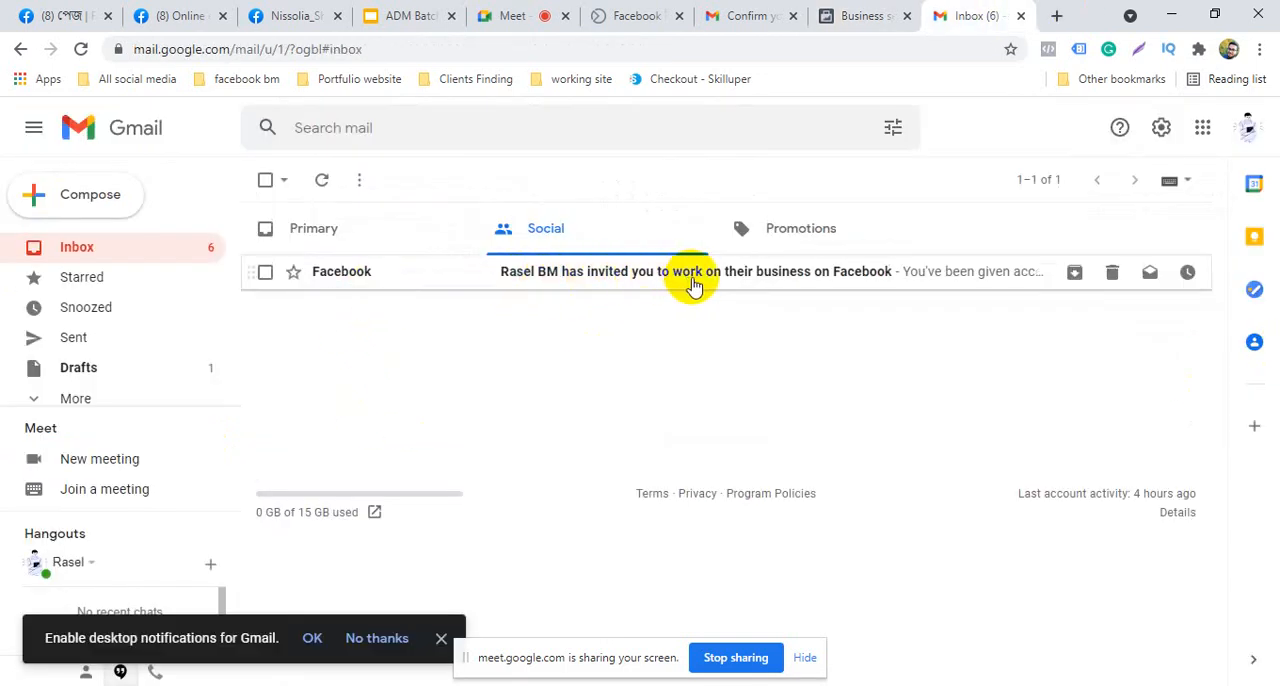
{"action": "left_click", "coordinate": [833, 280]}
{"action": "scroll", "coordinate": [742, 414], "scroll_direction": "down", "scroll_amount": 3}
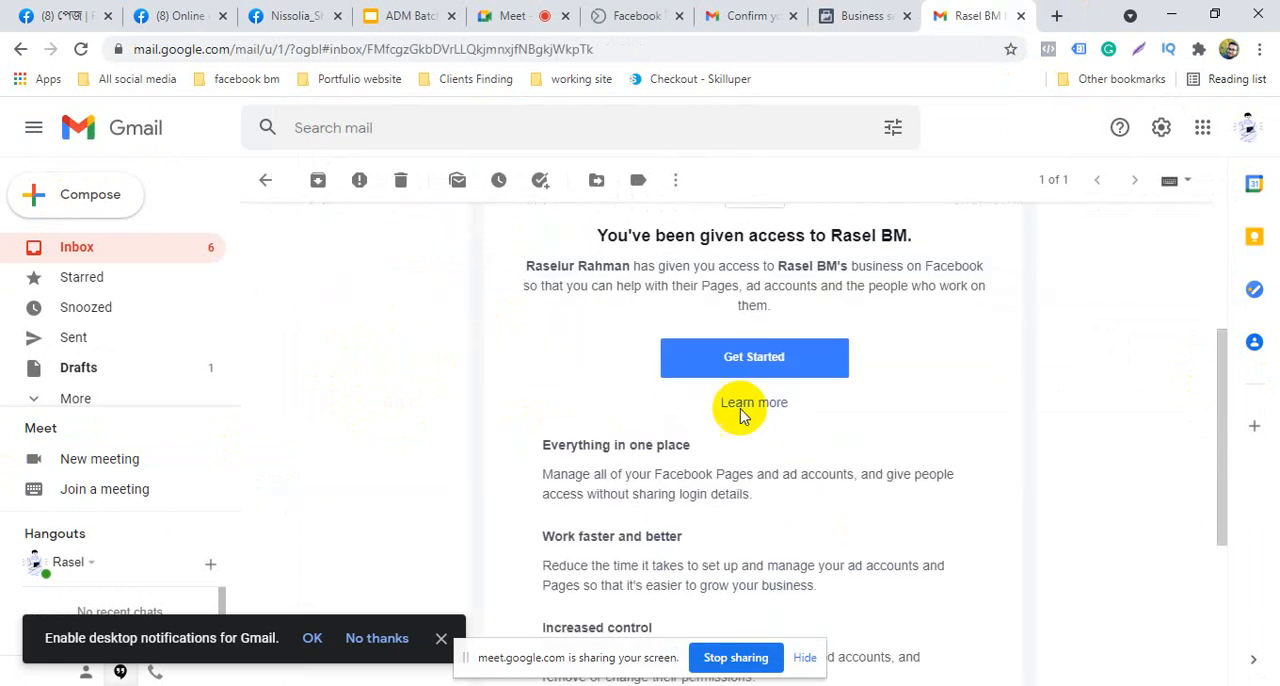
{"action": "scroll", "coordinate": [743, 470], "scroll_direction": "up", "scroll_amount": 1}
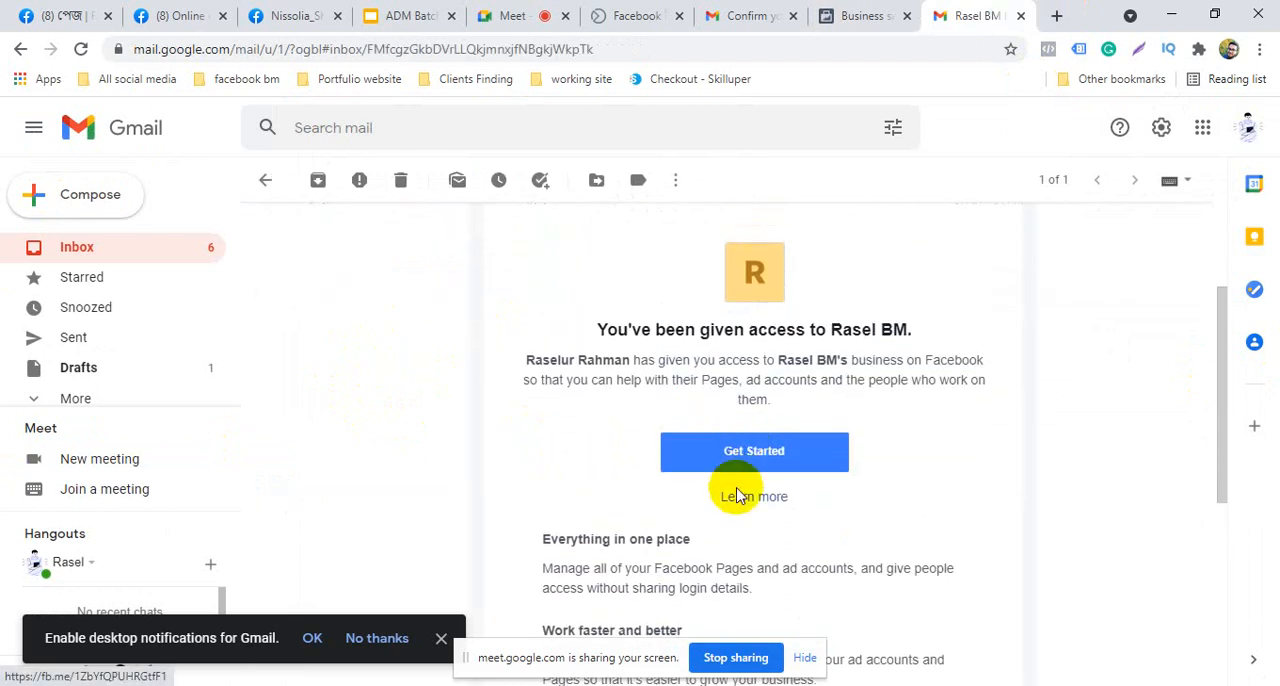
{"action": "scroll", "coordinate": [720, 480], "scroll_direction": "down", "scroll_amount": 4}
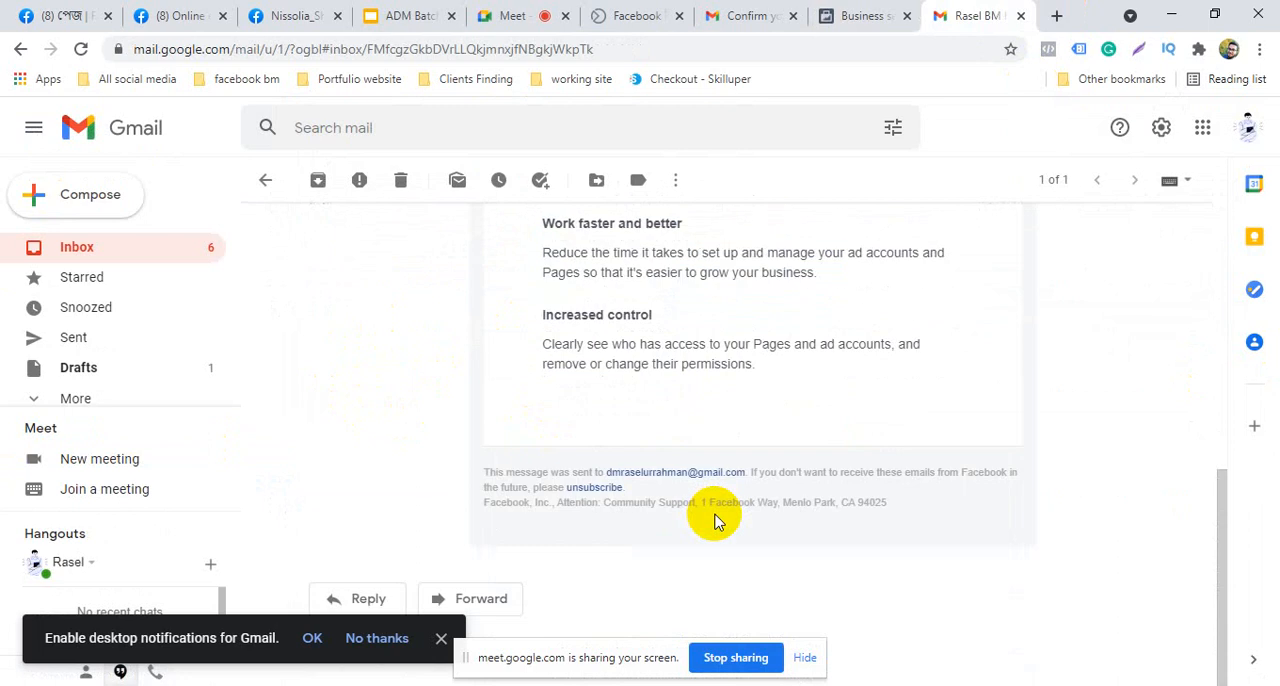
{"action": "scroll", "coordinate": [710, 510], "scroll_direction": "up", "scroll_amount": 6}
{"action": "scroll", "coordinate": [737, 534], "scroll_direction": "down", "scroll_amount": 4}
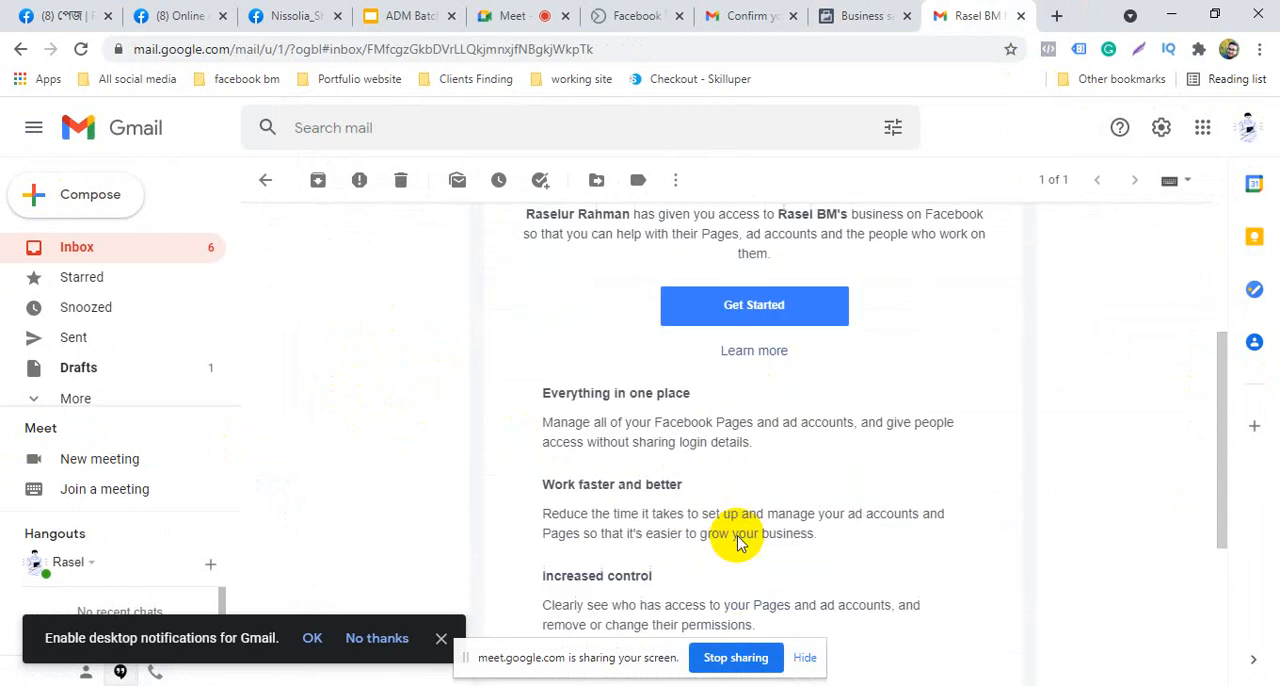
{"action": "left_click", "coordinate": [758, 262]}
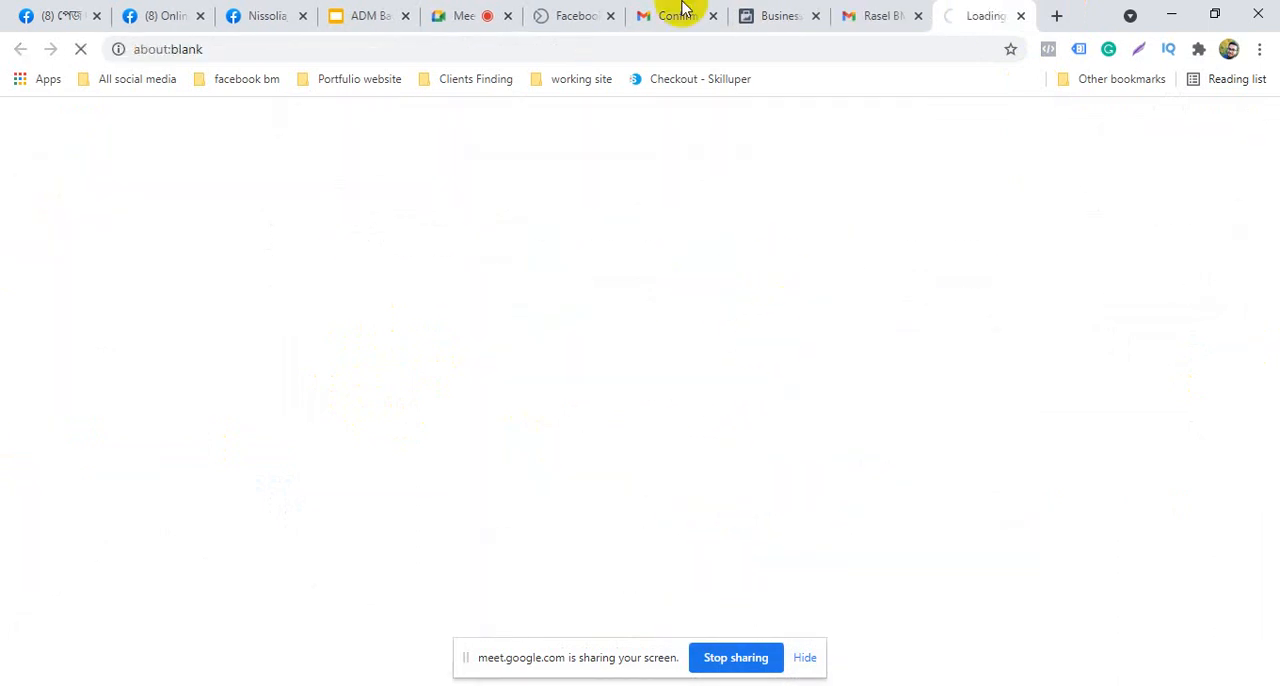
Return to Business settings, check the invited user in the People section, and go back to the Pages section
{"action": "left_click", "coordinate": [783, 8]}
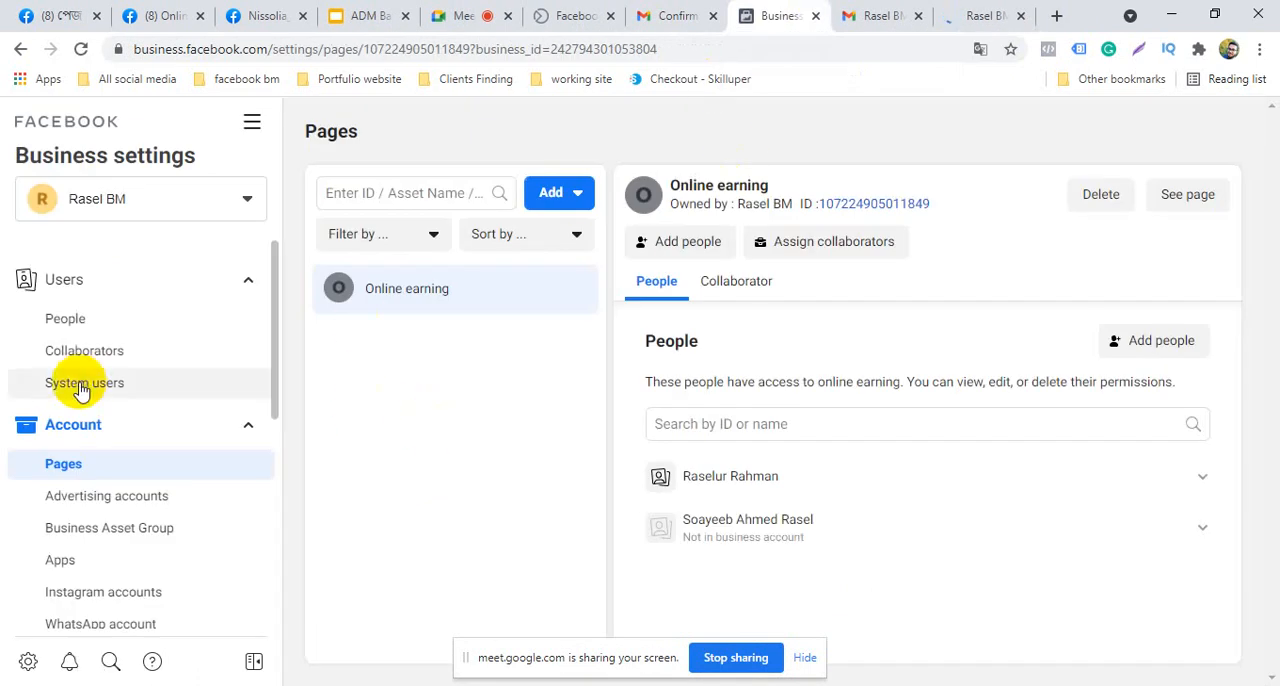
{"action": "left_click", "coordinate": [80, 327]}
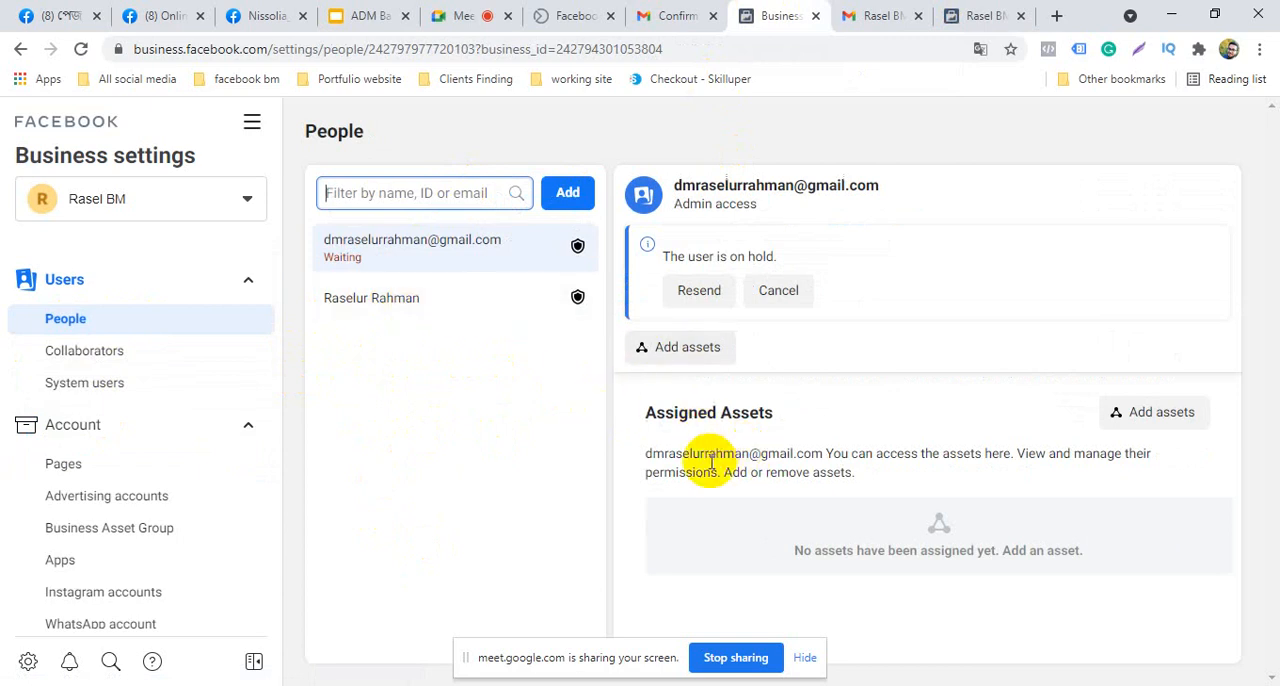
{"action": "left_click", "coordinate": [102, 466]}
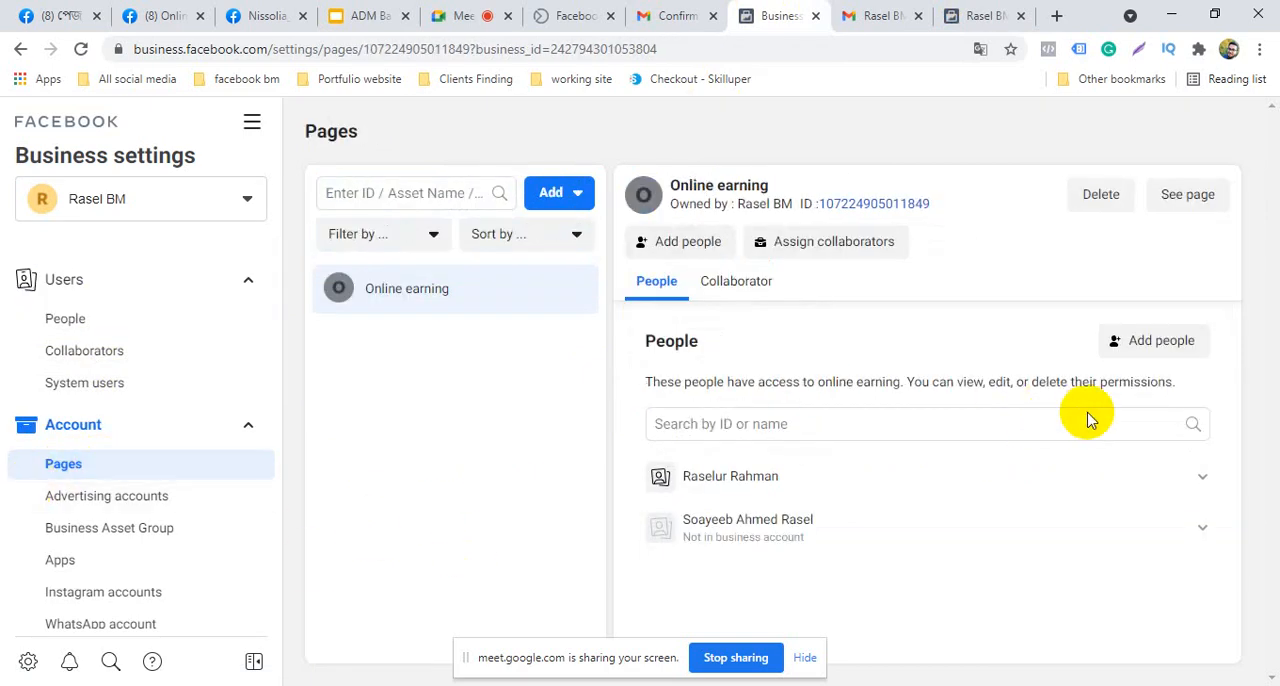
Select the existing business user for the Online earning page and review the permissions, switching Community activity on and off again
{"action": "left_click", "coordinate": [1160, 341]}
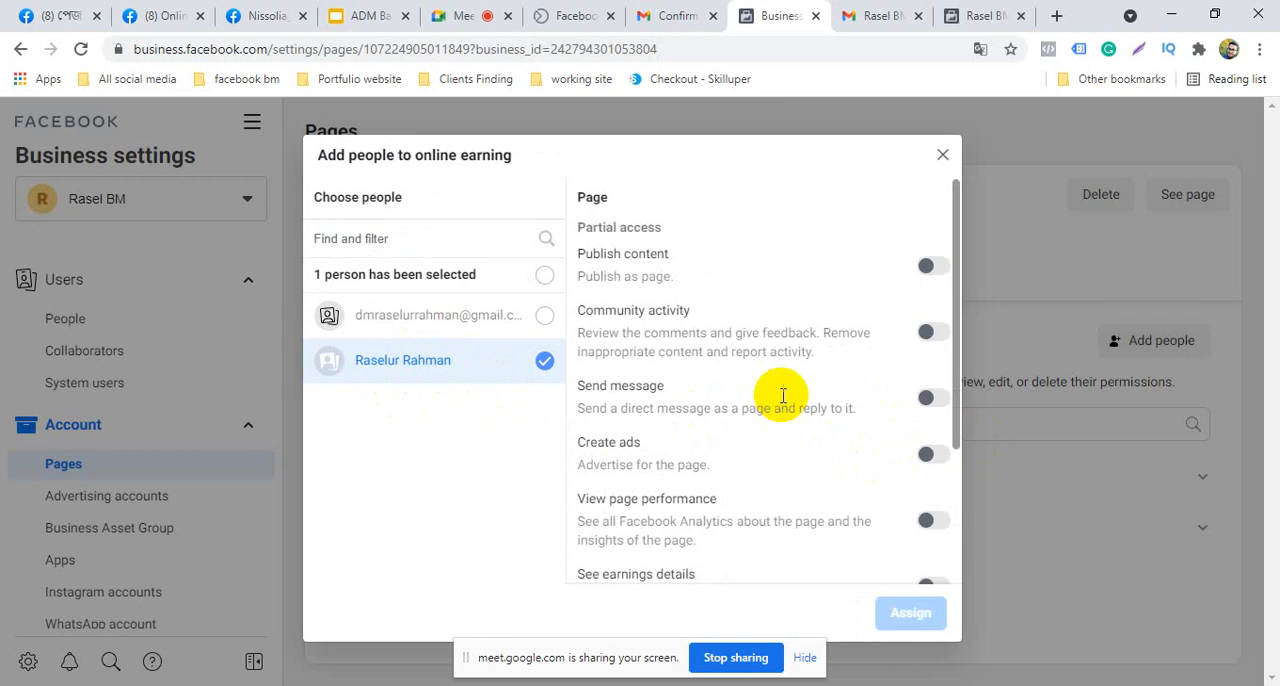
{"action": "scroll", "coordinate": [800, 380], "scroll_direction": "down", "scroll_amount": 2}
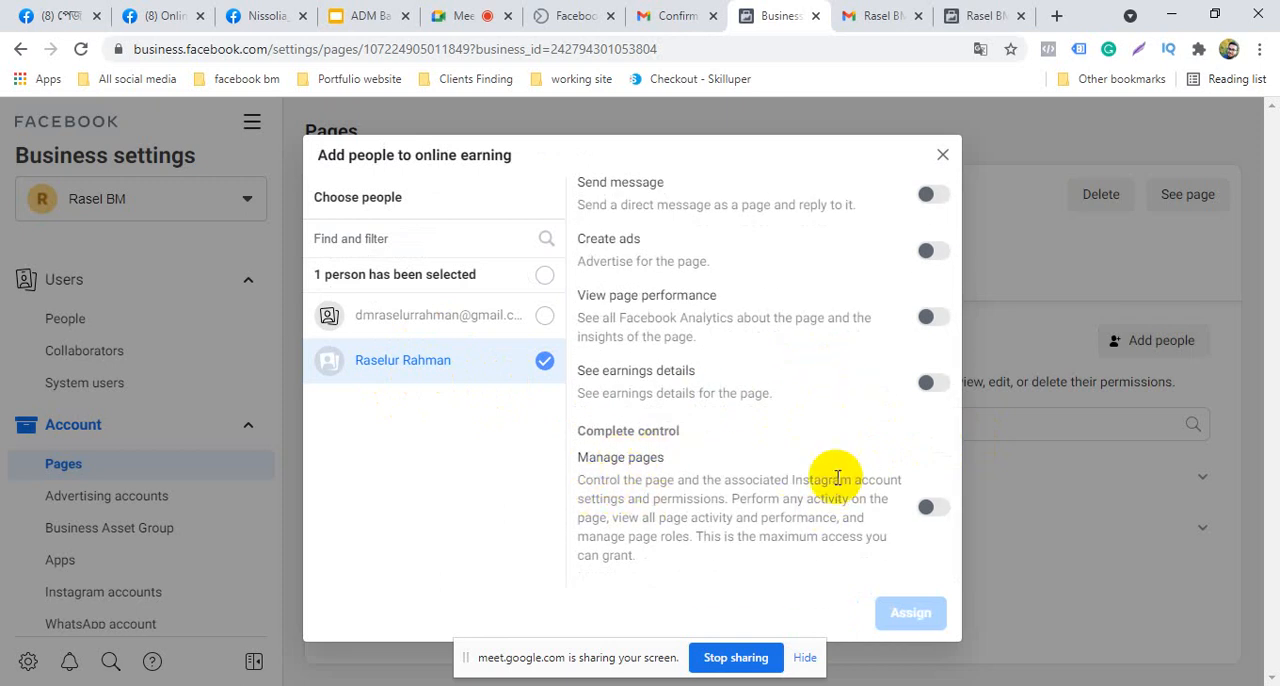
{"action": "scroll", "coordinate": [630, 457], "scroll_direction": "up", "scroll_amount": 1}
{"action": "scroll", "coordinate": [634, 488], "scroll_direction": "down", "scroll_amount": 1}
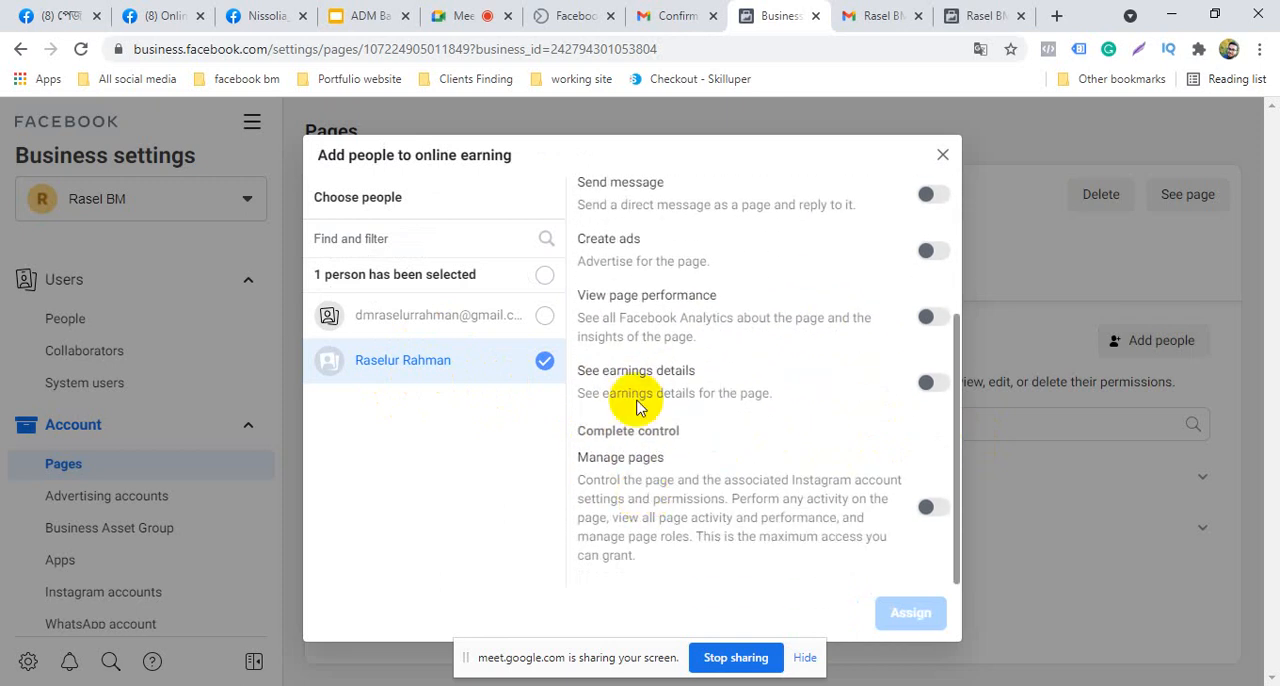
{"action": "scroll", "coordinate": [680, 290], "scroll_direction": "up", "scroll_amount": 2}
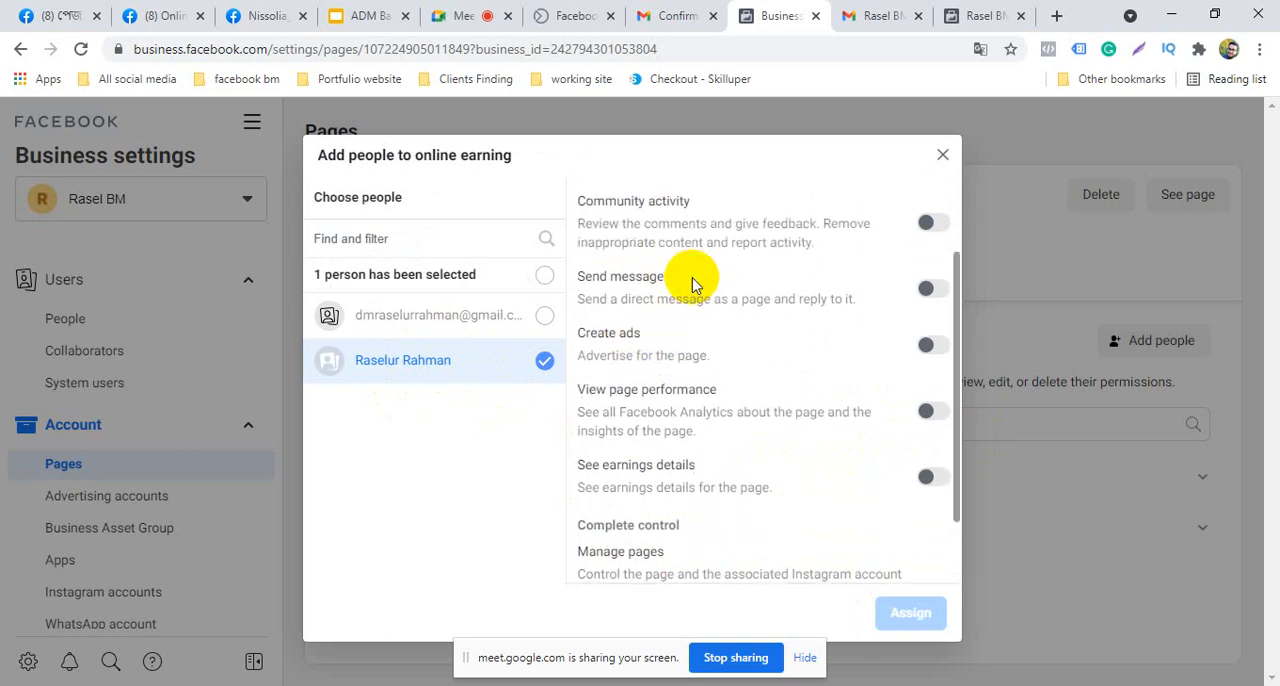
{"action": "scroll", "coordinate": [612, 245], "scroll_direction": "up", "scroll_amount": 1}
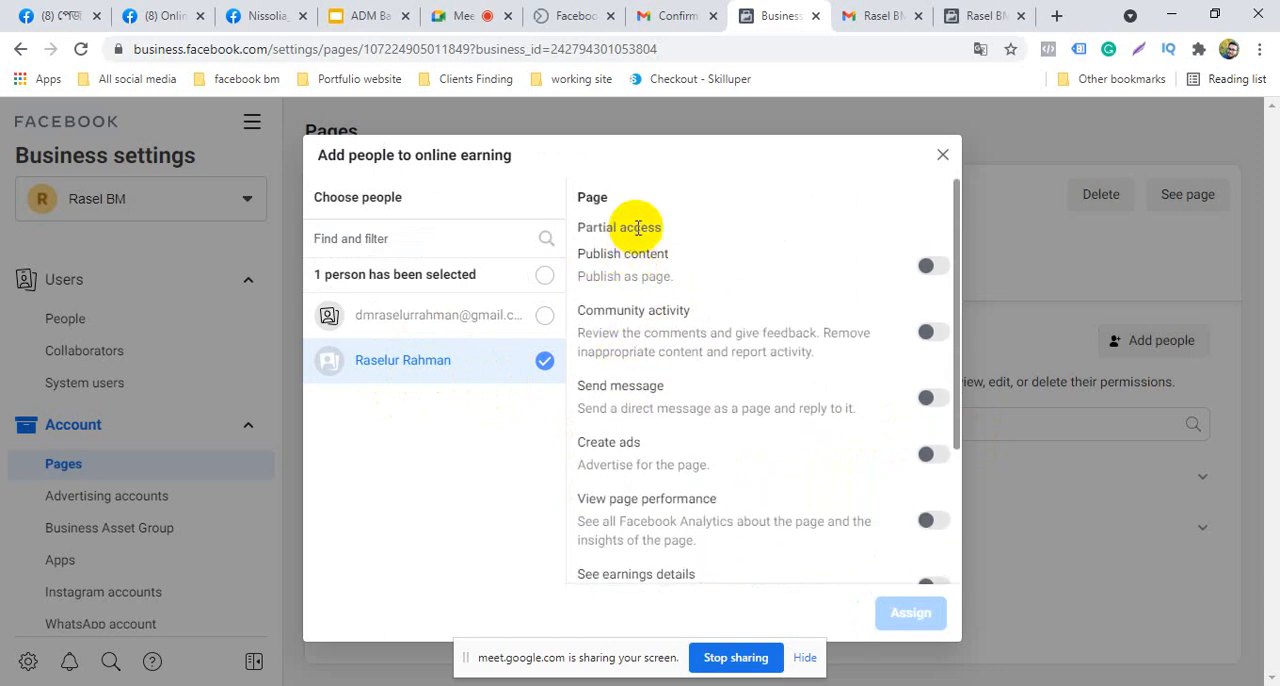
{"action": "left_click", "coordinate": [930, 332]}
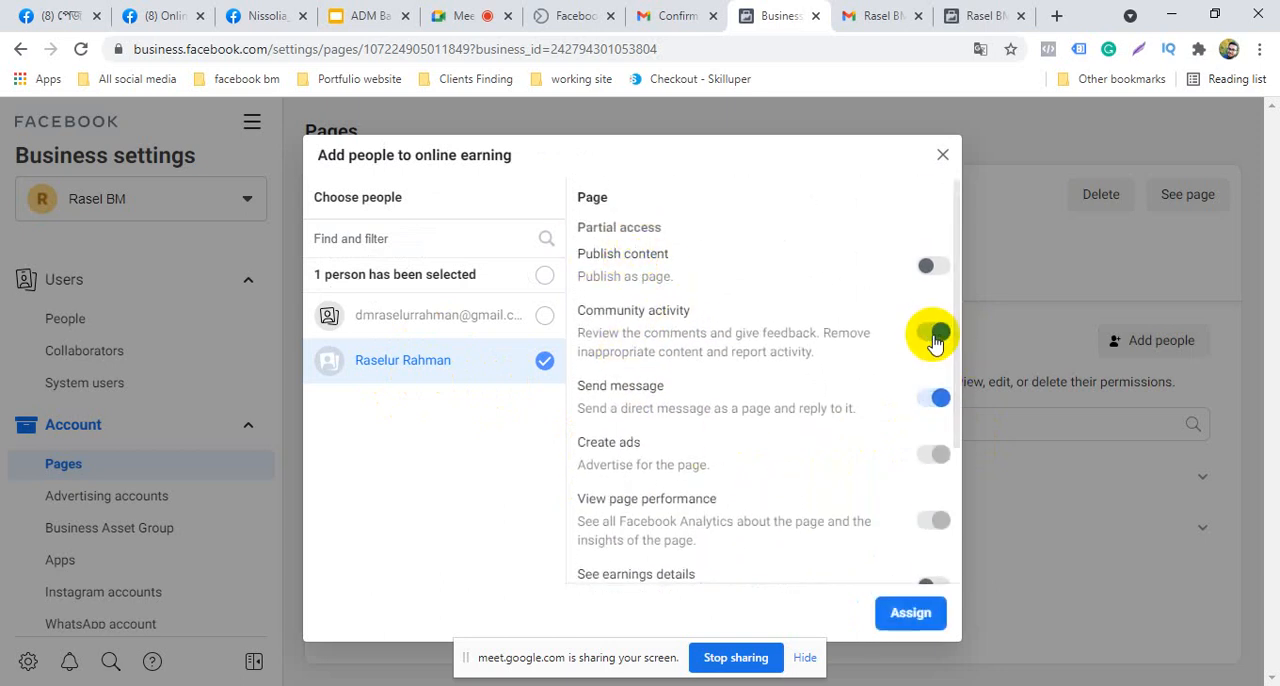
{"action": "left_click", "coordinate": [933, 335]}
Grant the selected user complete control of the Online earning page with Manage pages, and finish the assignment
{"action": "scroll", "coordinate": [928, 530], "scroll_direction": "down", "scroll_amount": 2}
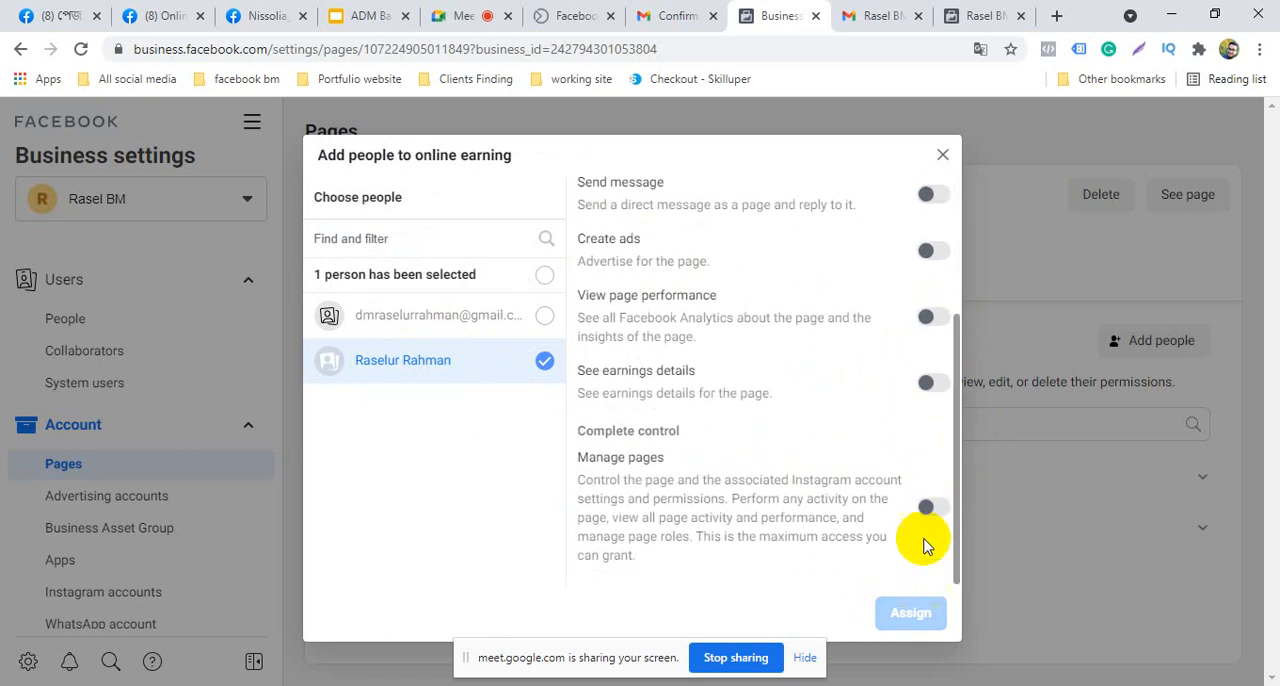
{"action": "left_click", "coordinate": [926, 512]}
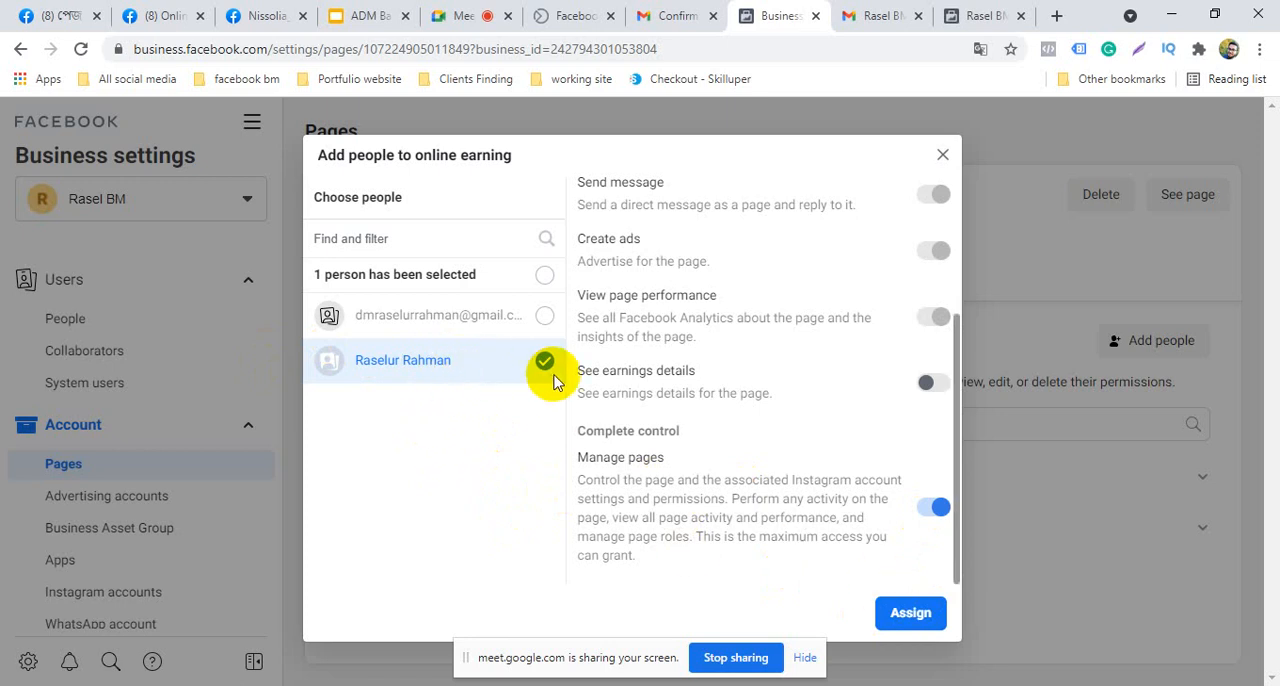
{"action": "left_click", "coordinate": [911, 612]}
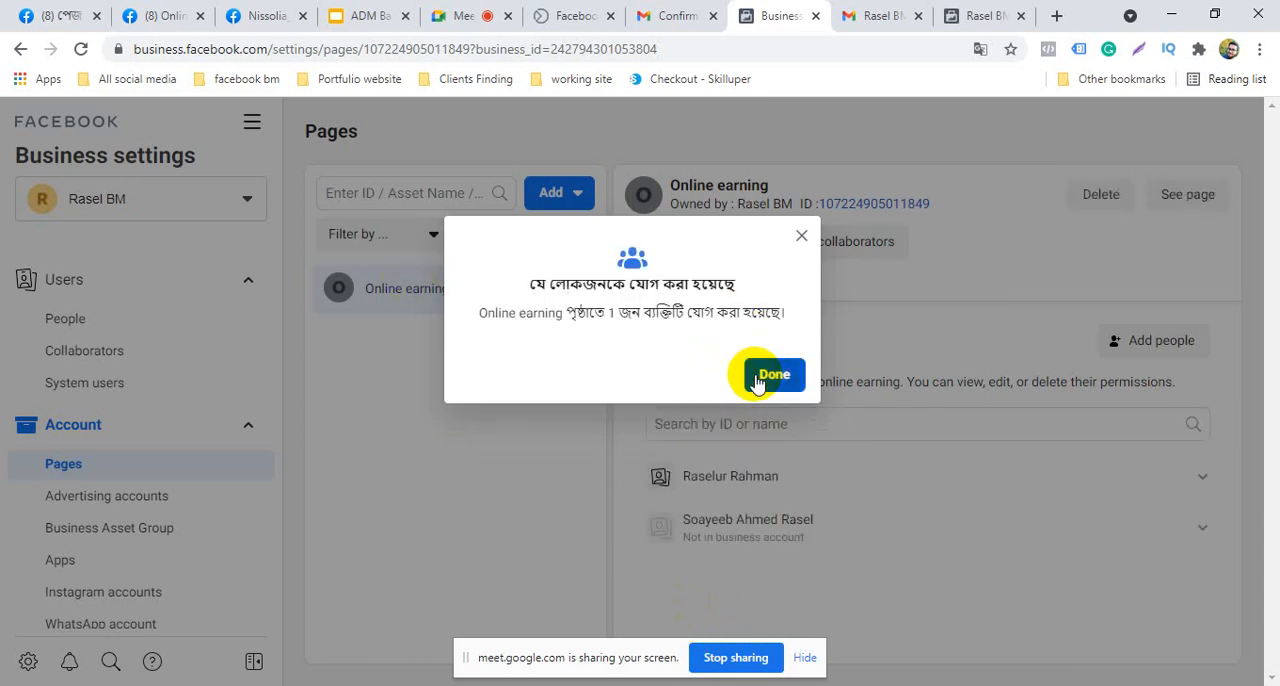
{"action": "left_click", "coordinate": [760, 376]}
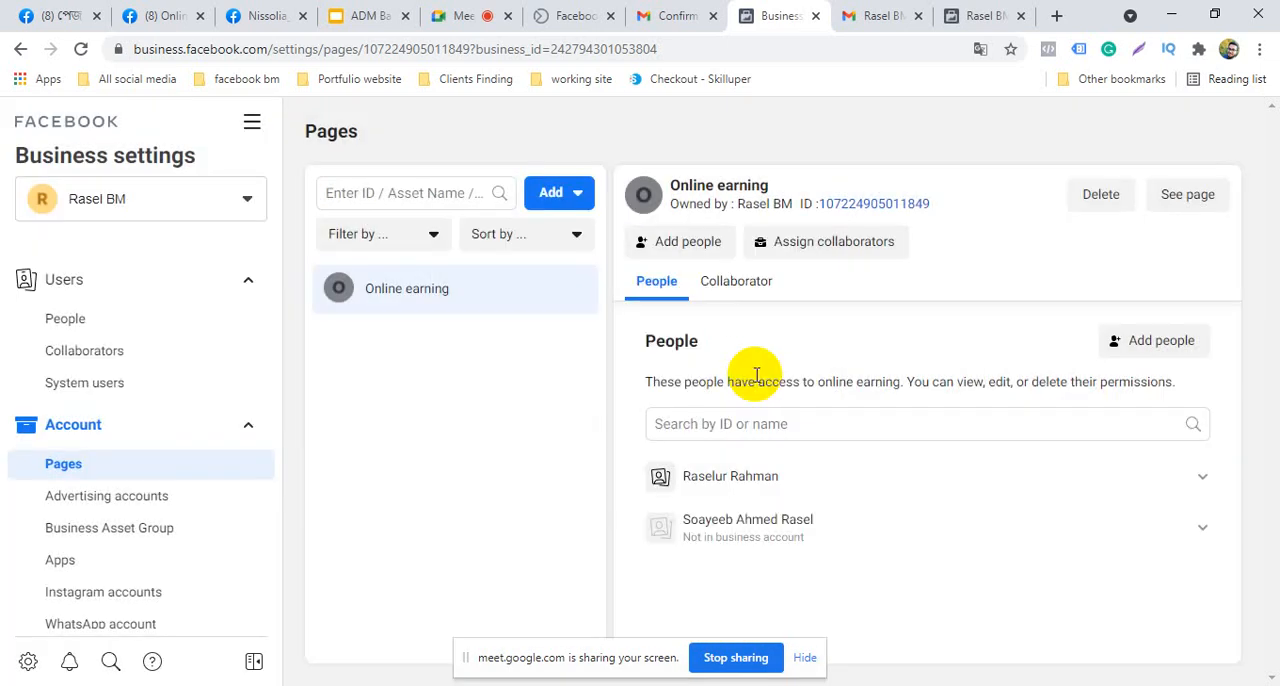
View the Advertising accounts section and return to the Pages section
{"action": "left_click", "coordinate": [113, 505]}
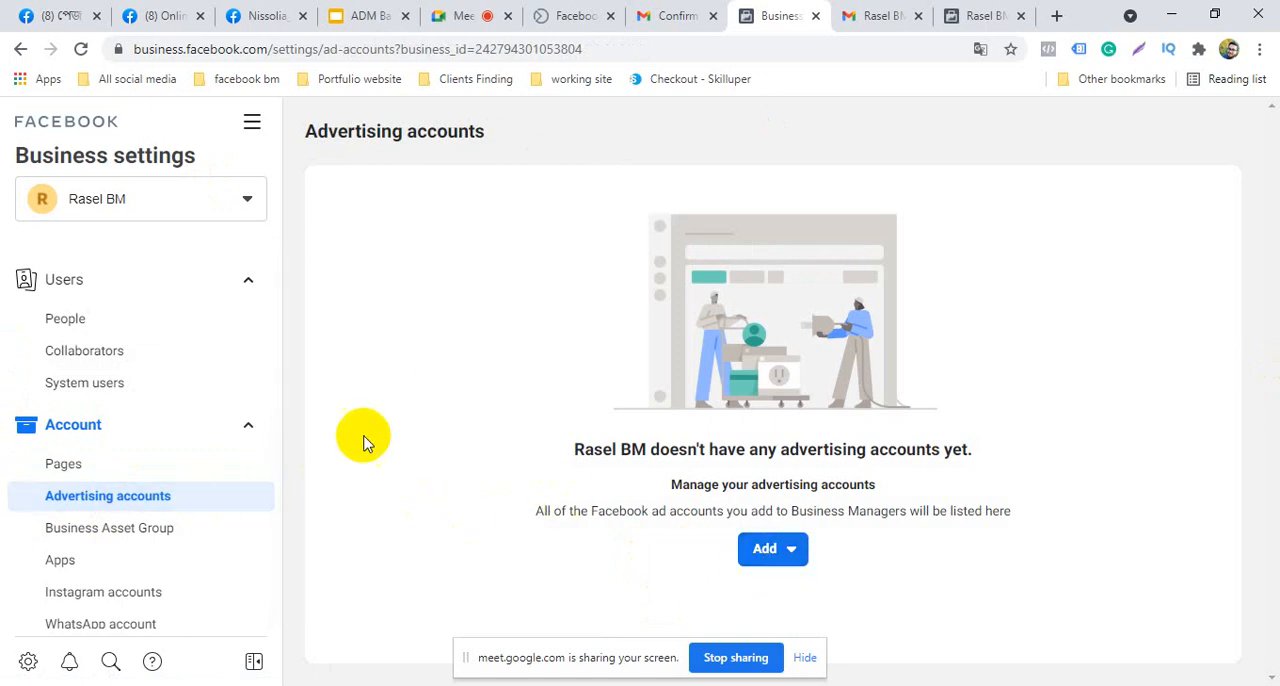
{"action": "left_click", "coordinate": [135, 467]}
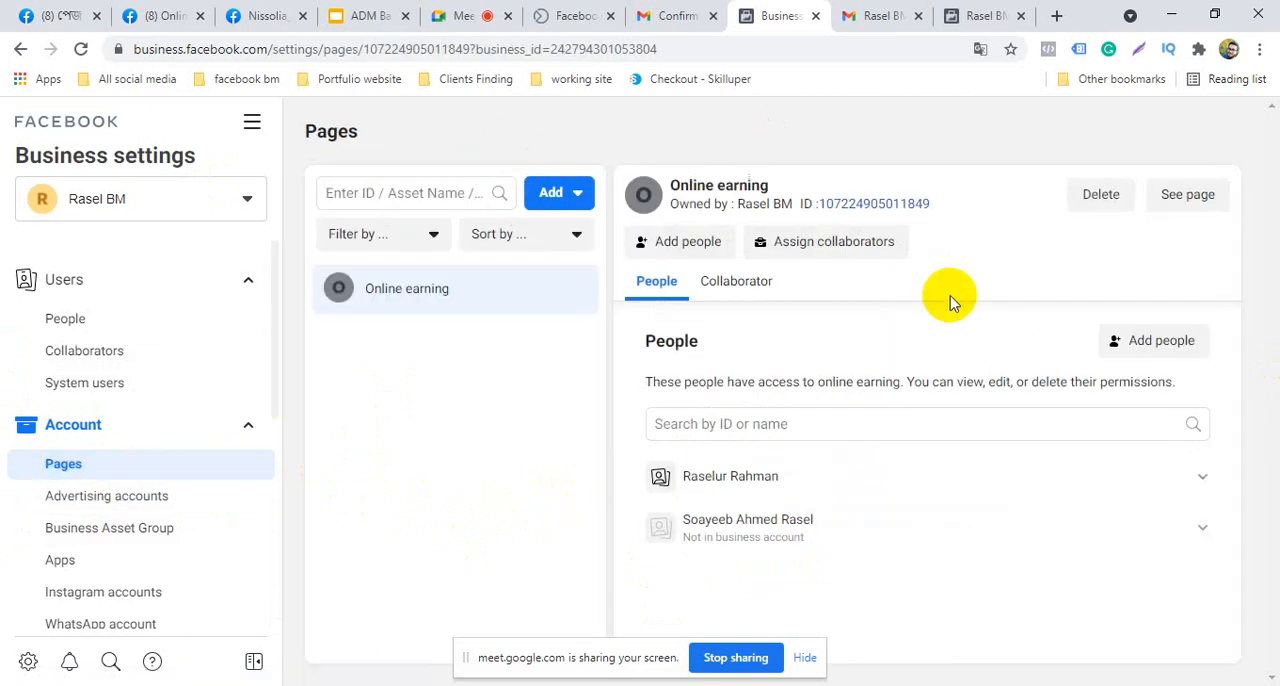
Review the page permissions for the existing business user again, switching Publish content on and off, and close without assigning
{"action": "left_click", "coordinate": [1163, 344]}
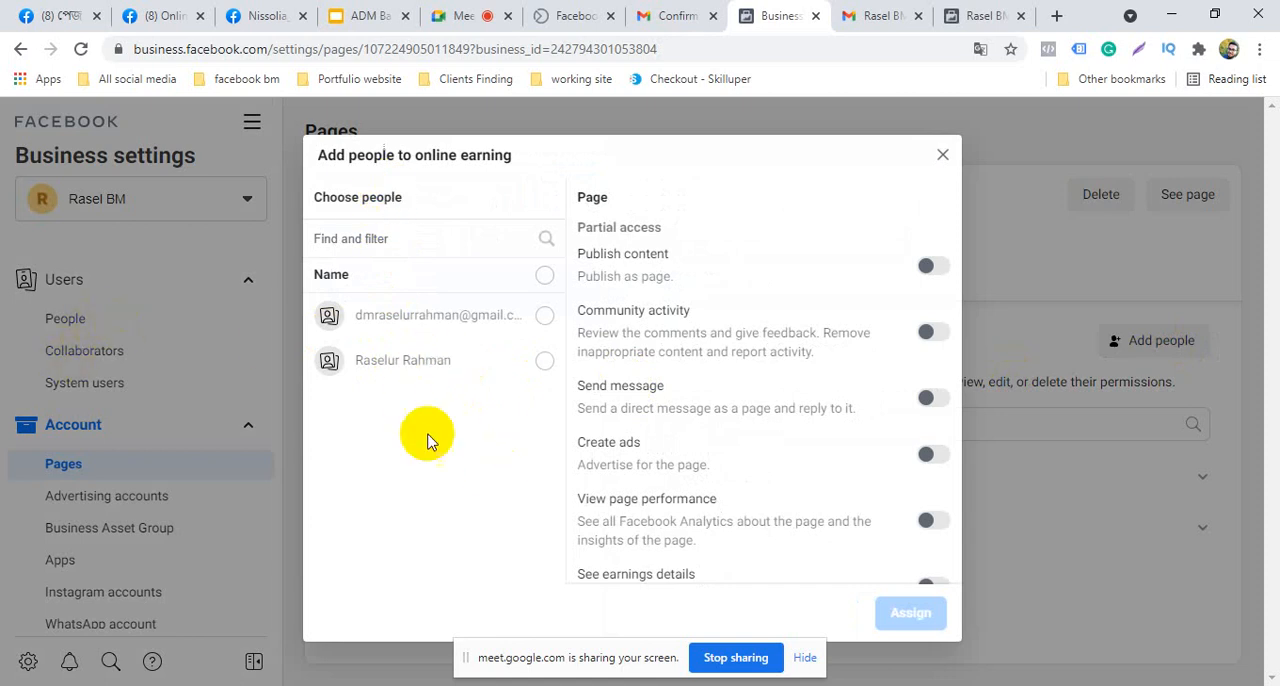
{"action": "left_click", "coordinate": [544, 362]}
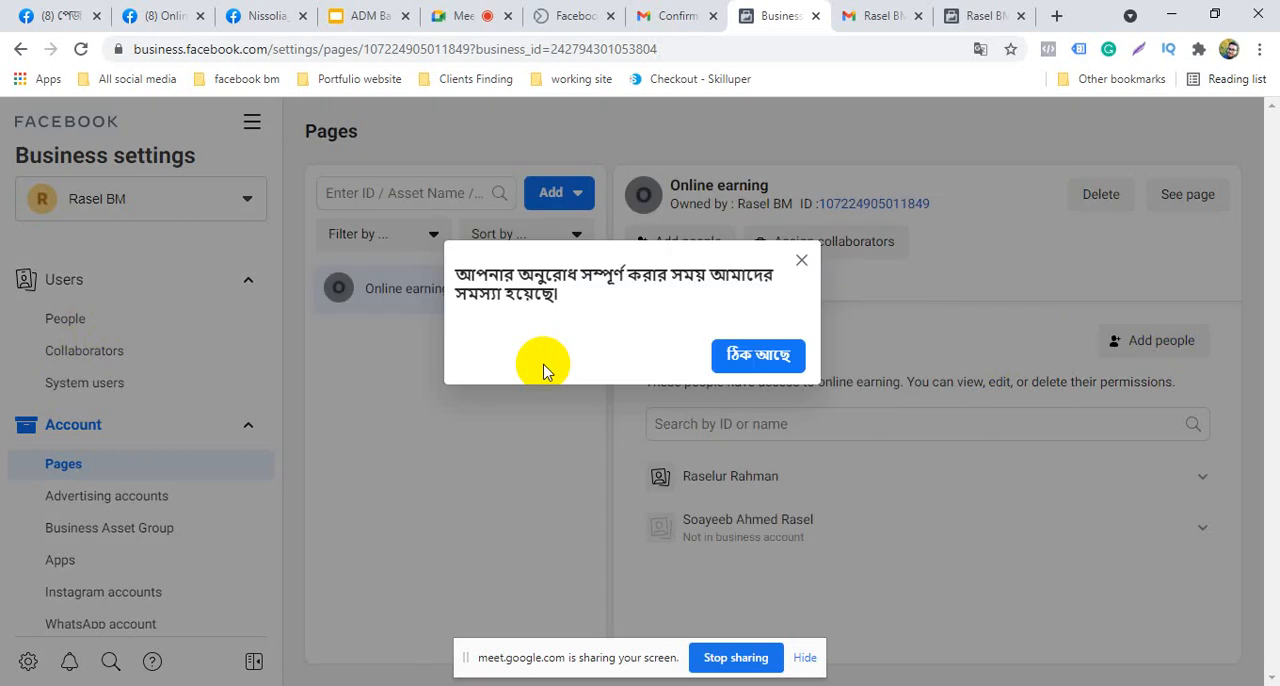
{"action": "left_click", "coordinate": [801, 262]}
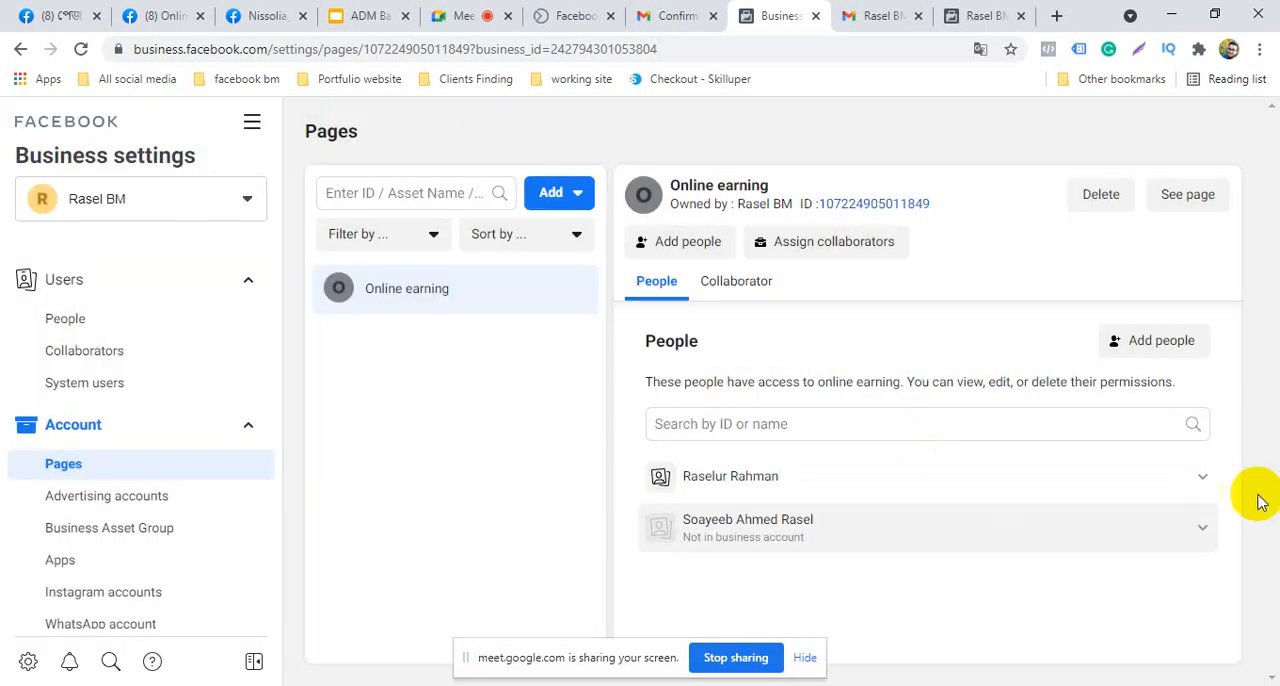
{"action": "left_click", "coordinate": [1187, 352]}
{"action": "scroll", "coordinate": [752, 430], "scroll_direction": "down", "scroll_amount": 3}
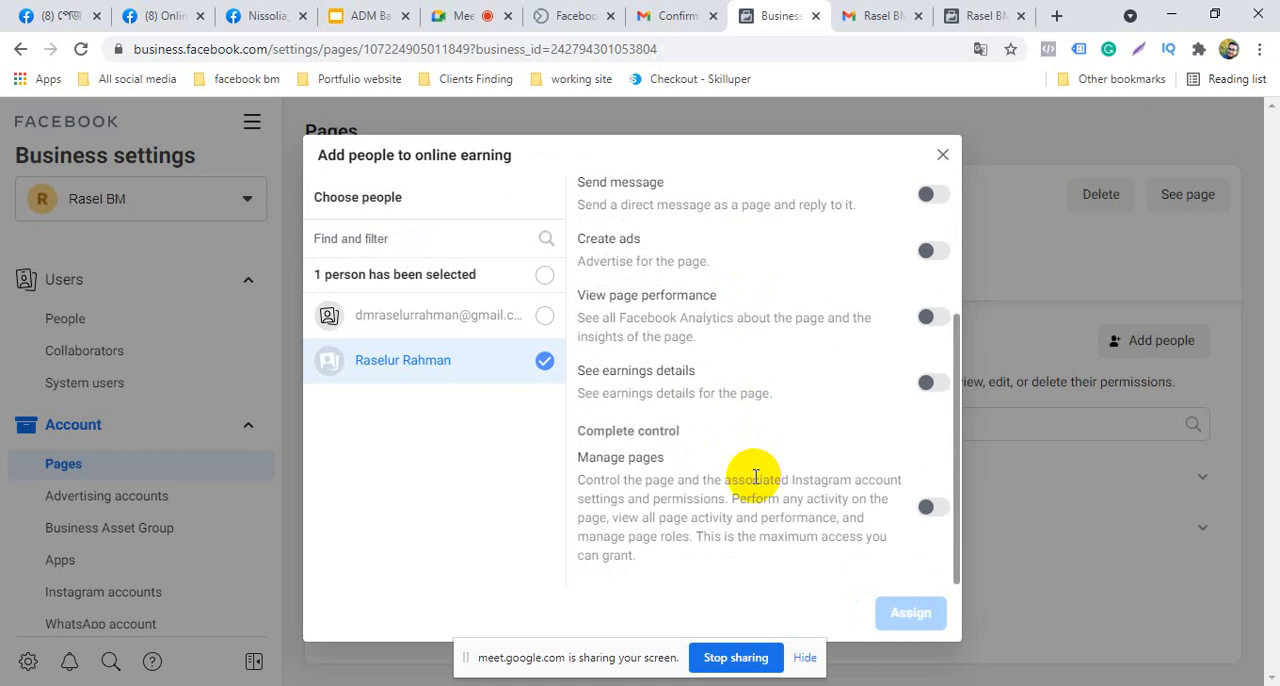
{"action": "scroll", "coordinate": [660, 357], "scroll_direction": "up", "scroll_amount": 5}
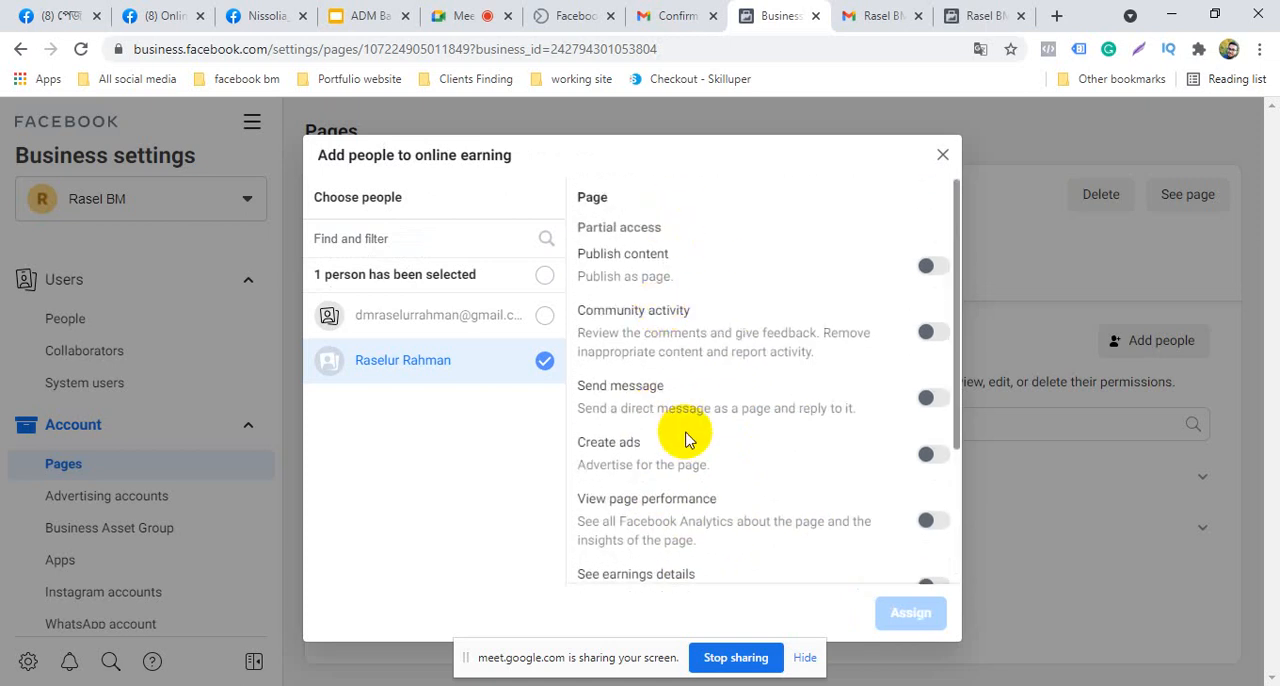
{"action": "left_click", "coordinate": [932, 267]}
{"action": "left_click", "coordinate": [934, 272]}
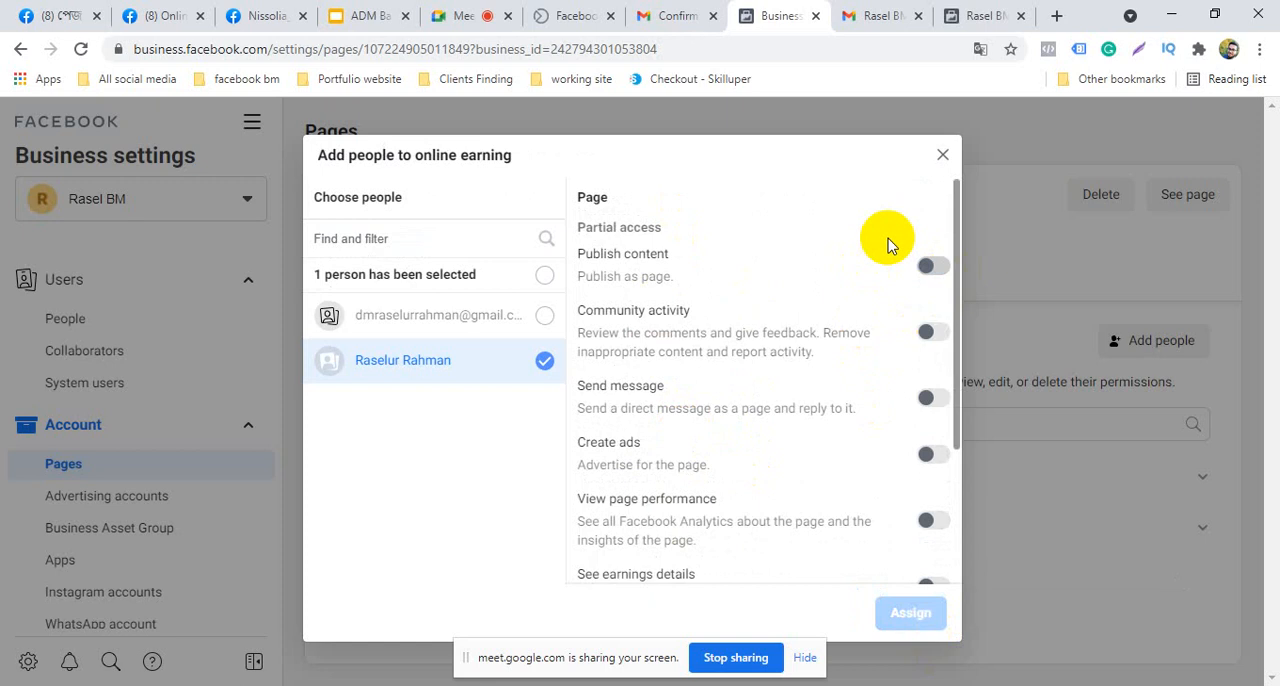
{"action": "left_click", "coordinate": [942, 154]}
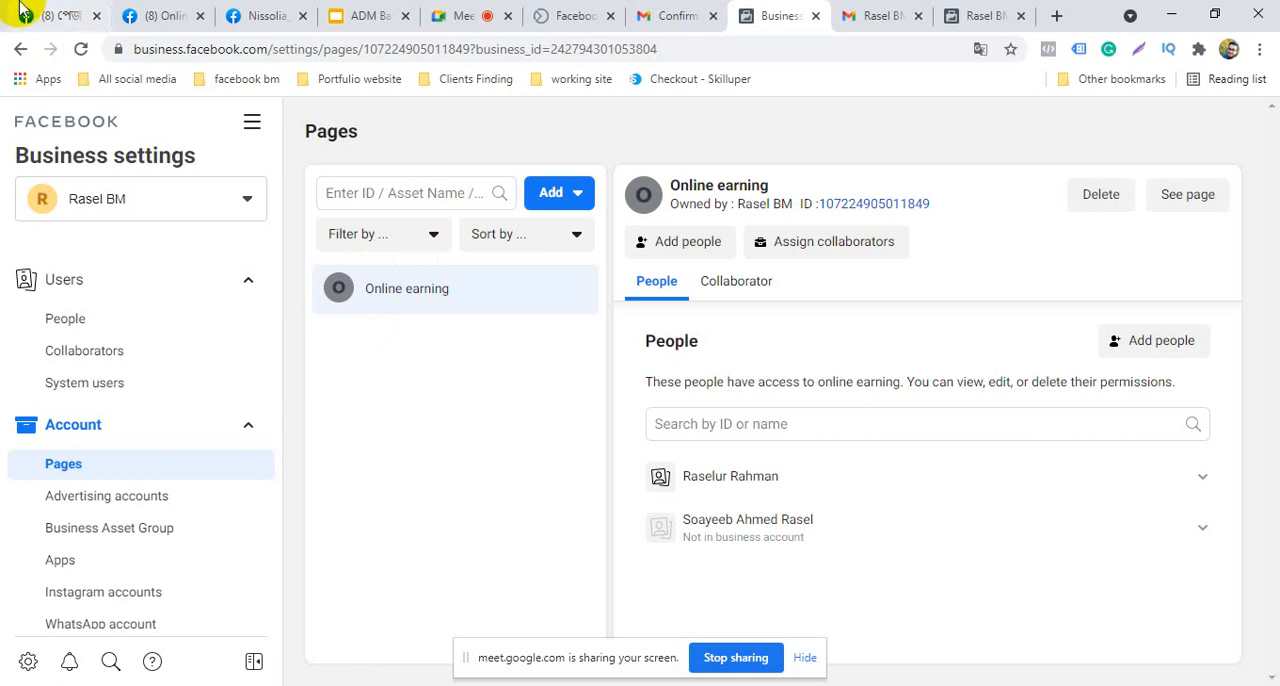
Look through the remaining Business settings sections from Advertising accounts down to Data source and Registration
{"action": "left_click", "coordinate": [135, 468]}
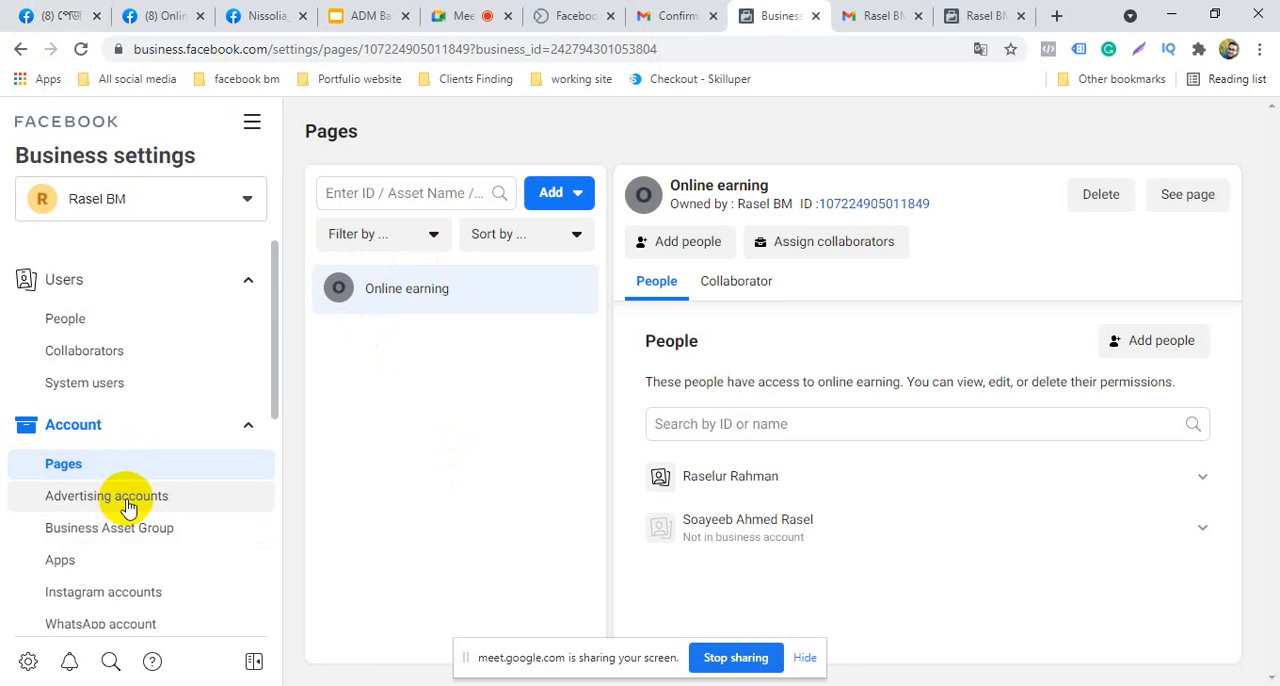
{"action": "scroll", "coordinate": [128, 508], "scroll_direction": "down", "scroll_amount": 1}
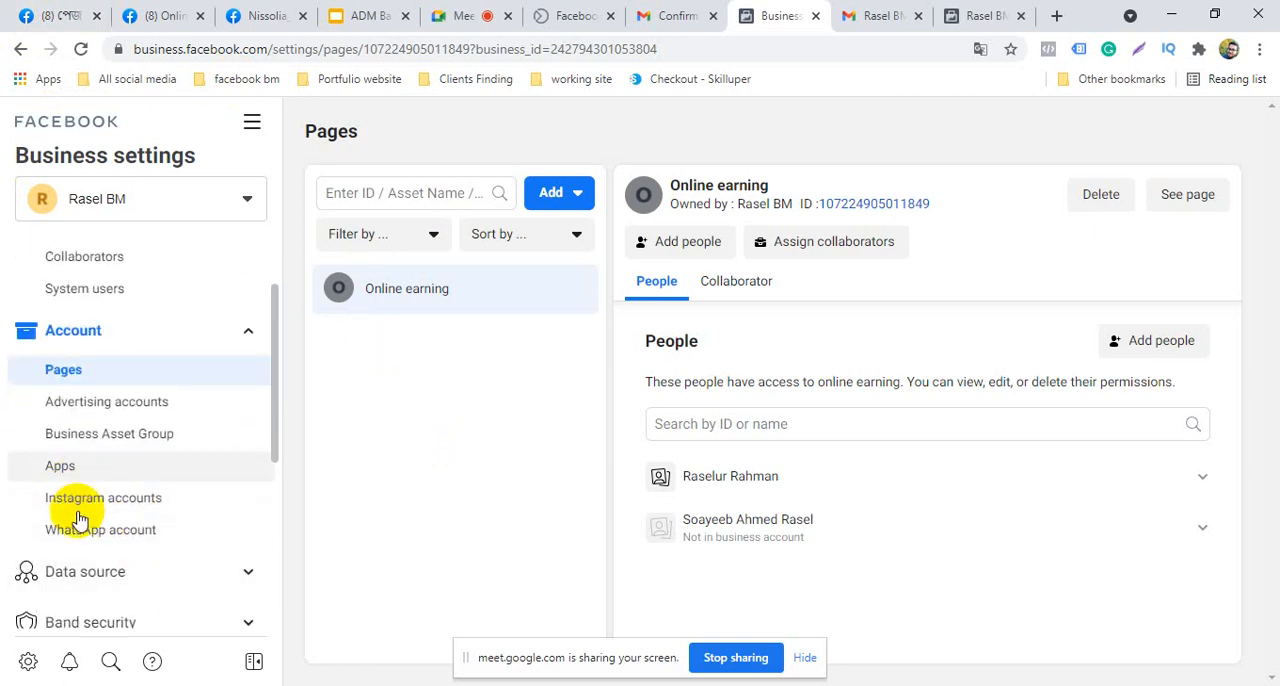
{"action": "scroll", "coordinate": [86, 550], "scroll_direction": "down", "scroll_amount": 1}
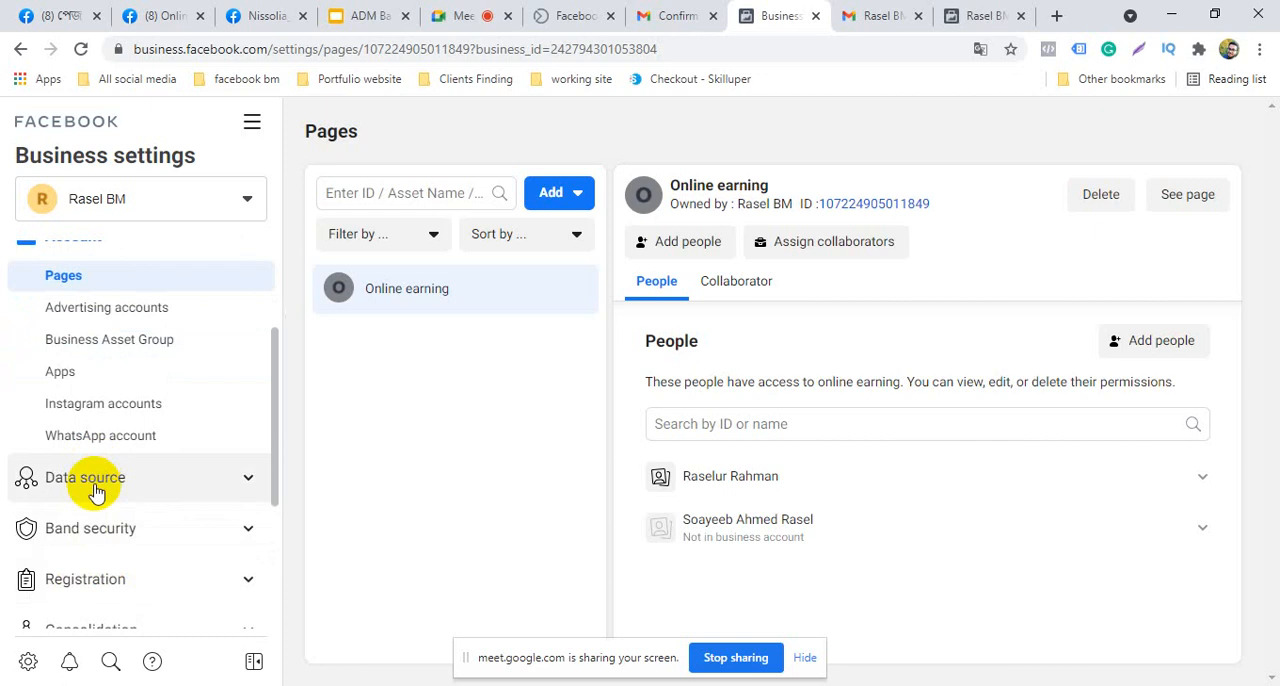
Look over the Users and Account sections of Business settings, view the People list and return to Pages
{"action": "scroll", "coordinate": [95, 490], "scroll_direction": "up", "scroll_amount": 2}
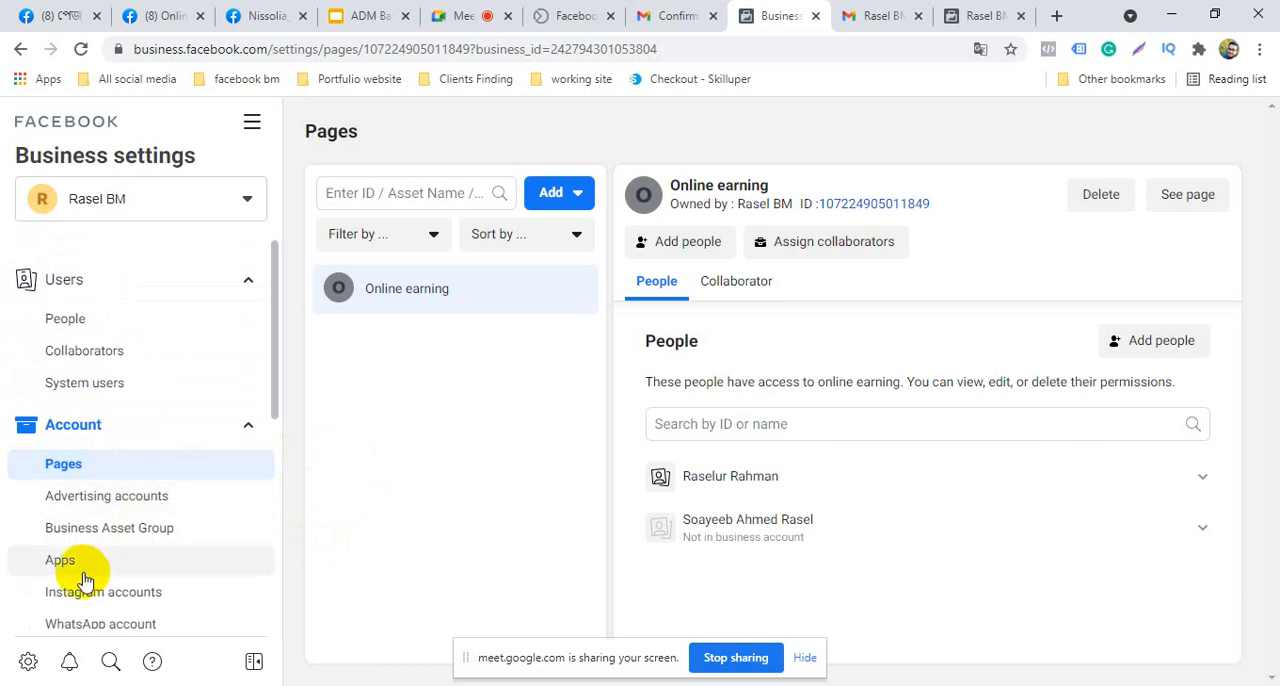
{"action": "scroll", "coordinate": [88, 545], "scroll_direction": "down", "scroll_amount": 1}
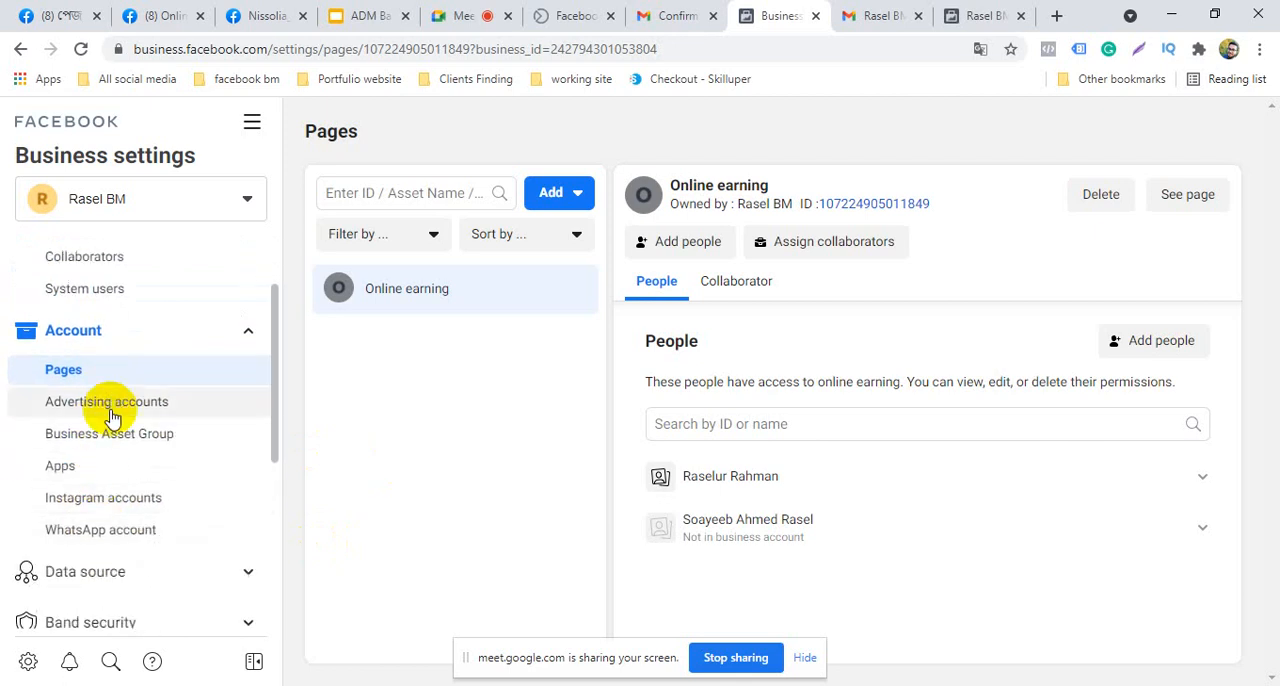
{"action": "scroll", "coordinate": [110, 418], "scroll_direction": "up", "scroll_amount": 1}
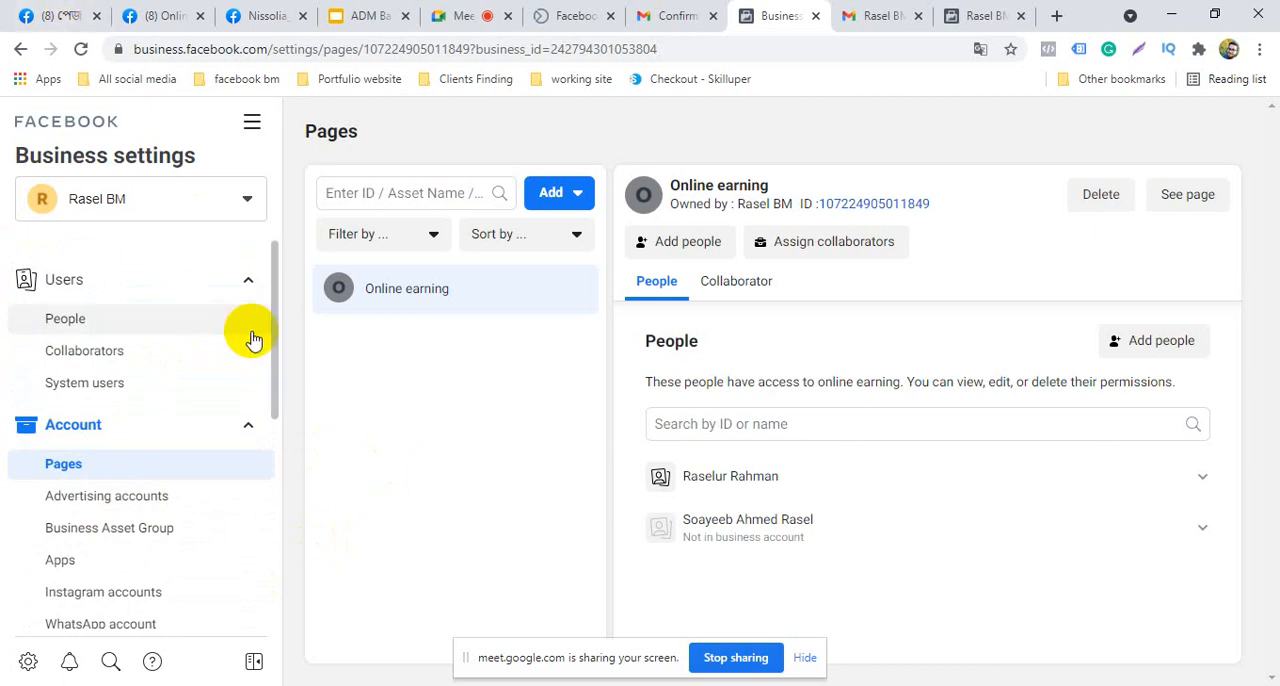
{"action": "left_click", "coordinate": [138, 326]}
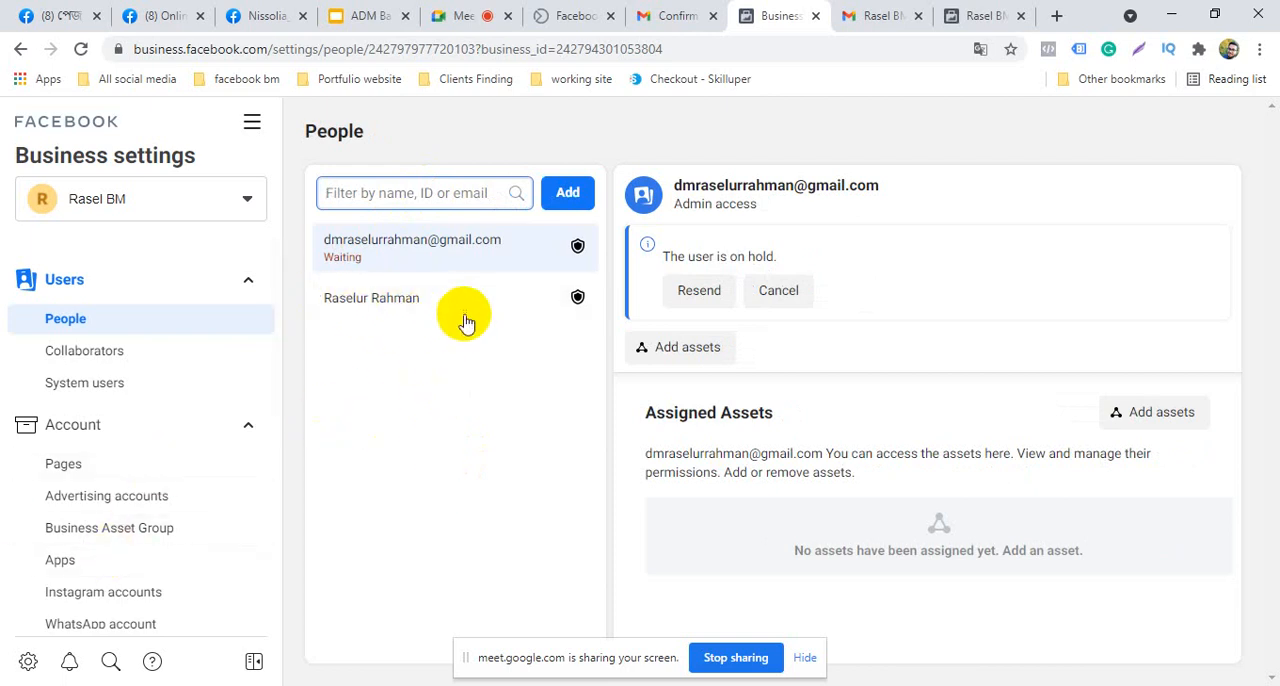
{"action": "left_click", "coordinate": [63, 470]}
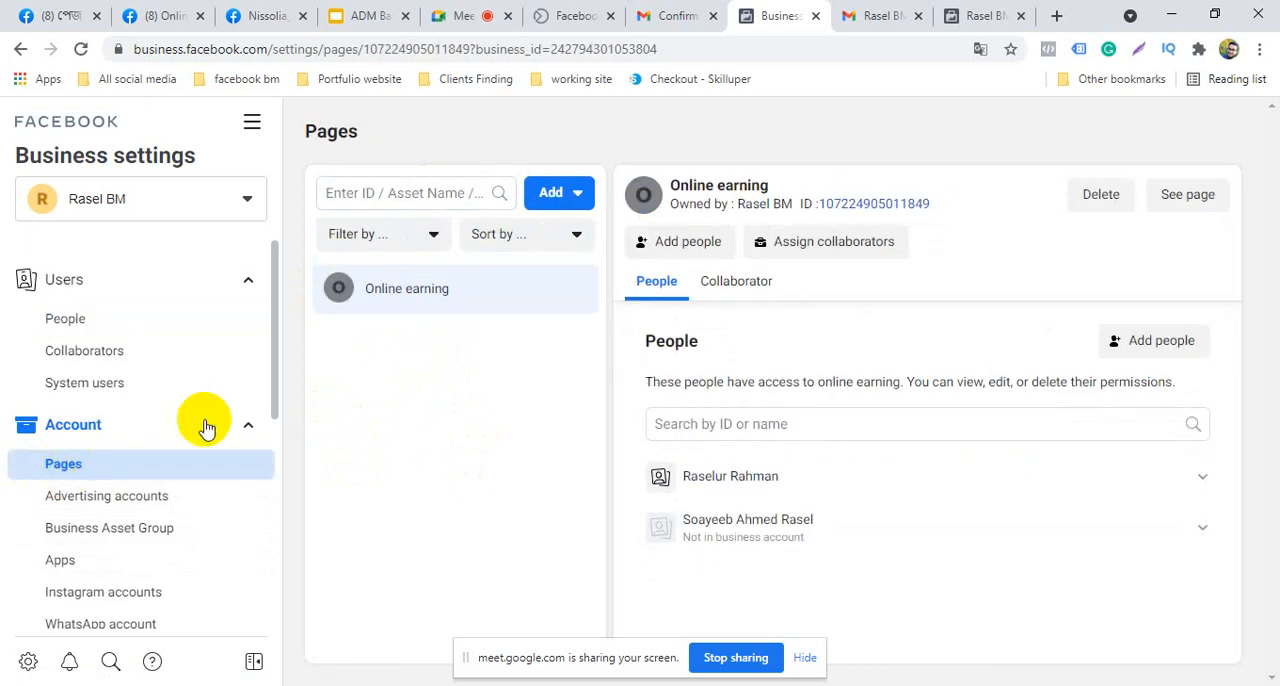
Review the permissions available for the existing business user on the Online earning page, and close without assigning
{"action": "left_click", "coordinate": [1146, 342]}
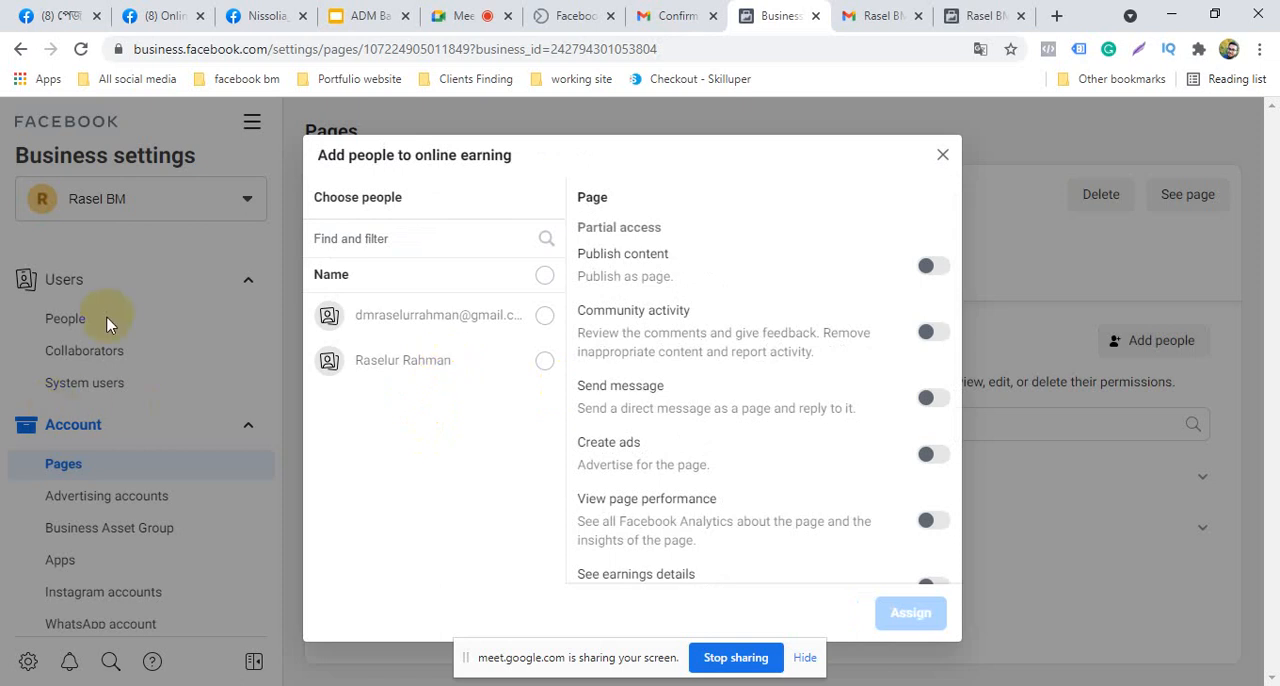
{"action": "left_click", "coordinate": [543, 362]}
{"action": "left_click", "coordinate": [802, 262]}
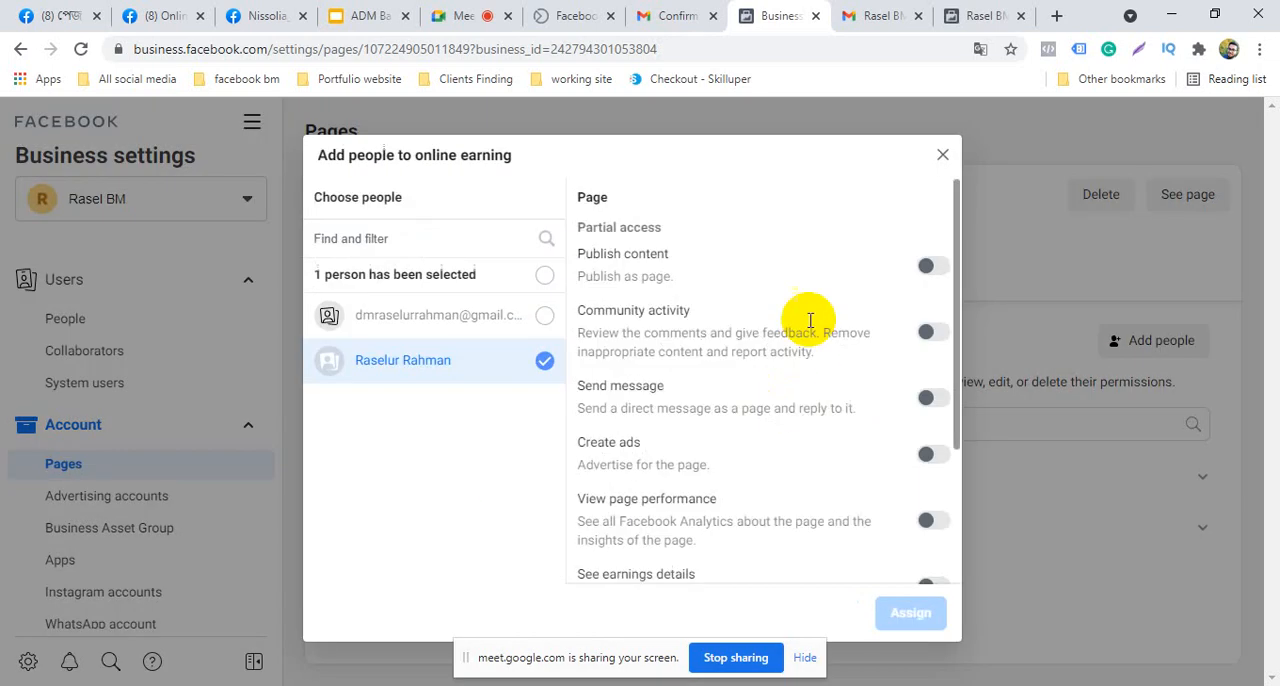
{"action": "scroll", "coordinate": [848, 428], "scroll_direction": "down", "scroll_amount": 3}
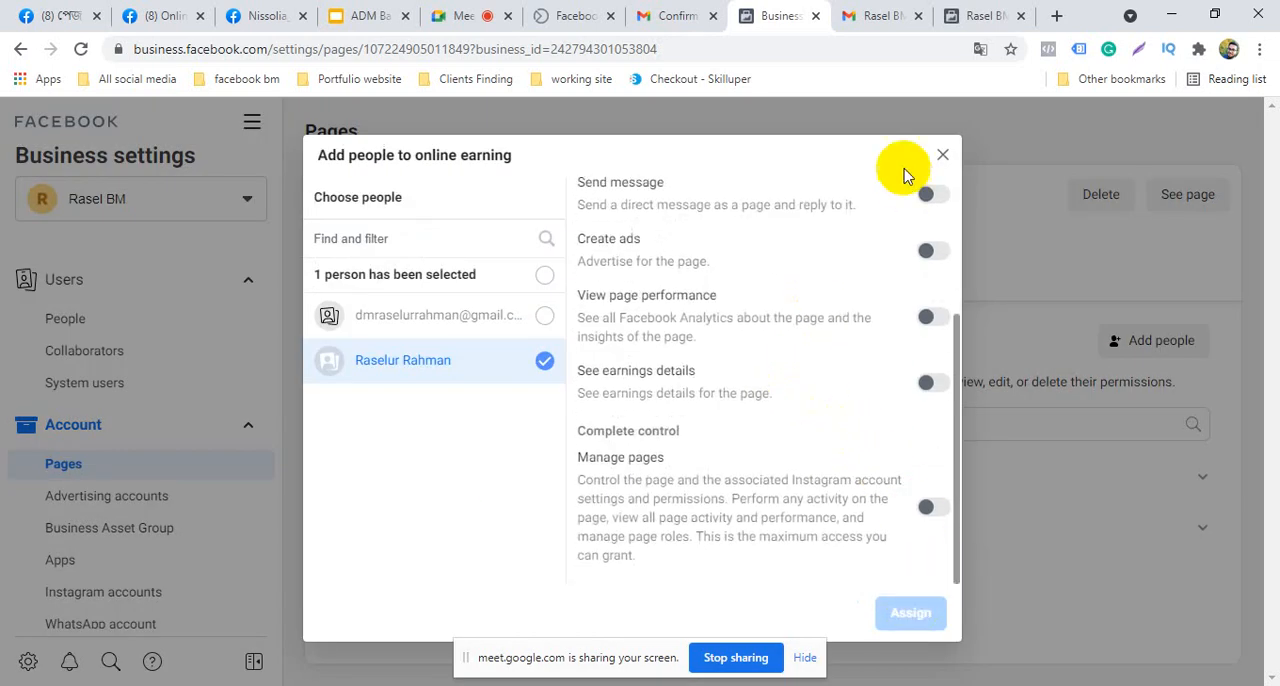
{"action": "left_click", "coordinate": [944, 158]}
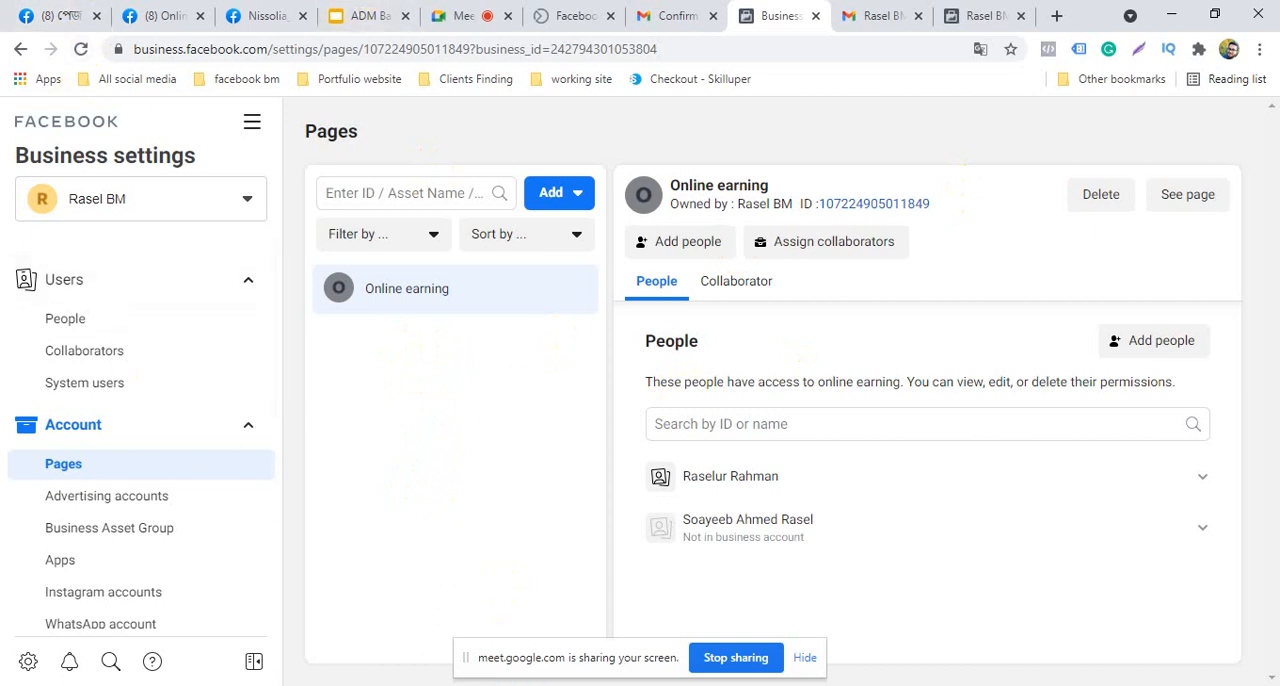
Switch to the ADM Batch :1 presentation in Google Slides and slightly enlarge the topic list's text box from its upper-left corner
{"action": "left_click", "coordinate": [377, 10]}
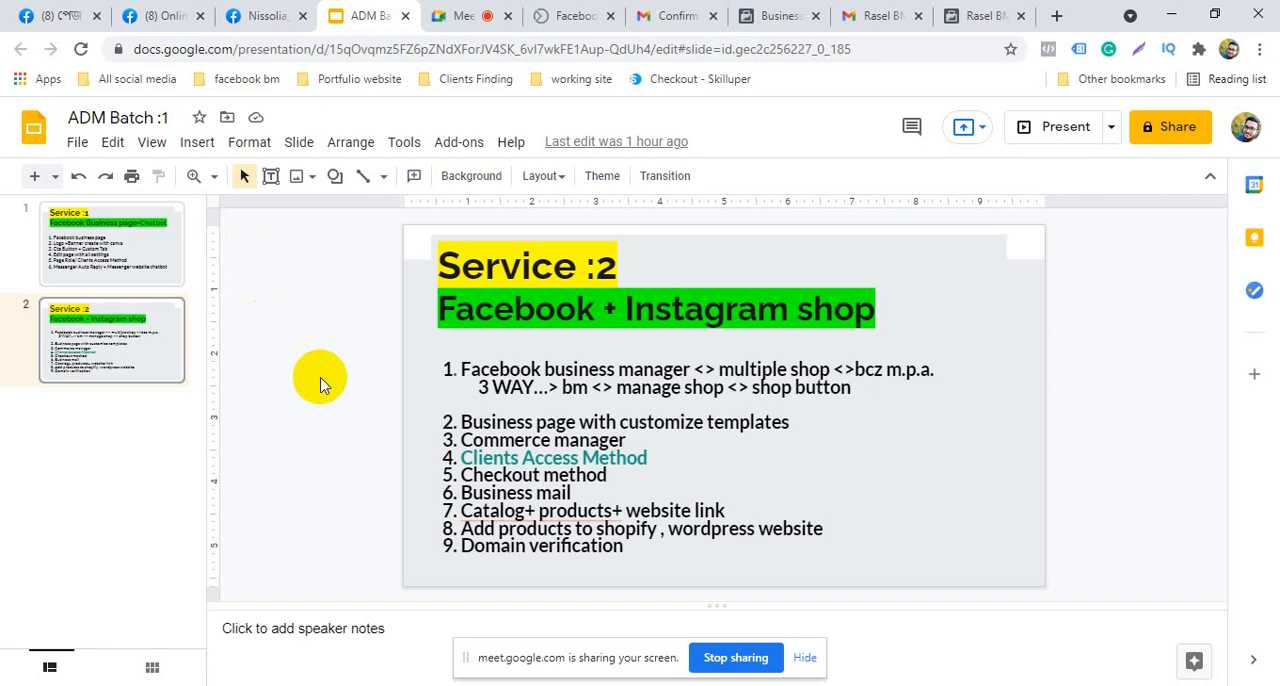
{"action": "left_click", "coordinate": [650, 553]}
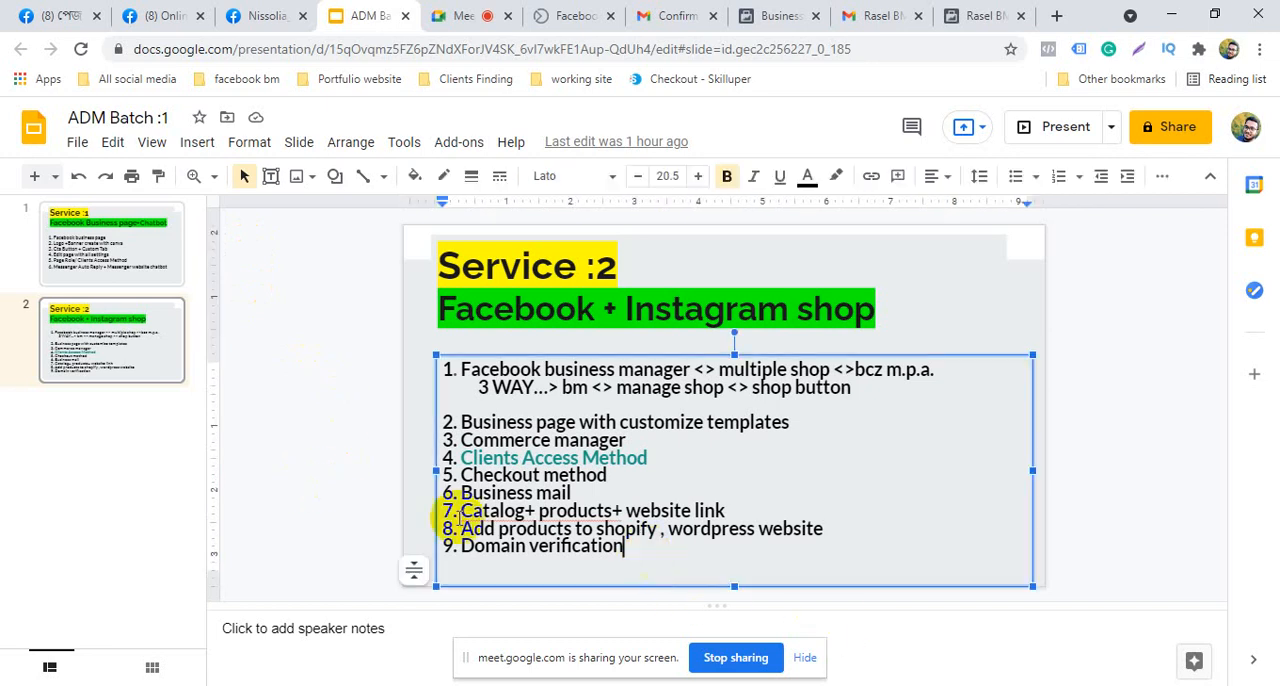
{"action": "left_click_drag", "start_coordinate": [433, 352], "coordinate": [424, 346]}
{"action": "left_click", "coordinate": [359, 345]}
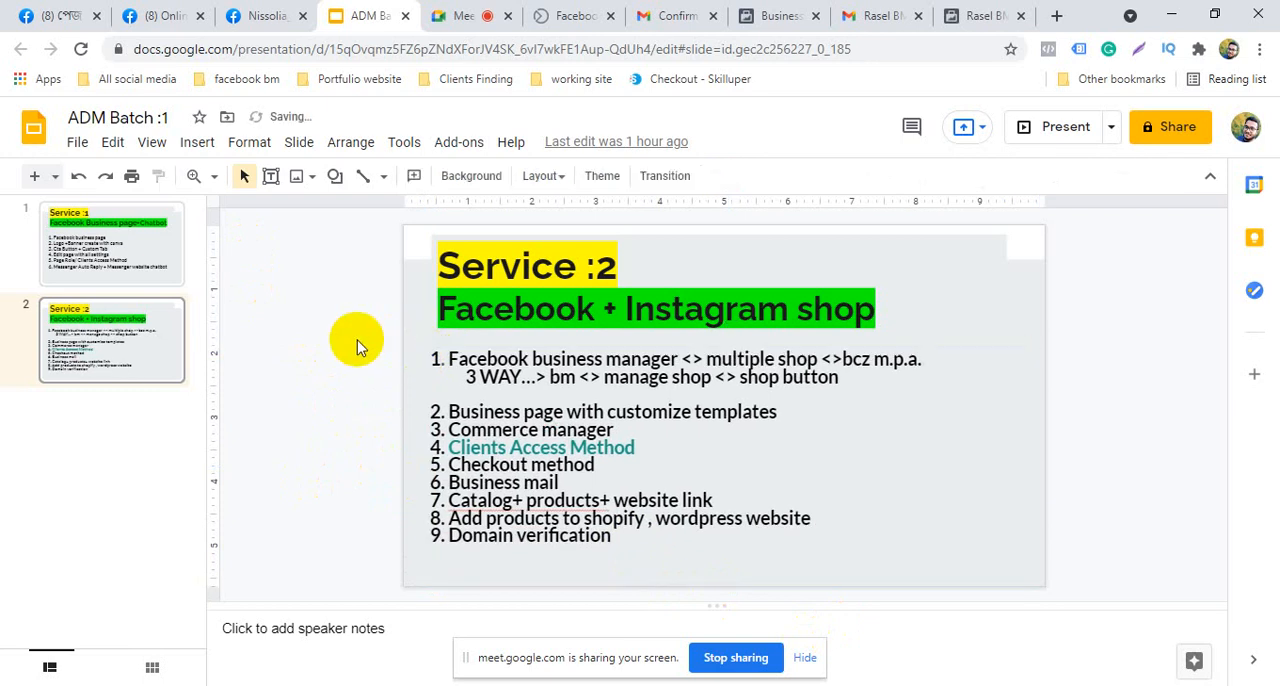
{"action": "left_click", "coordinate": [627, 544]}
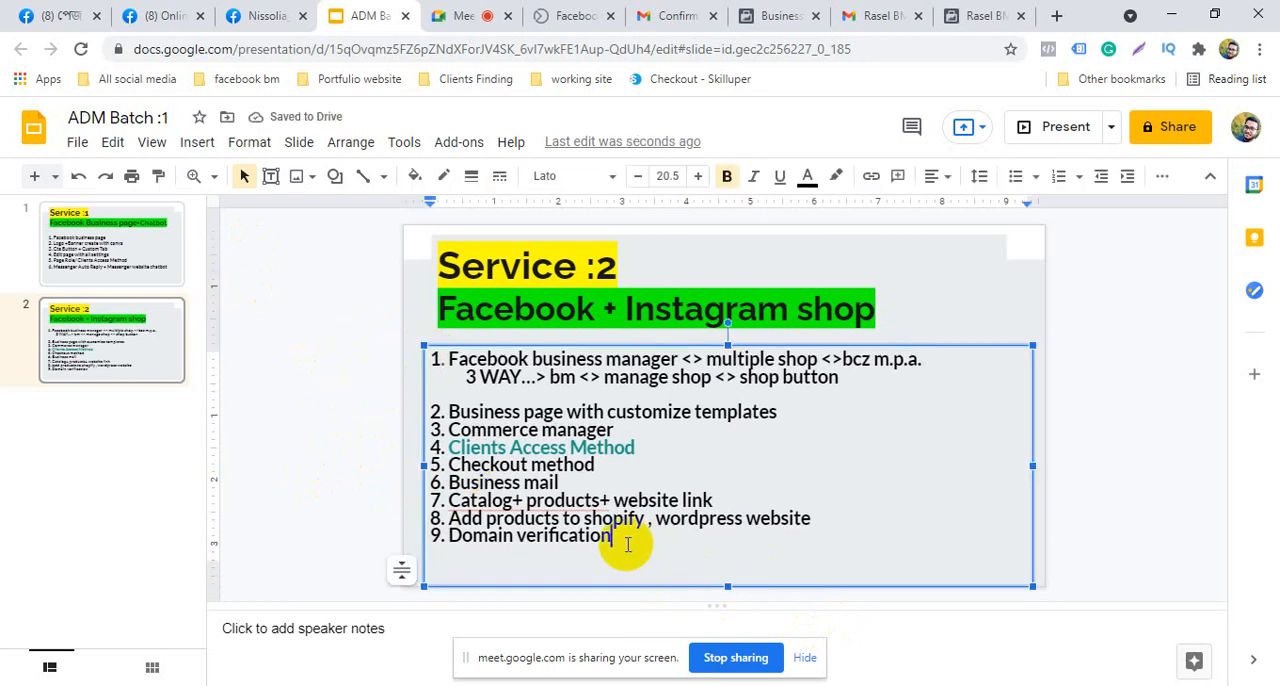
{"action": "left_click", "coordinate": [318, 455]}
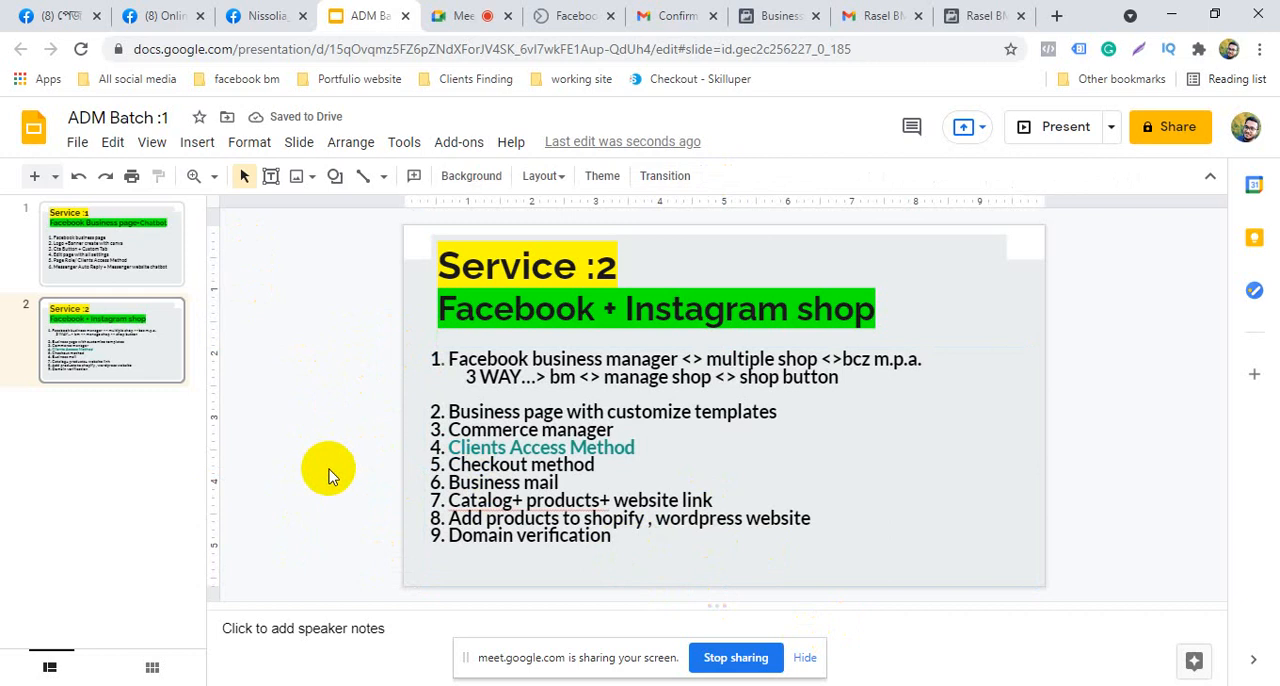
{"action": "left_click", "coordinate": [650, 547]}
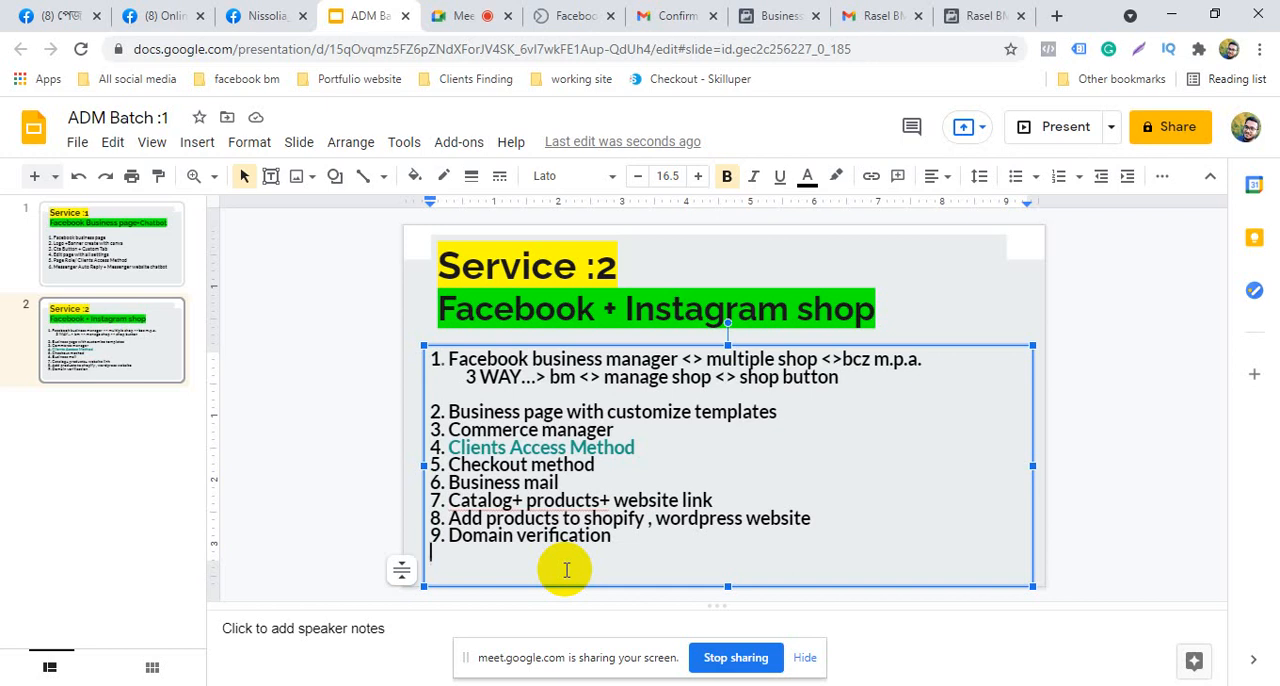
{"action": "left_click", "coordinate": [316, 425]}
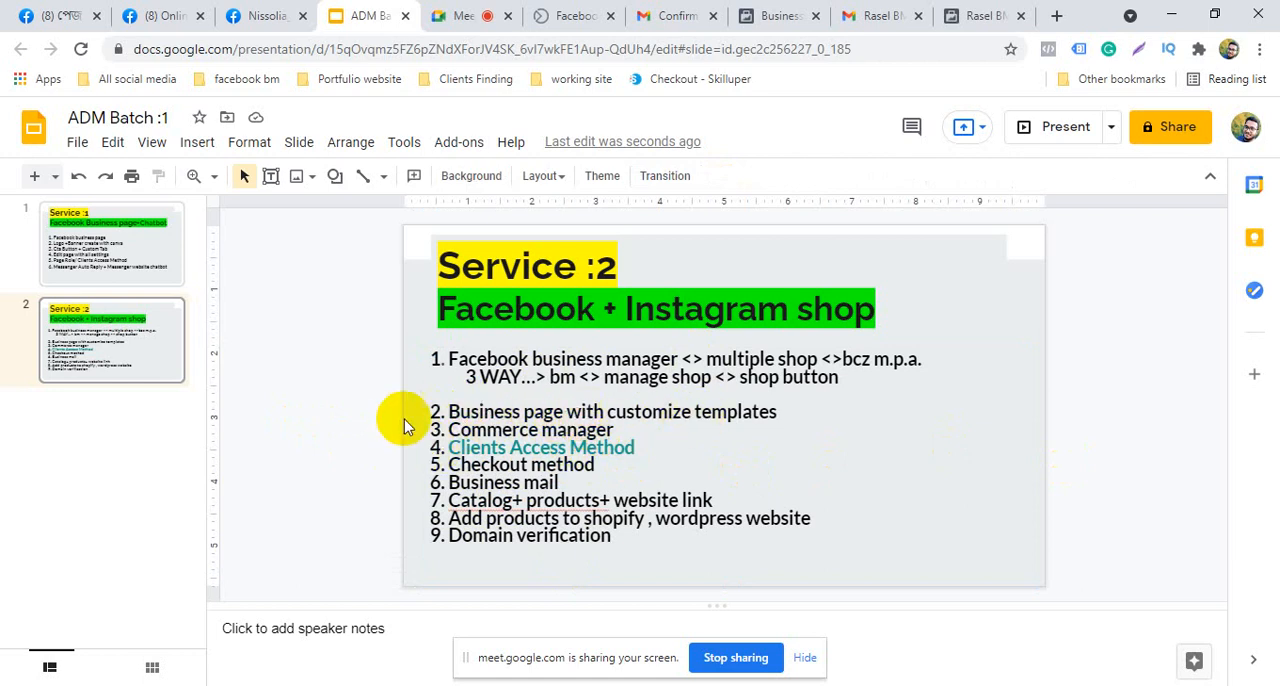
{"action": "scroll", "coordinate": [312, 320], "scroll_direction": "up", "scroll_amount": 1}
Switch to the Online earning Facebook page and open the Templates and Tabs section of its page settings
{"action": "left_click", "coordinate": [257, 15]}
{"action": "left_click", "coordinate": [163, 15]}
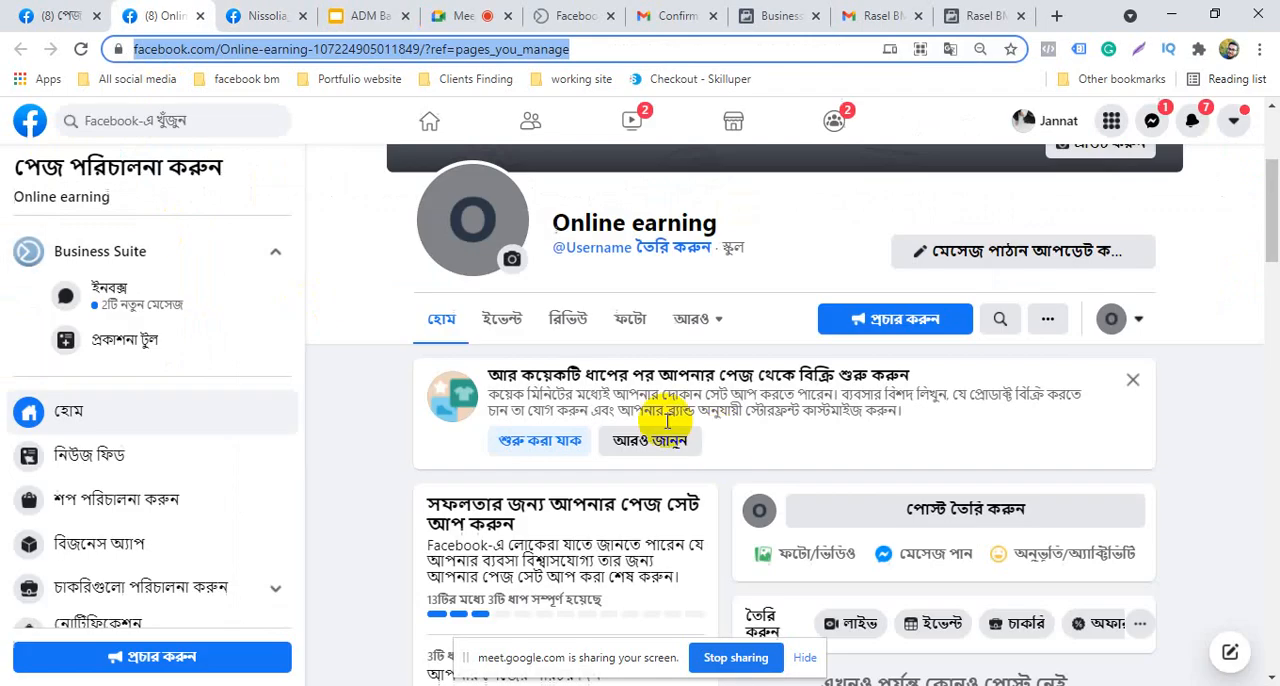
{"action": "scroll", "coordinate": [14, 430], "scroll_direction": "down", "scroll_amount": 3}
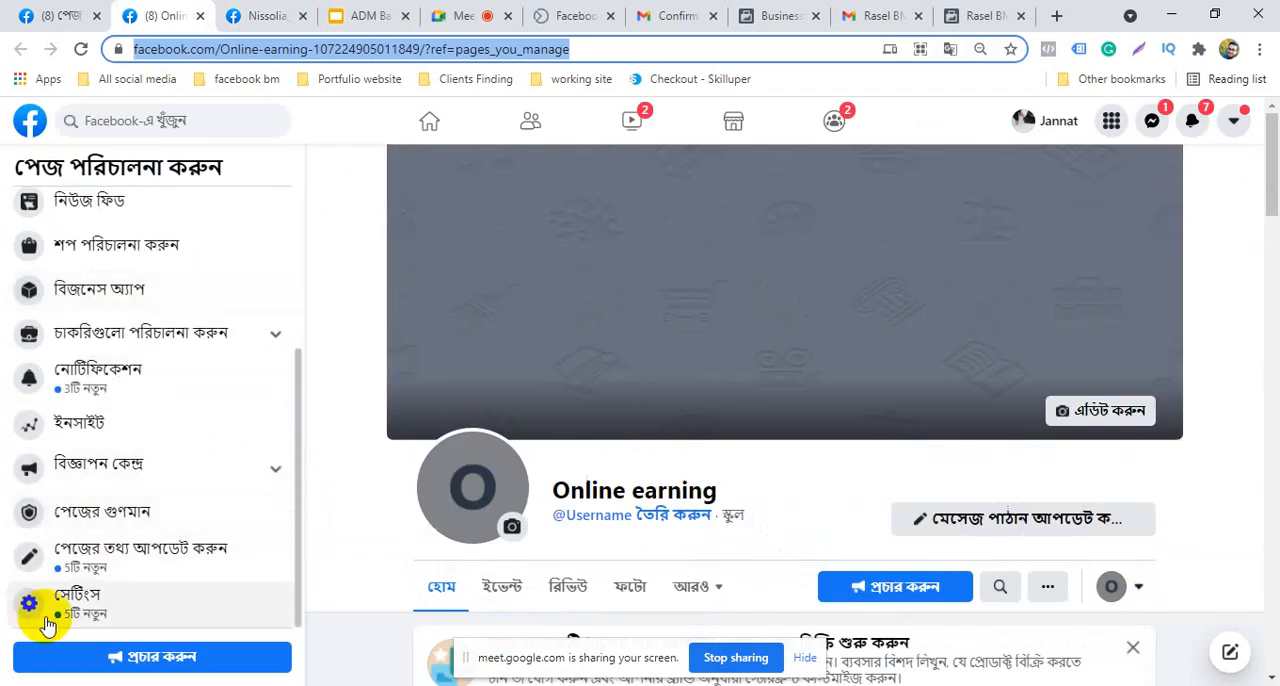
{"action": "left_click", "coordinate": [122, 612]}
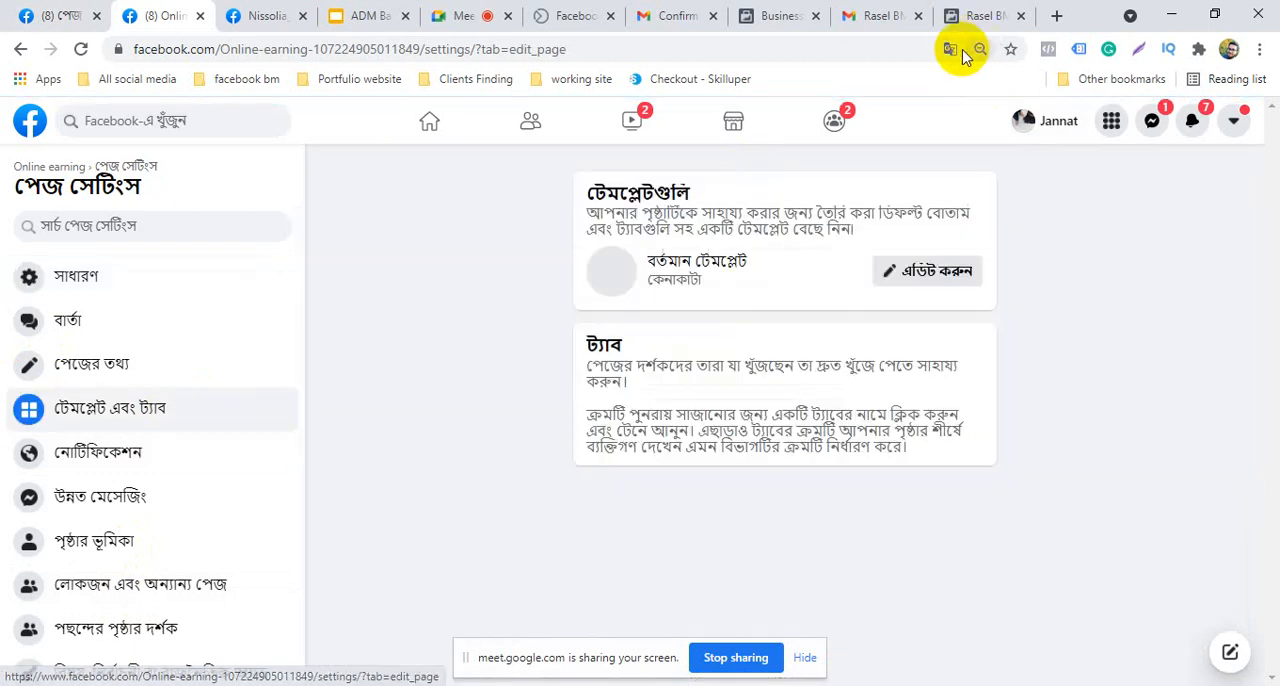
Translate the page settings into English, open the current template for editing and look through the available templates
{"action": "left_click", "coordinate": [953, 50]}
{"action": "left_click", "coordinate": [872, 85]}
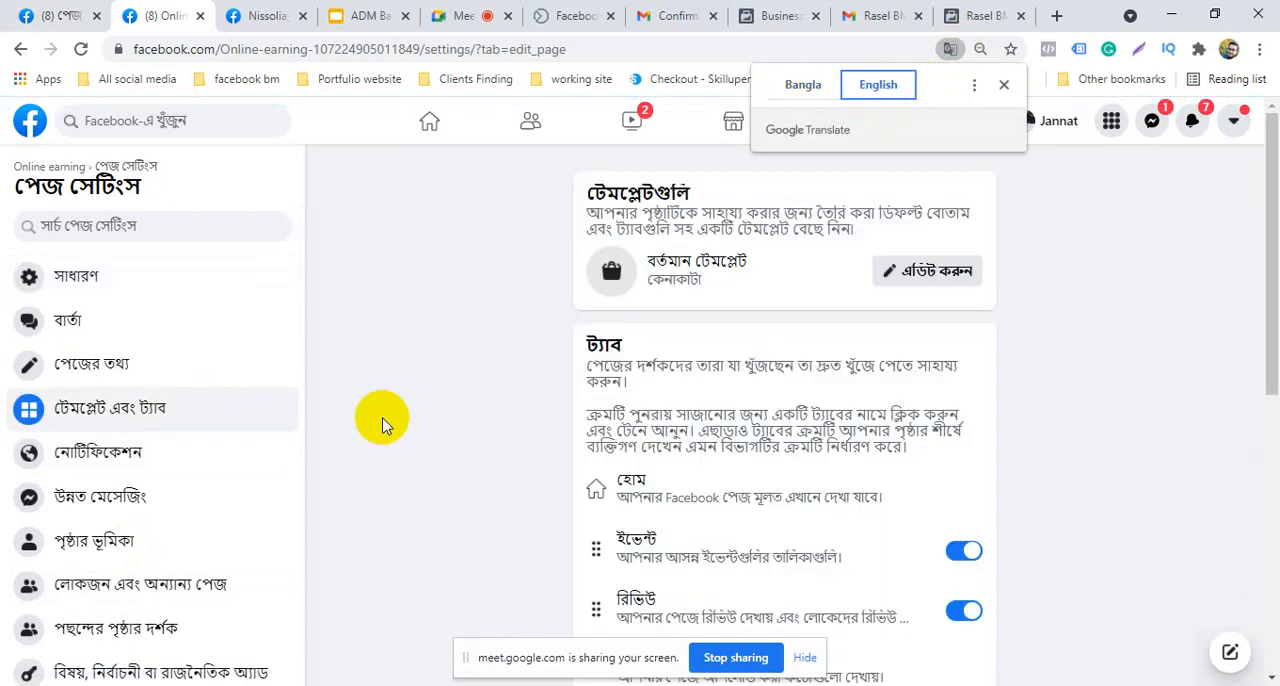
{"action": "left_click", "coordinate": [950, 273]}
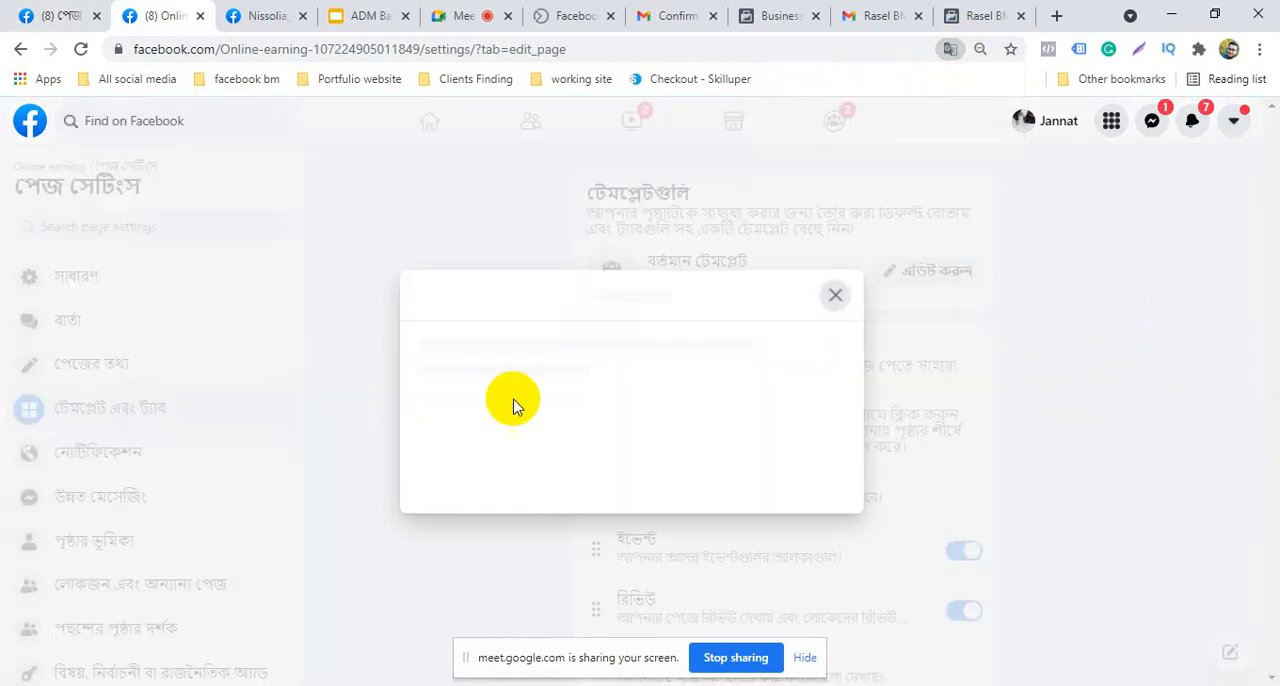
{"action": "scroll", "coordinate": [594, 520], "scroll_direction": "down", "scroll_amount": 5}
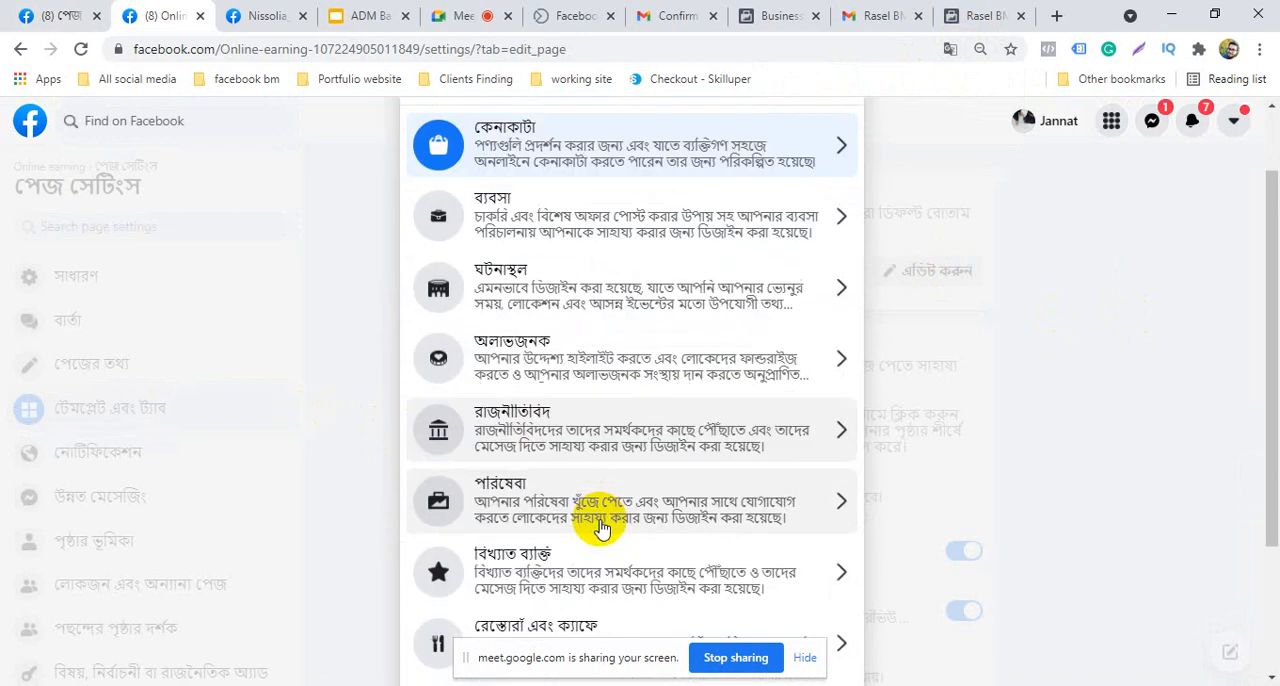
{"action": "scroll", "coordinate": [609, 557], "scroll_direction": "up", "scroll_amount": 5}
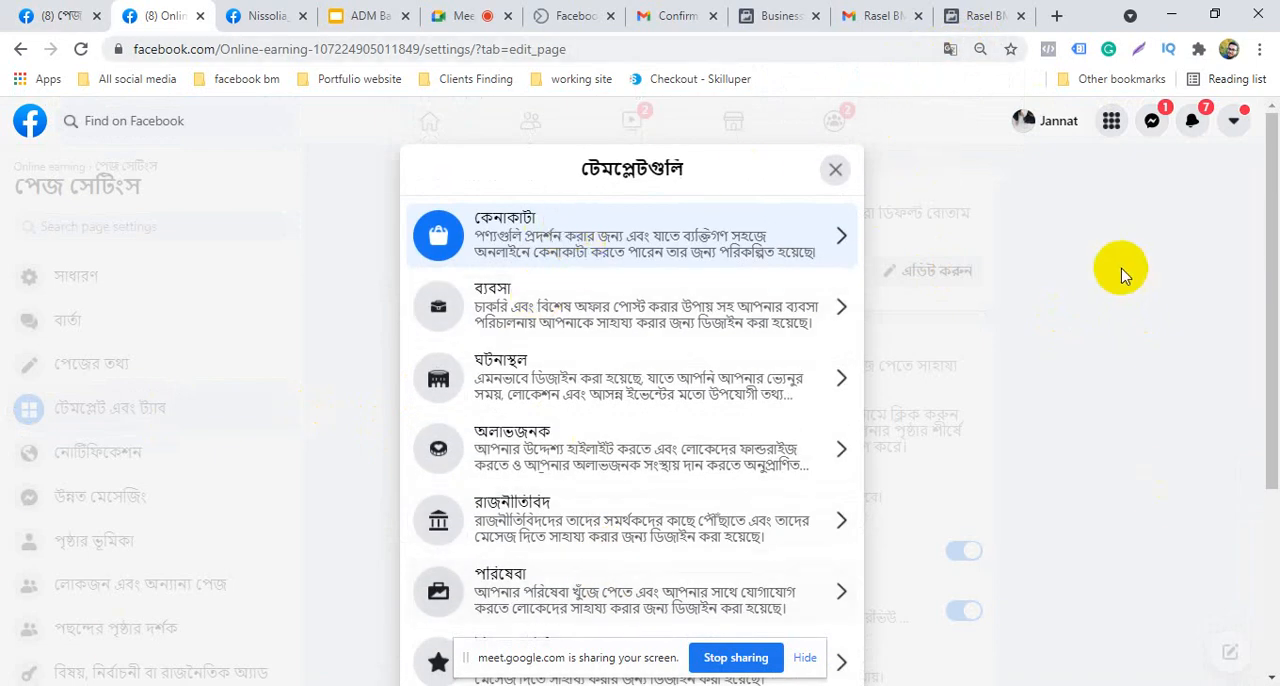
Try switching the translation to Bangla and back to English, browse the templates again and close without changing the template
{"action": "left_click", "coordinate": [951, 49]}
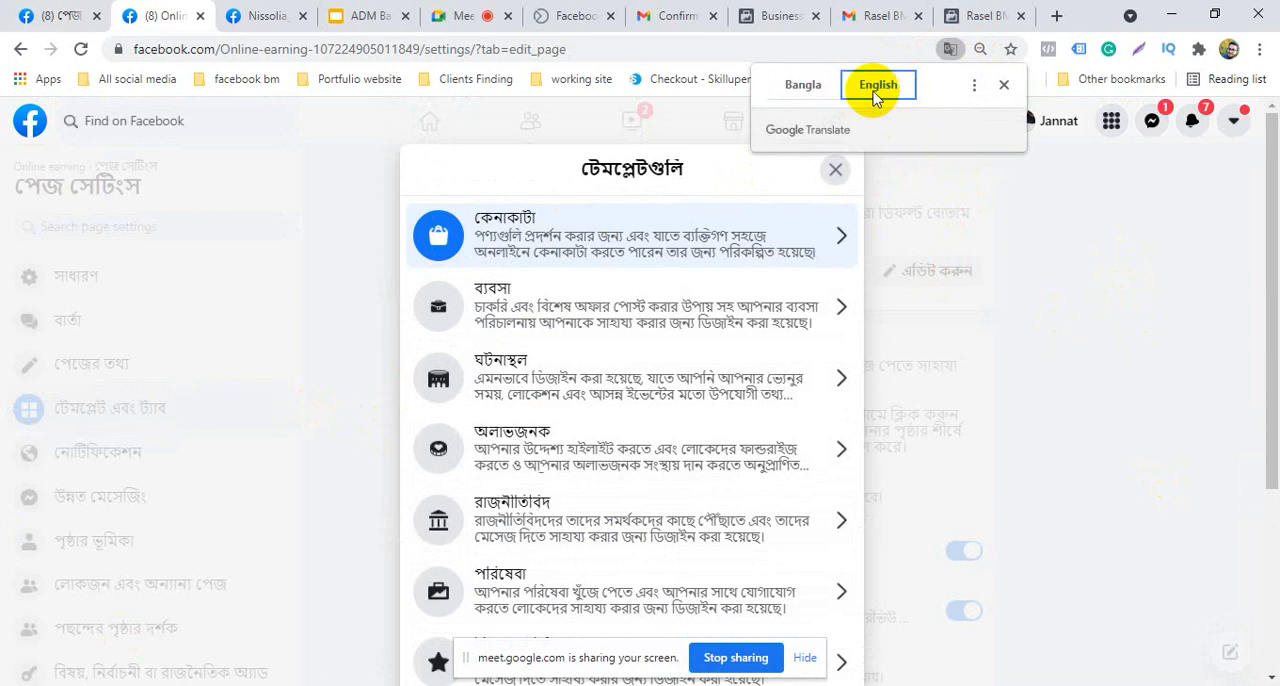
{"action": "left_click", "coordinate": [803, 84]}
{"action": "left_click", "coordinate": [878, 84]}
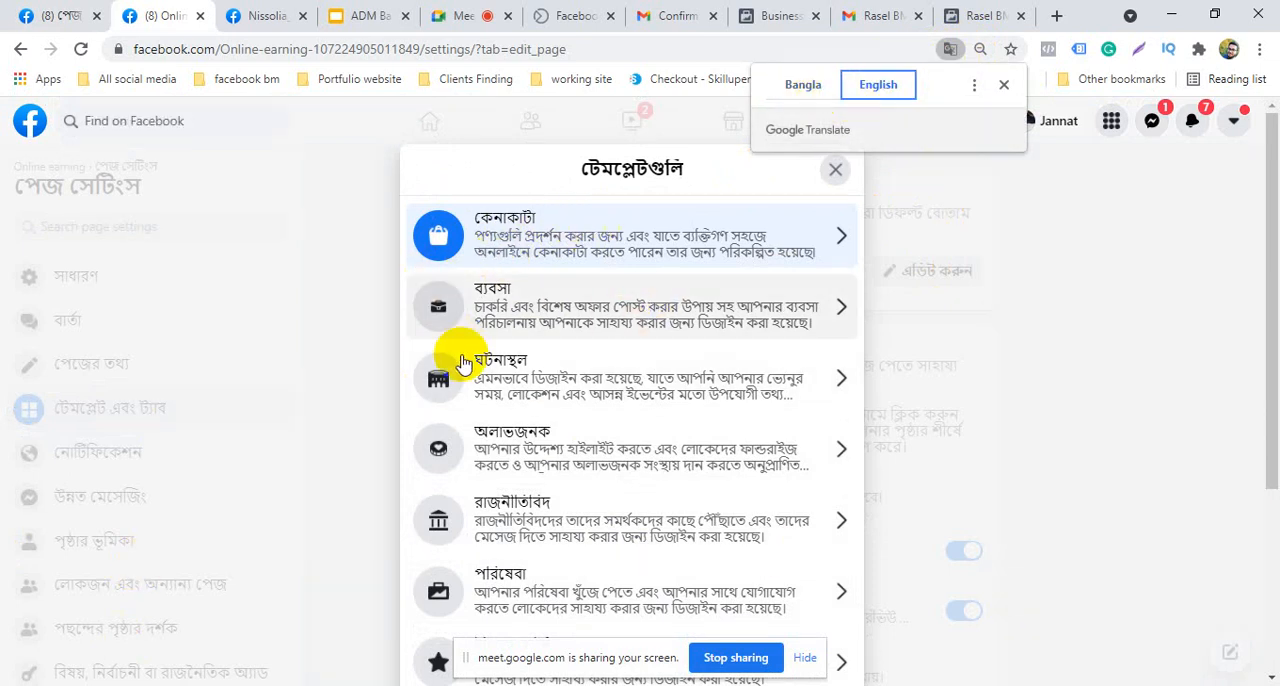
{"action": "scroll", "coordinate": [471, 480], "scroll_direction": "down", "scroll_amount": 2}
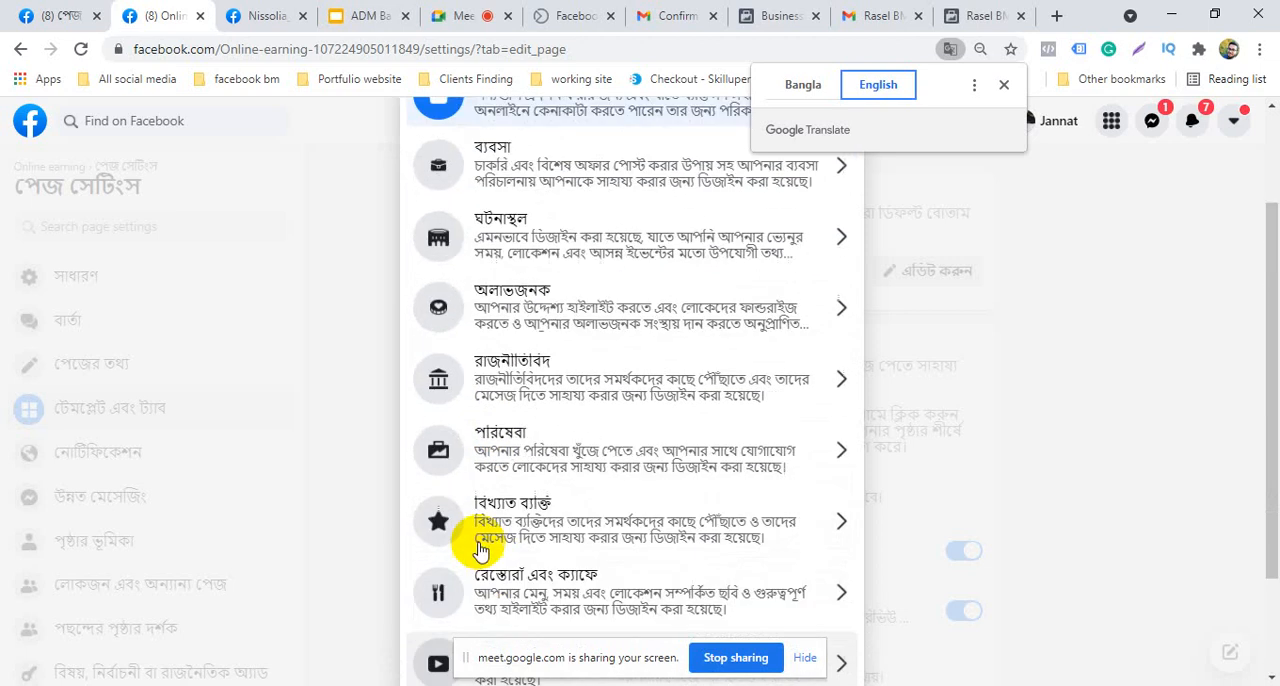
{"action": "scroll", "coordinate": [470, 450], "scroll_direction": "up", "scroll_amount": 2}
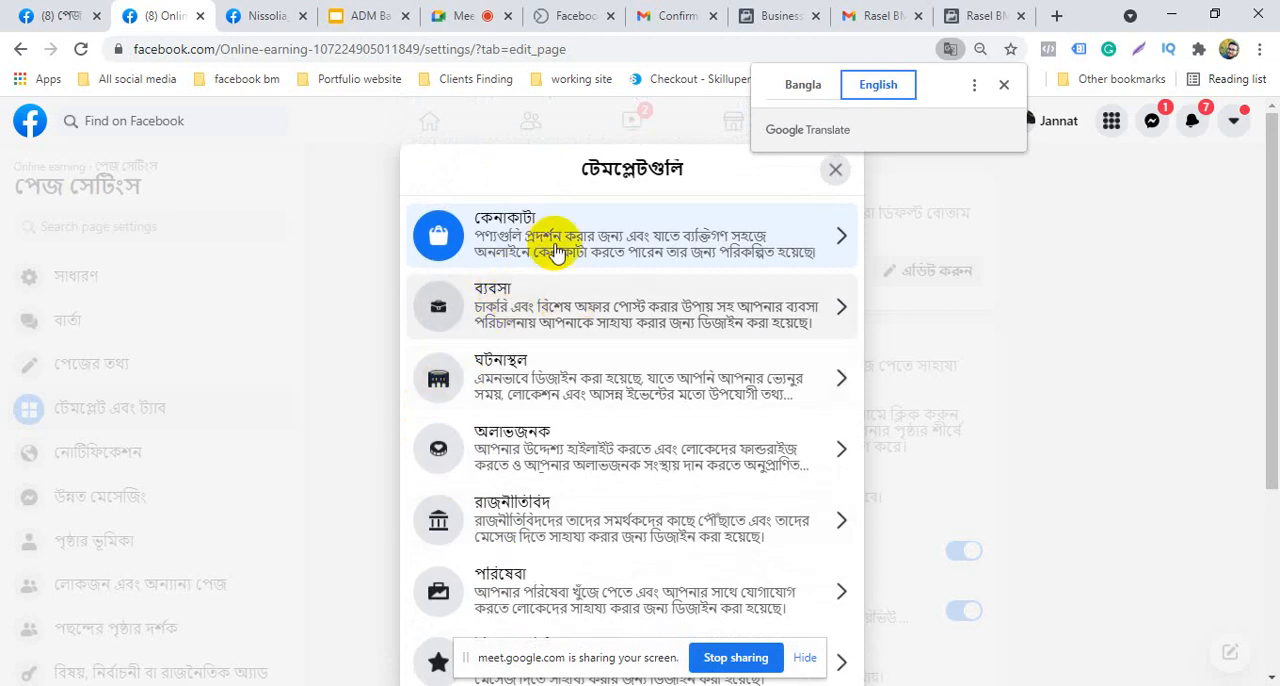
{"action": "left_click", "coordinate": [835, 172]}
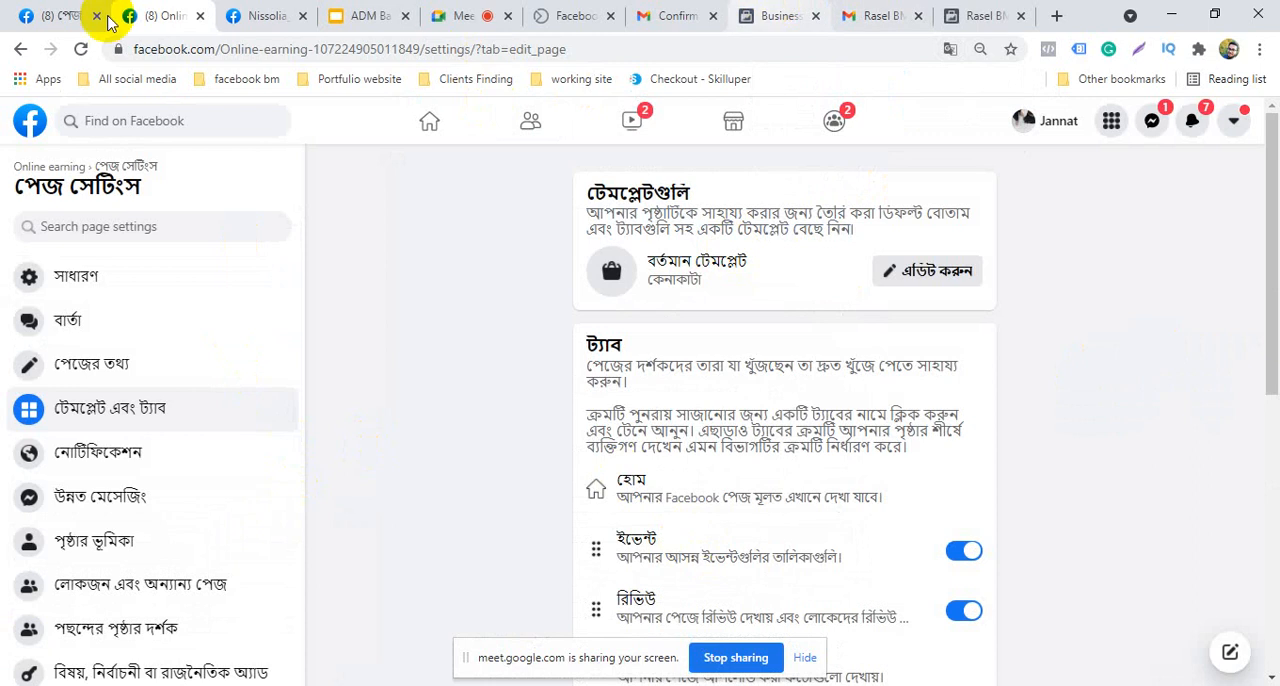
Close the browser pages for Nissolia, Facebook Business Suite home and the Gmail confirmation message
{"action": "left_click", "coordinate": [280, 15]}
{"action": "left_click", "coordinate": [303, 16]}
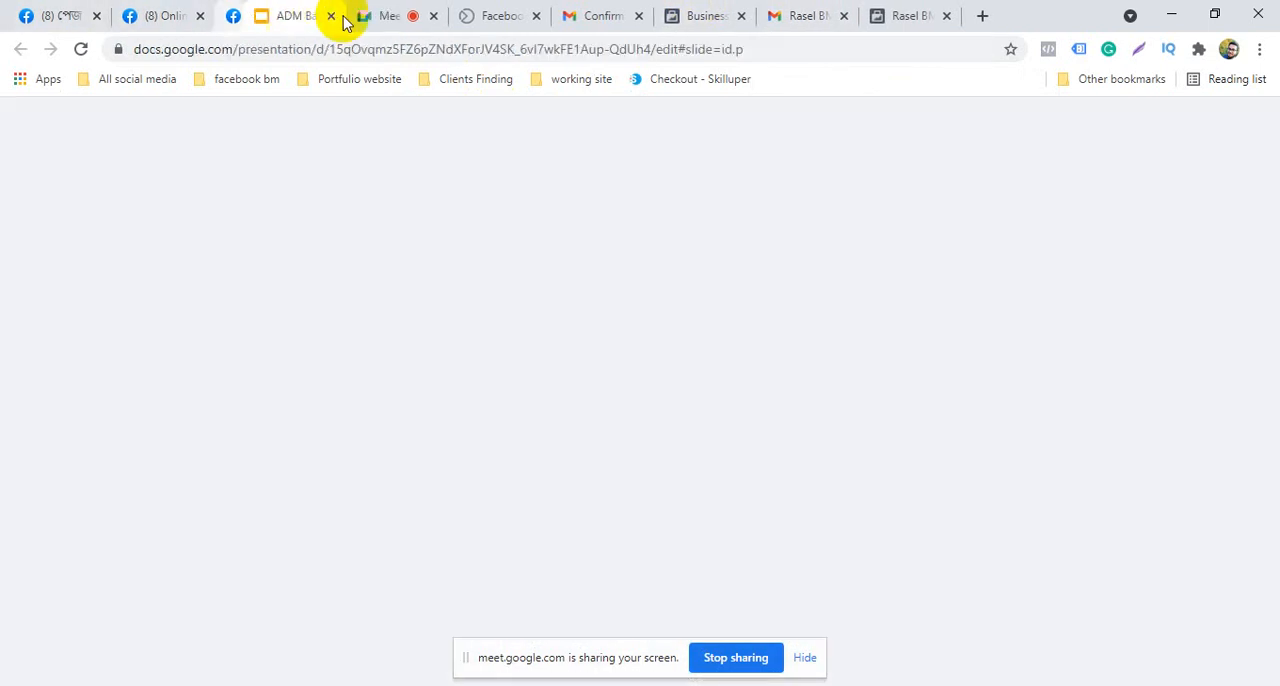
{"action": "left_click", "coordinate": [468, 15]}
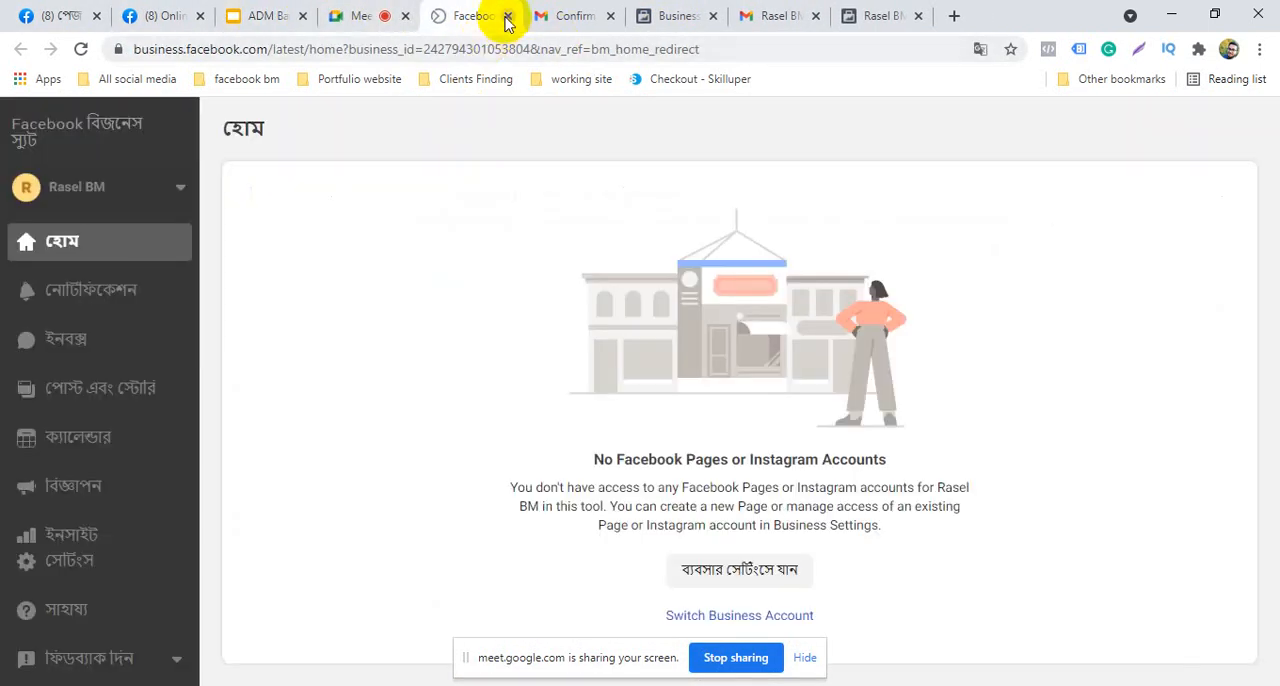
{"action": "left_click", "coordinate": [507, 16]}
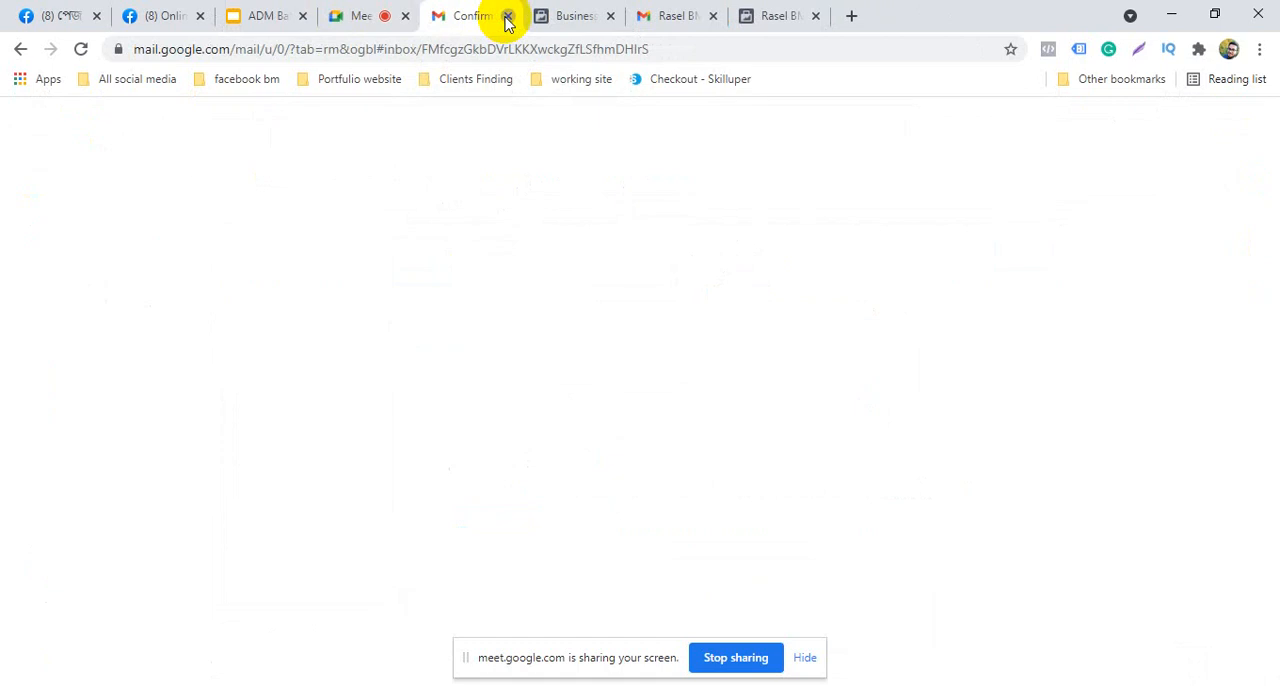
{"action": "left_click", "coordinate": [507, 16]}
Switch to the Business Manager invitation email in Gmail, read through it and dismiss the desktop notifications prompt
{"action": "left_click", "coordinate": [560, 12]}
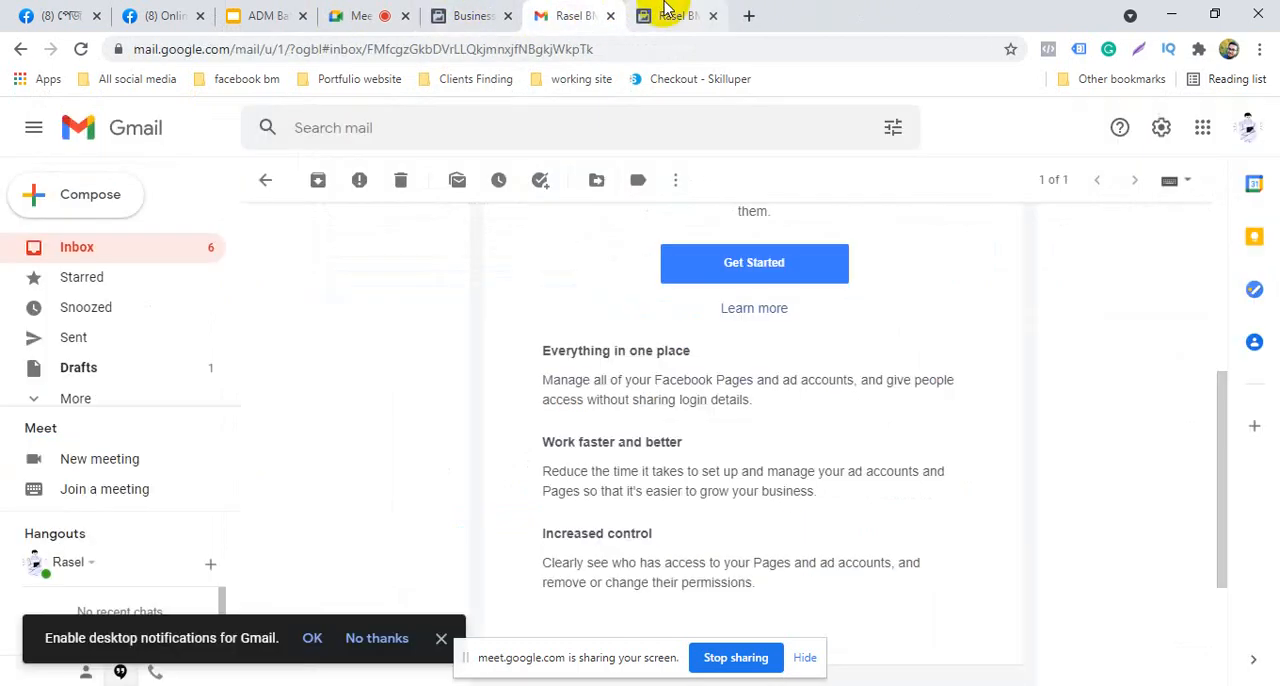
{"action": "scroll", "coordinate": [663, 450], "scroll_direction": "up", "scroll_amount": 4}
{"action": "scroll", "coordinate": [672, 466], "scroll_direction": "down", "scroll_amount": 5}
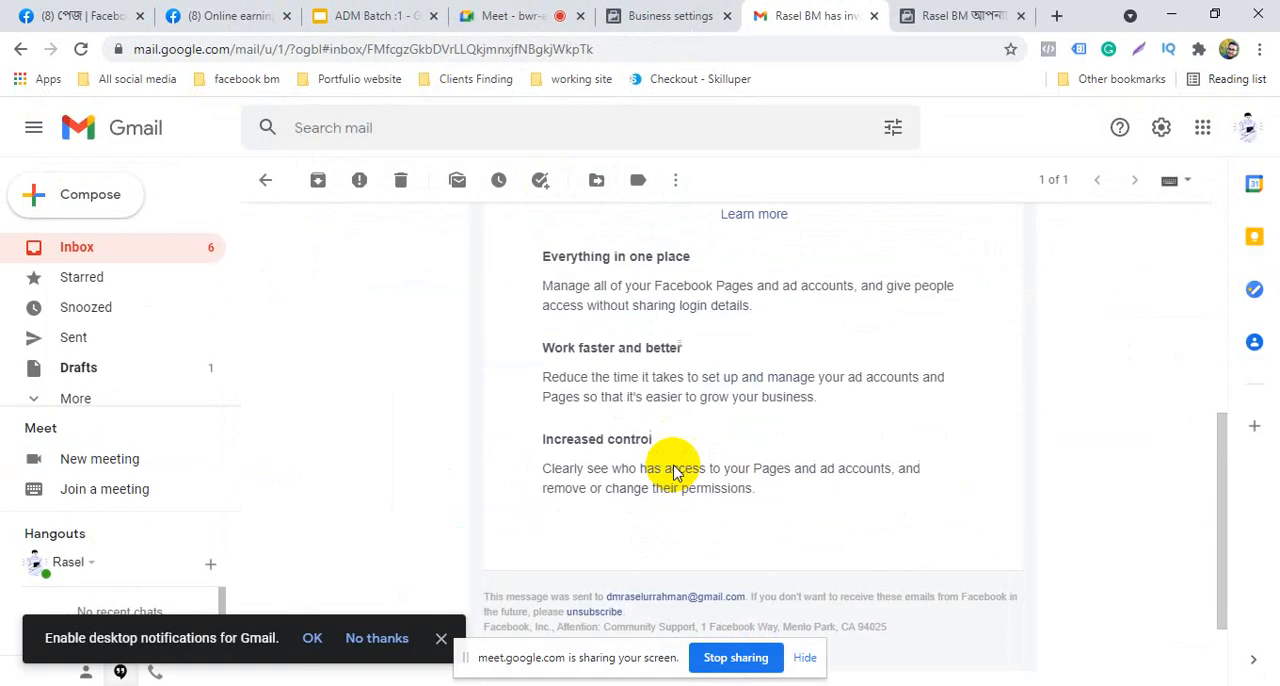
{"action": "scroll", "coordinate": [672, 470], "scroll_direction": "down", "scroll_amount": 2}
{"action": "scroll", "coordinate": [714, 486], "scroll_direction": "up", "scroll_amount": 5}
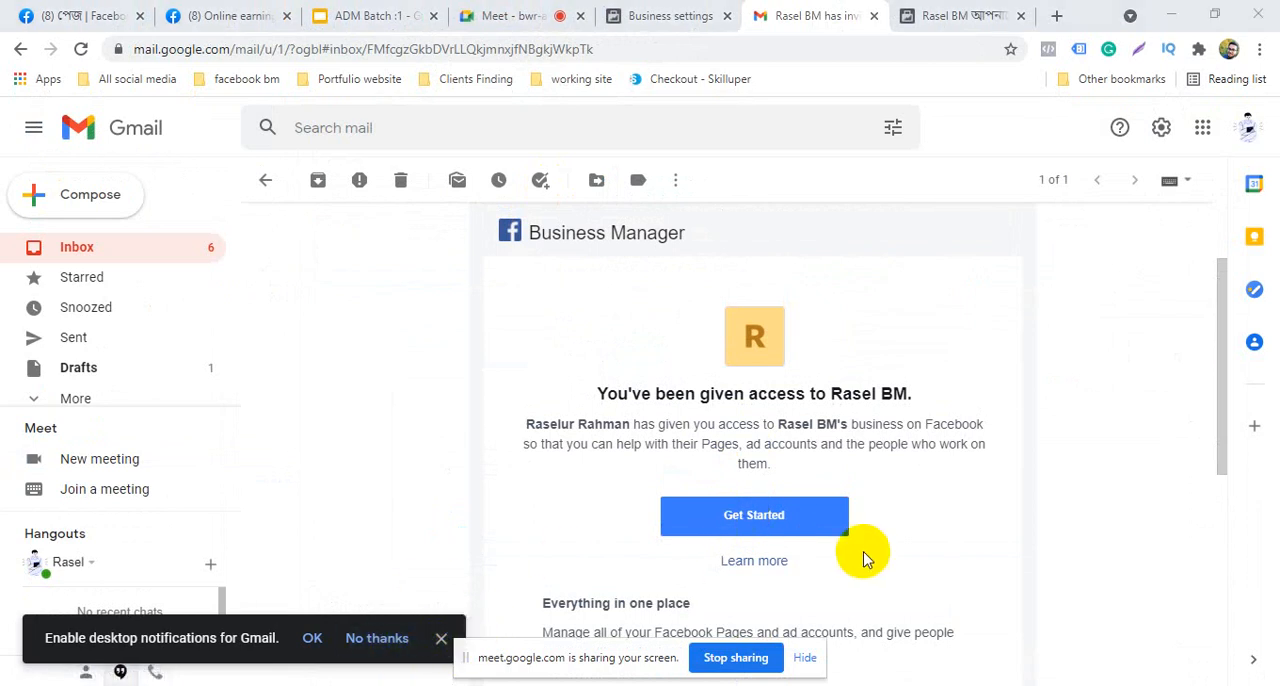
{"action": "left_click", "coordinate": [440, 637]}
{"action": "scroll", "coordinate": [657, 560], "scroll_direction": "up", "scroll_amount": 2}
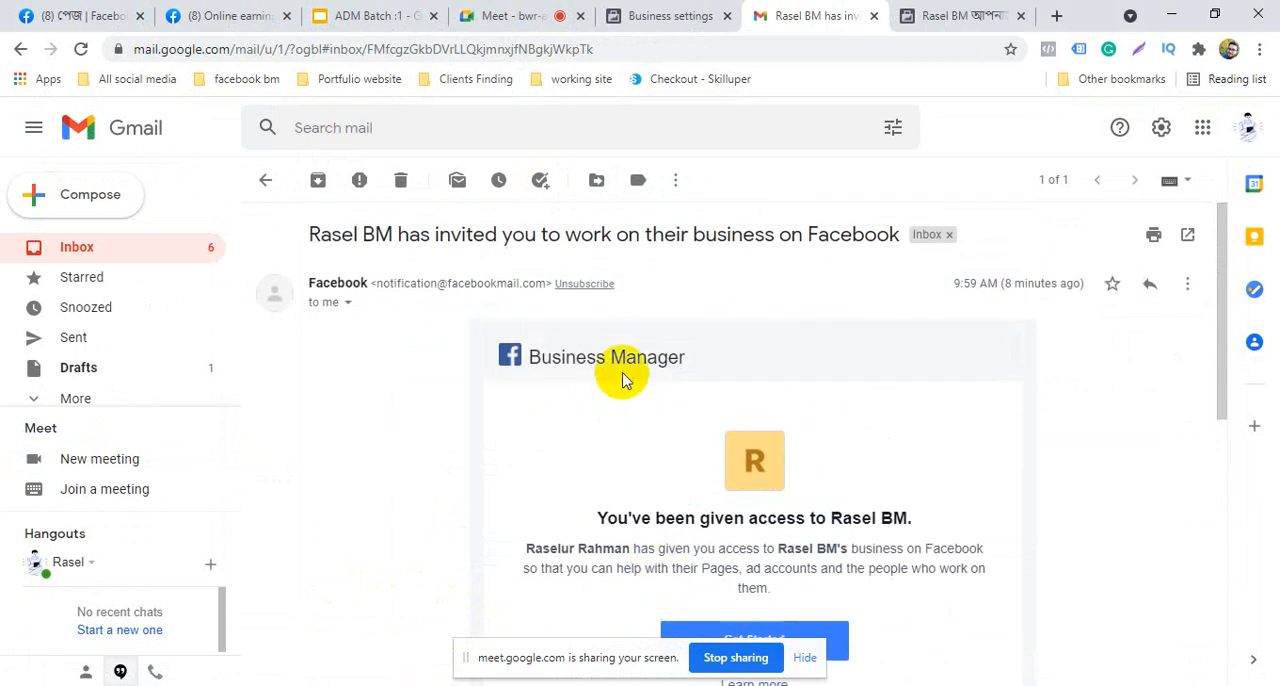
Look over the Business Manager invitation email in Gmail once more and close its browser page
{"action": "scroll", "coordinate": [677, 591], "scroll_direction": "down", "scroll_amount": 4}
{"action": "scroll", "coordinate": [677, 591], "scroll_direction": "up", "scroll_amount": 4}
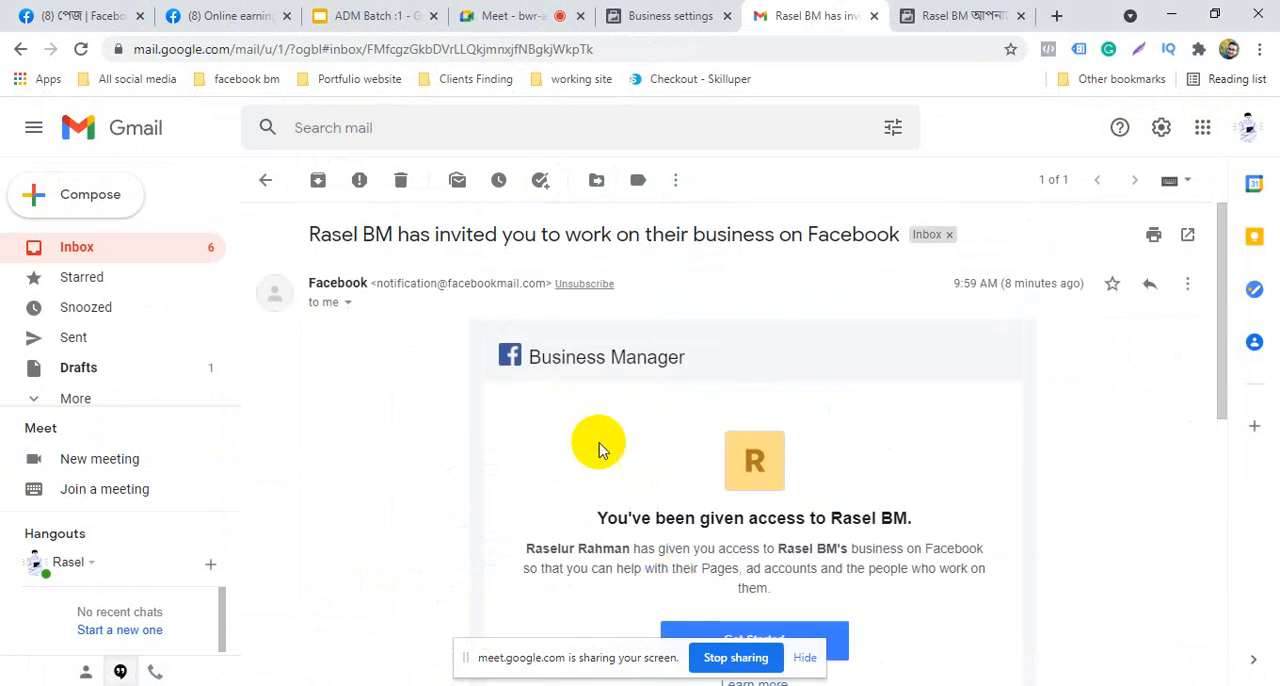
{"action": "scroll", "coordinate": [591, 491], "scroll_direction": "down", "scroll_amount": 5}
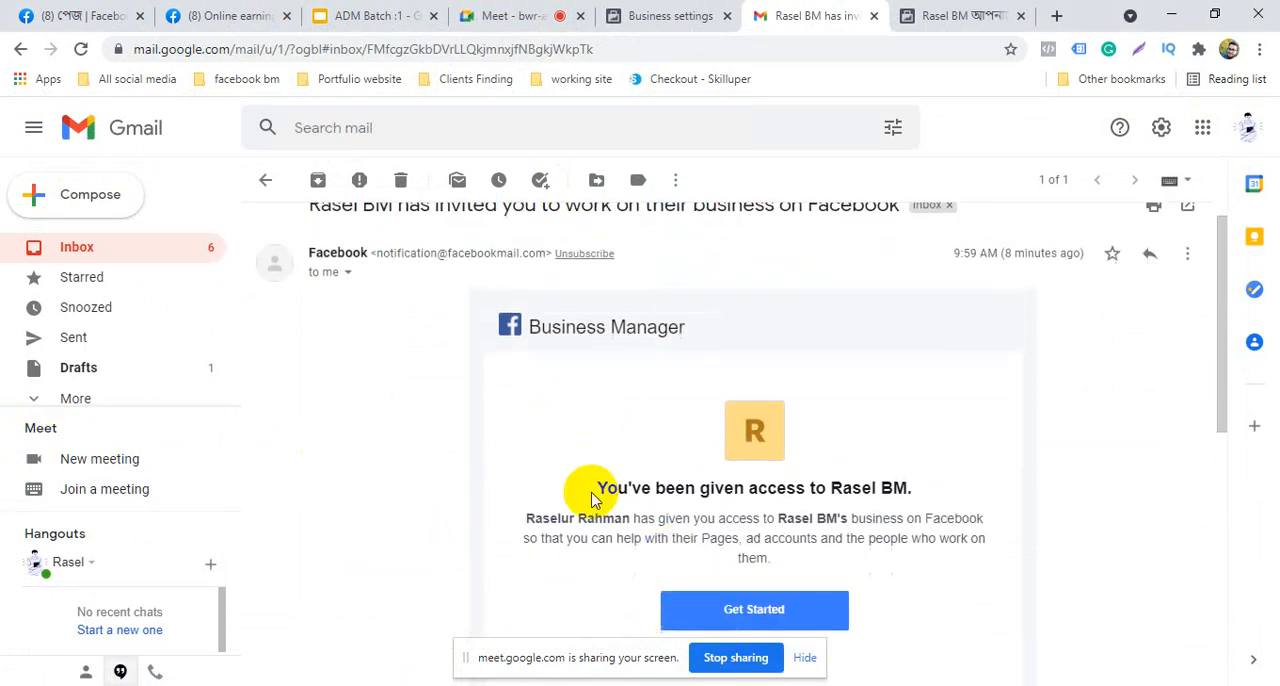
{"action": "scroll", "coordinate": [584, 561], "scroll_direction": "up", "scroll_amount": 5}
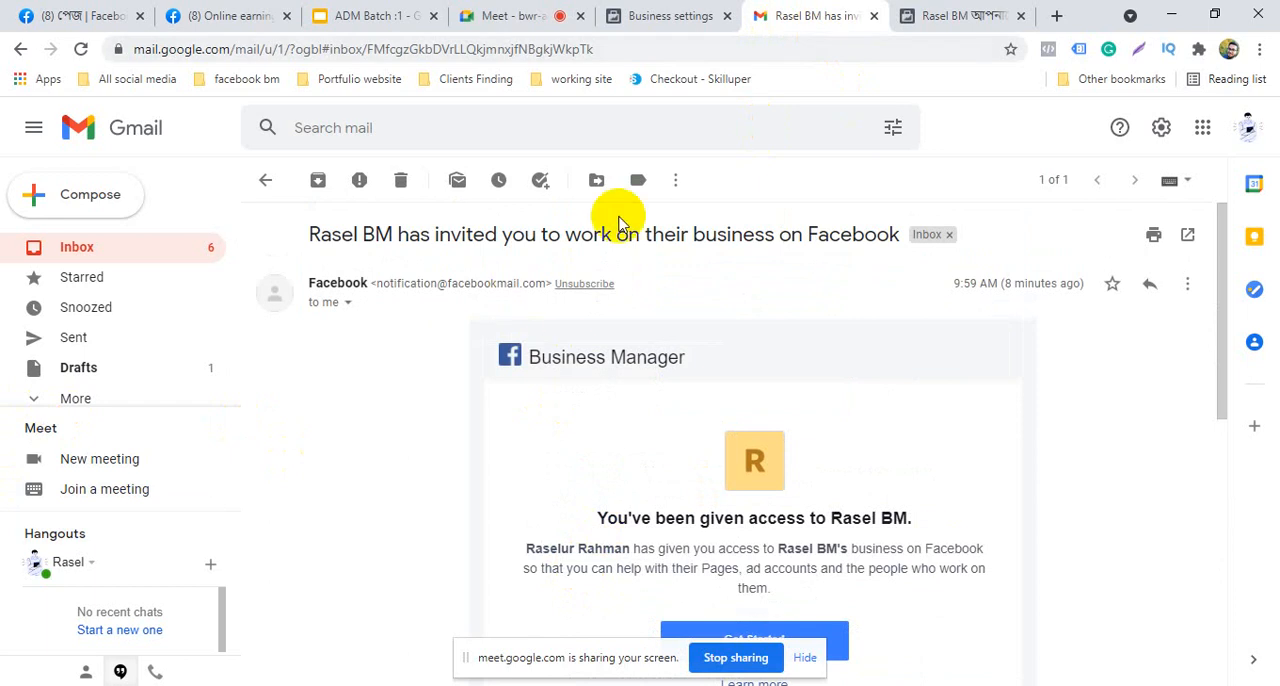
{"action": "left_click", "coordinate": [872, 22]}
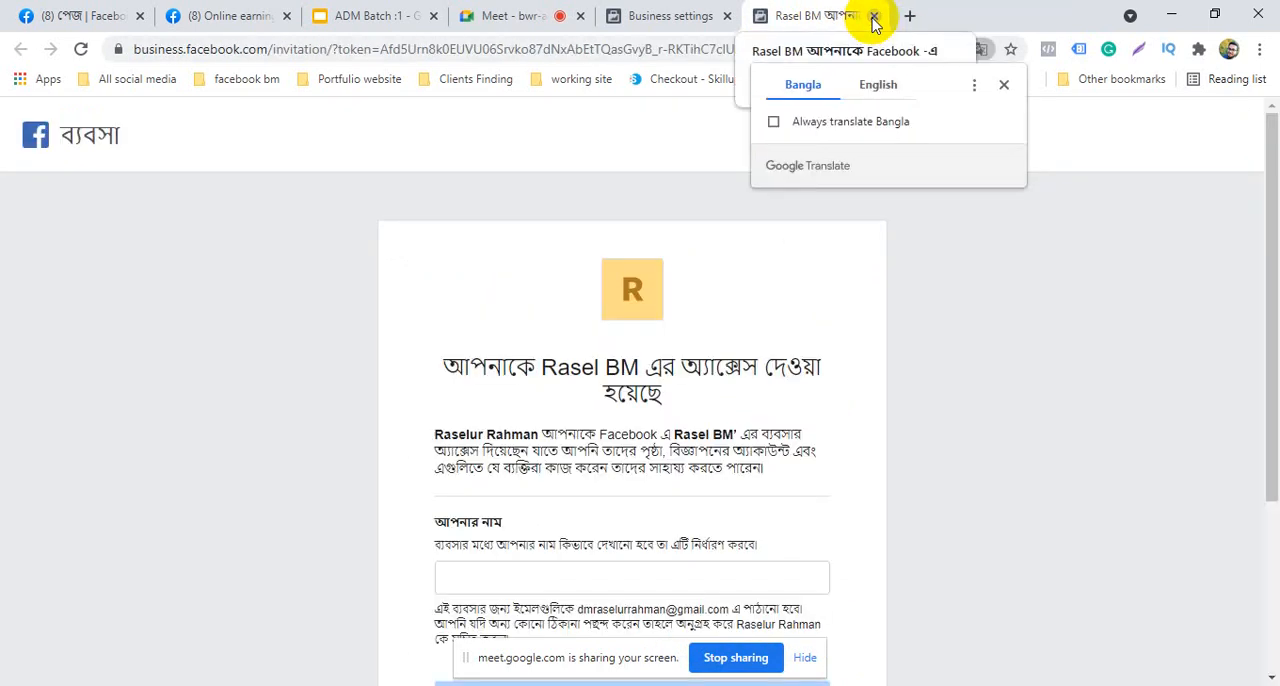
Review the Facebook Business invitation form, including its empty name field, and close the page without accepting the invitation
{"action": "scroll", "coordinate": [651, 490], "scroll_direction": "down", "scroll_amount": 5}
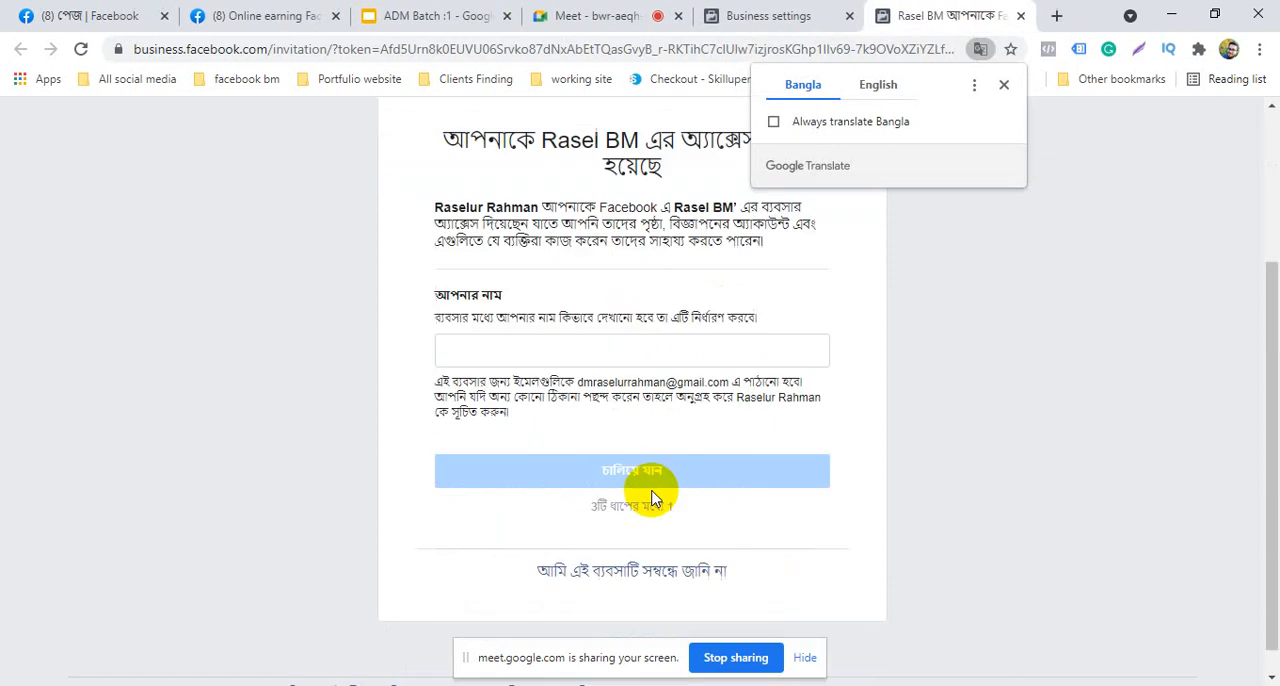
{"action": "scroll", "coordinate": [740, 522], "scroll_direction": "up", "scroll_amount": 4}
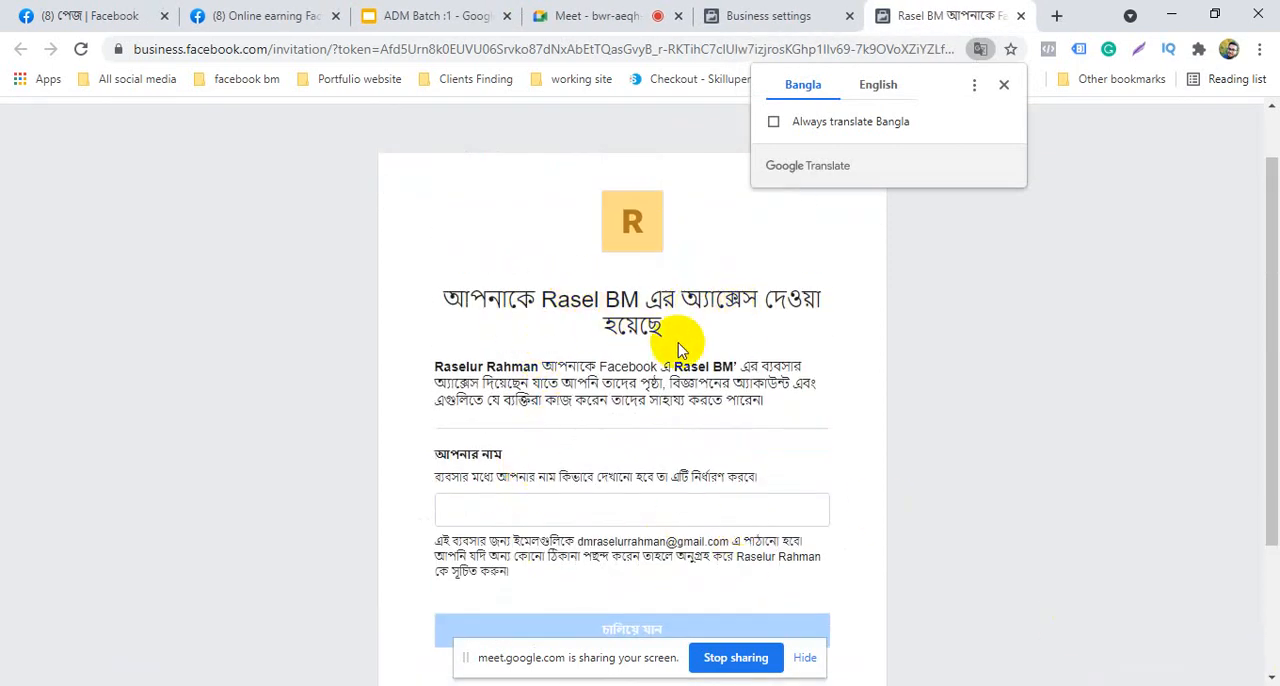
{"action": "left_click", "coordinate": [489, 504]}
{"action": "scroll", "coordinate": [571, 491], "scroll_direction": "down", "scroll_amount": 2}
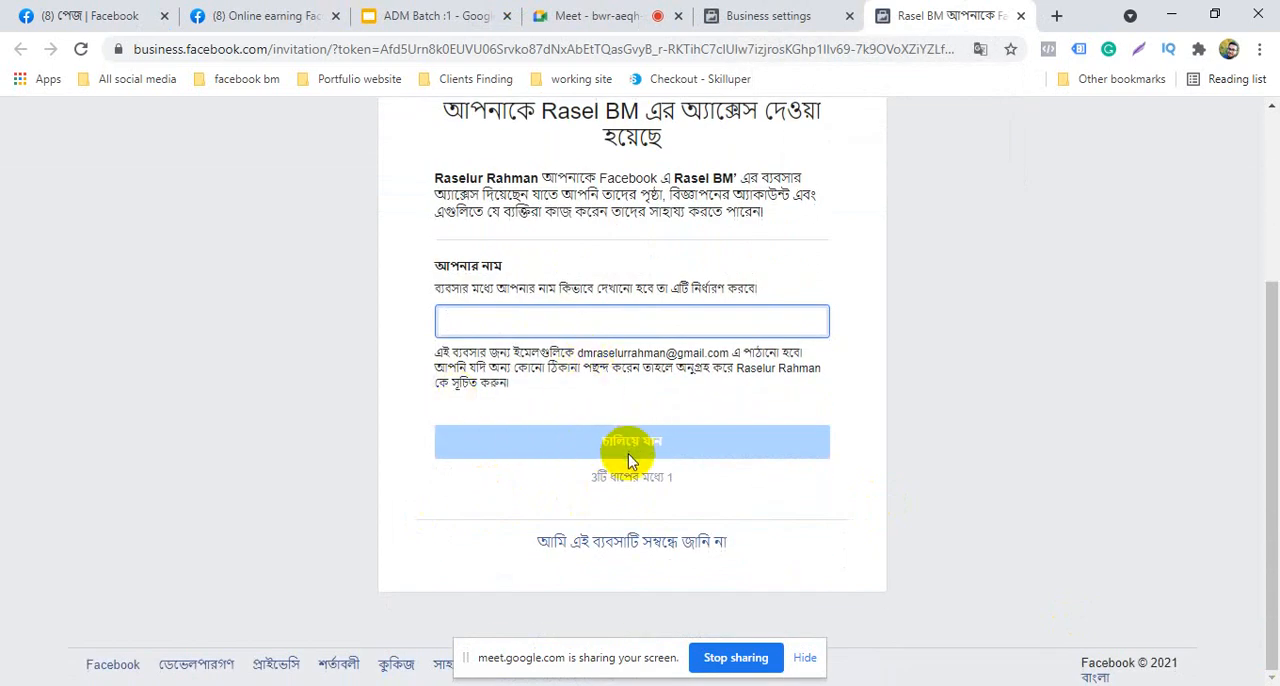
{"action": "scroll", "coordinate": [571, 400], "scroll_direction": "up", "scroll_amount": 1}
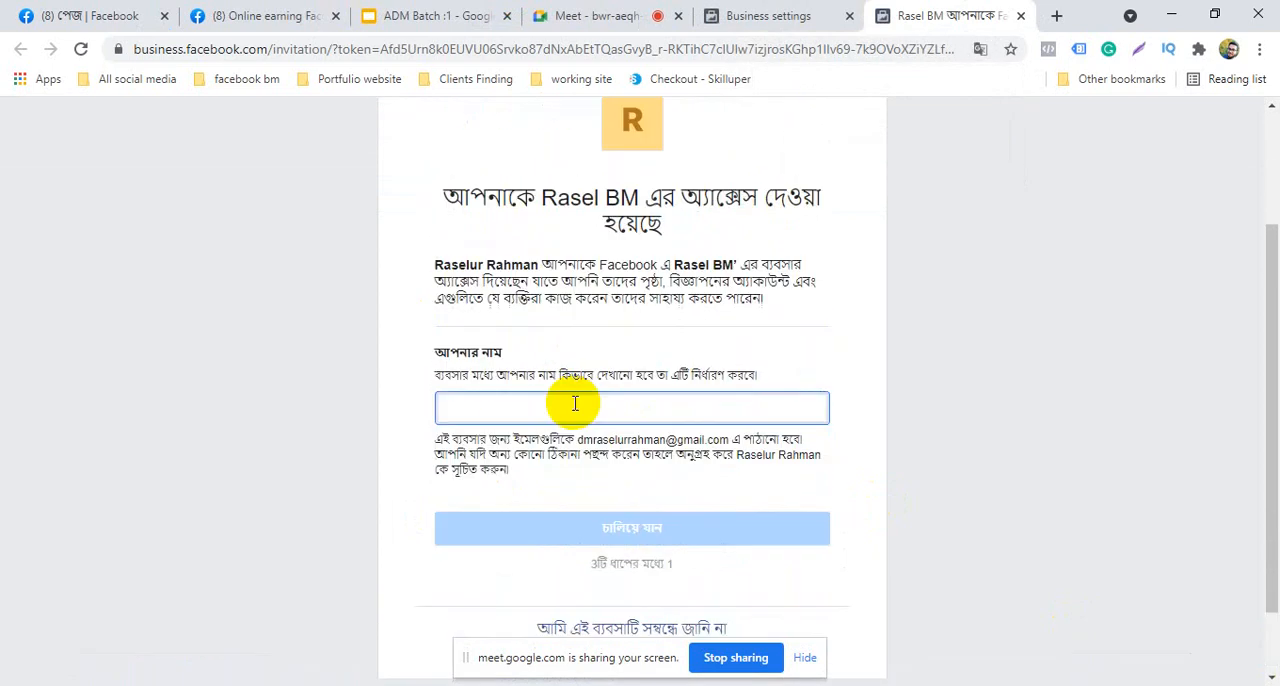
{"action": "scroll", "coordinate": [586, 428], "scroll_direction": "down", "scroll_amount": 1}
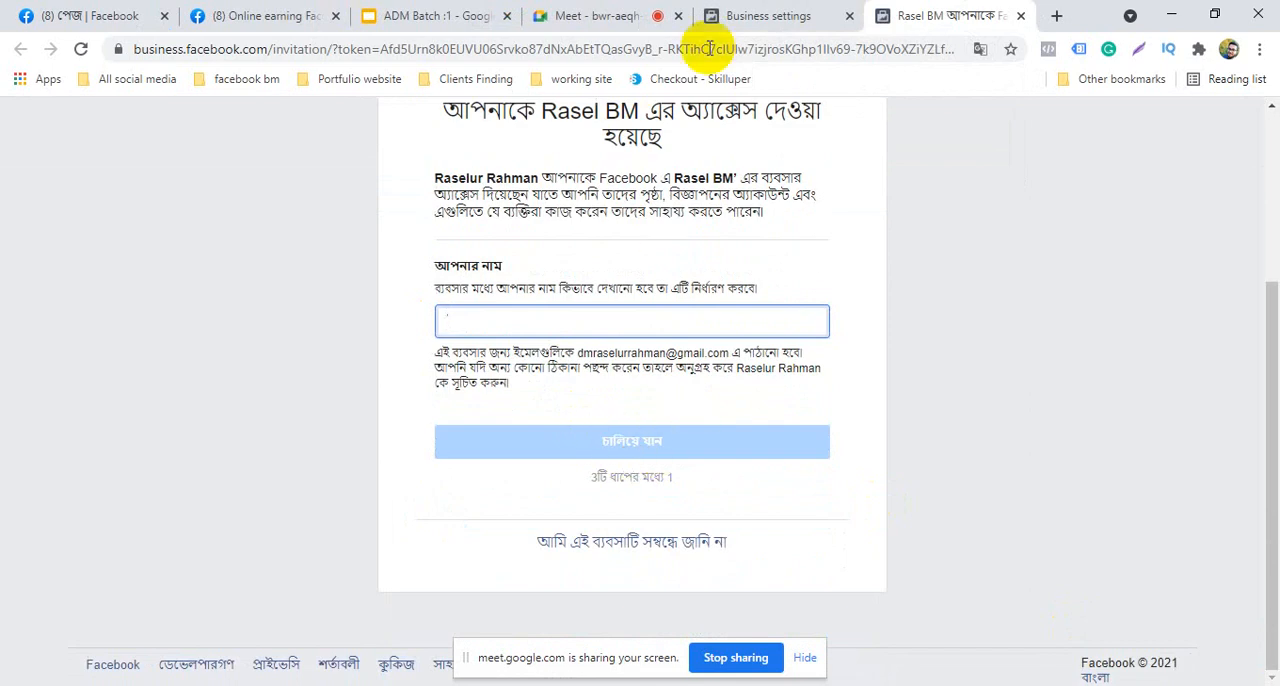
{"action": "left_click", "coordinate": [1021, 16]}
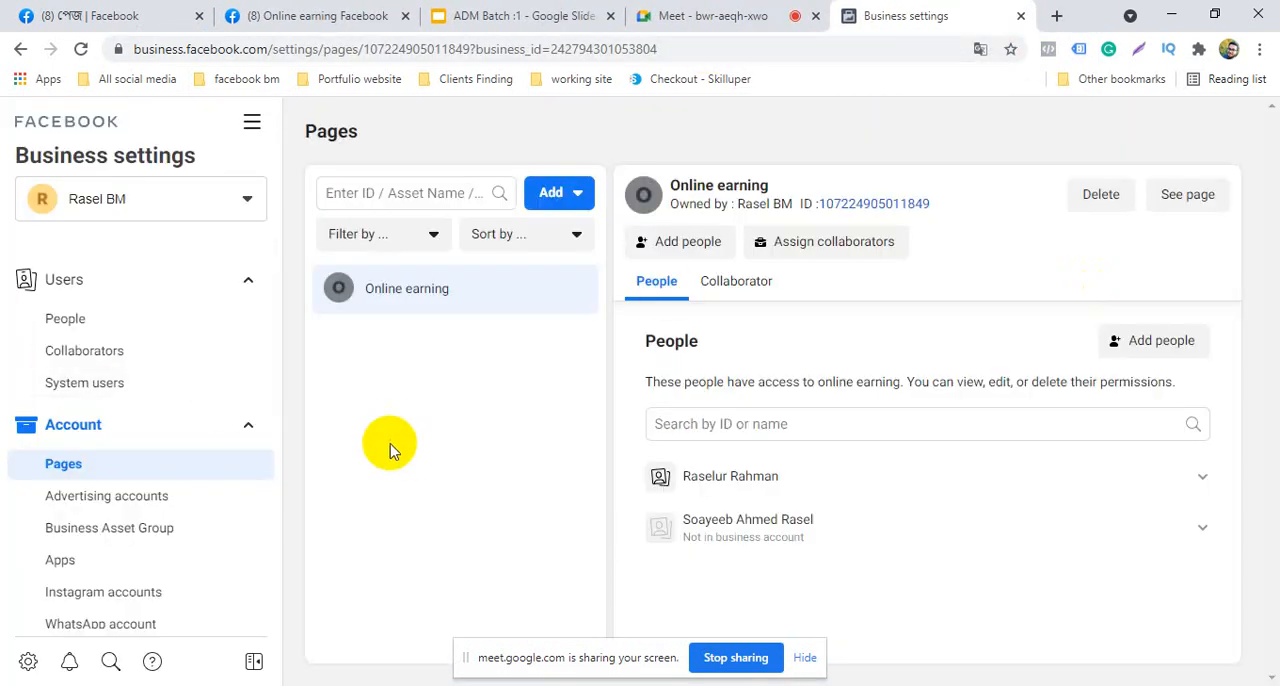
Switch past the Online earning page settings to the ADM Batch :1 presentation and show the Facebook + Instagram shop slide
{"action": "left_click", "coordinate": [297, 22]}
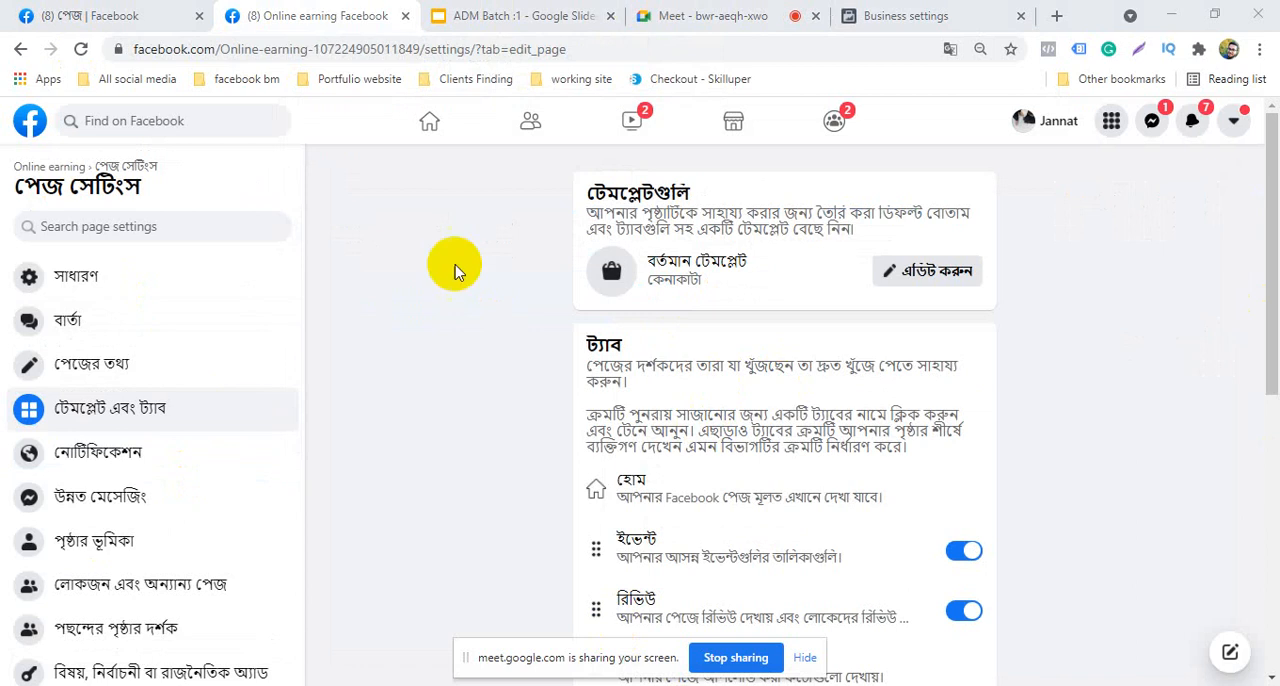
{"action": "left_click", "coordinate": [440, 15]}
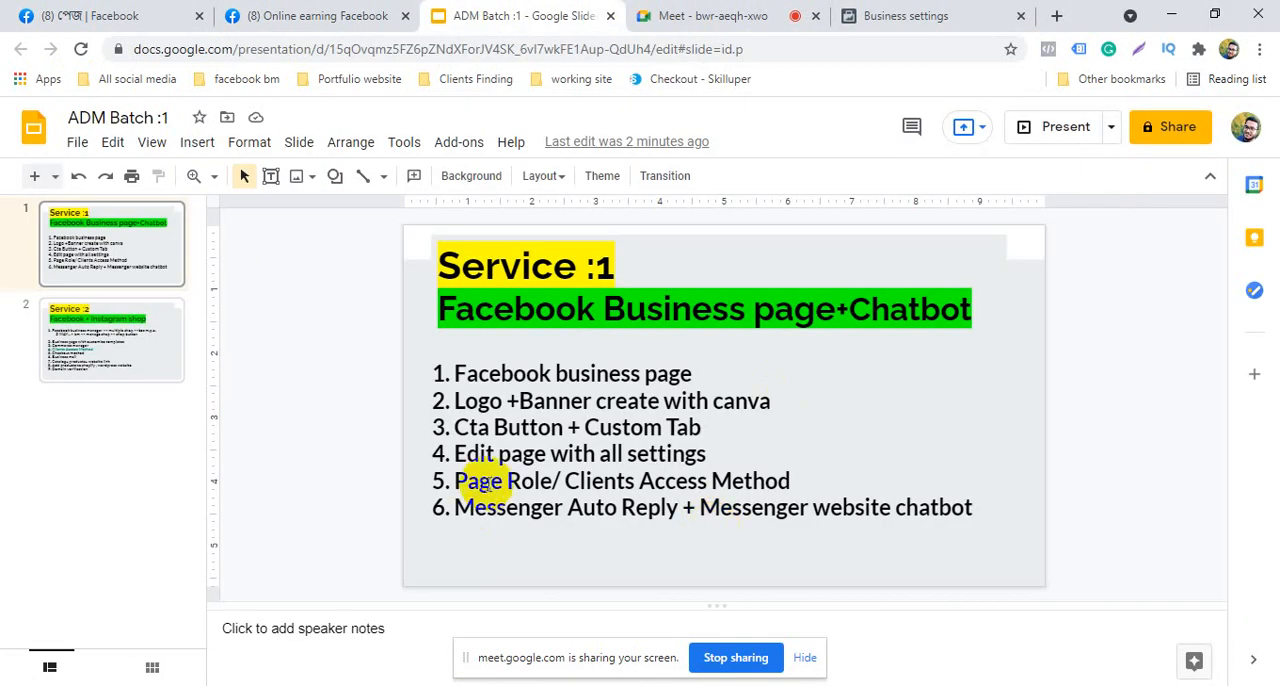
{"action": "scroll", "coordinate": [517, 487], "scroll_direction": "down", "scroll_amount": 2}
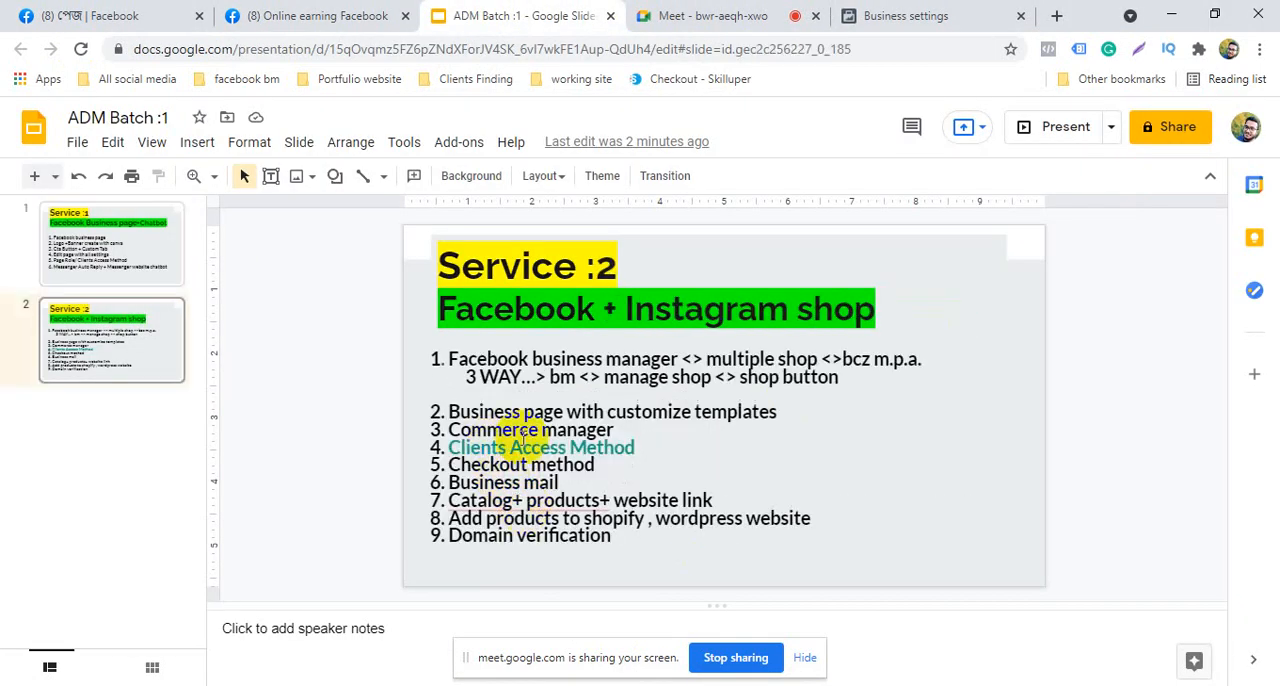
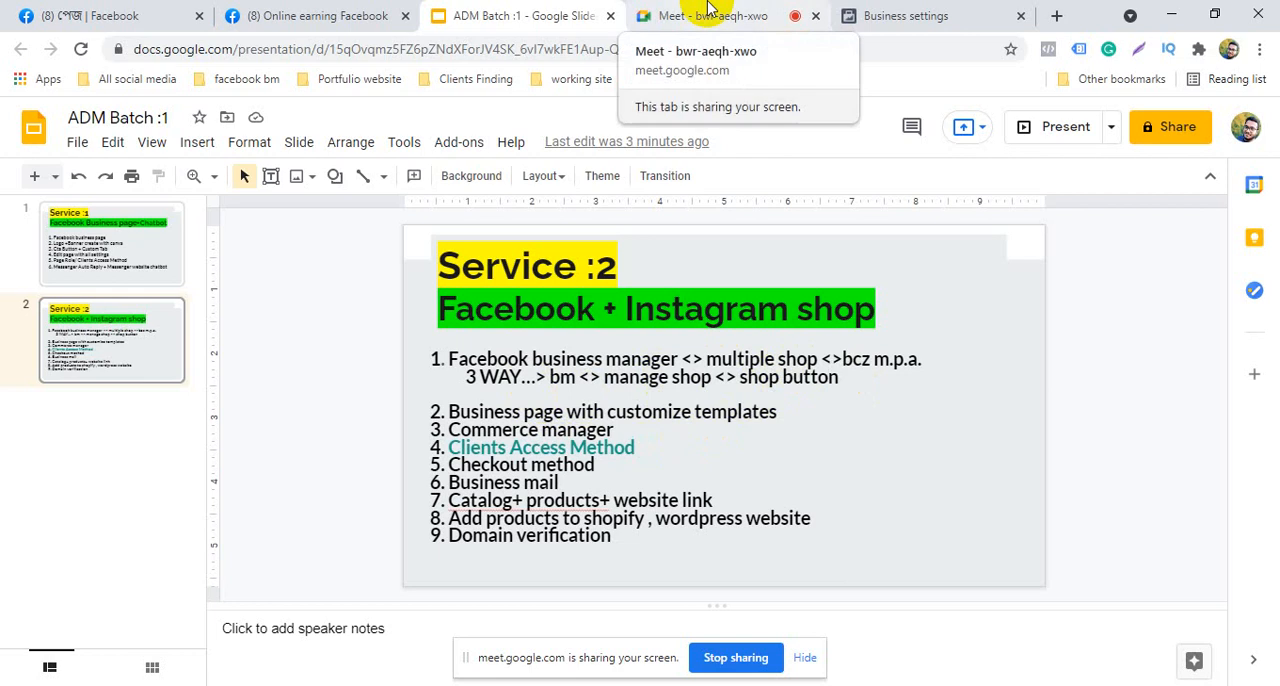
Open the Online earning page from the list of managed Facebook pages and dismiss the notice about interacting as the page
{"action": "left_click", "coordinate": [848, 14]}
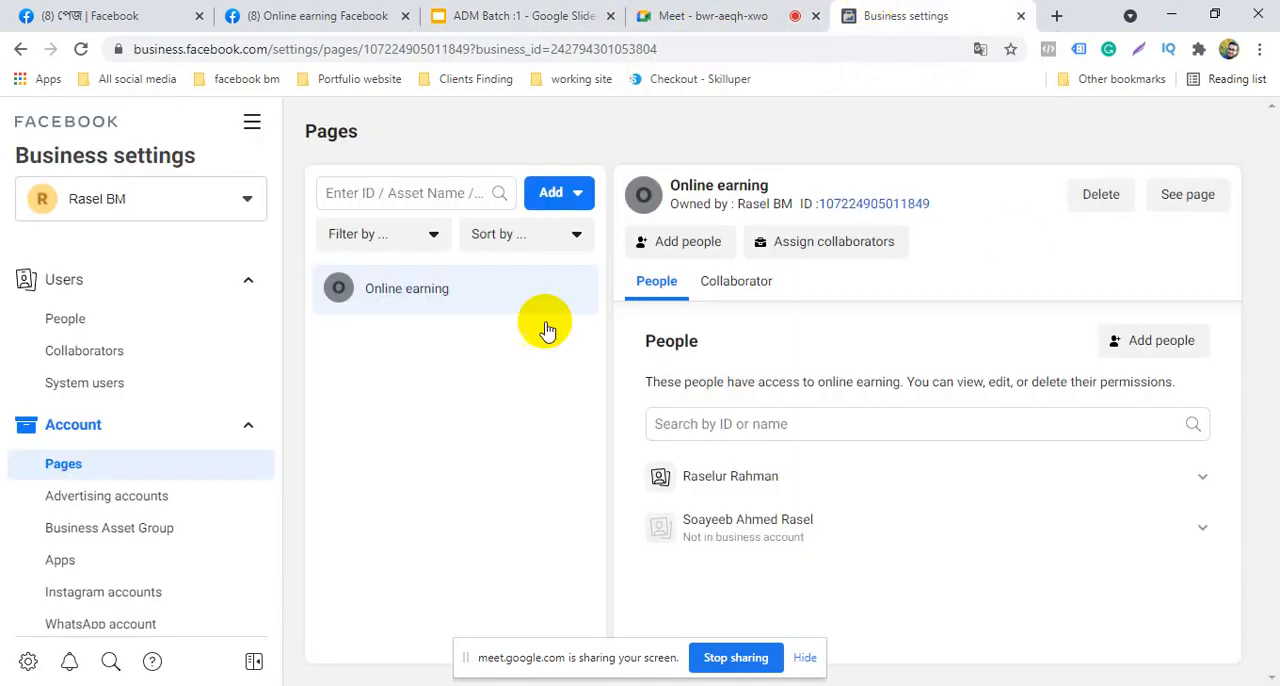
{"action": "left_click", "coordinate": [325, 12]}
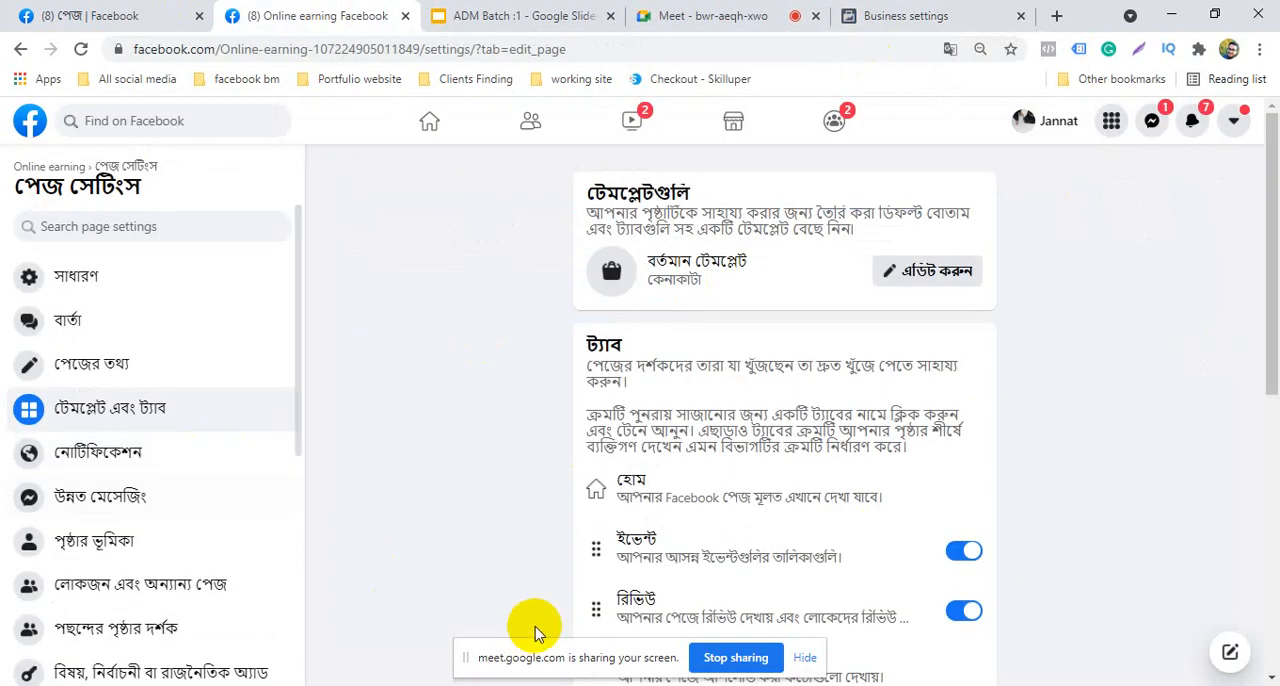
{"action": "left_click", "coordinate": [22, 122]}
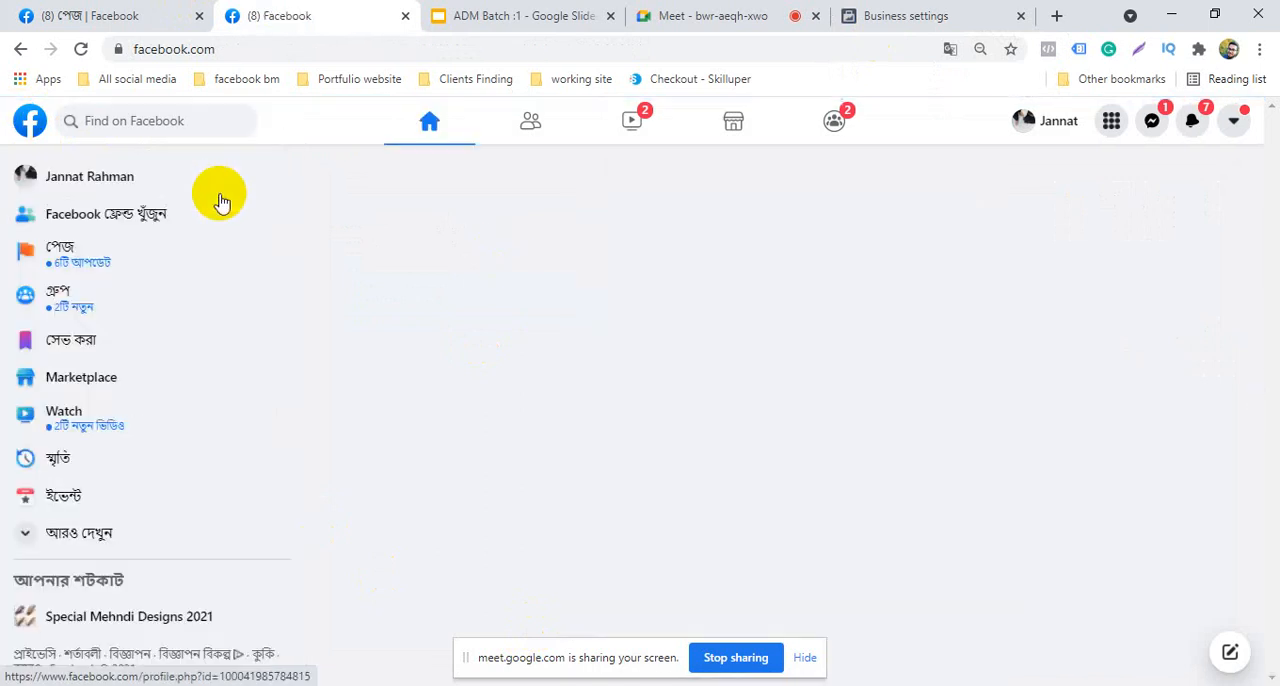
{"action": "left_click", "coordinate": [127, 279]}
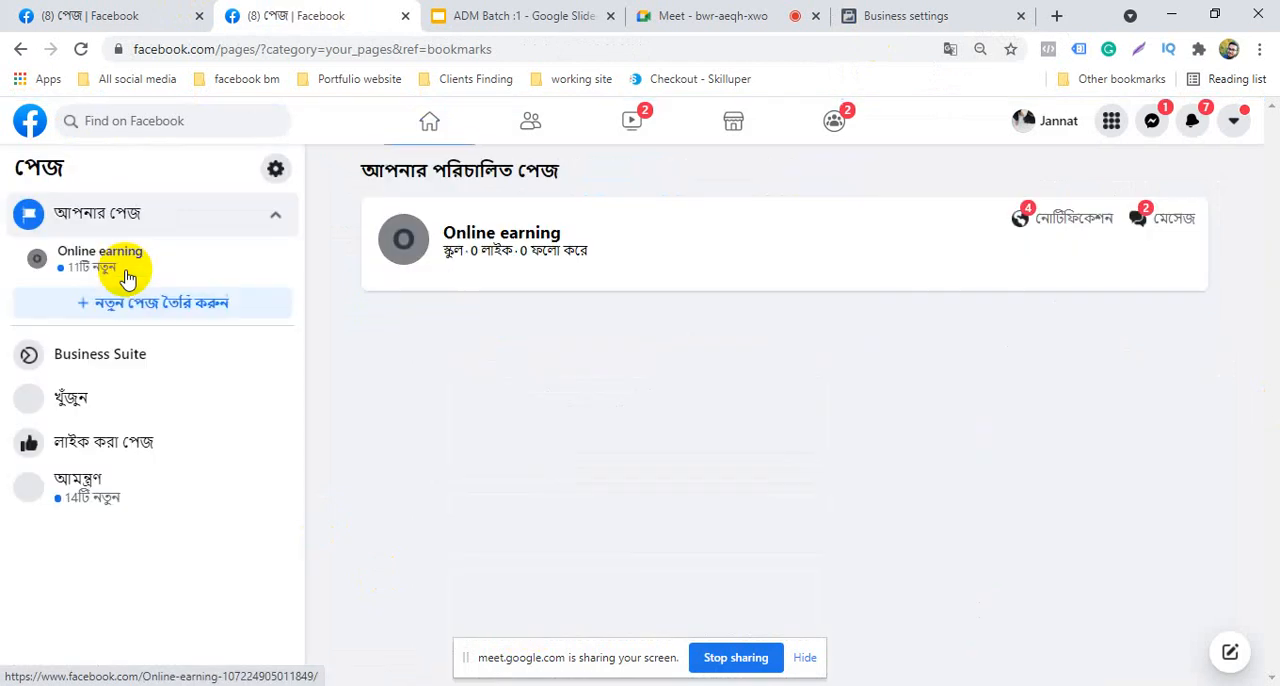
{"action": "left_click", "coordinate": [540, 240]}
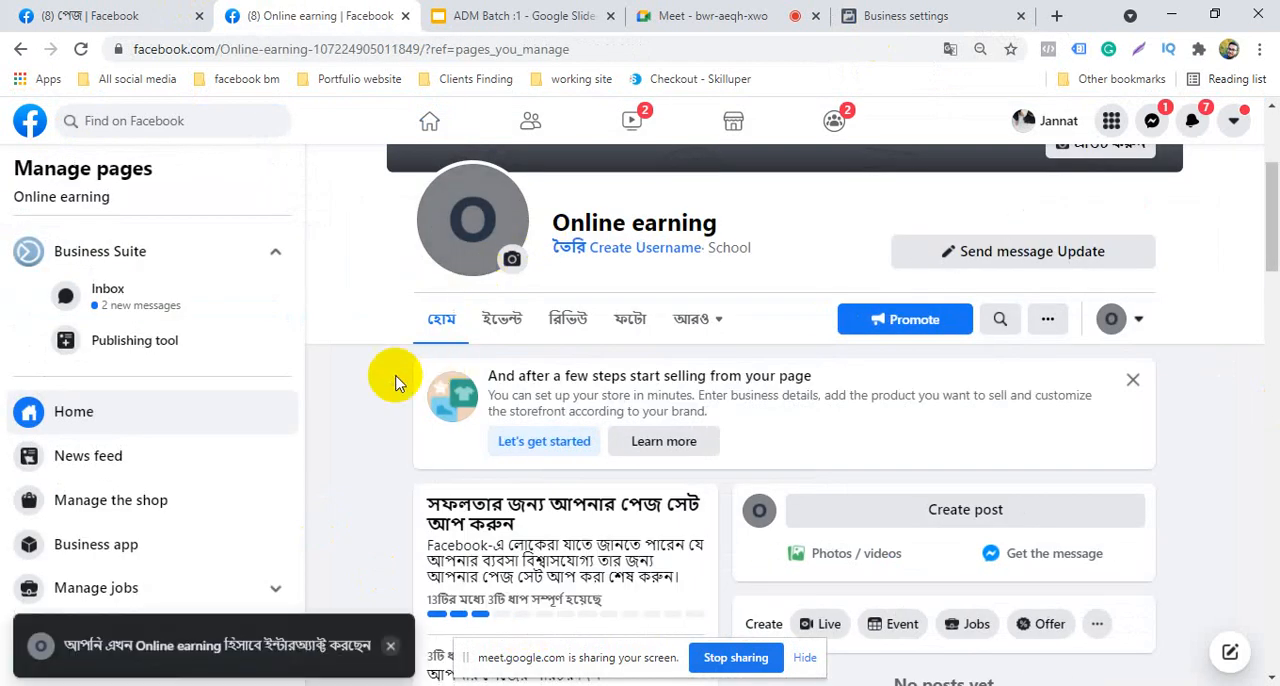
{"action": "left_click", "coordinate": [328, 648]}
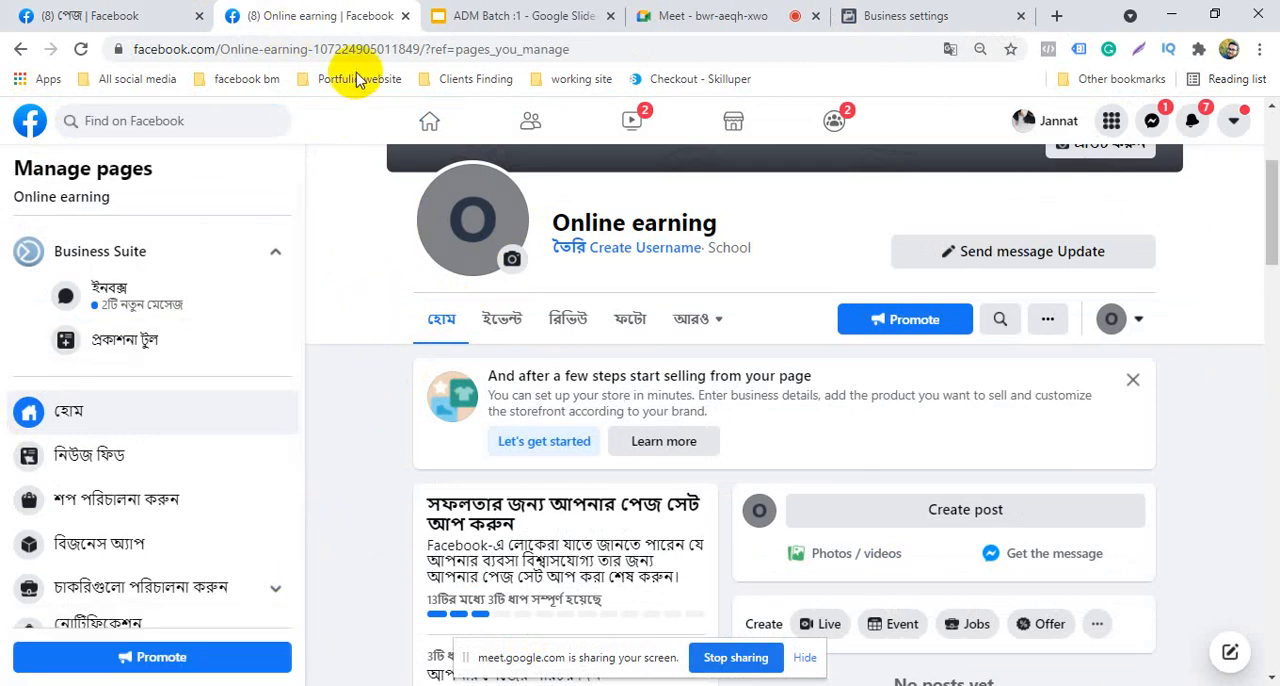
Look over the Online earning page's home view and its list of additional page tabs
{"action": "scroll", "coordinate": [356, 225], "scroll_direction": "up", "scroll_amount": 3}
{"action": "scroll", "coordinate": [575, 293], "scroll_direction": "down", "scroll_amount": 4}
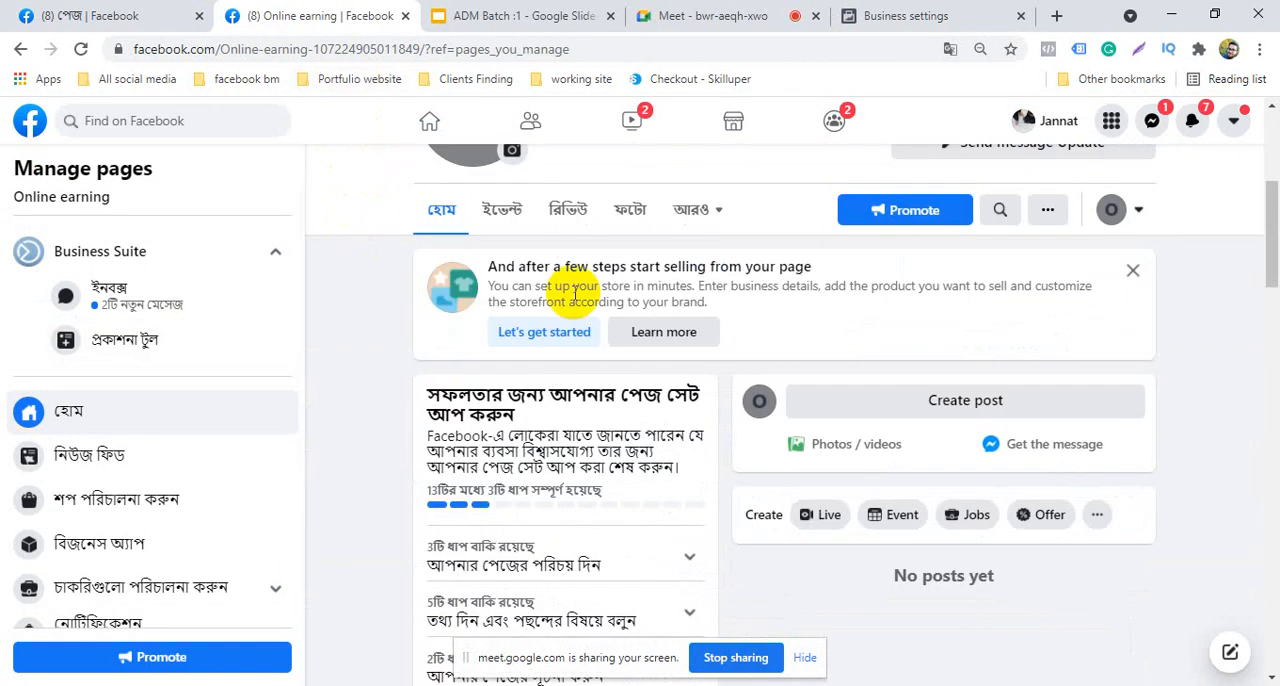
{"action": "scroll", "coordinate": [414, 423], "scroll_direction": "up", "scroll_amount": 4}
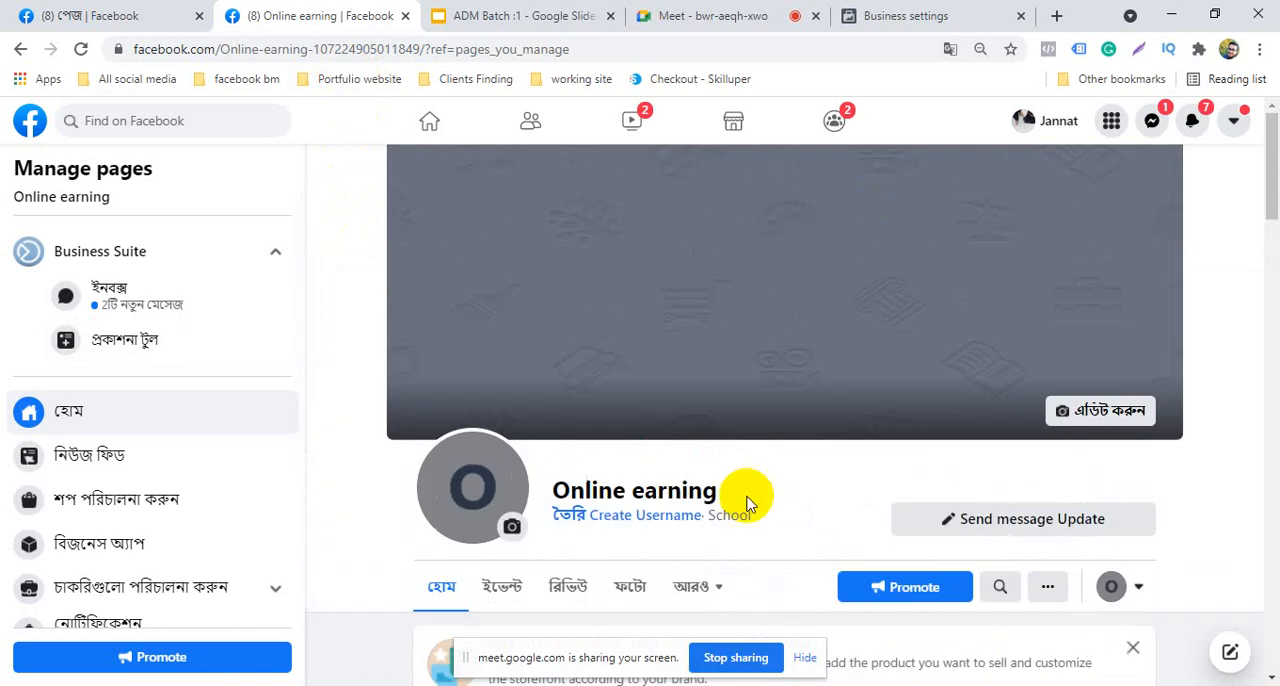
{"action": "scroll", "coordinate": [750, 505], "scroll_direction": "down", "scroll_amount": 4}
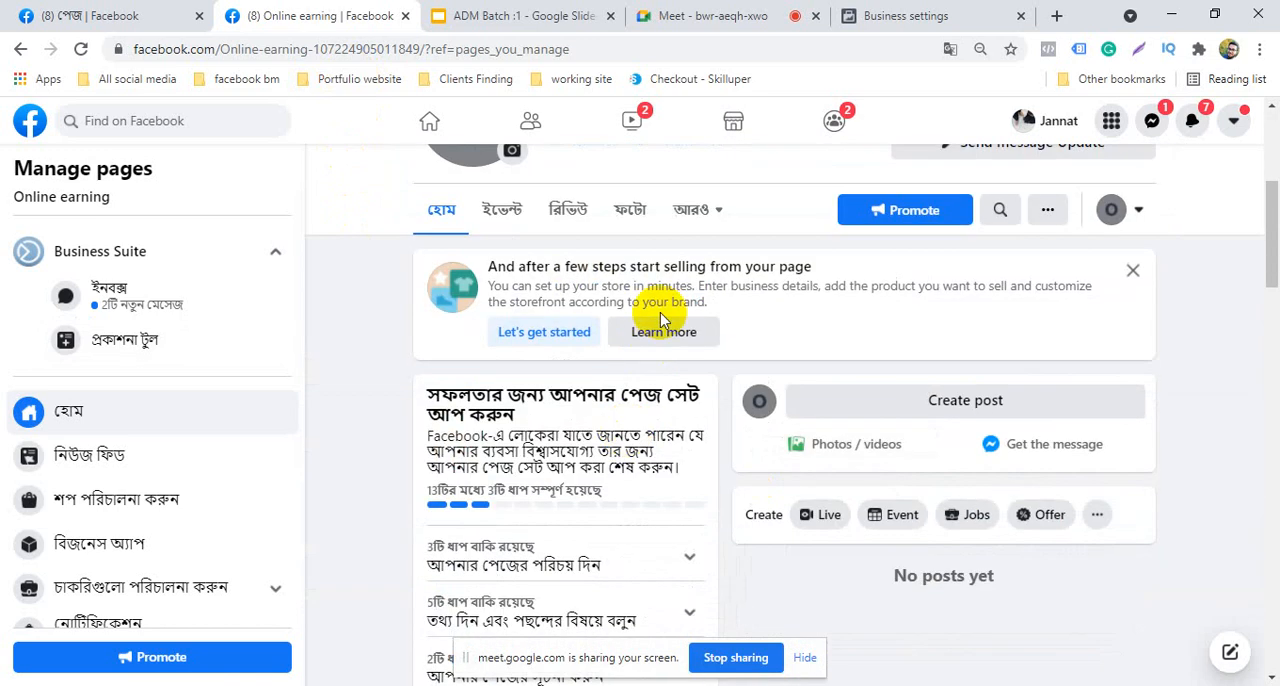
{"action": "left_click", "coordinate": [705, 212]}
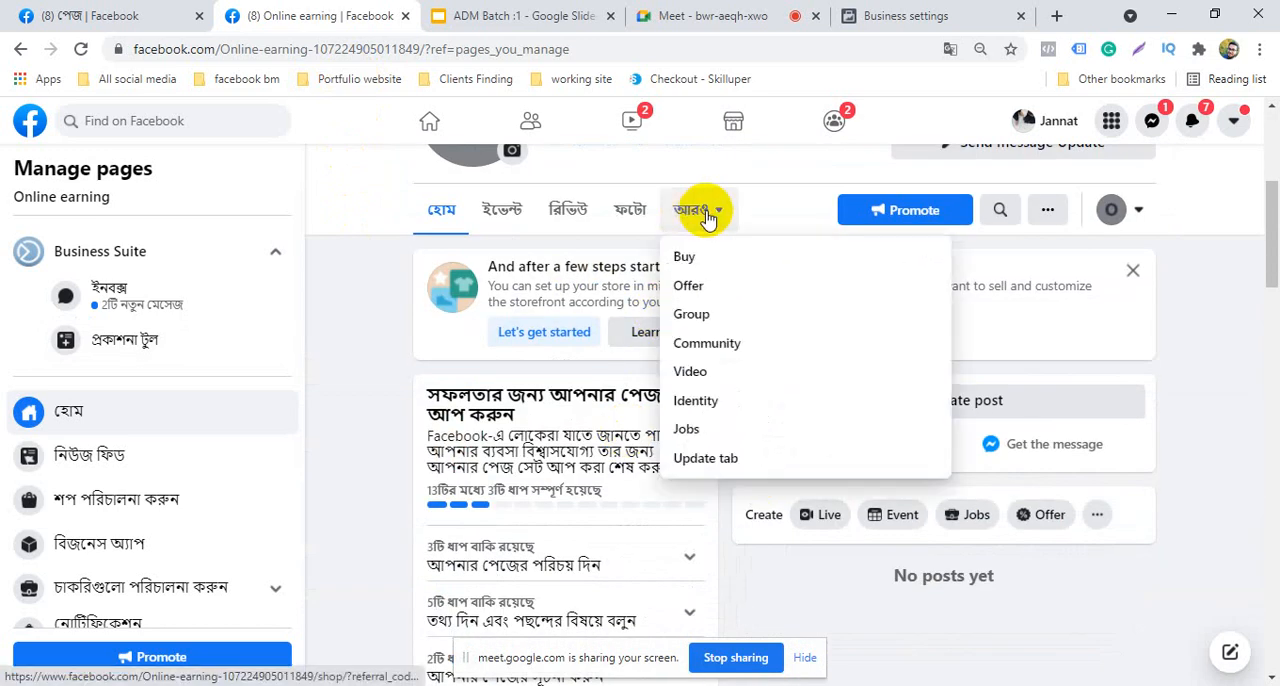
{"action": "left_click", "coordinate": [707, 215]}
{"action": "scroll", "coordinate": [708, 276], "scroll_direction": "up", "scroll_amount": 4}
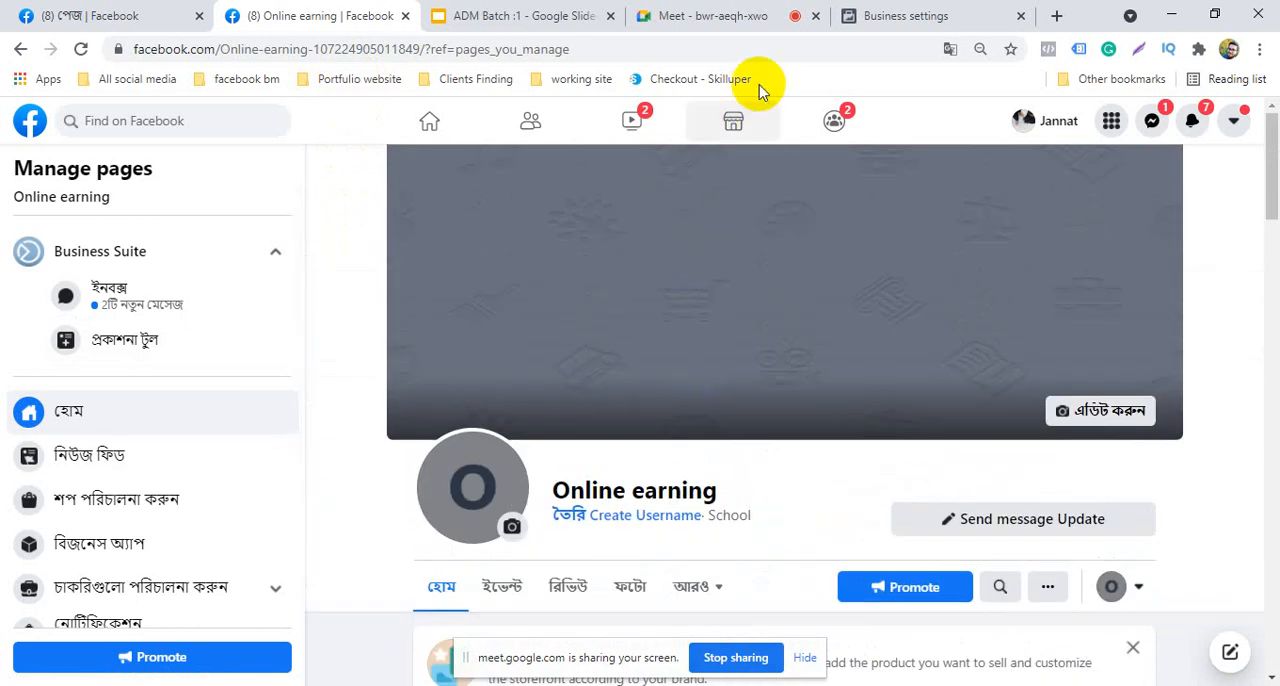
Show the Online earning page in its original Bangla and enable always translating Bangla
{"action": "left_click", "coordinate": [948, 50]}
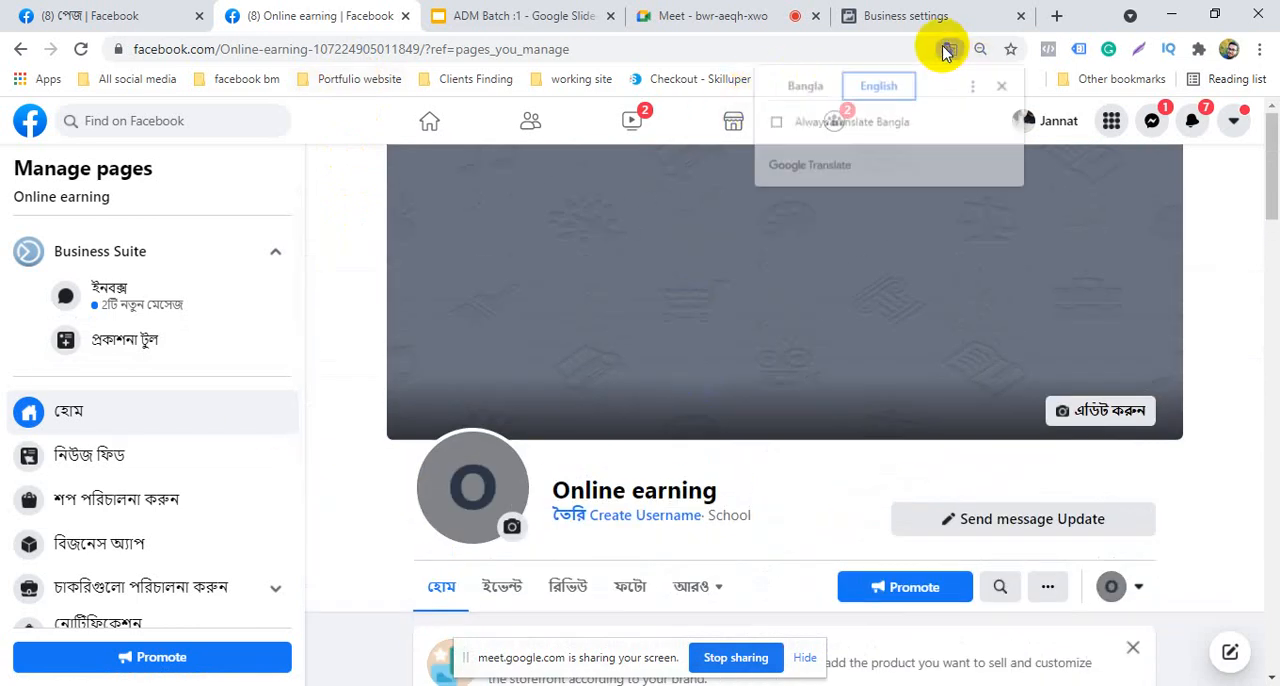
{"action": "left_click", "coordinate": [810, 85]}
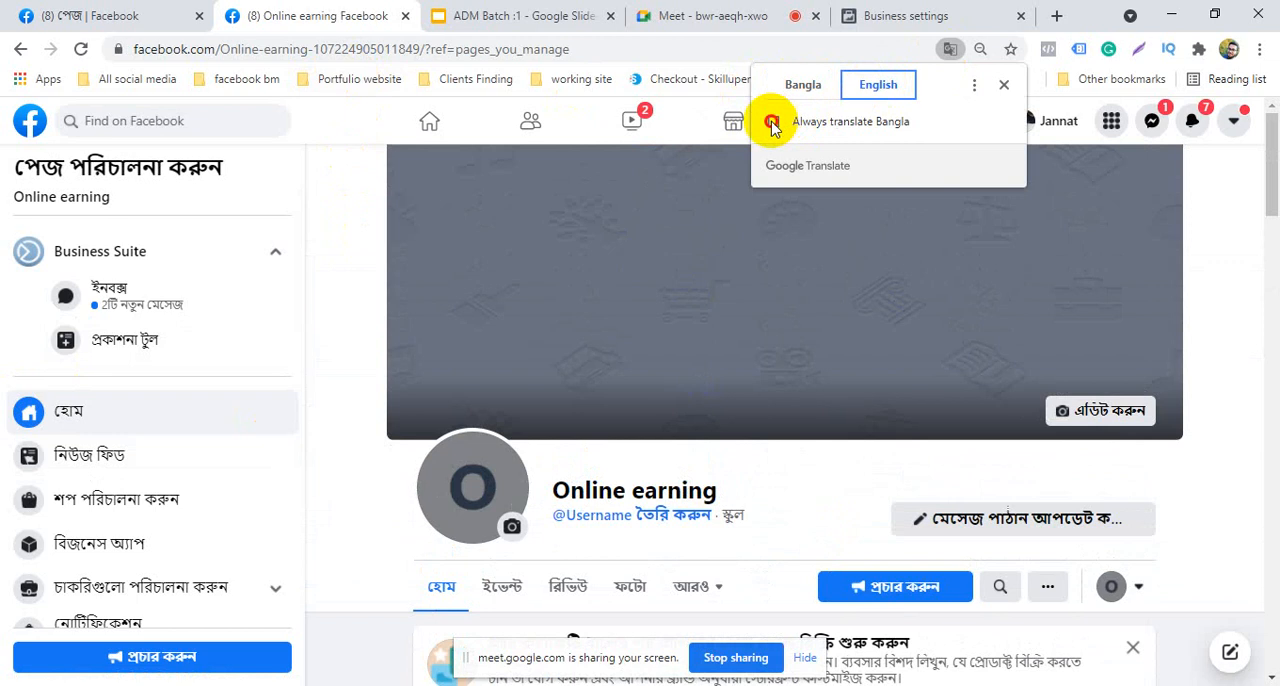
{"action": "scroll", "coordinate": [345, 408], "scroll_direction": "down", "scroll_amount": 3}
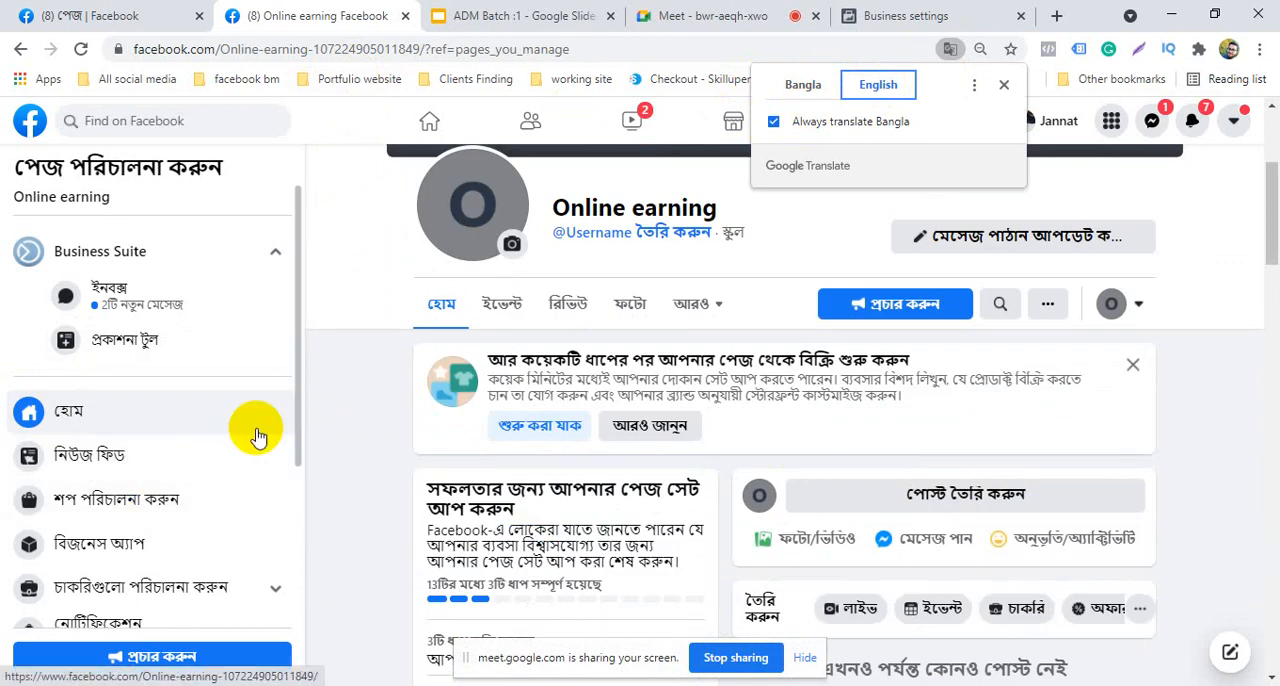
{"action": "left_click", "coordinate": [795, 85]}
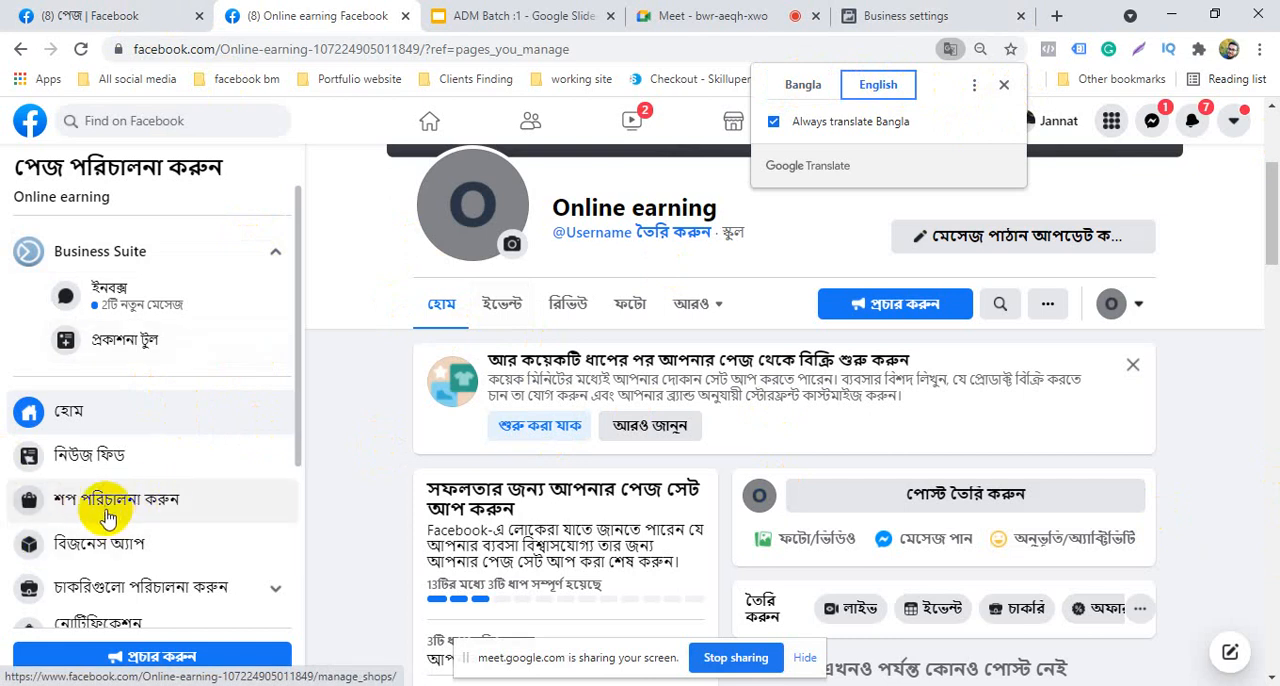
View the opening screen of the shop setup in the page's shop management and cancel the setup
{"action": "left_click", "coordinate": [123, 511]}
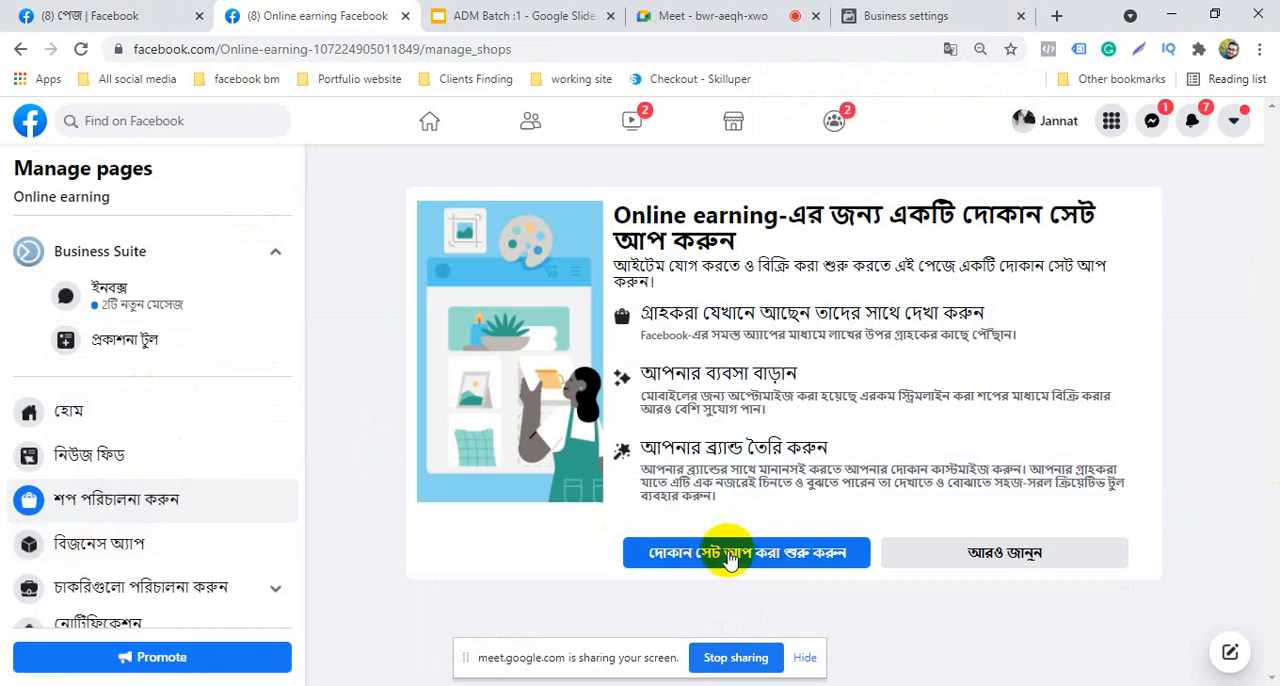
{"action": "left_click", "coordinate": [725, 555]}
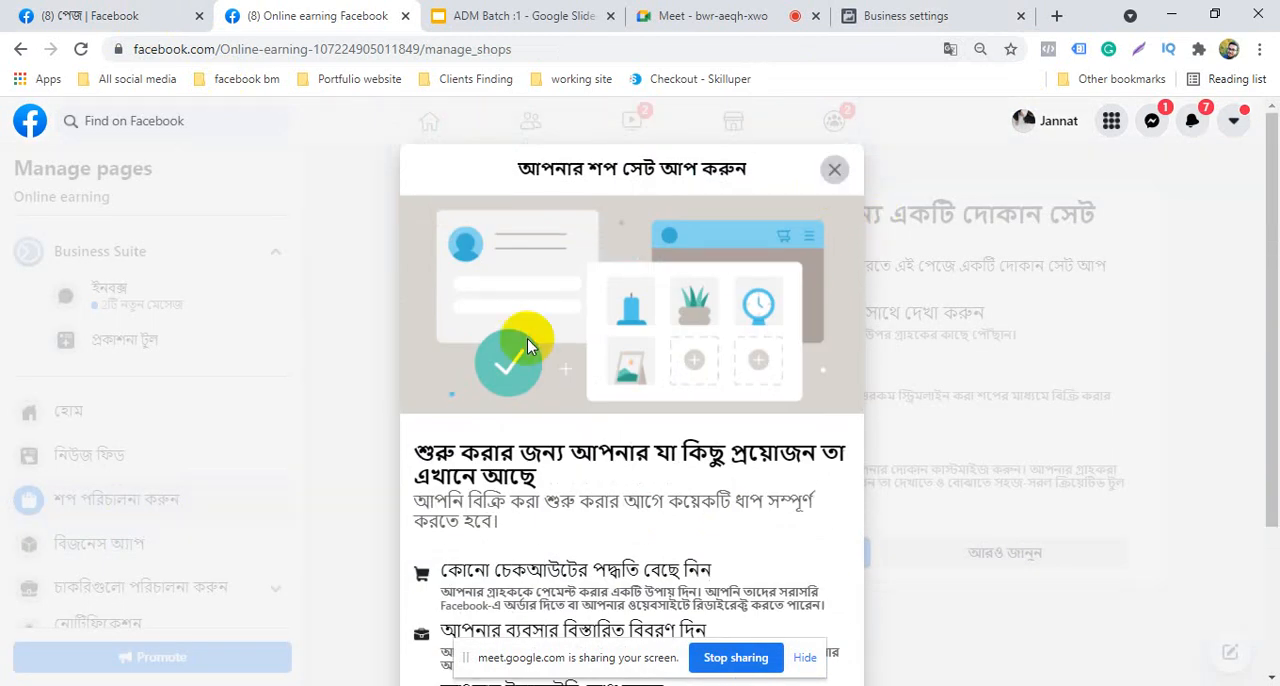
{"action": "key", "text": "Escape"}
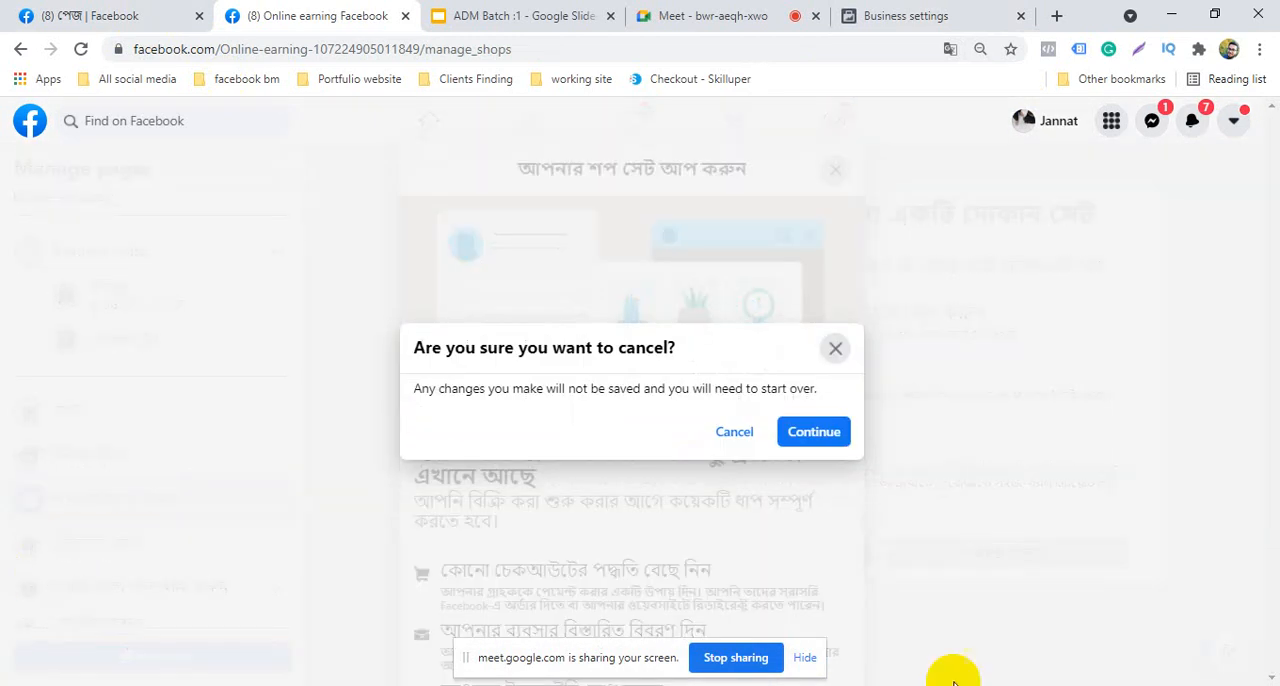
{"action": "left_click", "coordinate": [810, 436]}
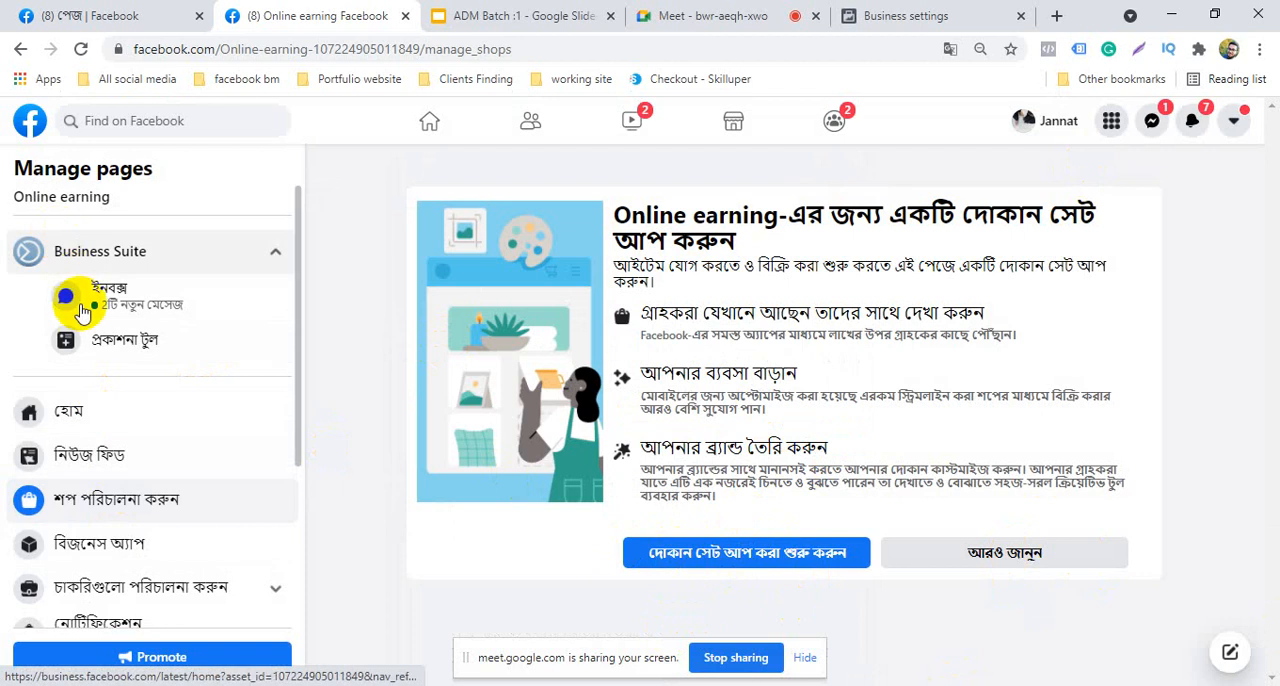
Return to the Online earning page's home view and review the additional tabs and the page header
{"action": "left_click", "coordinate": [106, 409]}
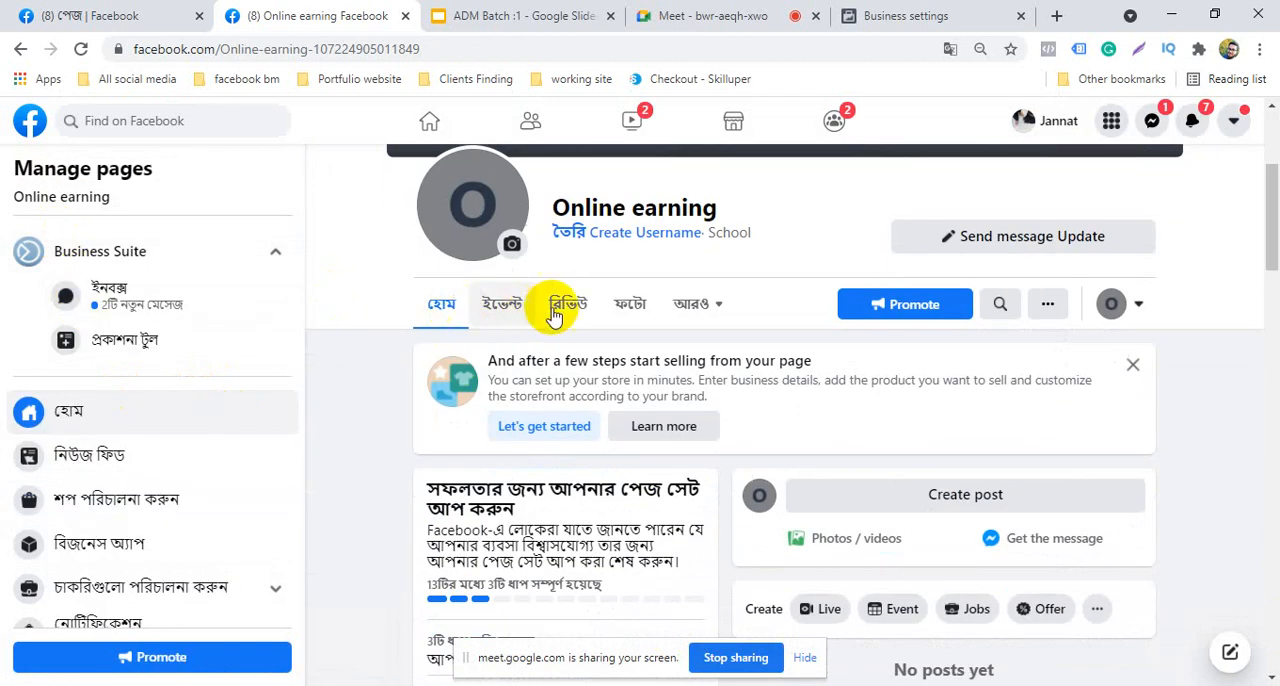
{"action": "left_click", "coordinate": [721, 311]}
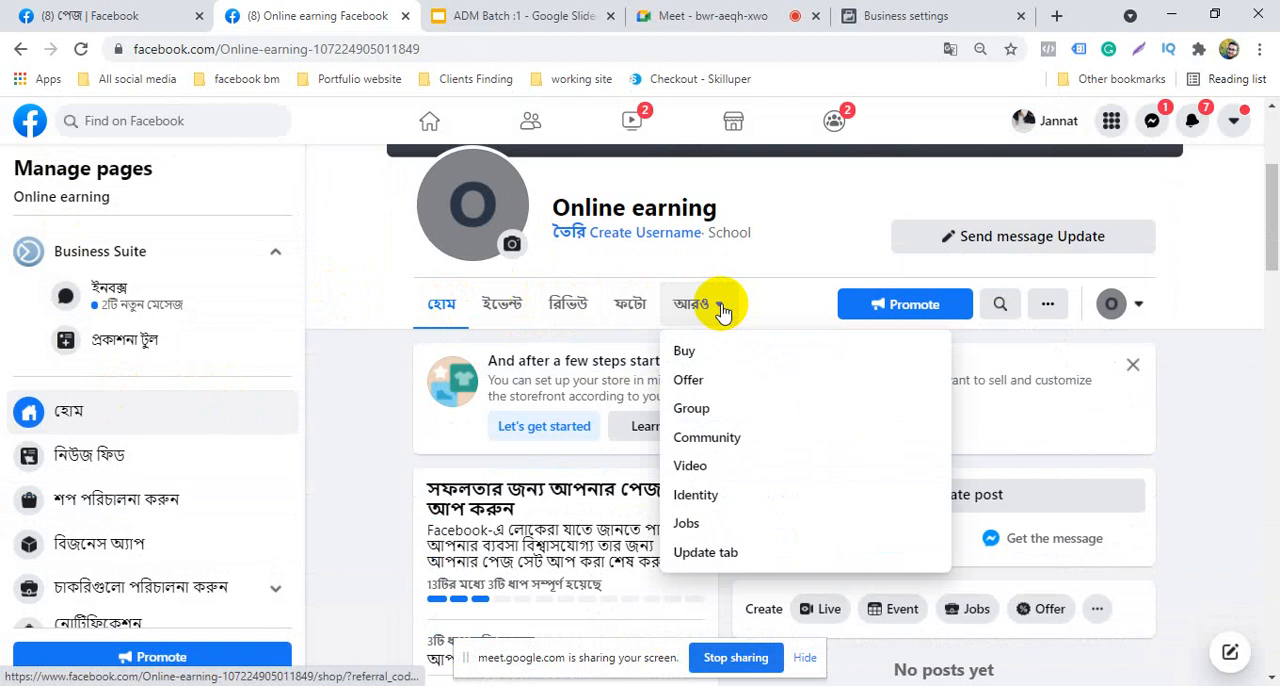
{"action": "scroll", "coordinate": [737, 430], "scroll_direction": "down", "scroll_amount": 2}
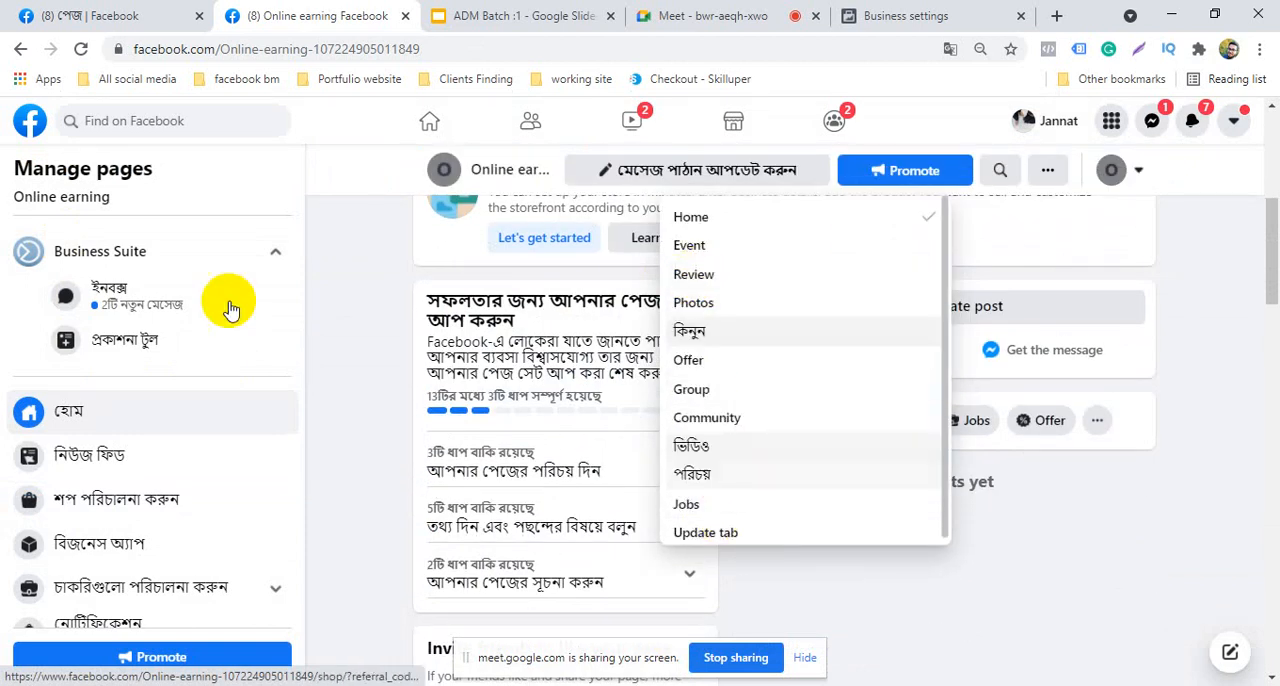
{"action": "left_click", "coordinate": [342, 307]}
{"action": "scroll", "coordinate": [380, 386], "scroll_direction": "up", "scroll_amount": 5}
{"action": "scroll", "coordinate": [408, 428], "scroll_direction": "down", "scroll_amount": 3}
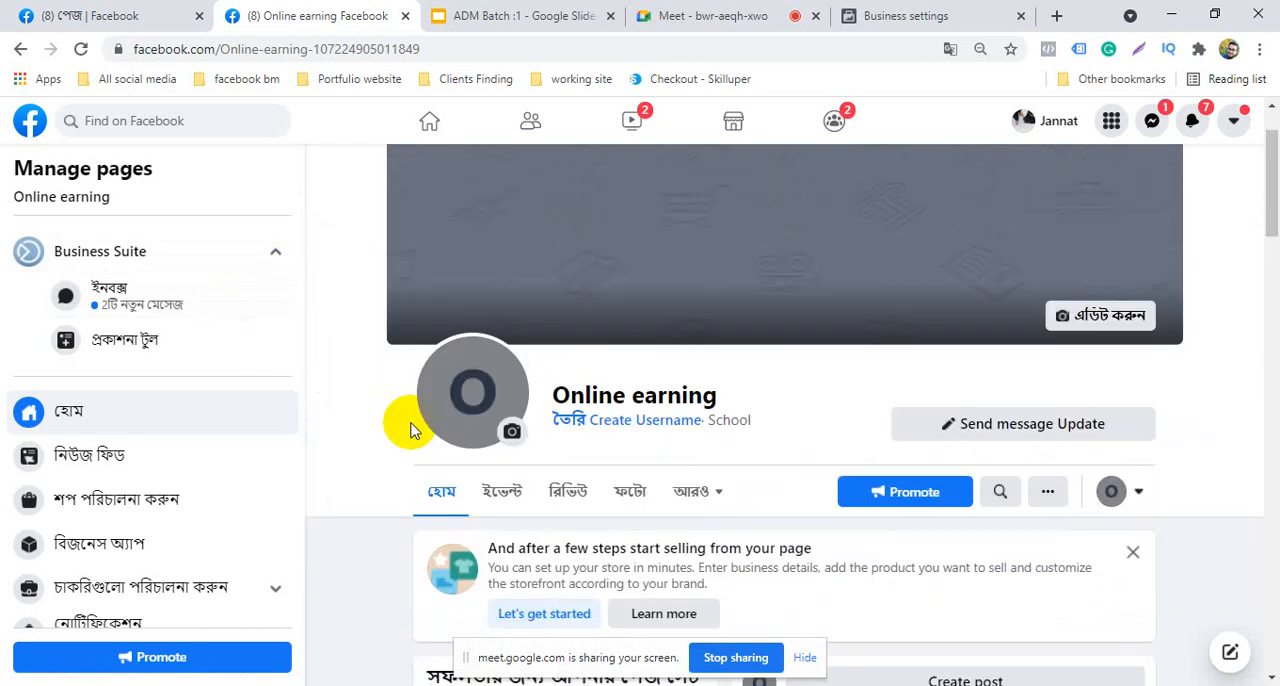
{"action": "scroll", "coordinate": [560, 380], "scroll_direction": "up", "scroll_amount": 2}
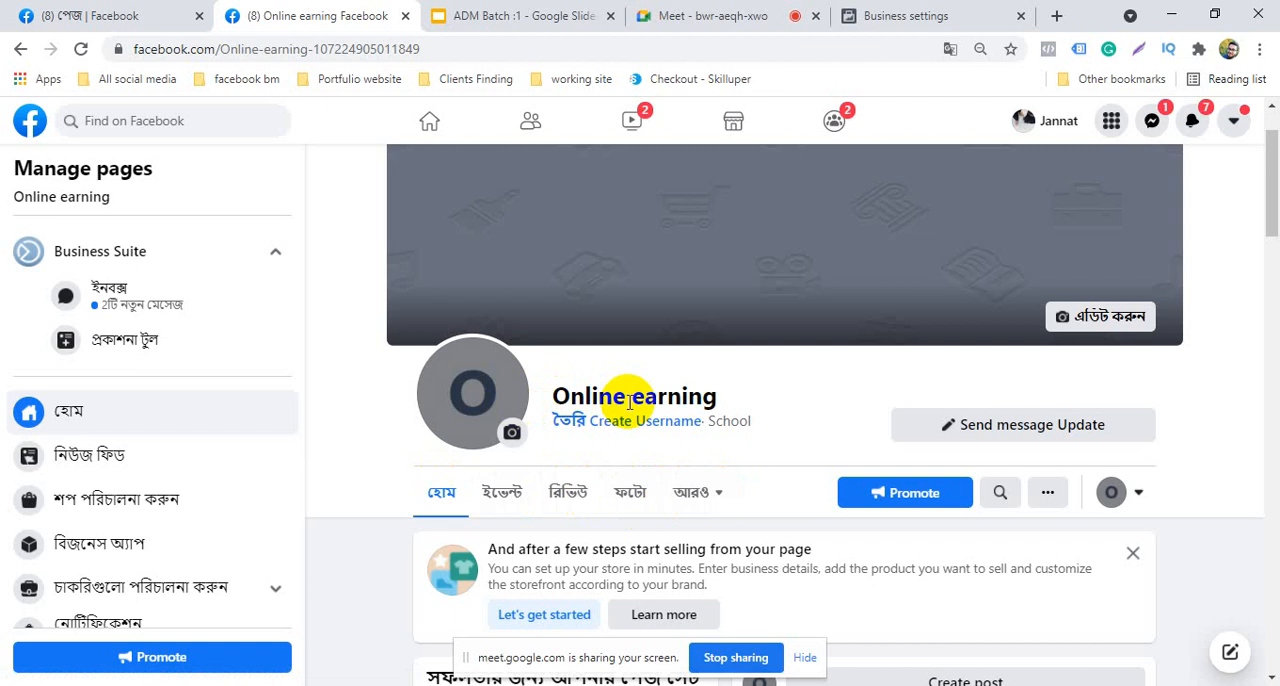
Dismiss the suggestion to start selling from the Online earning page and look over the page's home view
{"action": "scroll", "coordinate": [615, 520], "scroll_direction": "down", "scroll_amount": 2}
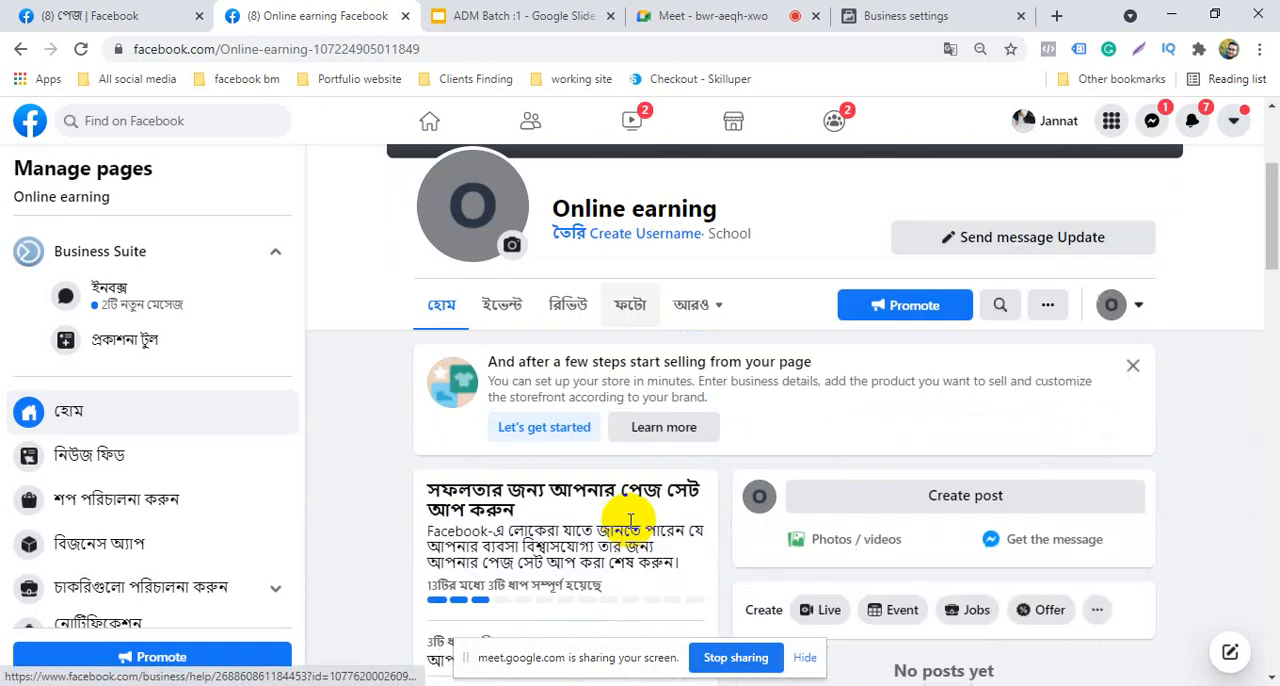
{"action": "left_click", "coordinate": [1132, 365]}
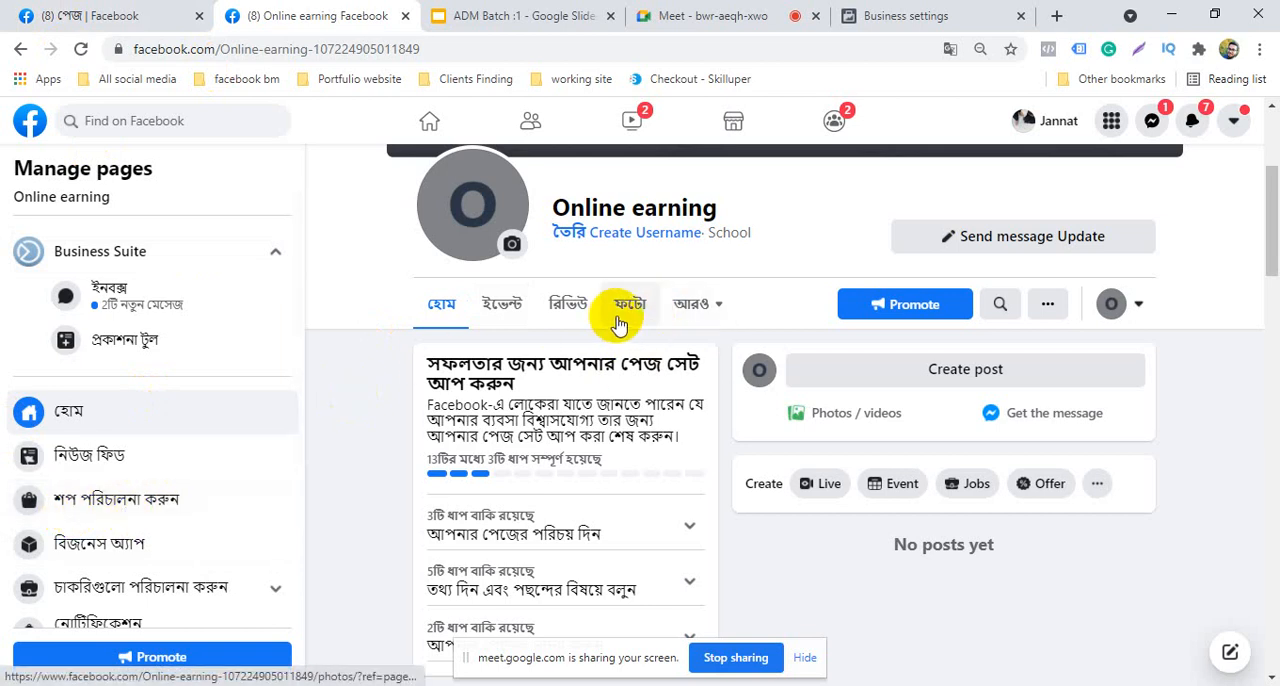
{"action": "scroll", "coordinate": [617, 323], "scroll_direction": "up", "scroll_amount": 3}
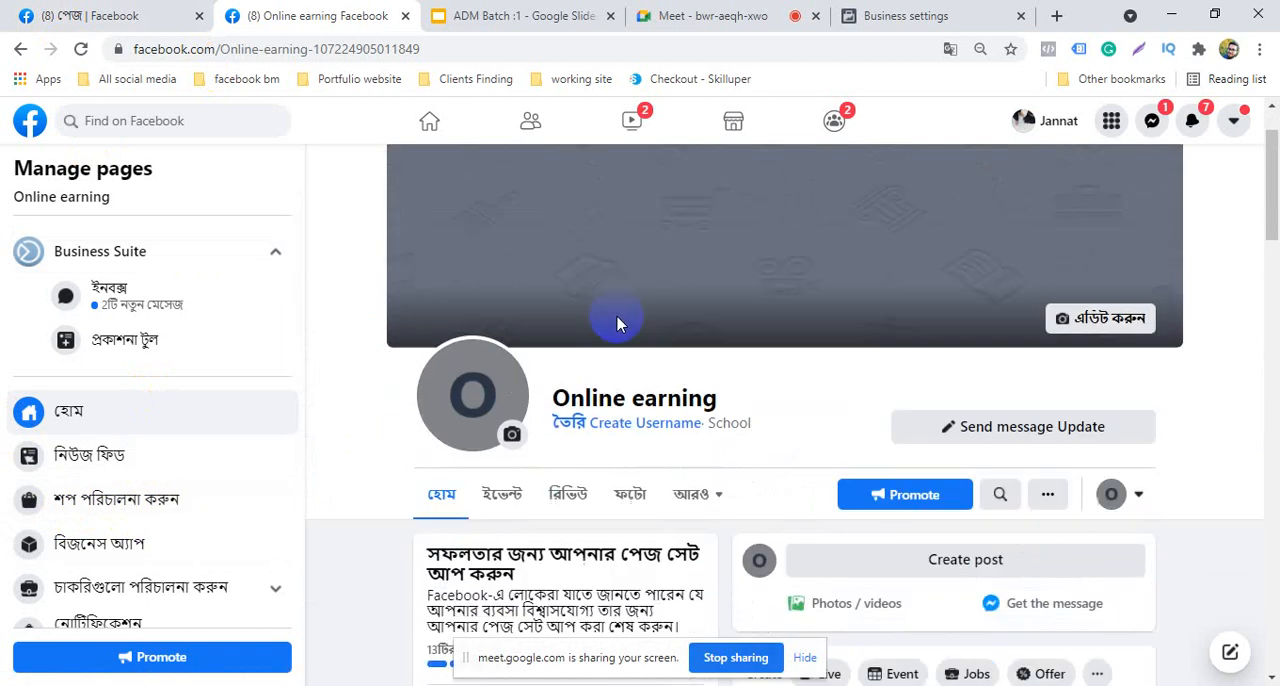
{"action": "scroll", "coordinate": [650, 556], "scroll_direction": "down", "scroll_amount": 3}
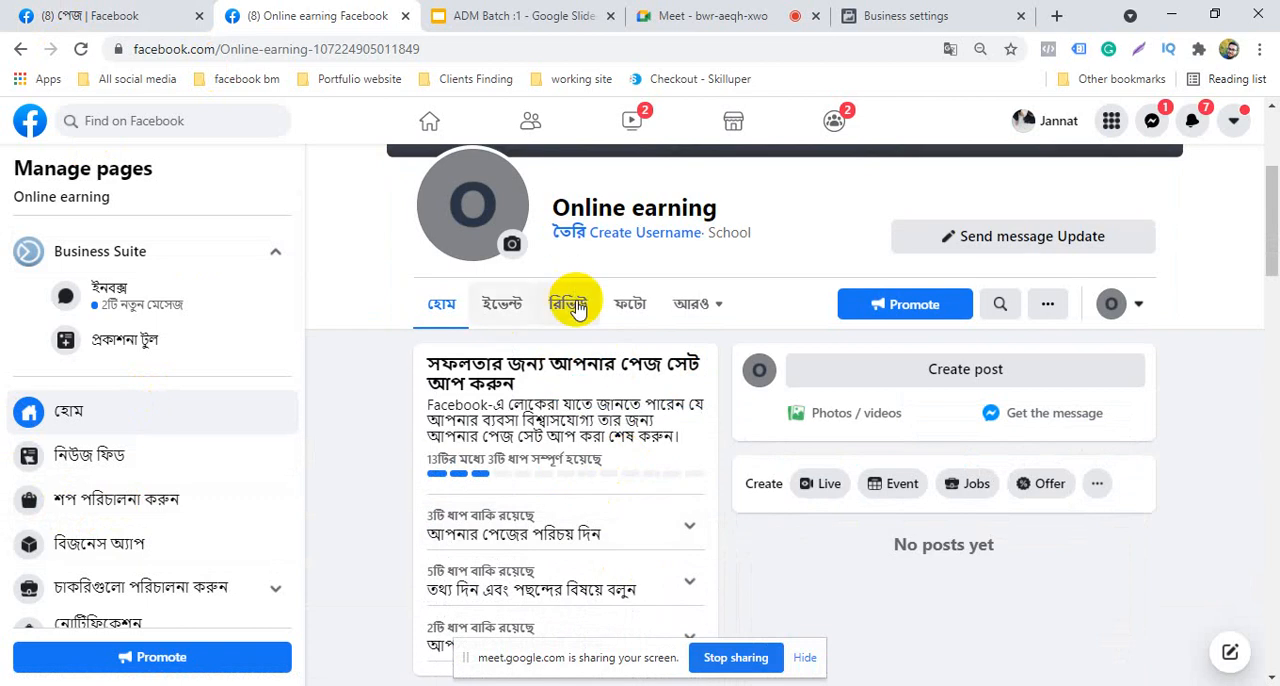
Restart the shop setup from shop management, review its requirements and checkout method options, and cancel the setup
{"action": "left_click", "coordinate": [155, 507]}
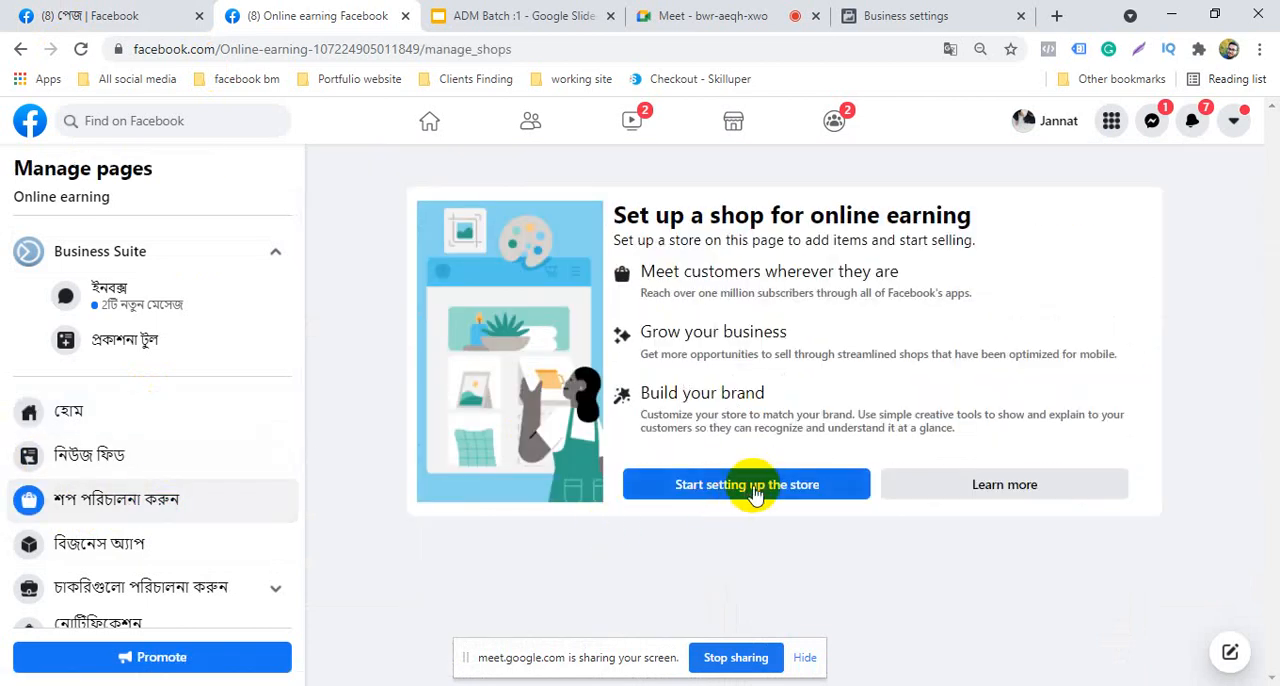
{"action": "left_click", "coordinate": [799, 490]}
{"action": "scroll", "coordinate": [600, 440], "scroll_direction": "down", "scroll_amount": 3}
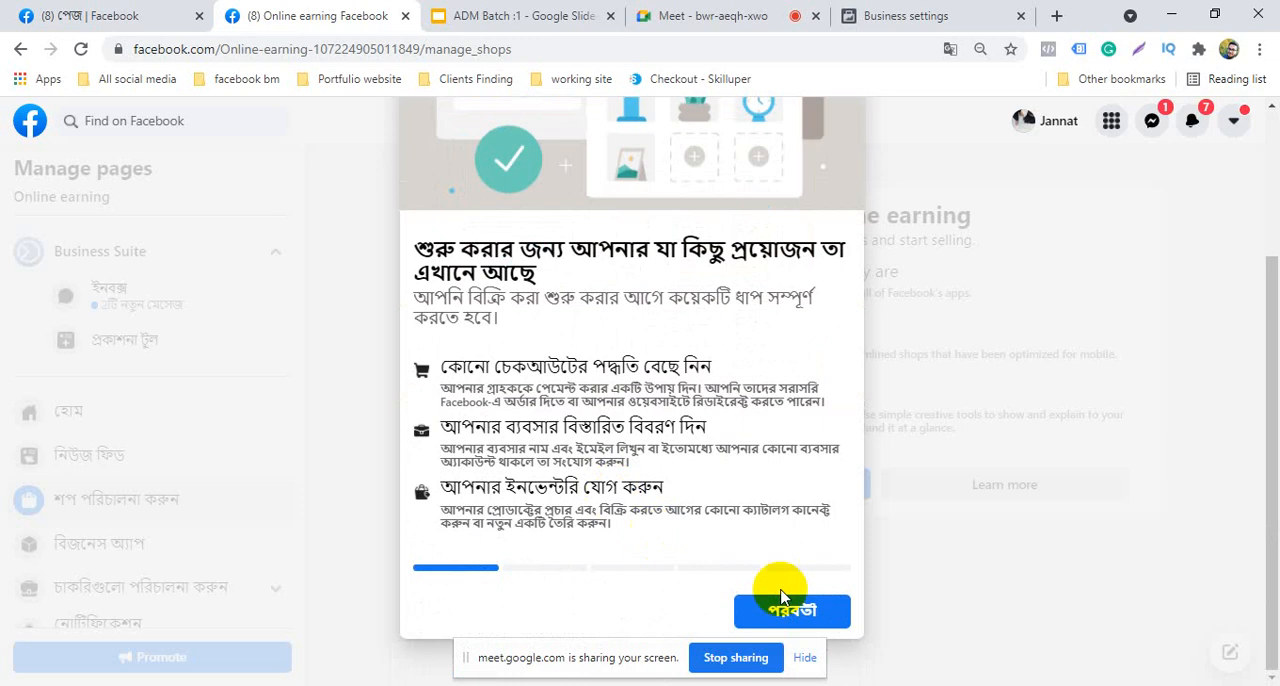
{"action": "scroll", "coordinate": [674, 580], "scroll_direction": "up", "scroll_amount": 2}
{"action": "scroll", "coordinate": [690, 585], "scroll_direction": "down", "scroll_amount": 2}
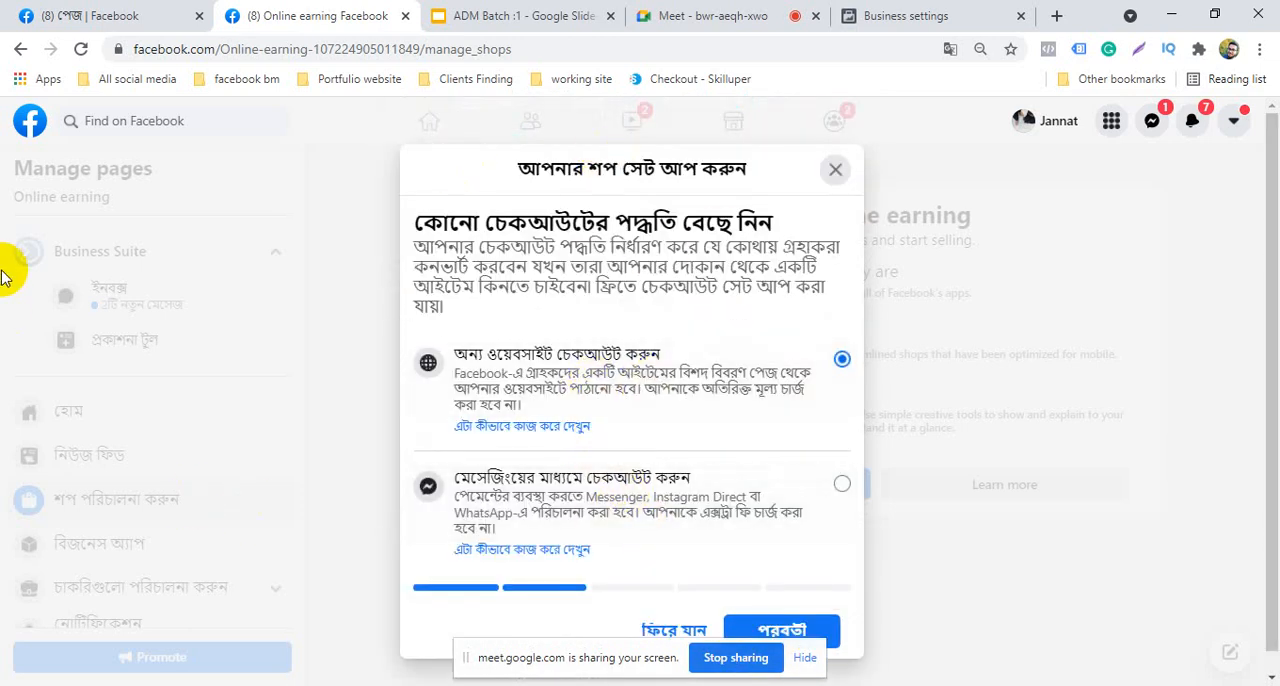
{"action": "left_click", "coordinate": [835, 170]}
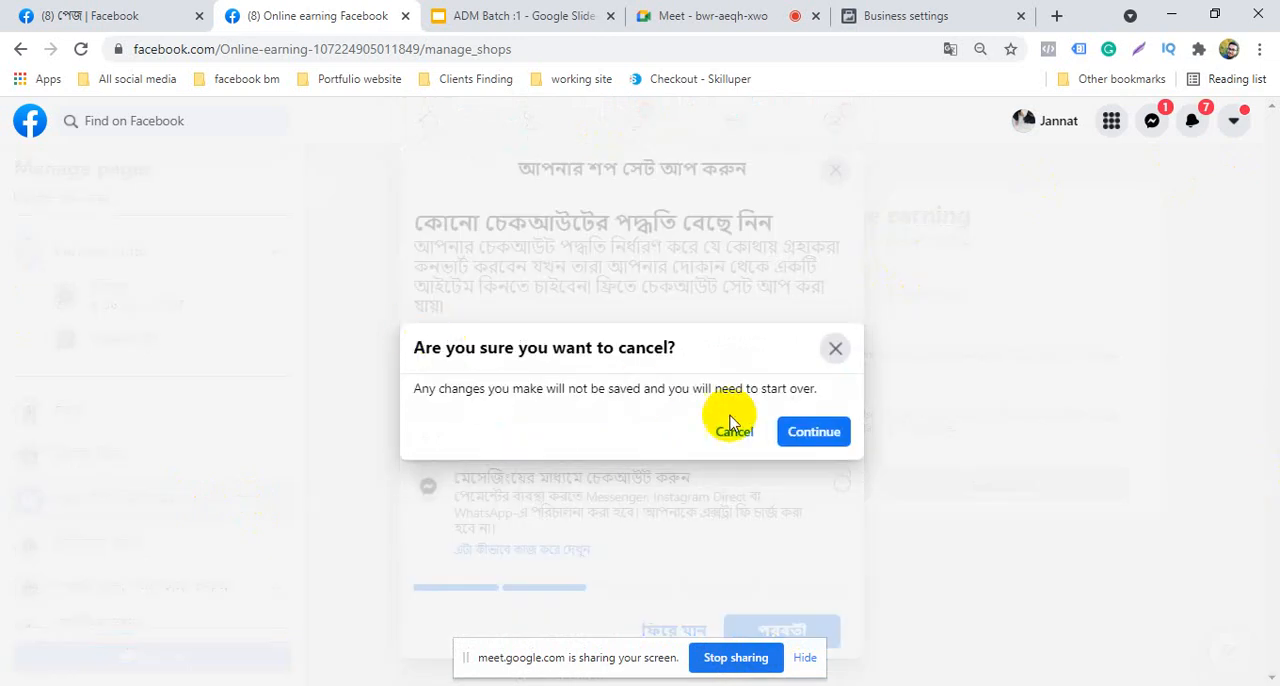
{"action": "left_click", "coordinate": [758, 440]}
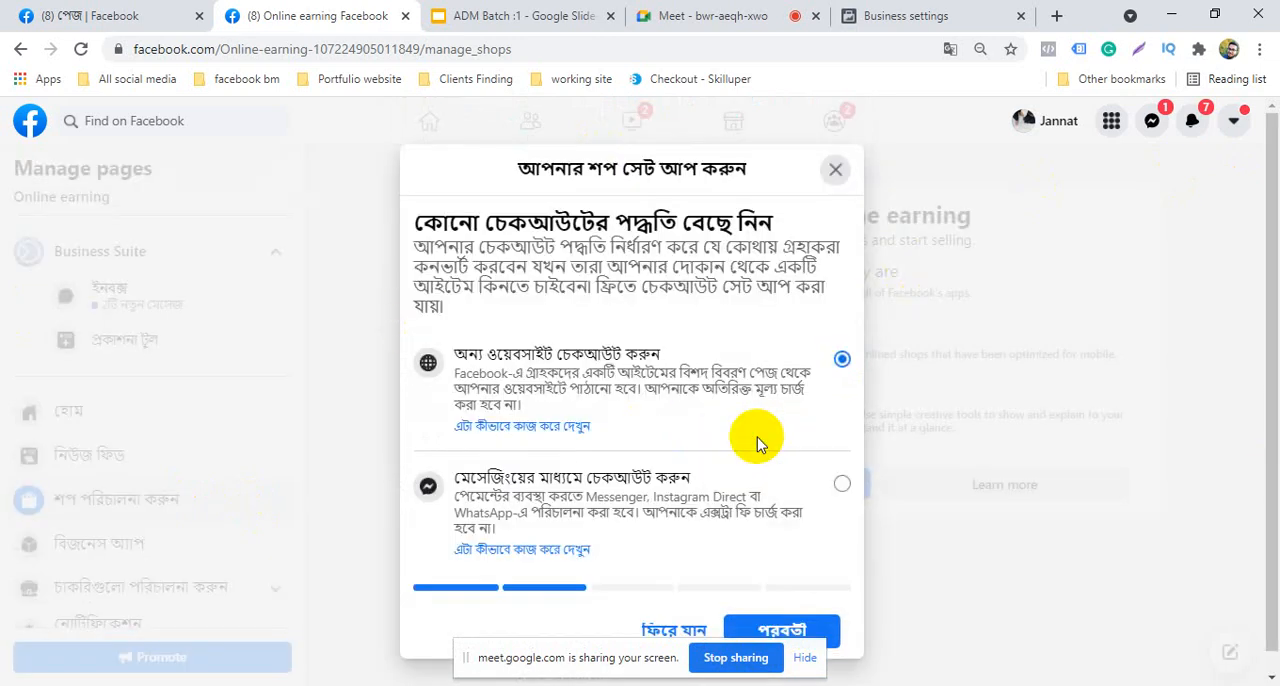
{"action": "left_click", "coordinate": [835, 170]}
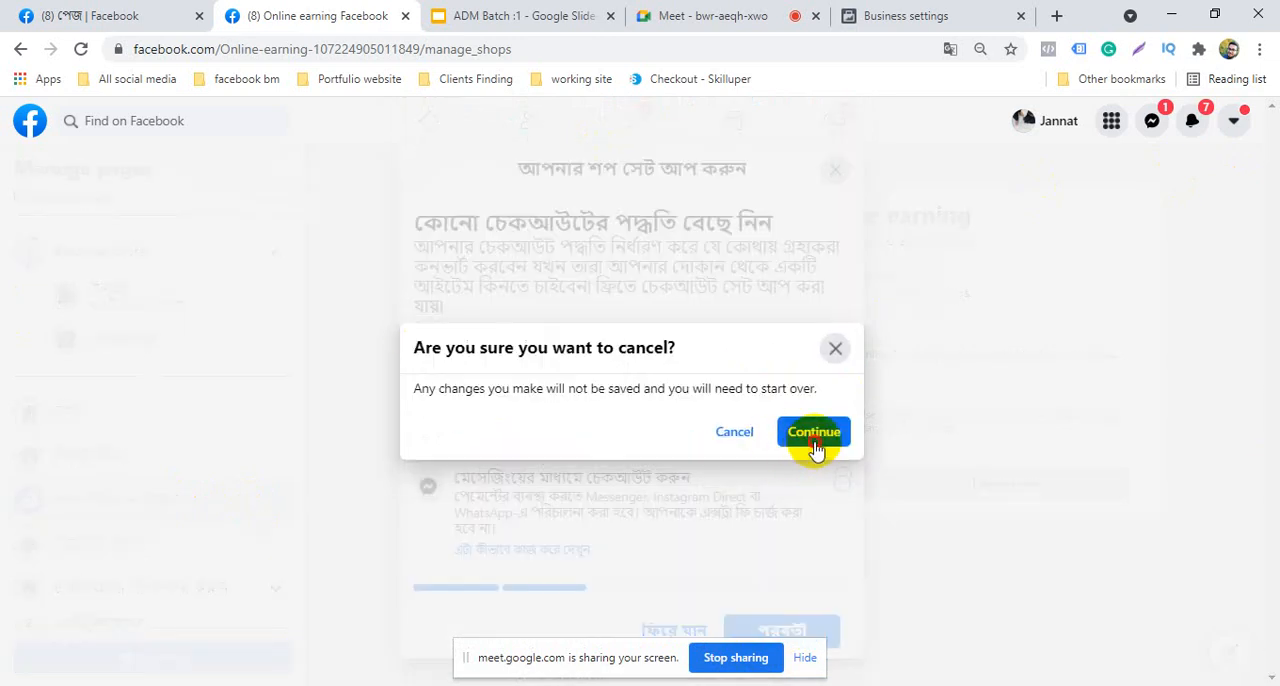
{"action": "left_click", "coordinate": [814, 440]}
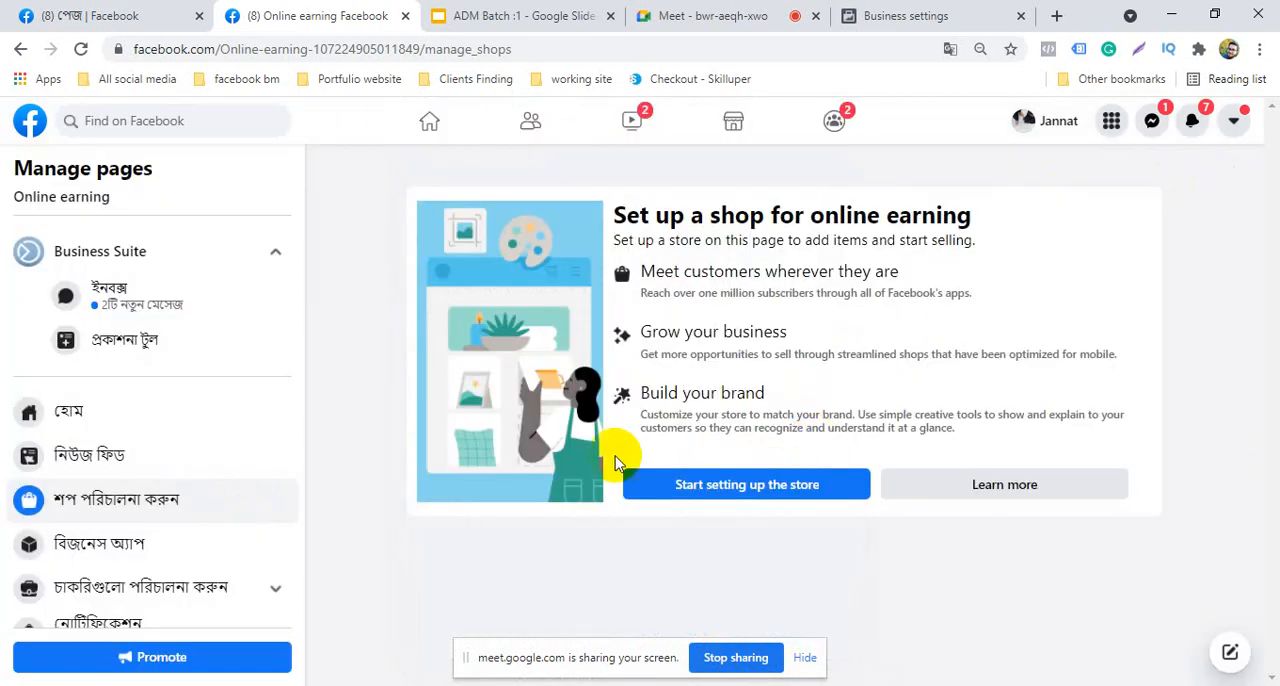
Switch to Business settings and open Commerce Manager from the full list of tools, dismissing the translation prompt
{"action": "left_click", "coordinate": [950, 15]}
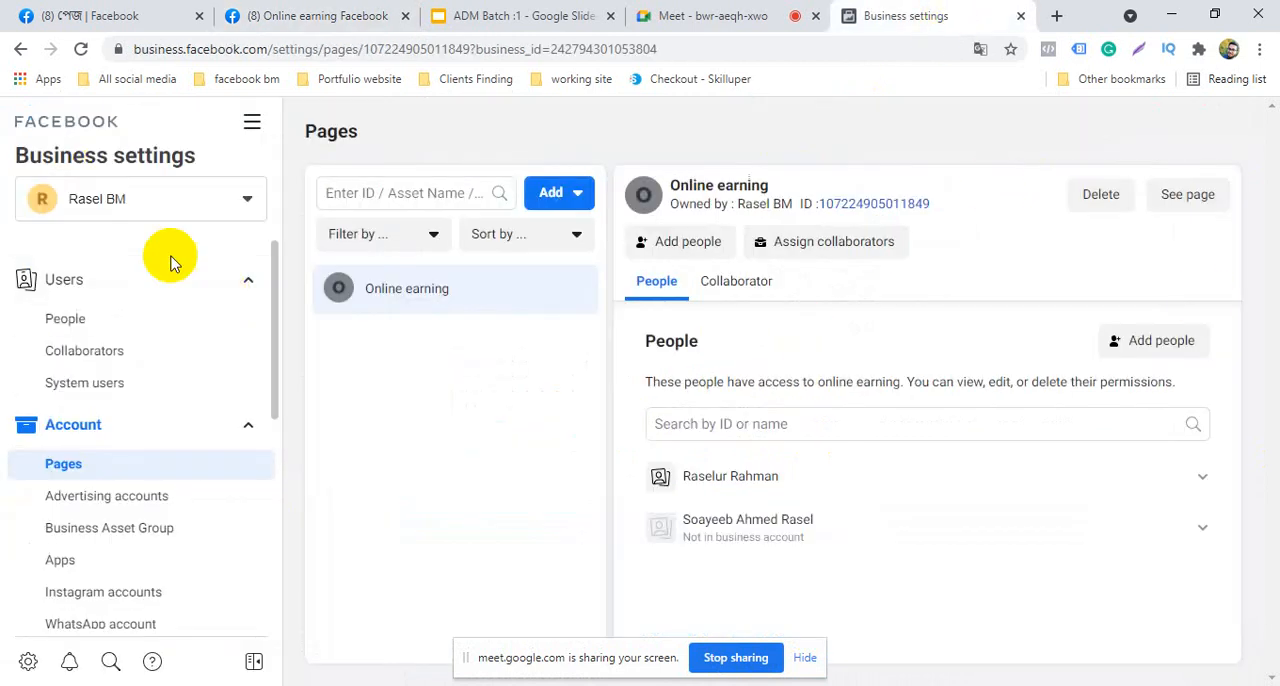
{"action": "scroll", "coordinate": [116, 450], "scroll_direction": "down", "scroll_amount": 1}
{"action": "scroll", "coordinate": [118, 445], "scroll_direction": "down", "scroll_amount": 5}
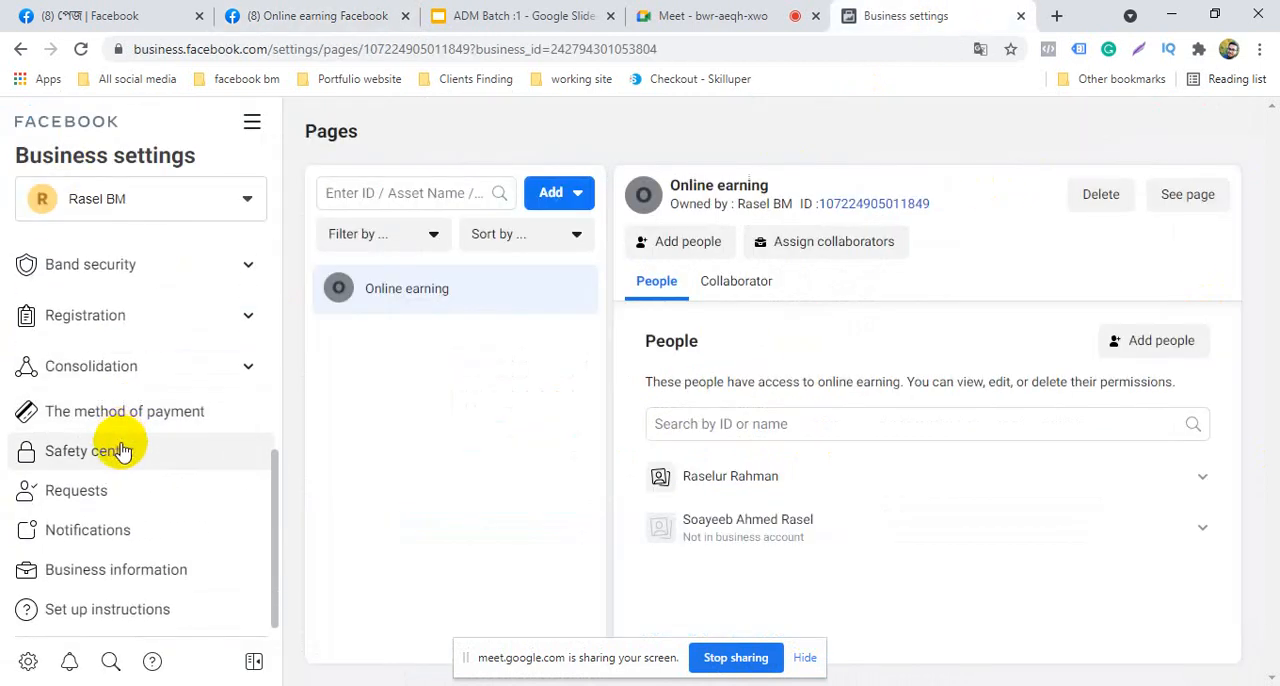
{"action": "scroll", "coordinate": [129, 463], "scroll_direction": "up", "scroll_amount": 5}
{"action": "left_click", "coordinate": [252, 121]}
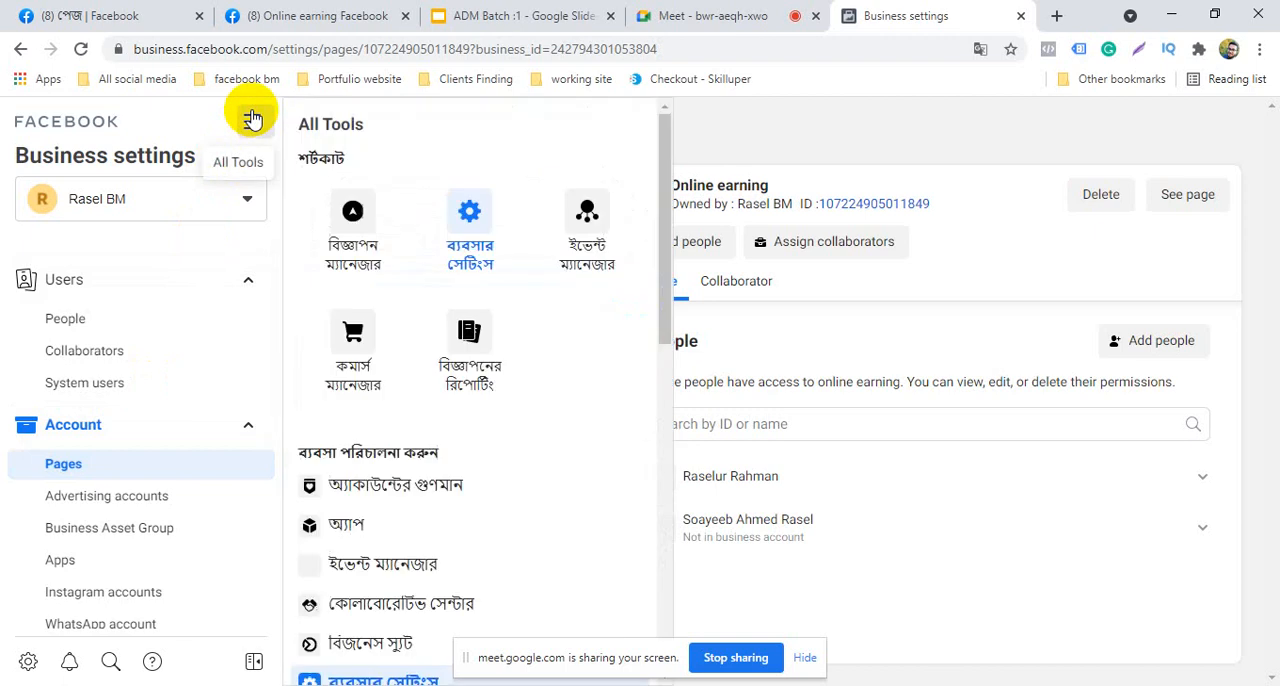
{"action": "left_click", "coordinate": [357, 330]}
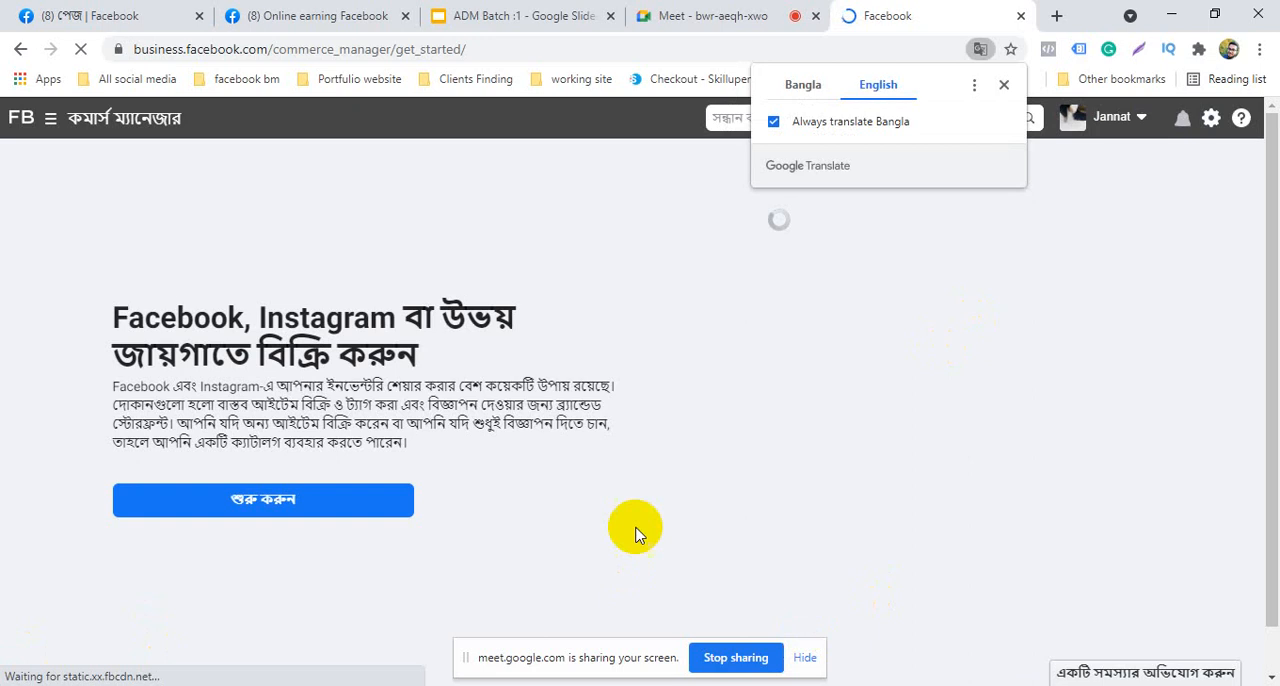
{"action": "left_click", "coordinate": [1003, 80]}
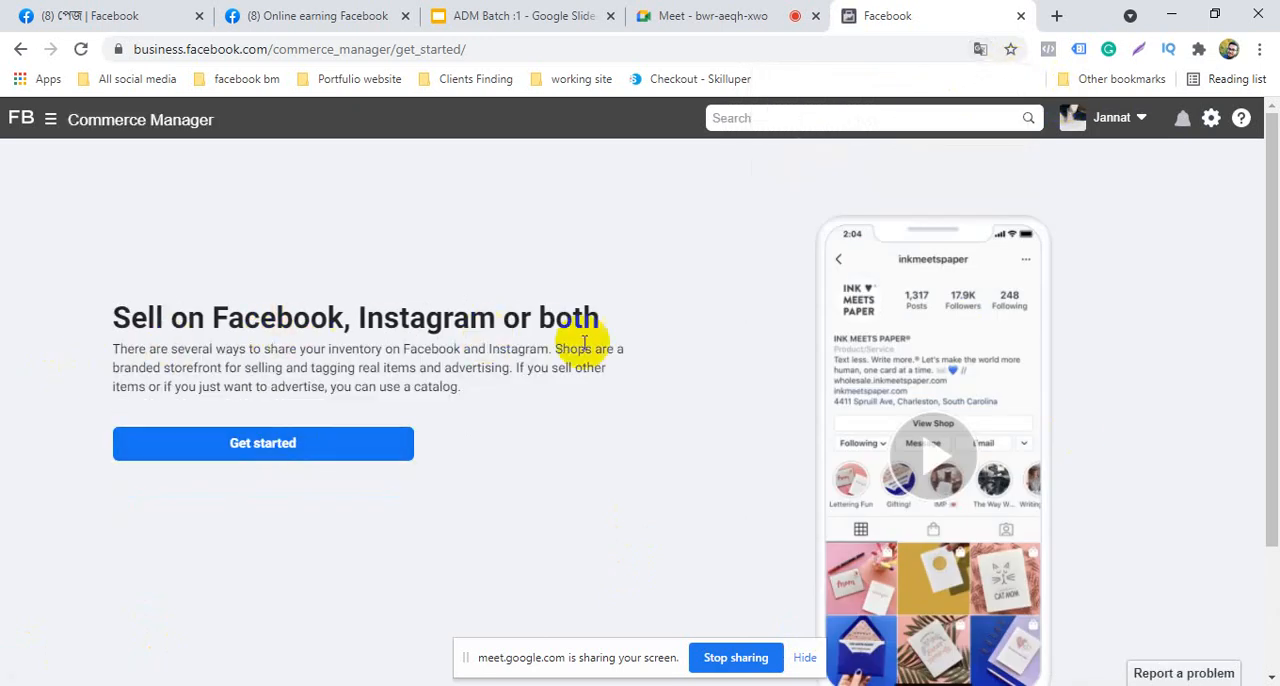
Compare the ways to sell in Commerce Manager and get started with the Create a store option
{"action": "left_click", "coordinate": [252, 355]}
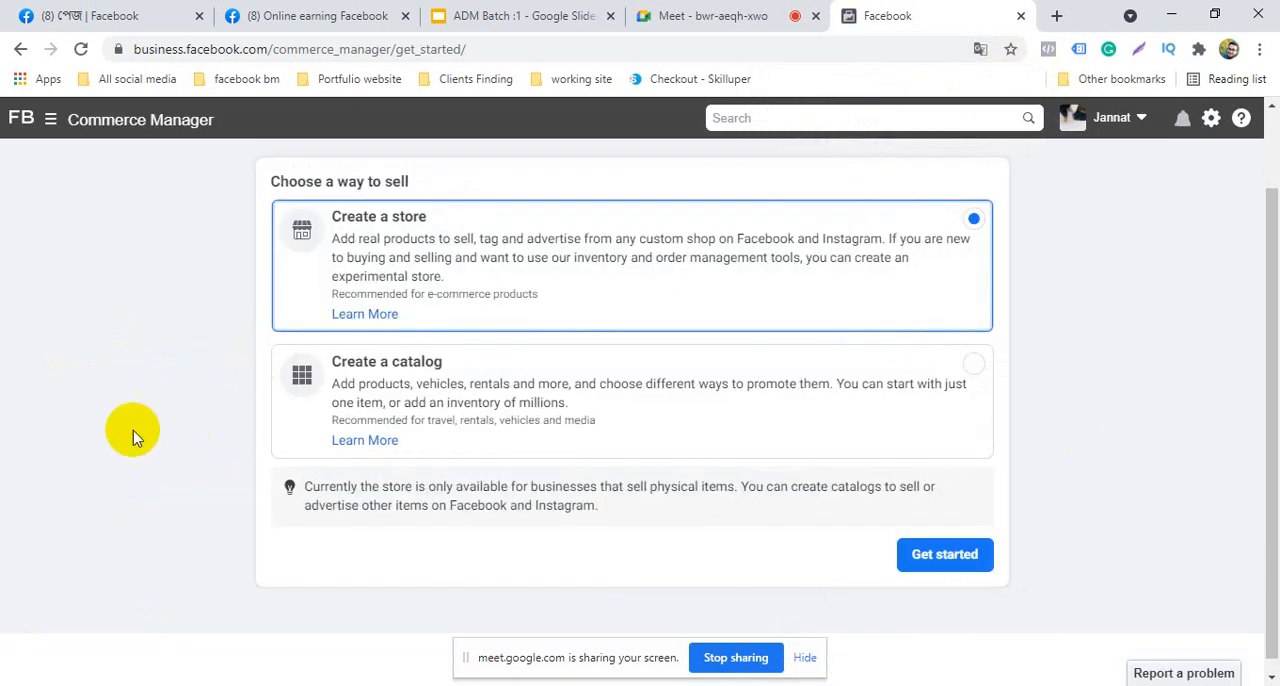
{"action": "scroll", "coordinate": [142, 448], "scroll_direction": "up", "scroll_amount": 1}
{"action": "scroll", "coordinate": [608, 452], "scroll_direction": "down", "scroll_amount": 1}
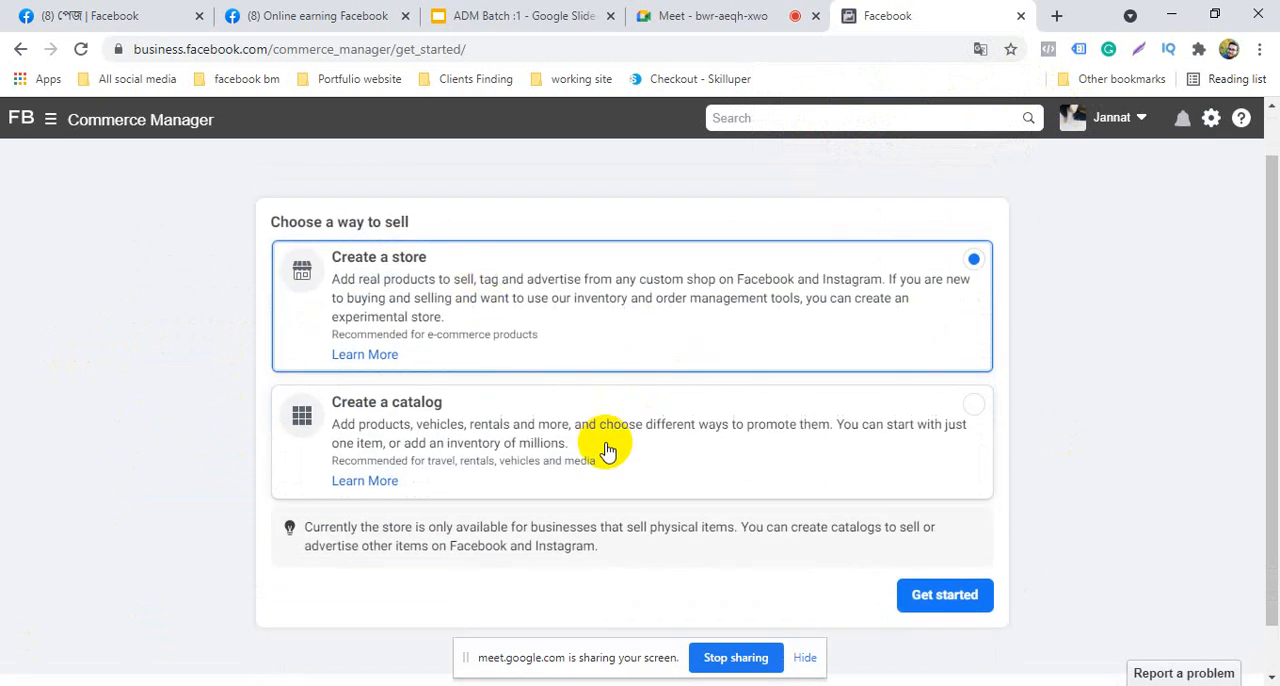
{"action": "scroll", "coordinate": [608, 452], "scroll_direction": "down", "scroll_amount": 1}
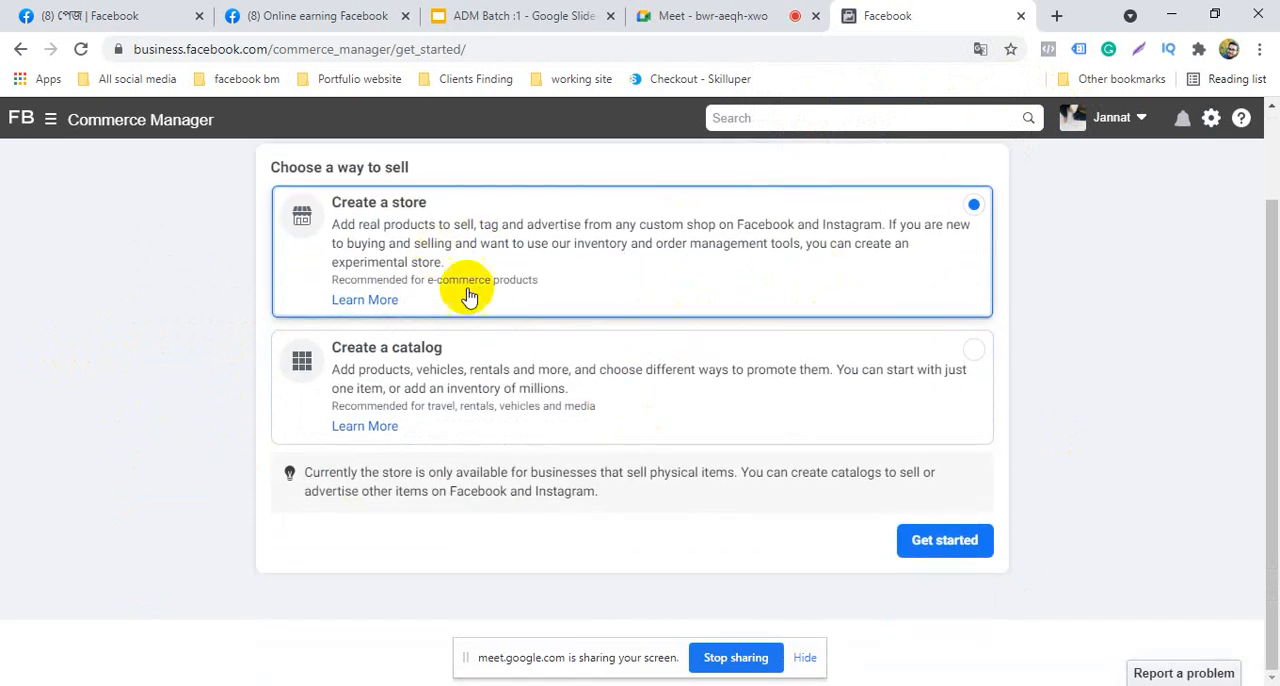
{"action": "left_click", "coordinate": [910, 540]}
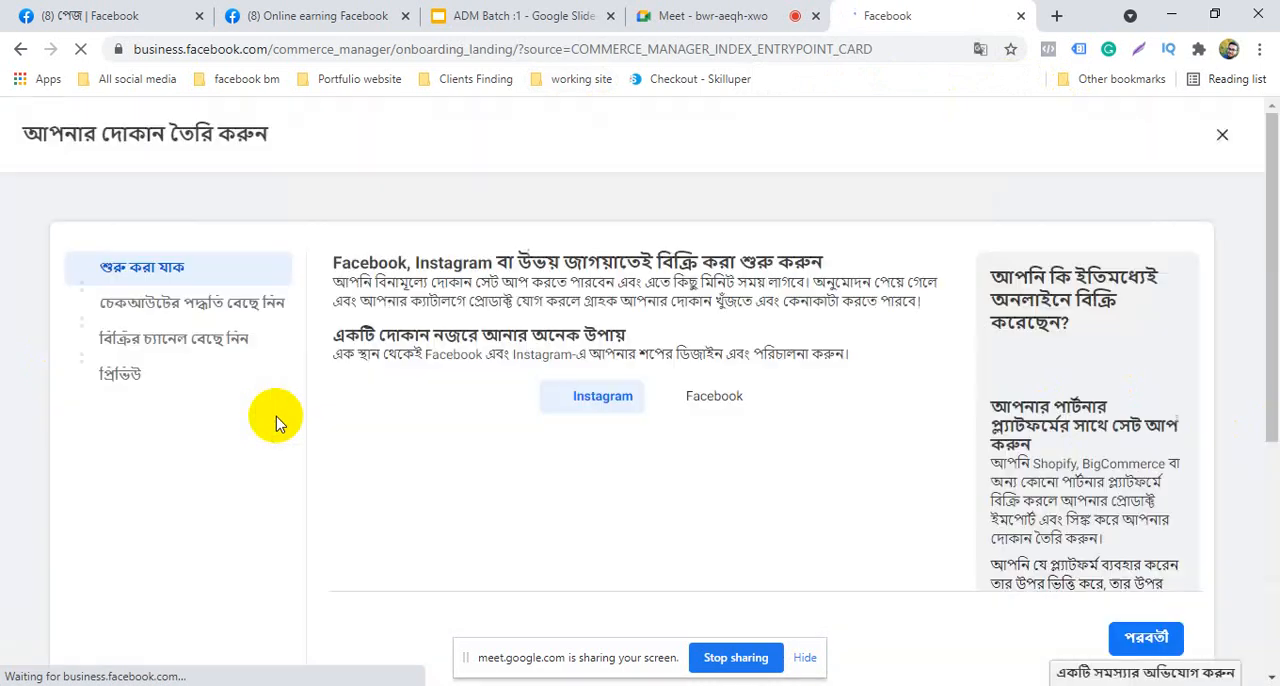
Look over the introduction of the store setup and its Instagram and Facebook shop previews
{"action": "scroll", "coordinate": [277, 422], "scroll_direction": "down", "scroll_amount": 3}
{"action": "scroll", "coordinate": [277, 422], "scroll_direction": "up", "scroll_amount": 3}
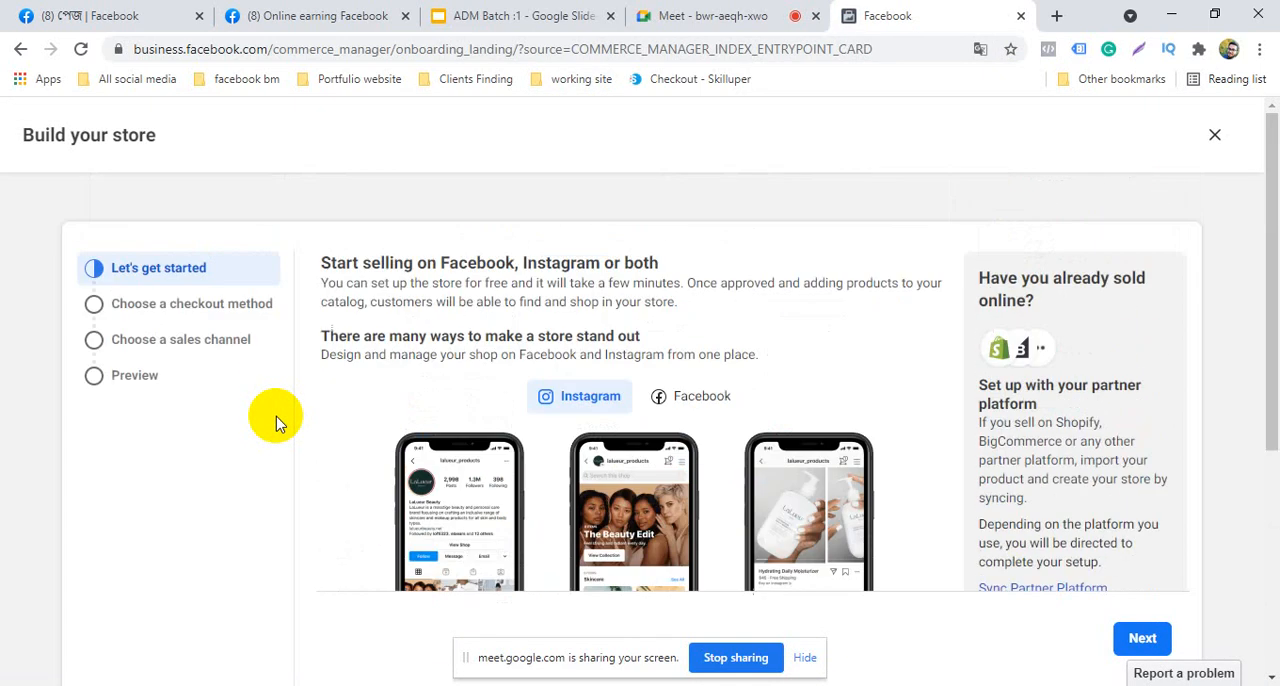
{"action": "scroll", "coordinate": [277, 422], "scroll_direction": "down", "scroll_amount": 3}
{"action": "scroll", "coordinate": [277, 422], "scroll_direction": "up", "scroll_amount": 3}
{"action": "scroll", "coordinate": [391, 443], "scroll_direction": "down", "scroll_amount": 3}
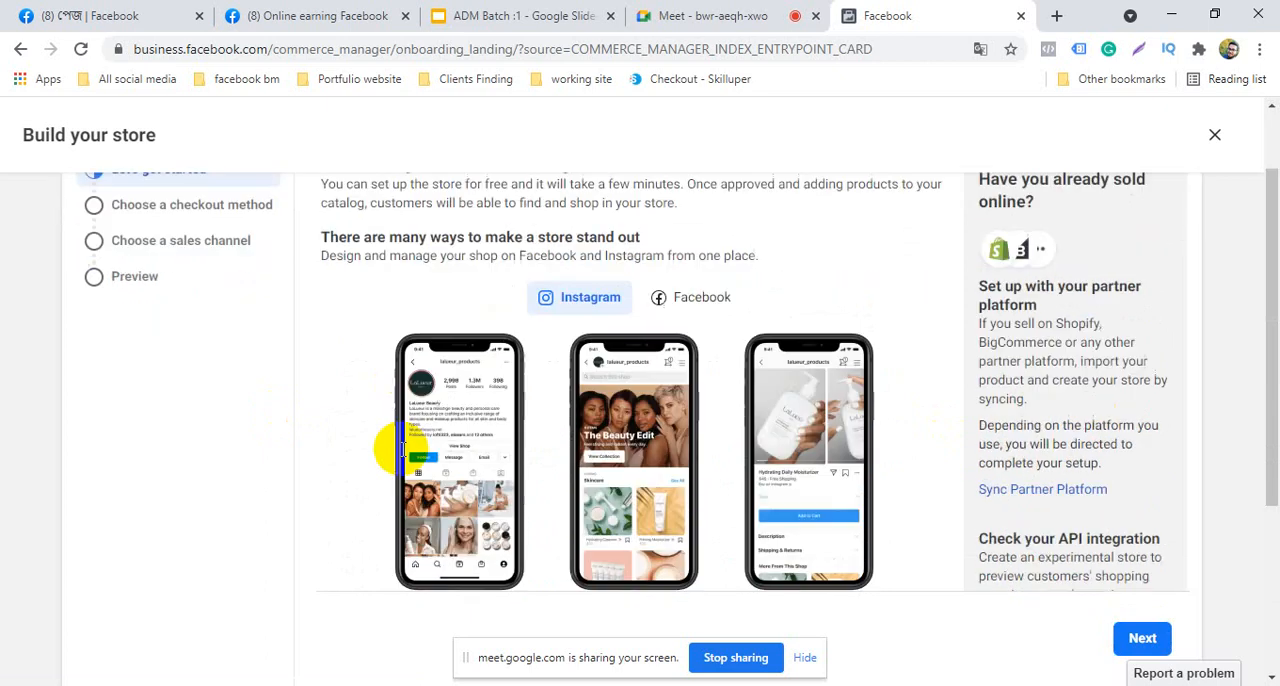
{"action": "scroll", "coordinate": [409, 443], "scroll_direction": "up", "scroll_amount": 3}
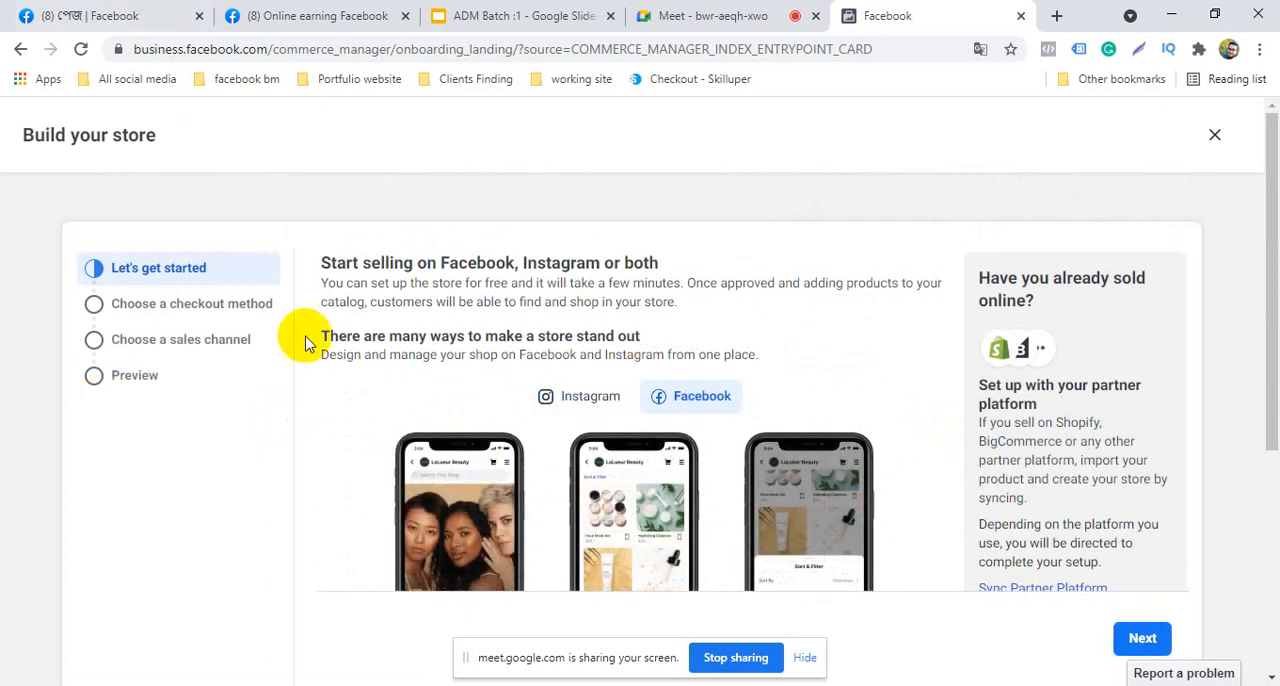
Check the home view of the Online earning page for its selling suggestion and return to the store setup
{"action": "left_click", "coordinate": [323, 12]}
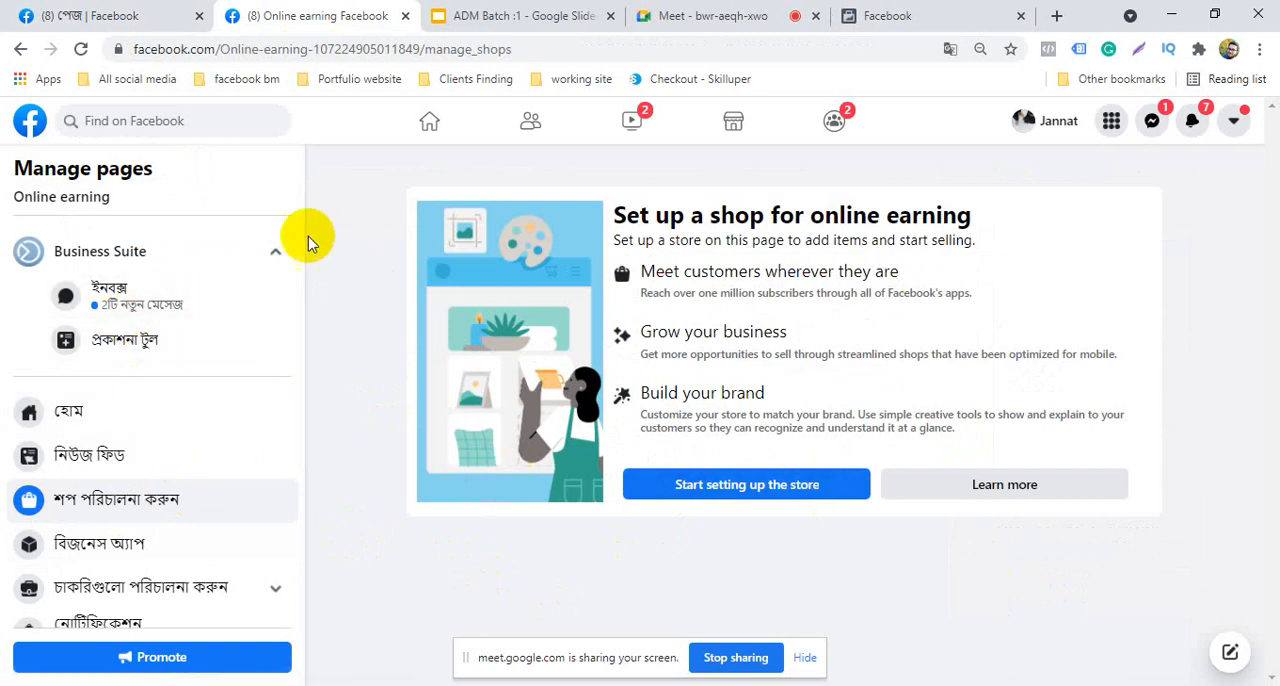
{"action": "left_click", "coordinate": [95, 408]}
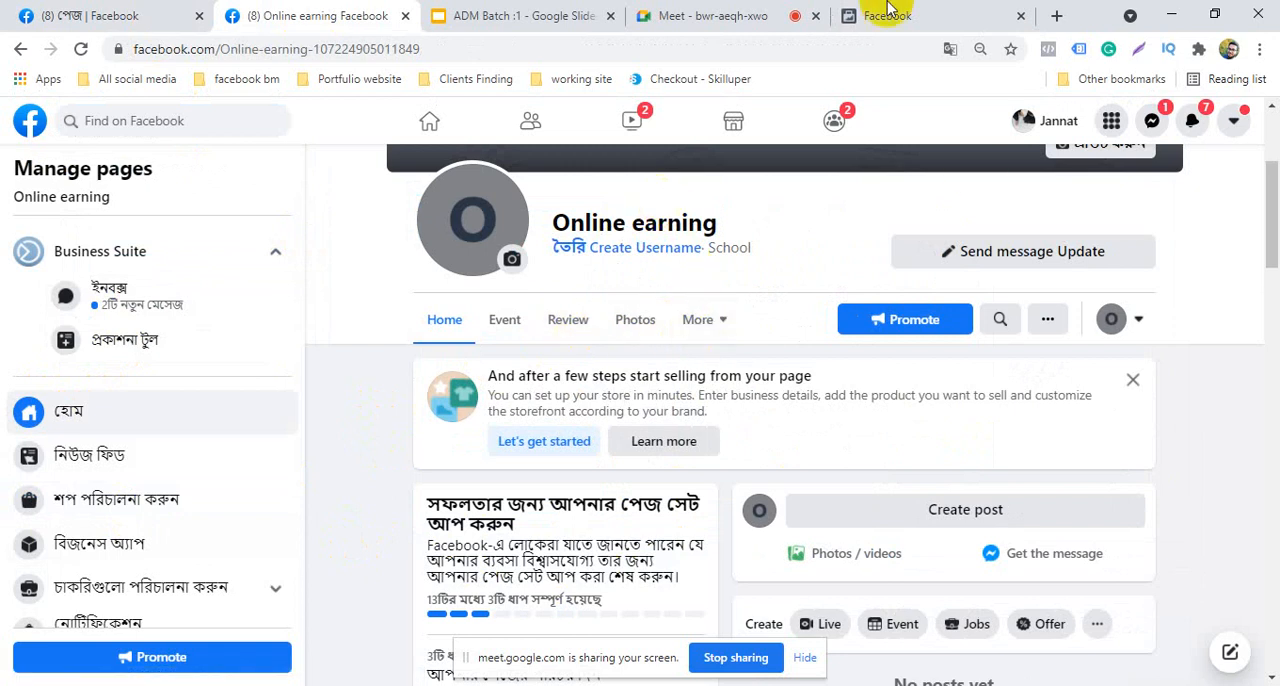
{"action": "left_click", "coordinate": [845, 12]}
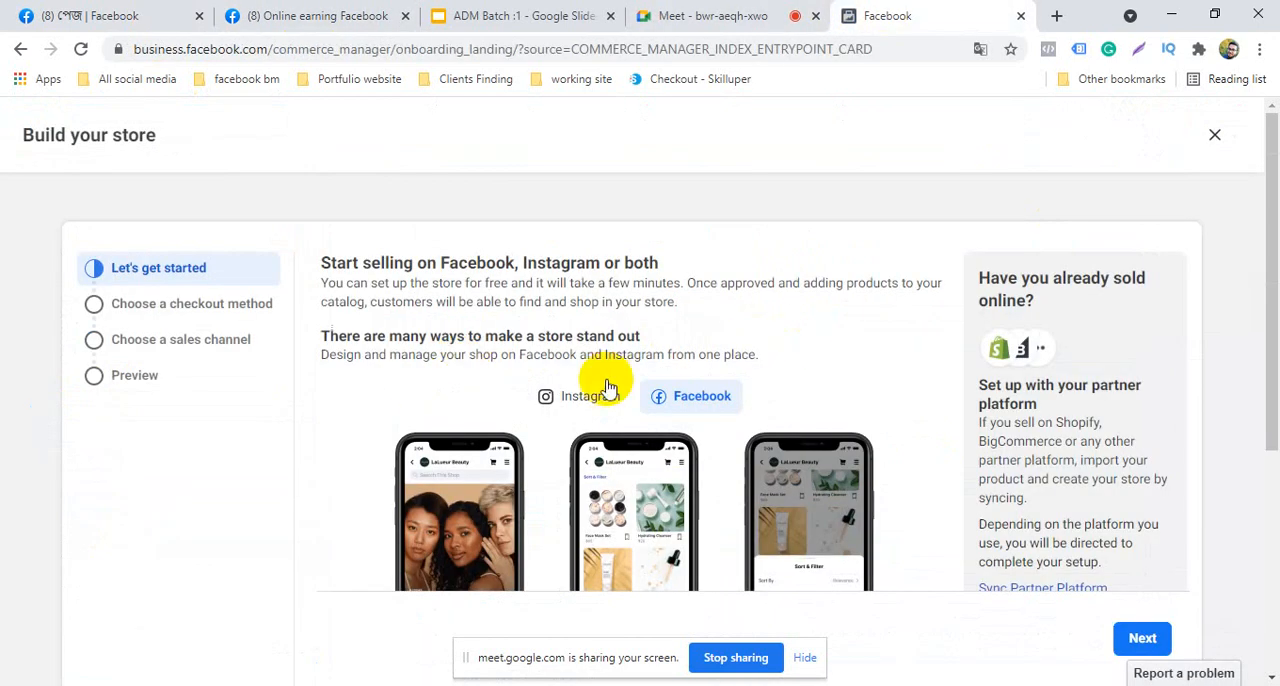
Show the Facebook shop preview, read through the store benefits, and continue to the checkout method stage
{"action": "scroll", "coordinate": [610, 388], "scroll_direction": "down", "scroll_amount": 3}
{"action": "scroll", "coordinate": [590, 518], "scroll_direction": "up", "scroll_amount": 3}
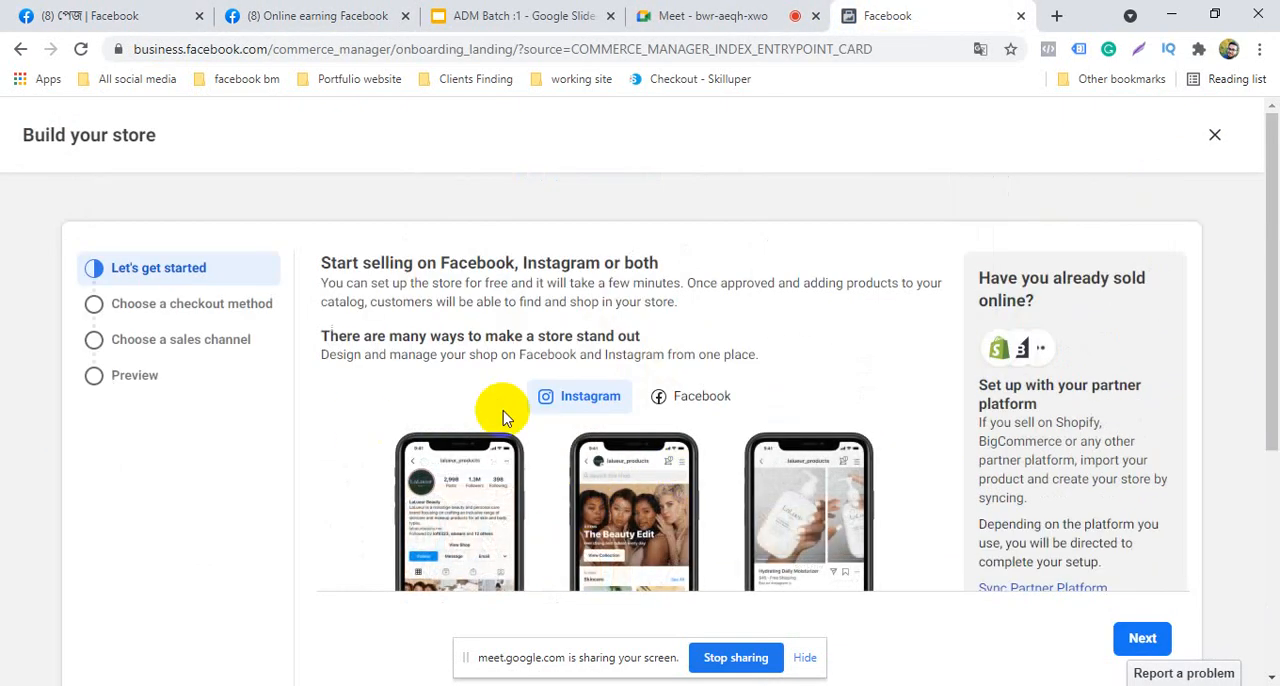
{"action": "left_click", "coordinate": [672, 395]}
{"action": "scroll", "coordinate": [537, 523], "scroll_direction": "down", "scroll_amount": 1}
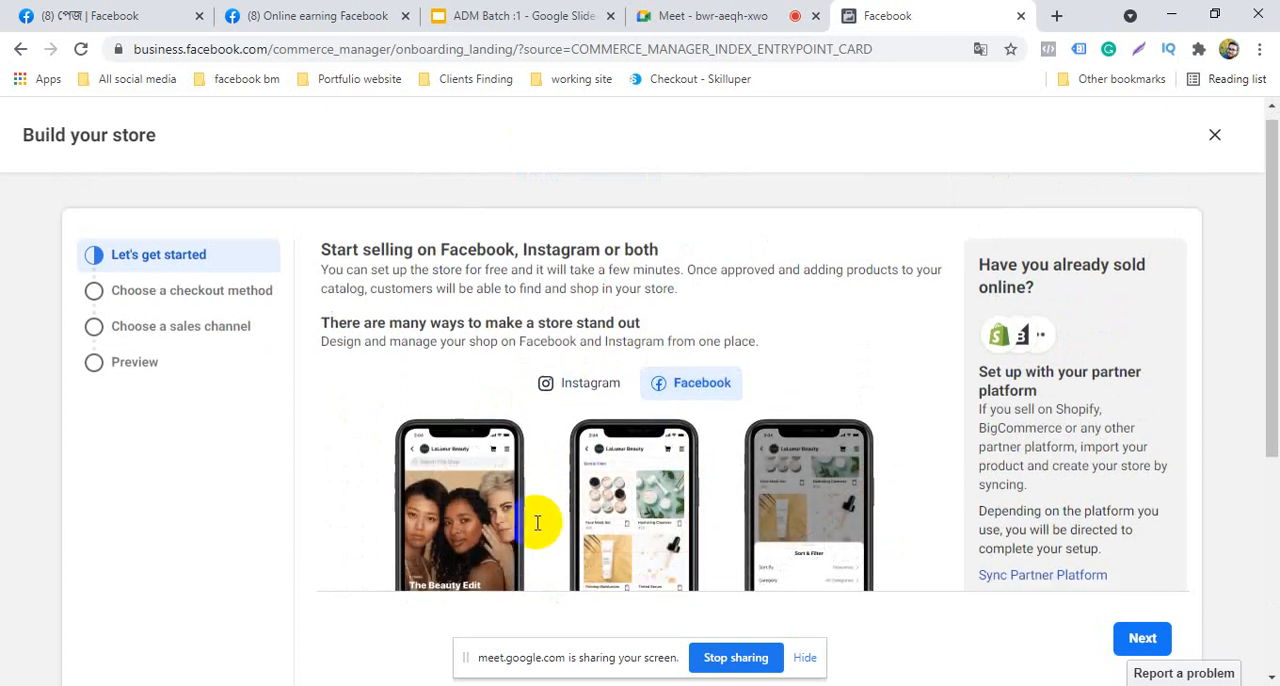
{"action": "scroll", "coordinate": [537, 523], "scroll_direction": "down", "scroll_amount": 4}
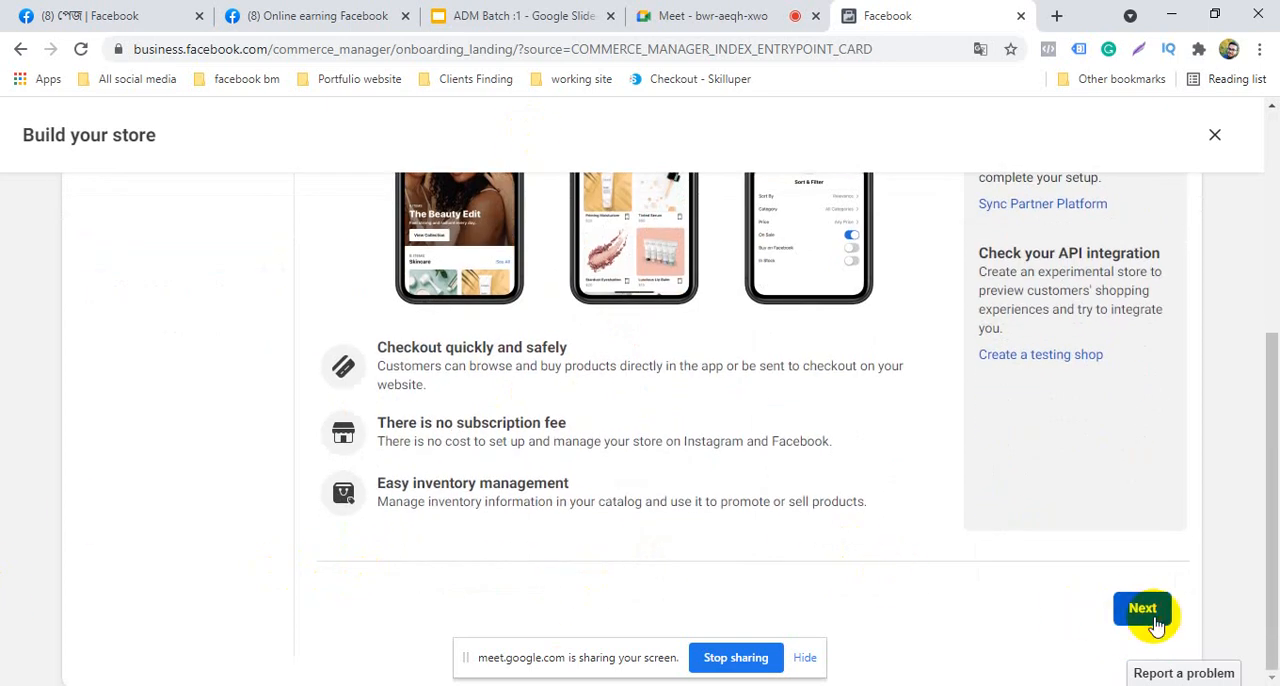
{"action": "left_click", "coordinate": [1122, 610]}
View the checkout method stage, consult the Service :2 slide in Google Slides, and return to the store setup
{"action": "scroll", "coordinate": [262, 377], "scroll_direction": "up", "scroll_amount": 3}
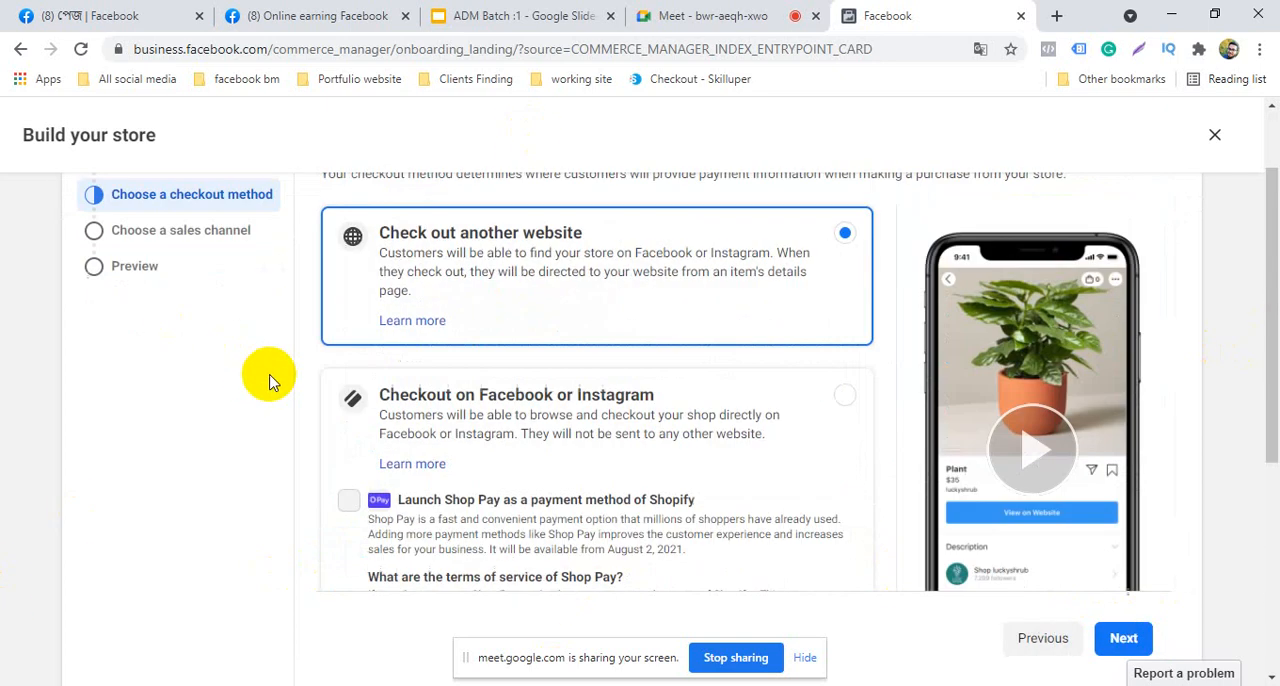
{"action": "scroll", "coordinate": [270, 377], "scroll_direction": "up", "scroll_amount": 1}
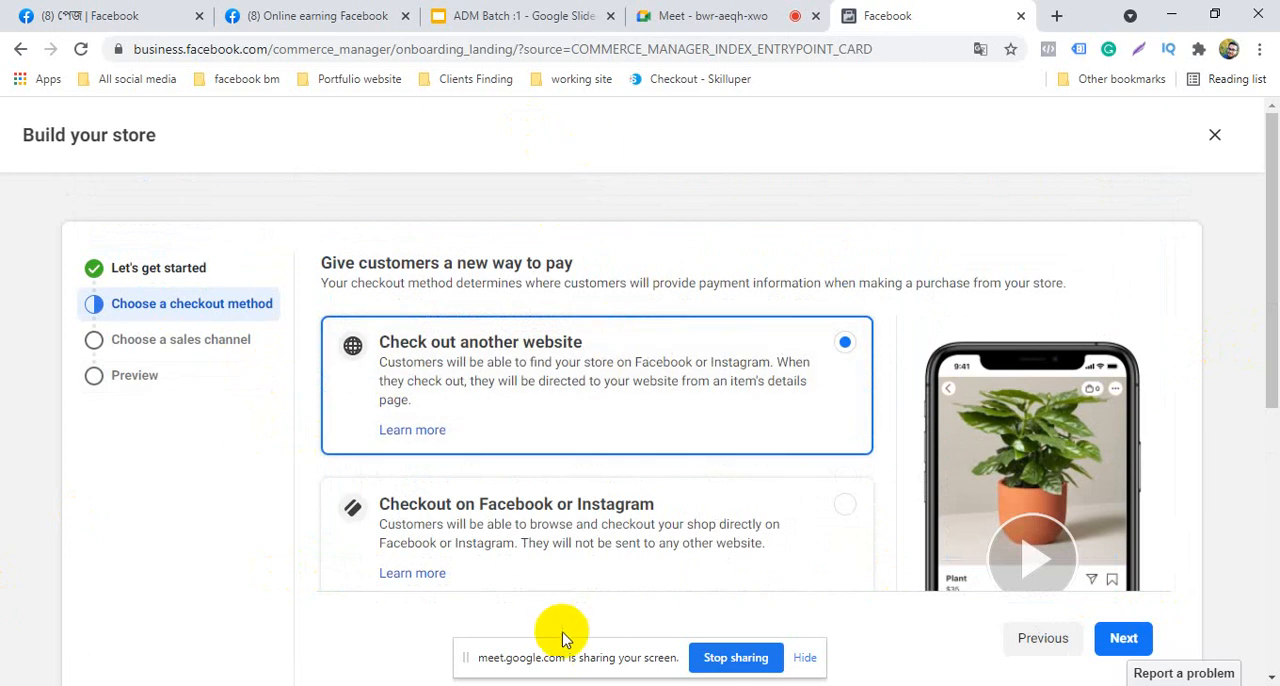
{"action": "left_click", "coordinate": [520, 15]}
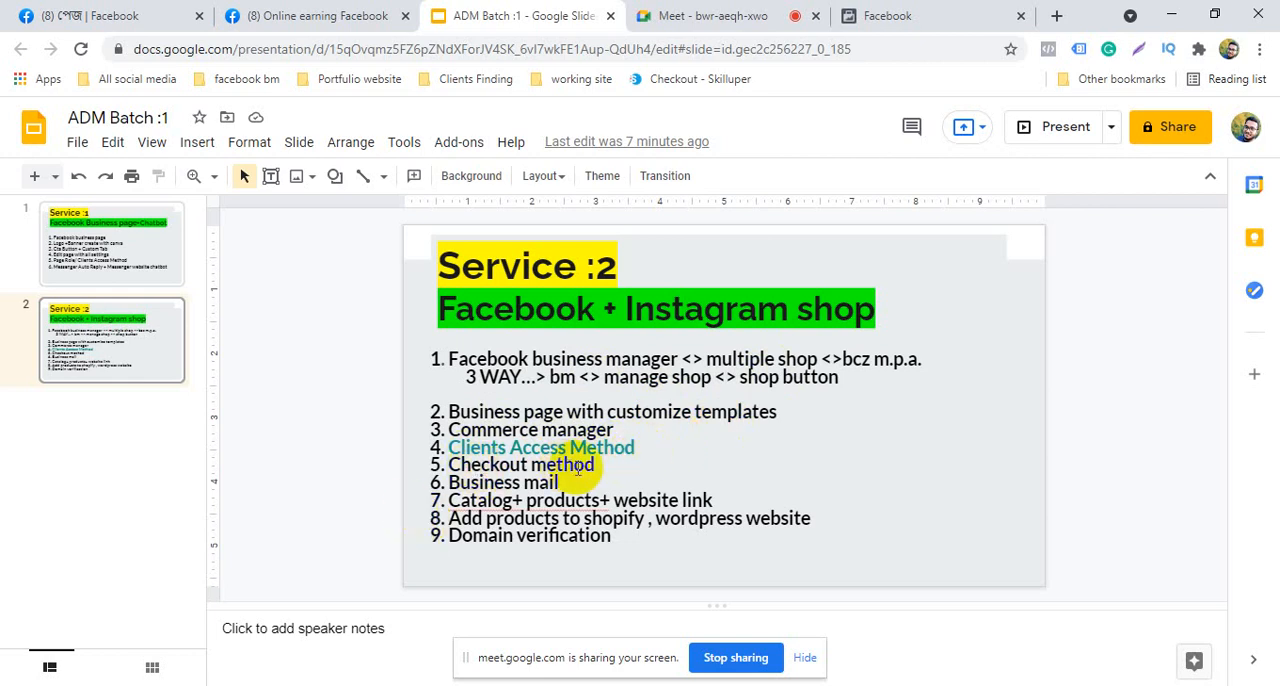
{"action": "left_click", "coordinate": [887, 15]}
Review all checkout methods, keep Check out another website selected, and continue to the sales channel stage
{"action": "scroll", "coordinate": [582, 408], "scroll_direction": "down", "scroll_amount": 1}
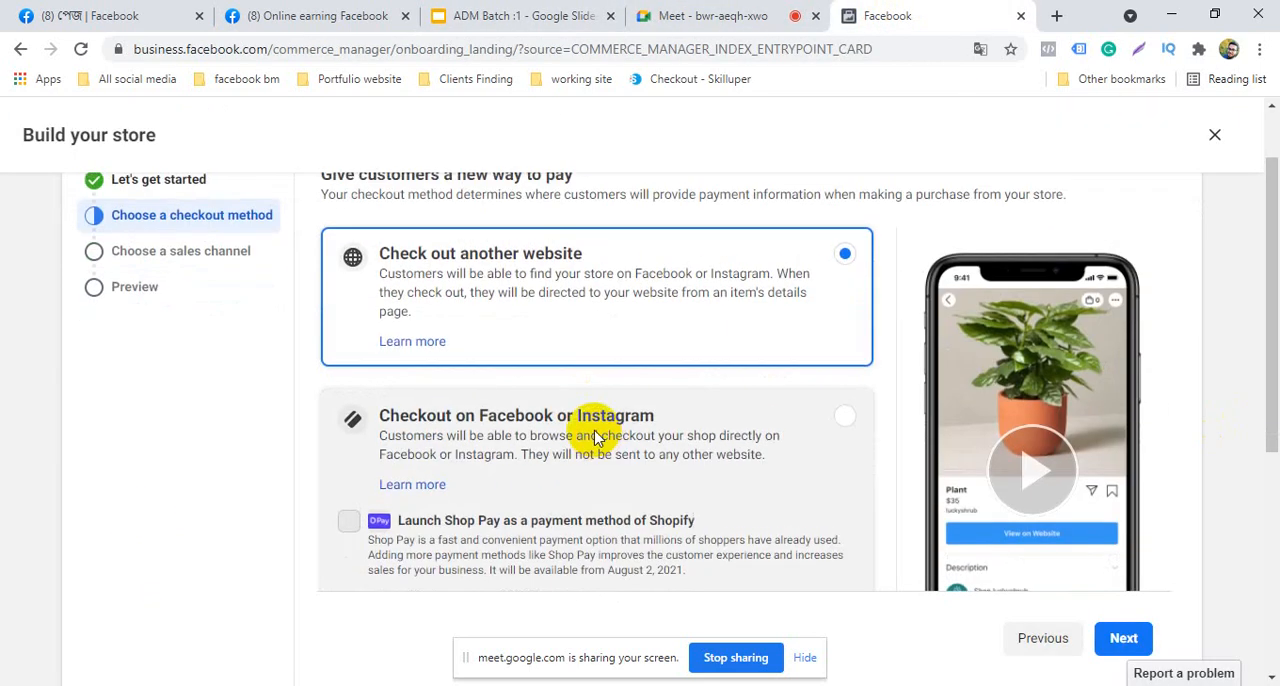
{"action": "scroll", "coordinate": [597, 436], "scroll_direction": "up", "scroll_amount": 1}
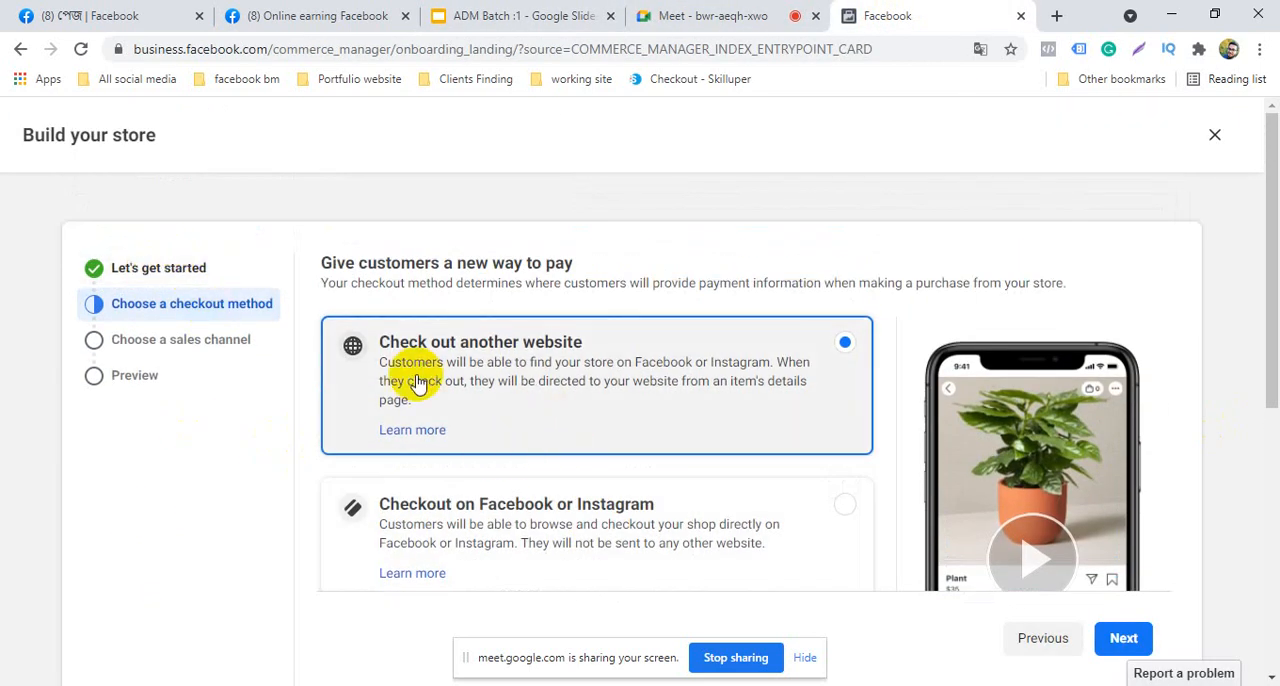
{"action": "scroll", "coordinate": [528, 500], "scroll_direction": "down", "scroll_amount": 2}
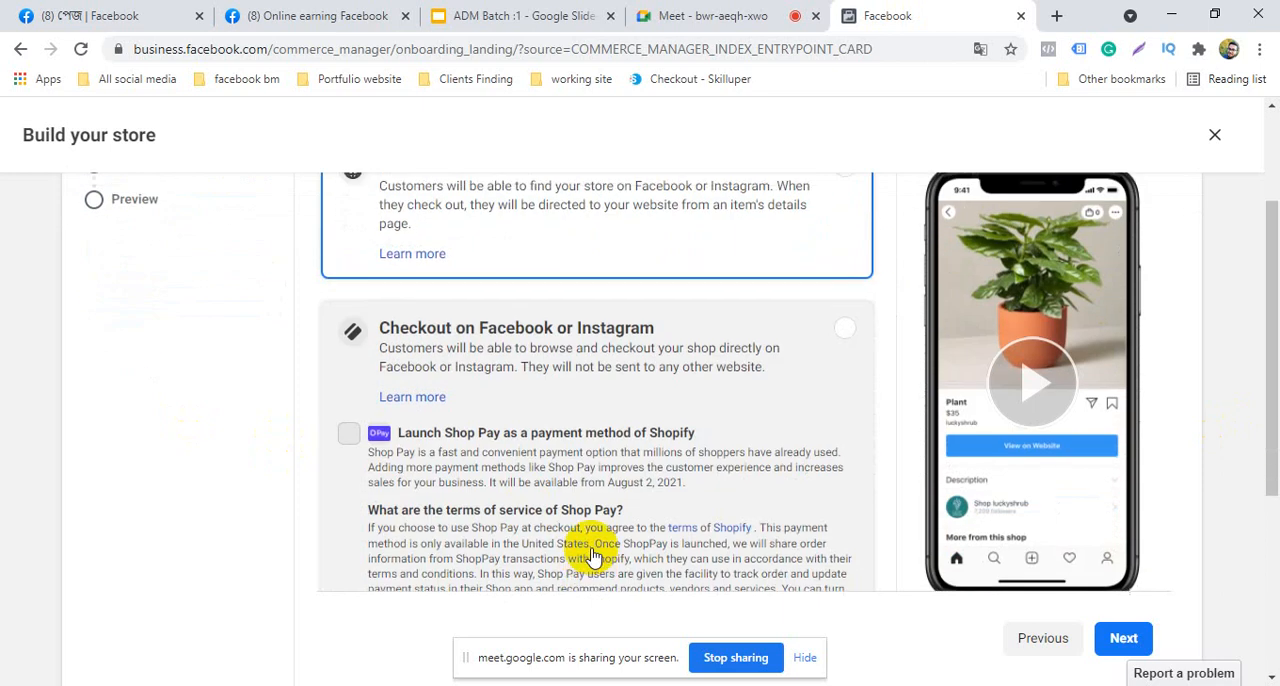
{"action": "scroll", "coordinate": [590, 550], "scroll_direction": "up", "scroll_amount": 2}
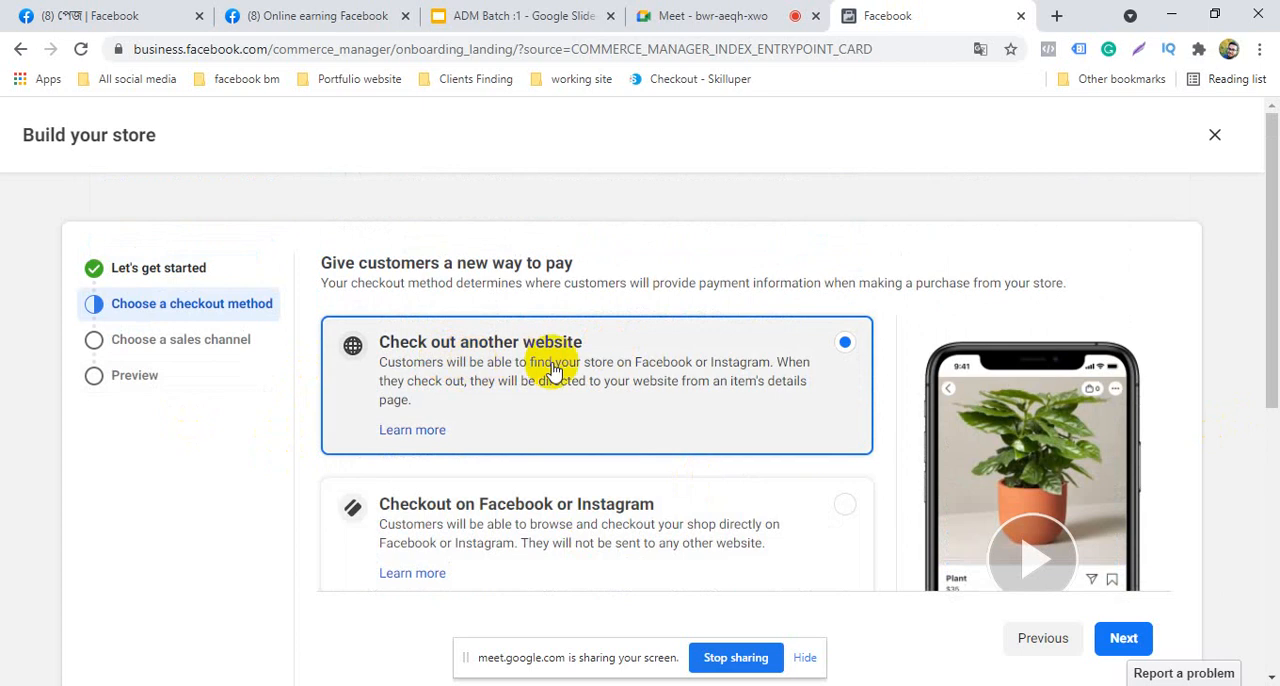
{"action": "scroll", "coordinate": [551, 371], "scroll_direction": "down", "scroll_amount": 5}
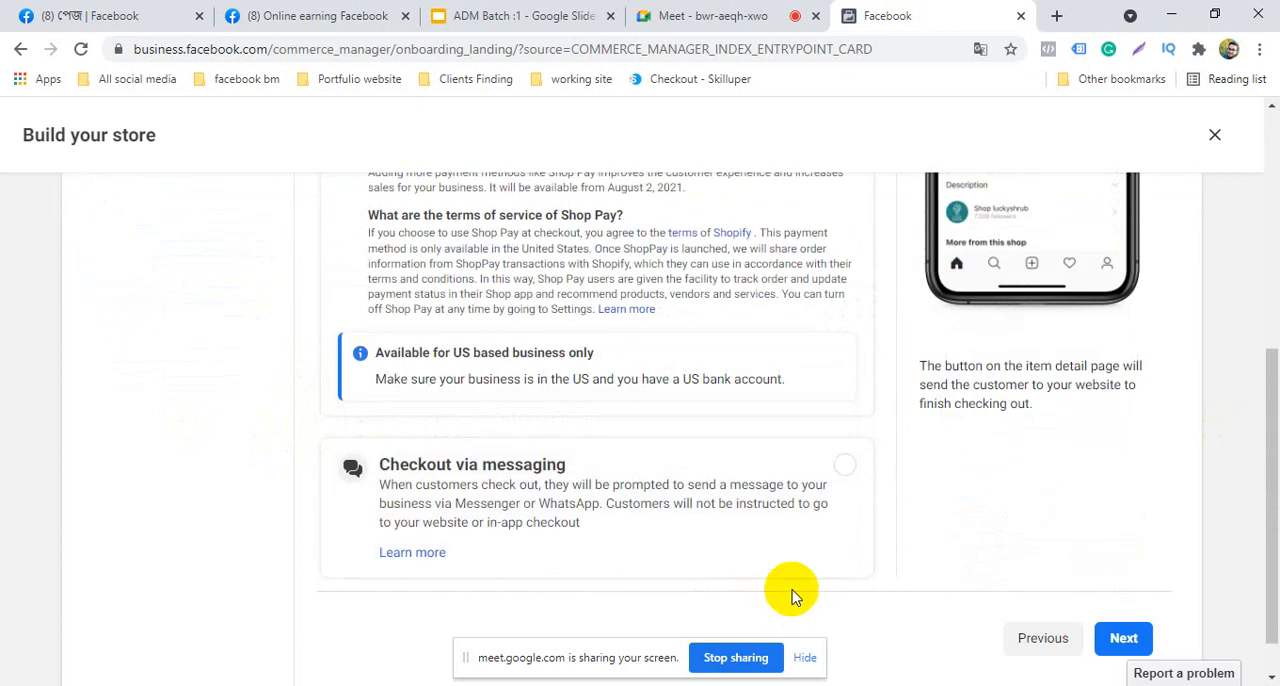
{"action": "scroll", "coordinate": [621, 583], "scroll_direction": "up", "scroll_amount": 3}
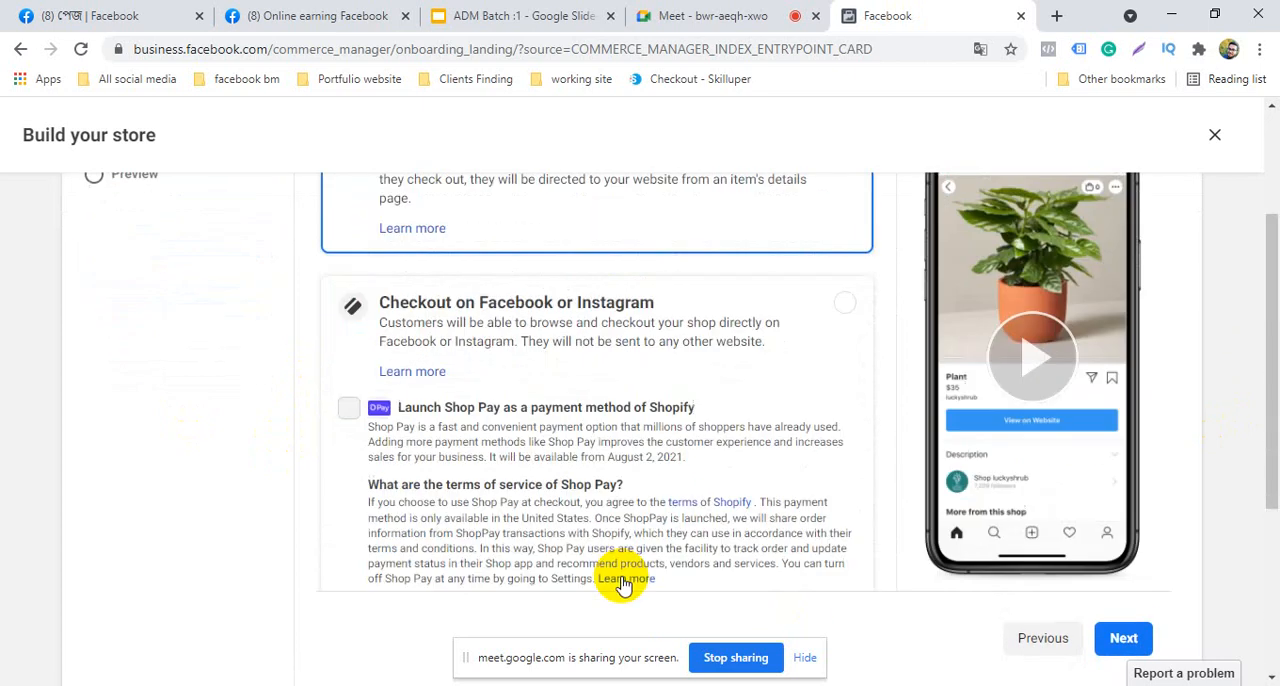
{"action": "scroll", "coordinate": [700, 386], "scroll_direction": "up", "scroll_amount": 3}
{"action": "scroll", "coordinate": [686, 492], "scroll_direction": "down", "scroll_amount": 6}
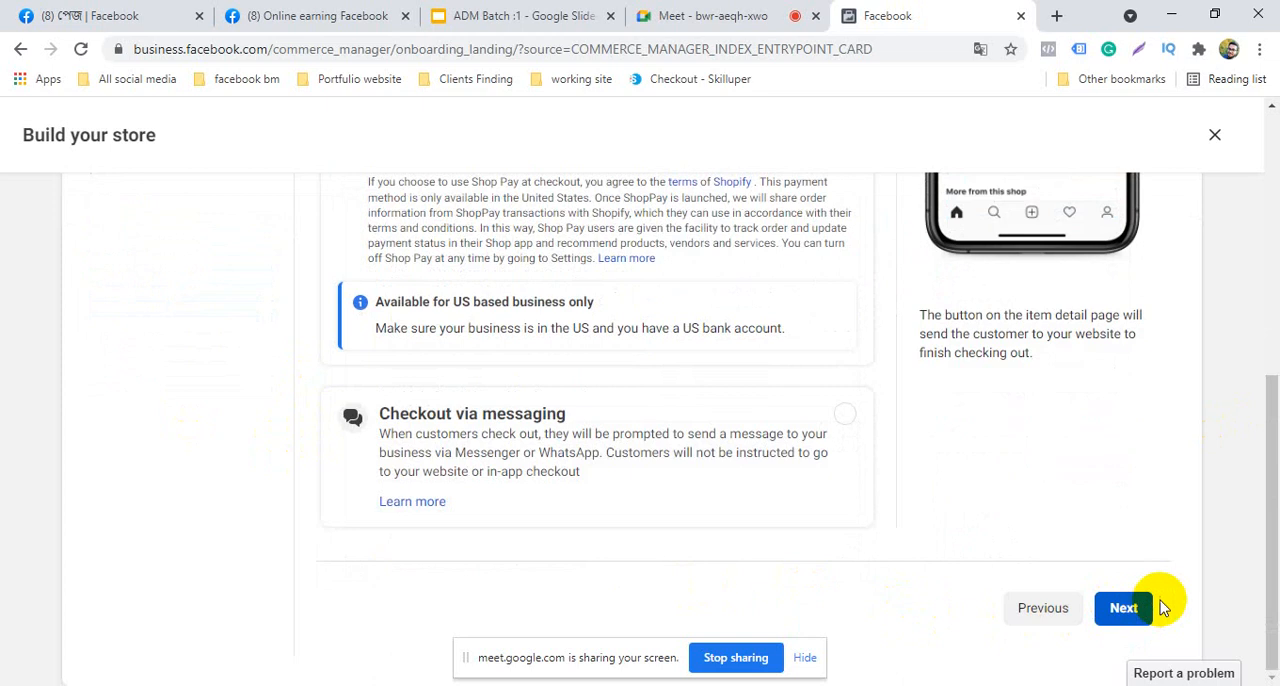
{"action": "left_click", "coordinate": [1160, 607]}
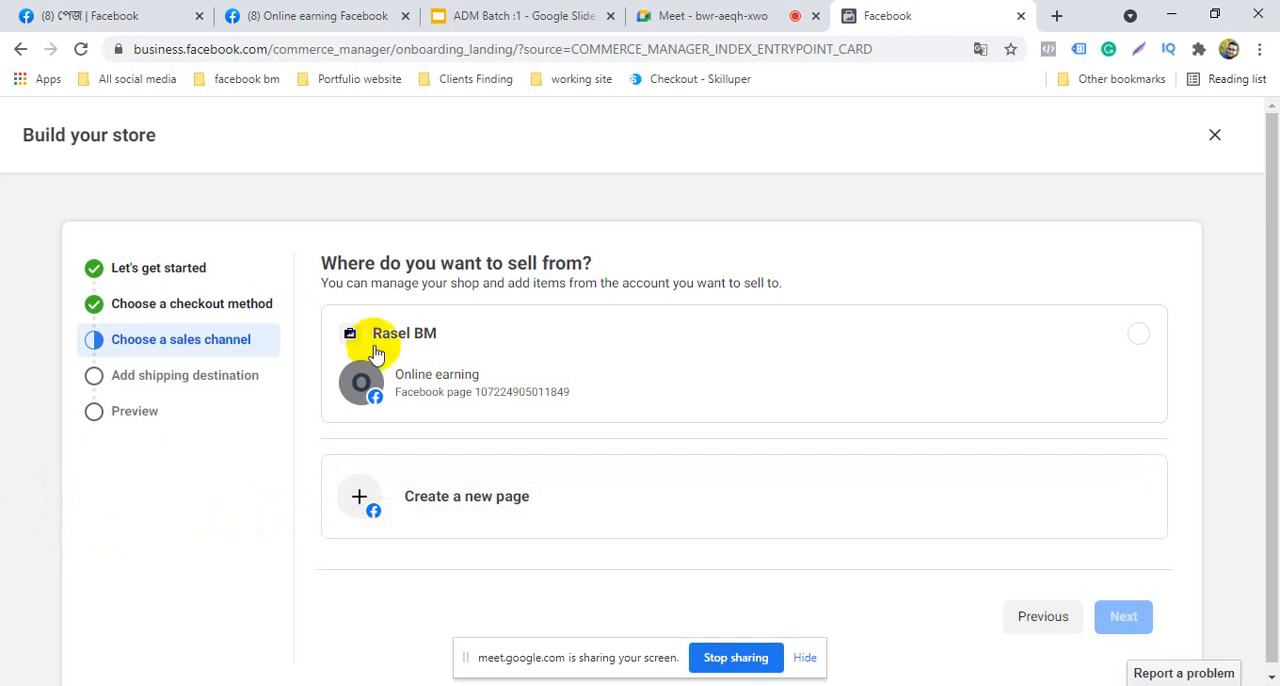
Switch to Google Slides to consult the business page item on the Service :2 slide, and return to the sales channel stage
{"action": "left_click", "coordinate": [580, 16]}
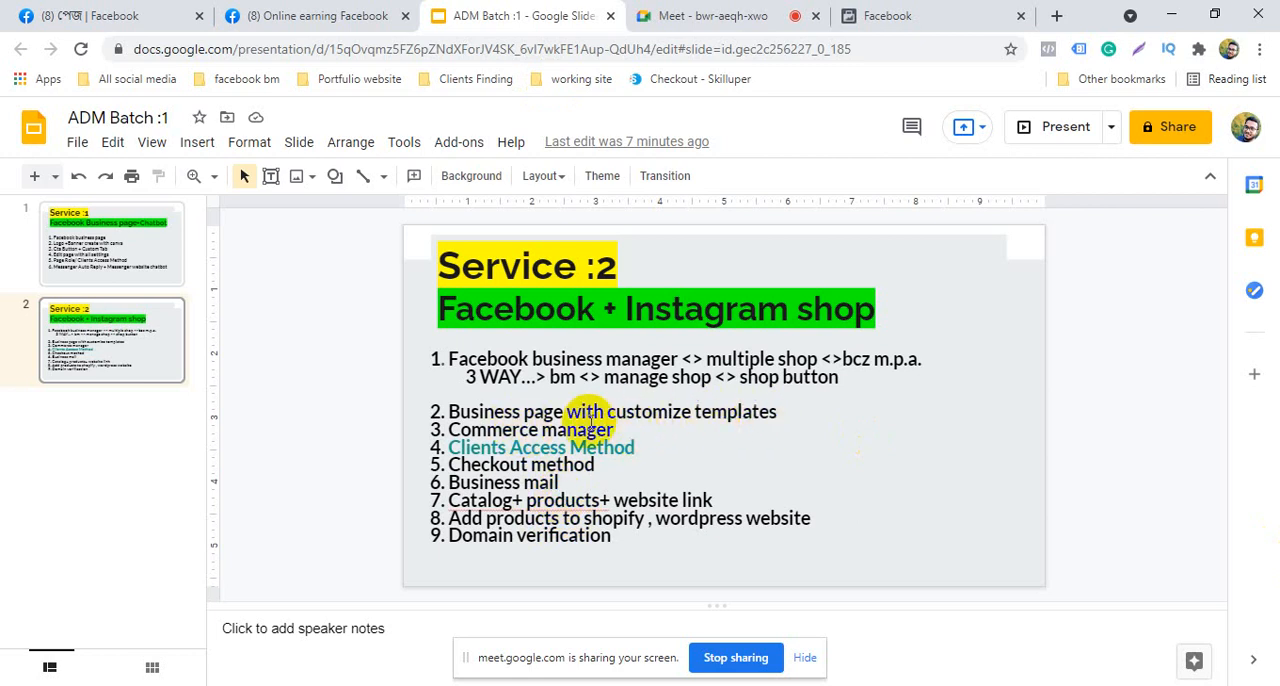
{"action": "left_click", "coordinate": [805, 416]}
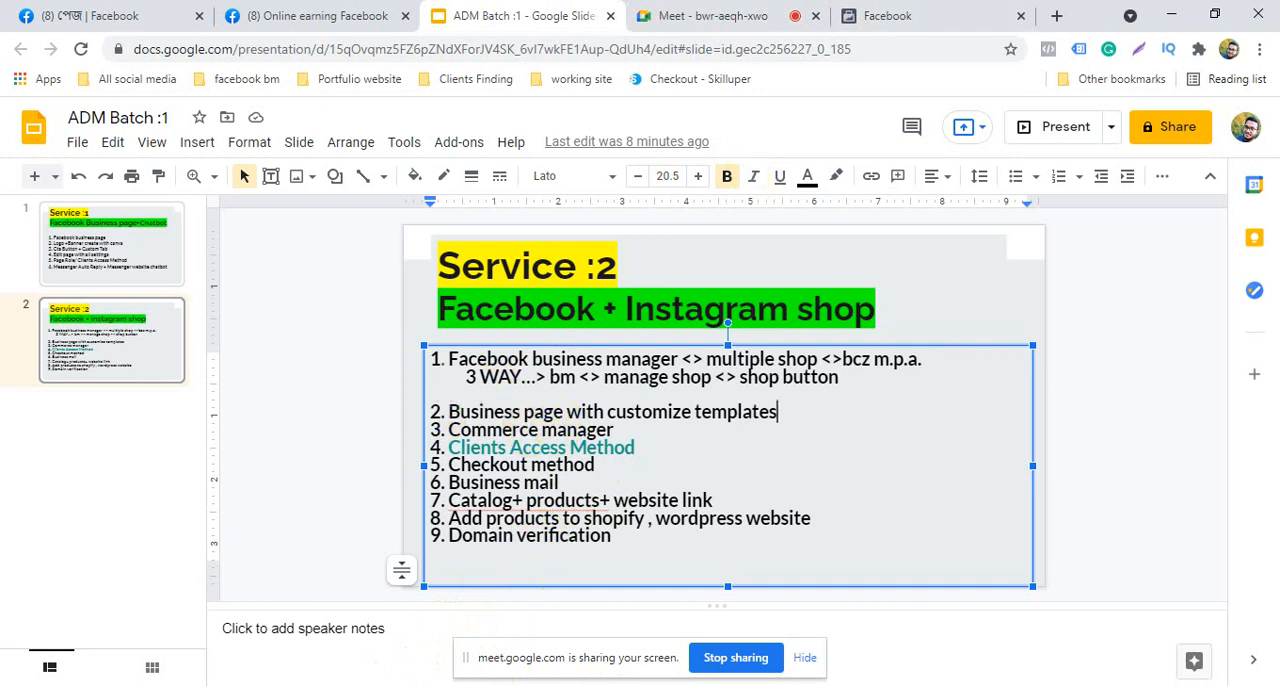
{"action": "left_click", "coordinate": [900, 16]}
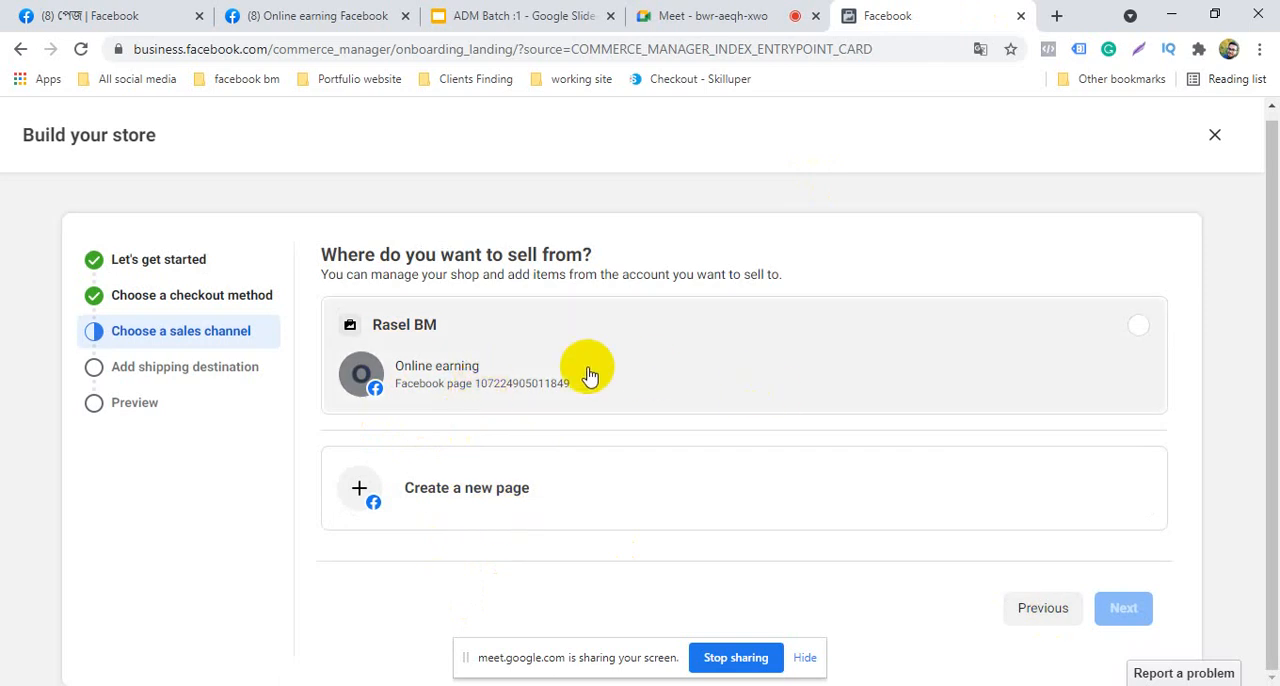
Select the Online earning page as the sales channel, look through the categories for a new page without creating one, and continue
{"action": "left_click", "coordinate": [776, 392]}
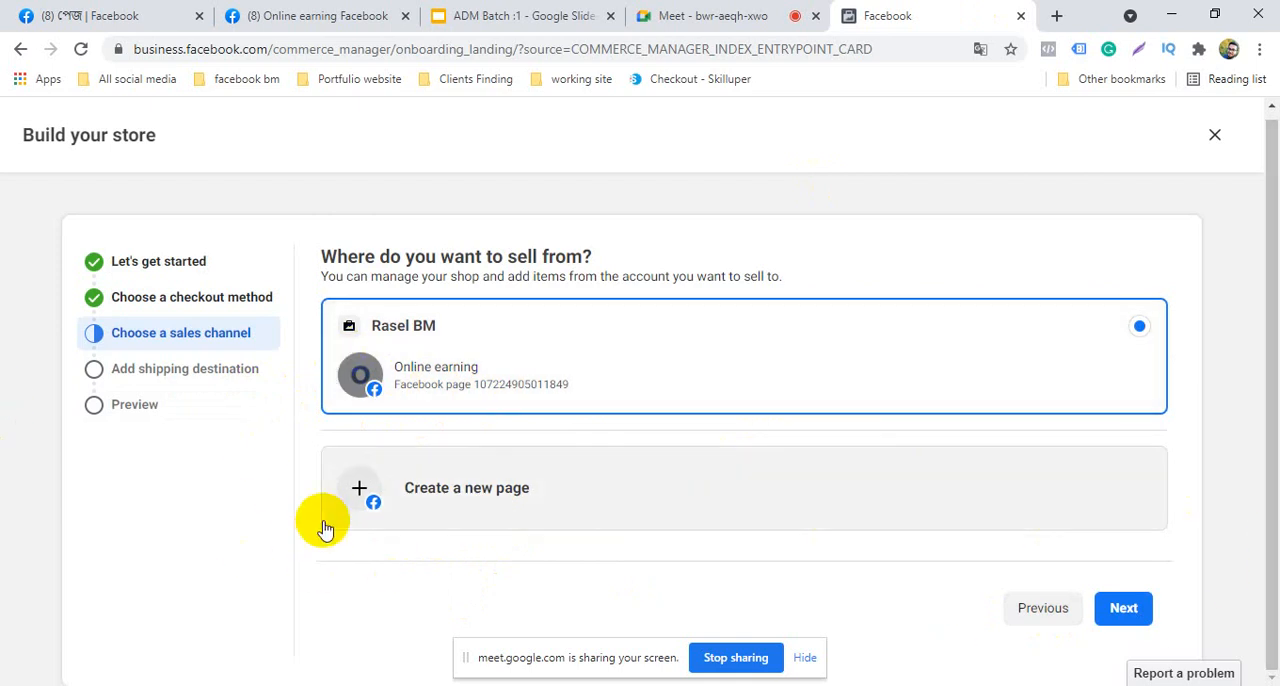
{"action": "left_click", "coordinate": [509, 495]}
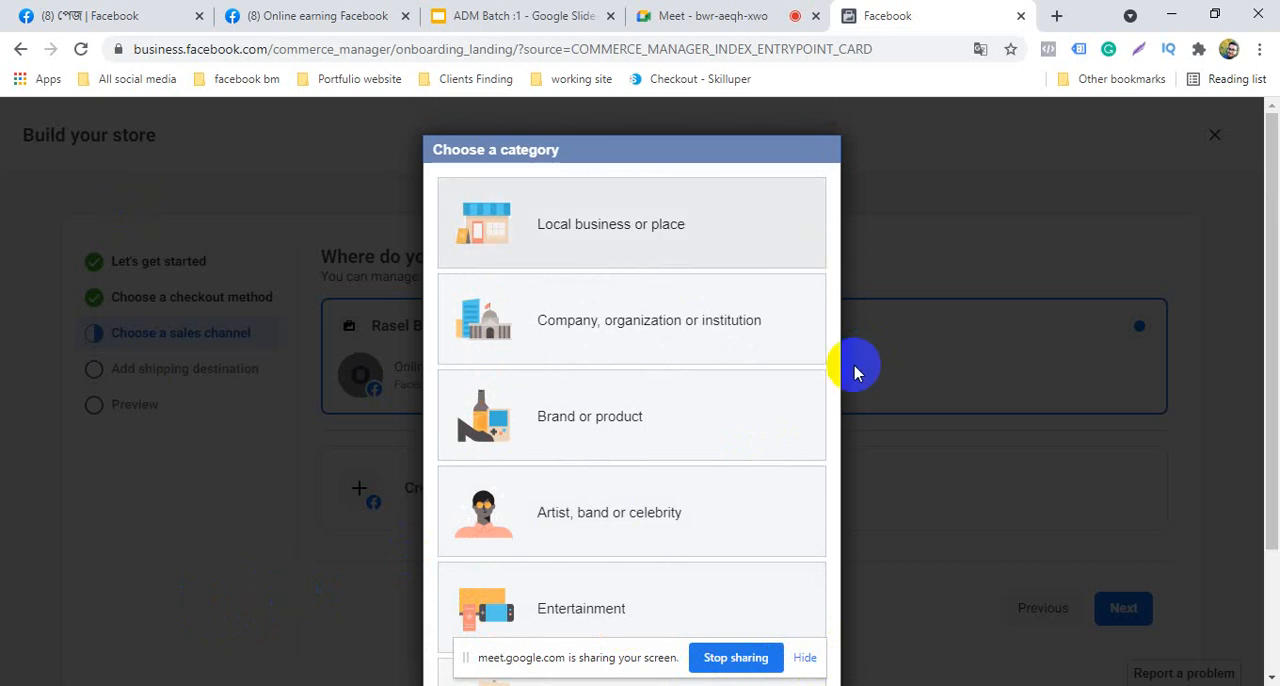
{"action": "scroll", "coordinate": [557, 486], "scroll_direction": "down", "scroll_amount": 3}
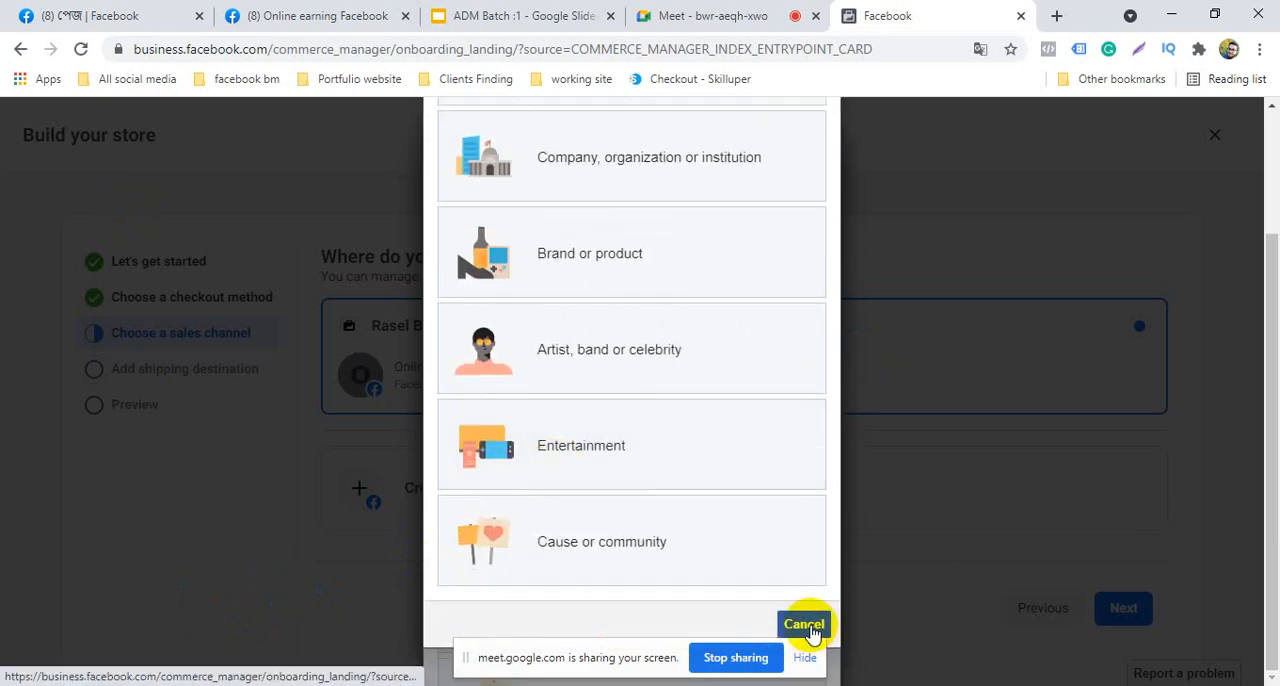
{"action": "scroll", "coordinate": [329, 523], "scroll_direction": "up", "scroll_amount": 3}
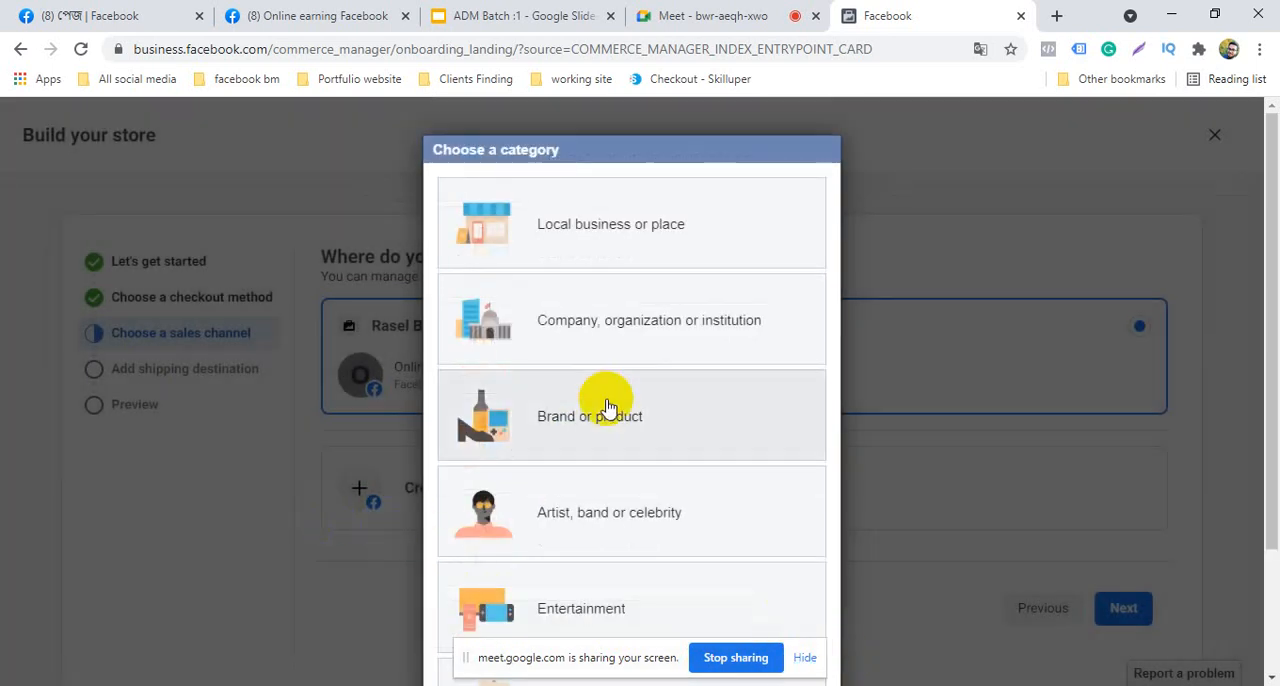
{"action": "scroll", "coordinate": [630, 460], "scroll_direction": "down", "scroll_amount": 3}
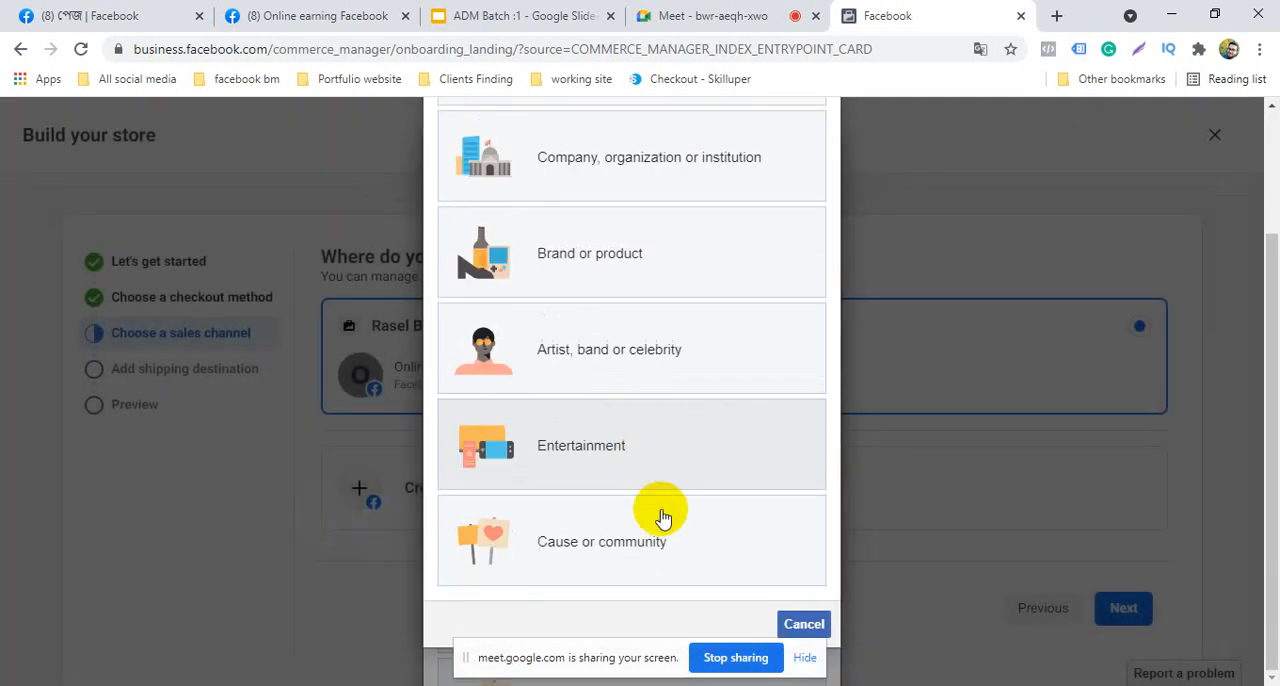
{"action": "left_click", "coordinate": [808, 664]}
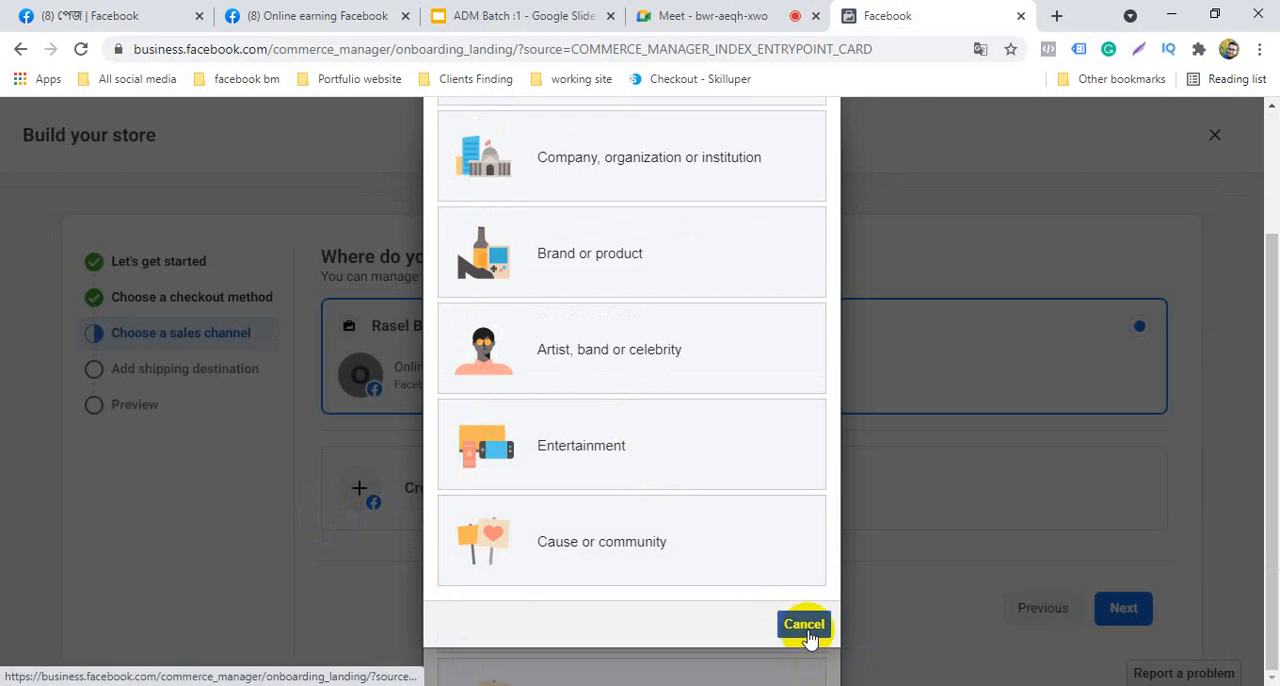
{"action": "scroll", "coordinate": [808, 634], "scroll_direction": "up", "scroll_amount": 3}
{"action": "scroll", "coordinate": [560, 545], "scroll_direction": "down", "scroll_amount": 3}
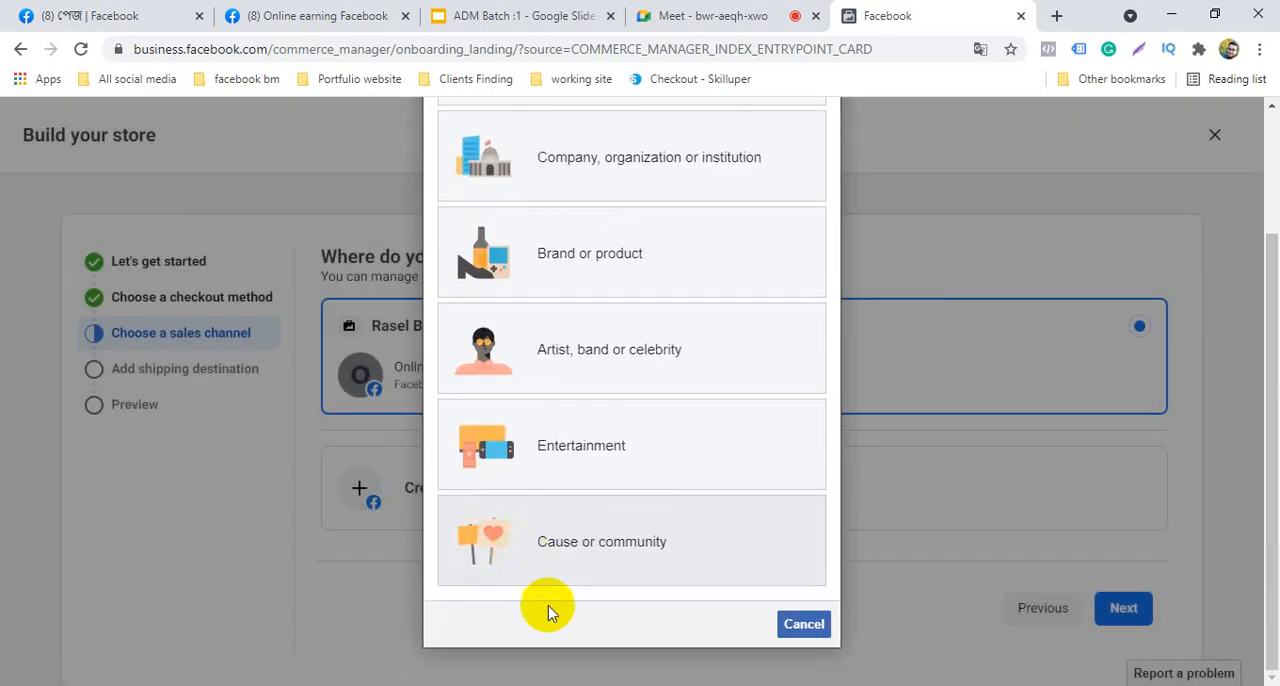
{"action": "left_click", "coordinate": [806, 622]}
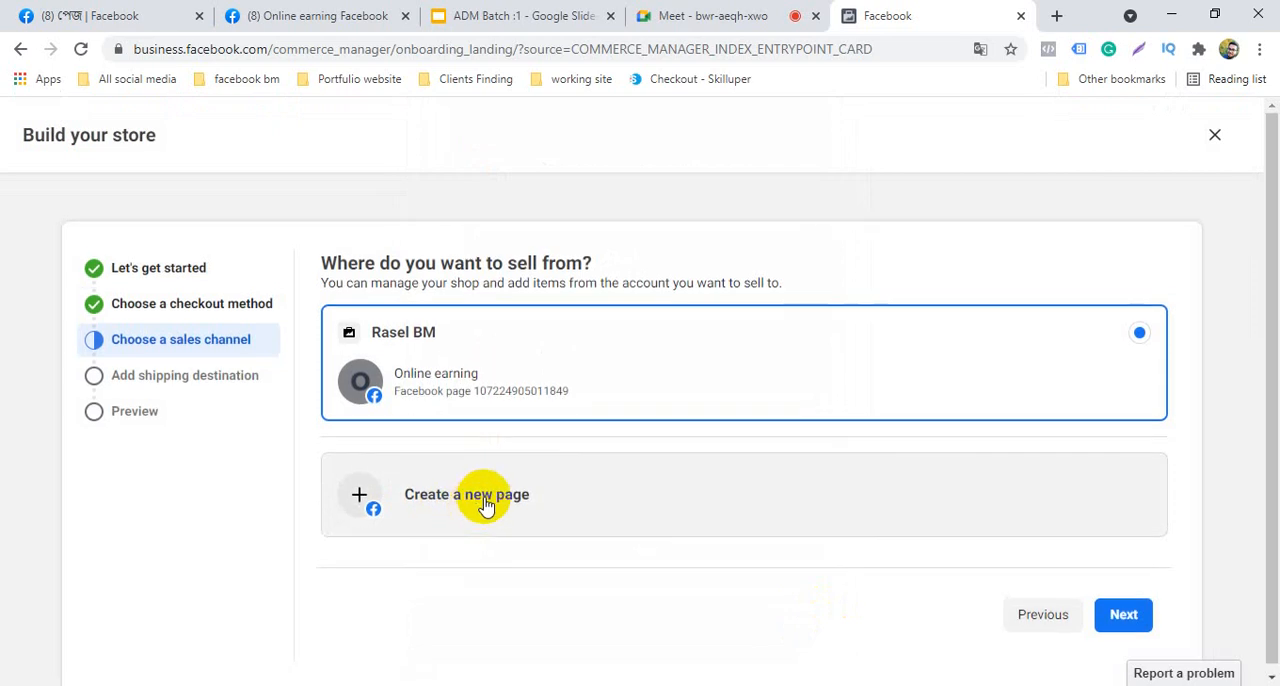
{"action": "left_click", "coordinate": [1124, 616]}
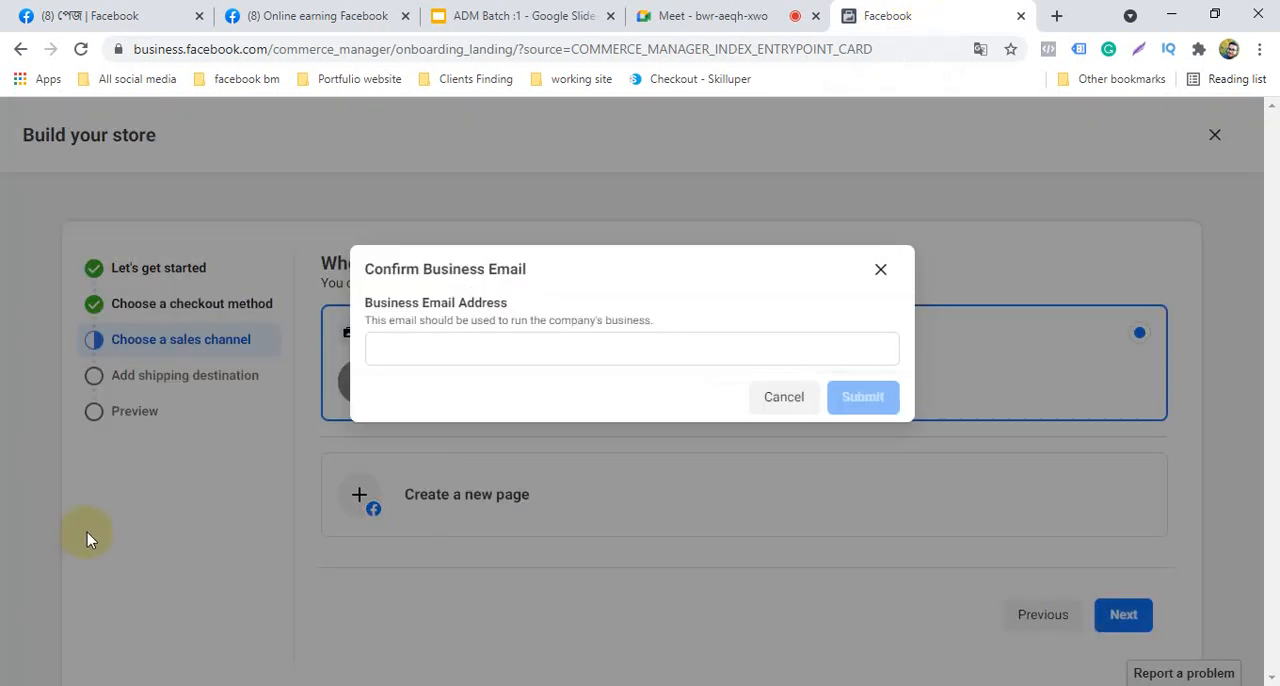
Switch to Google Slides, append "<>shopping" to the "Business page with customize templates" item on the Service :2 slide, and return to the store setup
{"action": "left_click", "coordinate": [428, 14]}
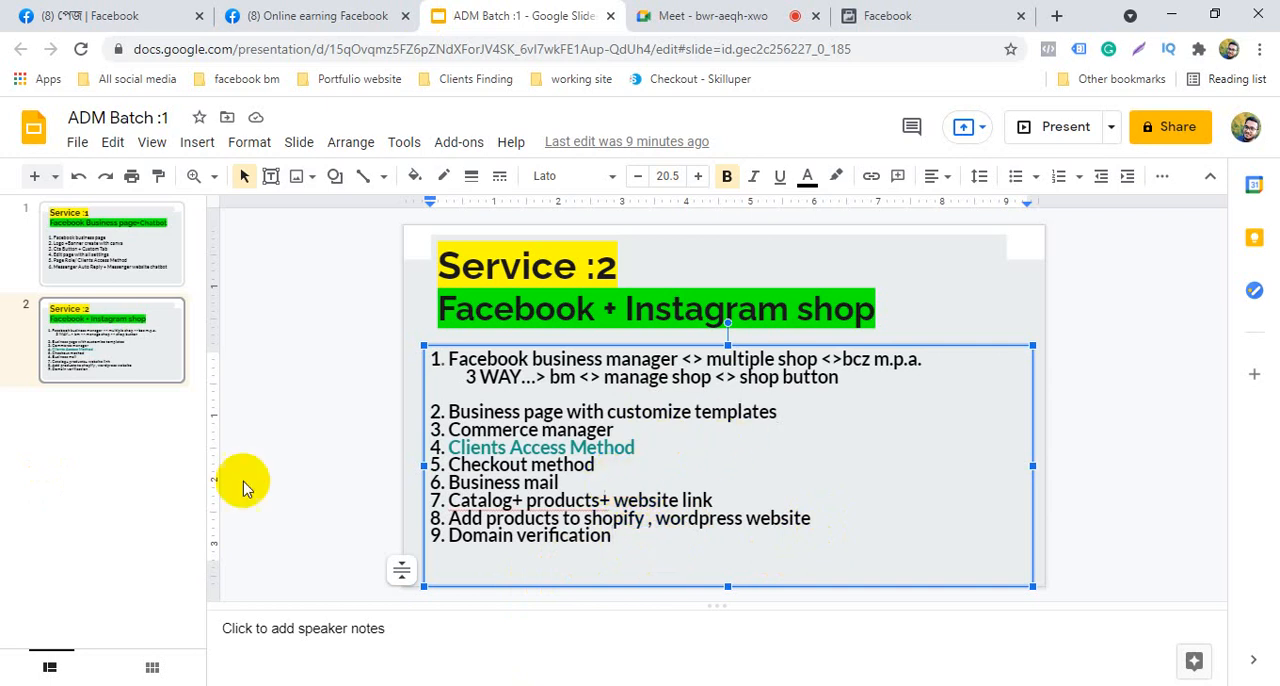
{"action": "left_click", "coordinate": [335, 456]}
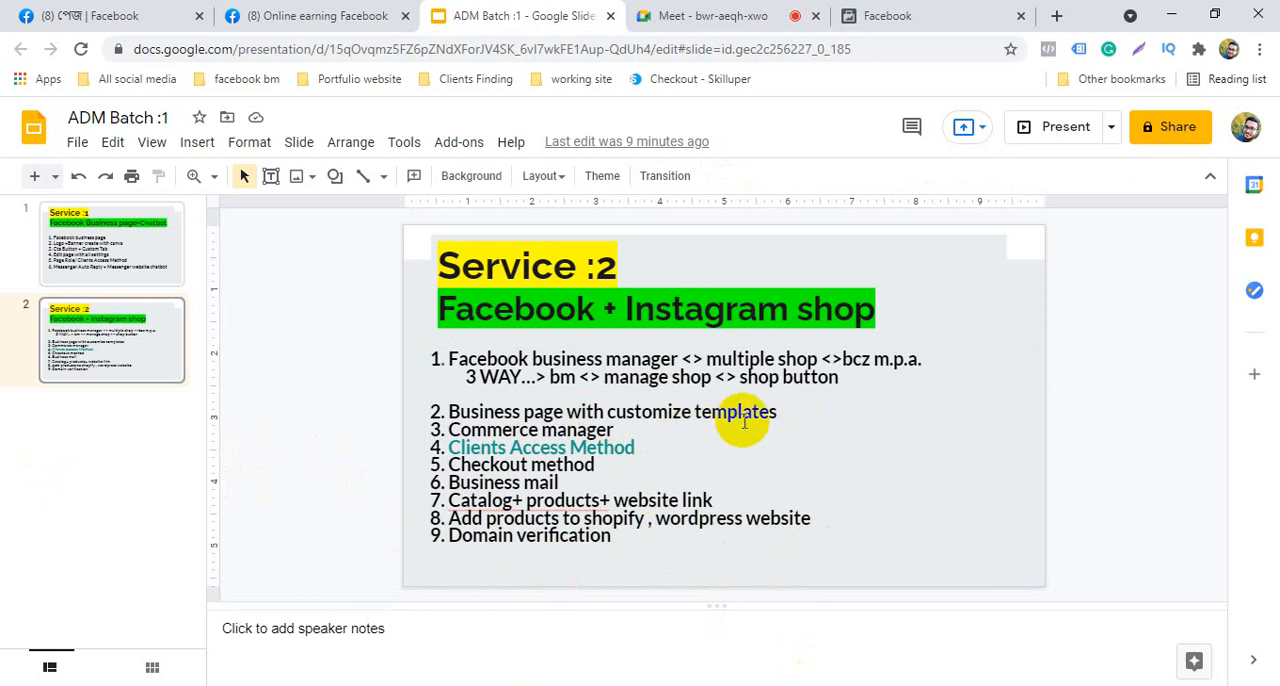
{"action": "left_click", "coordinate": [789, 410]}
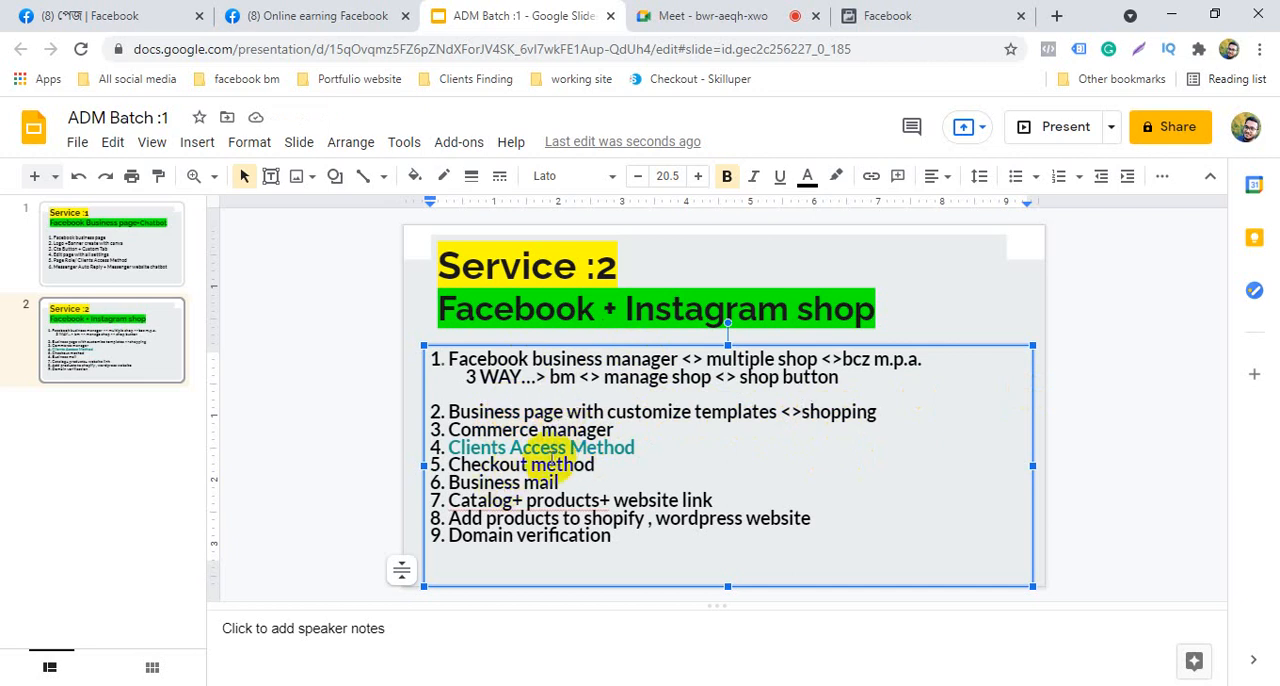
{"action": "left_click", "coordinate": [613, 465]}
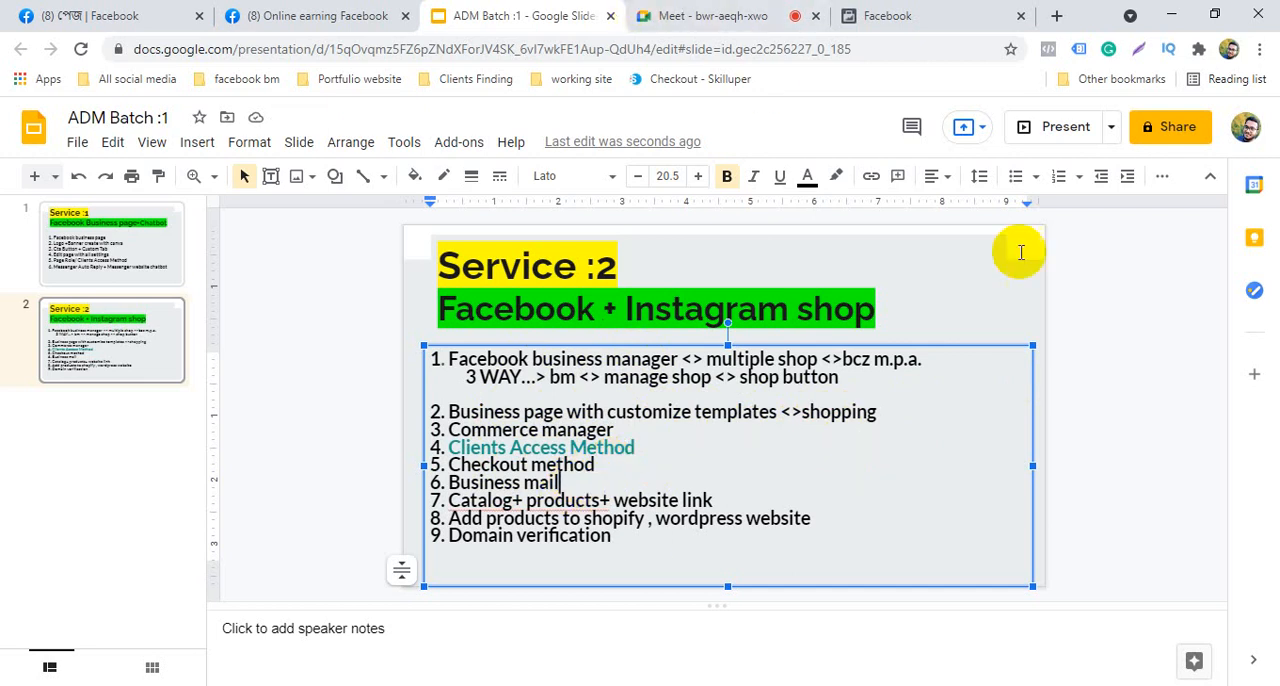
{"action": "left_click", "coordinate": [905, 18]}
{"action": "left_click", "coordinate": [476, 345]}
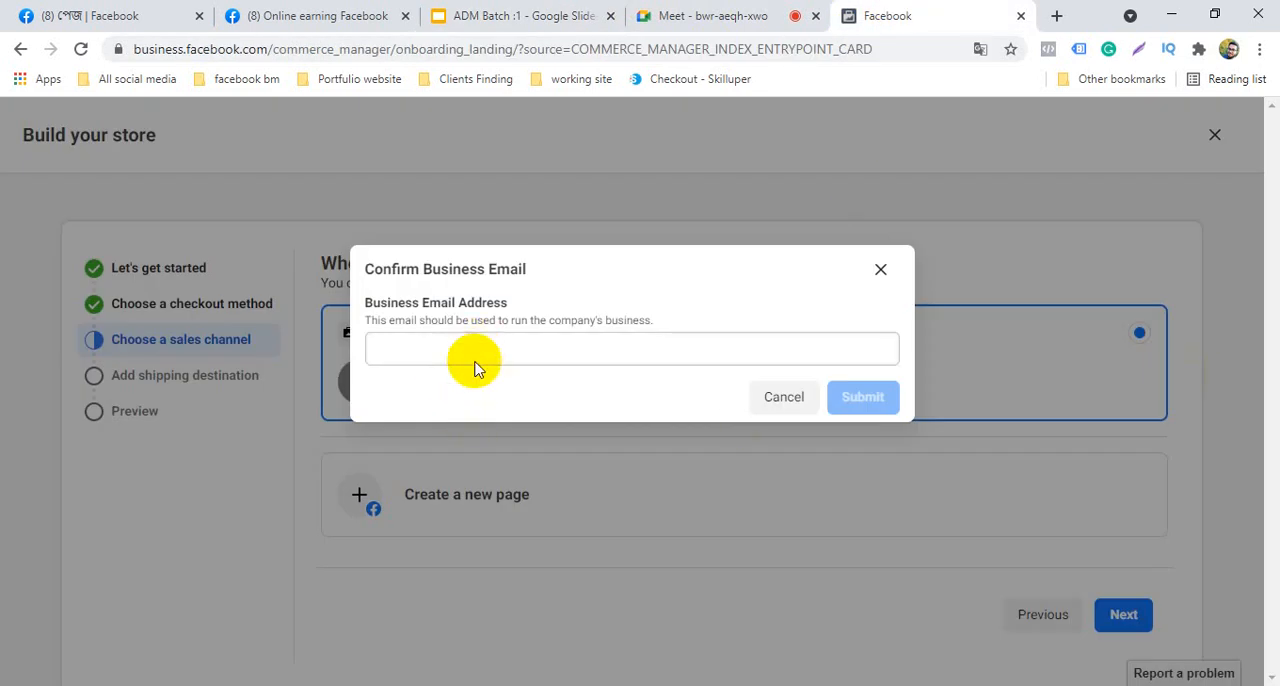
{"action": "right_click", "coordinate": [491, 345]}
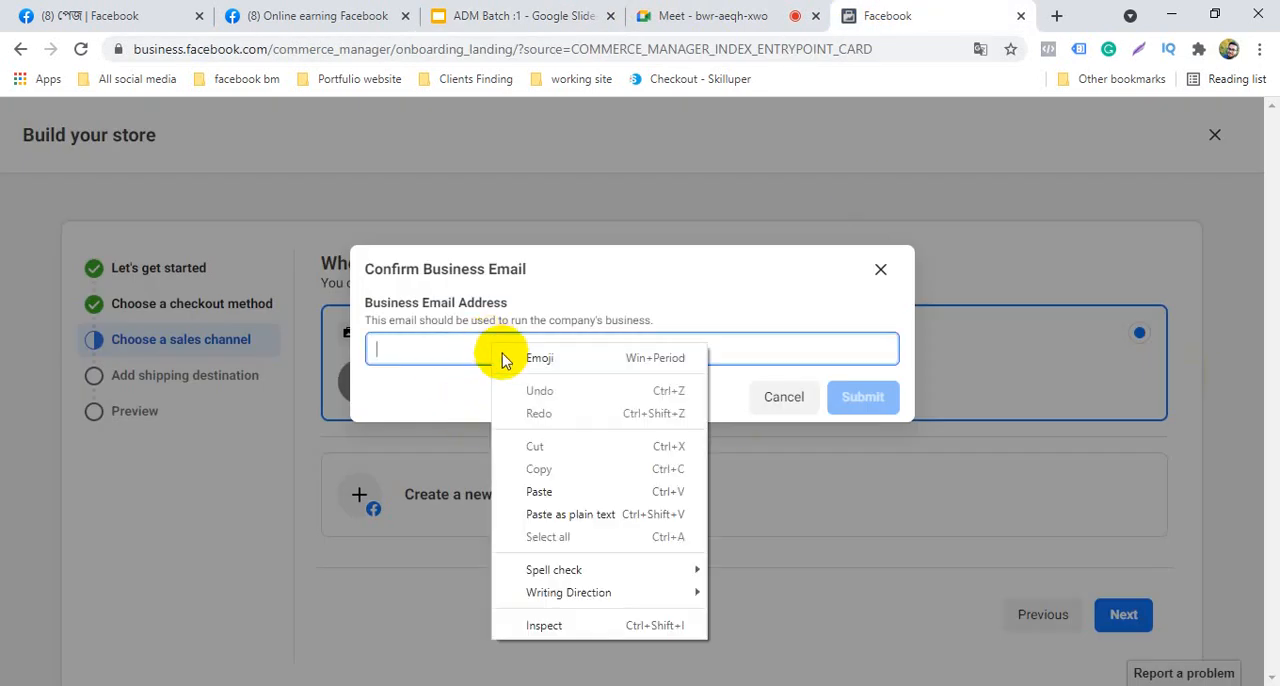
{"action": "left_click", "coordinate": [541, 492]}
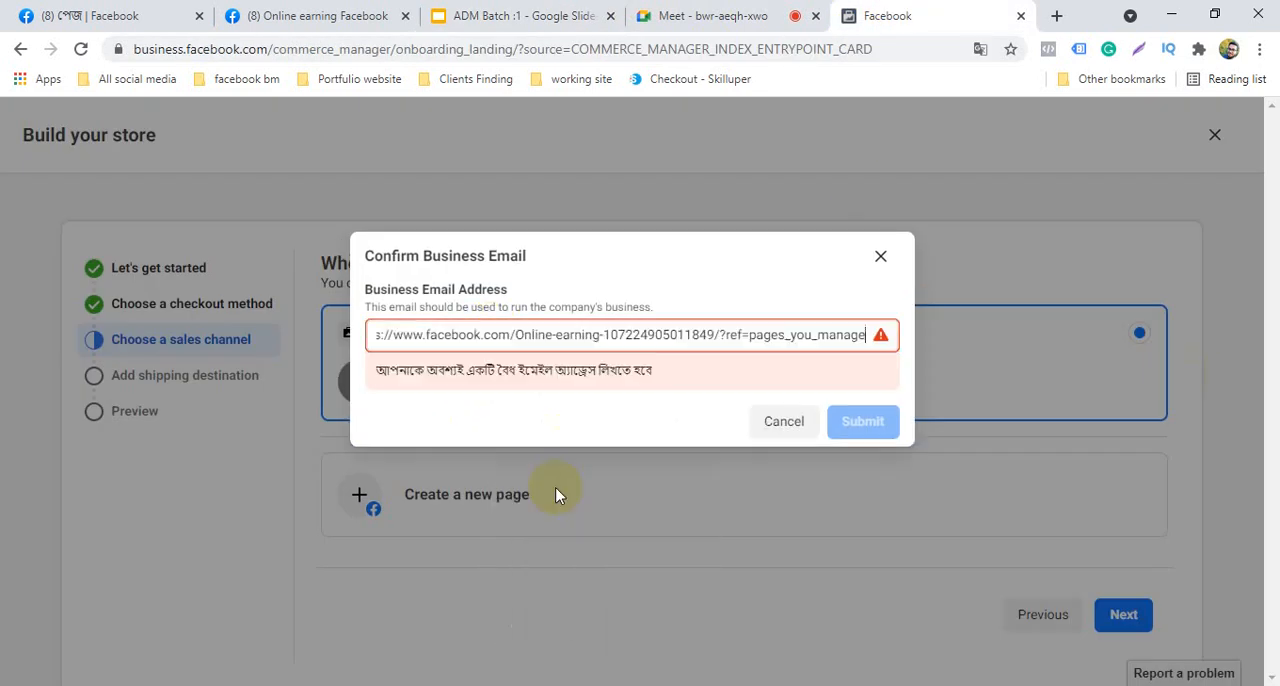
{"action": "triple_click", "coordinate": [824, 341]}
{"action": "key", "text": "BackSpace"}
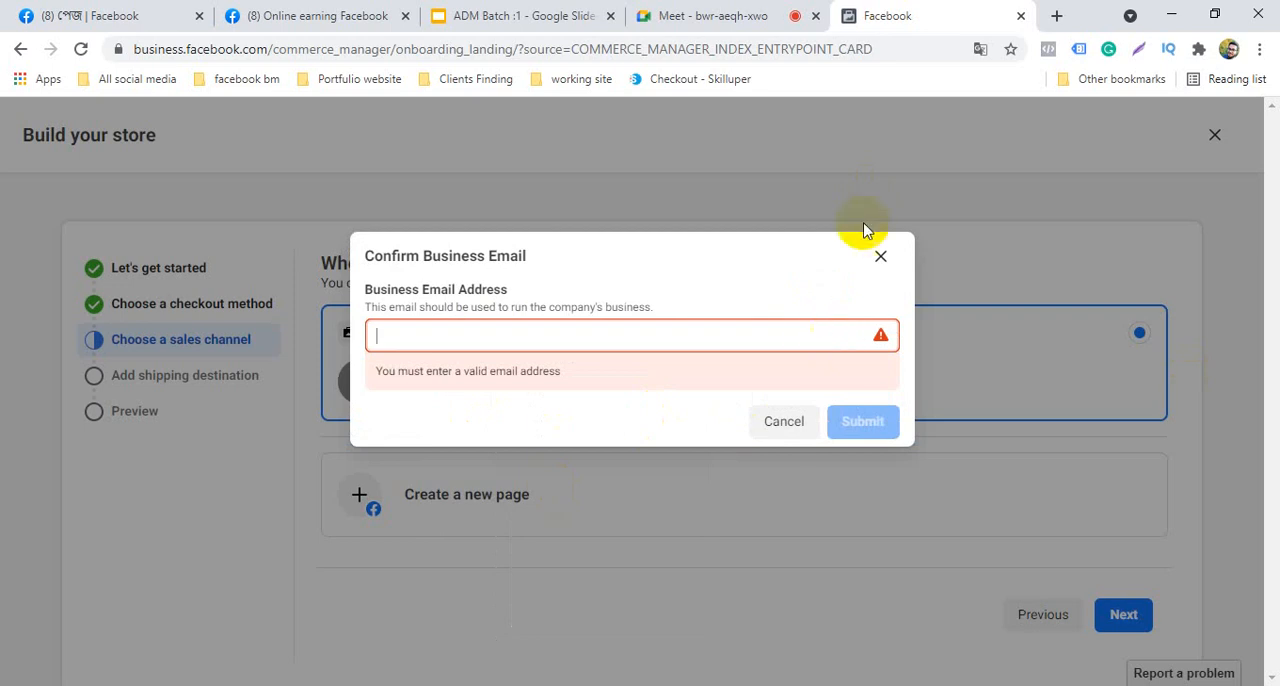
Open a new browser tab and copy the e-mail address of the signed-in Google account
{"action": "left_click", "coordinate": [1057, 15]}
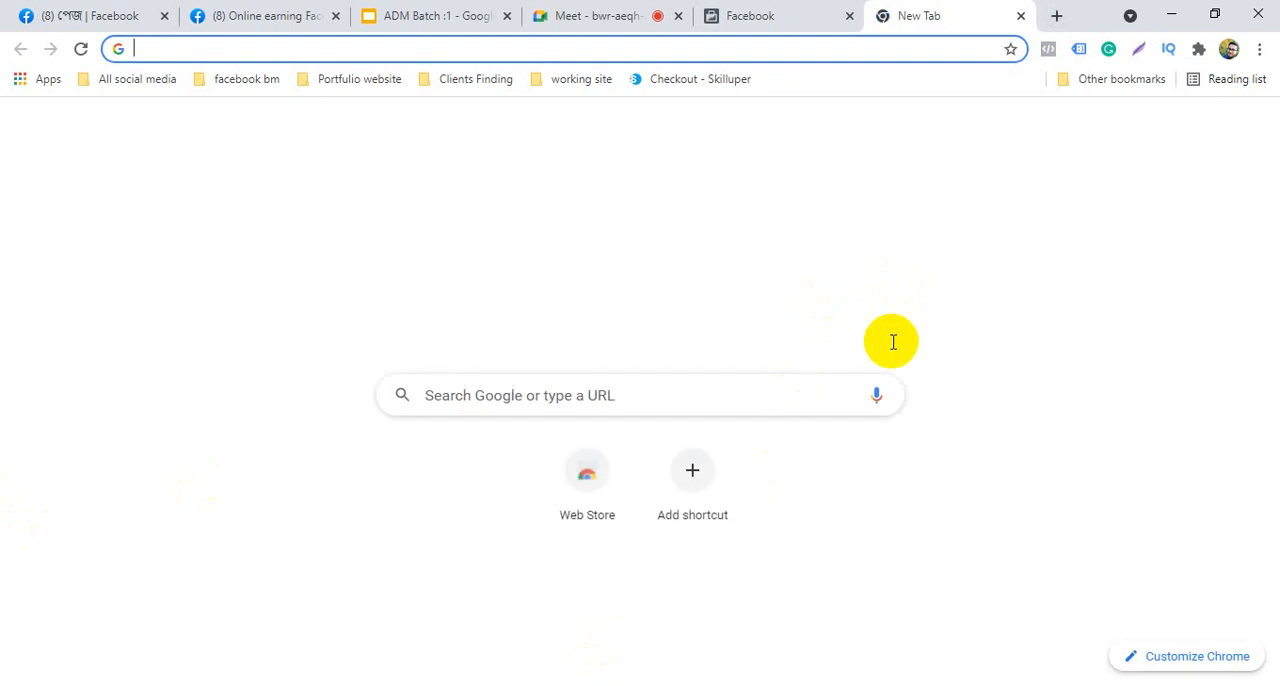
{"action": "left_click", "coordinate": [1252, 130]}
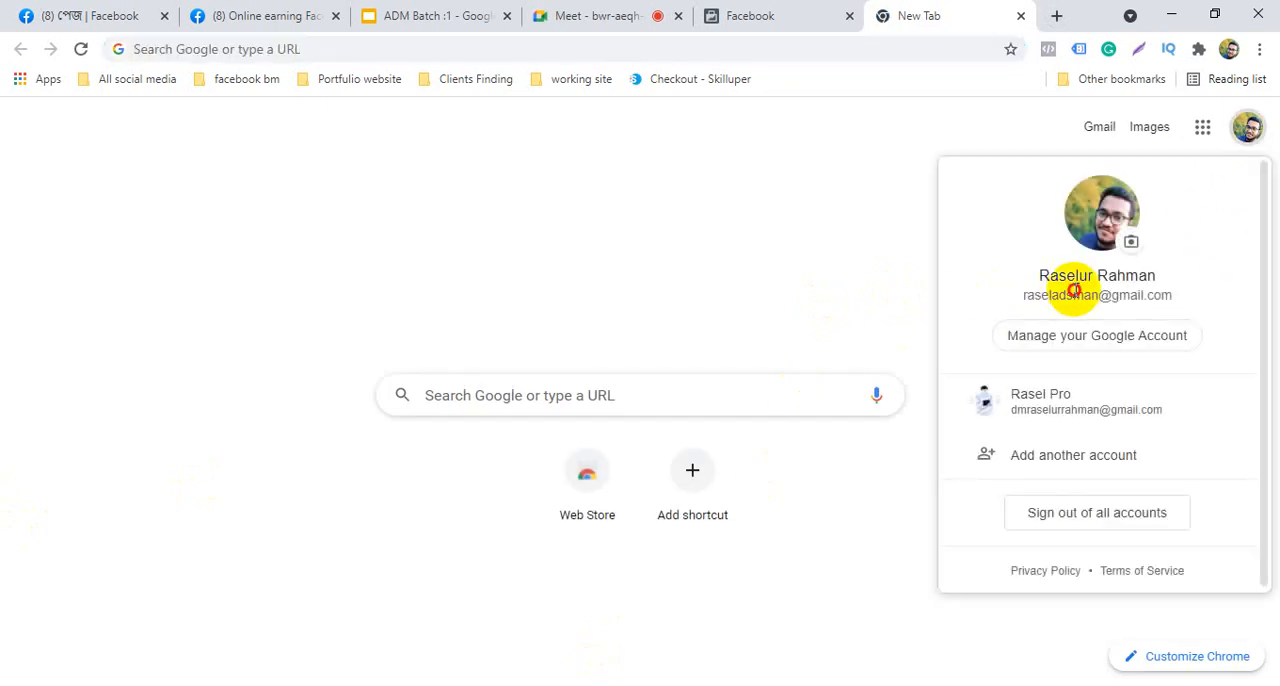
{"action": "right_click", "coordinate": [1073, 292]}
{"action": "left_click", "coordinate": [1046, 306]}
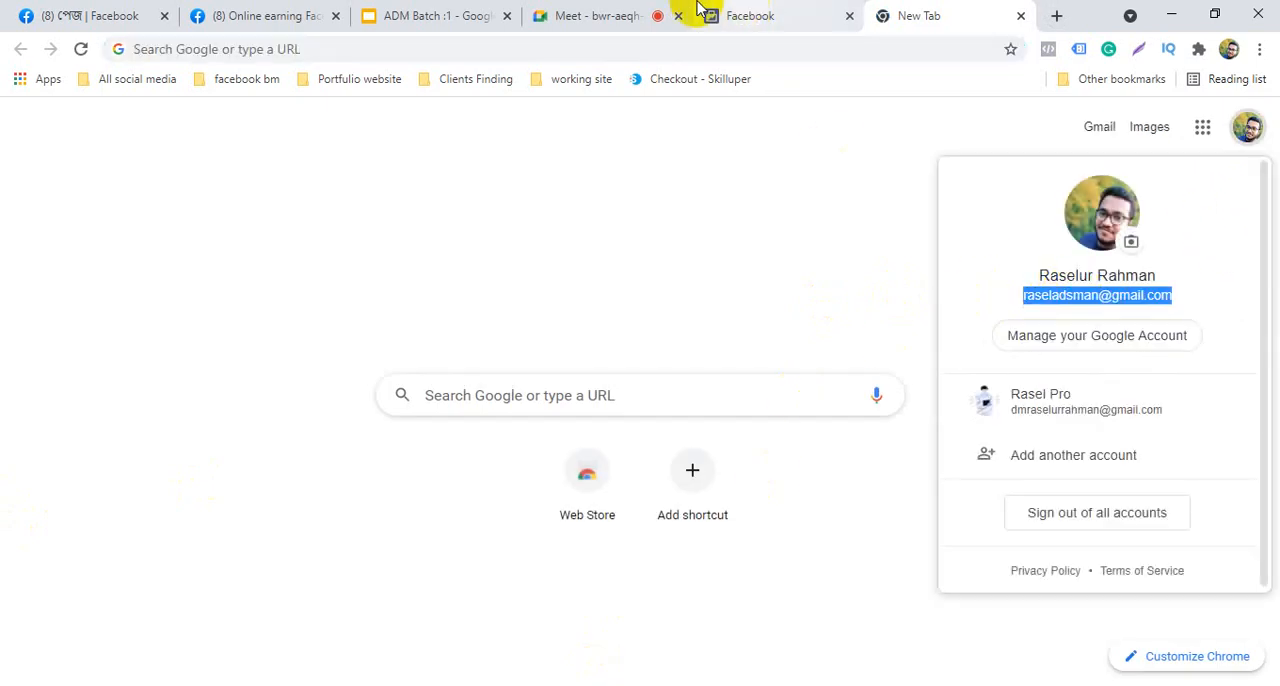
Return to the store setup, paste the copied e-mail address as the business email address, and submit it
{"action": "left_click", "coordinate": [750, 14]}
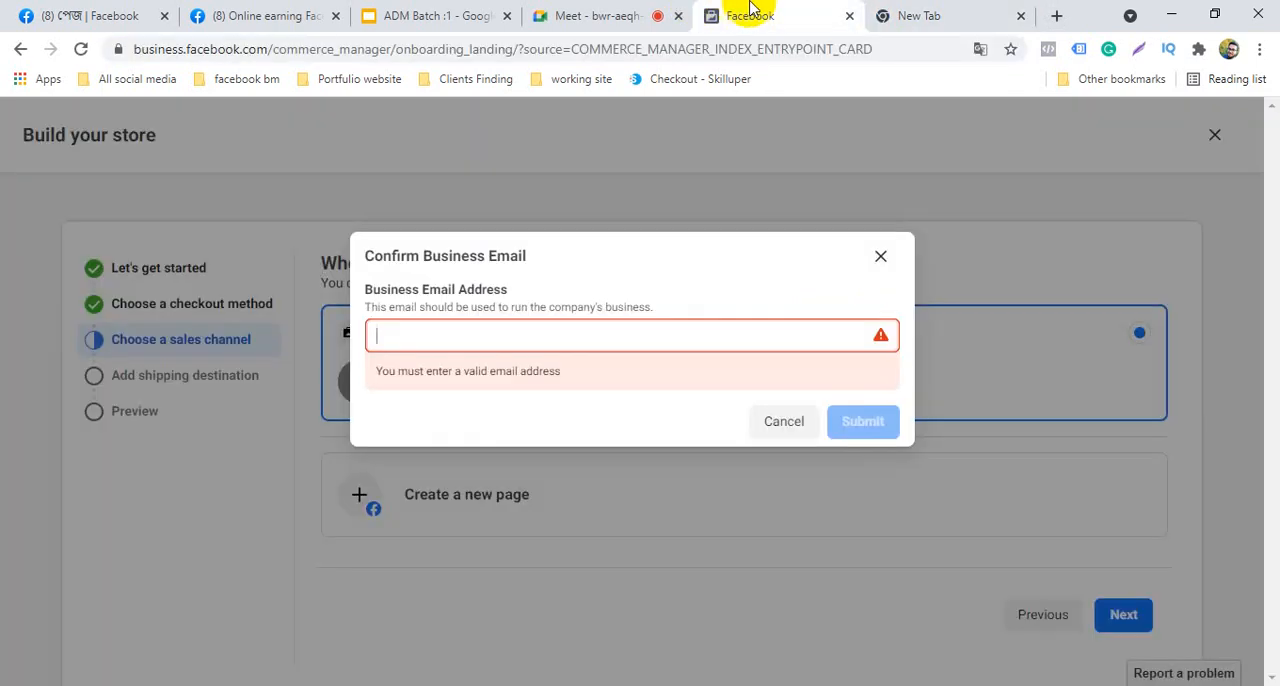
{"action": "right_click", "coordinate": [588, 332]}
{"action": "left_click", "coordinate": [645, 477]}
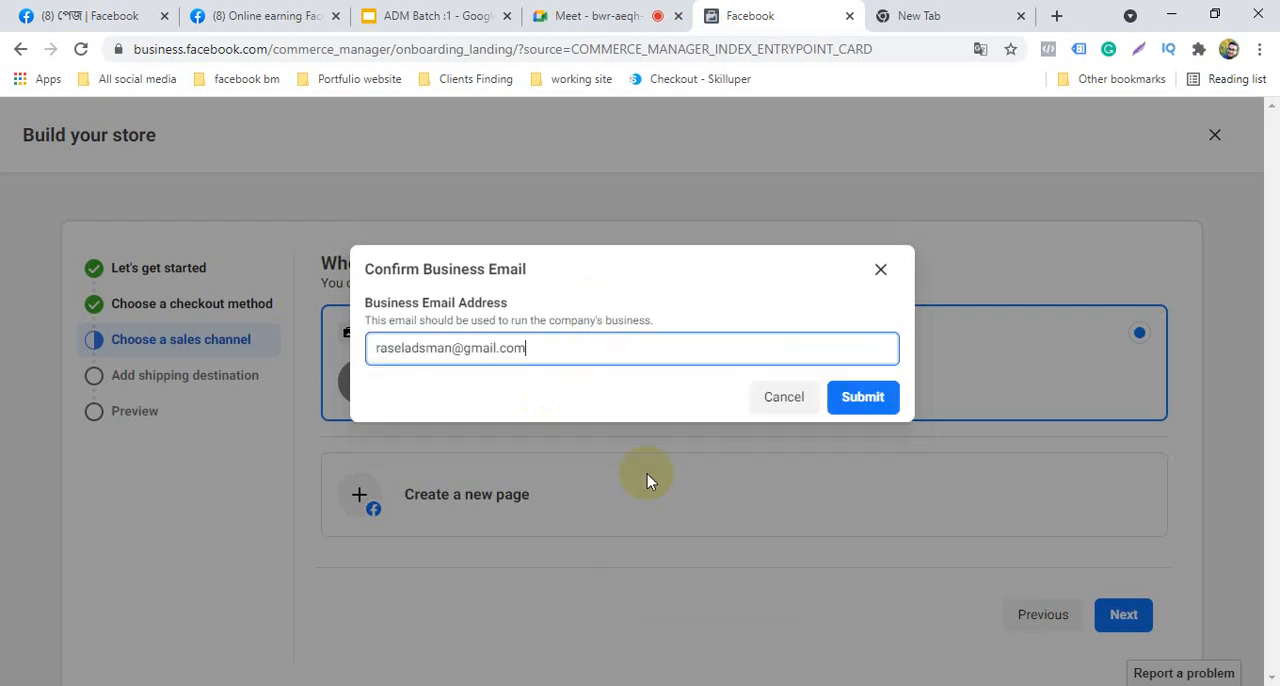
{"action": "left_click", "coordinate": [891, 398]}
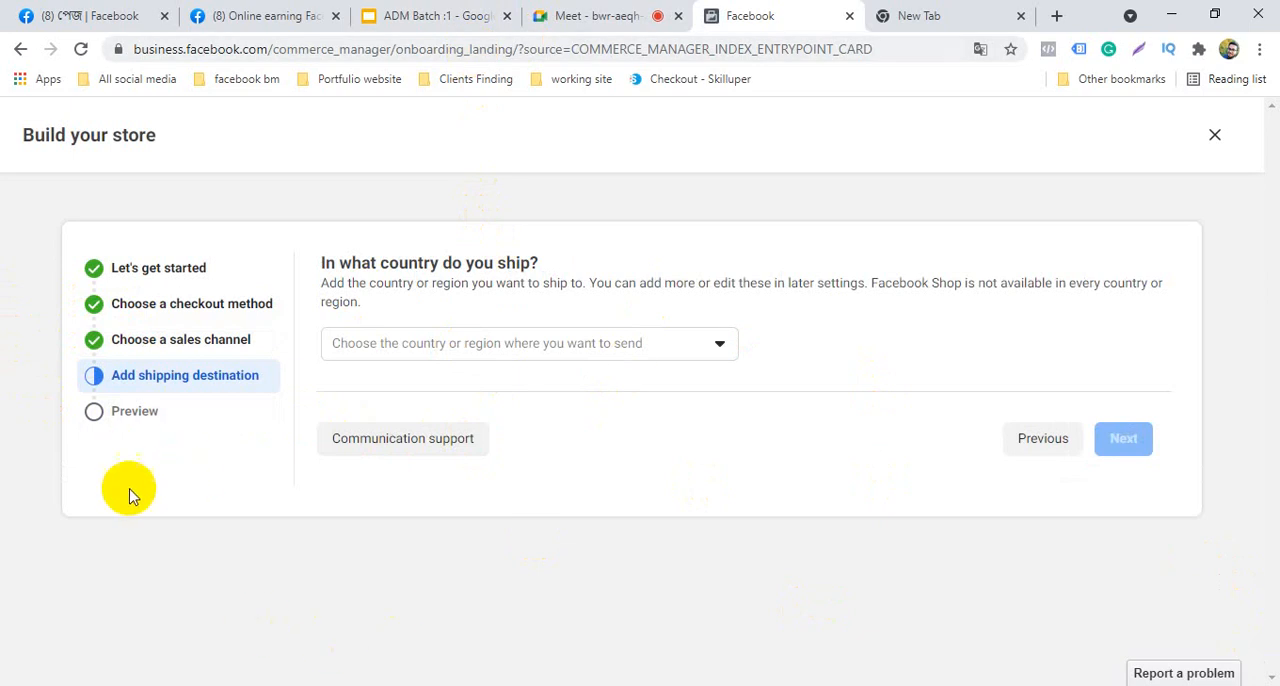
Set Bangladesh as the shipping destination country and continue to the store preview
{"action": "left_click", "coordinate": [573, 347]}
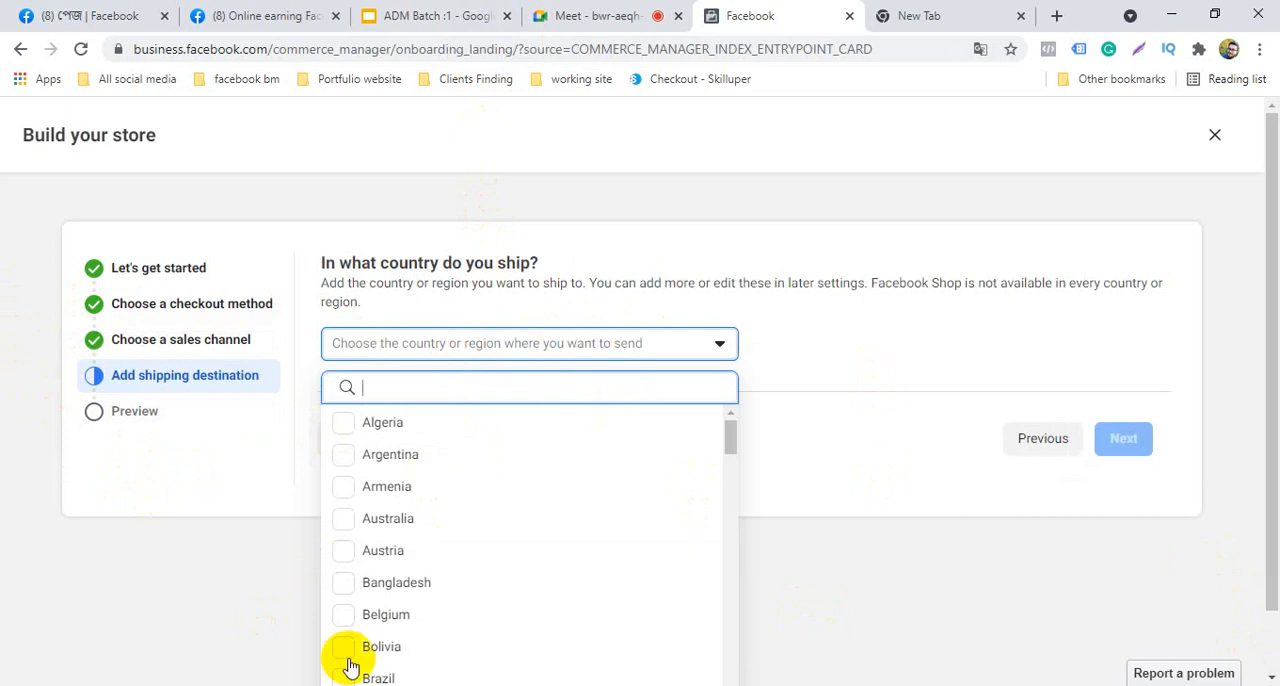
{"action": "left_click", "coordinate": [400, 585]}
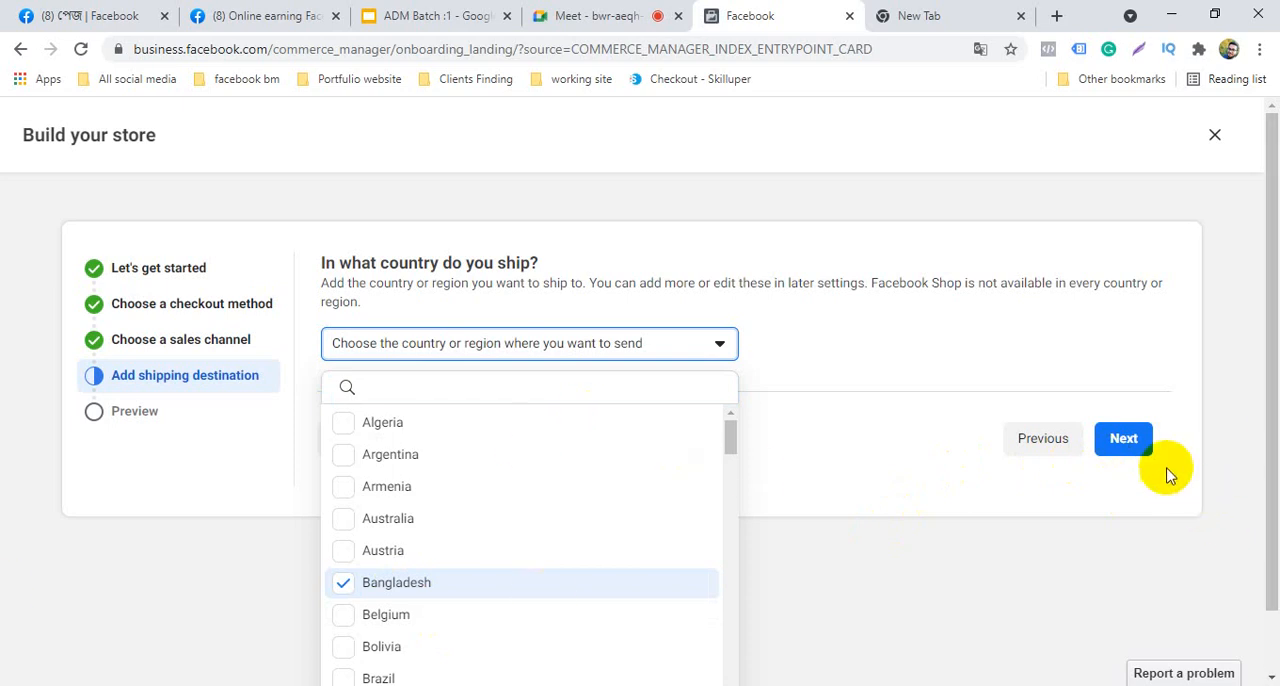
{"action": "left_click", "coordinate": [1130, 438]}
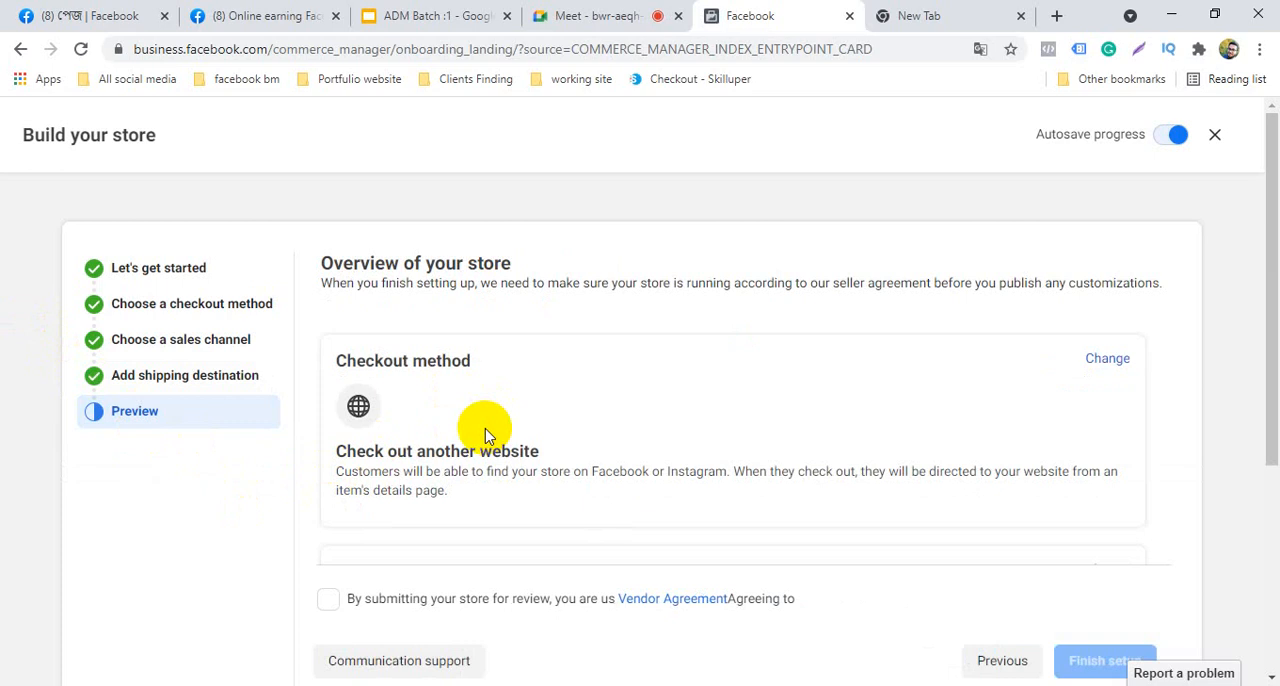
Review the store overview down to the shipping destination and accept the Vendor Agreement
{"action": "scroll", "coordinate": [487, 436], "scroll_direction": "down", "scroll_amount": 5}
{"action": "scroll", "coordinate": [487, 436], "scroll_direction": "up", "scroll_amount": 5}
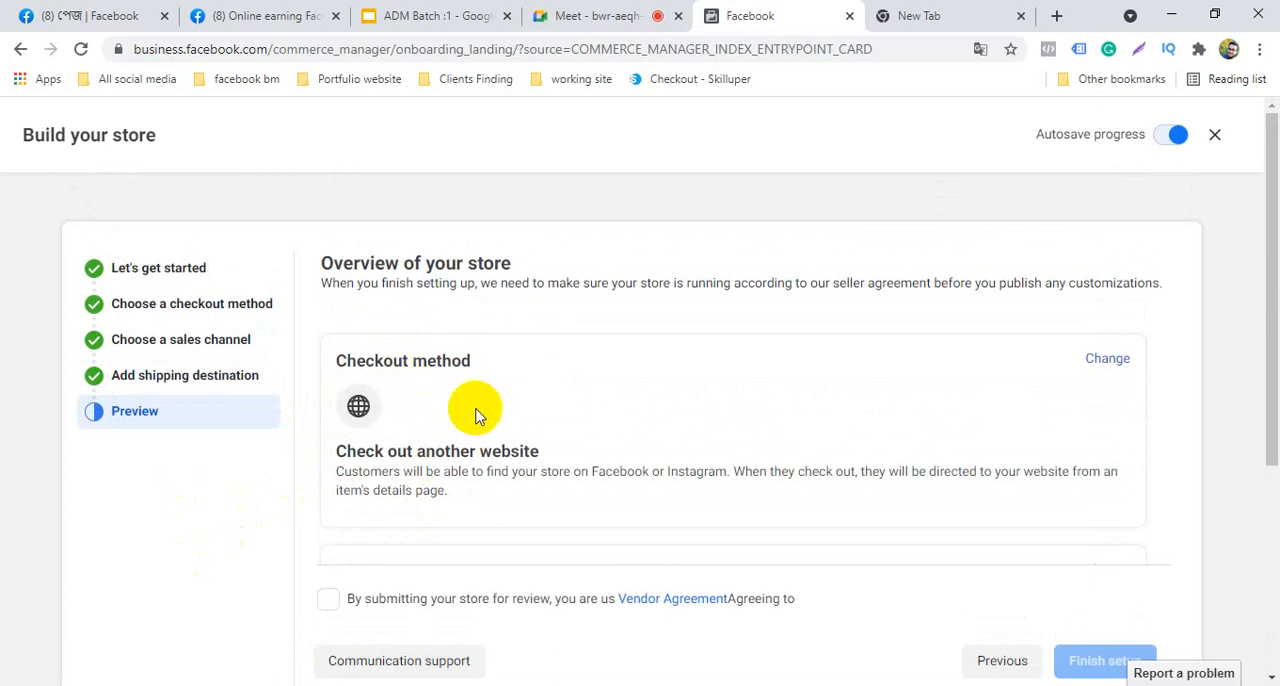
{"action": "scroll", "coordinate": [476, 416], "scroll_direction": "down", "scroll_amount": 3}
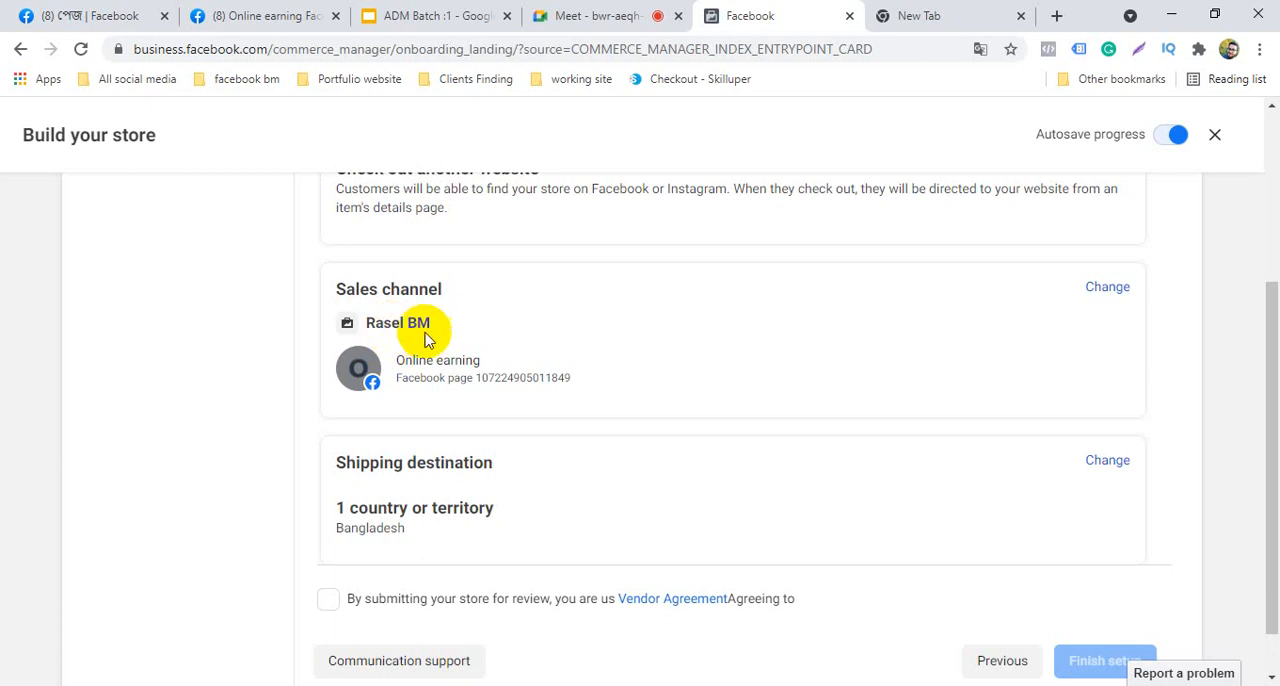
{"action": "scroll", "coordinate": [437, 429], "scroll_direction": "down", "scroll_amount": 1}
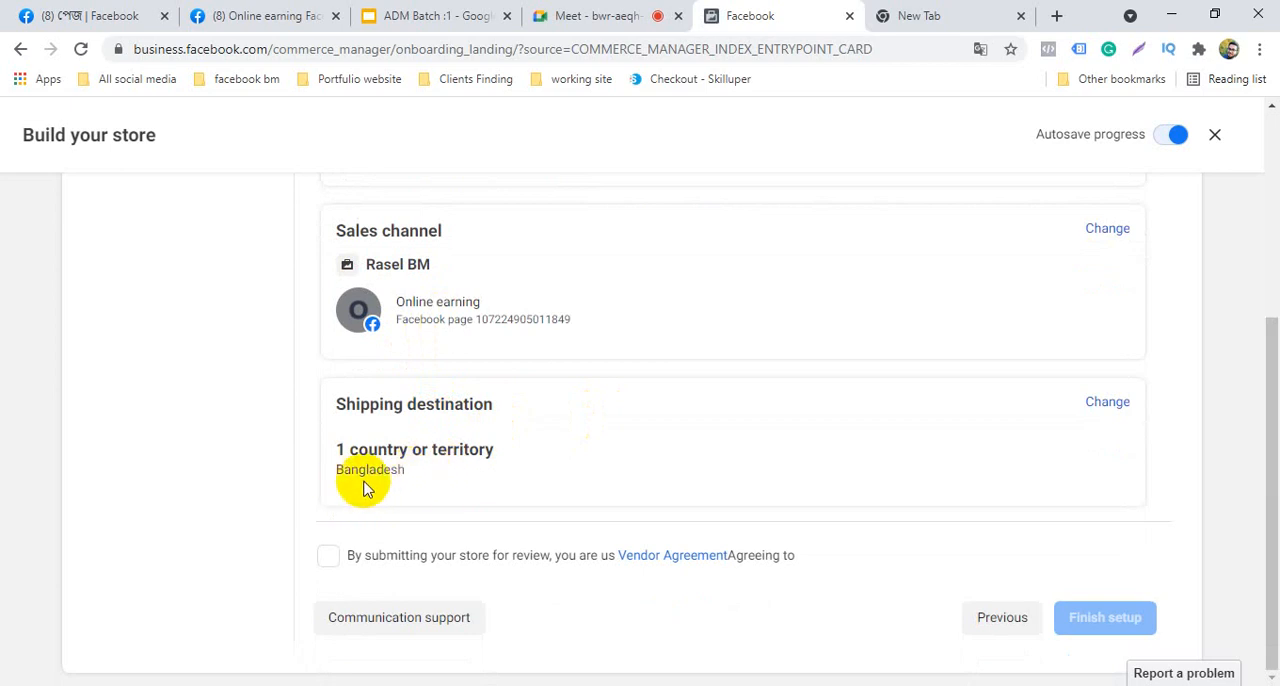
{"action": "left_click", "coordinate": [328, 556]}
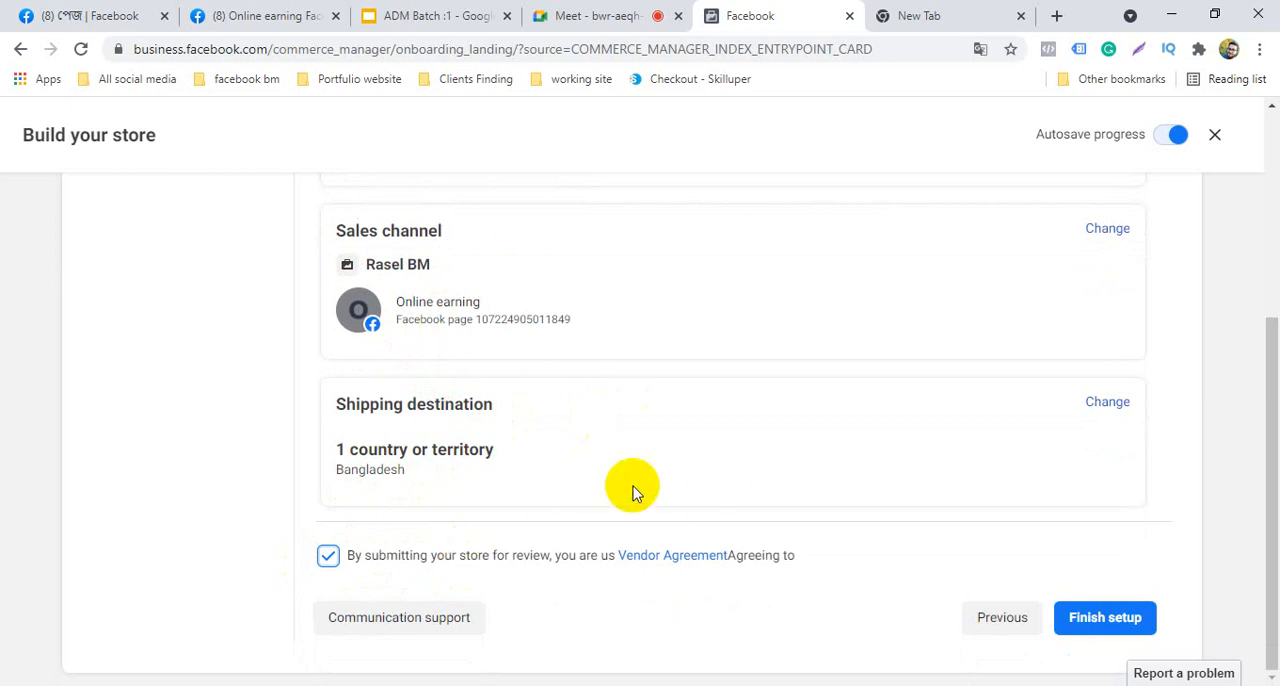
Re-examine the checkout method, sales channel and shipping destination in the store overview
{"action": "scroll", "coordinate": [592, 488], "scroll_direction": "up", "scroll_amount": 5}
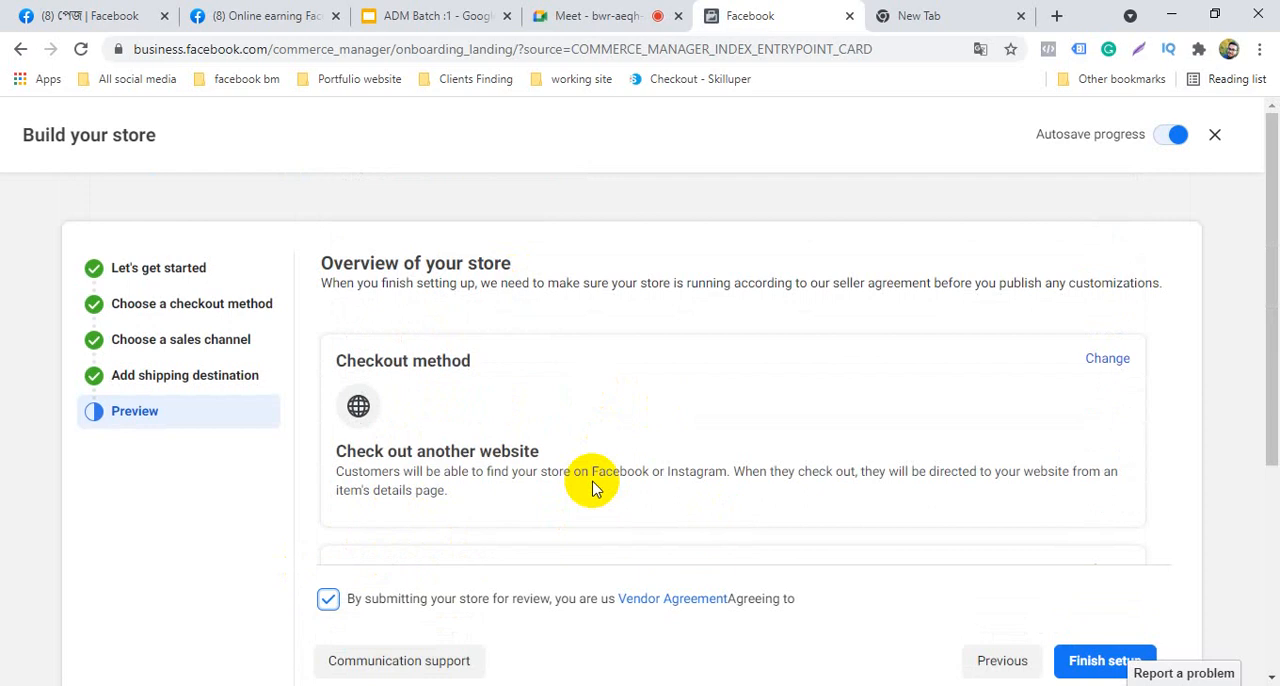
{"action": "scroll", "coordinate": [592, 488], "scroll_direction": "down", "scroll_amount": 5}
{"action": "scroll", "coordinate": [592, 488], "scroll_direction": "up", "scroll_amount": 5}
{"action": "scroll", "coordinate": [451, 443], "scroll_direction": "down", "scroll_amount": 5}
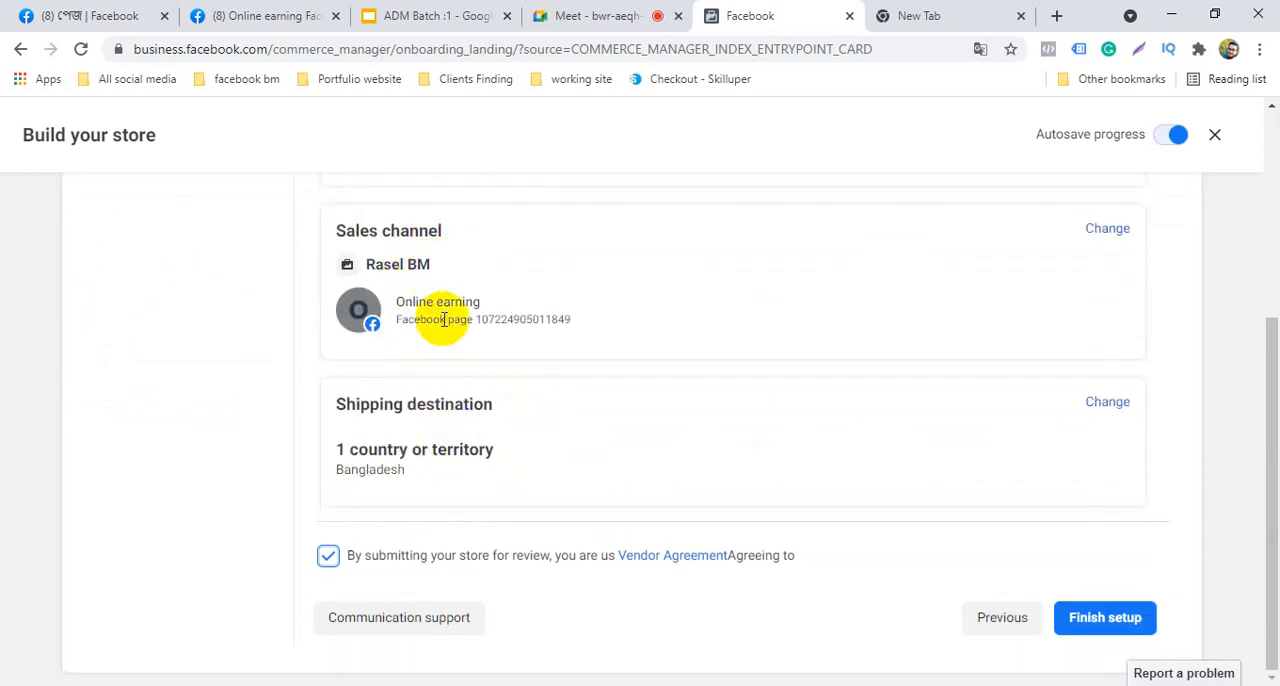
{"action": "scroll", "coordinate": [460, 338], "scroll_direction": "up", "scroll_amount": 4}
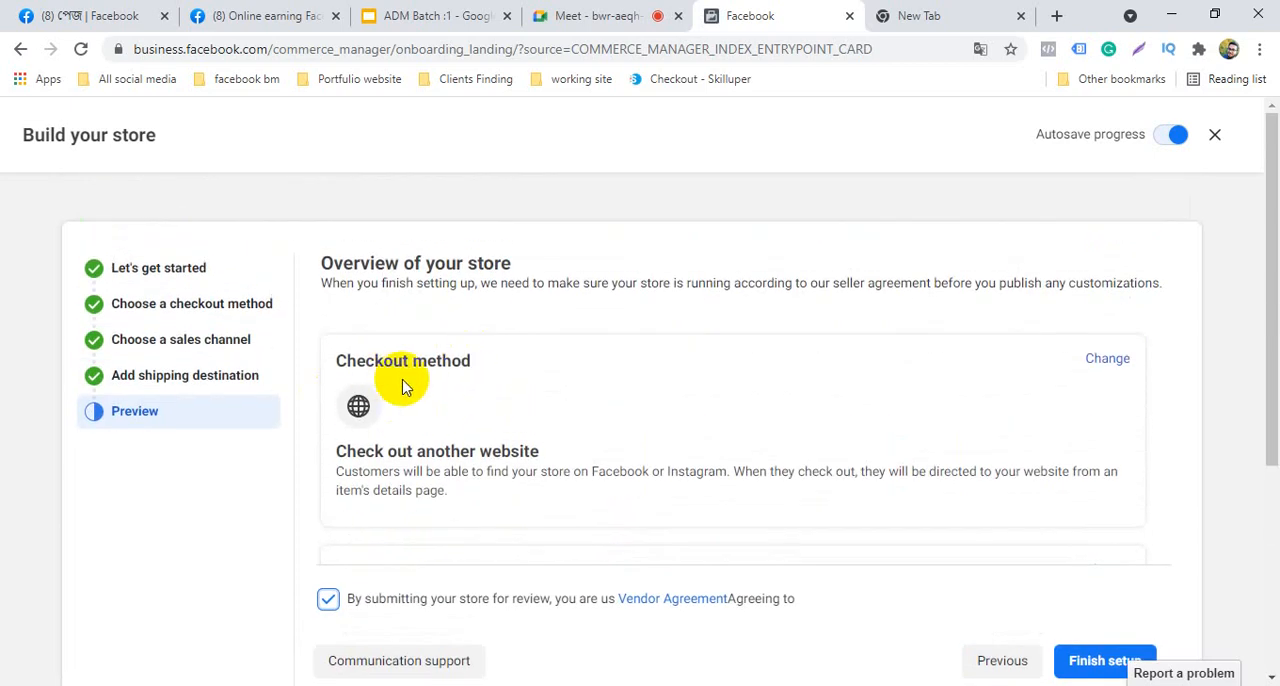
{"action": "scroll", "coordinate": [403, 388], "scroll_direction": "down", "scroll_amount": 5}
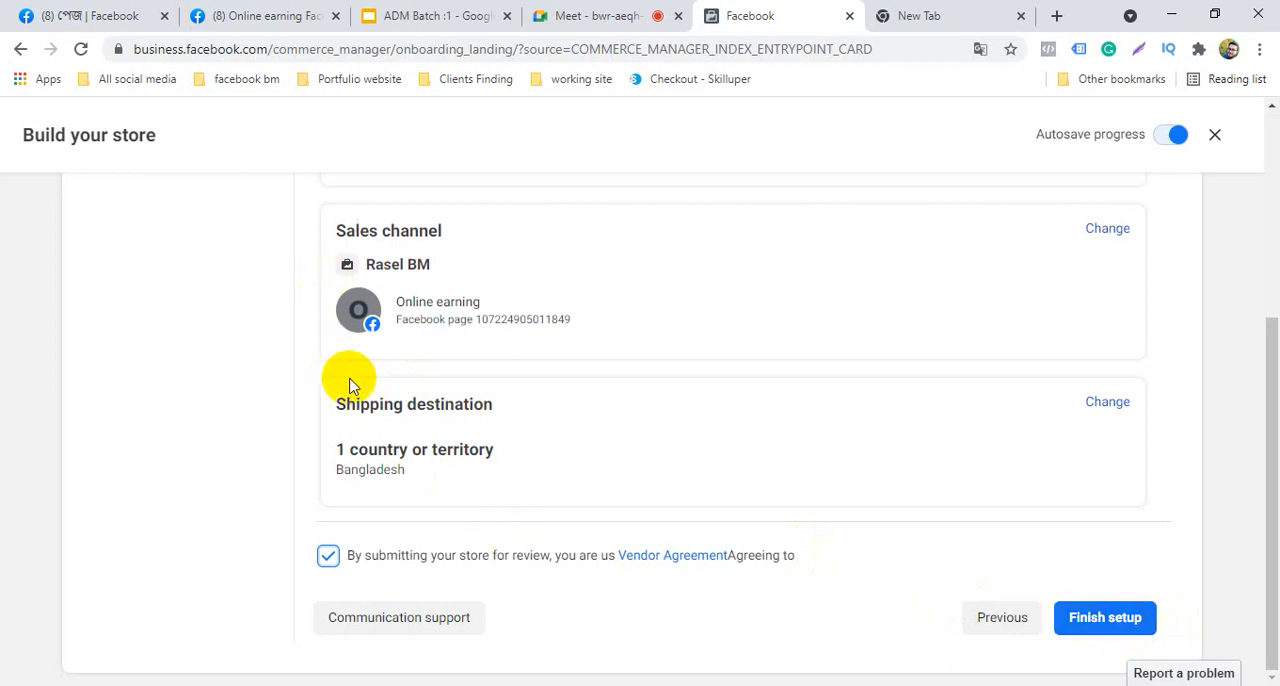
{"action": "scroll", "coordinate": [421, 450], "scroll_direction": "up", "scroll_amount": 3}
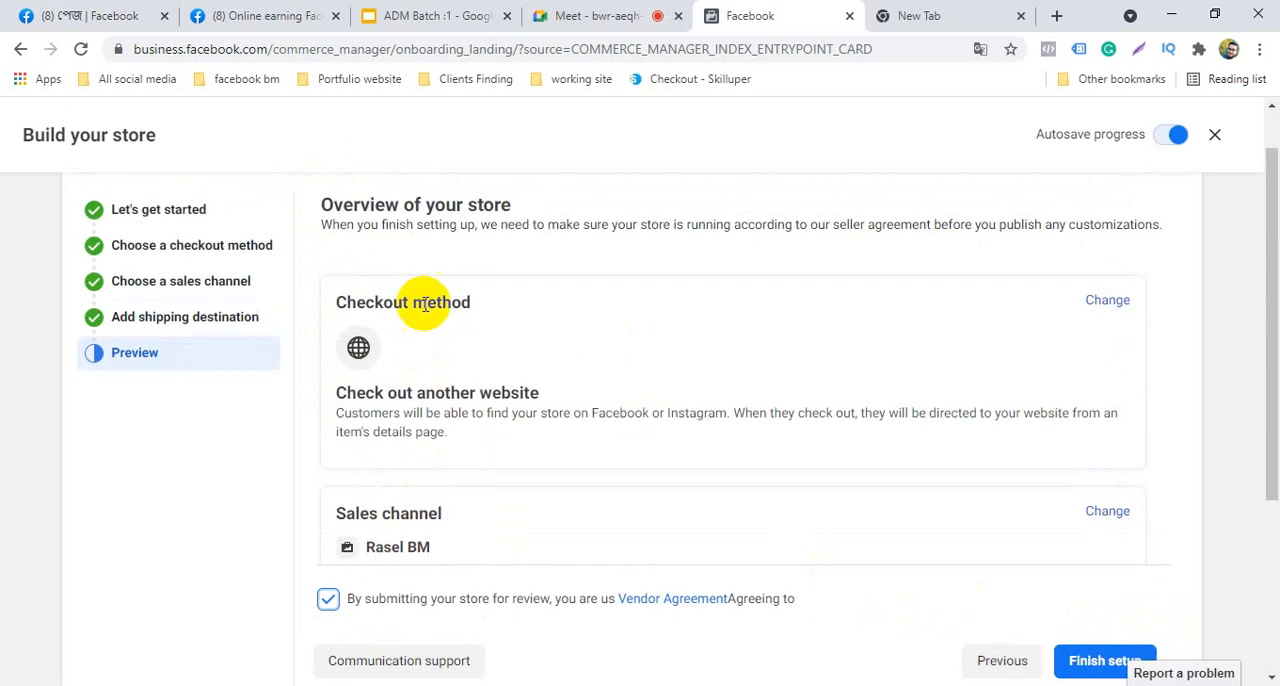
Scan the store overview to its shipping destination, check the Service :2 outline in Google Slides, and return to the store setup
{"action": "scroll", "coordinate": [432, 420], "scroll_direction": "down", "scroll_amount": 1}
{"action": "scroll", "coordinate": [432, 425], "scroll_direction": "down", "scroll_amount": 2}
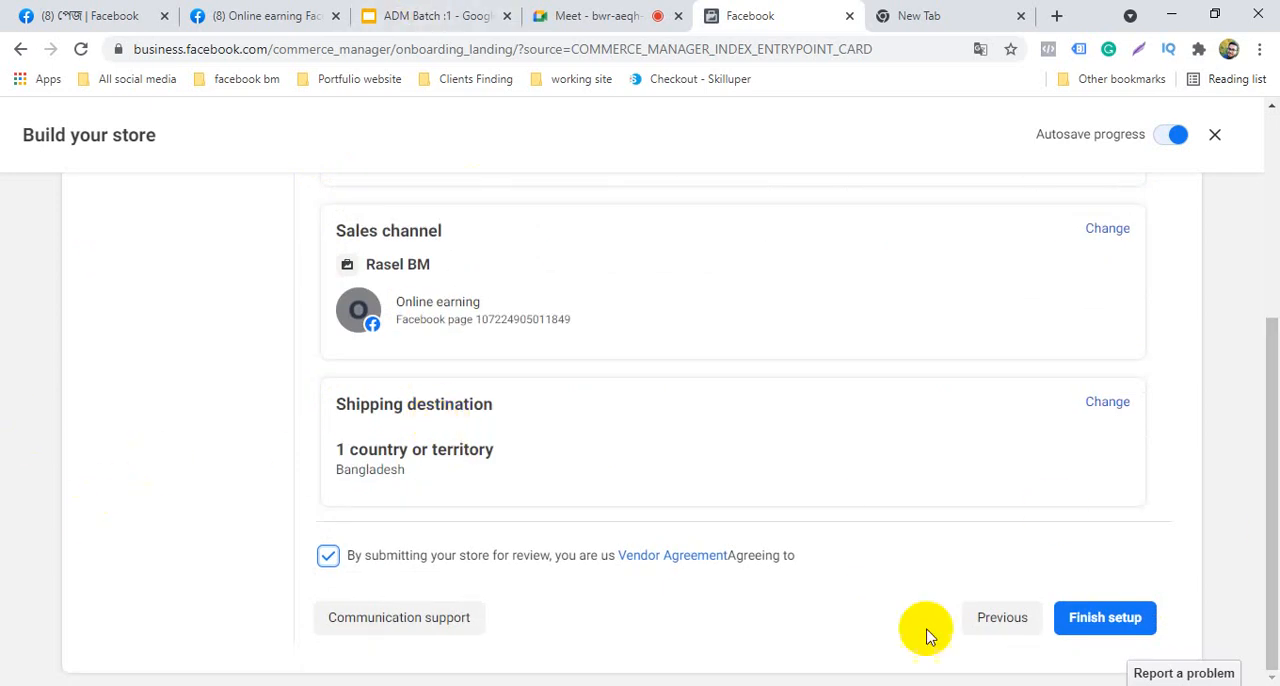
{"action": "left_click", "coordinate": [390, 15]}
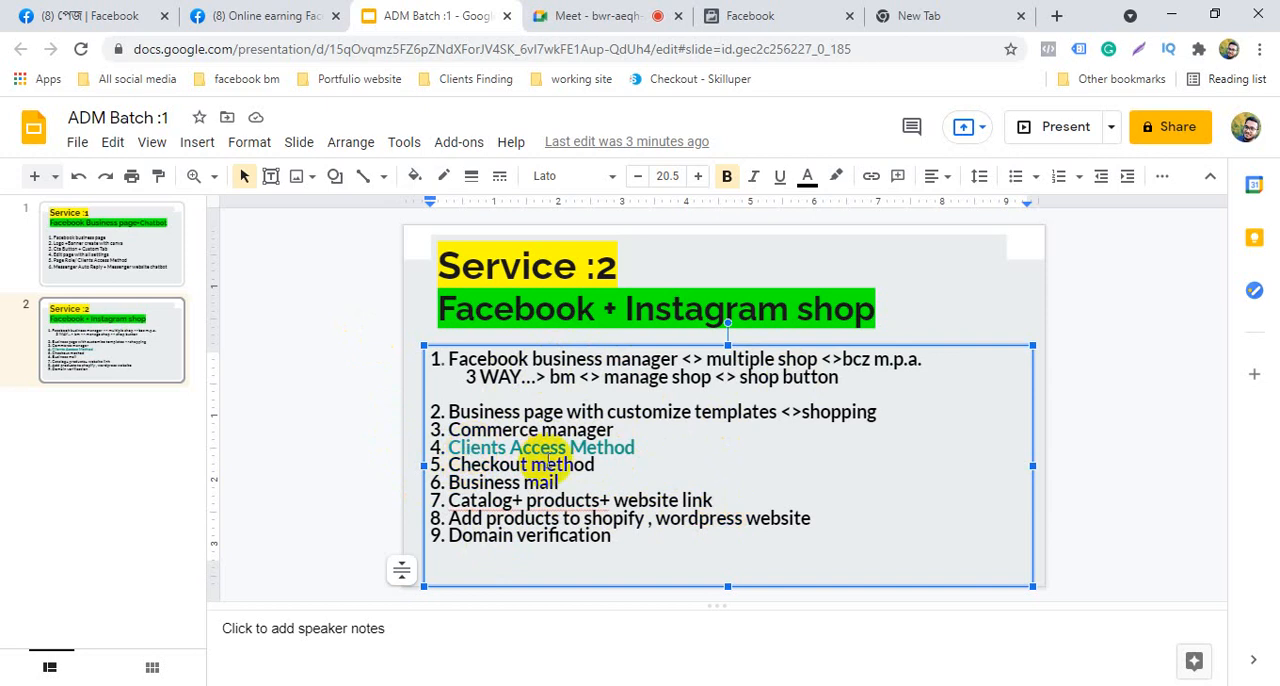
{"action": "left_click", "coordinate": [612, 10]}
{"action": "left_click", "coordinate": [845, 12]}
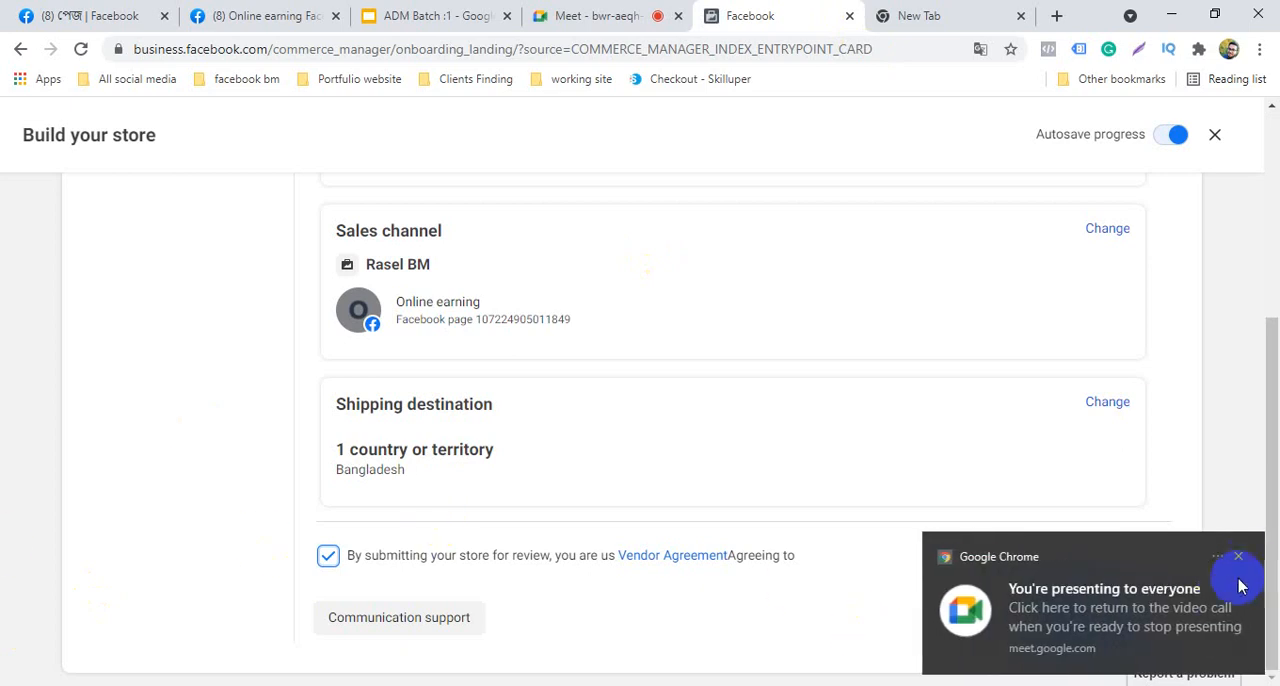
{"action": "left_click", "coordinate": [1237, 554]}
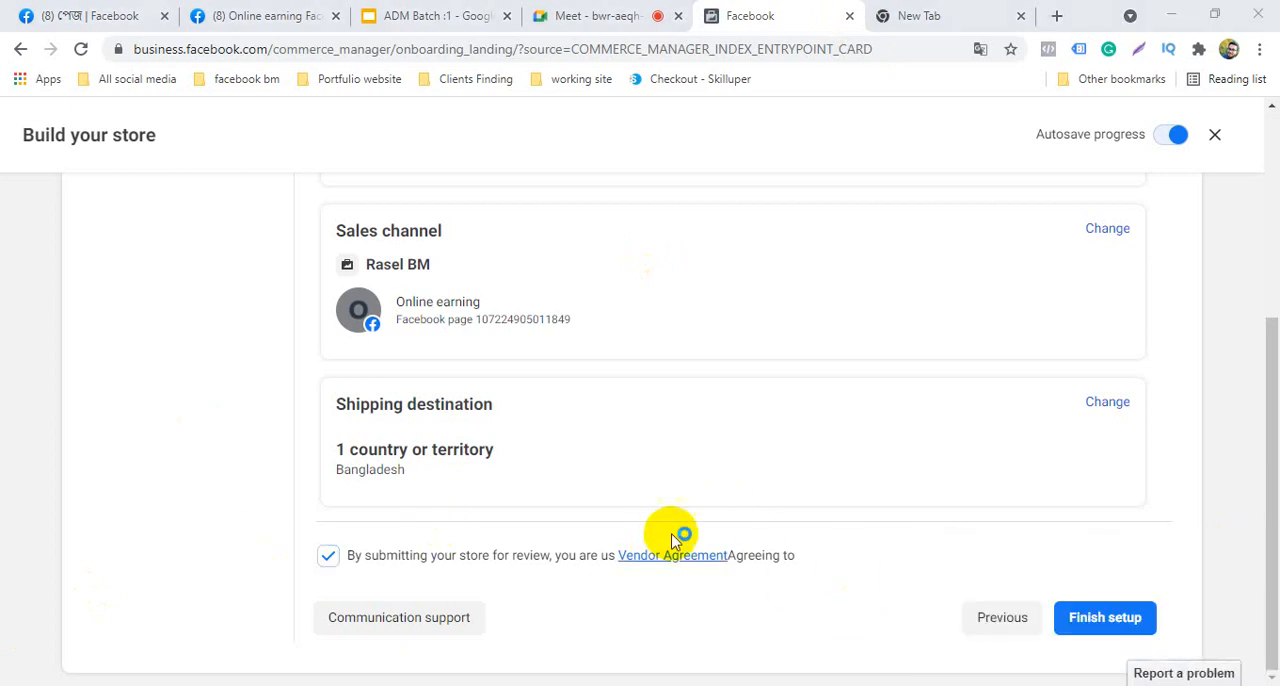
Close the empty browser tab and dismiss the Google Meet presenting notification over the store setup
{"action": "left_click", "coordinate": [602, 14]}
{"action": "left_click", "coordinate": [925, 10]}
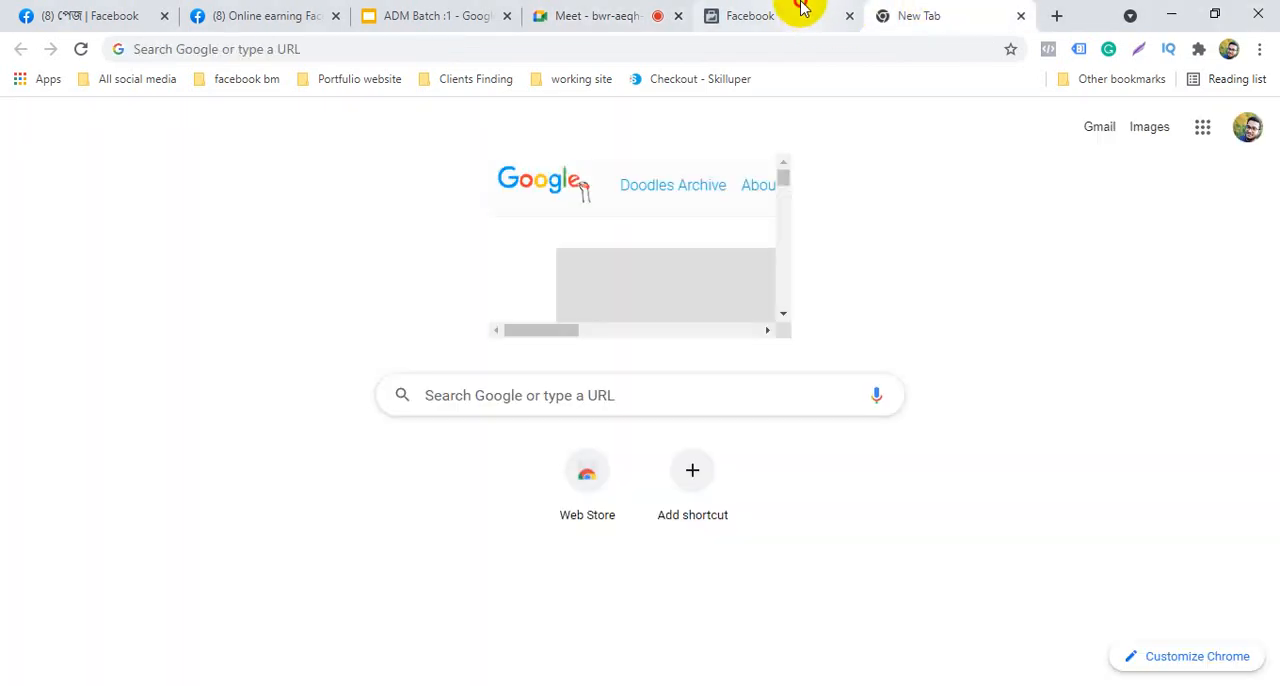
{"action": "left_click", "coordinate": [800, 12]}
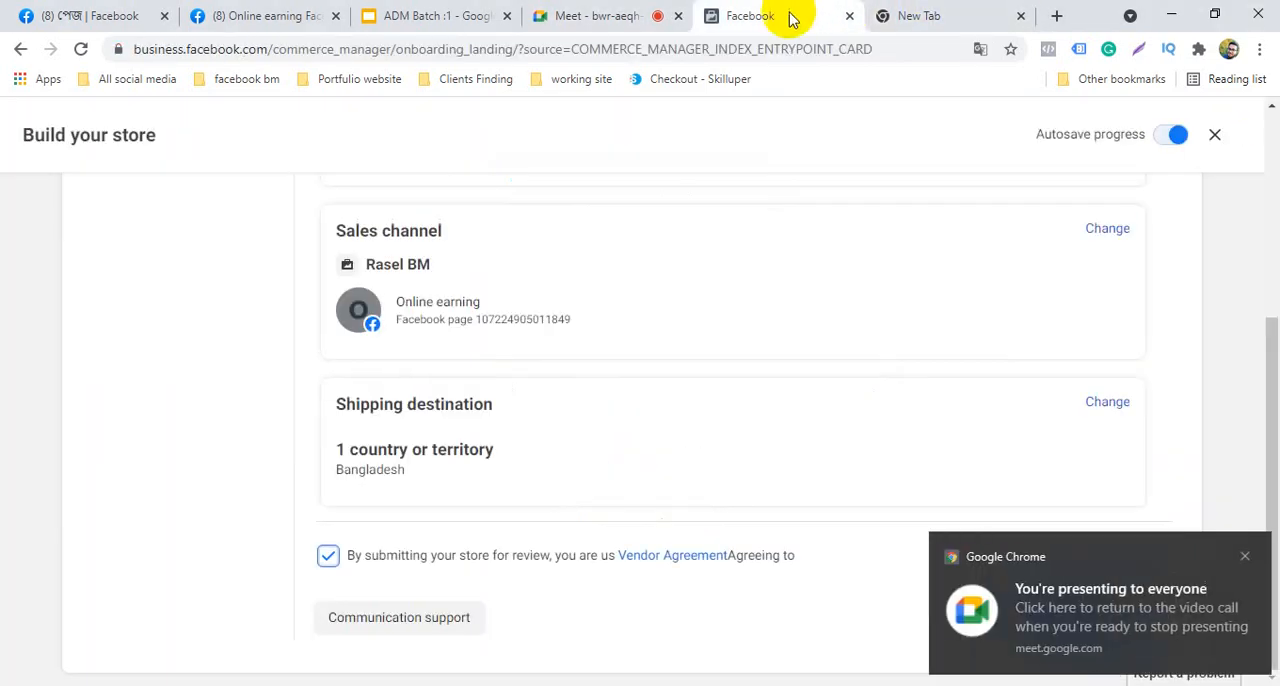
{"action": "left_click", "coordinate": [1239, 557]}
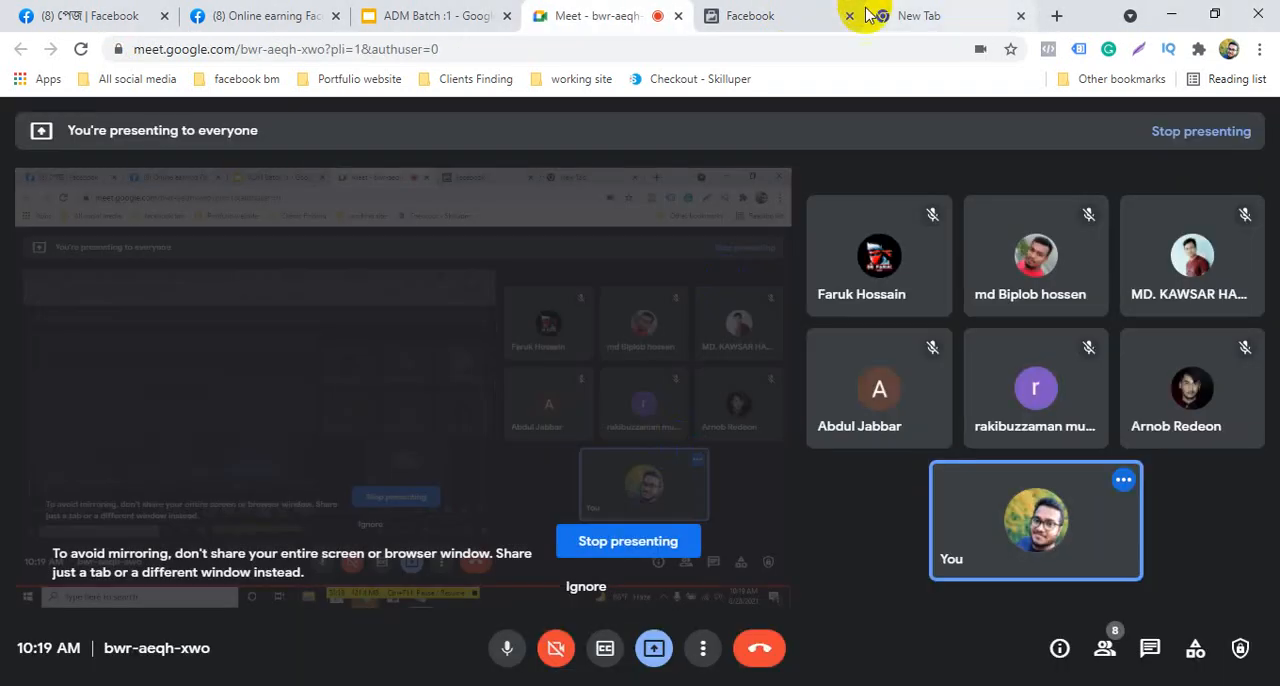
{"action": "left_click", "coordinate": [985, 12]}
{"action": "left_click", "coordinate": [1019, 15]}
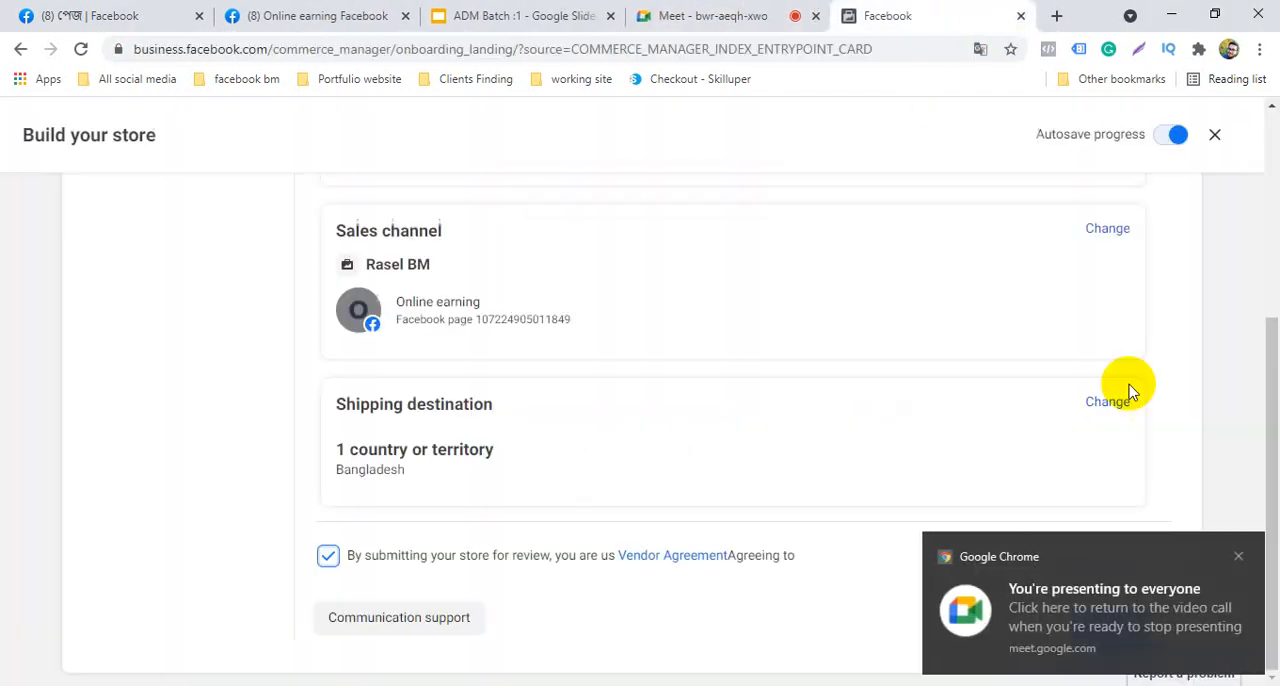
{"action": "left_click", "coordinate": [1239, 557]}
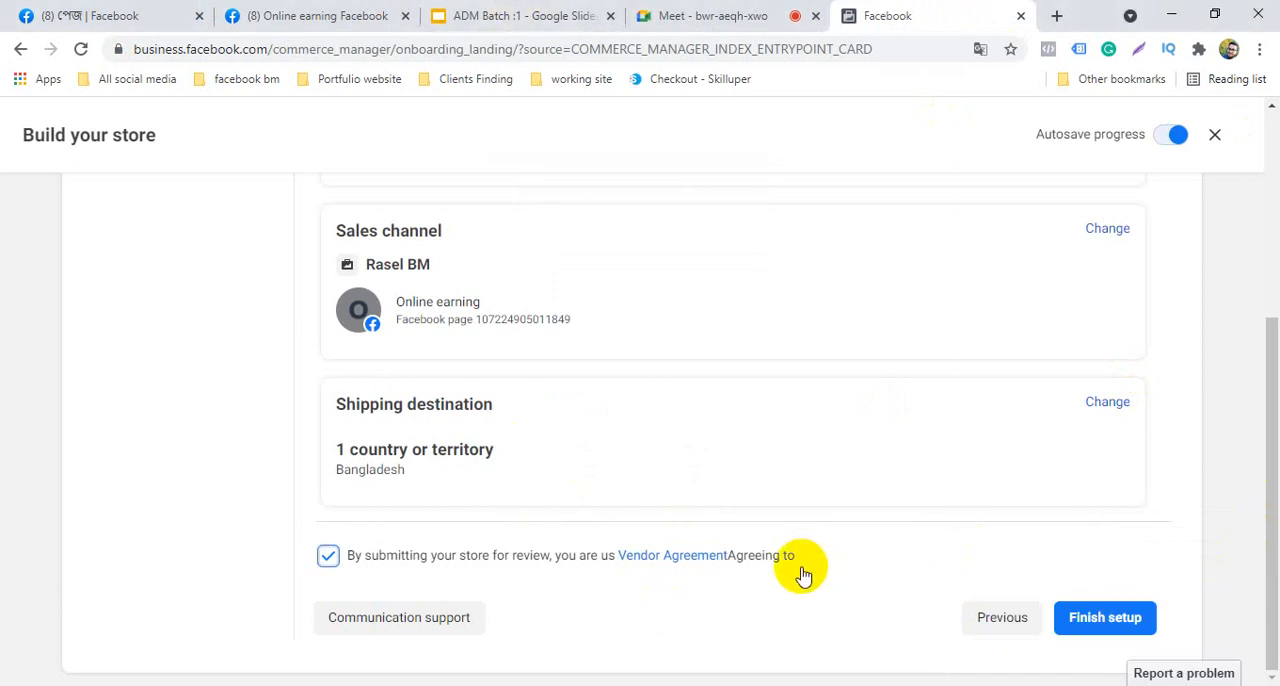
Finish the store setup and dismiss the introductory tips about the business and store selectors in Commerce Manager
{"action": "left_click", "coordinate": [1108, 626]}
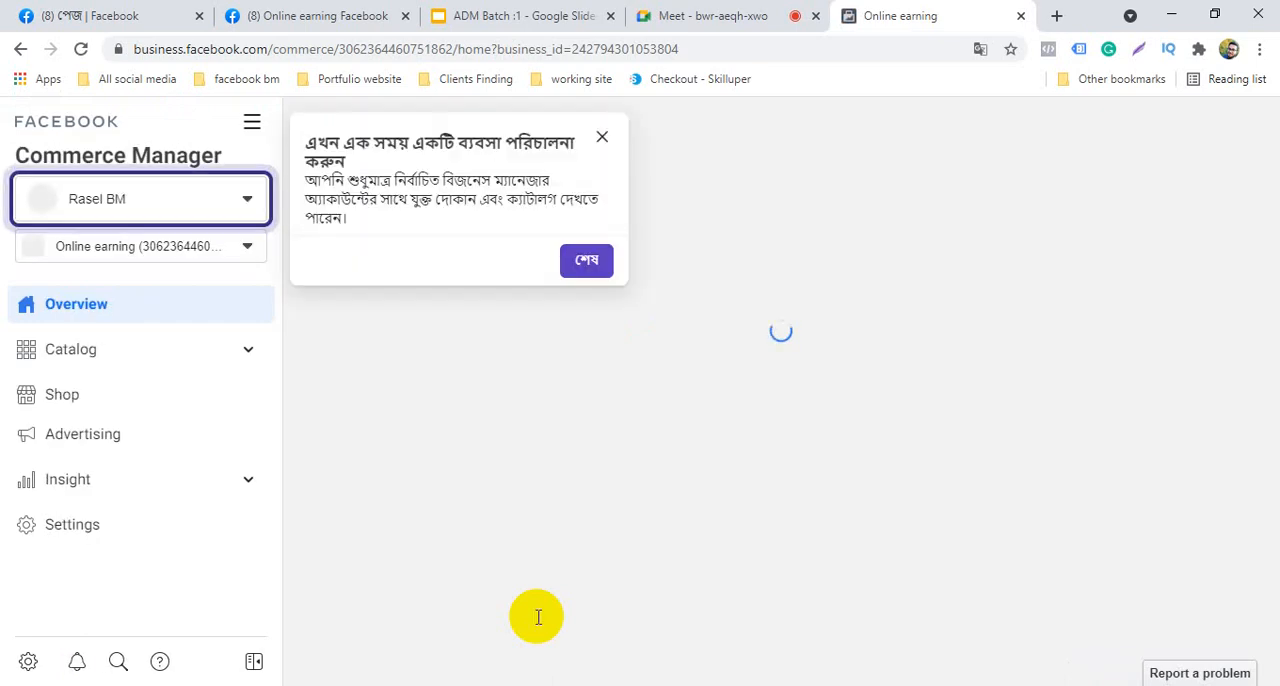
{"action": "scroll", "coordinate": [468, 428], "scroll_direction": "down", "scroll_amount": 2}
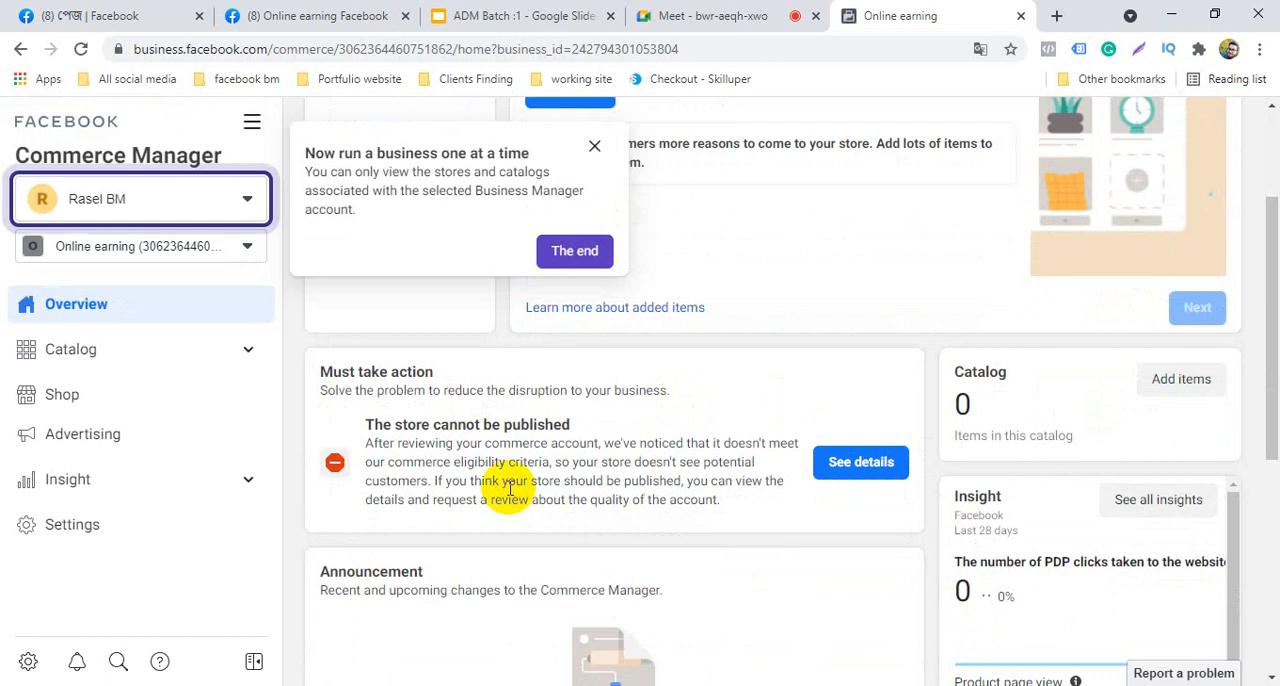
{"action": "scroll", "coordinate": [510, 488], "scroll_direction": "down", "scroll_amount": 4}
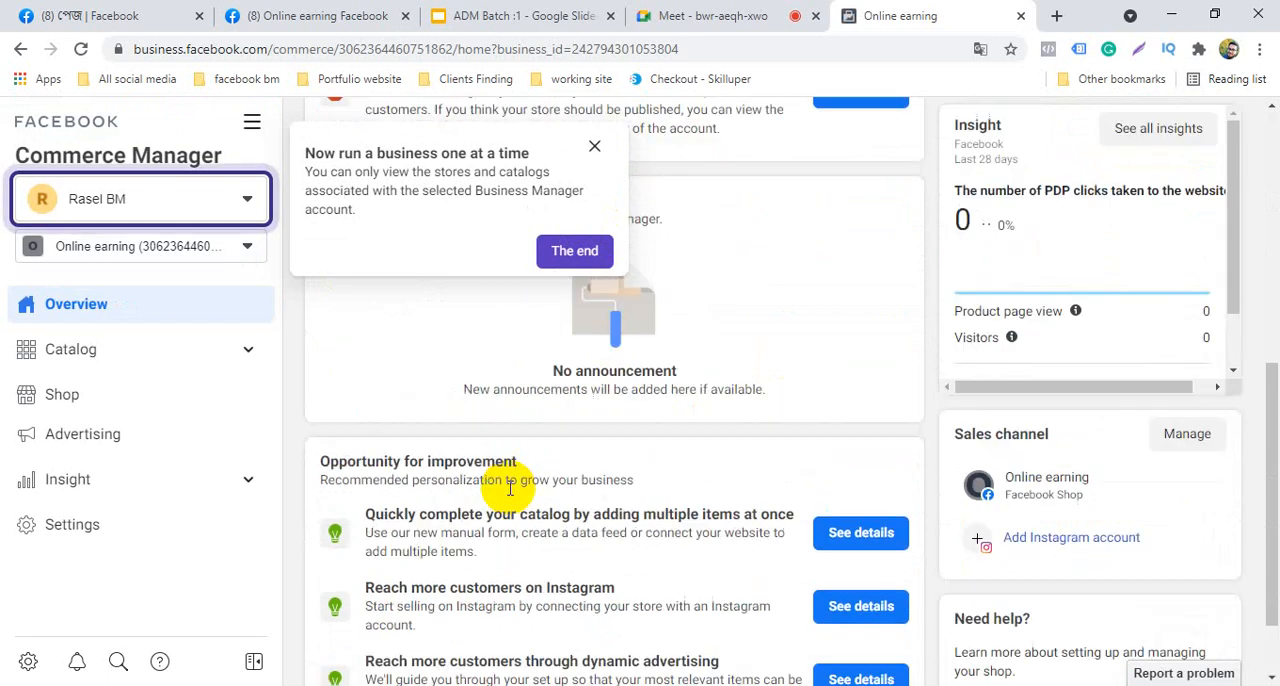
{"action": "scroll", "coordinate": [510, 488], "scroll_direction": "up", "scroll_amount": 5}
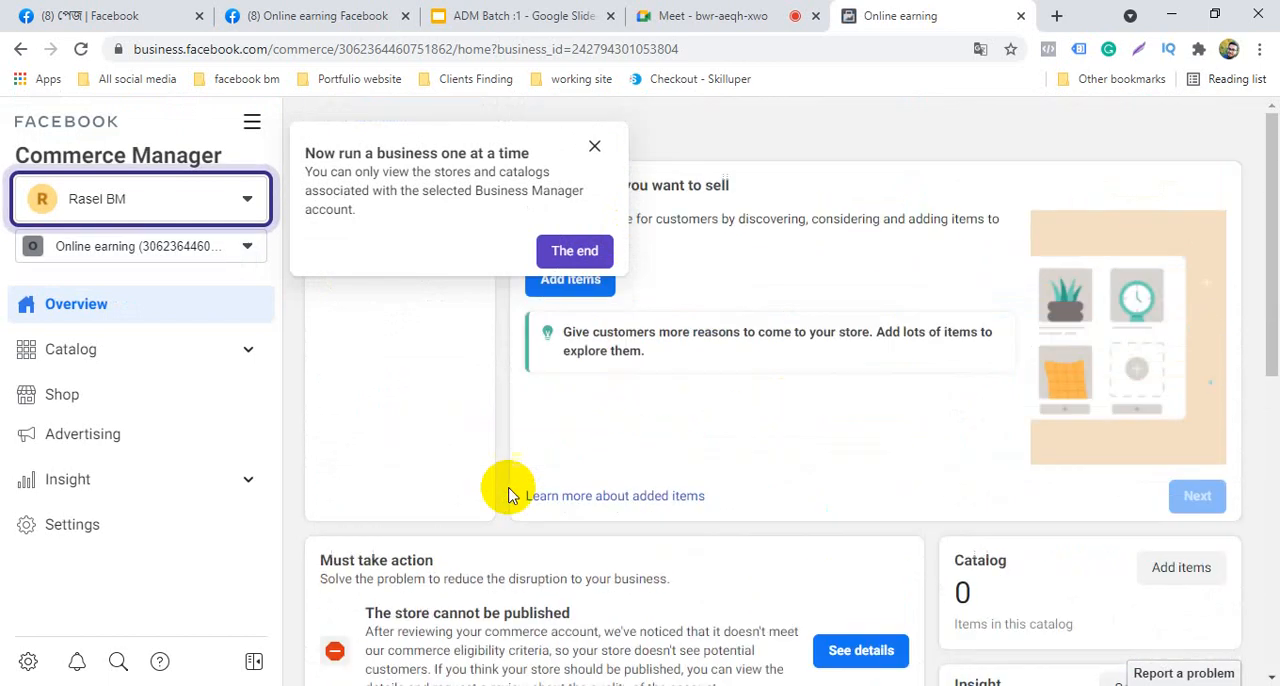
{"action": "left_click", "coordinate": [575, 262]}
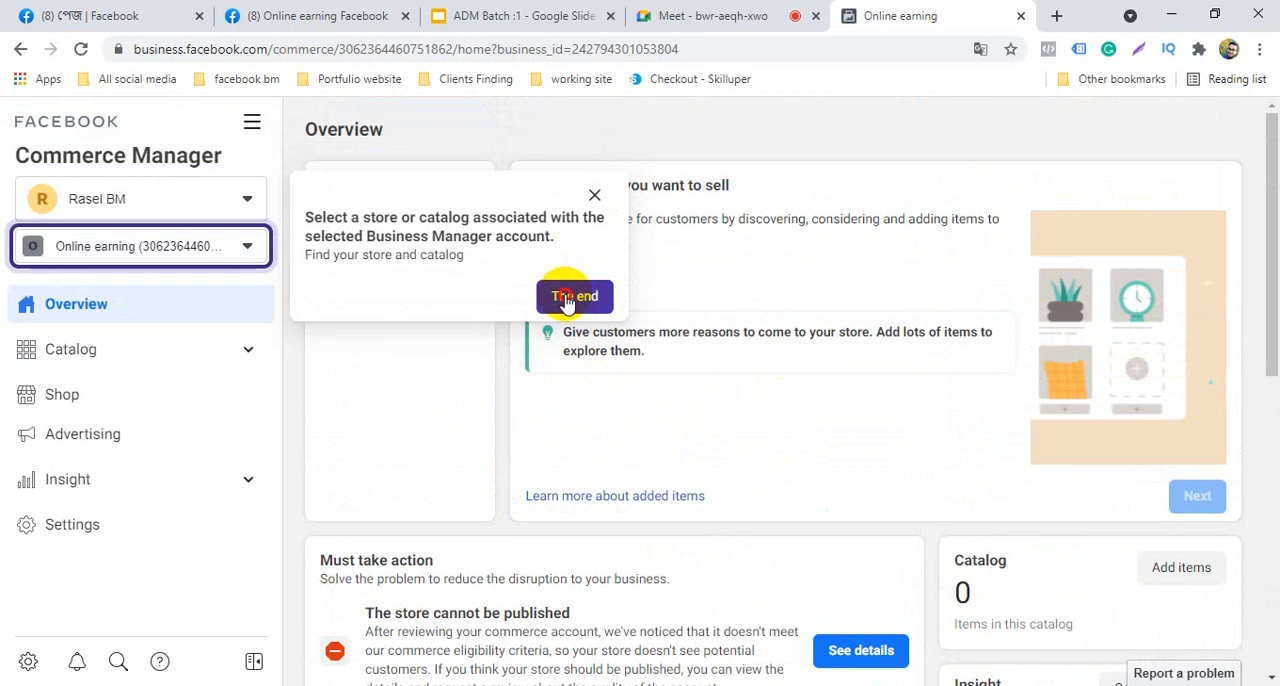
{"action": "left_click", "coordinate": [566, 298]}
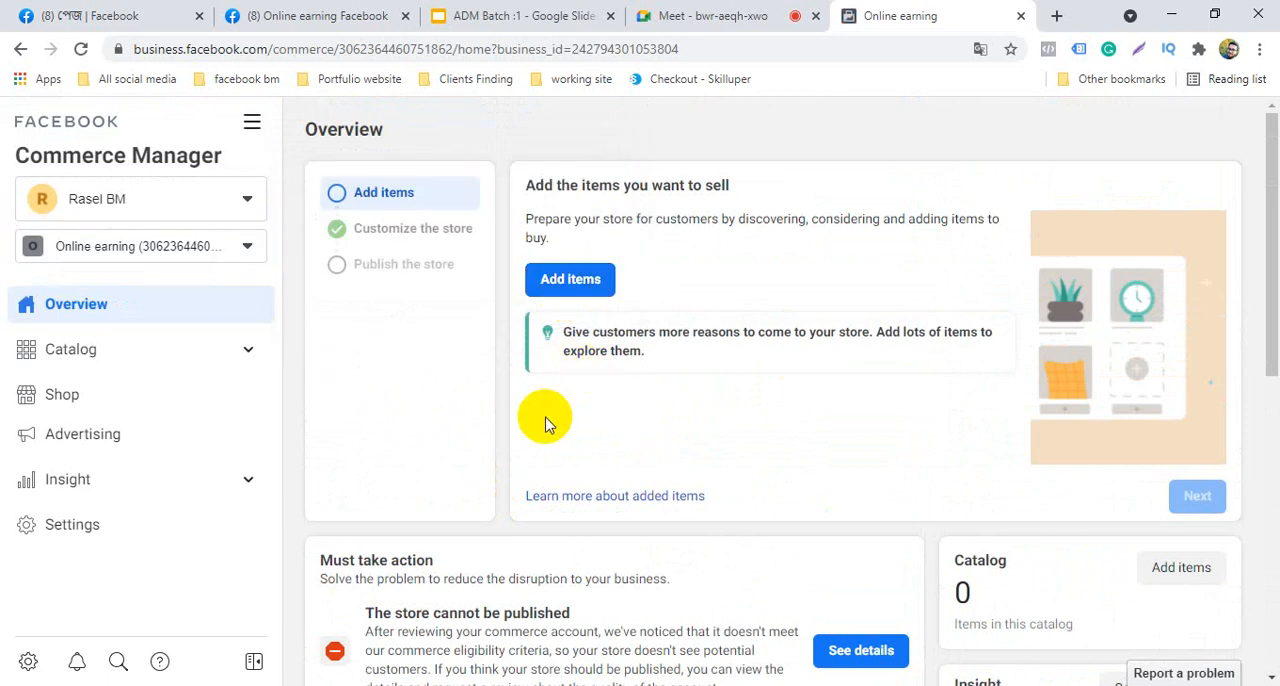
Check the shop overview's required action and choose English as the page's translation language
{"action": "scroll", "coordinate": [545, 423], "scroll_direction": "down", "scroll_amount": 3}
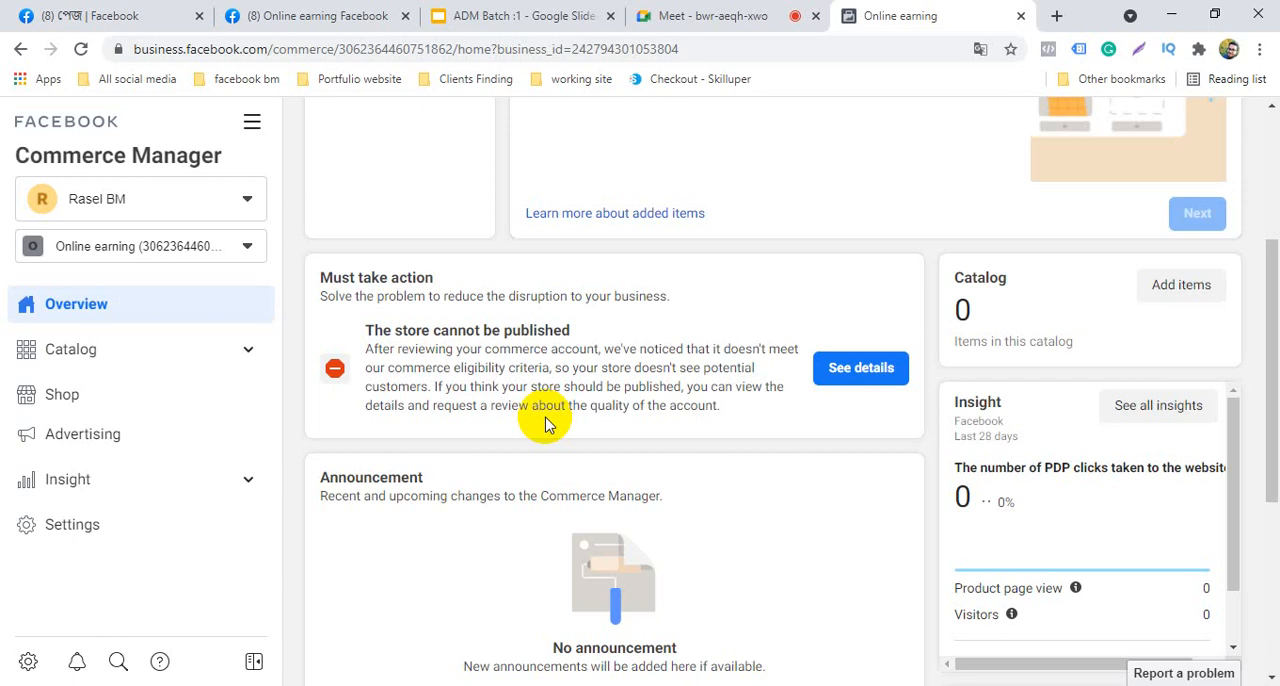
{"action": "scroll", "coordinate": [545, 423], "scroll_direction": "up", "scroll_amount": 3}
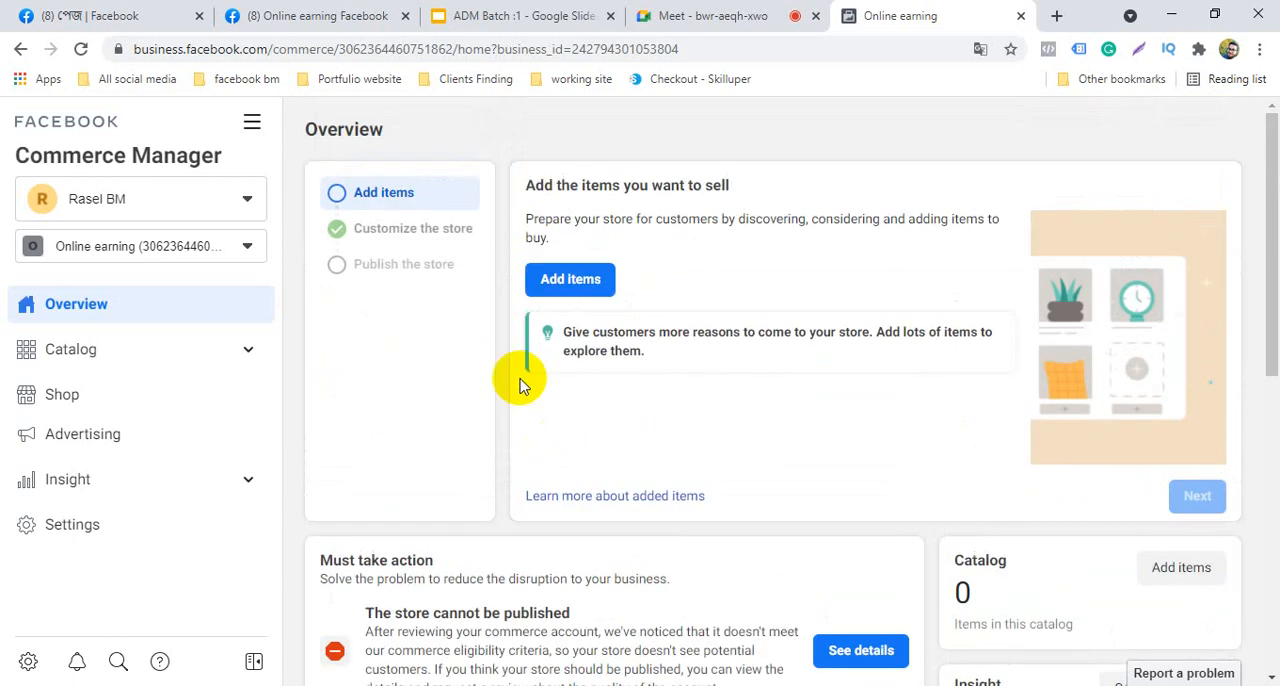
{"action": "left_click", "coordinate": [977, 52]}
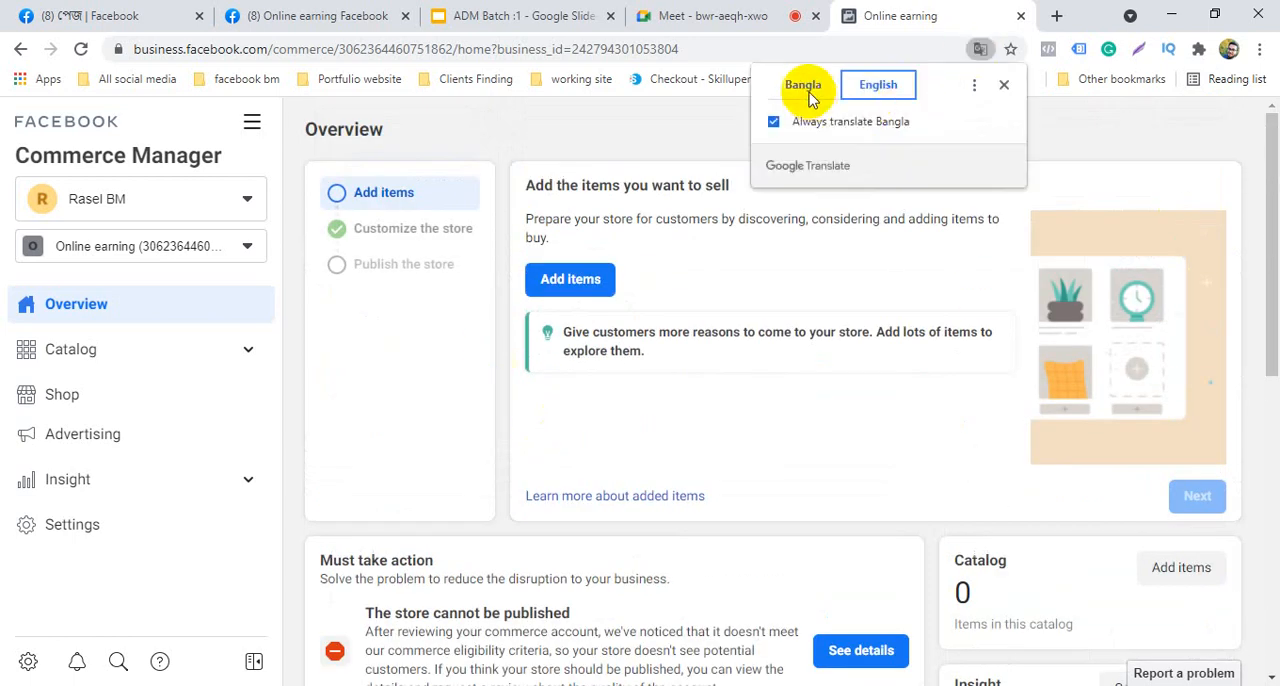
{"action": "left_click", "coordinate": [878, 85]}
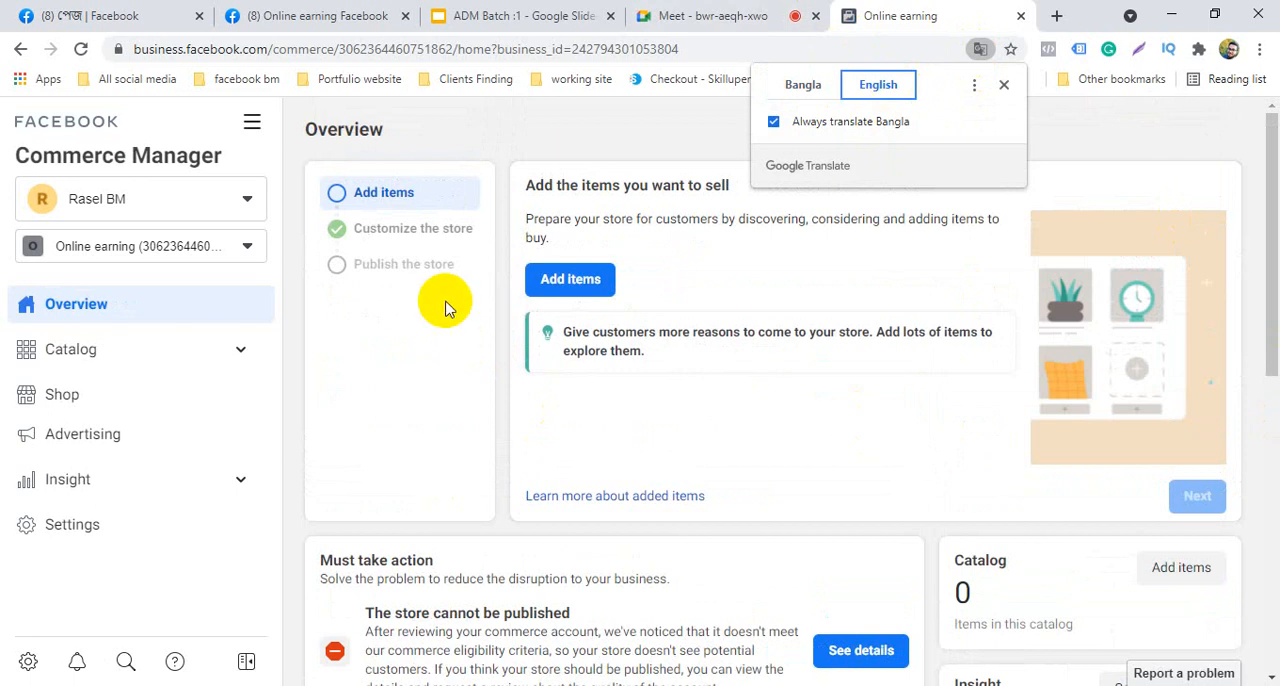
Examine the shop overview's required actions, catalog, sales channel and improvement suggestions, and close the translation popup
{"action": "scroll", "coordinate": [416, 378], "scroll_direction": "down", "scroll_amount": 1}
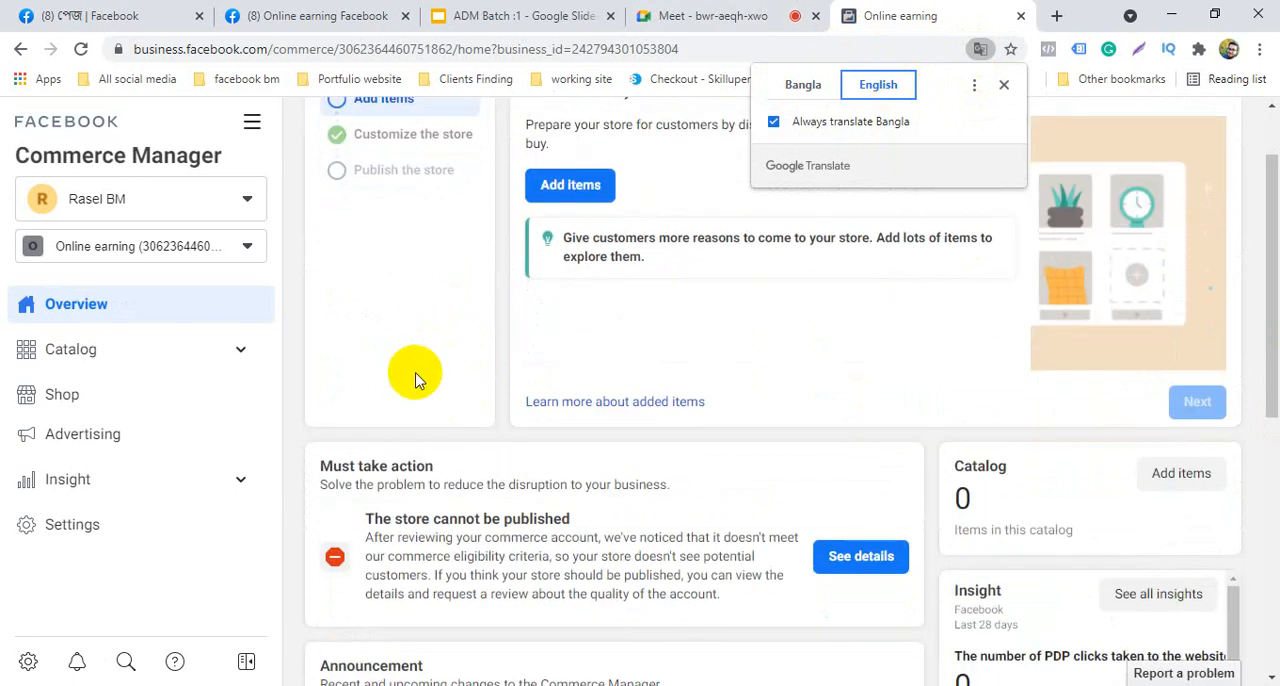
{"action": "scroll", "coordinate": [400, 430], "scroll_direction": "down", "scroll_amount": 2}
{"action": "scroll", "coordinate": [477, 500], "scroll_direction": "down", "scroll_amount": 4}
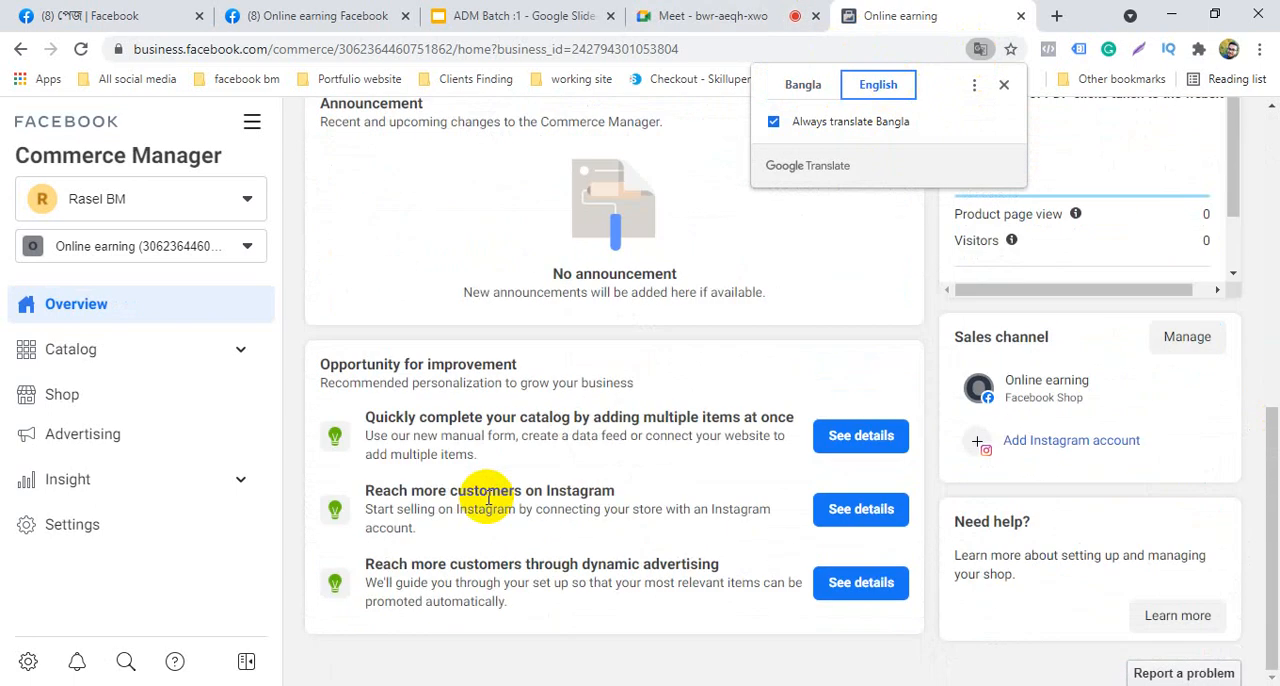
{"action": "scroll", "coordinate": [490, 491], "scroll_direction": "up", "scroll_amount": 7}
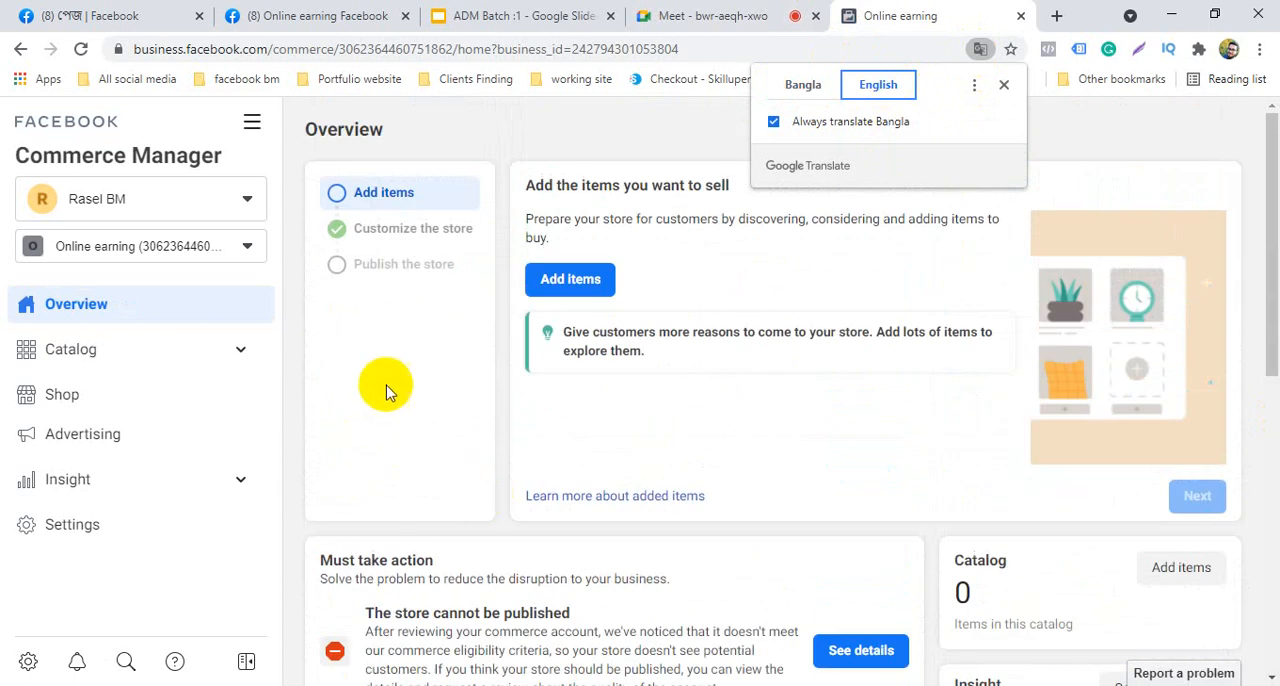
{"action": "scroll", "coordinate": [390, 385], "scroll_direction": "down", "scroll_amount": 1}
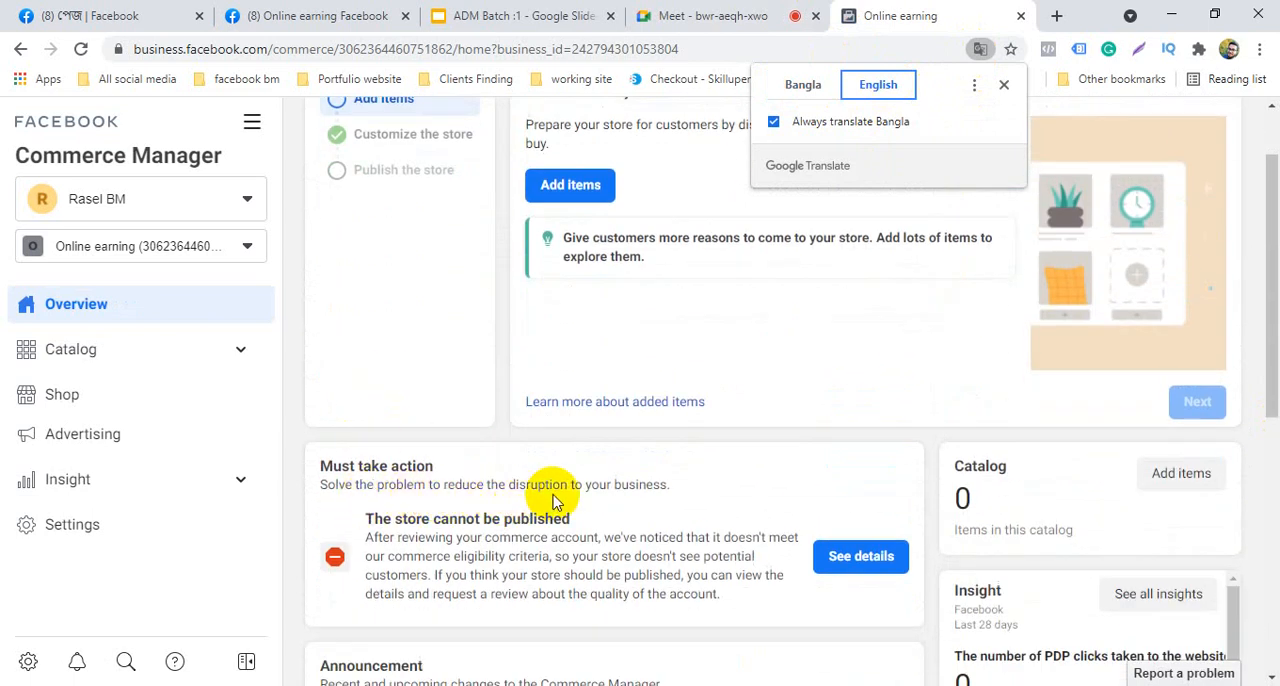
{"action": "scroll", "coordinate": [486, 474], "scroll_direction": "up", "scroll_amount": 1}
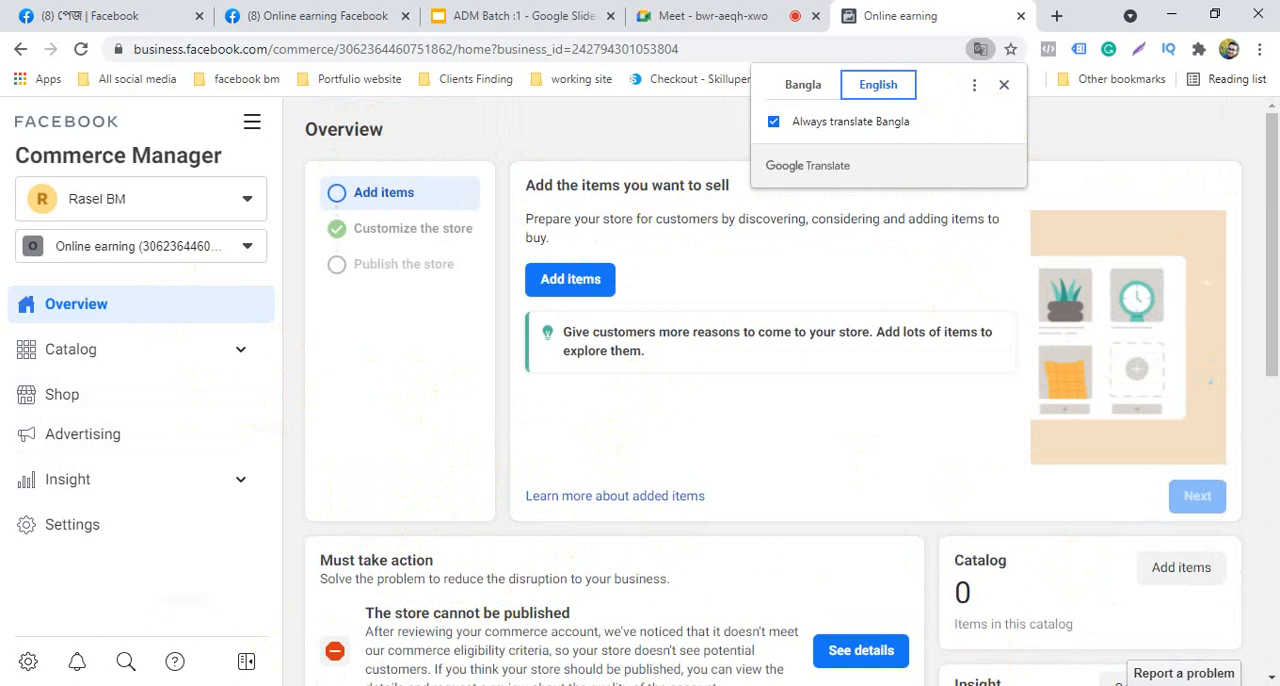
{"action": "left_click", "coordinate": [1004, 85]}
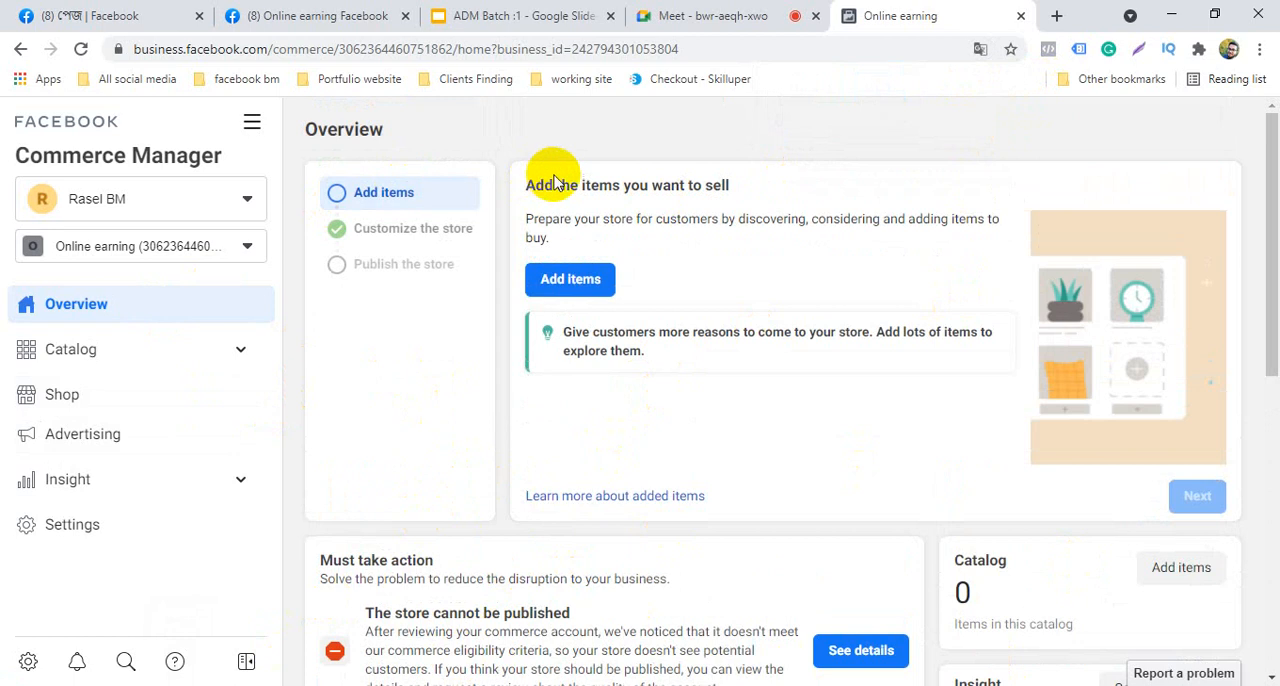
Look through the Online earning Facebook page down to its page transparency section, and return to the Commerce Manager overview
{"action": "left_click", "coordinate": [60, 14]}
{"action": "left_click", "coordinate": [288, 12]}
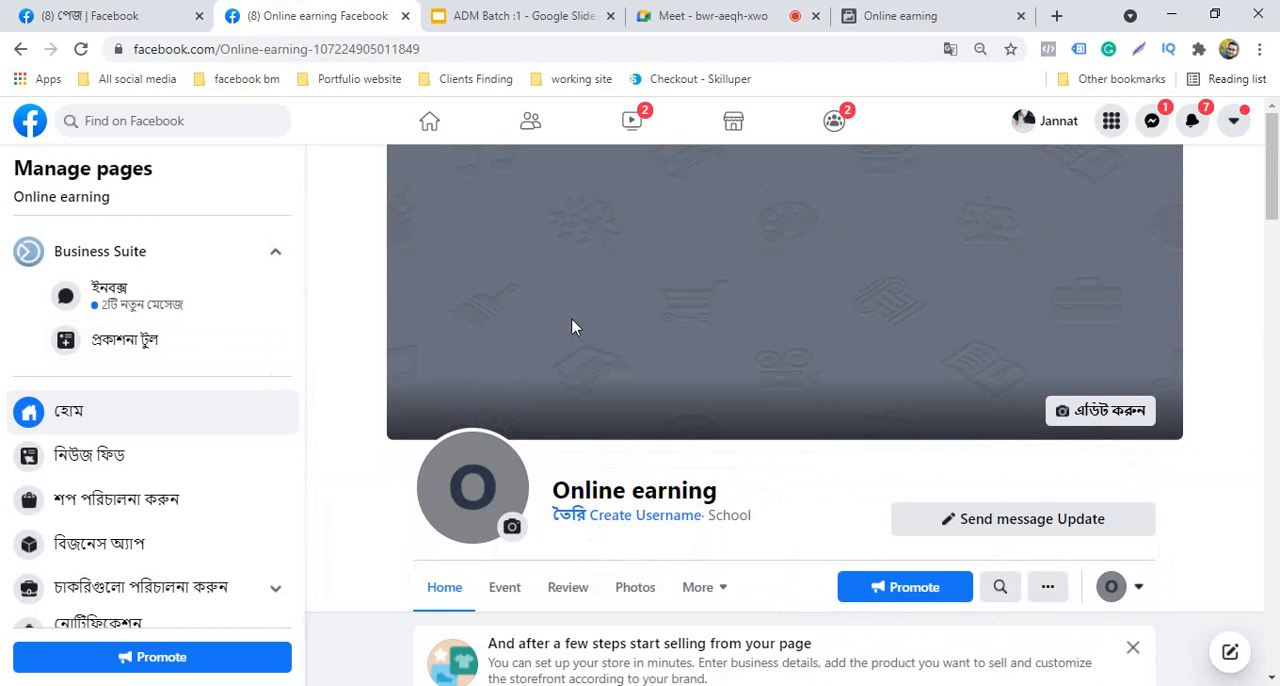
{"action": "scroll", "coordinate": [563, 492], "scroll_direction": "down", "scroll_amount": 3}
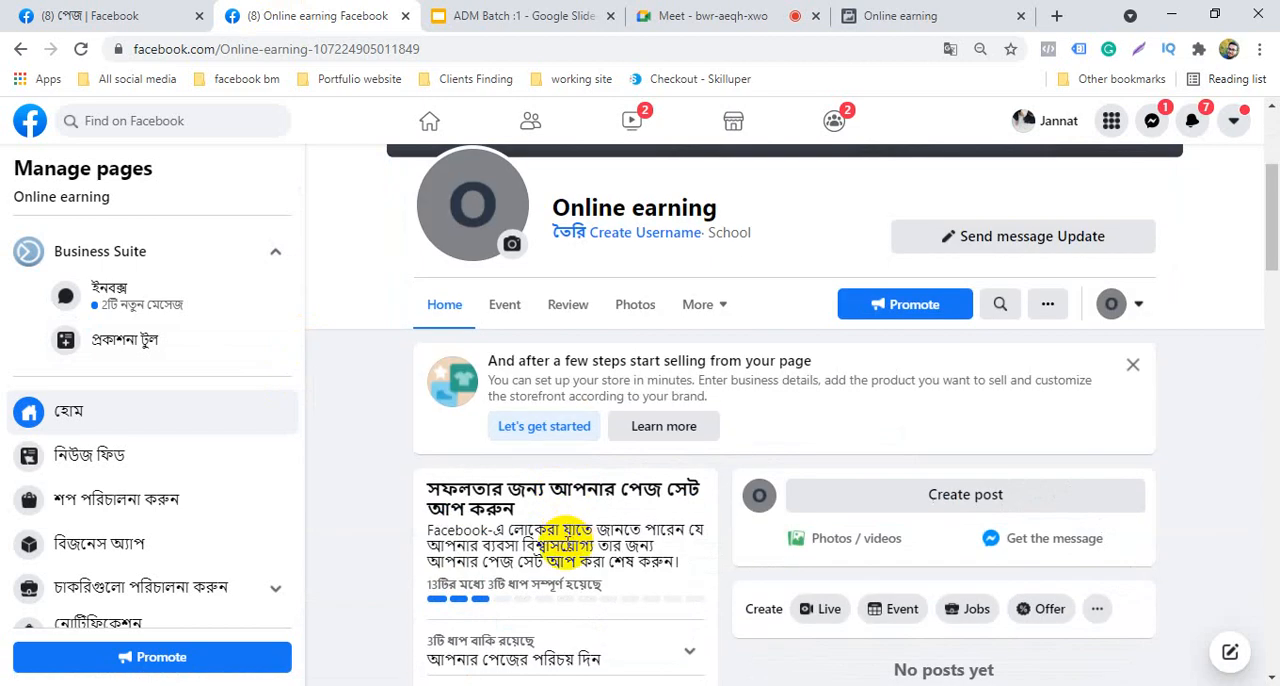
{"action": "scroll", "coordinate": [425, 548], "scroll_direction": "down", "scroll_amount": 4}
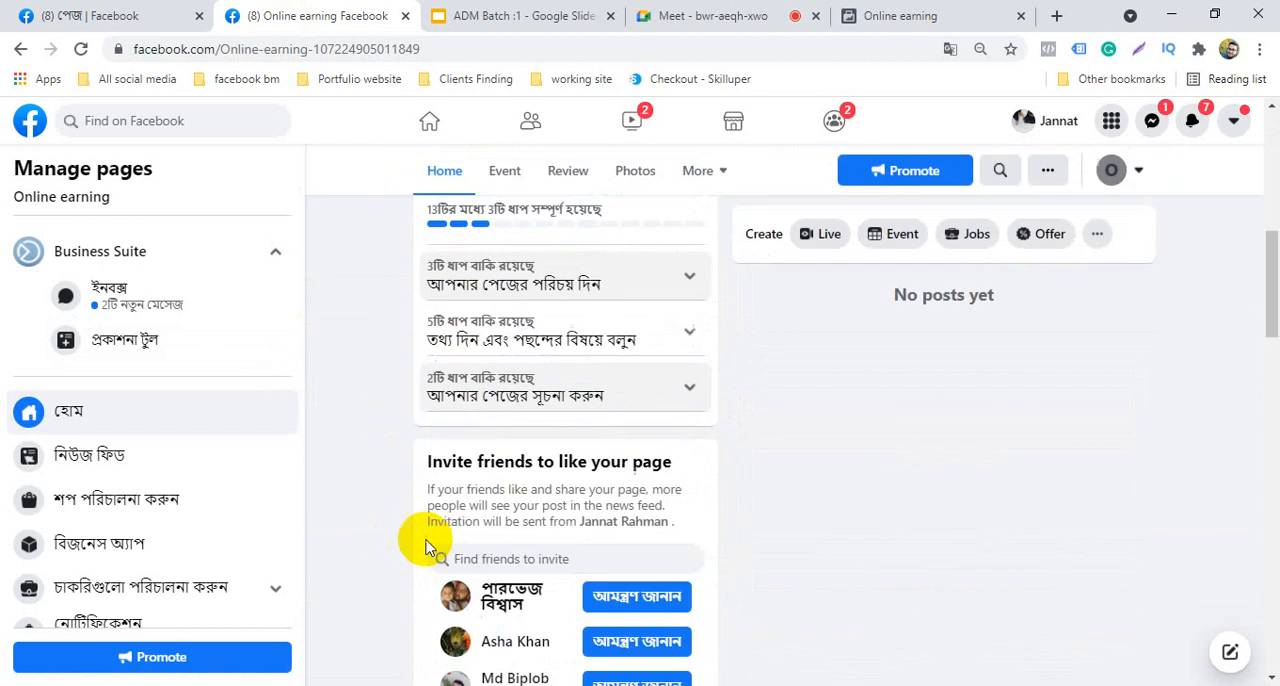
{"action": "scroll", "coordinate": [425, 548], "scroll_direction": "down", "scroll_amount": 15}
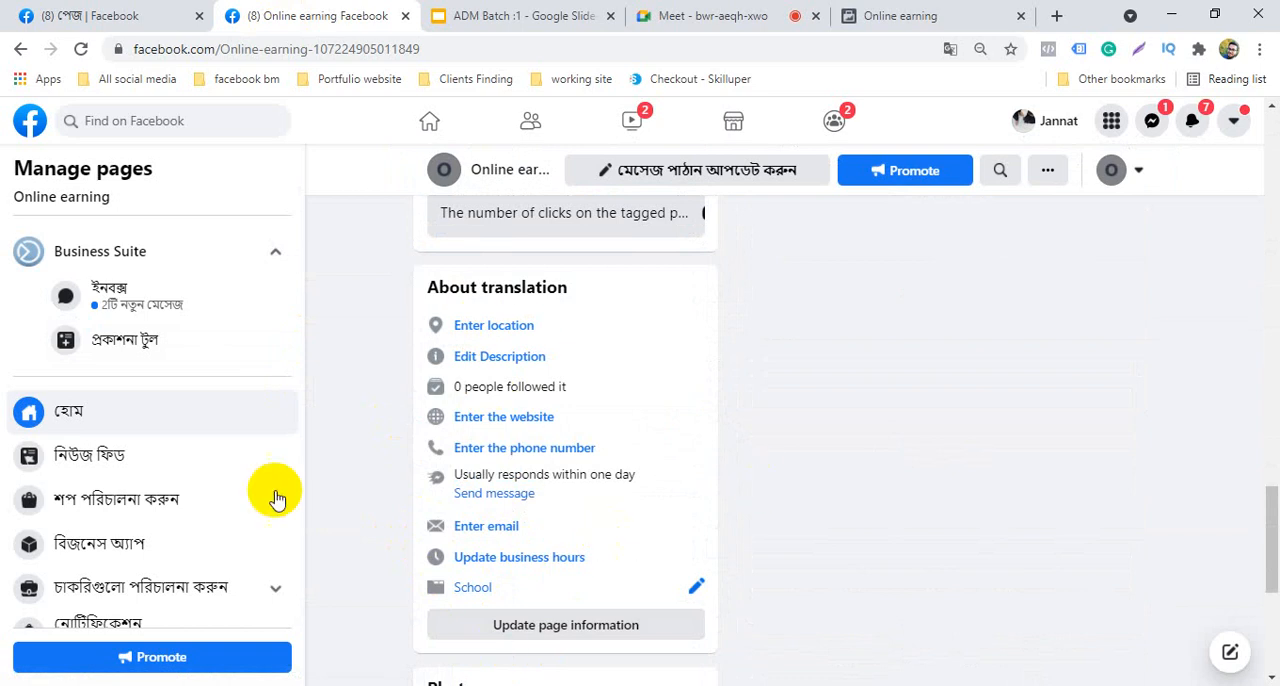
{"action": "scroll", "coordinate": [480, 550], "scroll_direction": "up", "scroll_amount": 15}
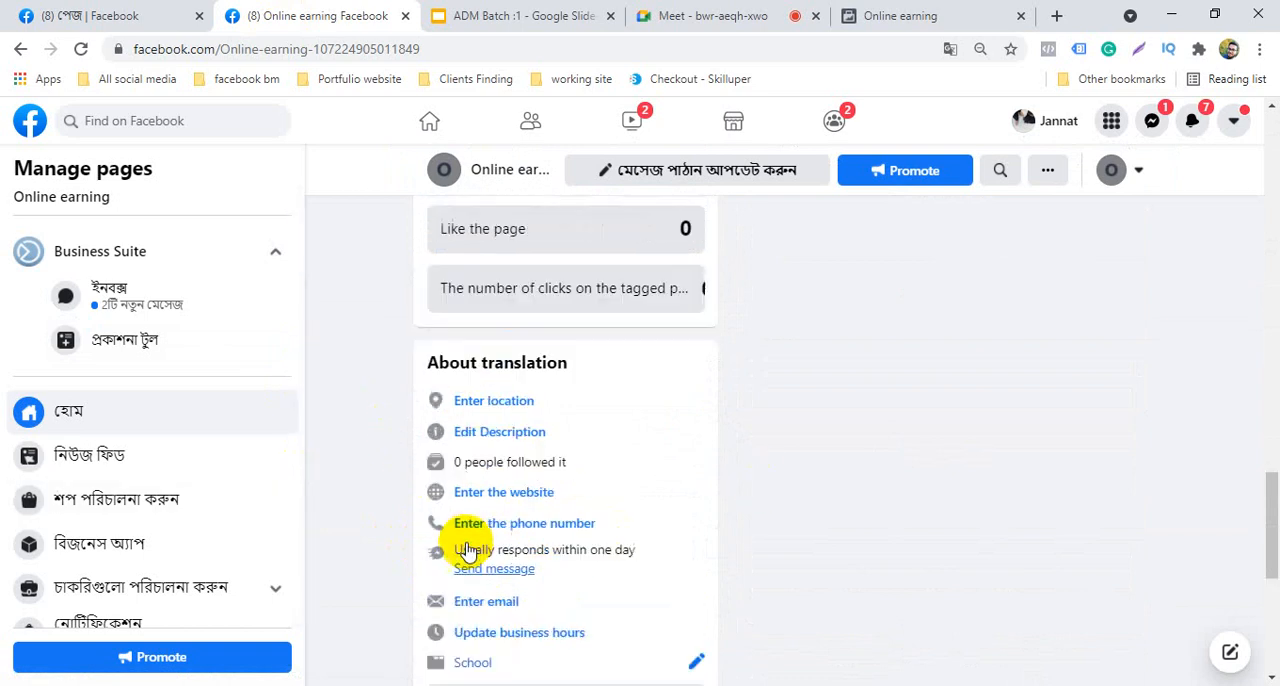
{"action": "scroll", "coordinate": [480, 550], "scroll_direction": "up", "scroll_amount": 2}
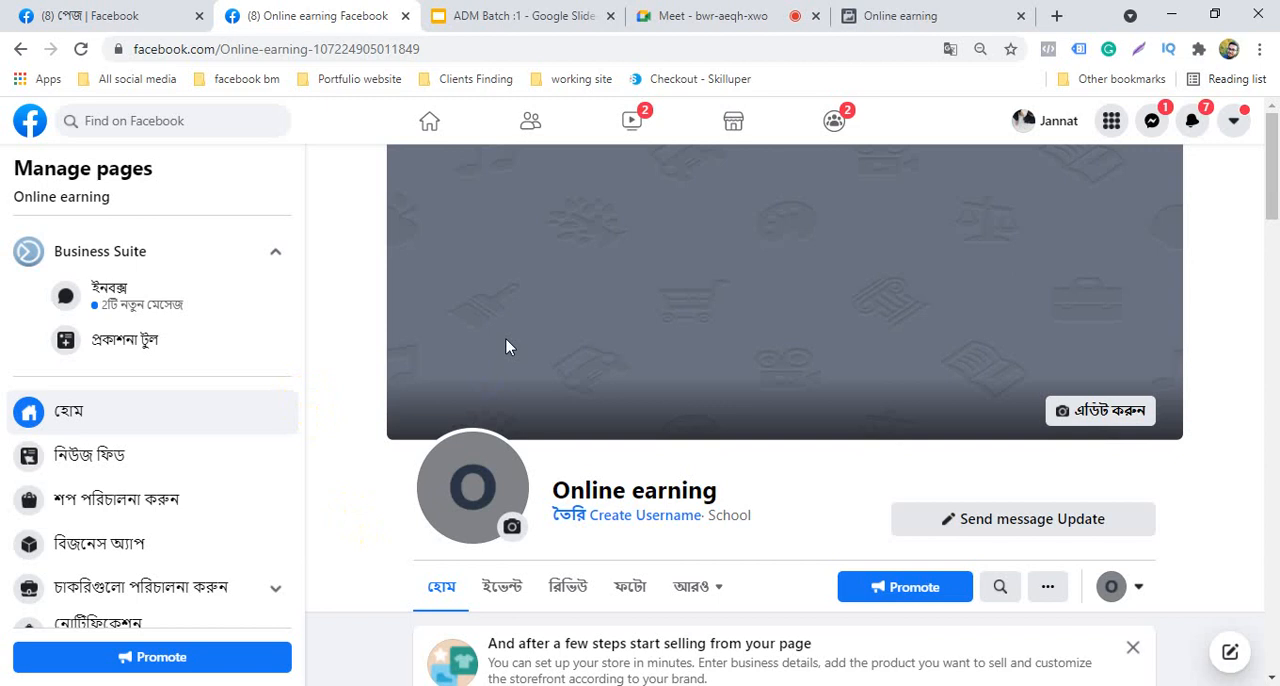
{"action": "scroll", "coordinate": [506, 346], "scroll_direction": "down", "scroll_amount": 15}
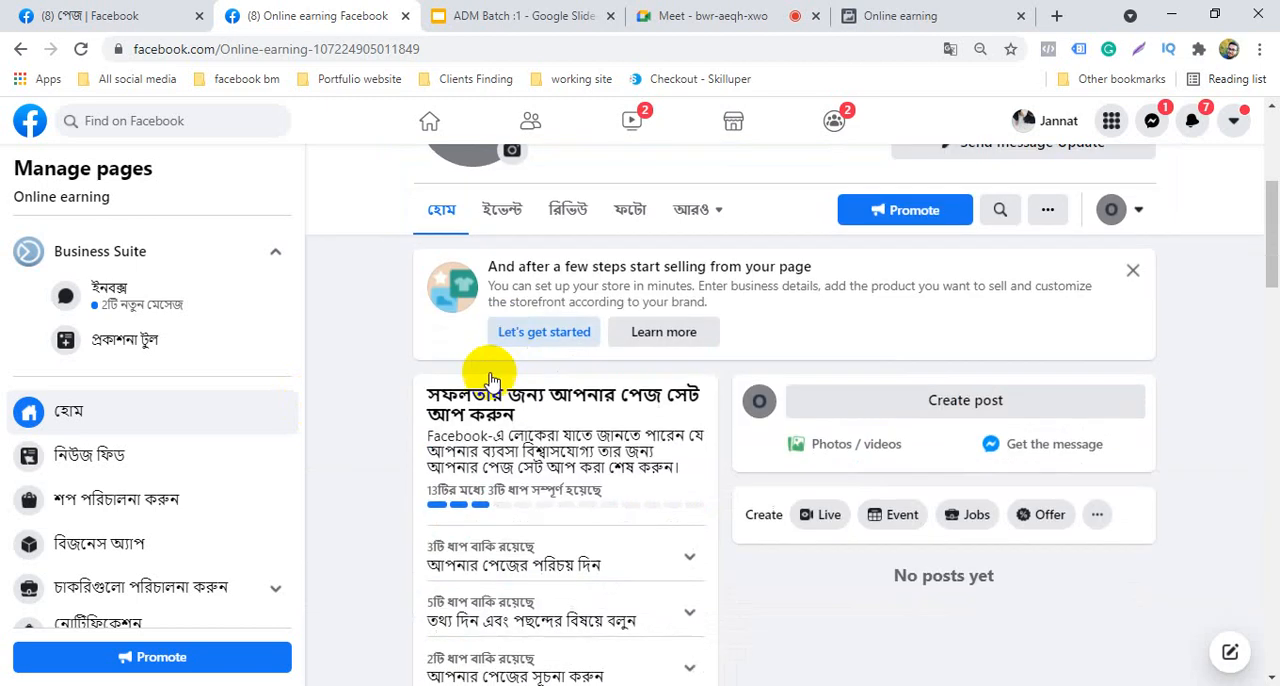
{"action": "scroll", "coordinate": [490, 522], "scroll_direction": "down", "scroll_amount": 5}
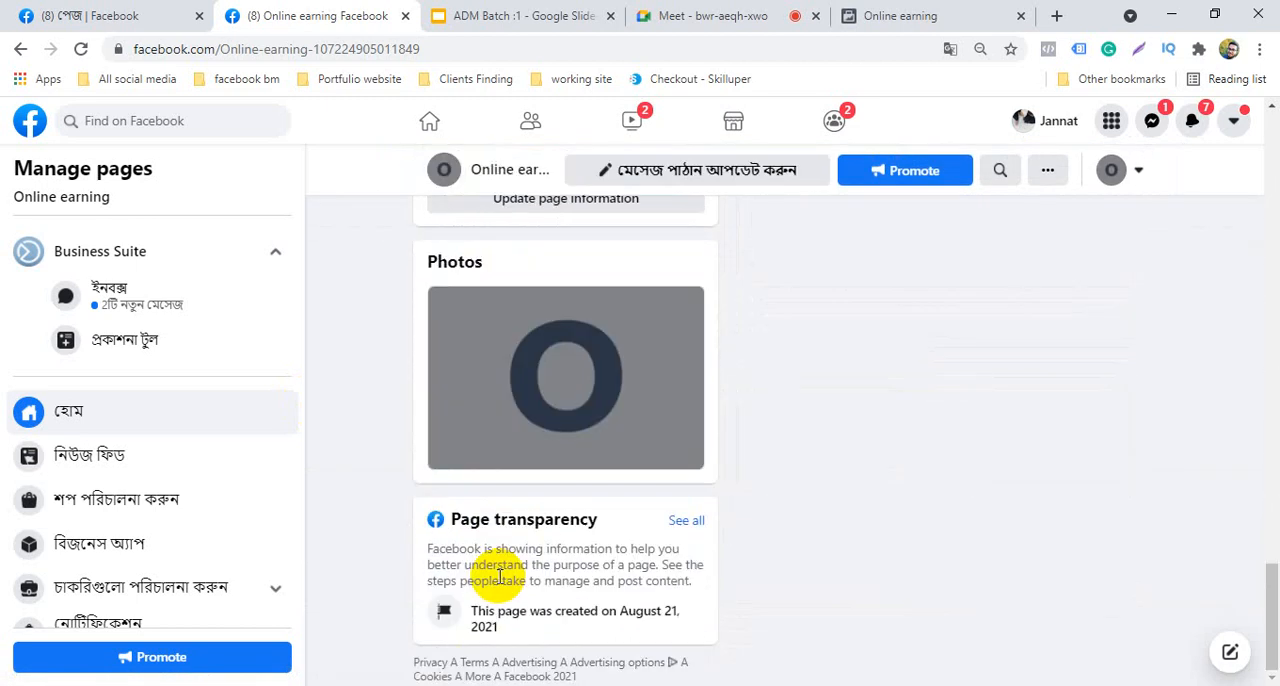
{"action": "scroll", "coordinate": [500, 570], "scroll_direction": "up", "scroll_amount": 20}
{"action": "scroll", "coordinate": [500, 570], "scroll_direction": "up", "scroll_amount": 5}
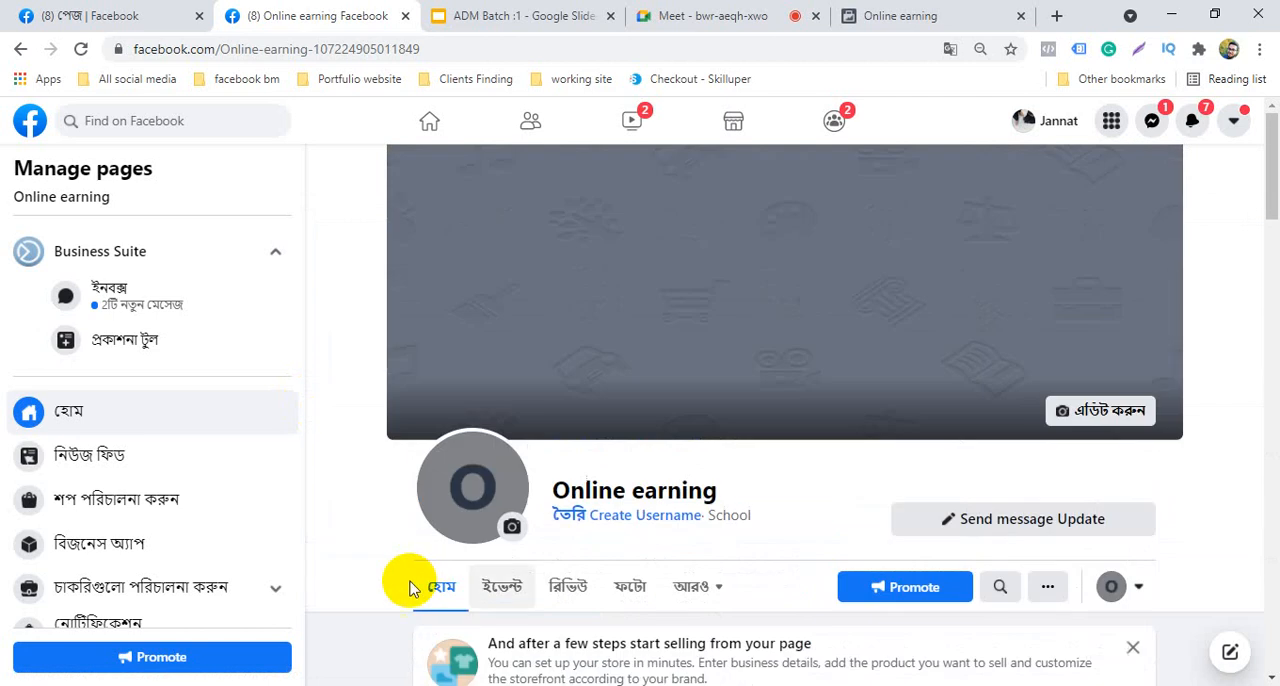
{"action": "left_click", "coordinate": [894, 12]}
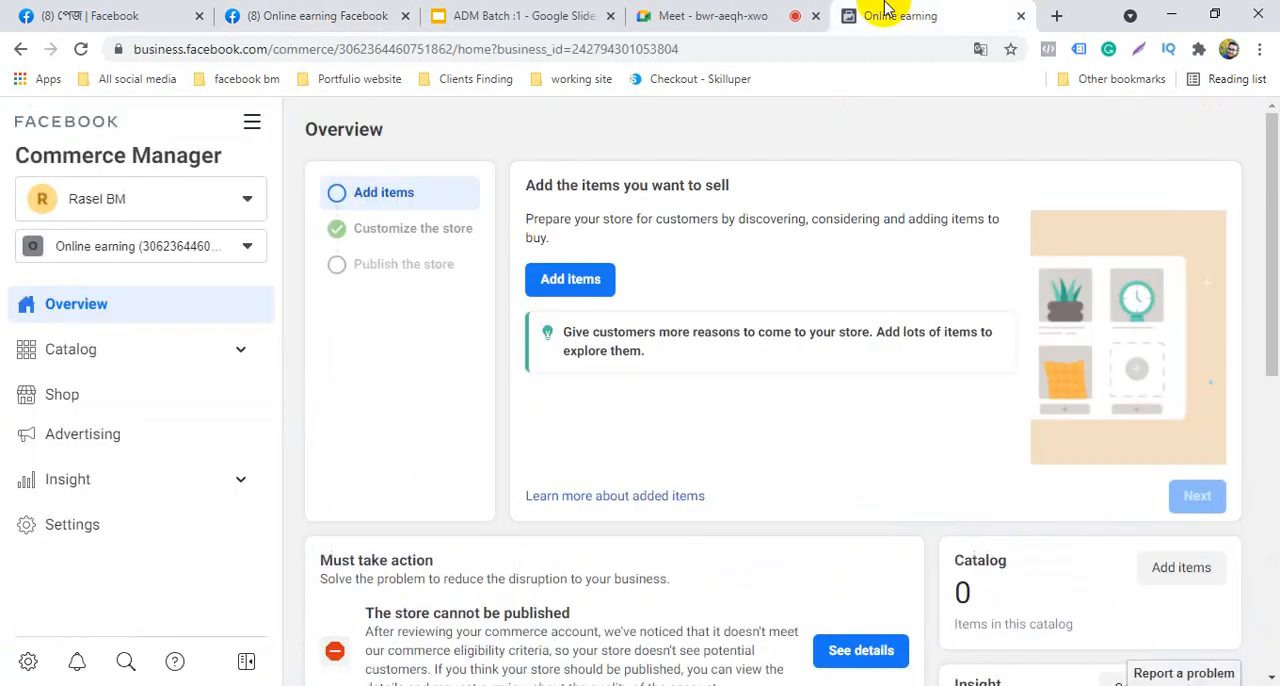
Start adding catalog items with the Manual option and go through the introductory tour of the multiple-item form
{"action": "left_click", "coordinate": [570, 280]}
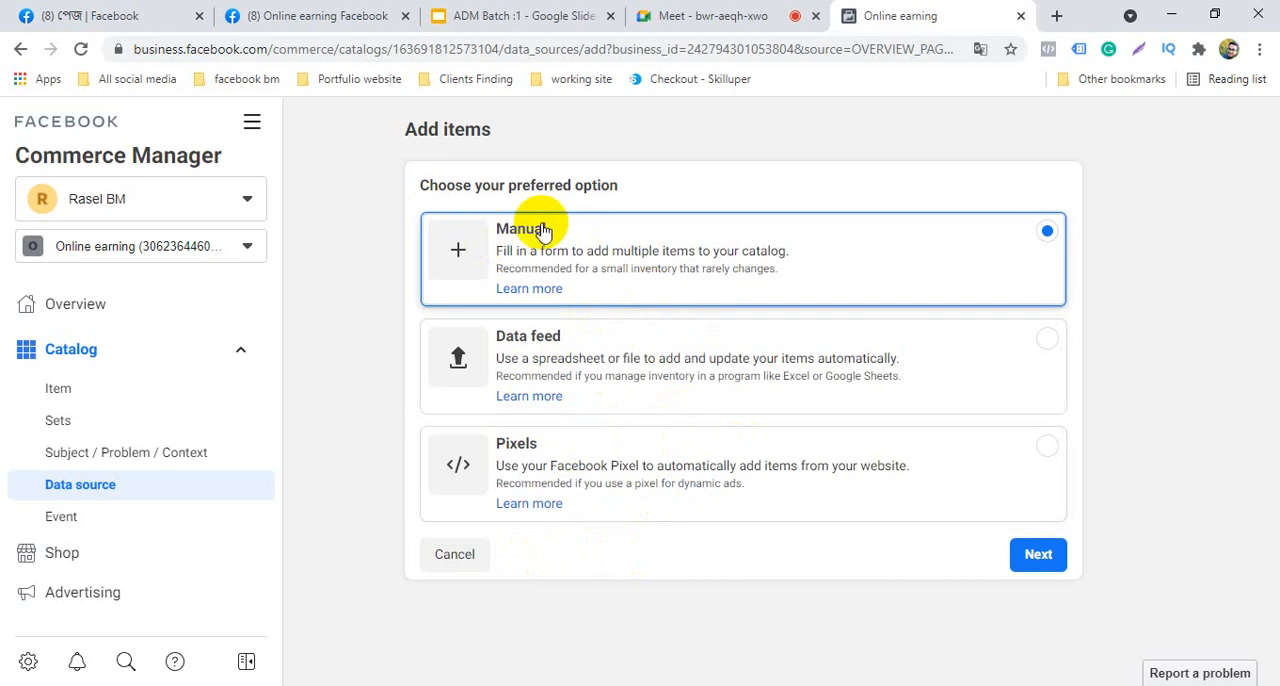
{"action": "left_click", "coordinate": [1044, 562]}
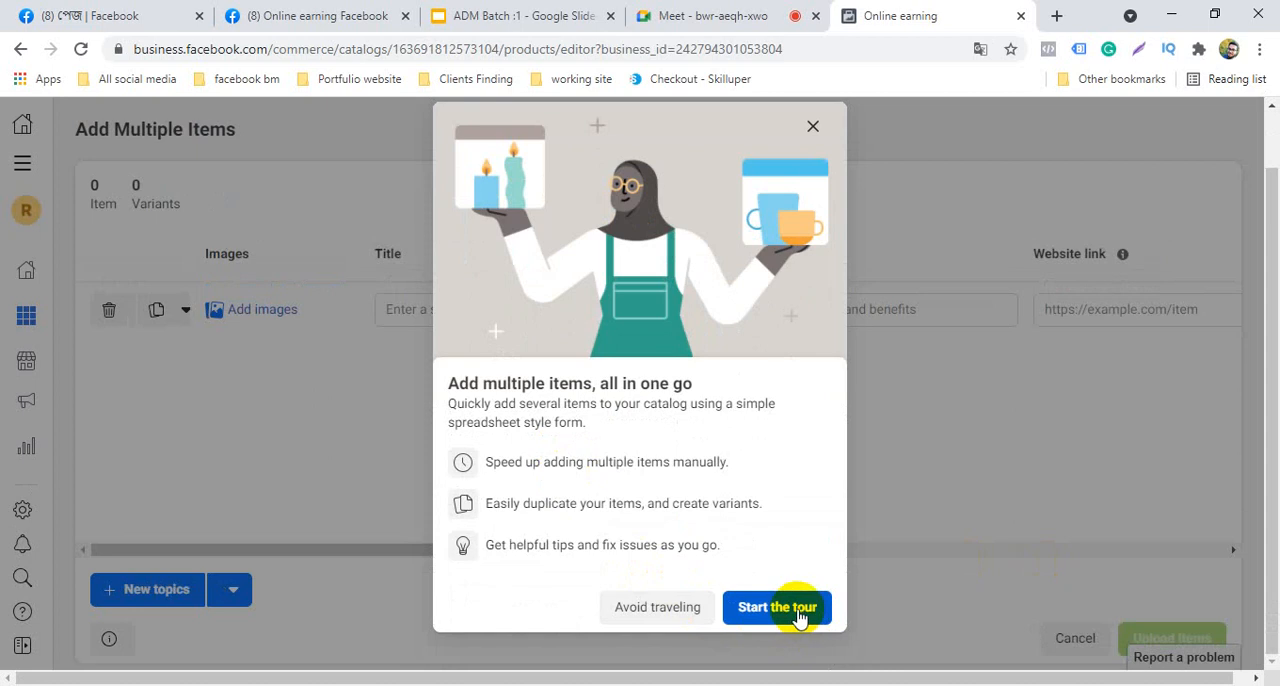
{"action": "left_click", "coordinate": [793, 615]}
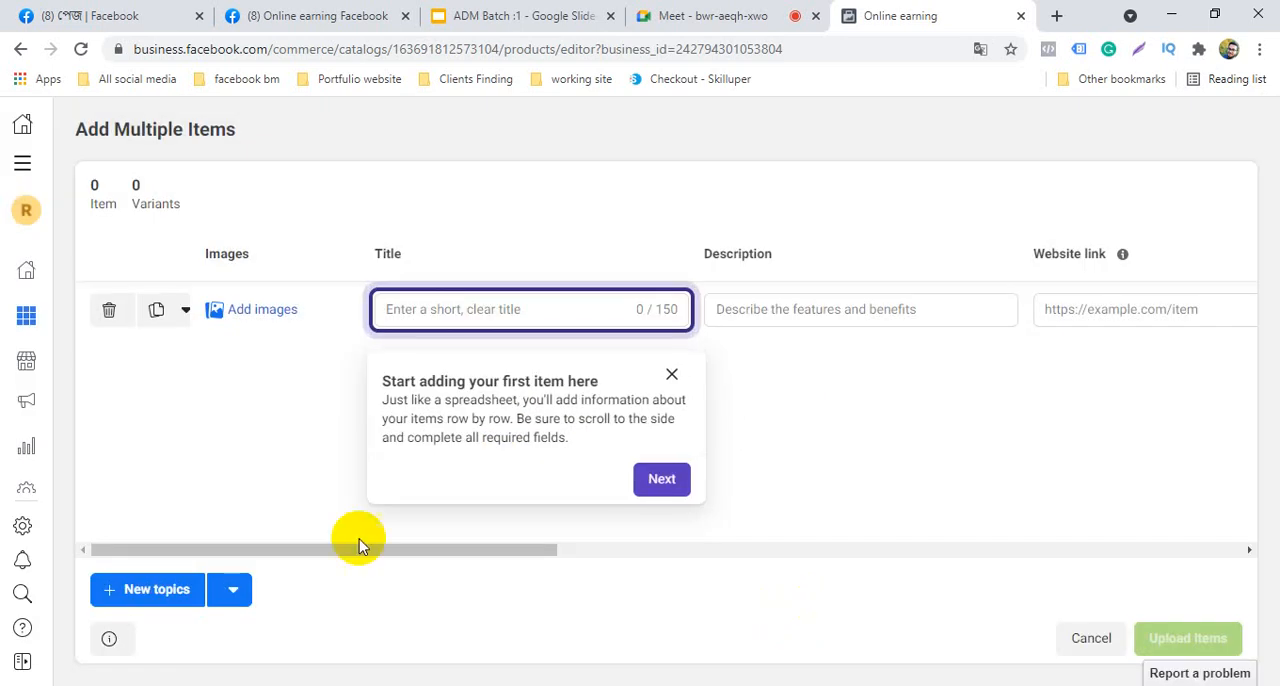
{"action": "left_click", "coordinate": [662, 480]}
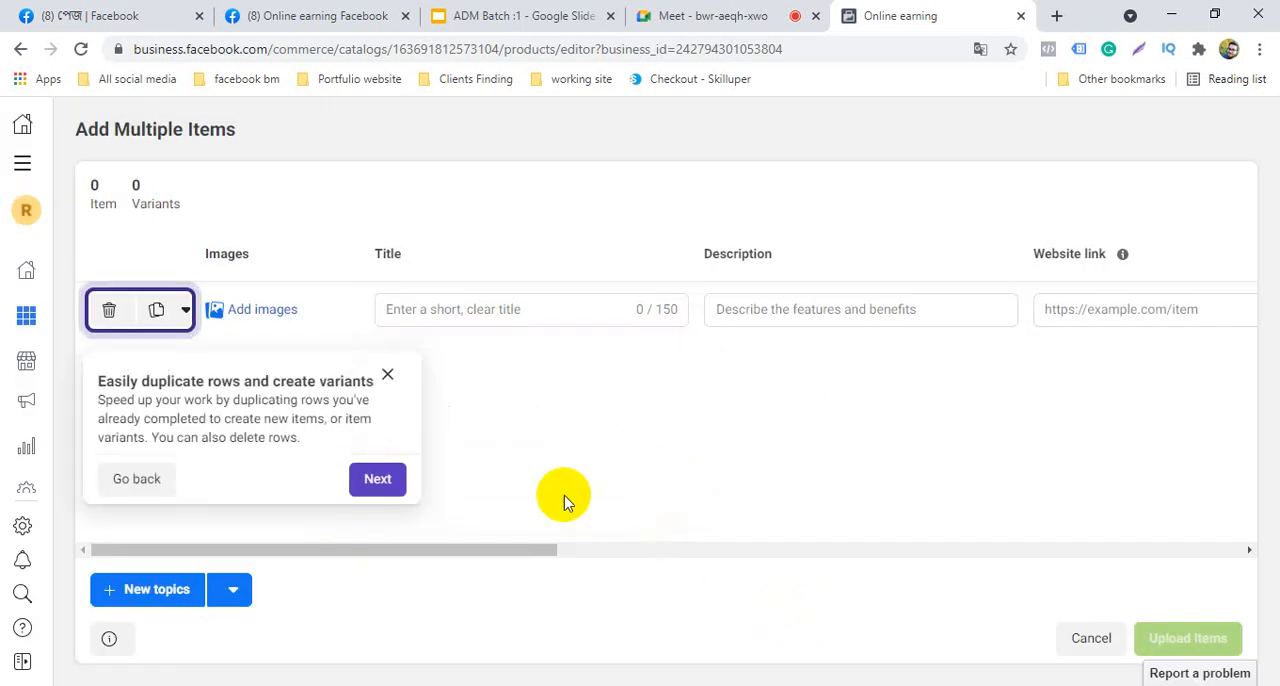
{"action": "left_click", "coordinate": [386, 482]}
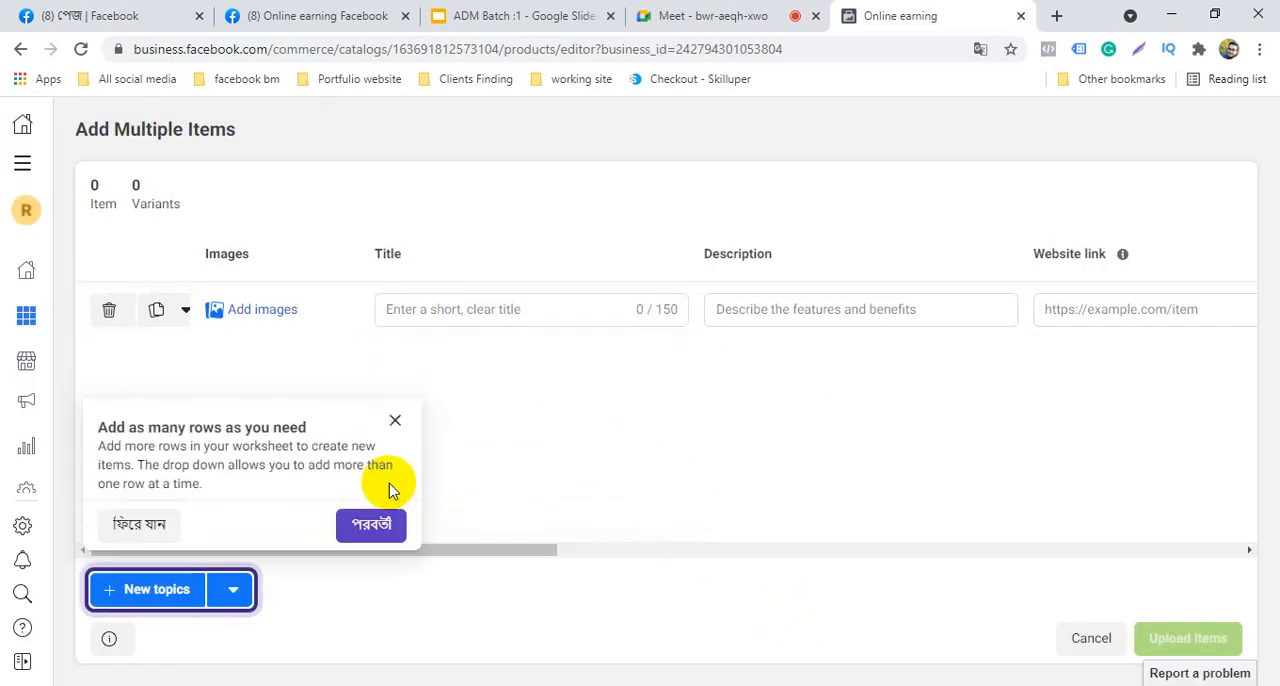
{"action": "left_click", "coordinate": [366, 530]}
{"action": "left_click", "coordinate": [1180, 575]}
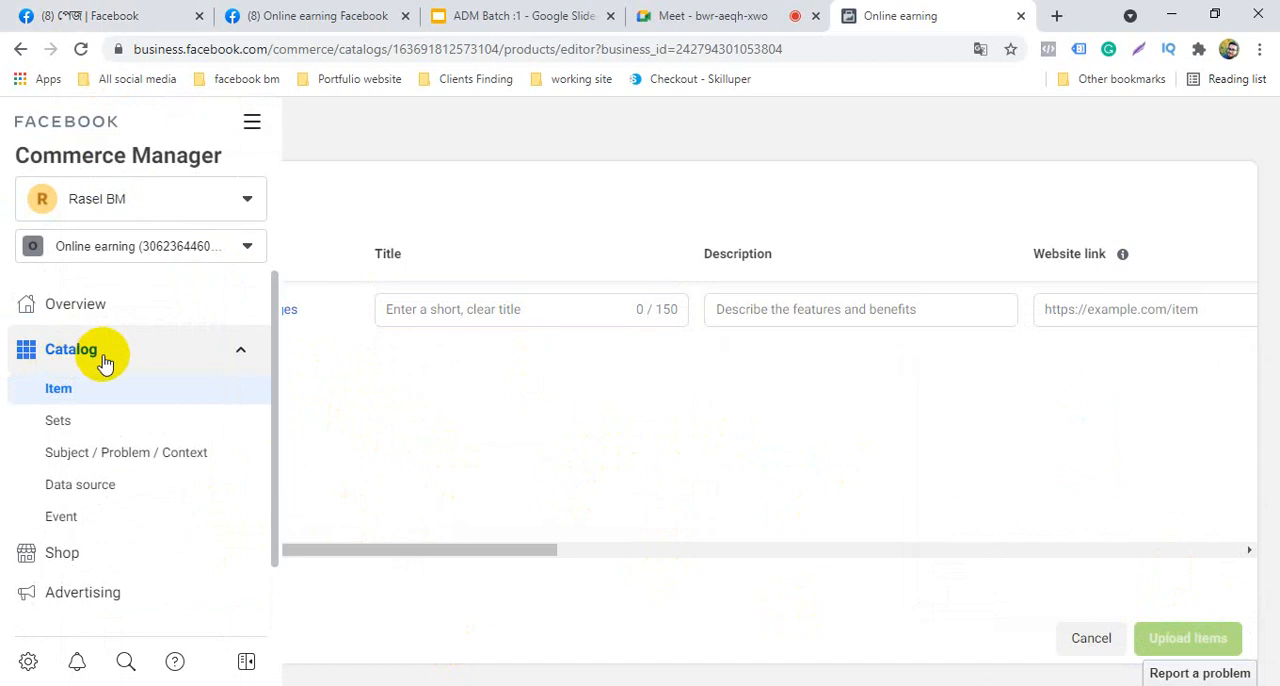
{"action": "scroll", "coordinate": [140, 400], "scroll_direction": "down", "scroll_amount": 2}
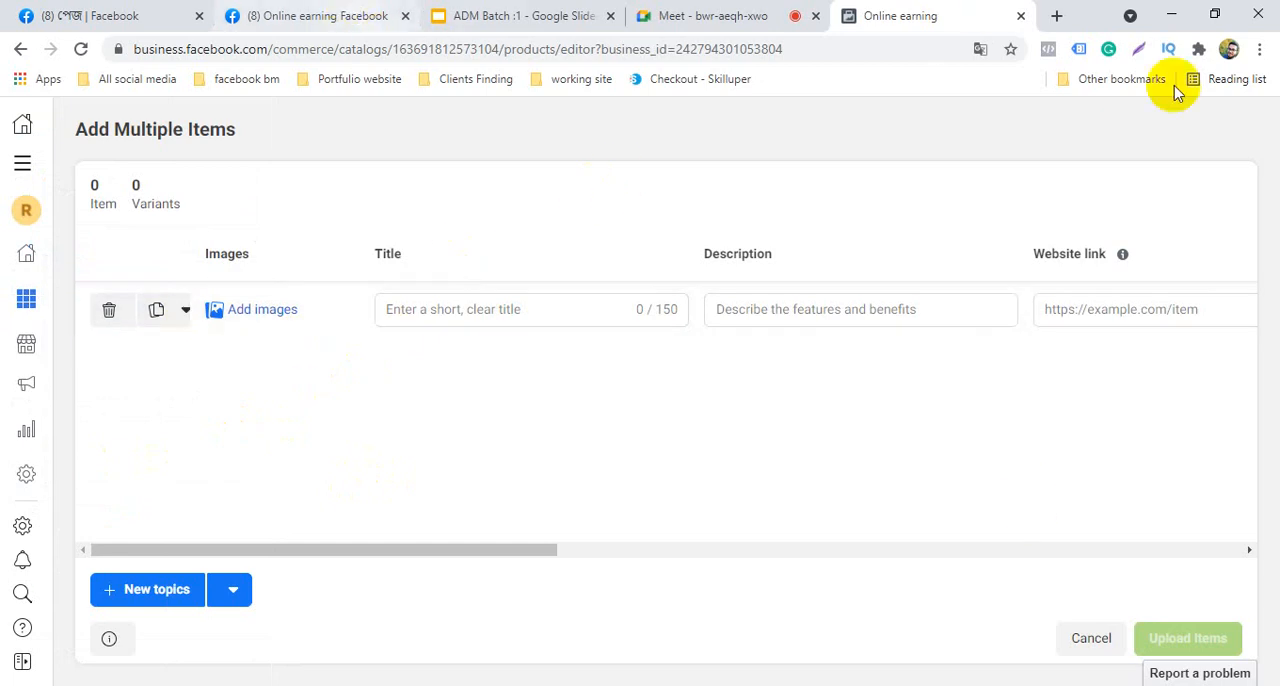
Search the web for "daraz bd" in a new browser tab and open the Daraz.com.bd online shopping site
{"action": "left_click", "coordinate": [1060, 17]}
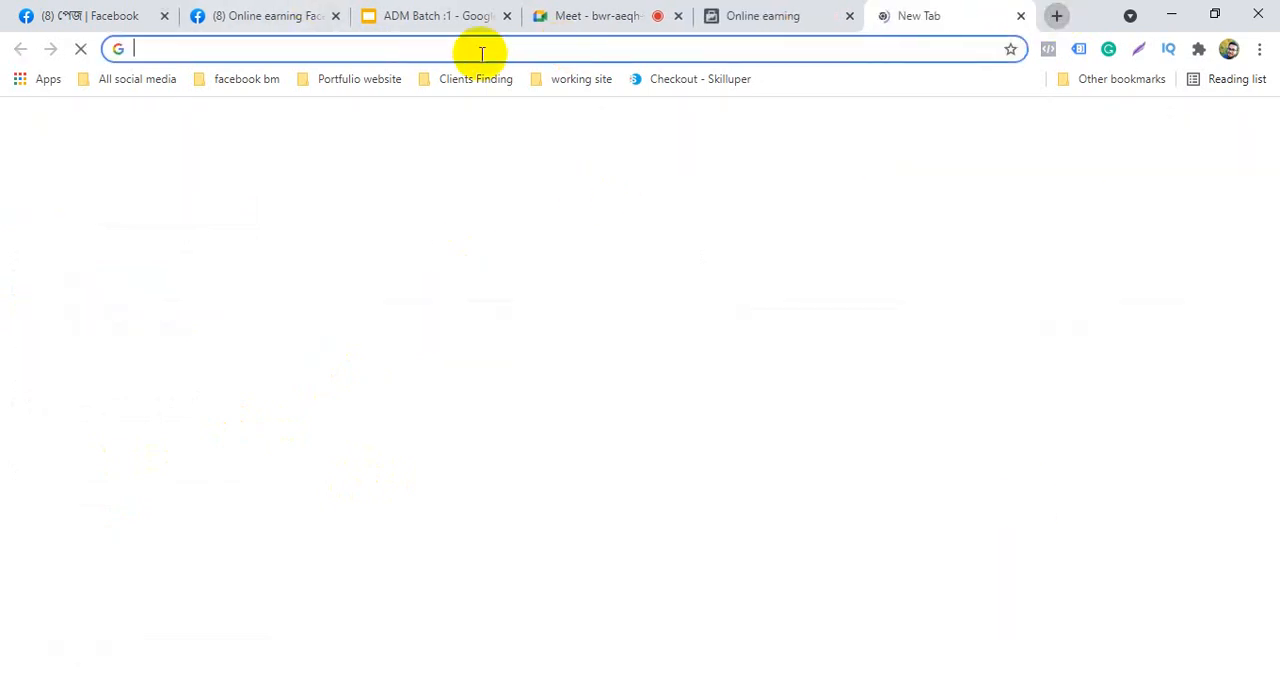
{"action": "type", "text": "daraz"}
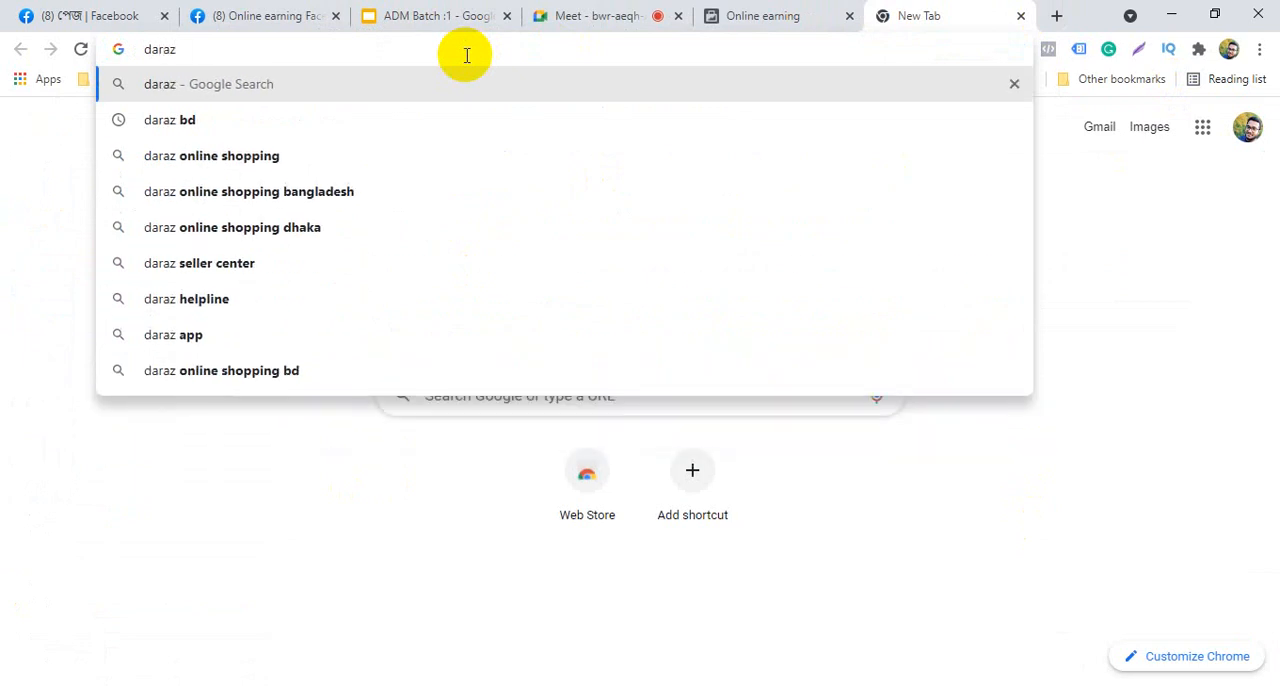
{"action": "left_click", "coordinate": [340, 122]}
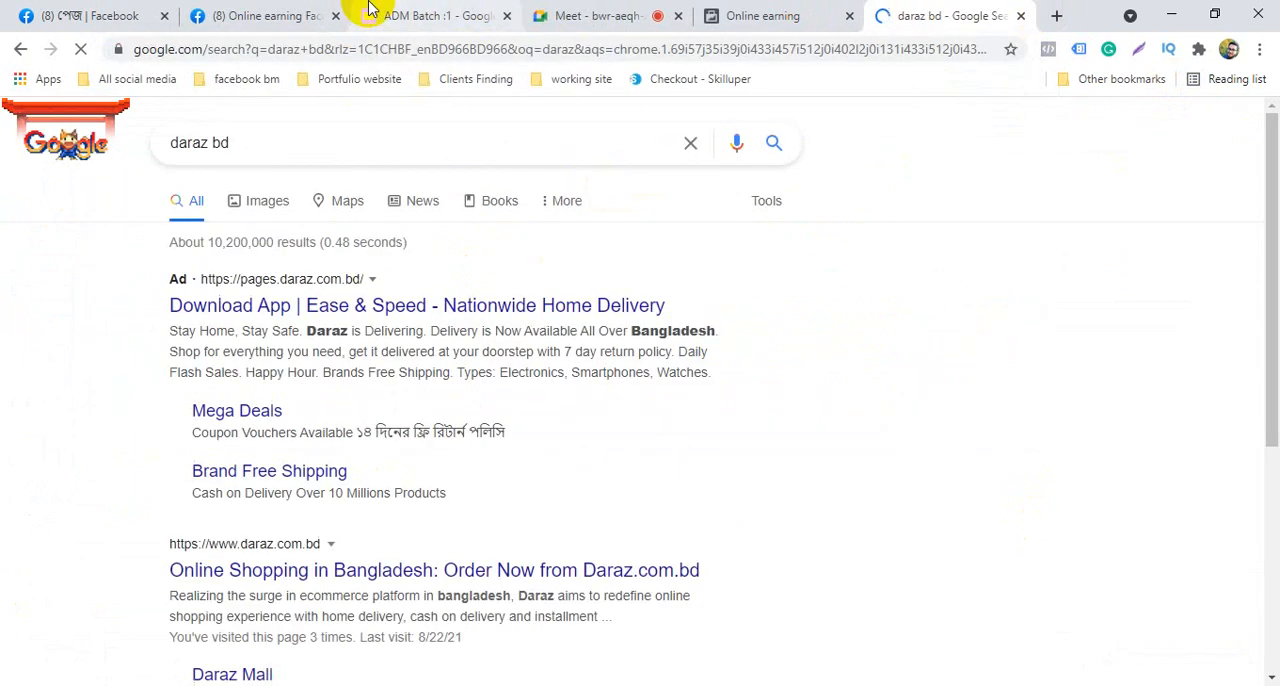
{"action": "scroll", "coordinate": [96, 450], "scroll_direction": "down", "scroll_amount": 2}
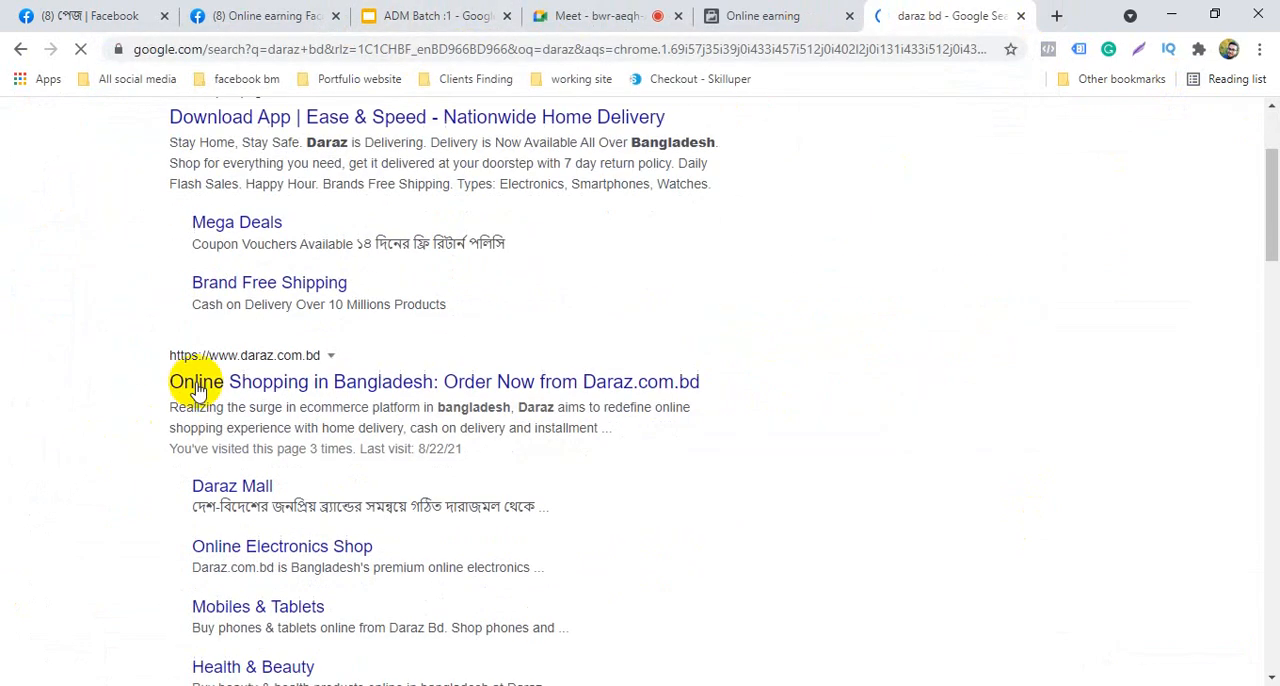
{"action": "left_click", "coordinate": [268, 378]}
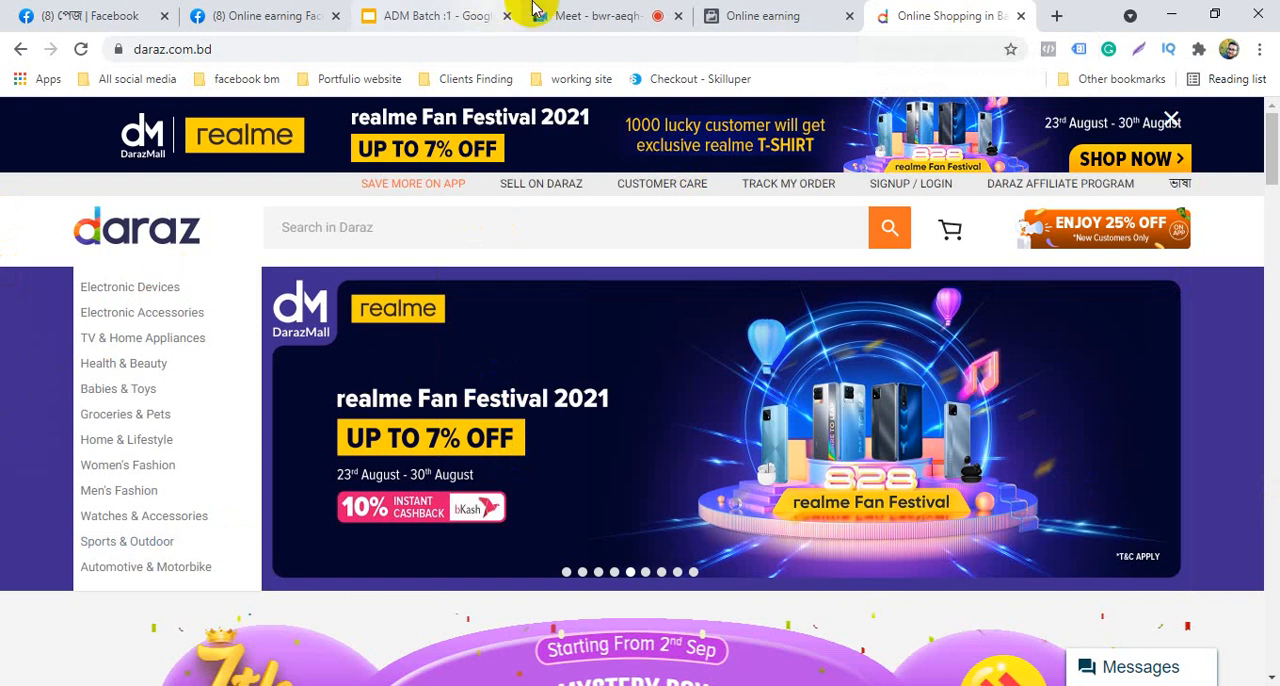
{"action": "left_click", "coordinate": [571, 10]}
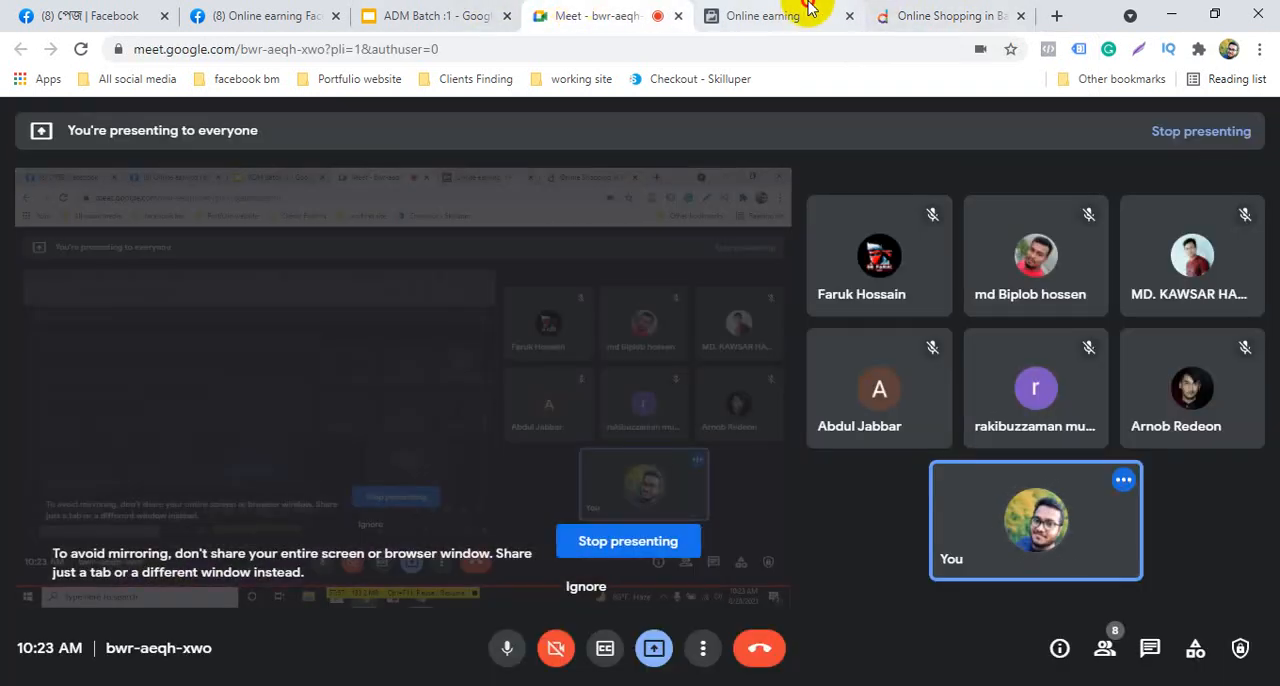
{"action": "left_click", "coordinate": [809, 12]}
{"action": "left_click", "coordinate": [945, 12]}
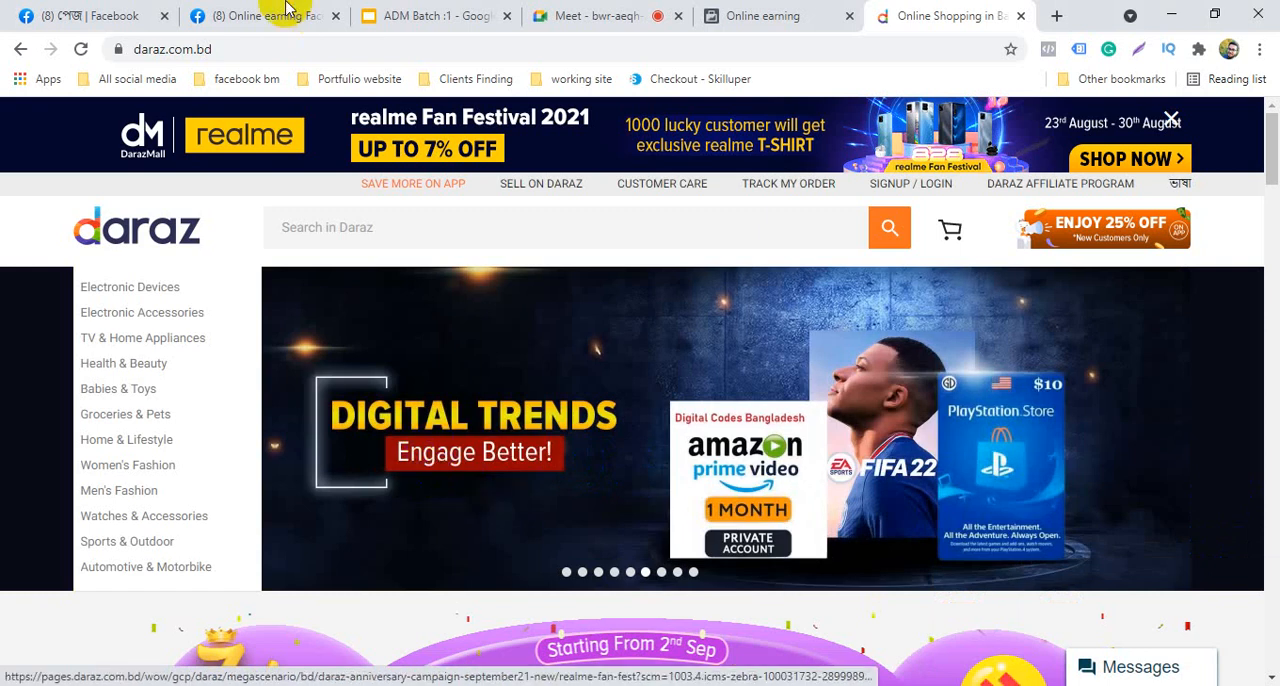
{"action": "left_click", "coordinate": [430, 15]}
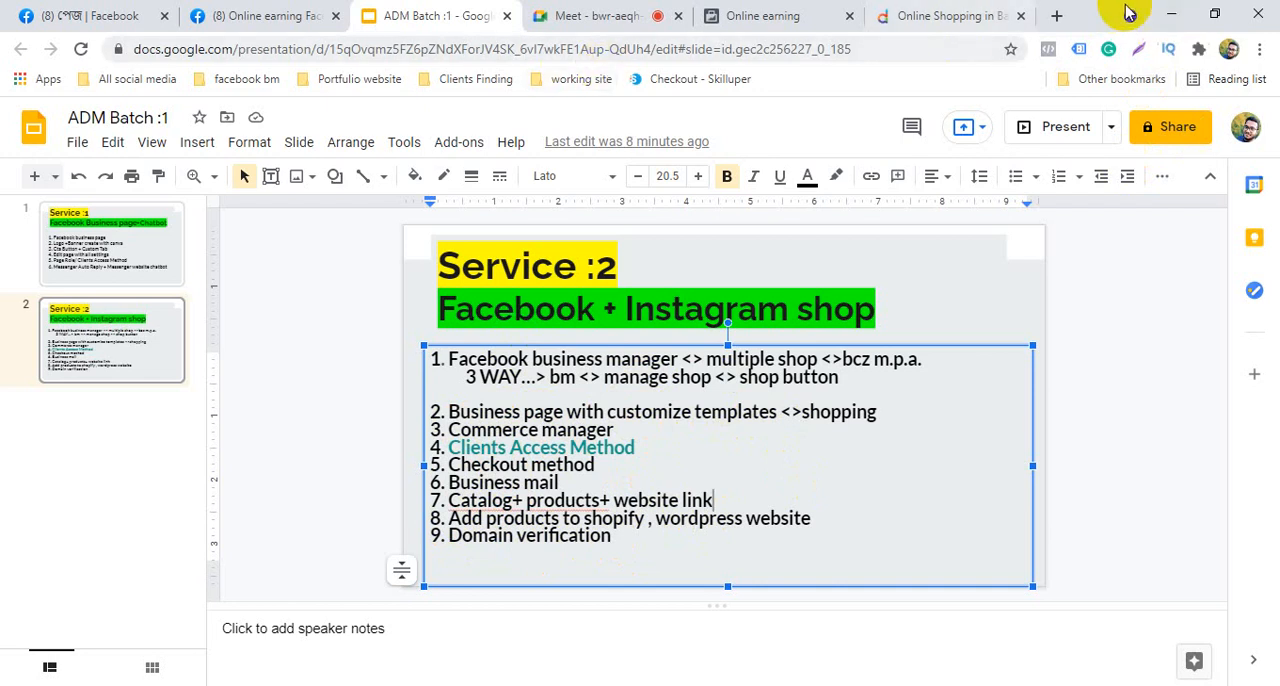
{"action": "left_click", "coordinate": [1162, 17]}
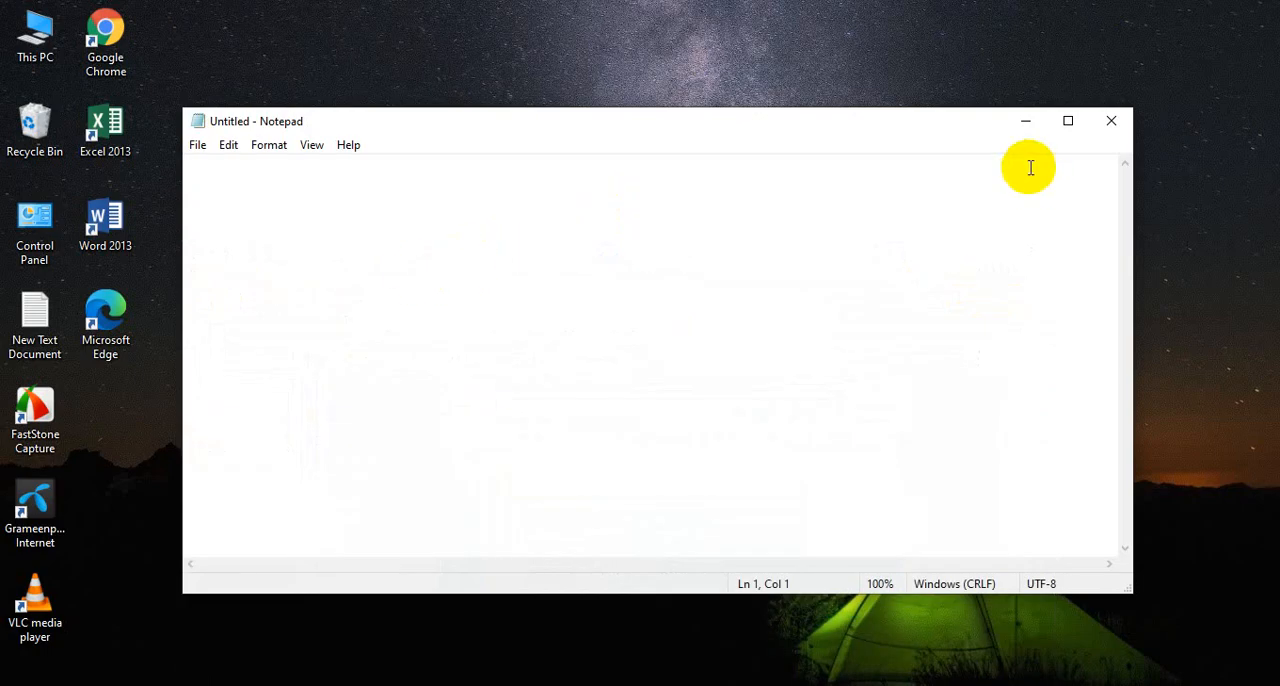
{"action": "left_click", "coordinate": [1023, 120]}
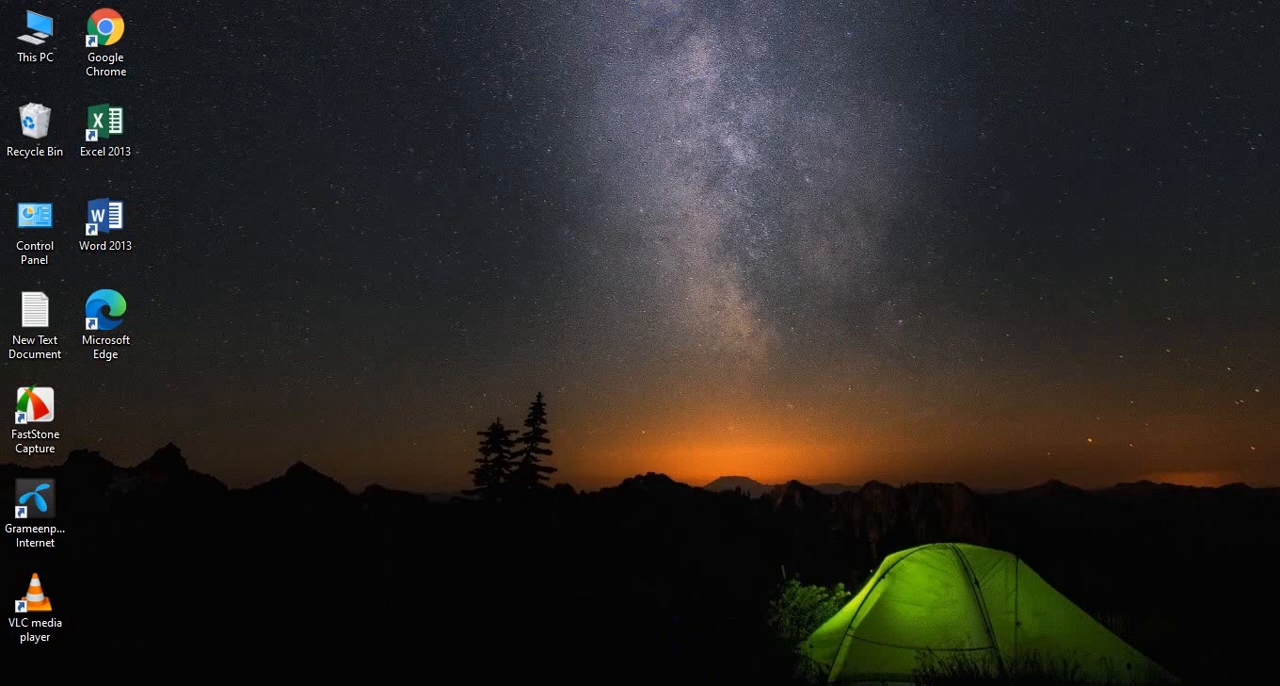
{"action": "mouse_move", "coordinate": [570, 685]}
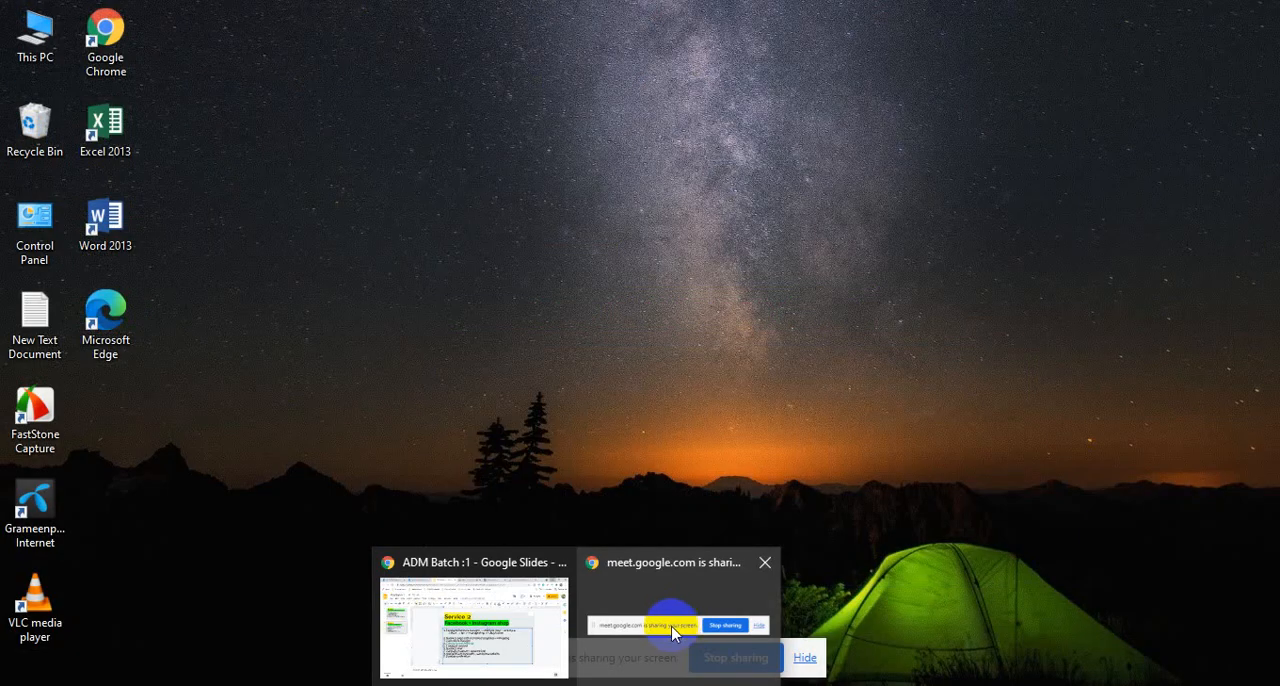
{"action": "left_click", "coordinate": [505, 620]}
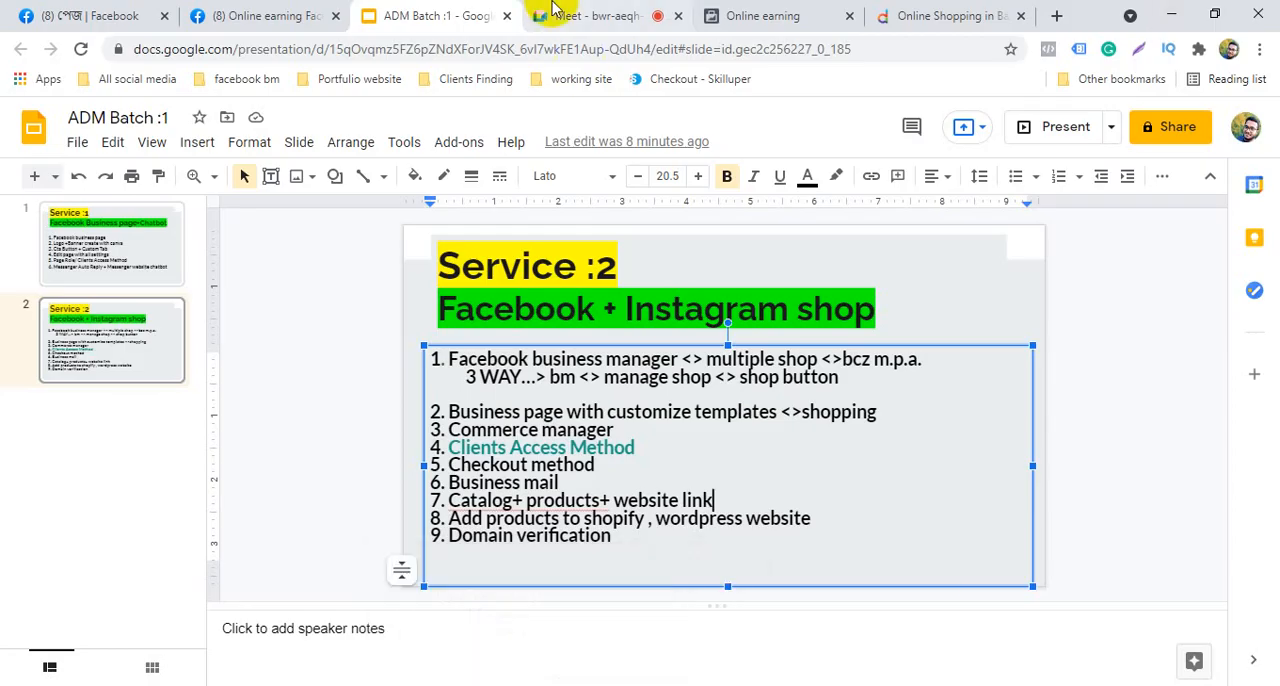
{"action": "left_click", "coordinate": [912, 15]}
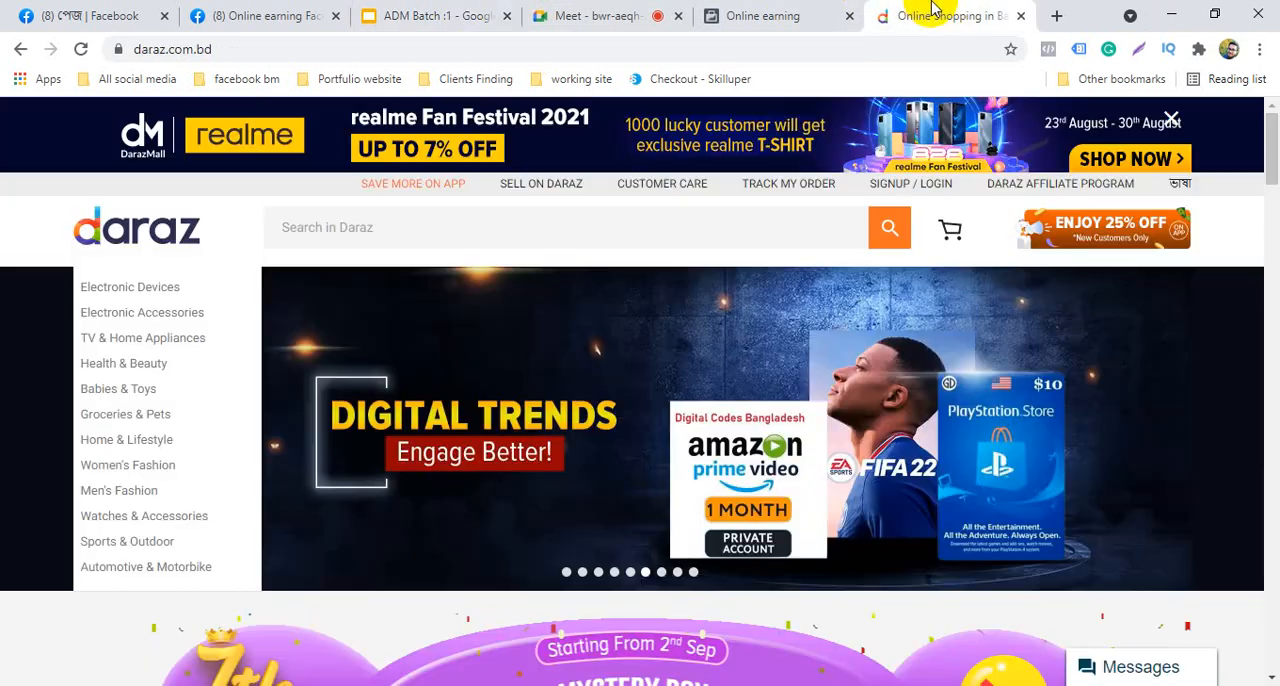
{"action": "left_click", "coordinate": [288, 12]}
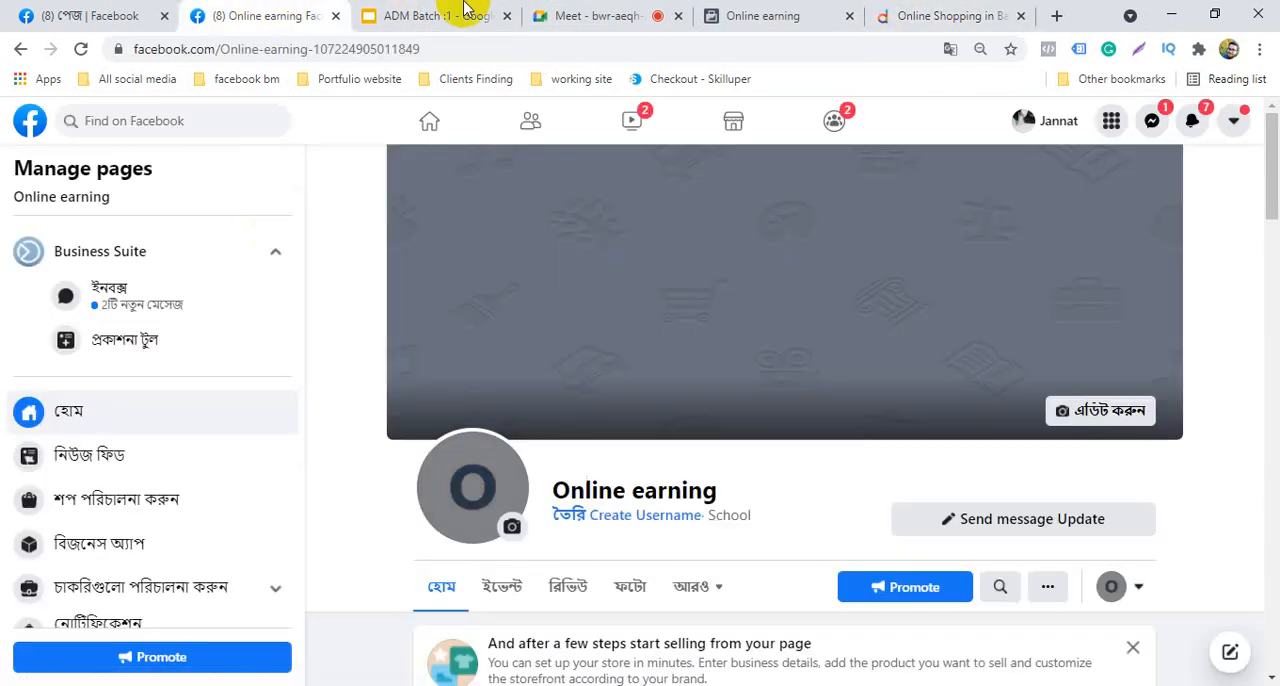
{"action": "left_click", "coordinate": [752, 14]}
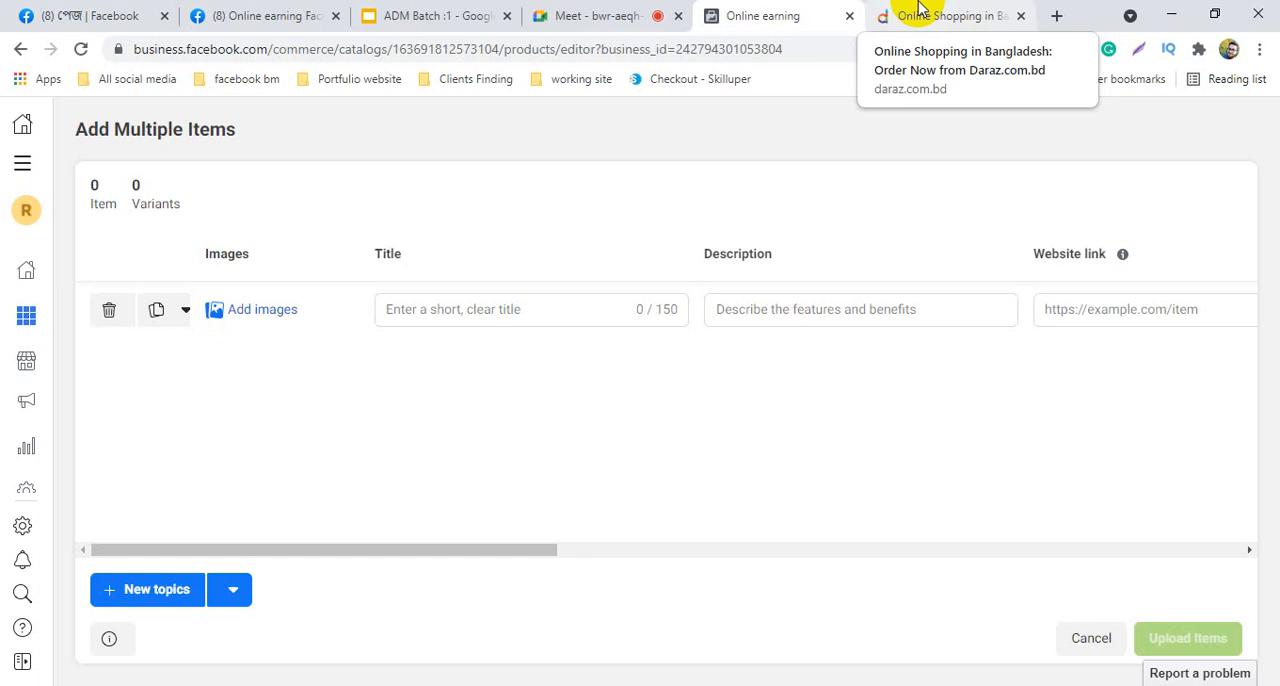
{"action": "mouse_move", "coordinate": [282, 291]}
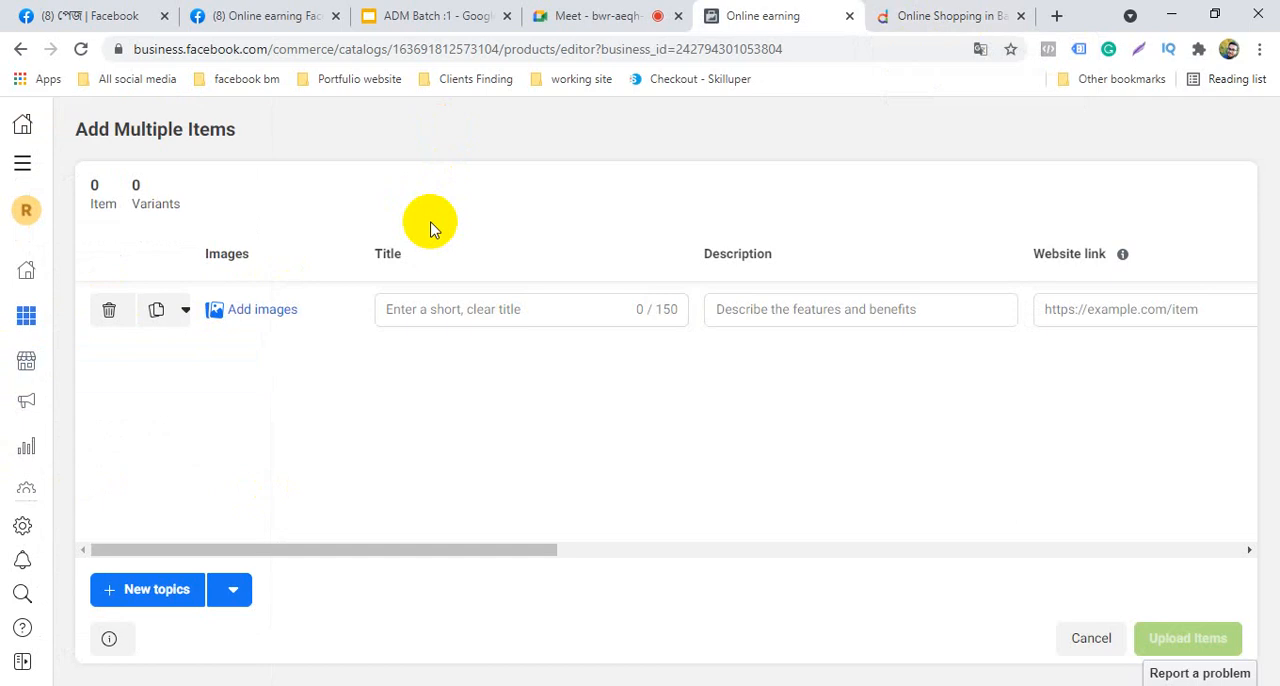
Return to the Daraz site and open the Clothing & Accessories category under Babies & Toys
{"action": "left_click", "coordinate": [922, 14]}
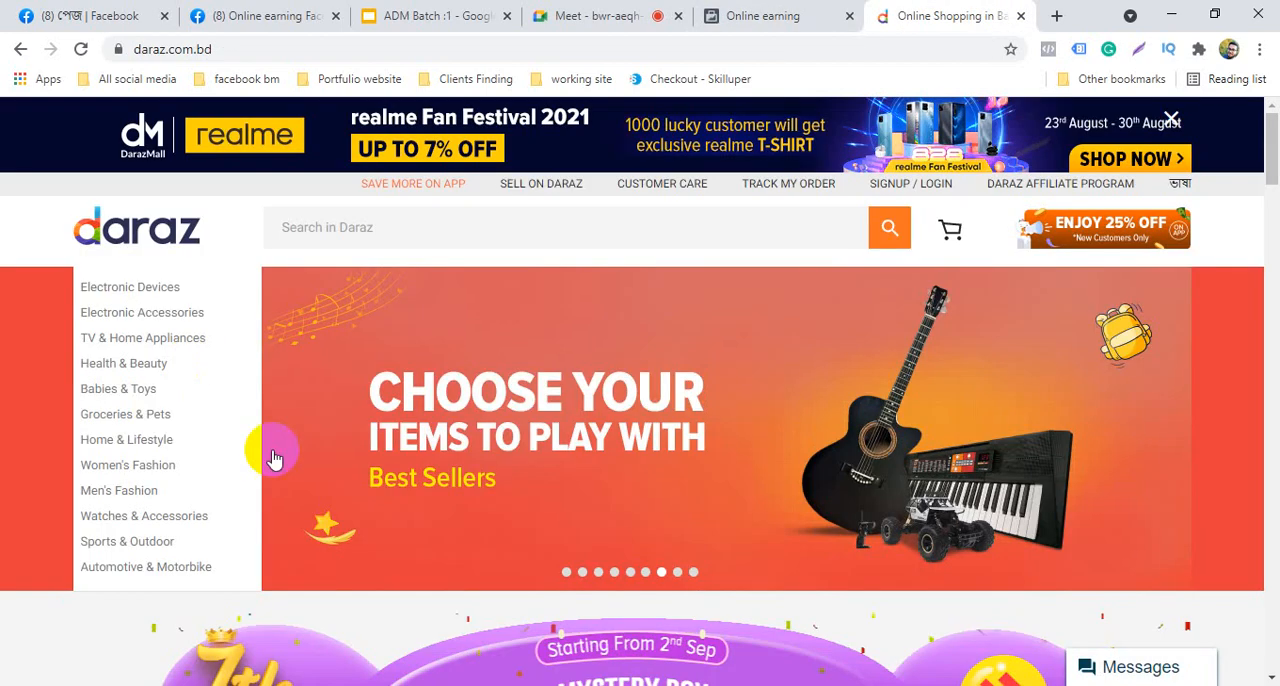
{"action": "scroll", "coordinate": [286, 452], "scroll_direction": "down", "scroll_amount": 4}
{"action": "scroll", "coordinate": [306, 551], "scroll_direction": "up", "scroll_amount": 4}
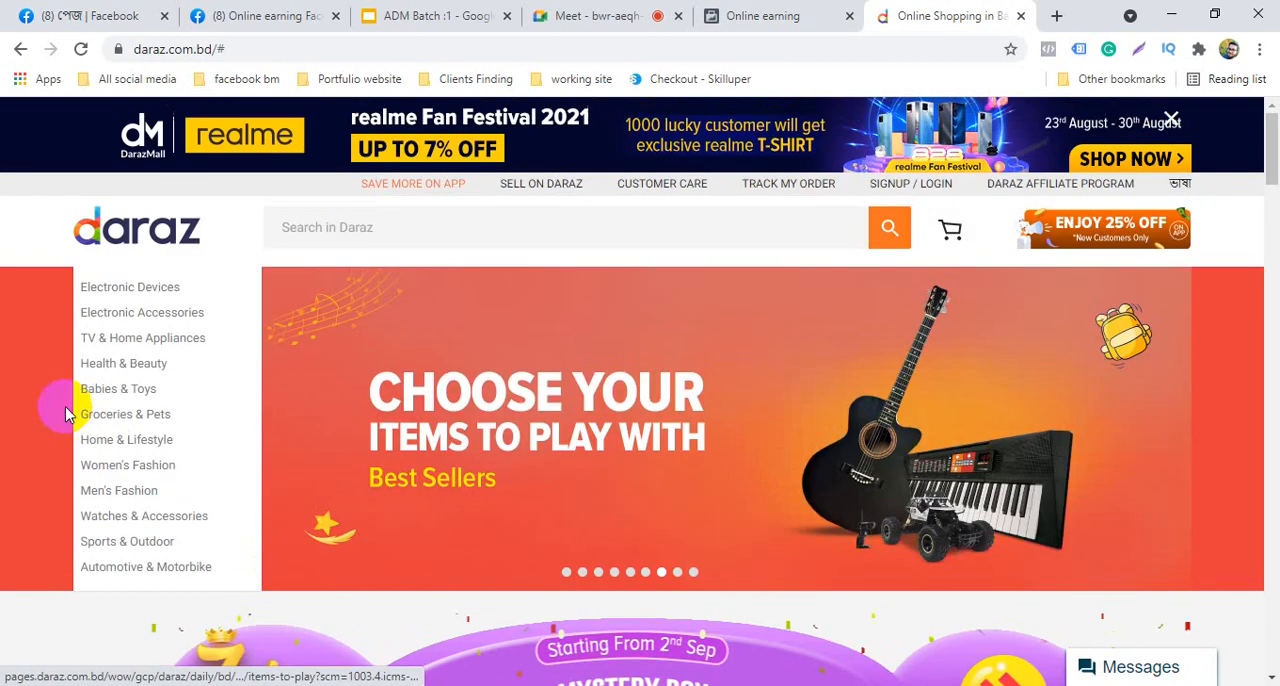
{"action": "mouse_move", "coordinate": [147, 403]}
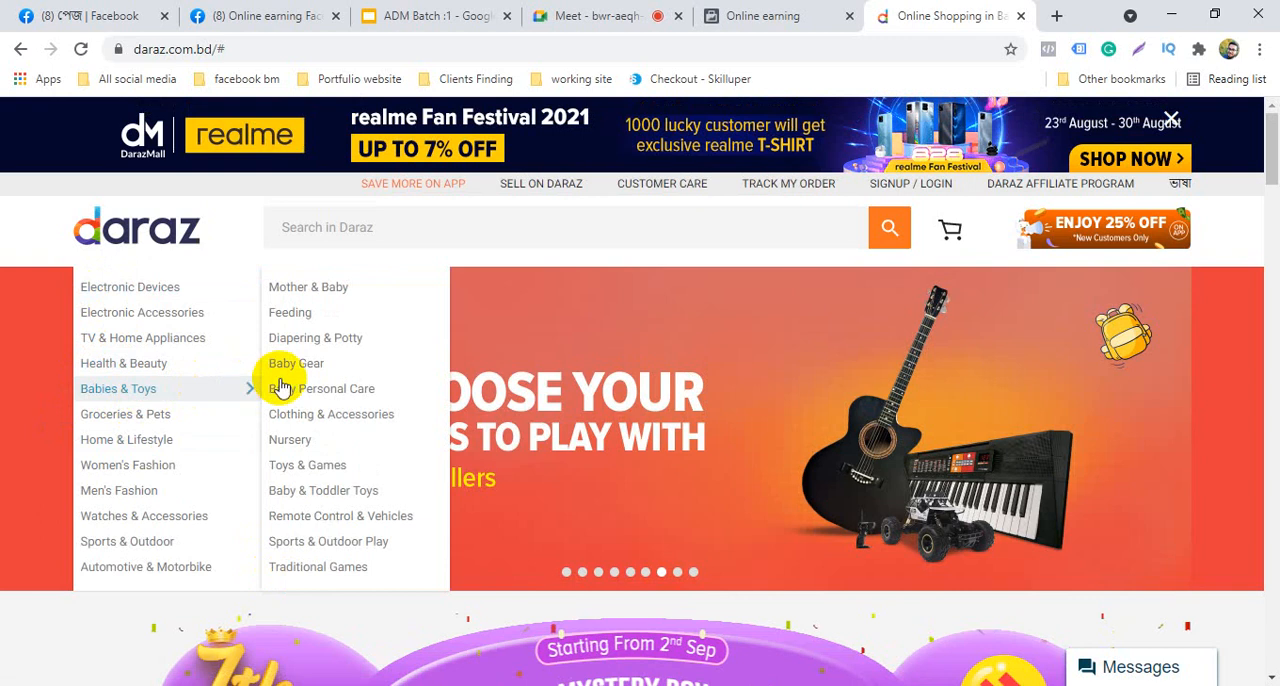
{"action": "mouse_move", "coordinate": [312, 305]}
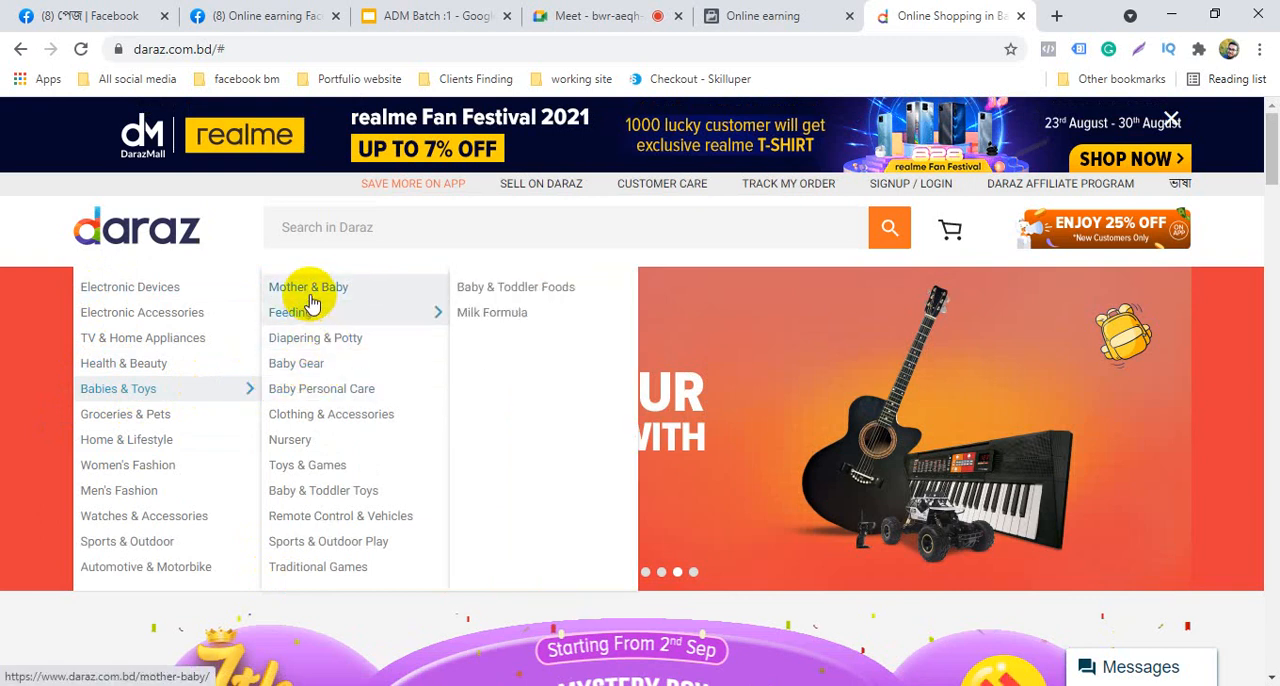
{"action": "left_click", "coordinate": [296, 425]}
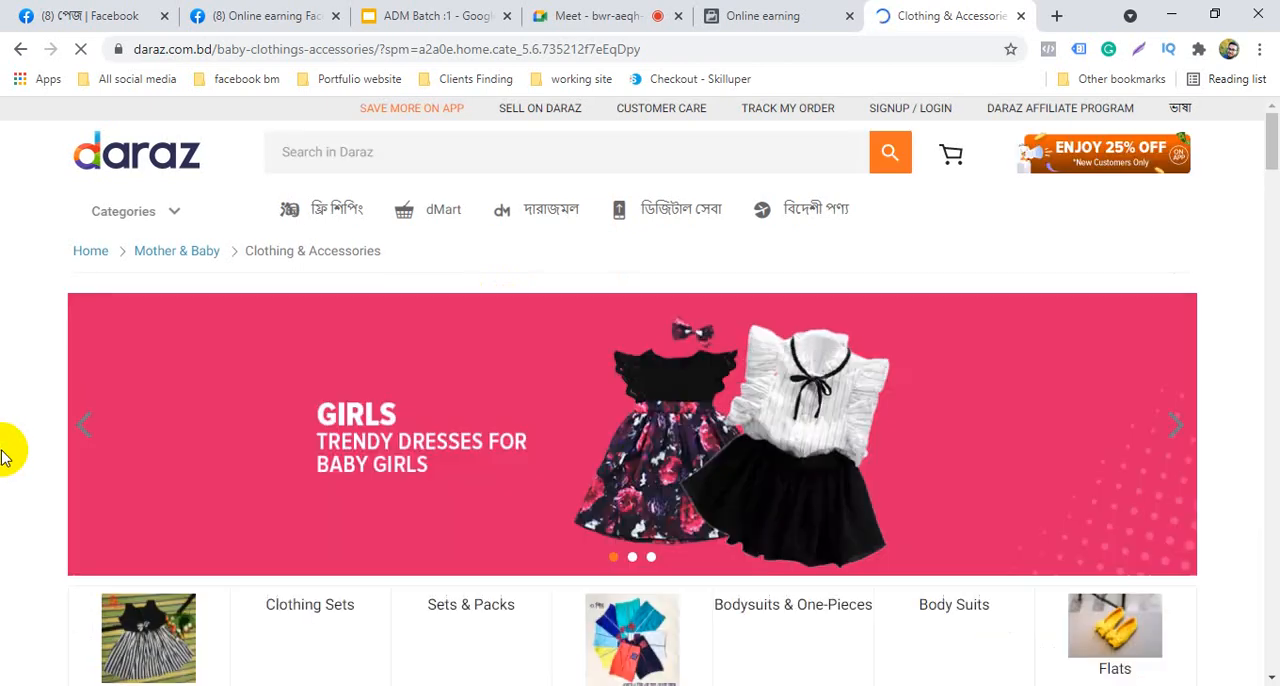
Browse the baby clothing listings and open the product "Cotton Nima For Baby - 5pcs - Multicolor"
{"action": "scroll", "coordinate": [5, 455], "scroll_direction": "down", "scroll_amount": 5}
{"action": "scroll", "coordinate": [8, 456], "scroll_direction": "down", "scroll_amount": 2}
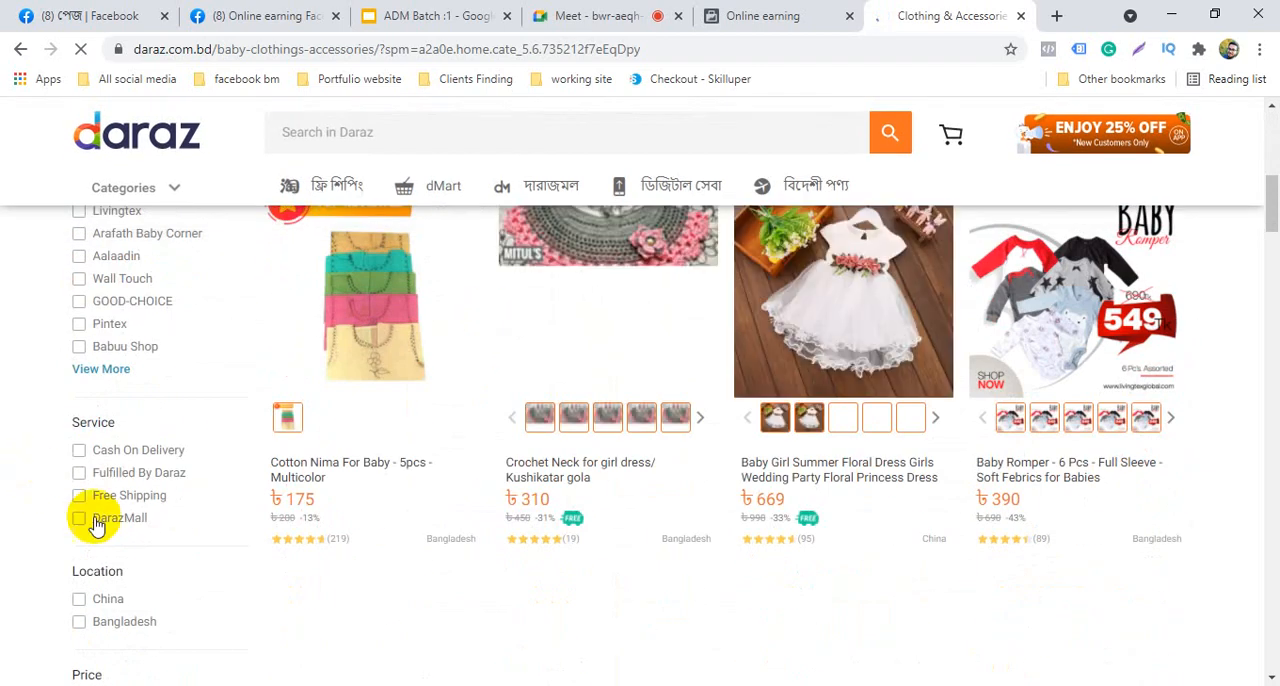
{"action": "scroll", "coordinate": [499, 600], "scroll_direction": "up", "scroll_amount": 4}
{"action": "scroll", "coordinate": [340, 330], "scroll_direction": "down", "scroll_amount": 3}
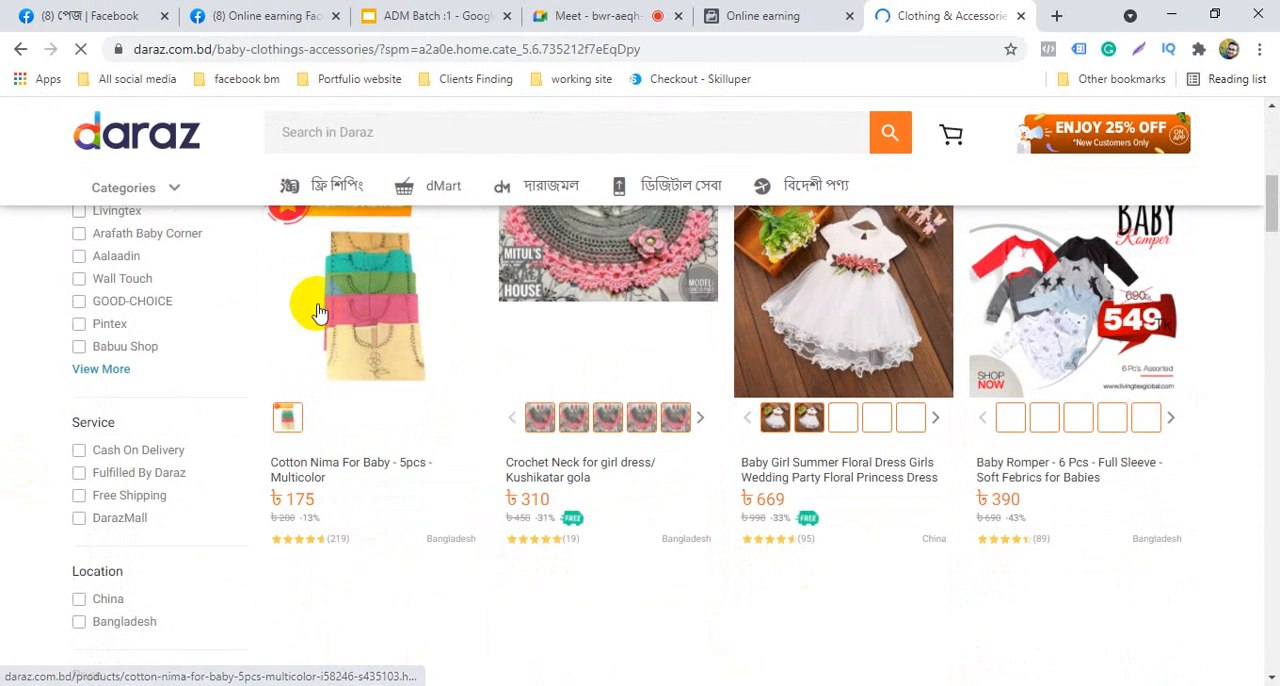
{"action": "left_click", "coordinate": [364, 309]}
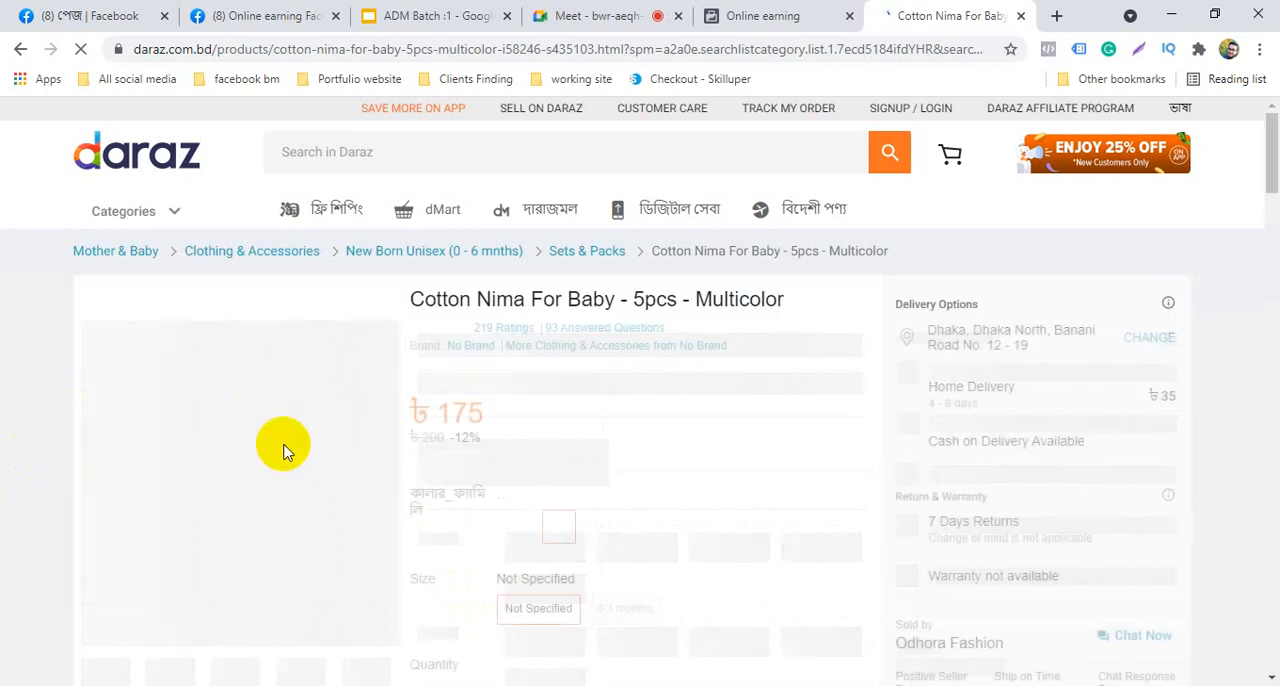
Review the product details, specifications and photos of the baby Cotton Nima listing
{"action": "scroll", "coordinate": [284, 445], "scroll_direction": "down", "scroll_amount": 1}
{"action": "scroll", "coordinate": [284, 445], "scroll_direction": "down", "scroll_amount": 4}
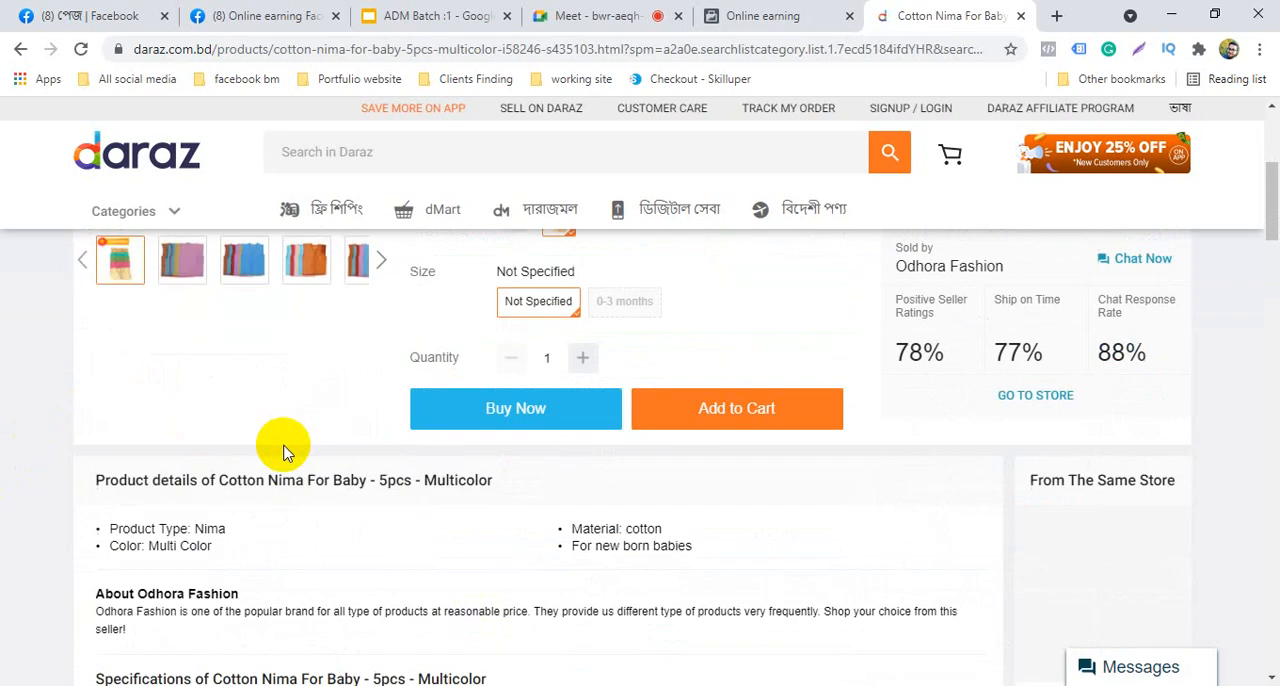
{"action": "scroll", "coordinate": [285, 505], "scroll_direction": "up", "scroll_amount": 1}
{"action": "scroll", "coordinate": [284, 458], "scroll_direction": "down", "scroll_amount": 10}
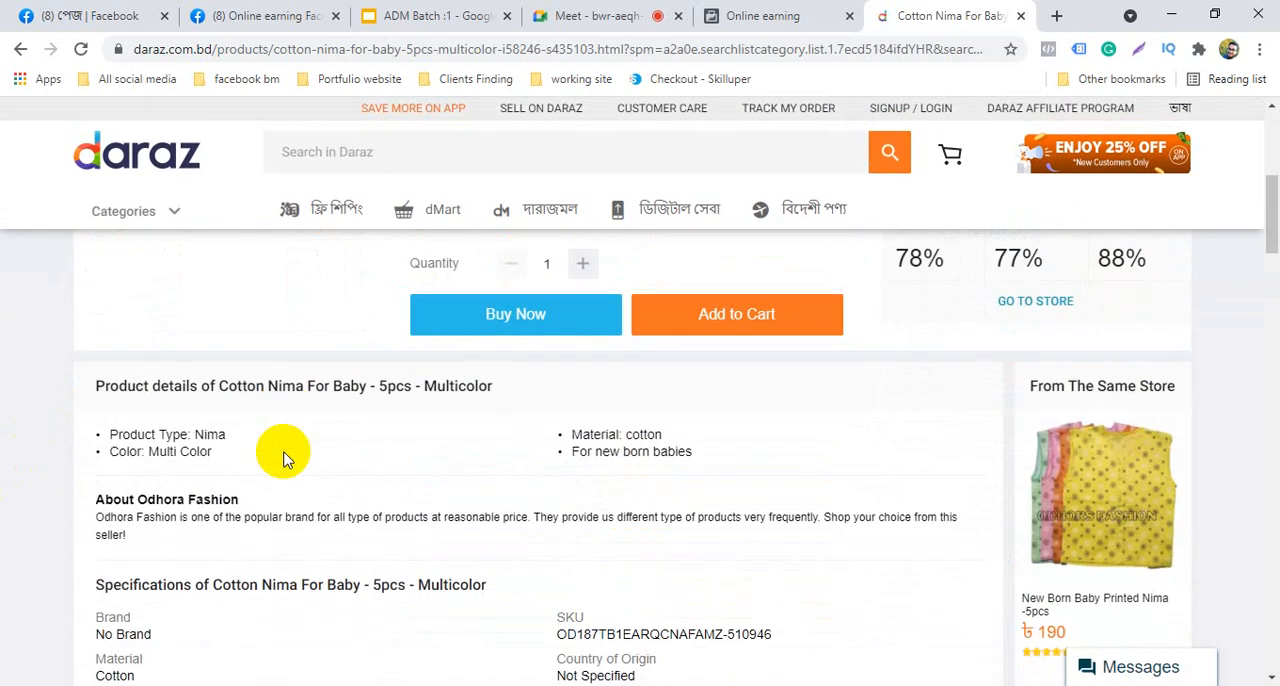
{"action": "scroll", "coordinate": [284, 458], "scroll_direction": "down", "scroll_amount": 3}
{"action": "scroll", "coordinate": [284, 458], "scroll_direction": "up", "scroll_amount": 15}
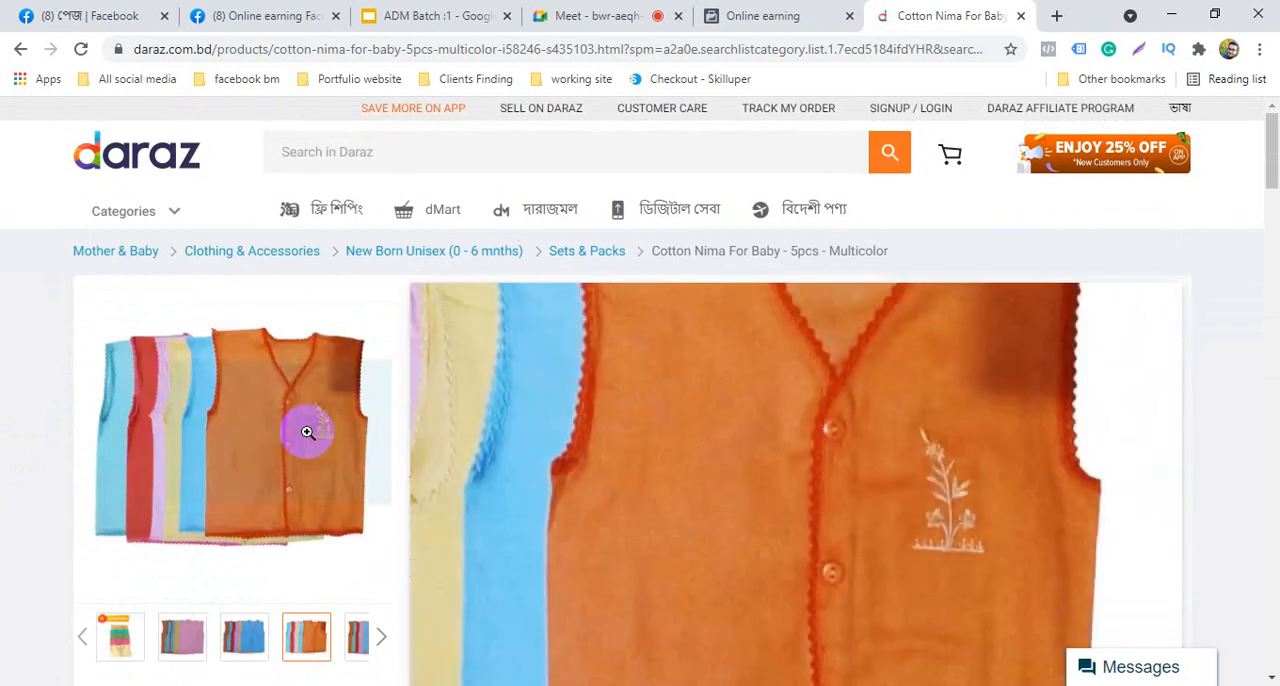
{"action": "right_click", "coordinate": [307, 432]}
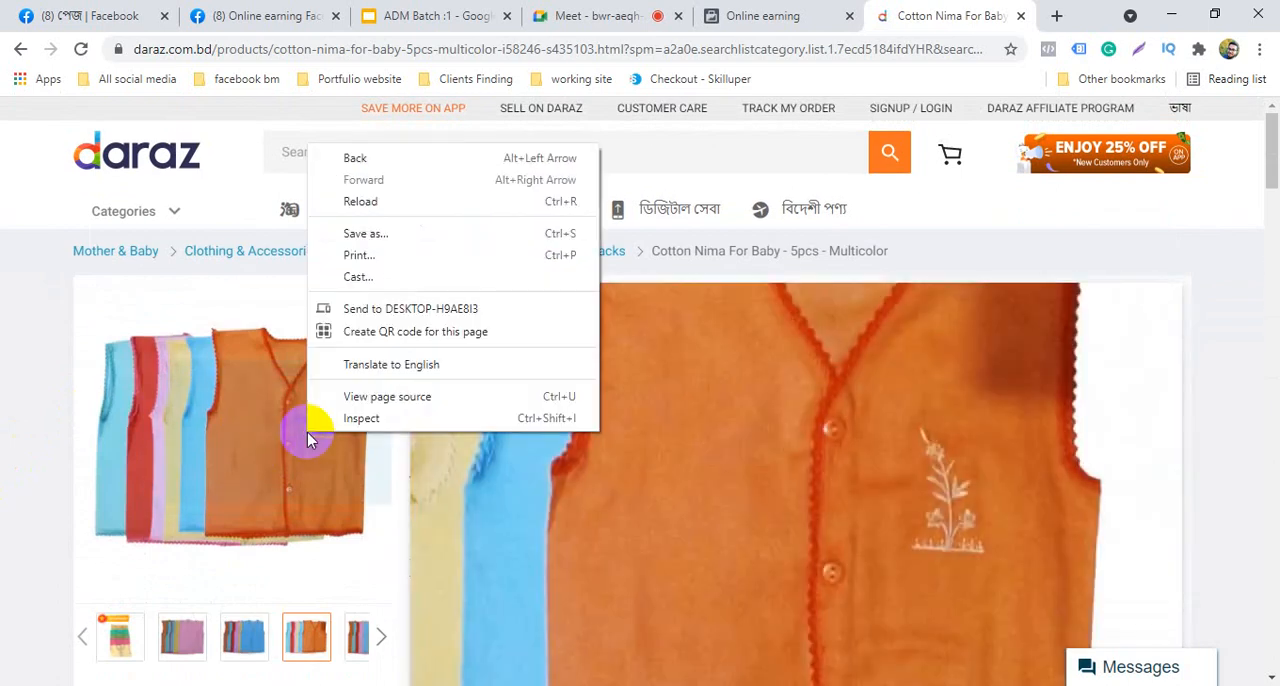
{"action": "left_click", "coordinate": [391, 237]}
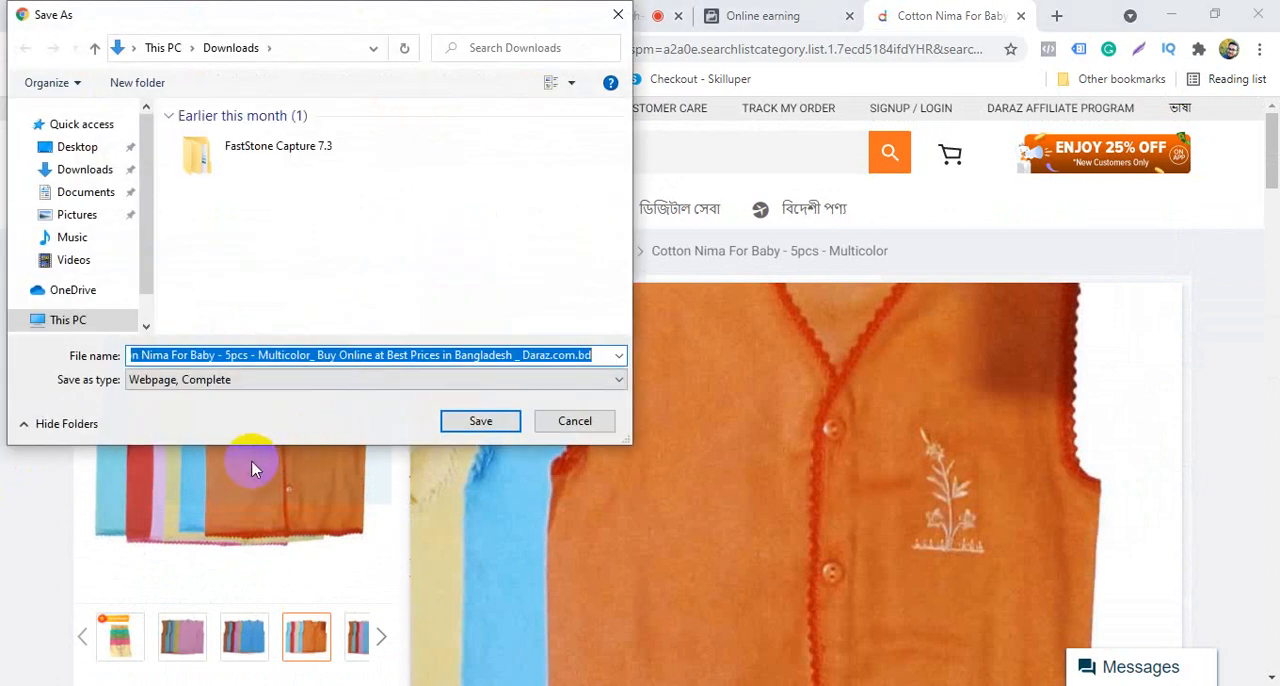
{"action": "left_click", "coordinate": [620, 14]}
Examine the Cotton Nima listing's photo gallery, product details and customer reviews, closing the Daraz page when finished
{"action": "scroll", "coordinate": [326, 489], "scroll_direction": "down", "scroll_amount": 3}
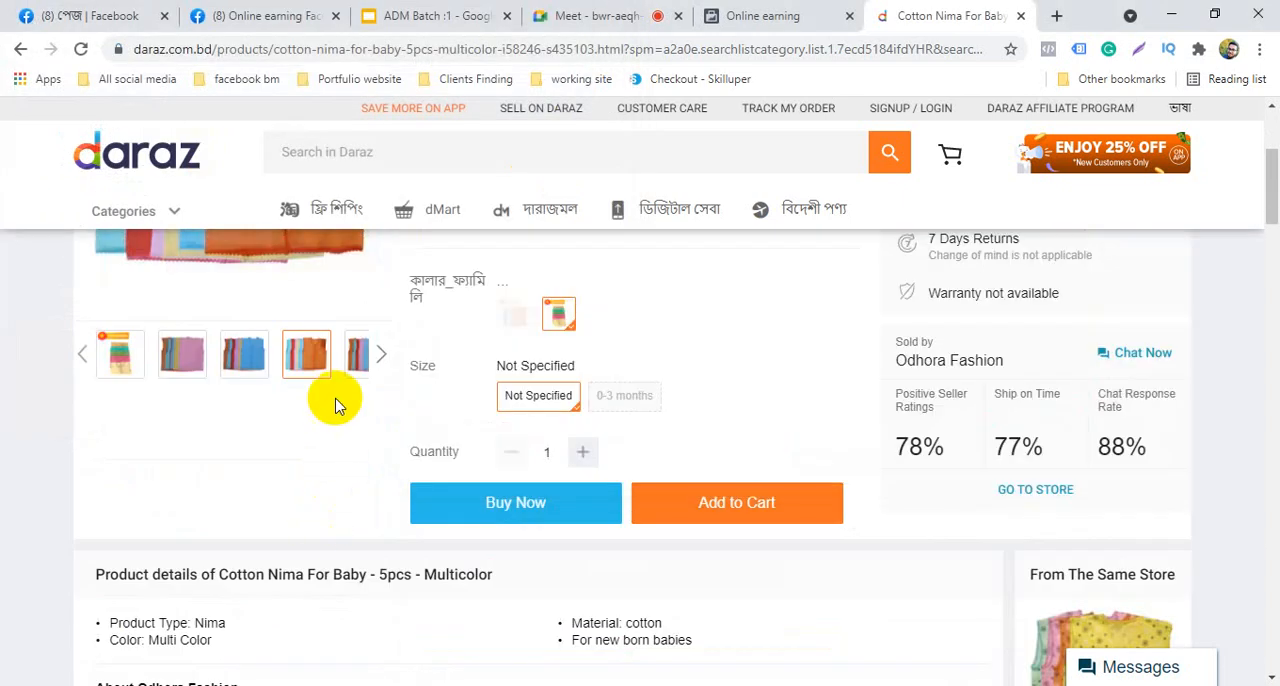
{"action": "scroll", "coordinate": [491, 580], "scroll_direction": "up", "scroll_amount": 3}
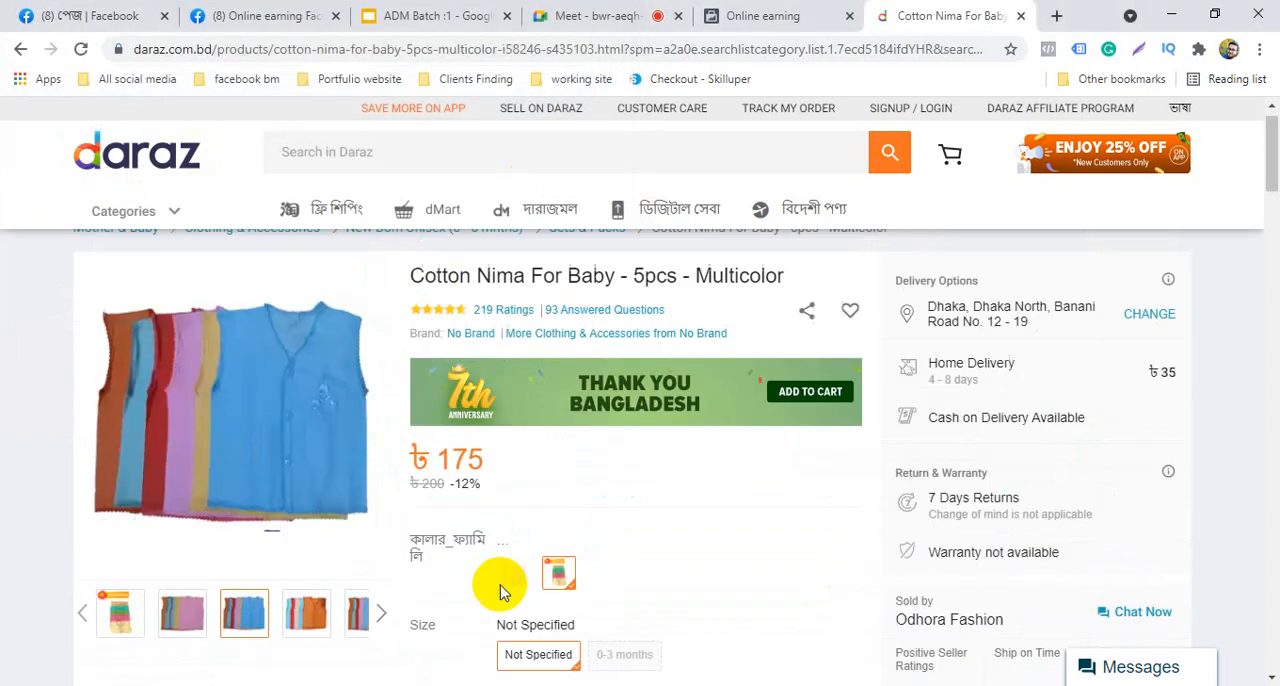
{"action": "scroll", "coordinate": [351, 569], "scroll_direction": "down", "scroll_amount": 3}
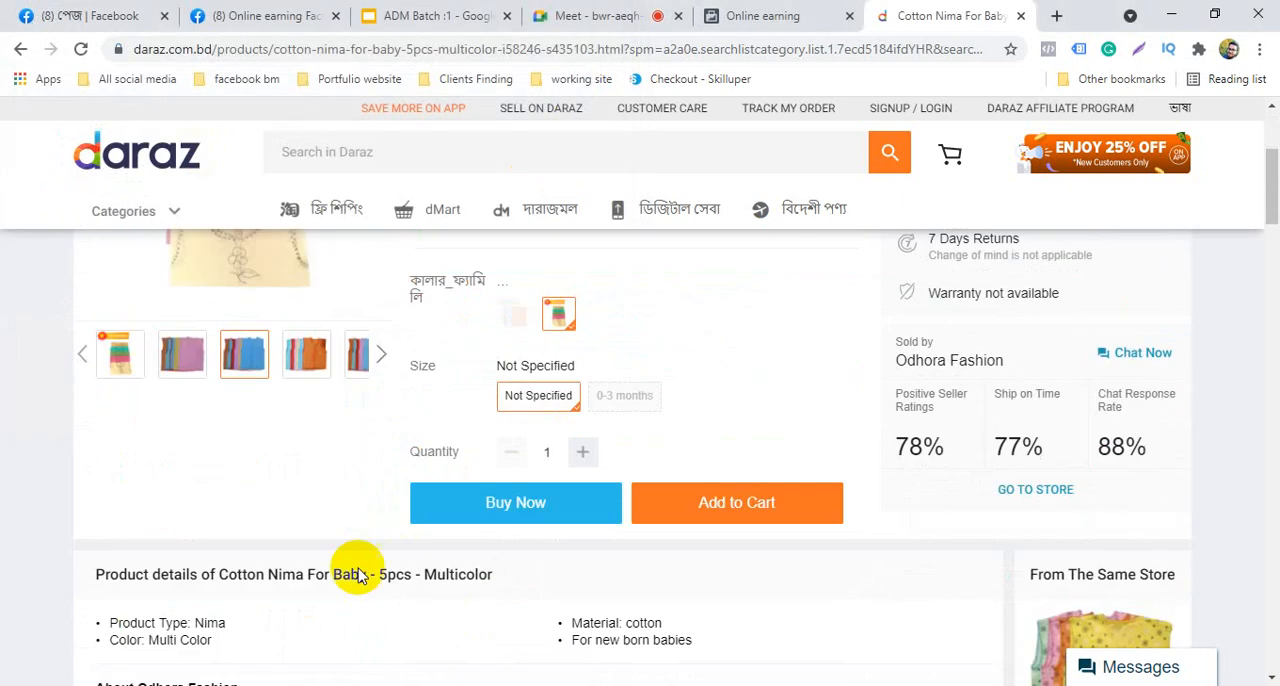
{"action": "scroll", "coordinate": [269, 491], "scroll_direction": "up", "scroll_amount": 3}
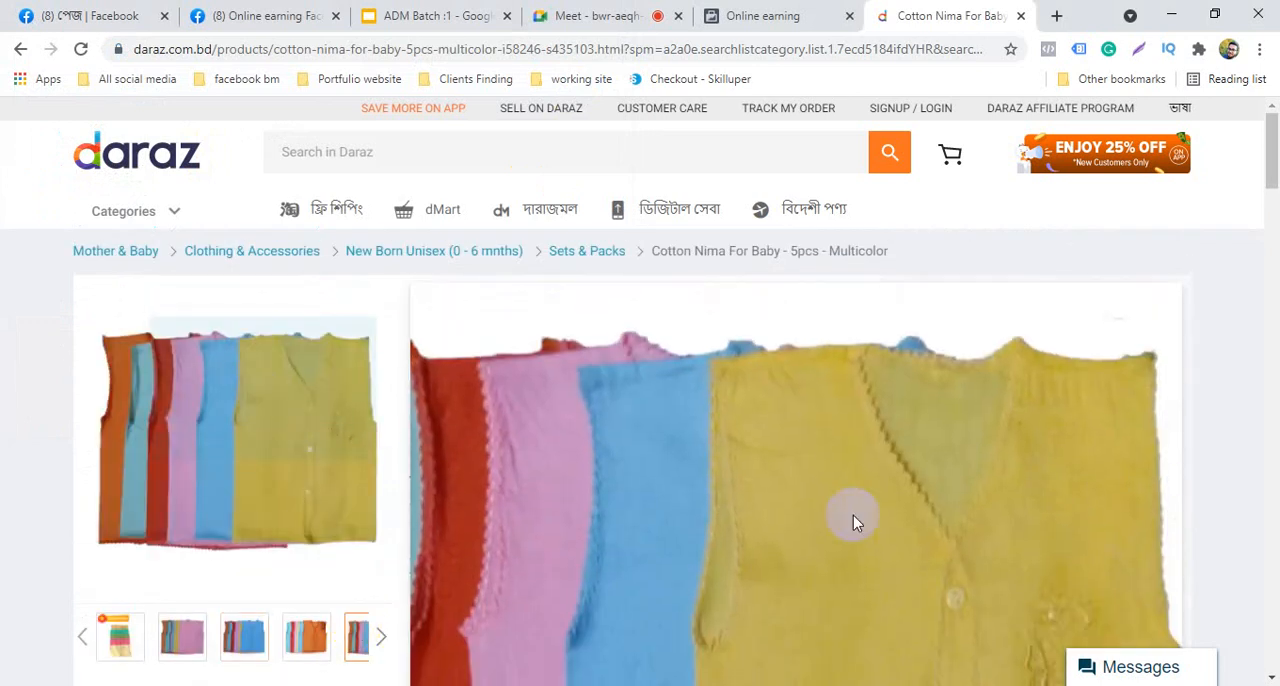
{"action": "scroll", "coordinate": [249, 440], "scroll_direction": "down", "scroll_amount": 3}
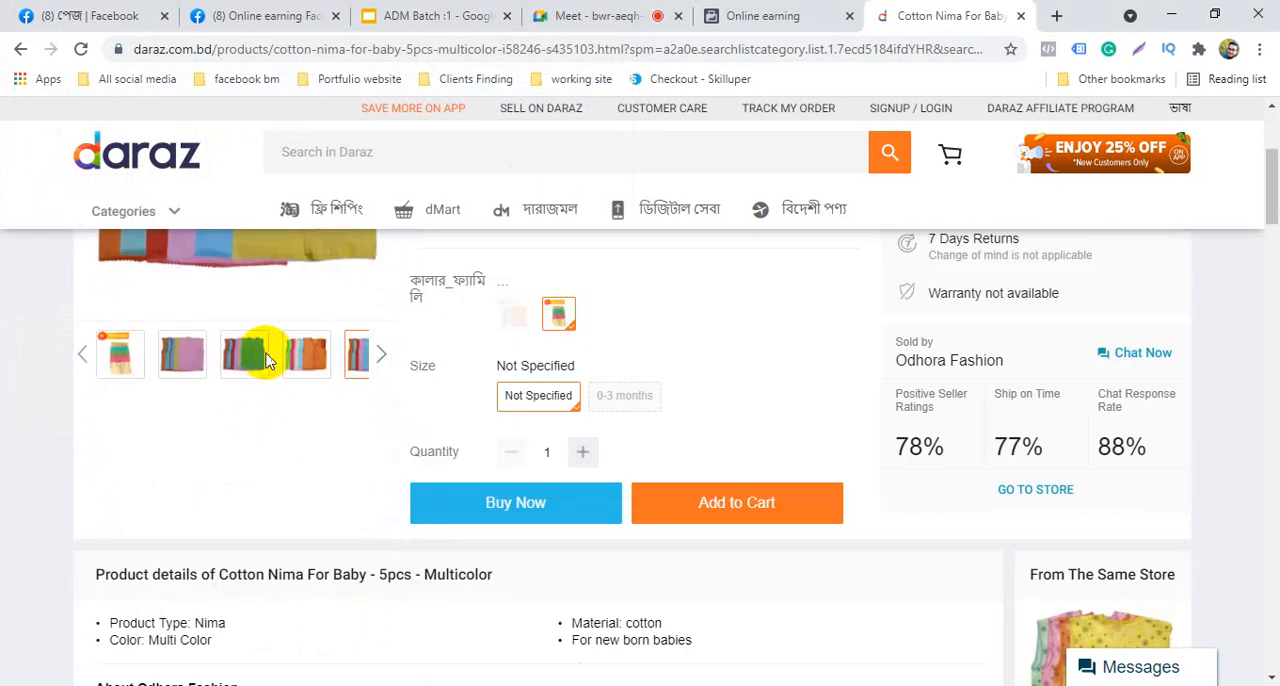
{"action": "scroll", "coordinate": [385, 455], "scroll_direction": "up", "scroll_amount": 3}
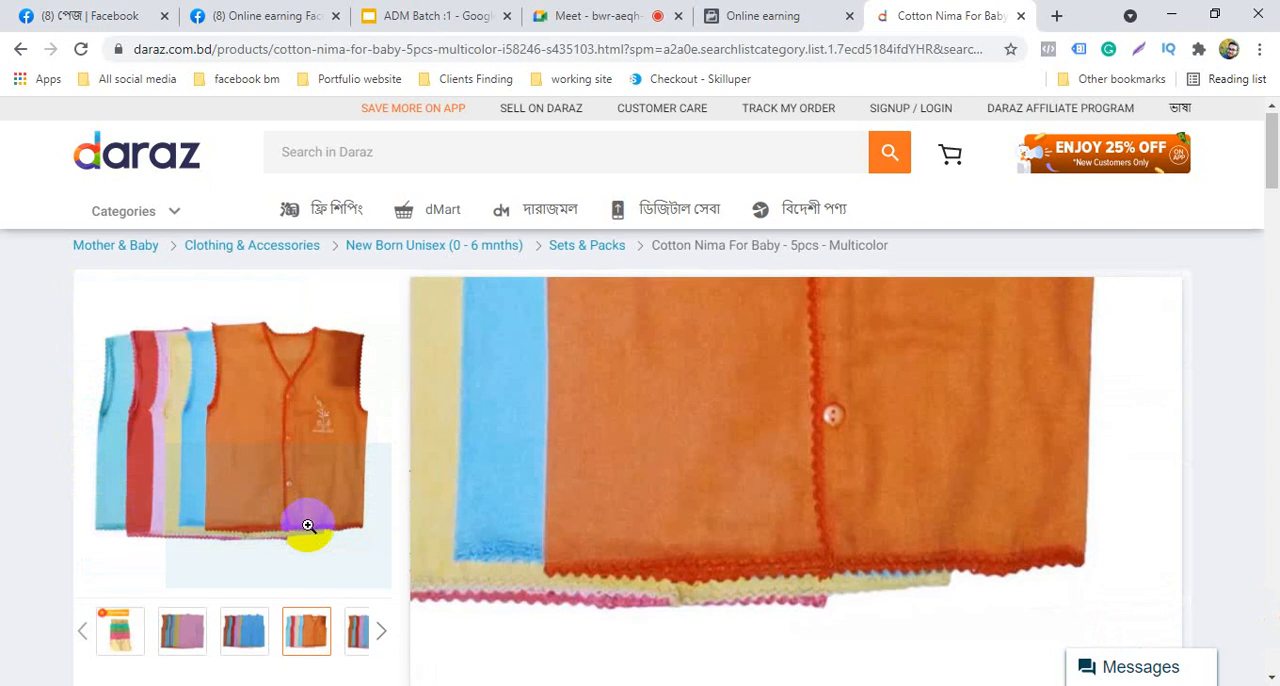
{"action": "scroll", "coordinate": [308, 525], "scroll_direction": "down", "scroll_amount": 4}
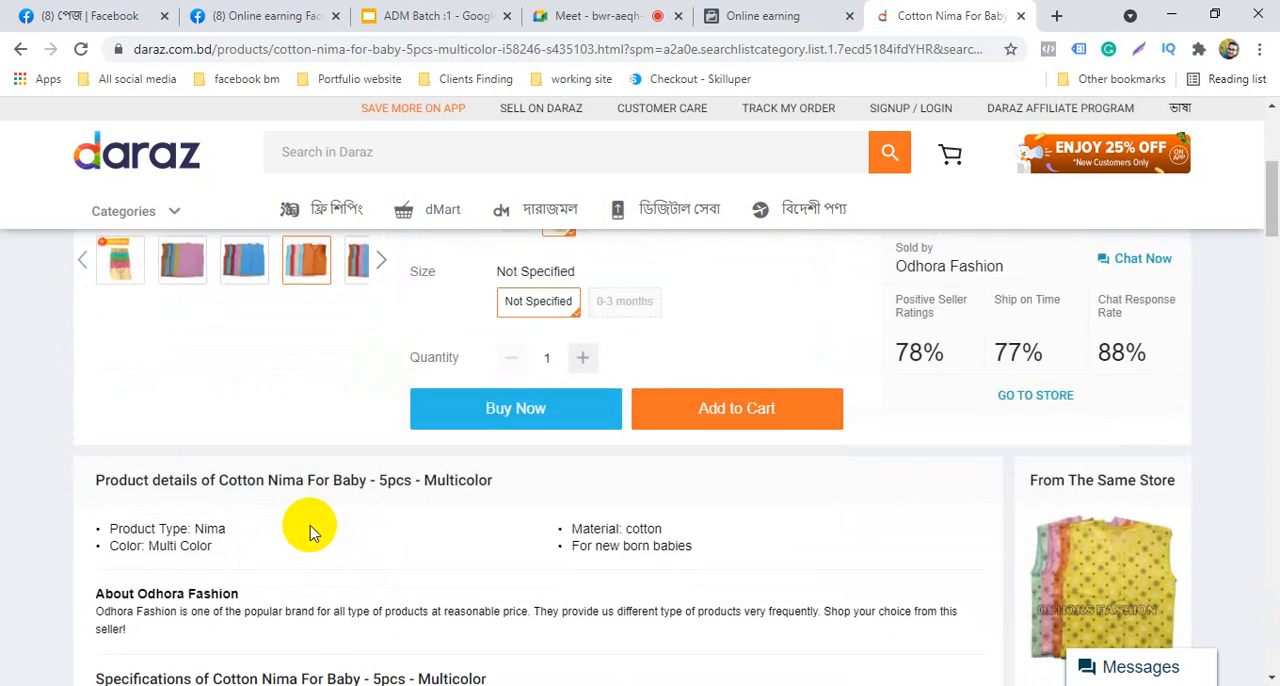
{"action": "scroll", "coordinate": [308, 525], "scroll_direction": "up", "scroll_amount": 4}
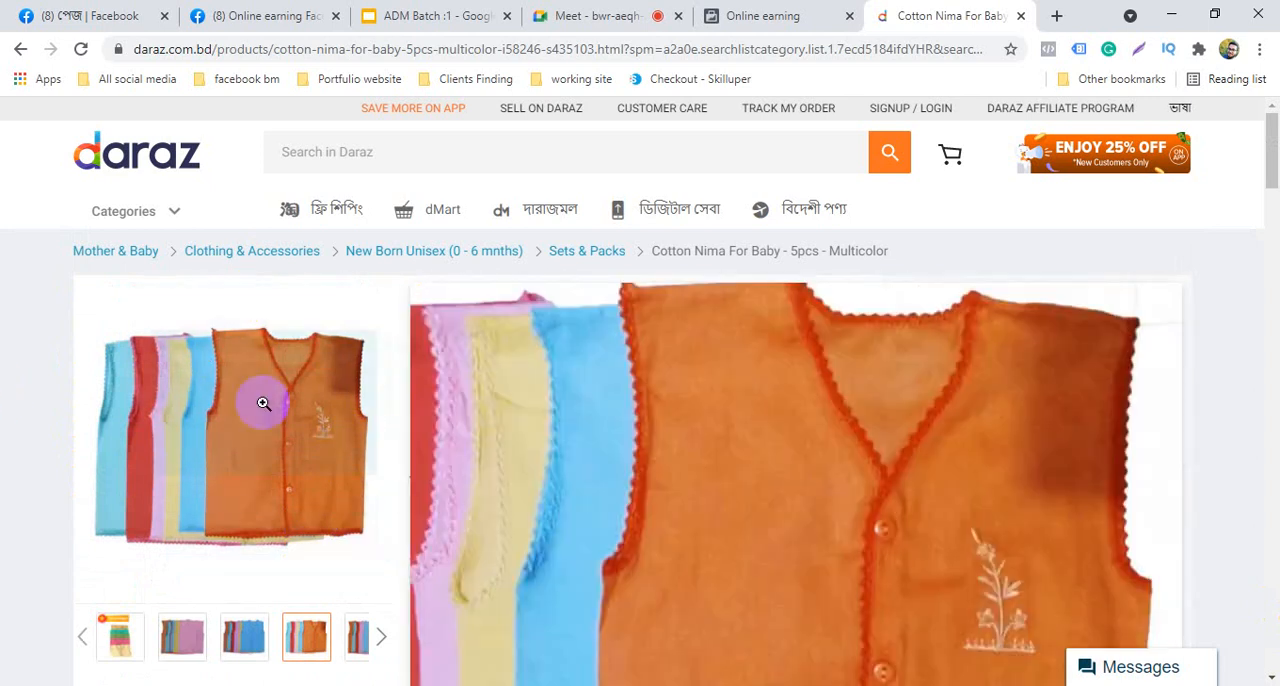
{"action": "scroll", "coordinate": [263, 403], "scroll_direction": "down", "scroll_amount": 5}
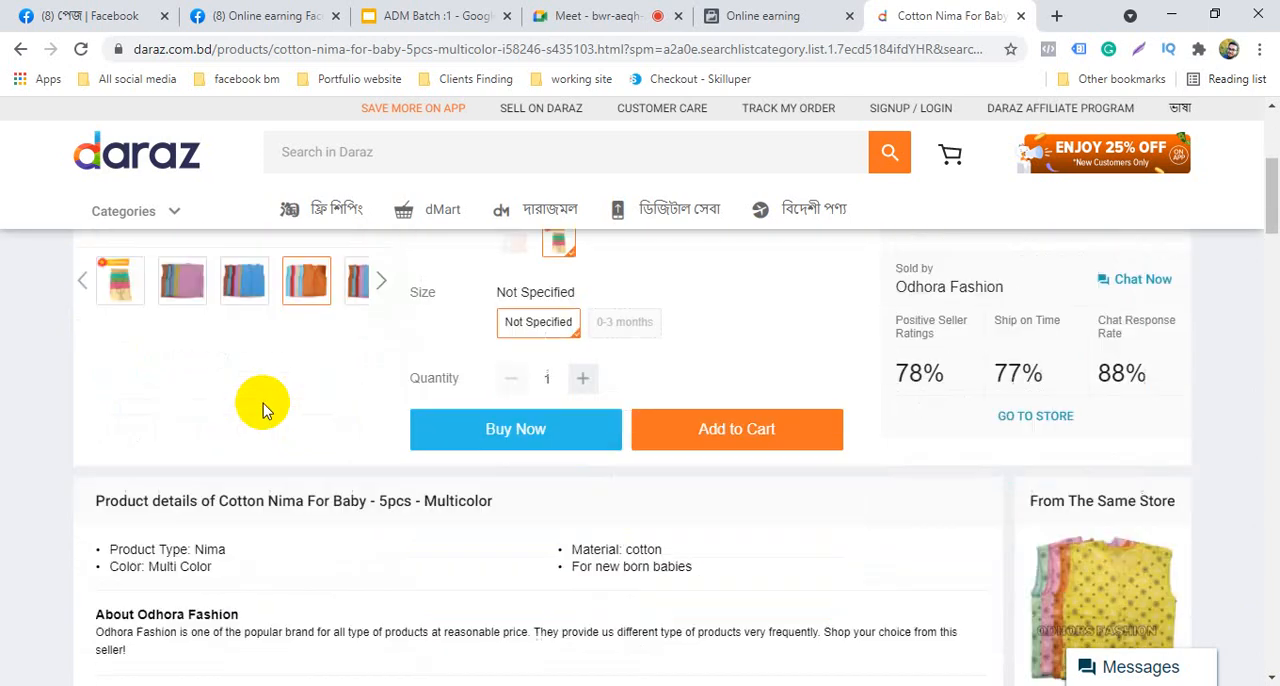
{"action": "scroll", "coordinate": [263, 403], "scroll_direction": "down", "scroll_amount": 8}
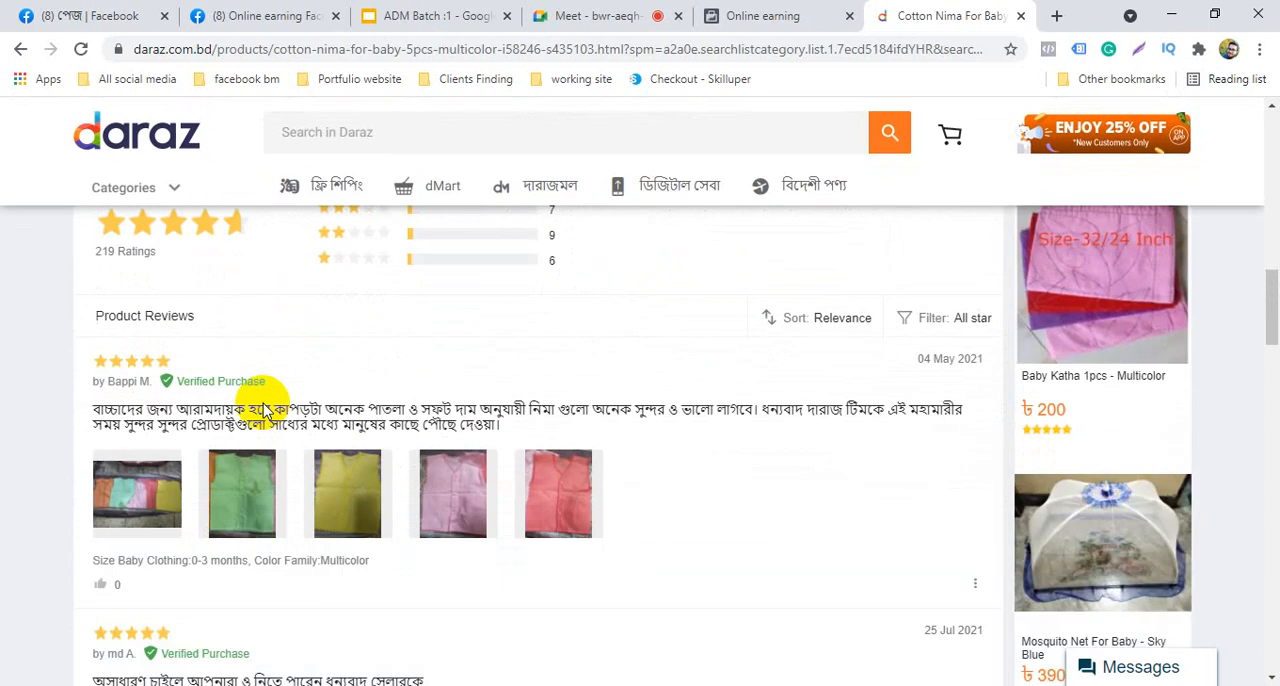
{"action": "scroll", "coordinate": [324, 520], "scroll_direction": "up", "scroll_amount": 15}
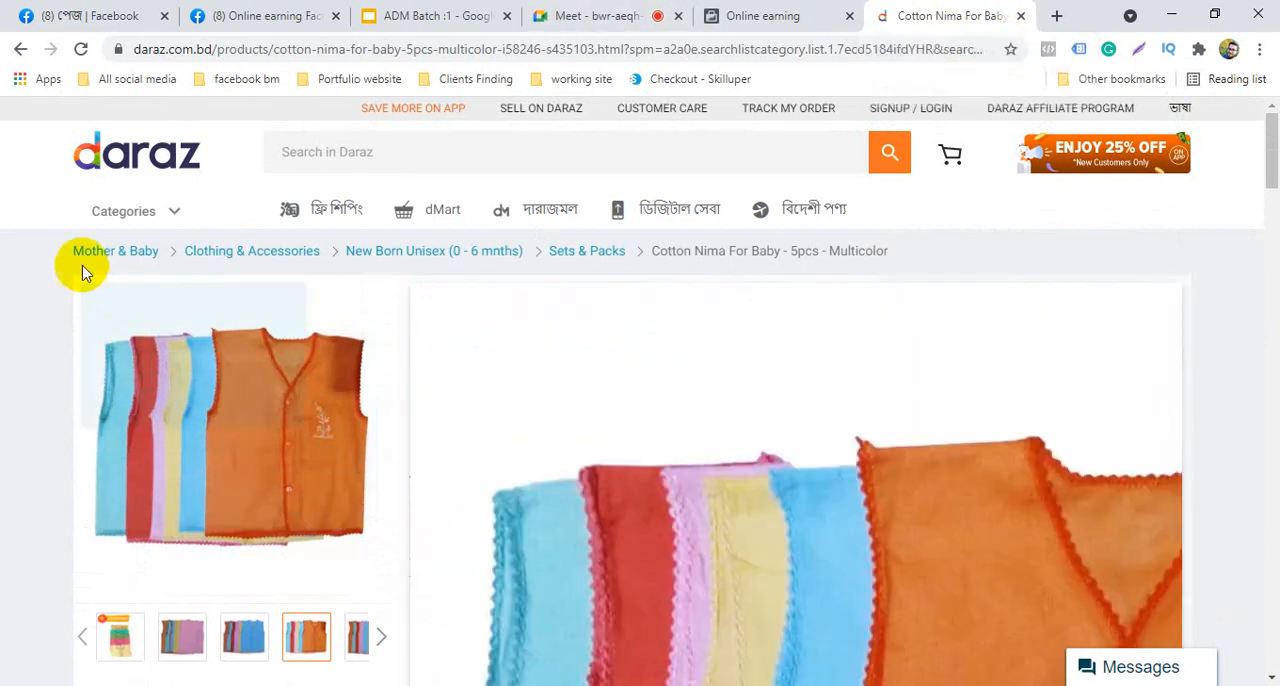
{"action": "scroll", "coordinate": [177, 406], "scroll_direction": "down", "scroll_amount": 4}
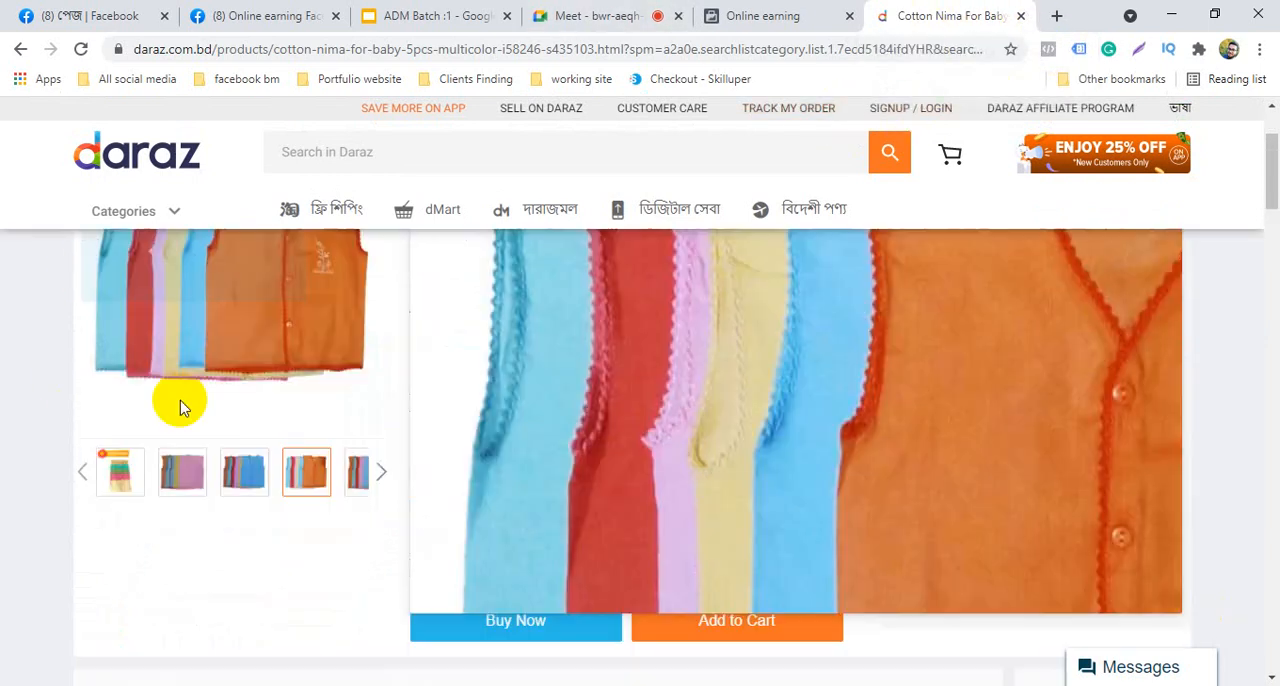
{"action": "scroll", "coordinate": [183, 451], "scroll_direction": "up", "scroll_amount": 4}
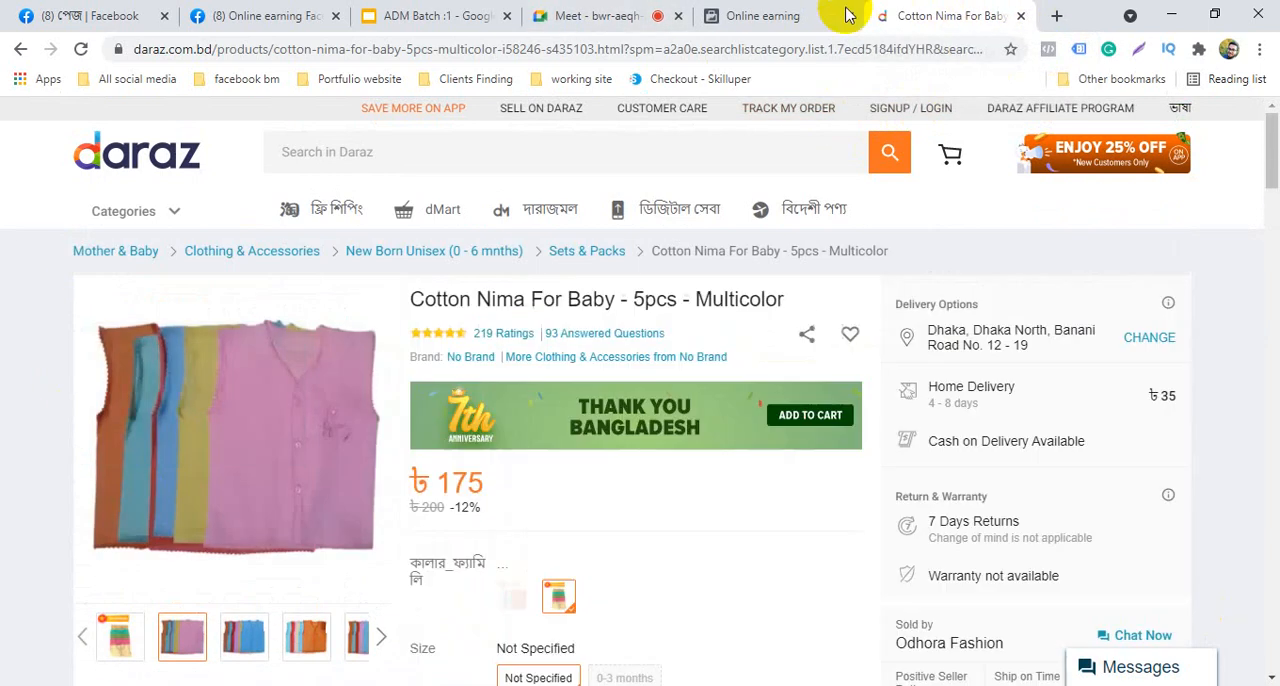
{"action": "left_click", "coordinate": [1021, 16]}
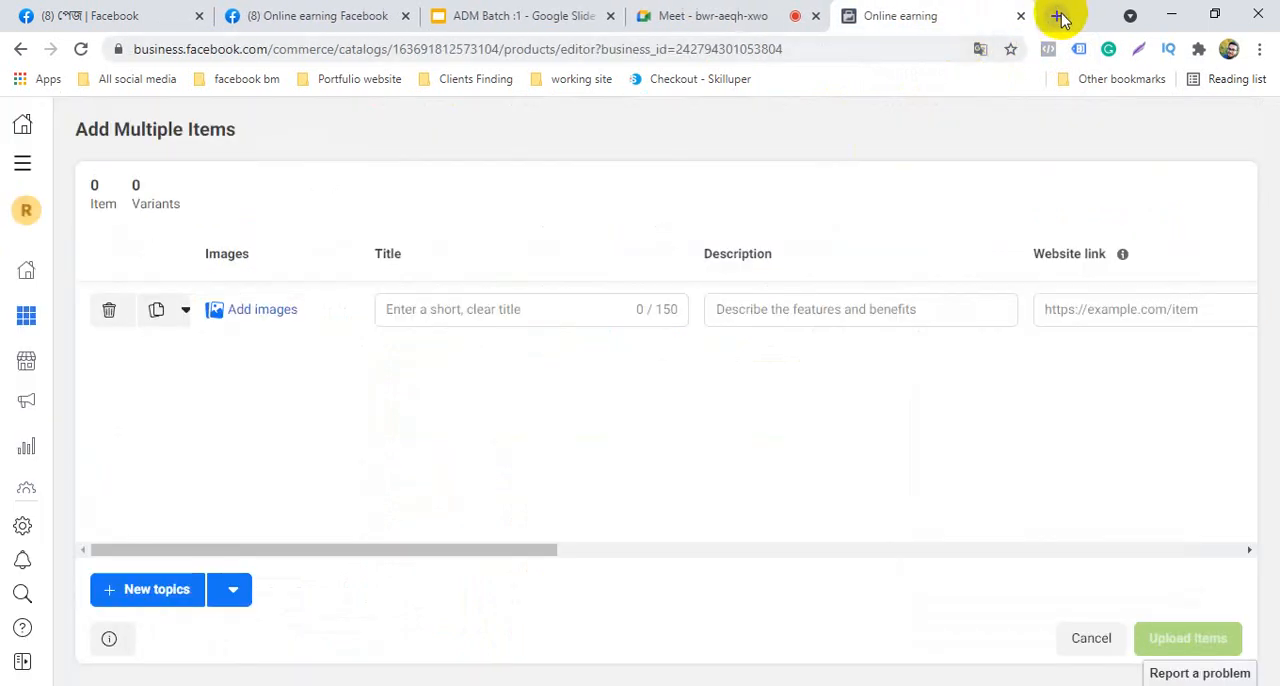
Search the web for "best t shirt in bangladesh" in a new browser tab and open the Fabrilife T-shirt store
{"action": "key", "text": "ctrl+t"}
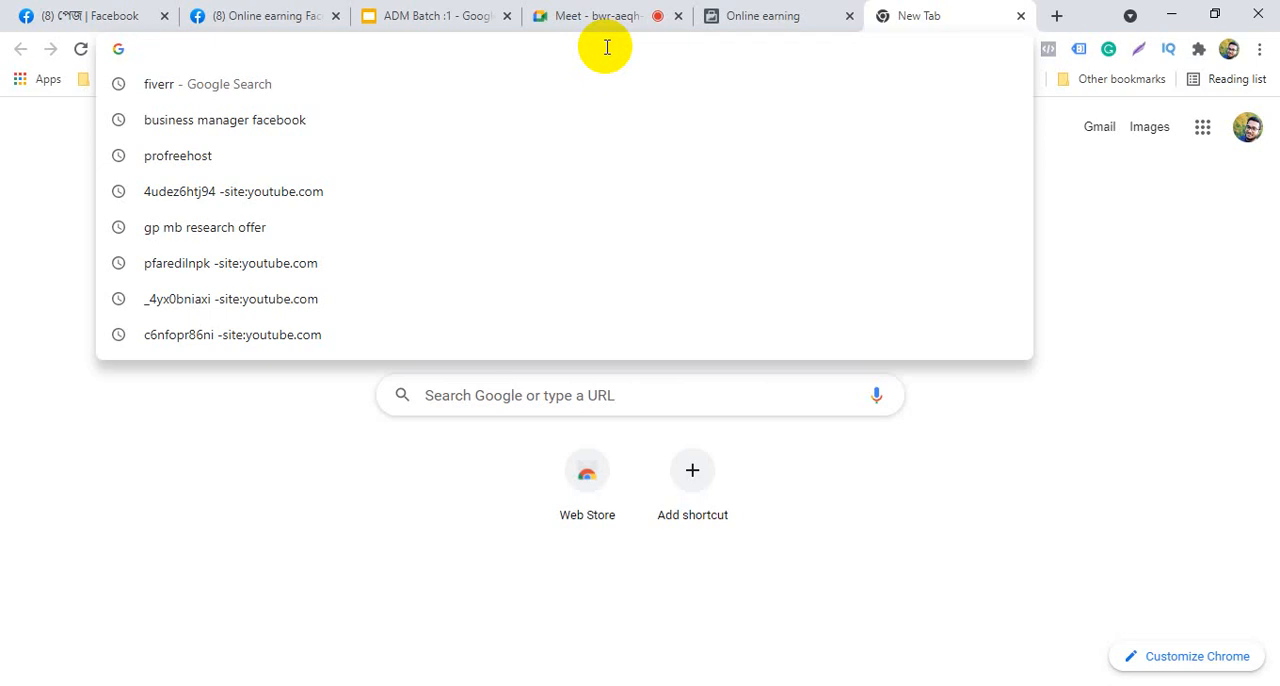
{"action": "type", "text": "best"}
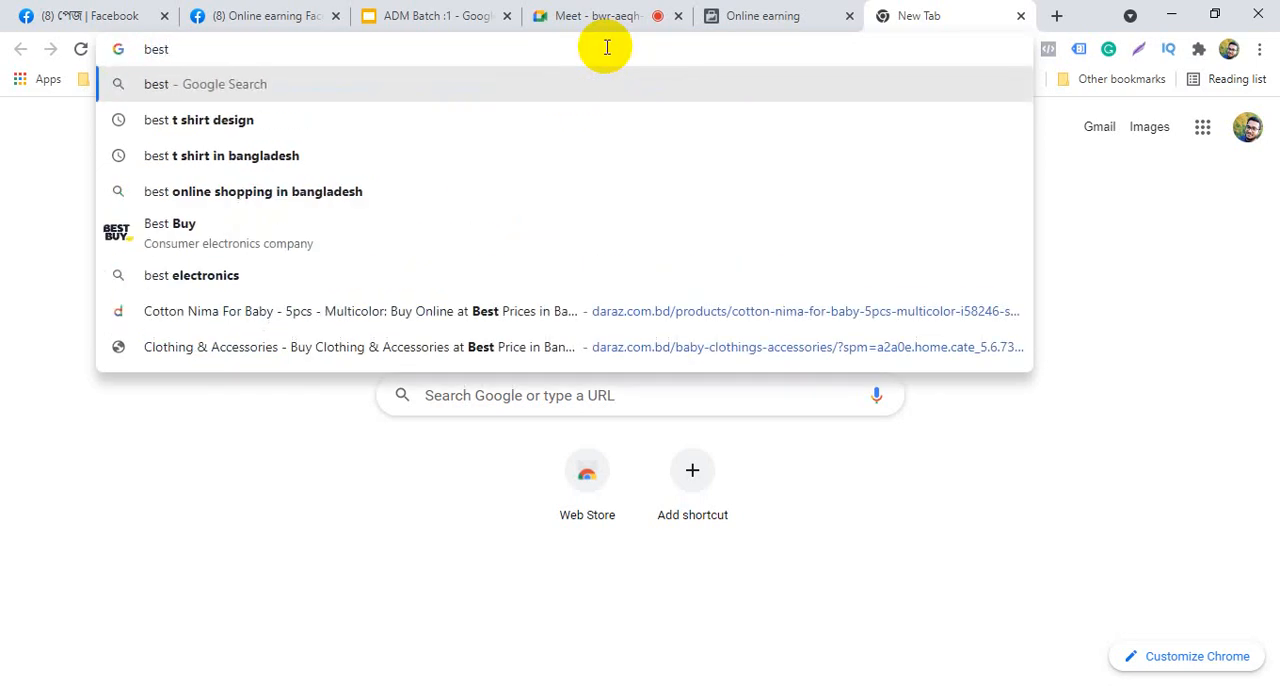
{"action": "left_click", "coordinate": [431, 152]}
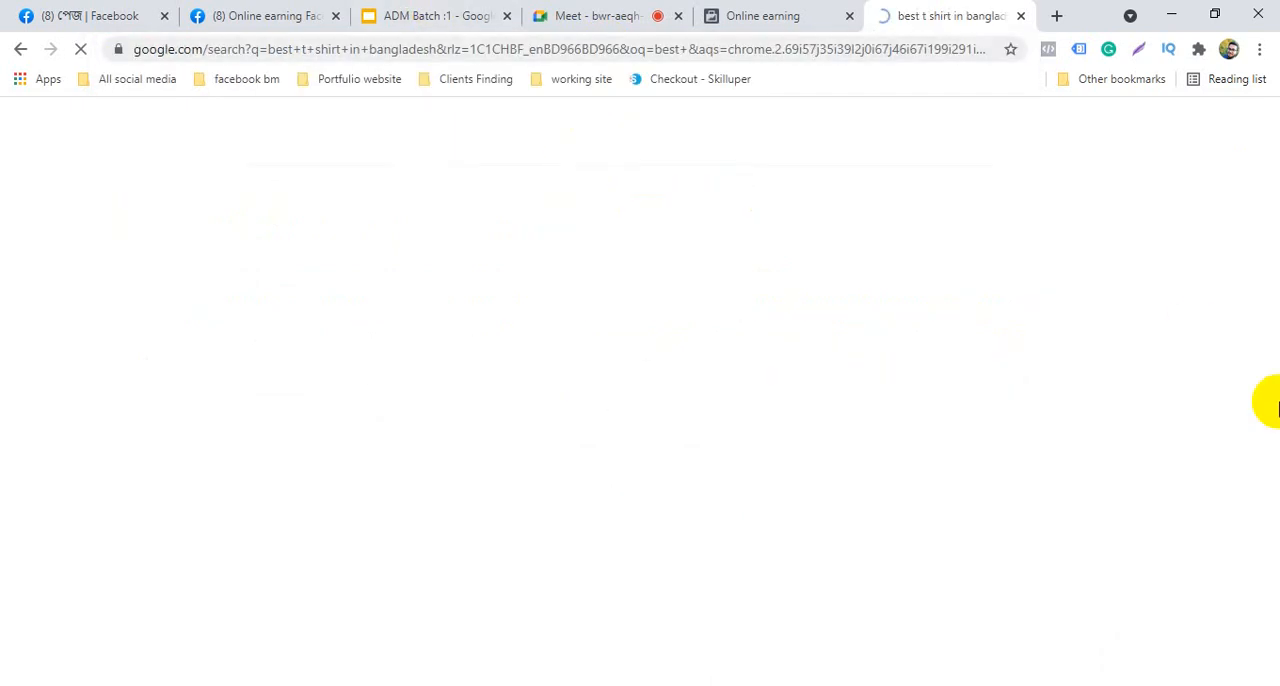
{"action": "scroll", "coordinate": [57, 423], "scroll_direction": "down", "scroll_amount": 4}
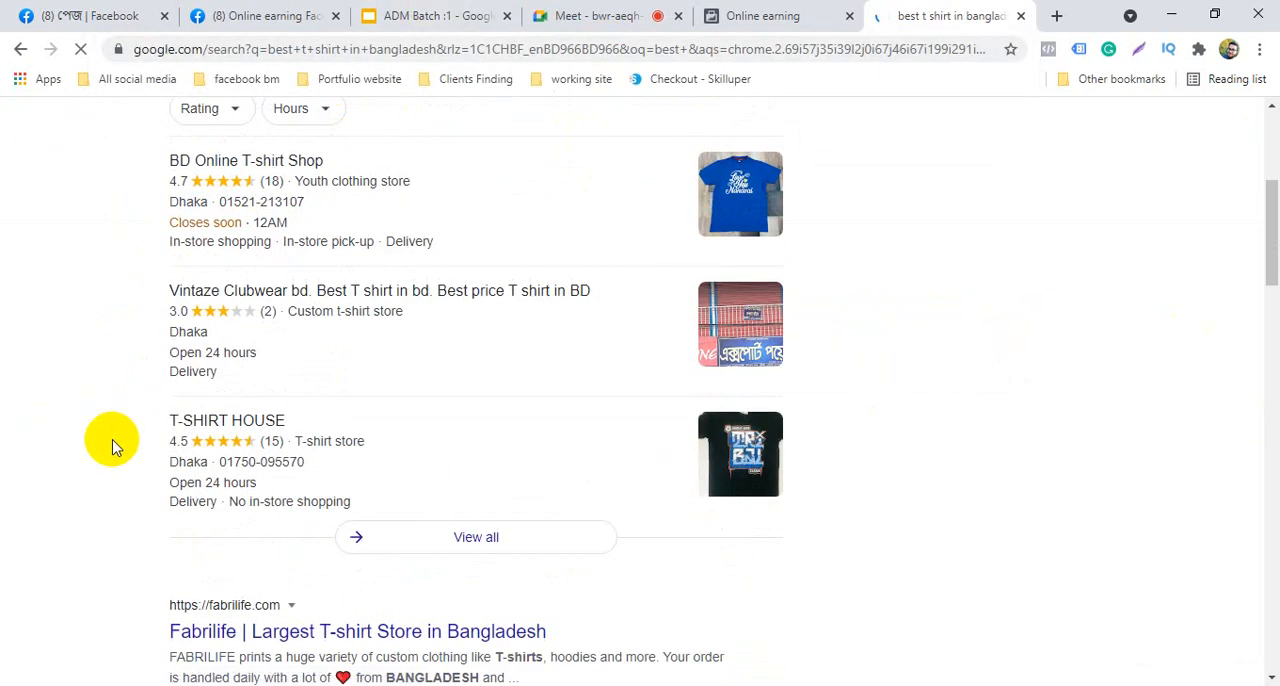
{"action": "scroll", "coordinate": [212, 445], "scroll_direction": "down", "scroll_amount": 3}
{"action": "left_click", "coordinate": [298, 350]}
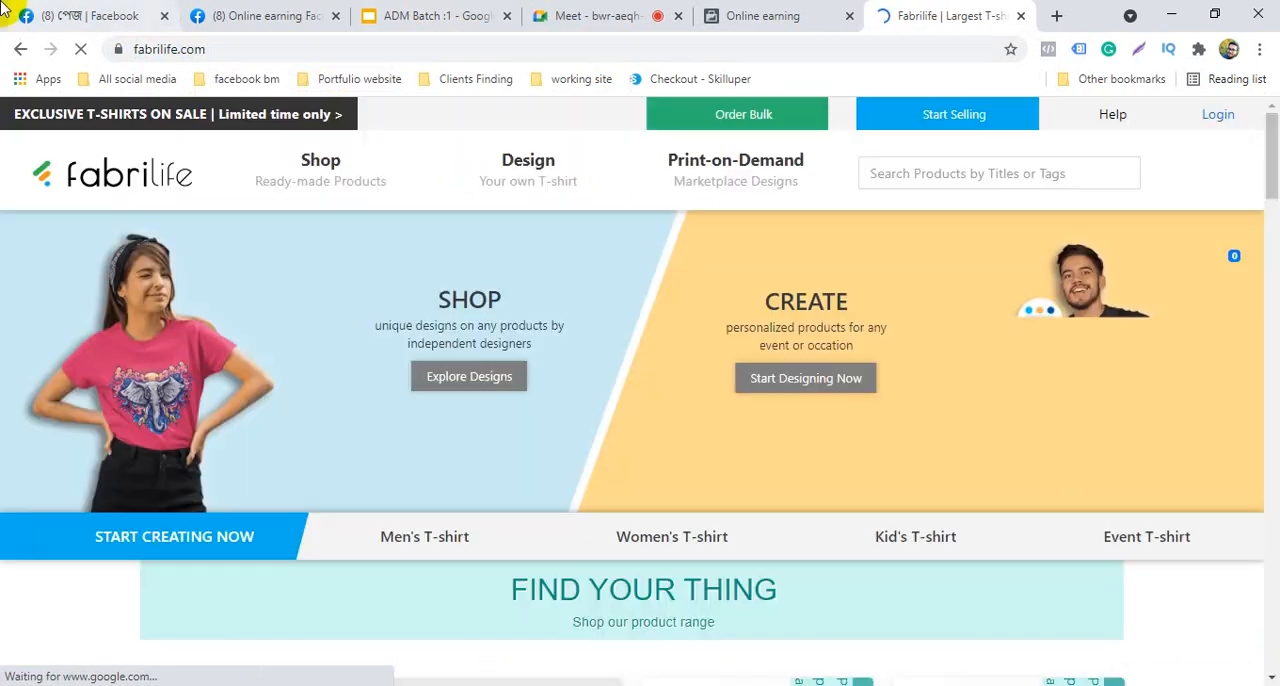
{"action": "scroll", "coordinate": [57, 318], "scroll_direction": "down", "scroll_amount": 4}
{"action": "scroll", "coordinate": [57, 318], "scroll_direction": "down", "scroll_amount": 4}
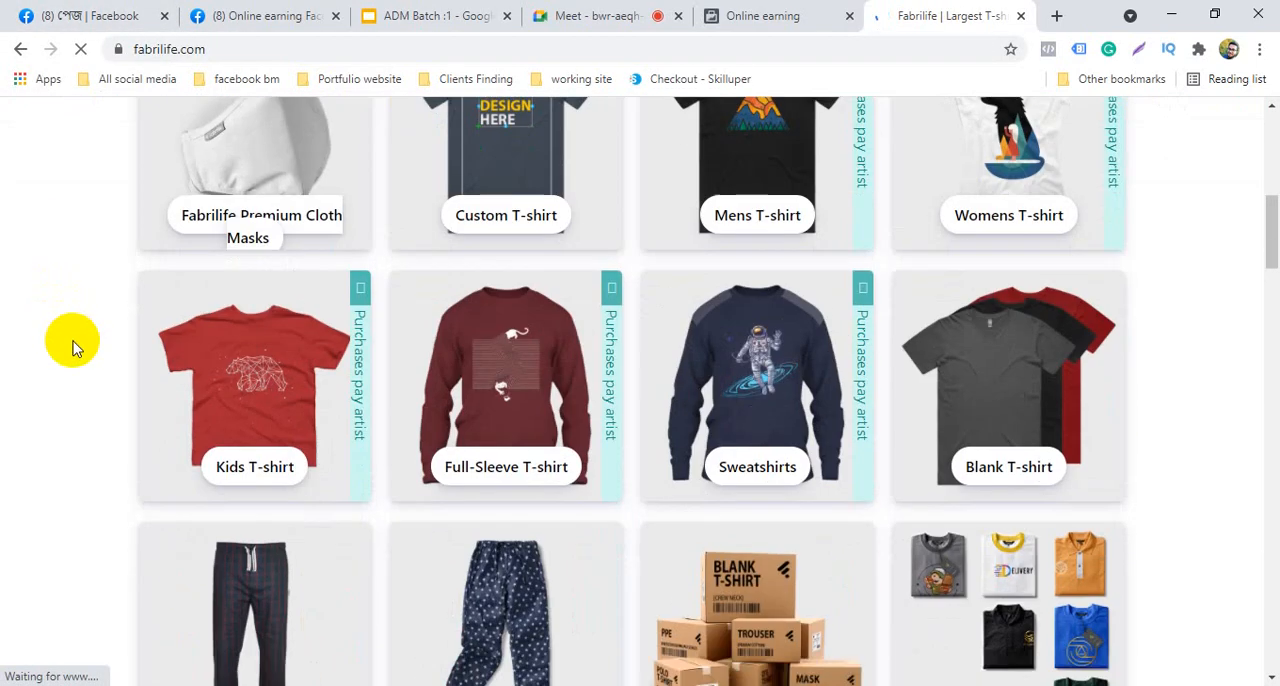
{"action": "scroll", "coordinate": [200, 280], "scroll_direction": "up", "scroll_amount": 2}
{"action": "right_click", "coordinate": [258, 229]}
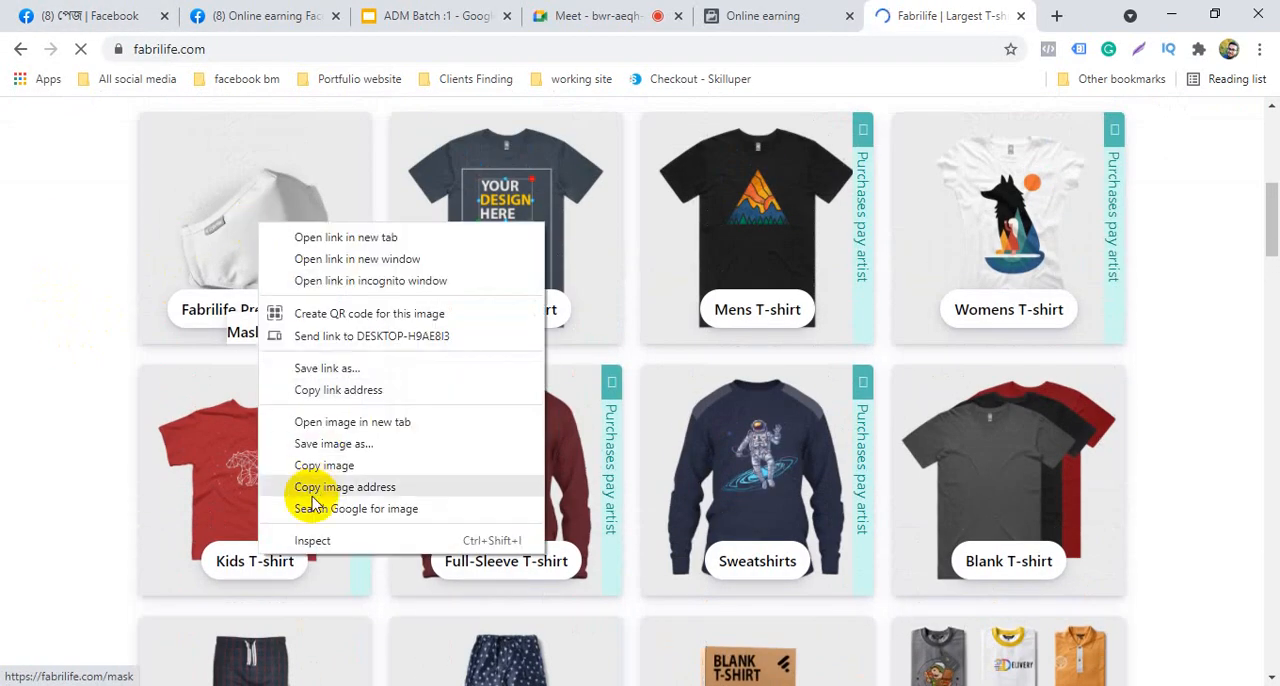
{"action": "left_click", "coordinate": [340, 448]}
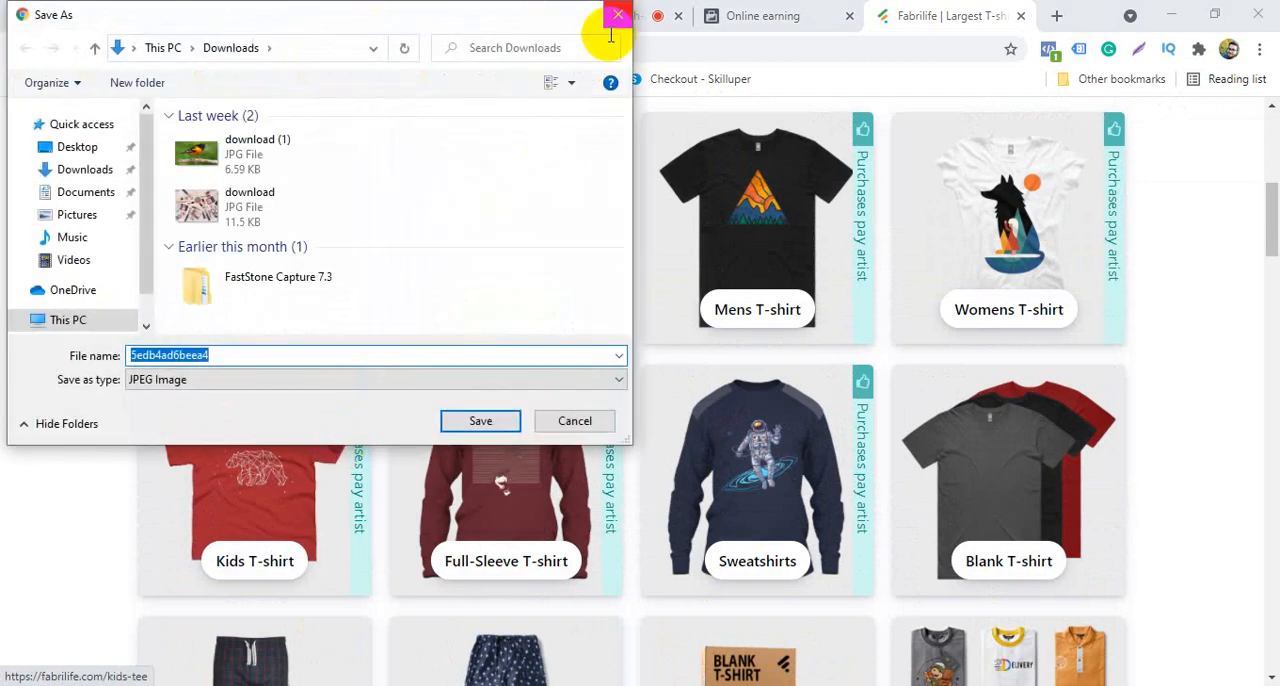
{"action": "left_click", "coordinate": [619, 17]}
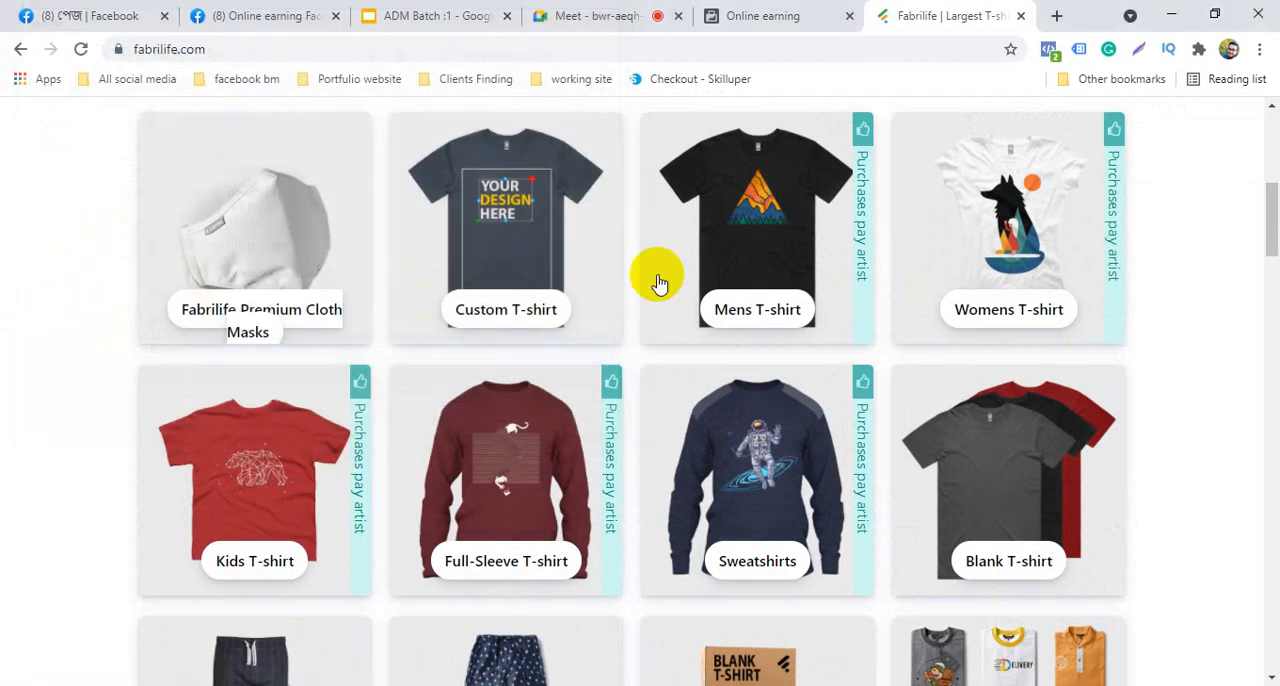
Open the Custom T-shirt and Mens T-shirt categories of the Fabrilife store in separate new browser tabs
{"action": "right_click", "coordinate": [532, 320]}
{"action": "left_click", "coordinate": [645, 332]}
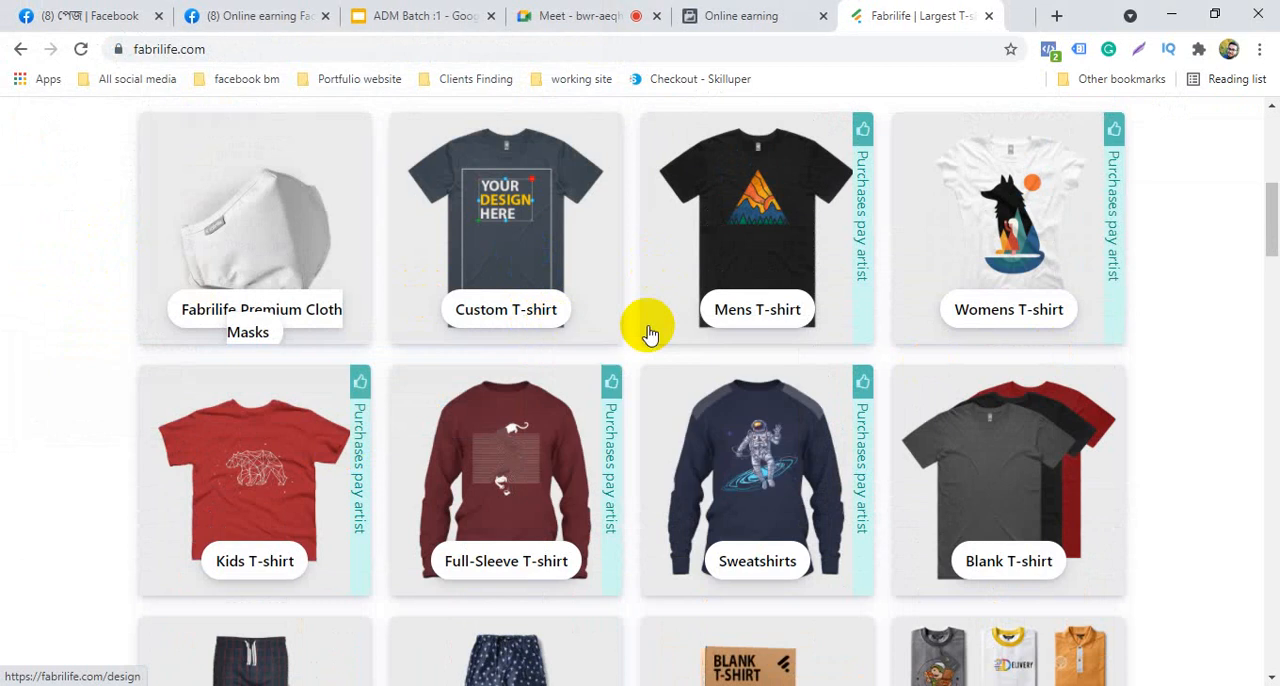
{"action": "right_click", "coordinate": [740, 318]}
{"action": "left_click", "coordinate": [777, 323]}
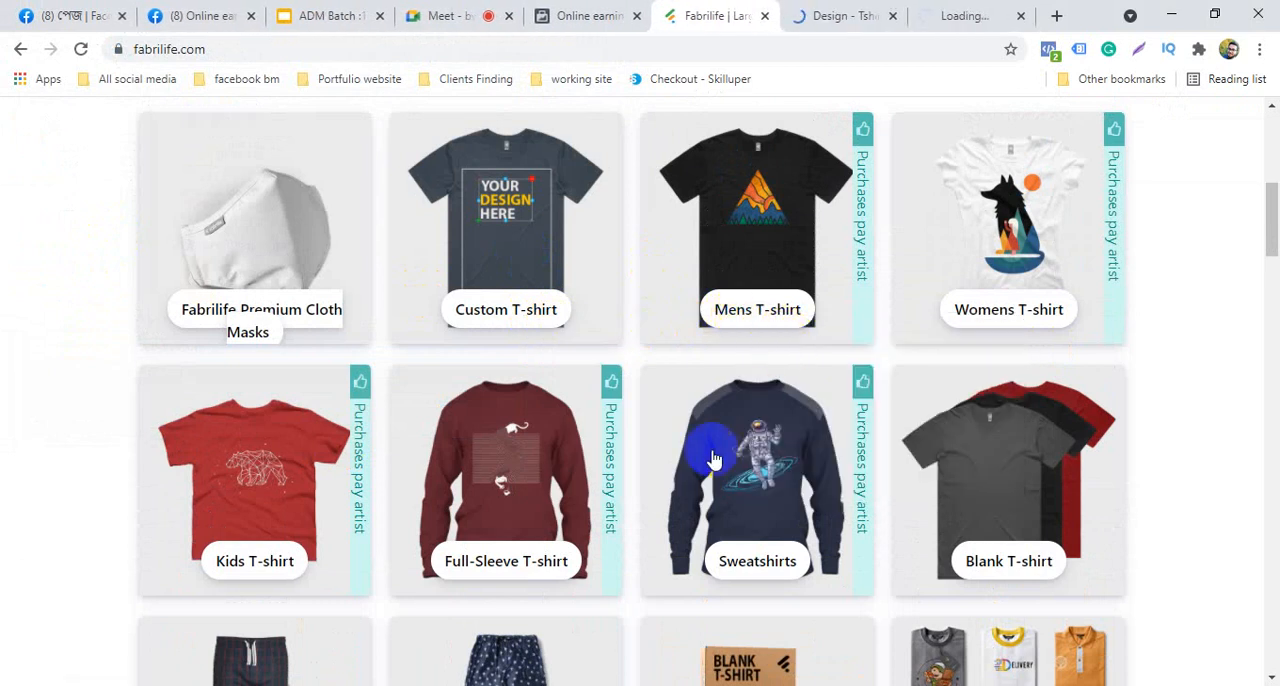
Check the Fabrilife custom design page and look through the men's T-shirt gallery for a sample product
{"action": "left_click", "coordinate": [818, 14]}
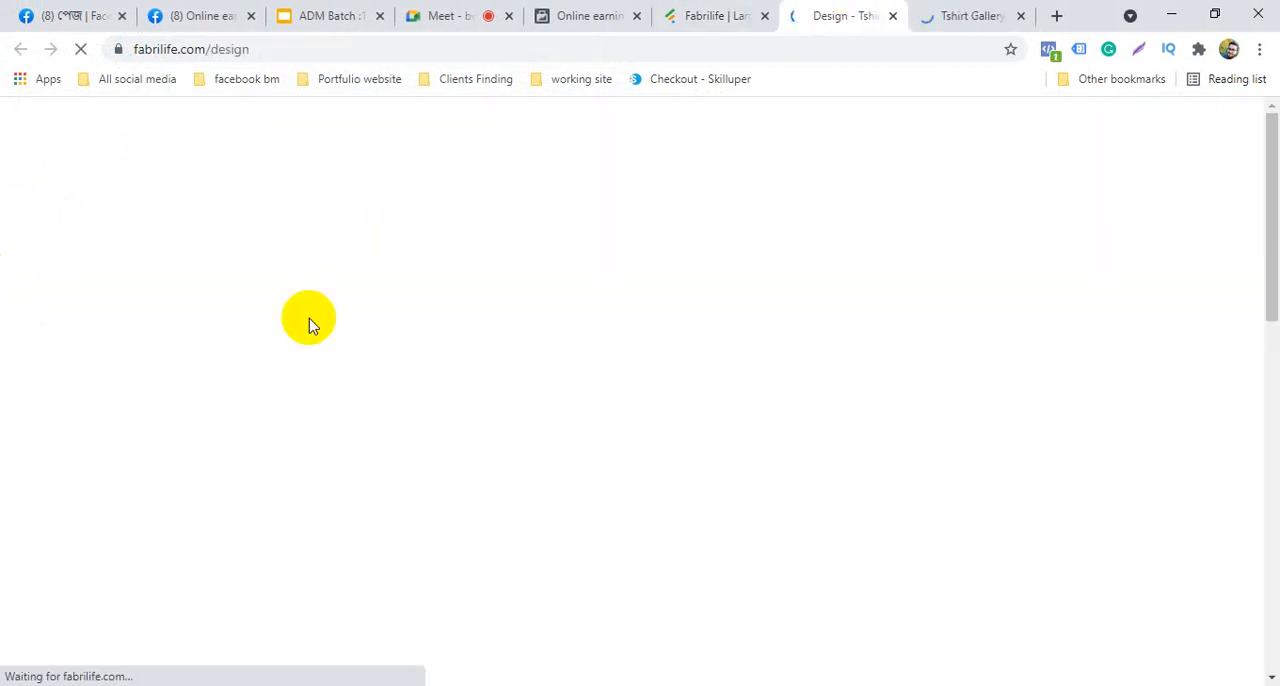
{"action": "left_click", "coordinate": [960, 12]}
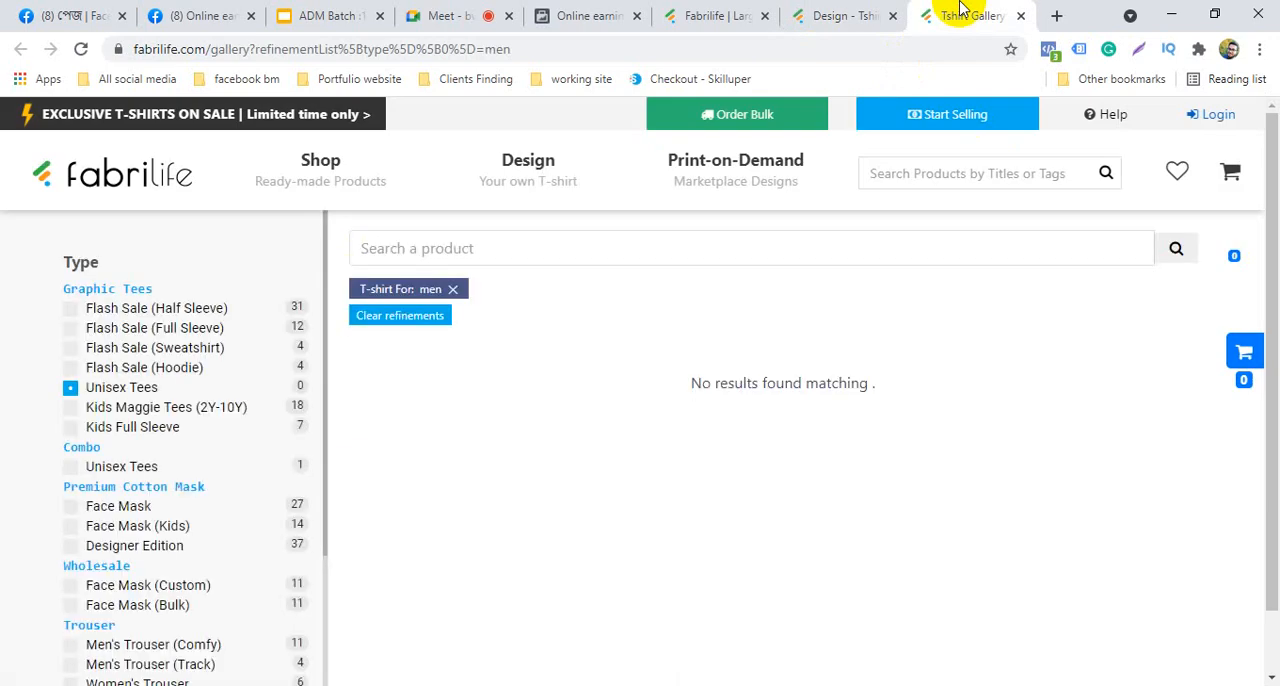
{"action": "scroll", "coordinate": [406, 380], "scroll_direction": "down", "scroll_amount": 3}
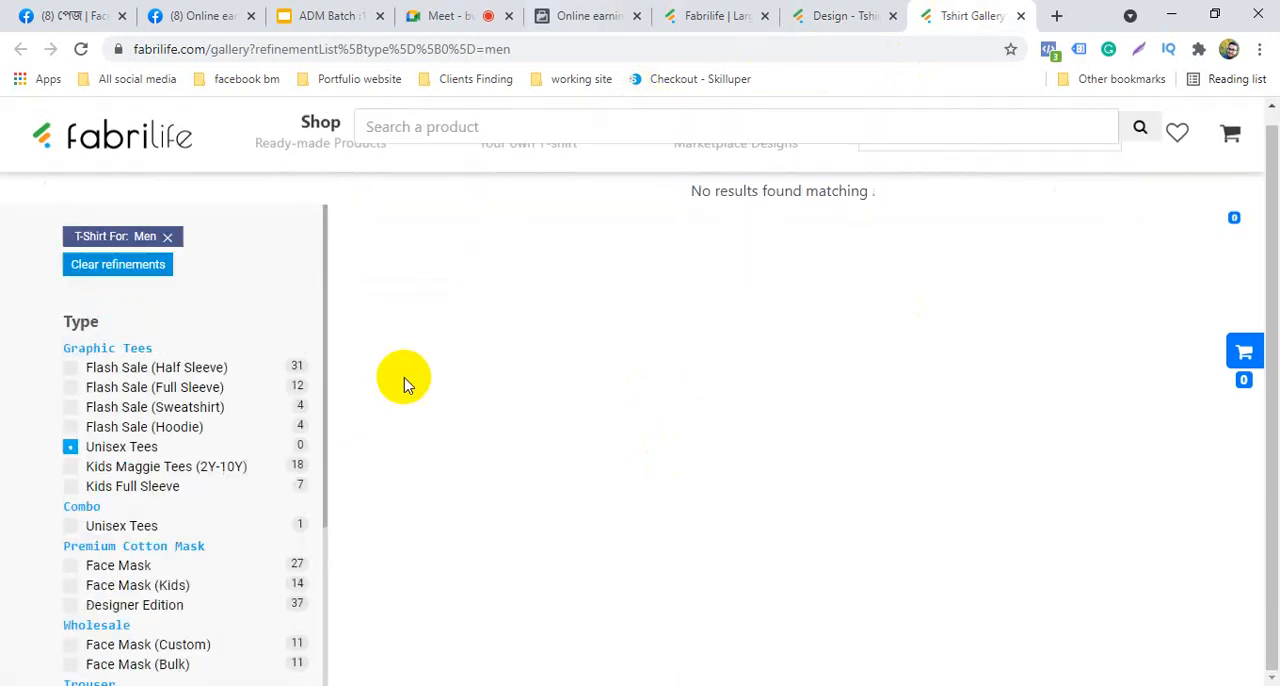
{"action": "scroll", "coordinate": [411, 394], "scroll_direction": "up", "scroll_amount": 3}
{"action": "scroll", "coordinate": [491, 366], "scroll_direction": "down", "scroll_amount": 3}
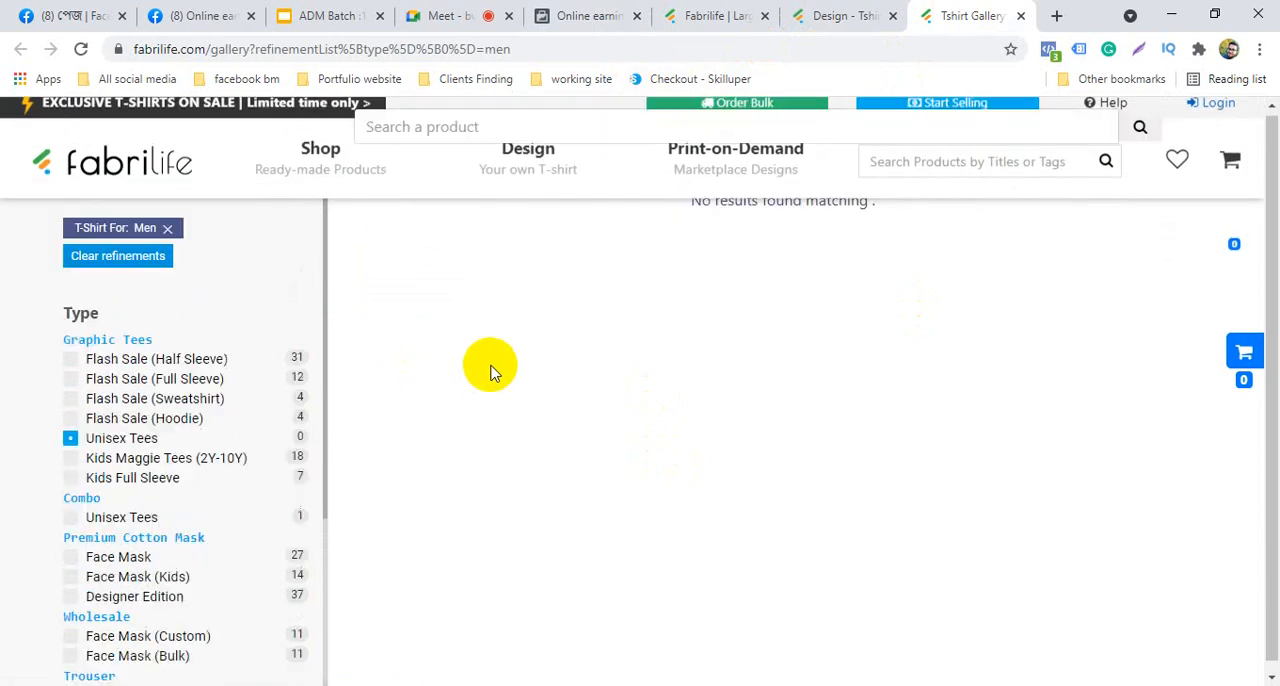
{"action": "scroll", "coordinate": [490, 372], "scroll_direction": "up", "scroll_amount": 3}
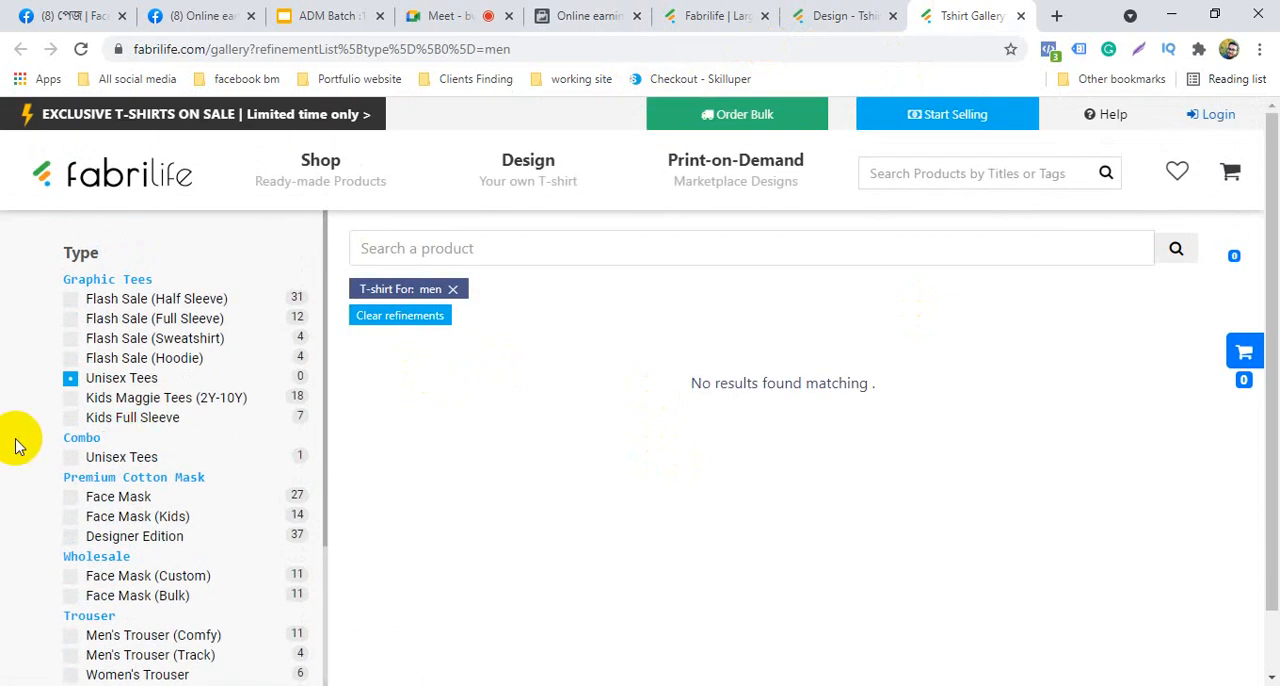
Filter the gallery by custom wholesale face masks and open the Premium Cotton Face Mask - Branded (Navy) product to review its specifications
{"action": "scroll", "coordinate": [109, 472], "scroll_direction": "down", "scroll_amount": 2}
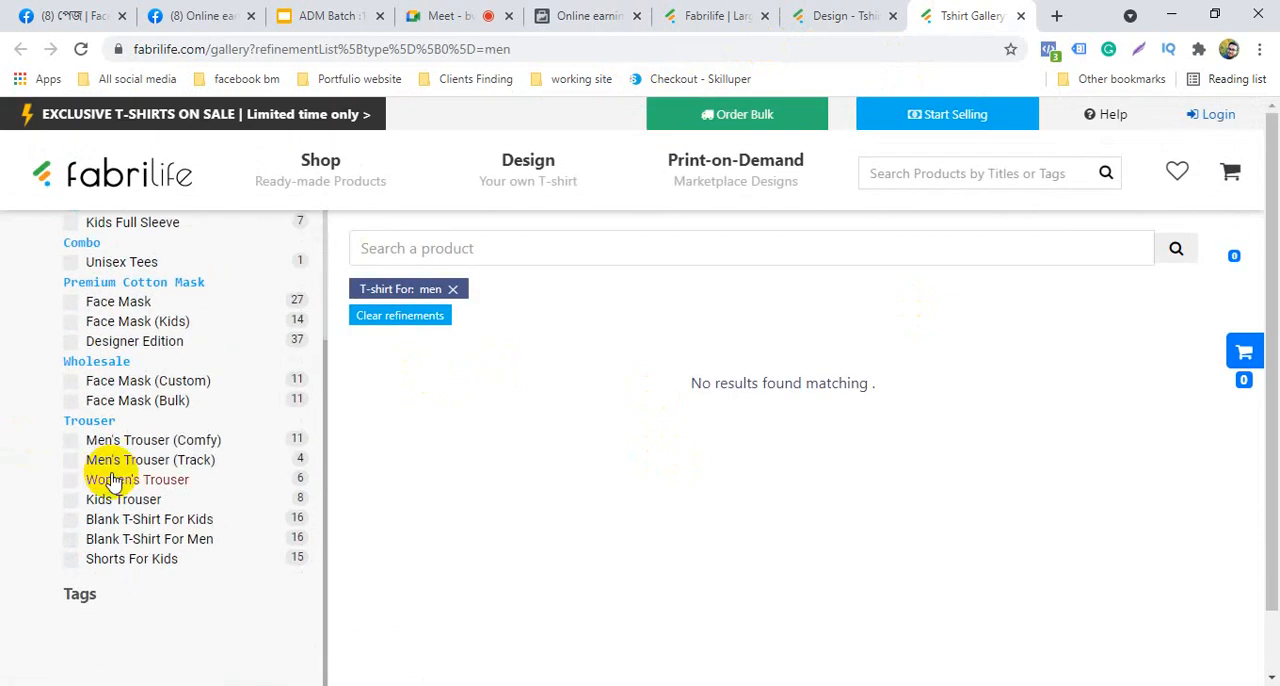
{"action": "left_click", "coordinate": [167, 391]}
{"action": "scroll", "coordinate": [451, 409], "scroll_direction": "down", "scroll_amount": 3}
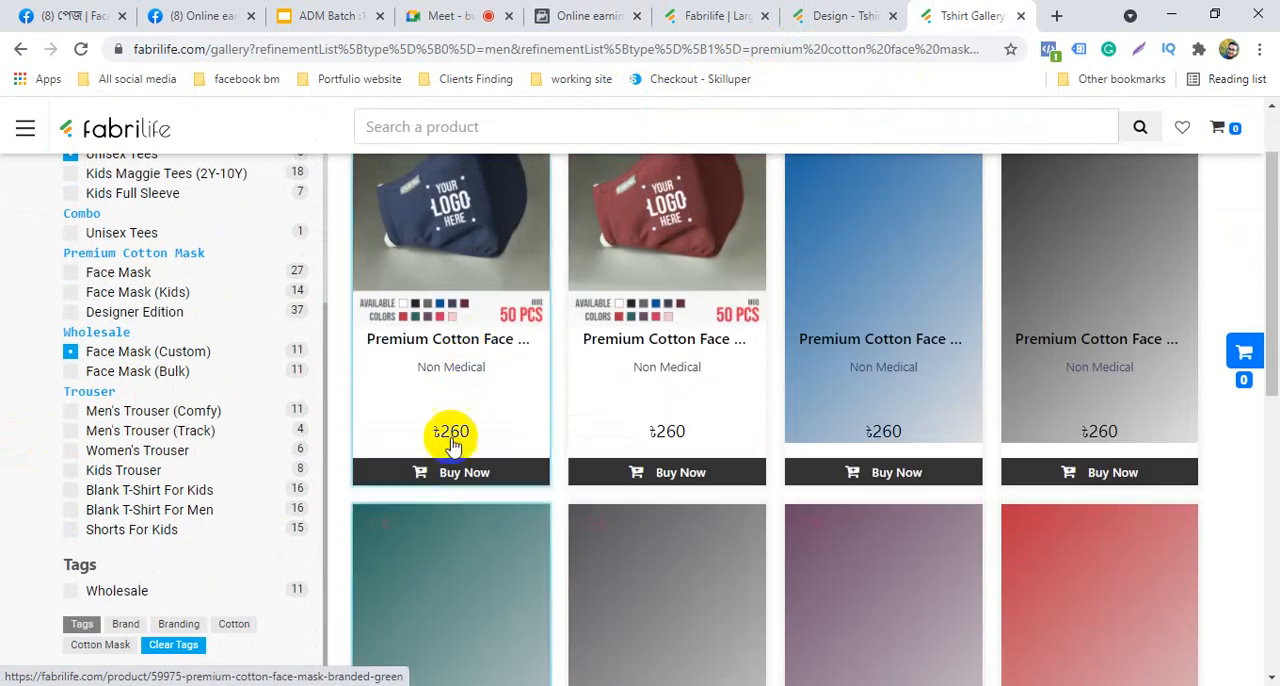
{"action": "left_click", "coordinate": [475, 343]}
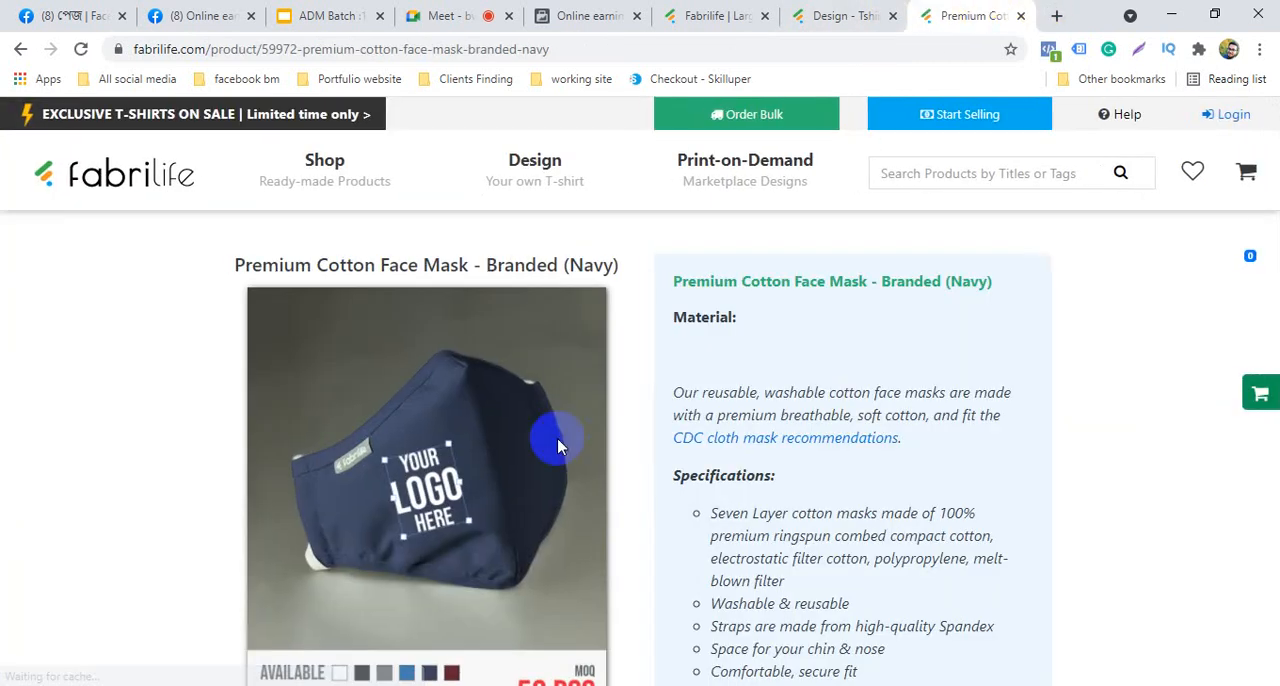
{"action": "scroll", "coordinate": [560, 460], "scroll_direction": "down", "scroll_amount": 4}
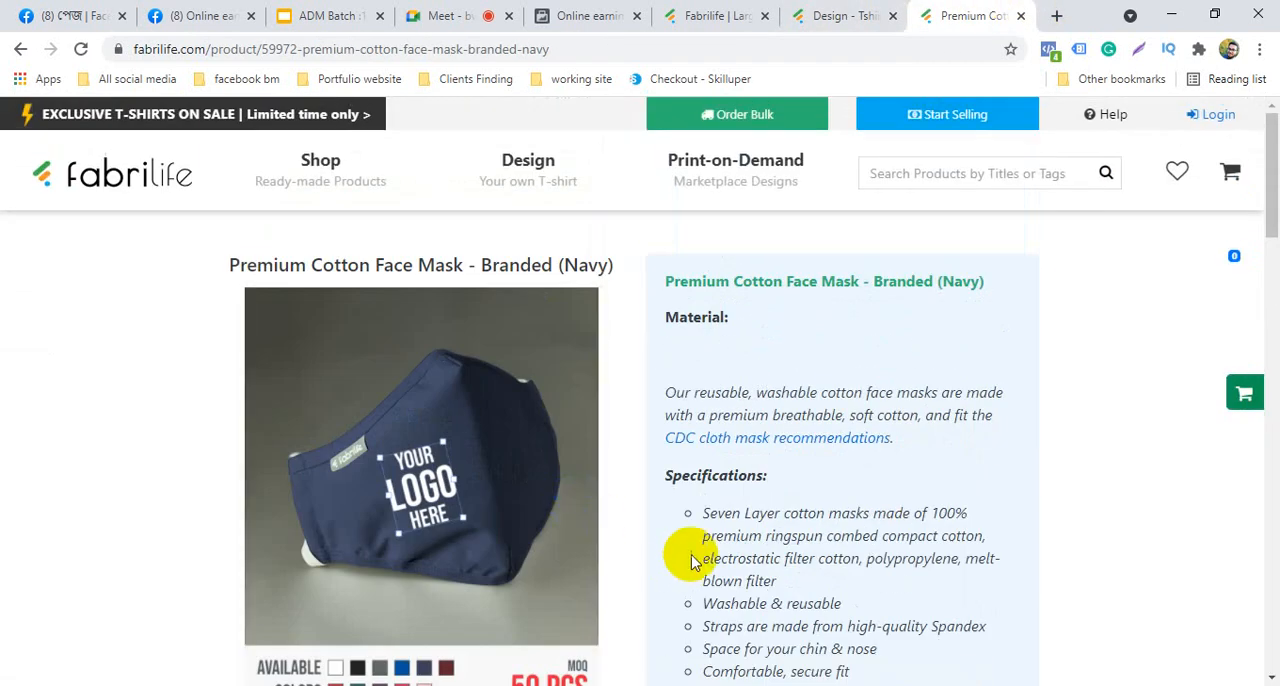
{"action": "scroll", "coordinate": [690, 558], "scroll_direction": "down", "scroll_amount": 5}
{"action": "scroll", "coordinate": [690, 560], "scroll_direction": "up", "scroll_amount": 3}
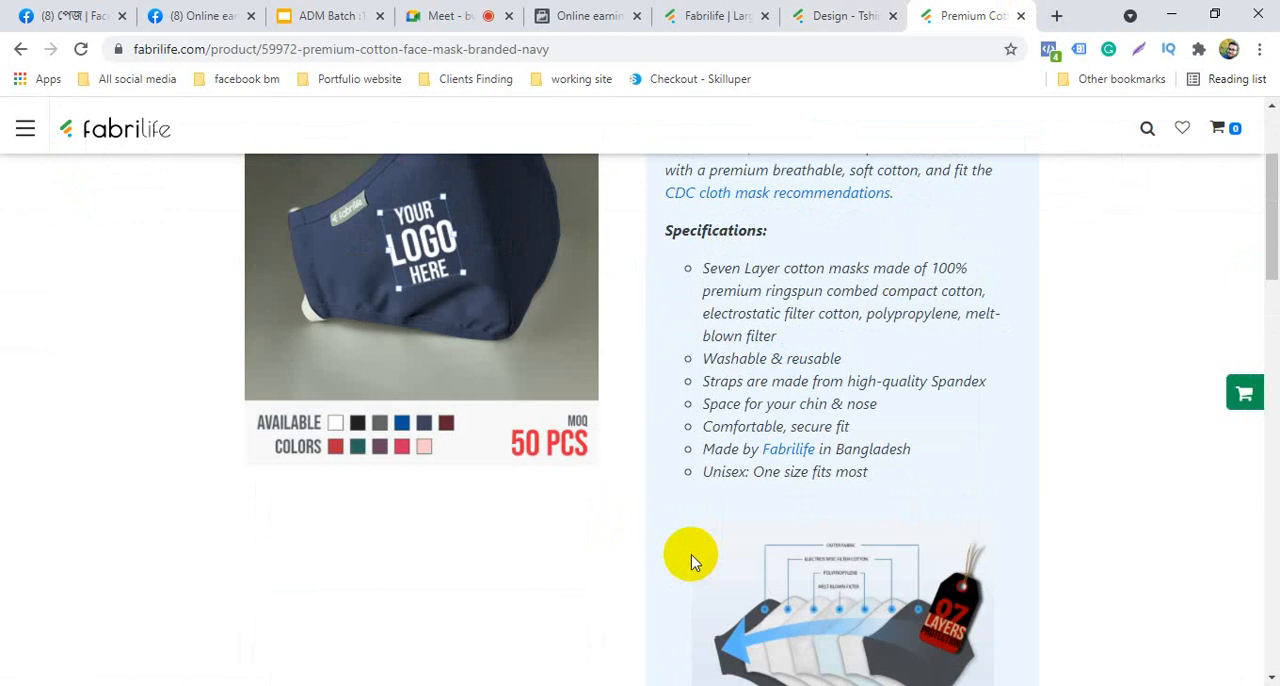
{"action": "scroll", "coordinate": [690, 560], "scroll_direction": "down", "scroll_amount": 4}
{"action": "scroll", "coordinate": [688, 557], "scroll_direction": "down", "scroll_amount": 4}
{"action": "scroll", "coordinate": [692, 557], "scroll_direction": "up", "scroll_amount": 15}
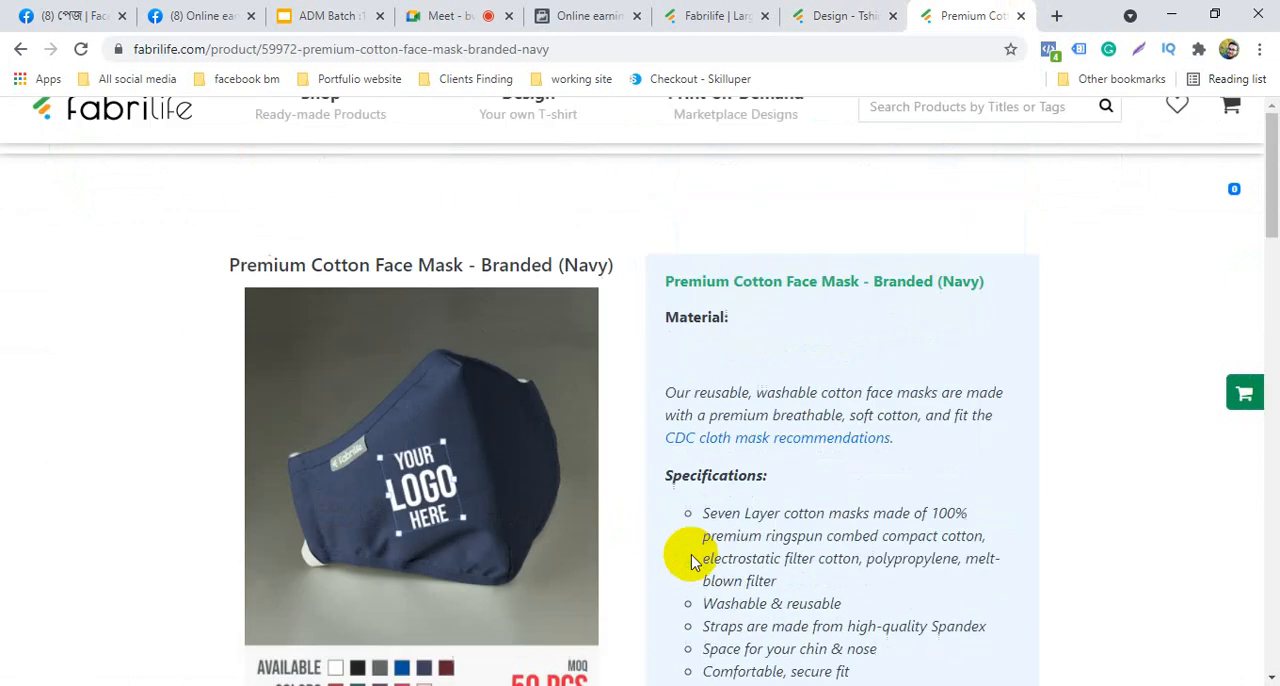
Open the Silk-Screen T-shirt collection from the custom design page, and go back to the design page
{"action": "left_click", "coordinate": [837, 15]}
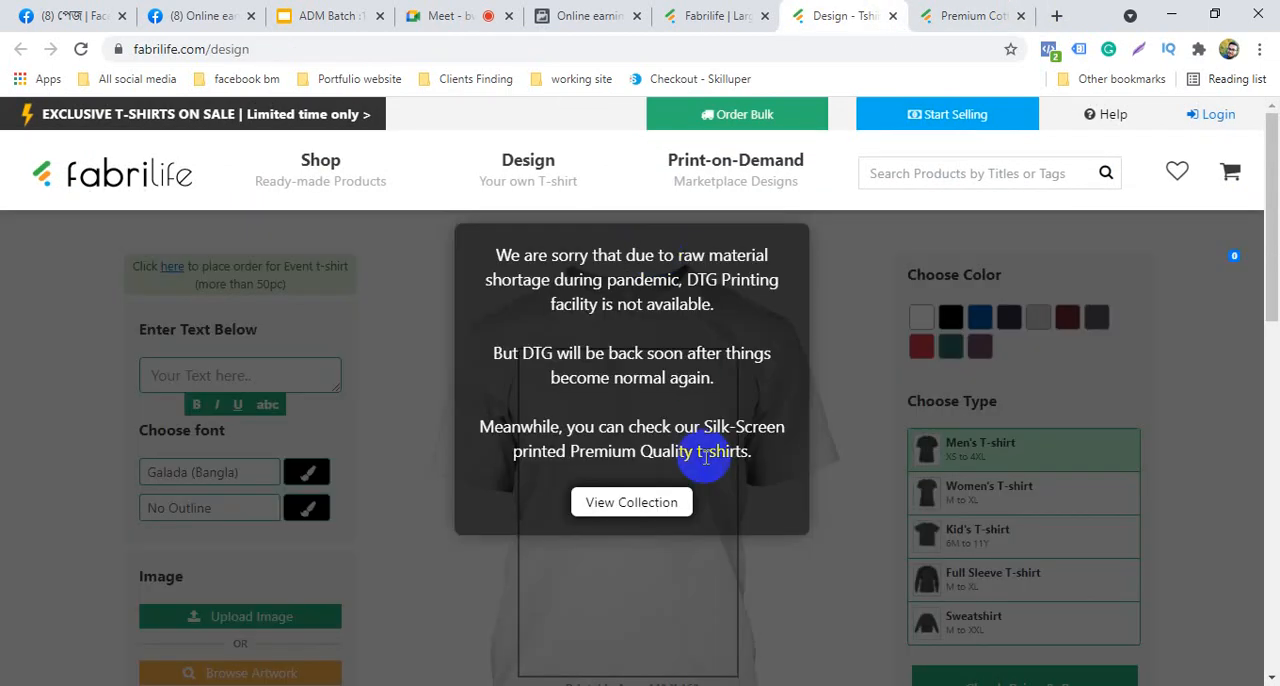
{"action": "left_click", "coordinate": [645, 505]}
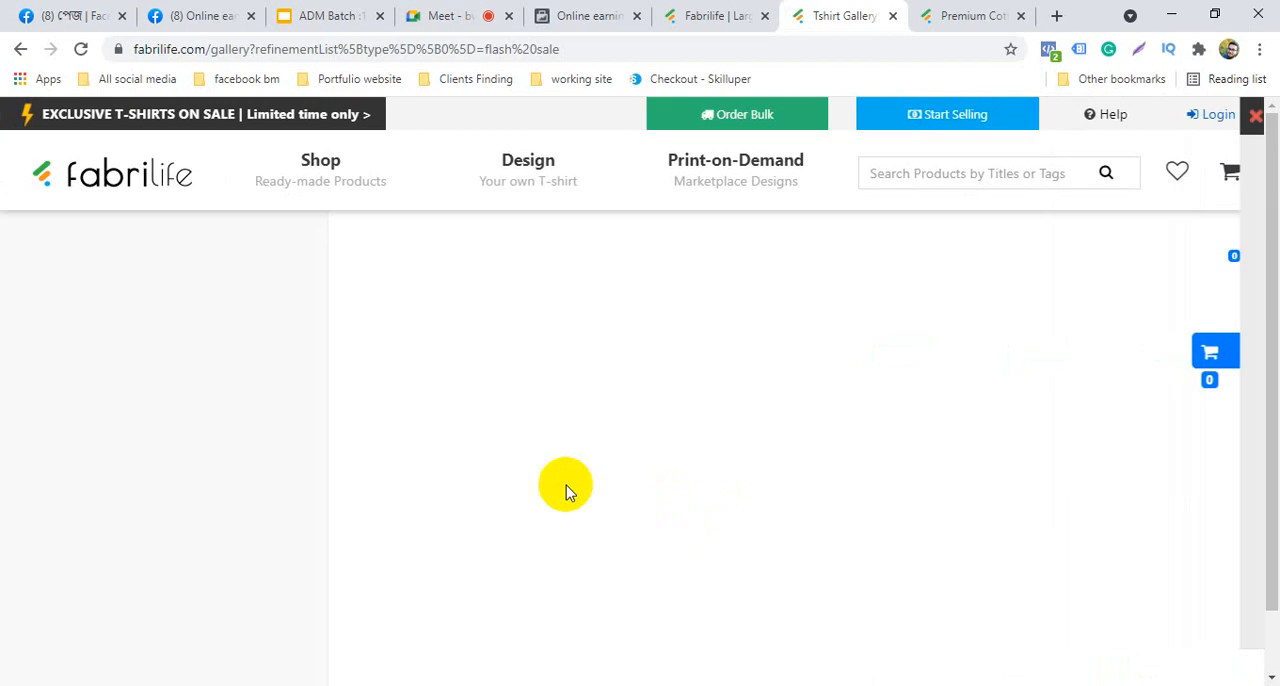
{"action": "left_click", "coordinate": [22, 49]}
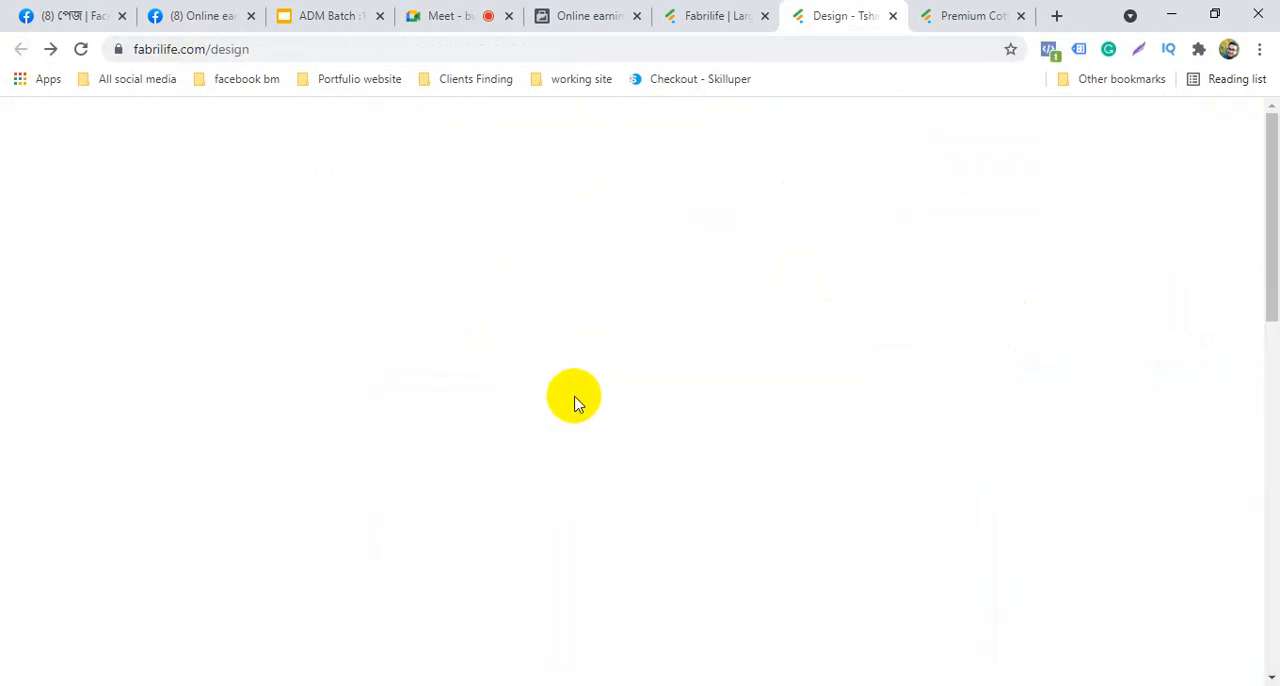
Open the Kids T-shirt category from the Fabrilife home page and recheck the custom design page
{"action": "left_click", "coordinate": [710, 12]}
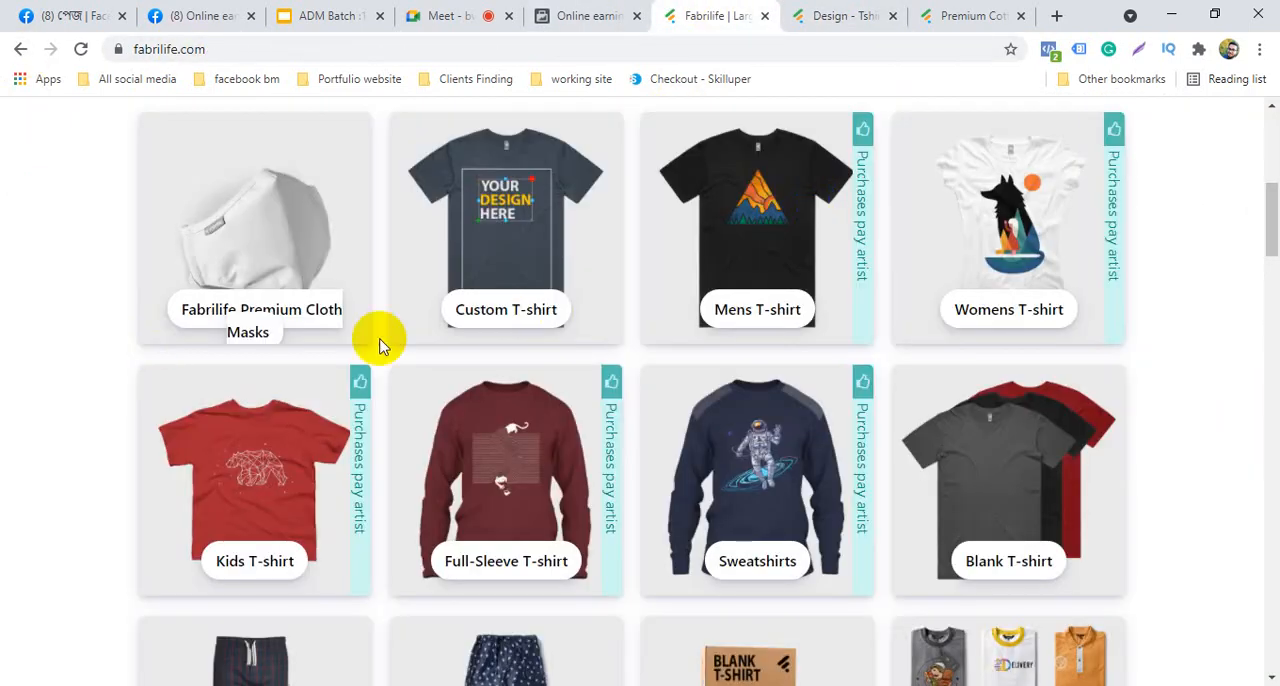
{"action": "scroll", "coordinate": [268, 328], "scroll_direction": "down", "scroll_amount": 3}
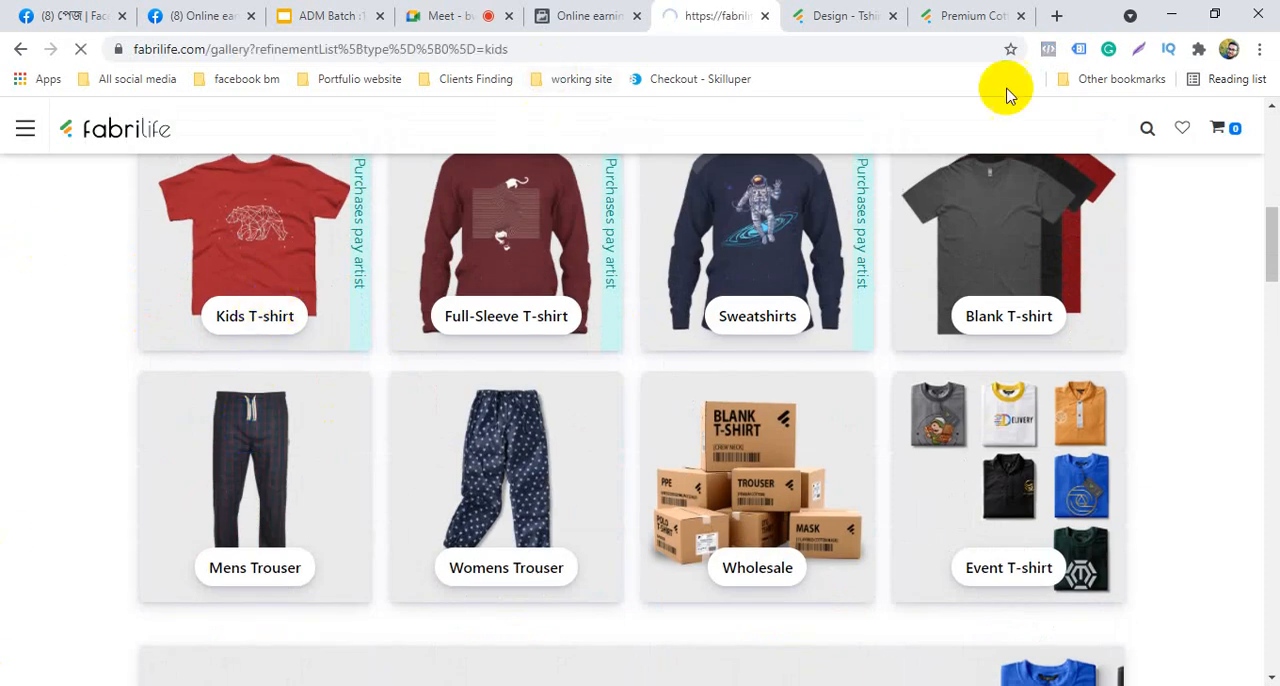
{"action": "left_click", "coordinate": [852, 13]}
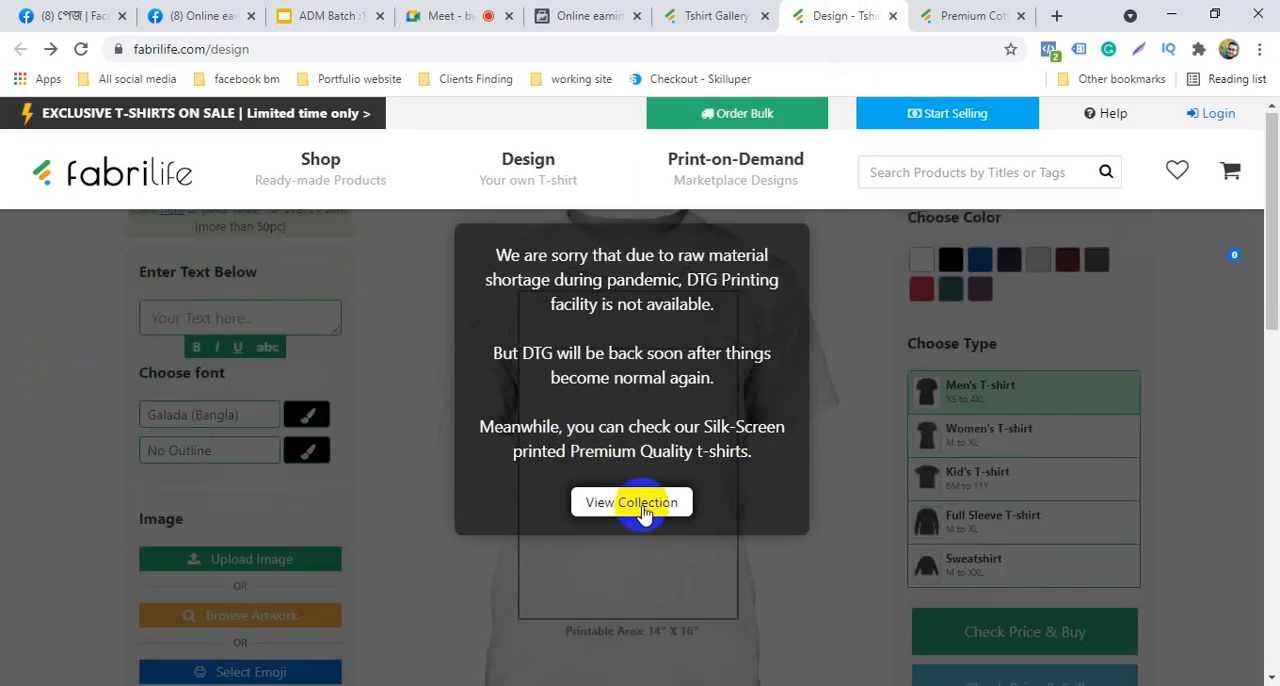
{"action": "scroll", "coordinate": [642, 511], "scroll_direction": "down", "scroll_amount": 3}
{"action": "left_click", "coordinate": [680, 503]}
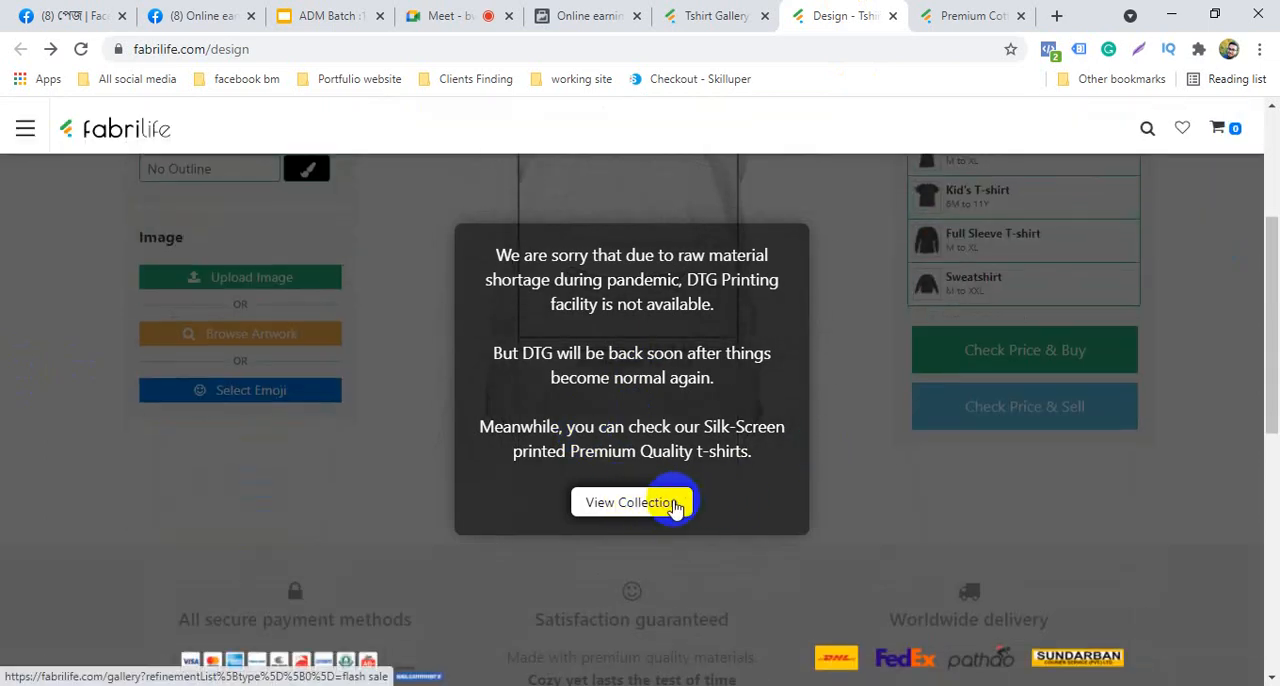
Remove the kids filter from the gallery, open the olive Mens Premium Track Trouser product, and close the custom design page
{"action": "left_click", "coordinate": [718, 15]}
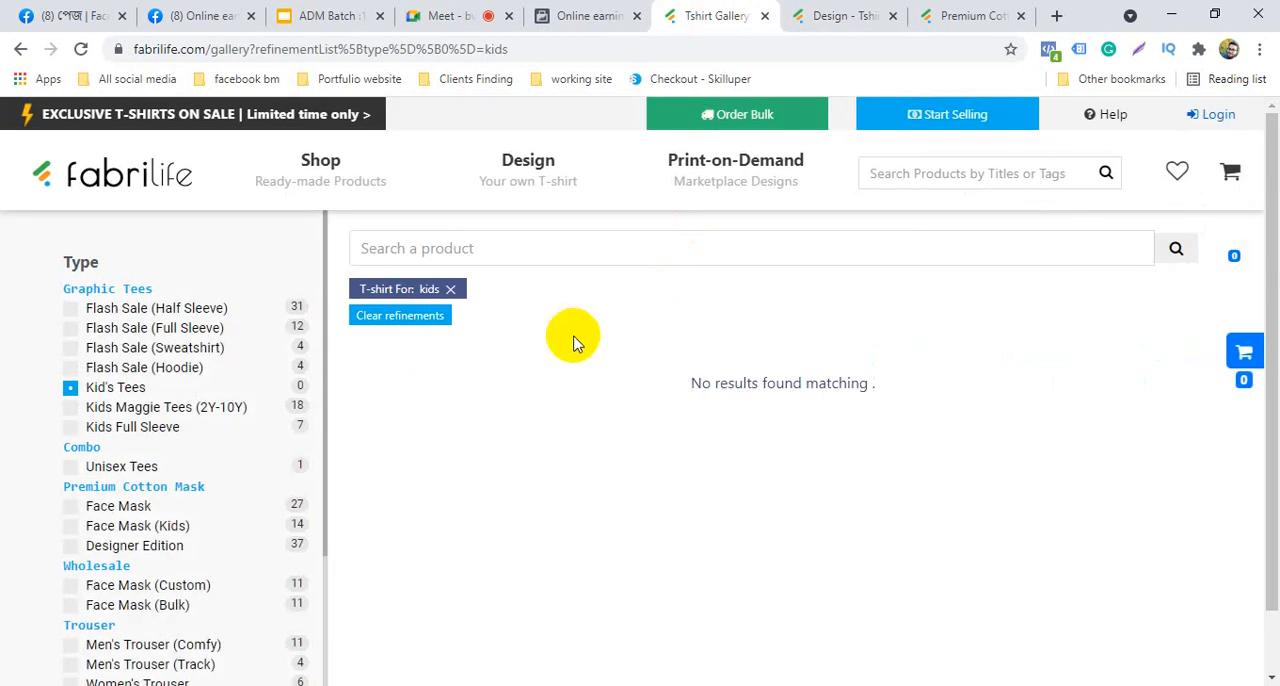
{"action": "left_click", "coordinate": [451, 290]}
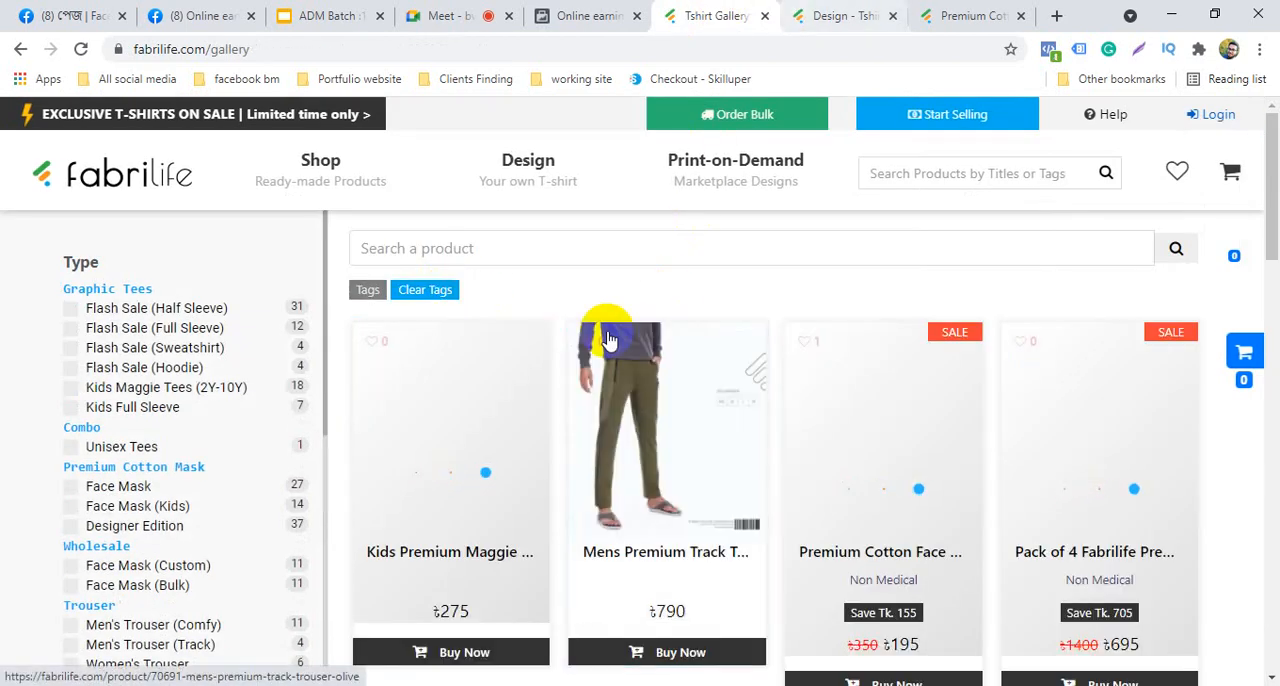
{"action": "scroll", "coordinate": [638, 422], "scroll_direction": "down", "scroll_amount": 2}
{"action": "left_click", "coordinate": [655, 328]}
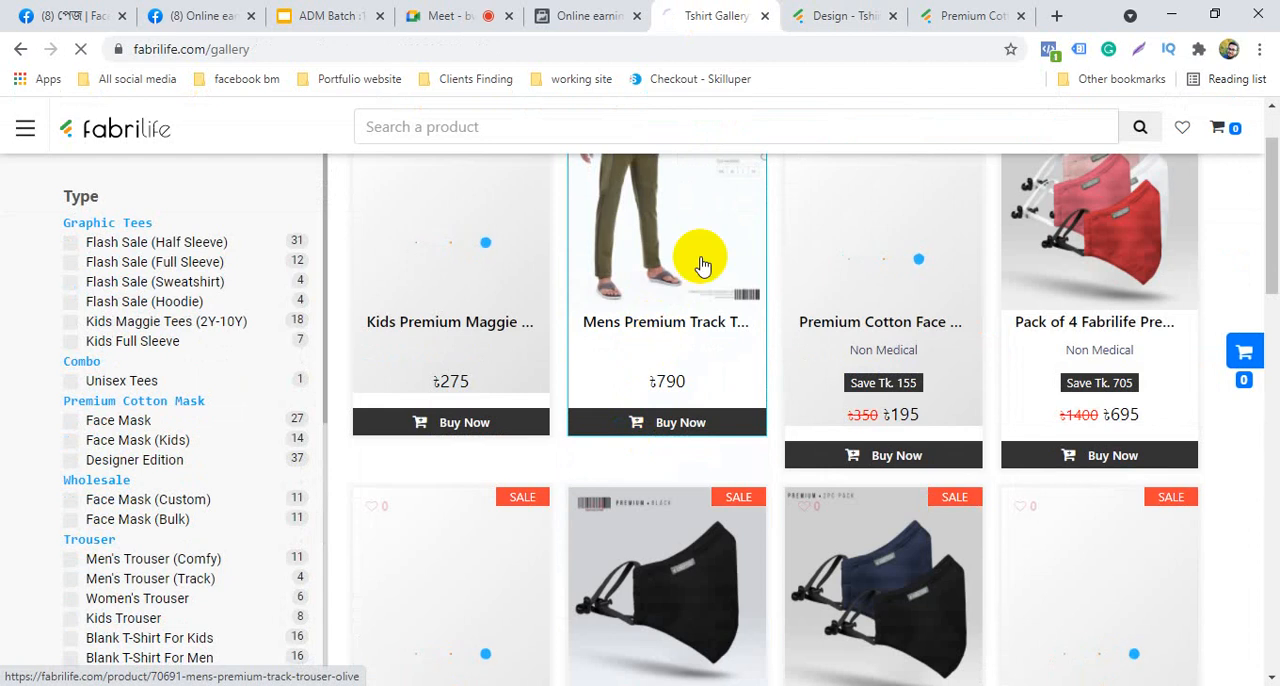
{"action": "left_click", "coordinate": [892, 16]}
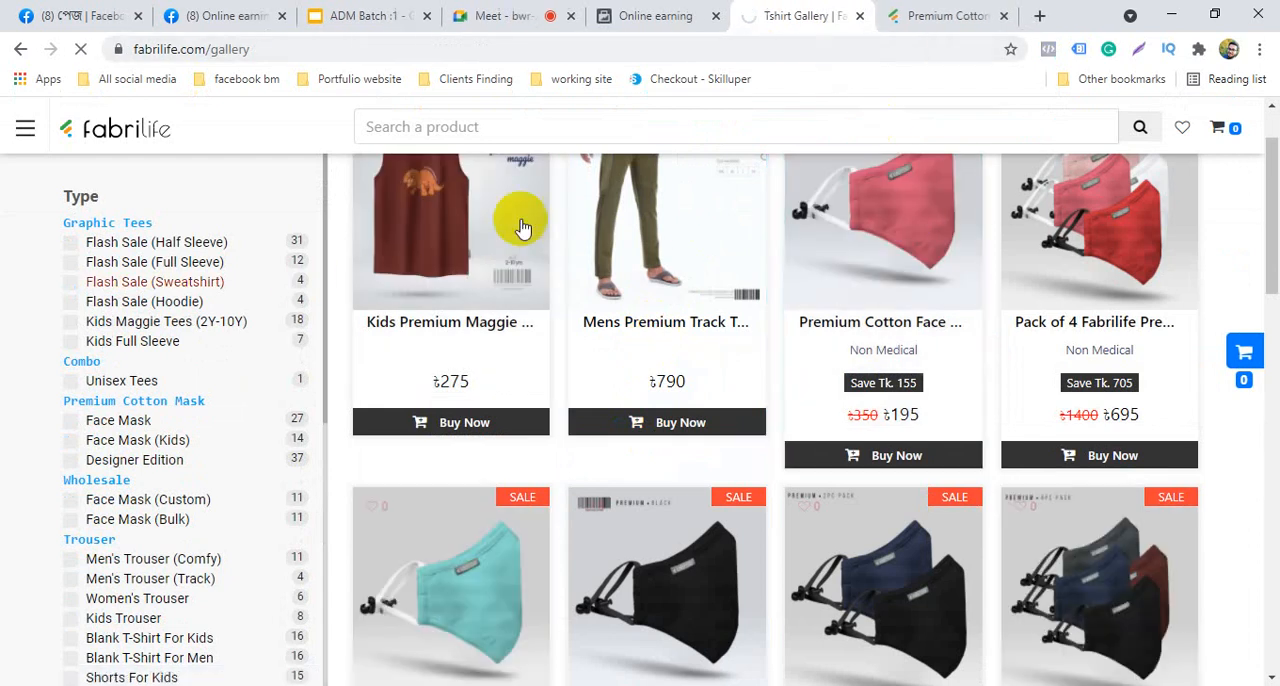
Save the product image of the navy Premium Cotton Face Mask to the computer as 5effb9acbca1b.png
{"action": "left_click", "coordinate": [918, 10]}
{"action": "scroll", "coordinate": [400, 440], "scroll_direction": "down", "scroll_amount": 3}
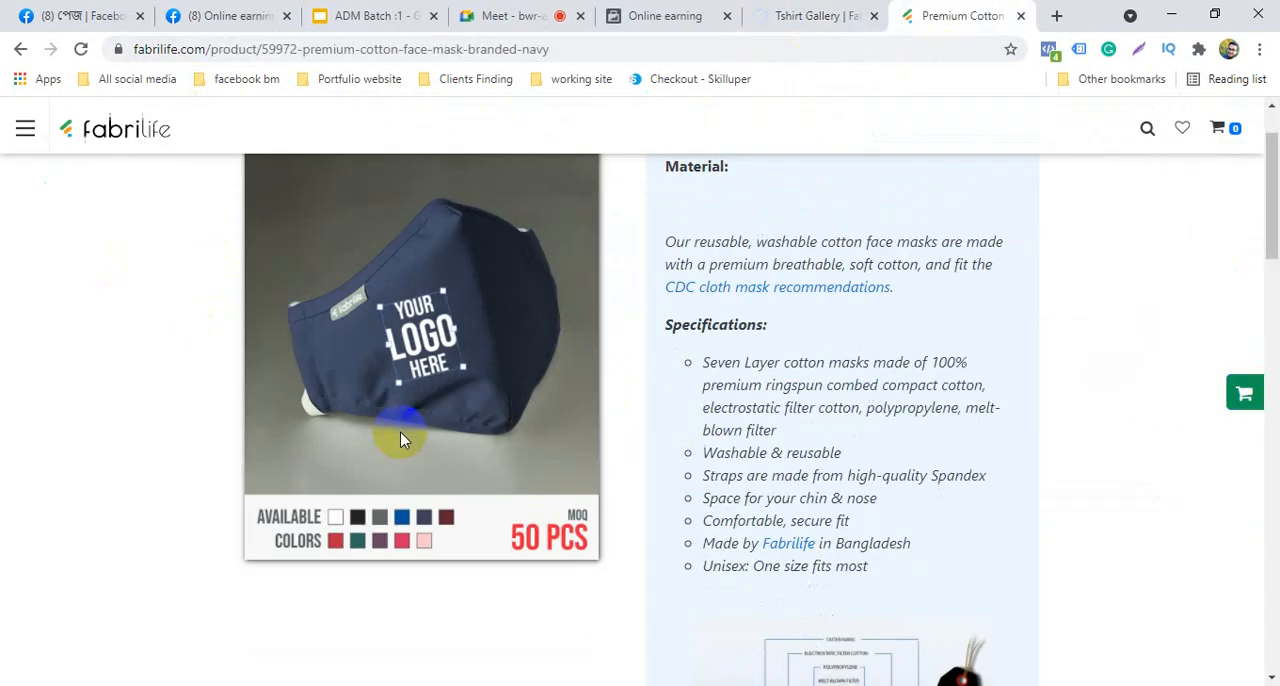
{"action": "scroll", "coordinate": [400, 440], "scroll_direction": "up", "scroll_amount": 3}
{"action": "scroll", "coordinate": [426, 418], "scroll_direction": "down", "scroll_amount": 2}
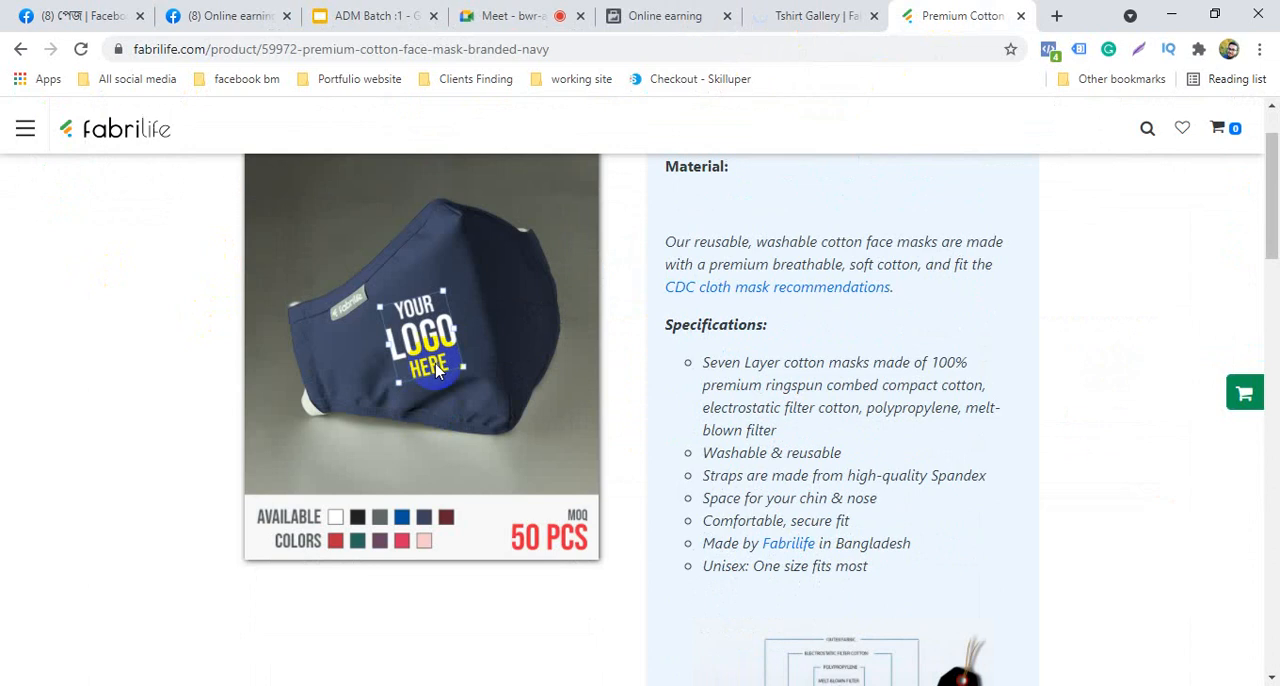
{"action": "right_click", "coordinate": [447, 335]}
{"action": "left_click", "coordinate": [508, 366]}
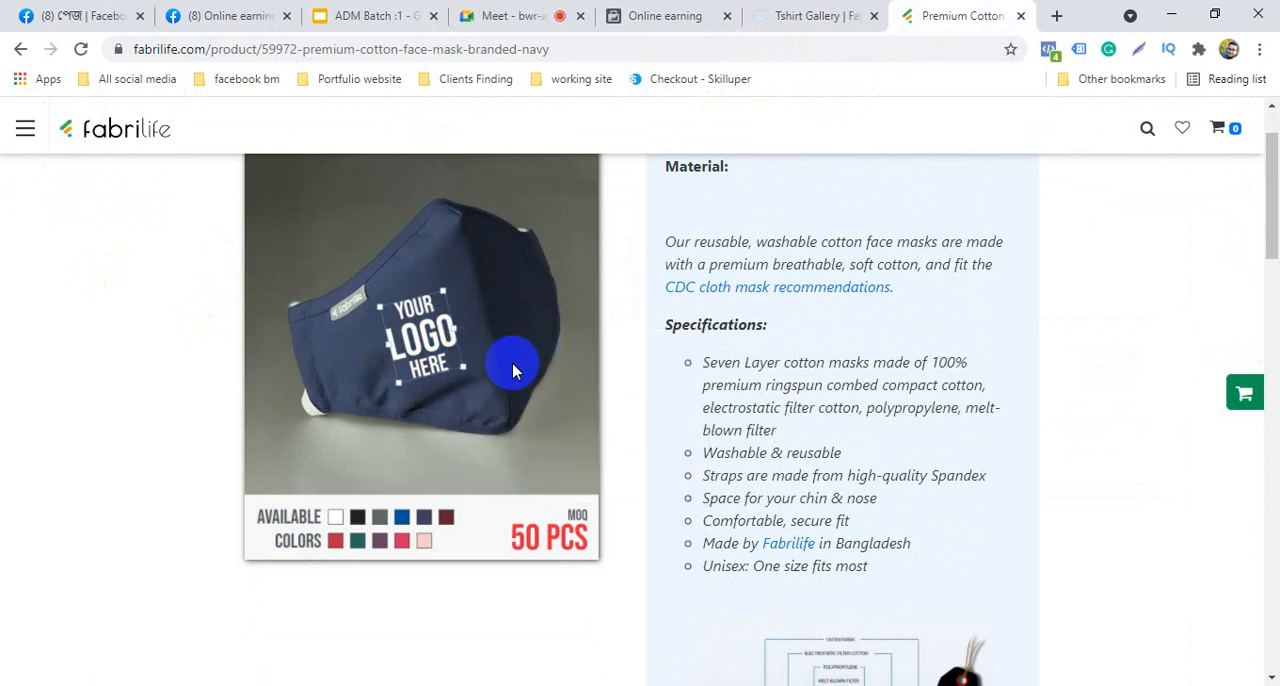
{"action": "left_click", "coordinate": [468, 420]}
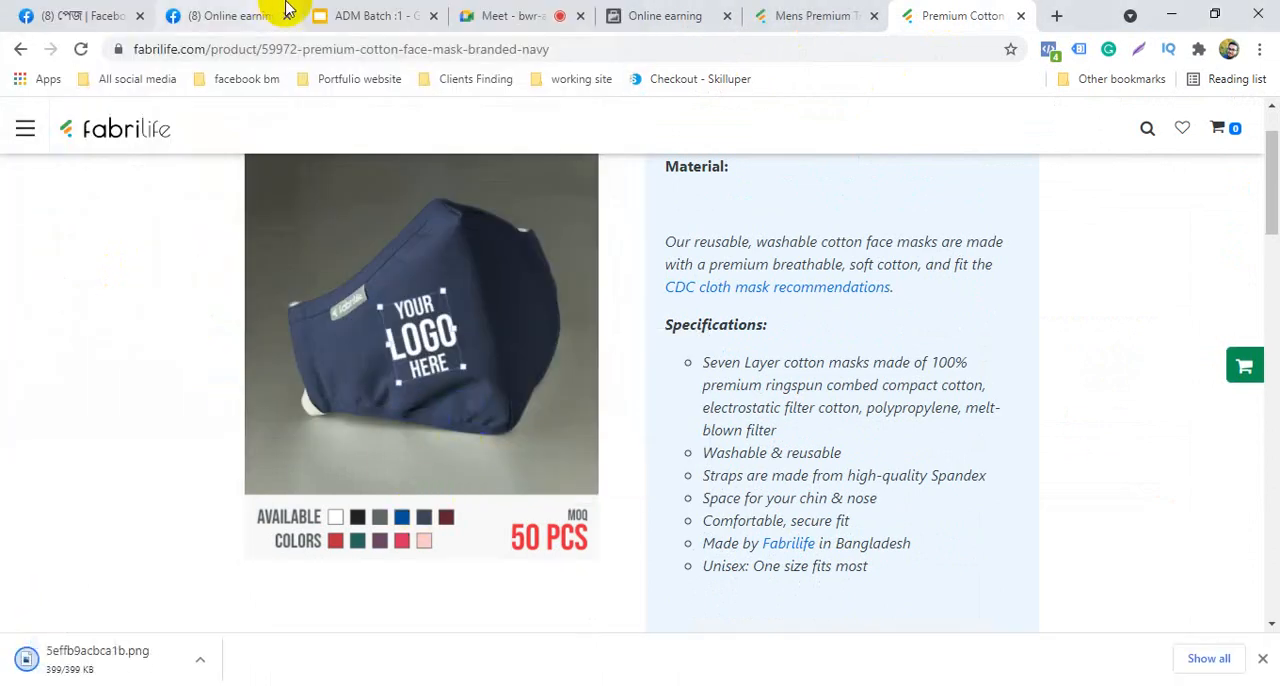
Return to the catalog's Add Multiple Items page and choose 5effb9acbca1b.png from Downloads as the first item's image
{"action": "left_click", "coordinate": [357, 8]}
{"action": "left_click", "coordinate": [275, 12]}
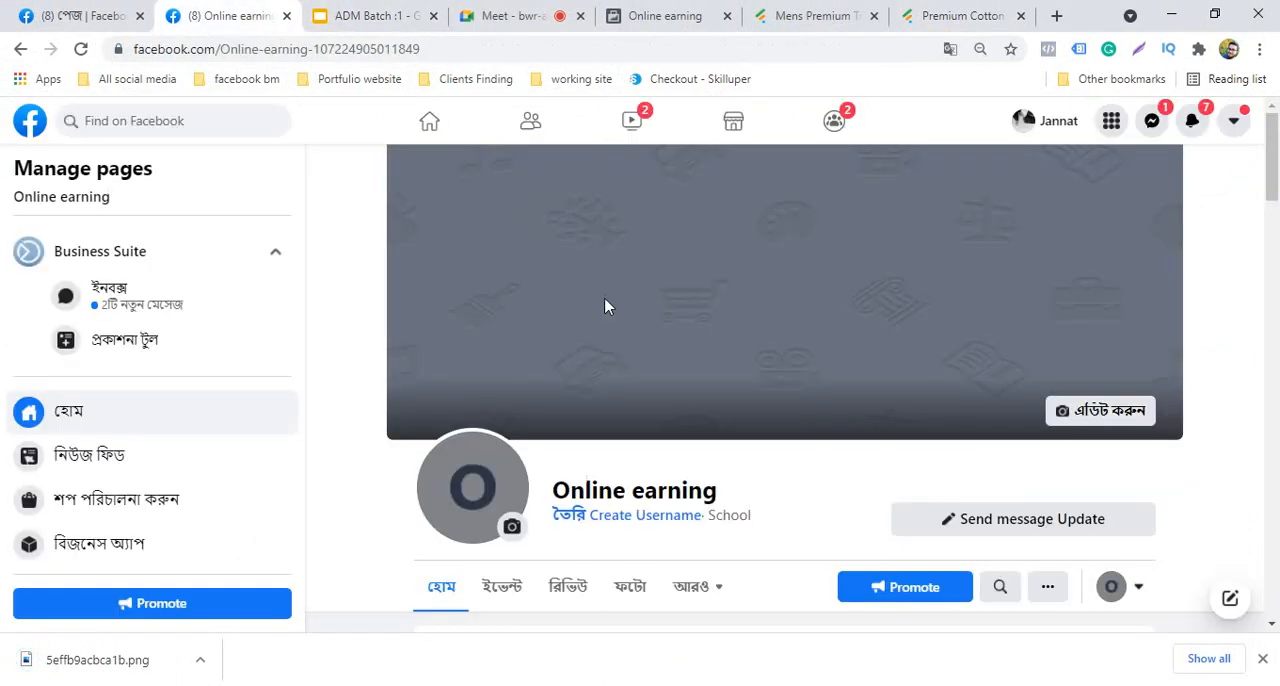
{"action": "left_click", "coordinate": [83, 8]}
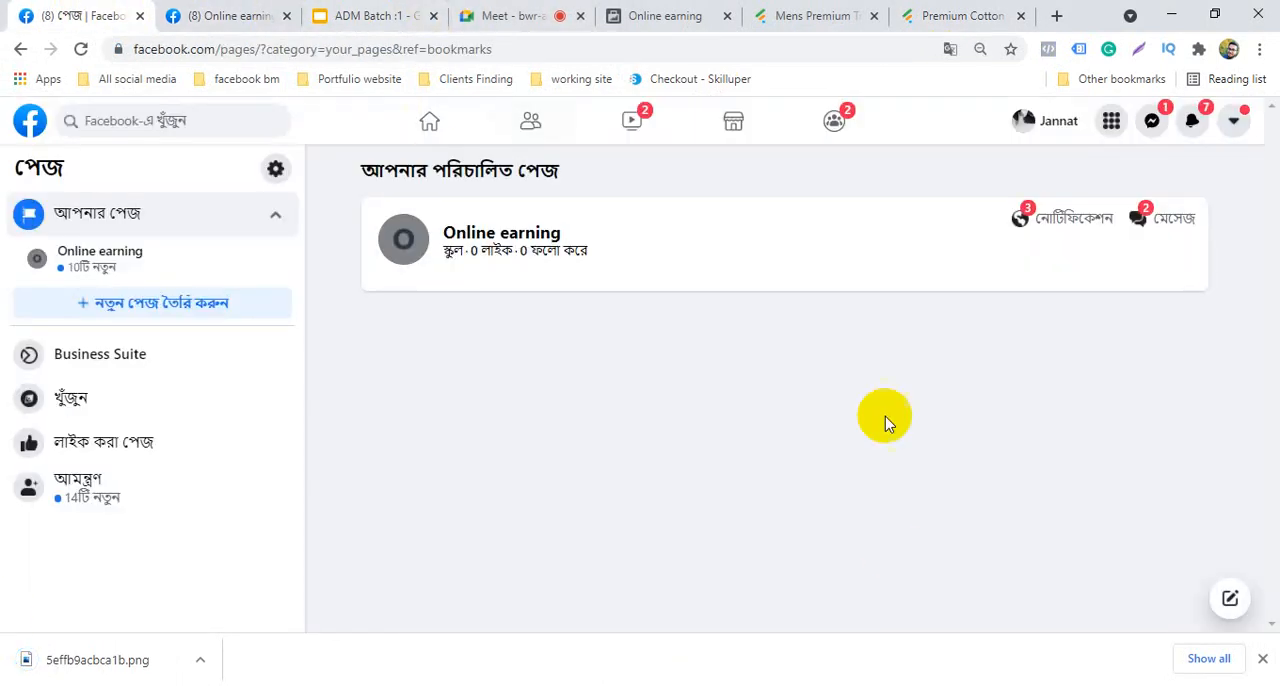
{"action": "left_click", "coordinate": [690, 15]}
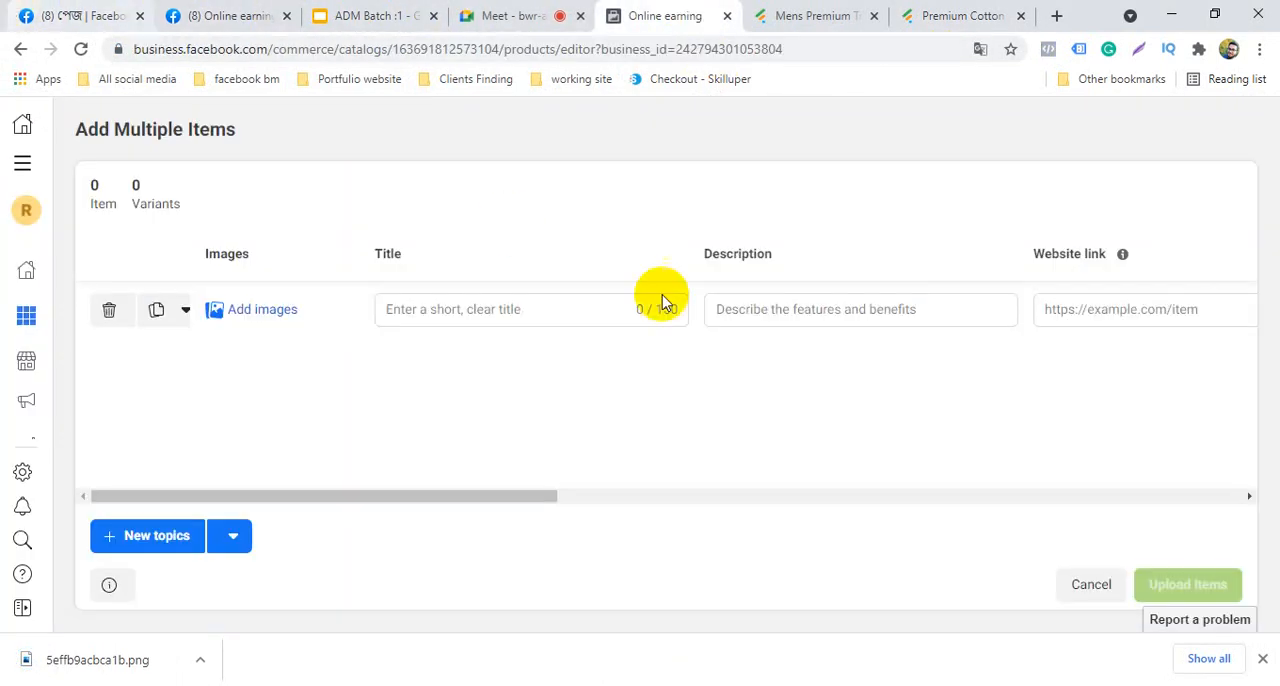
{"action": "left_click", "coordinate": [262, 312]}
{"action": "left_click", "coordinate": [668, 420]}
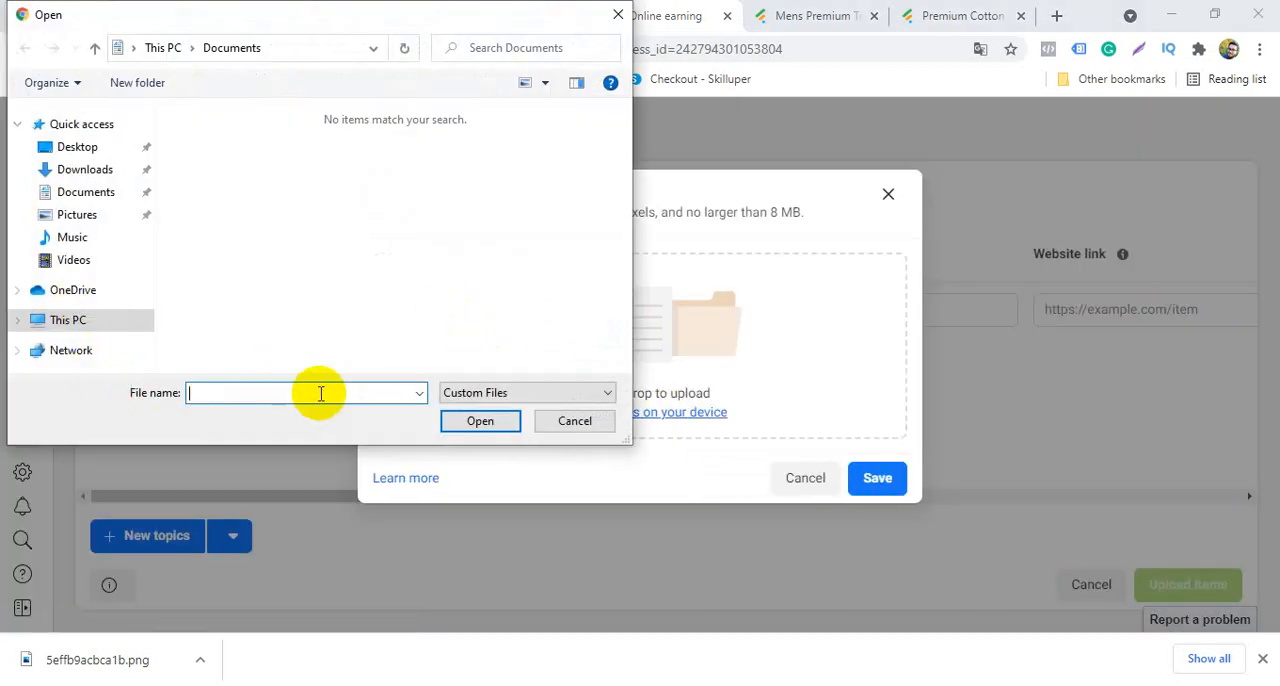
{"action": "left_click", "coordinate": [85, 169]}
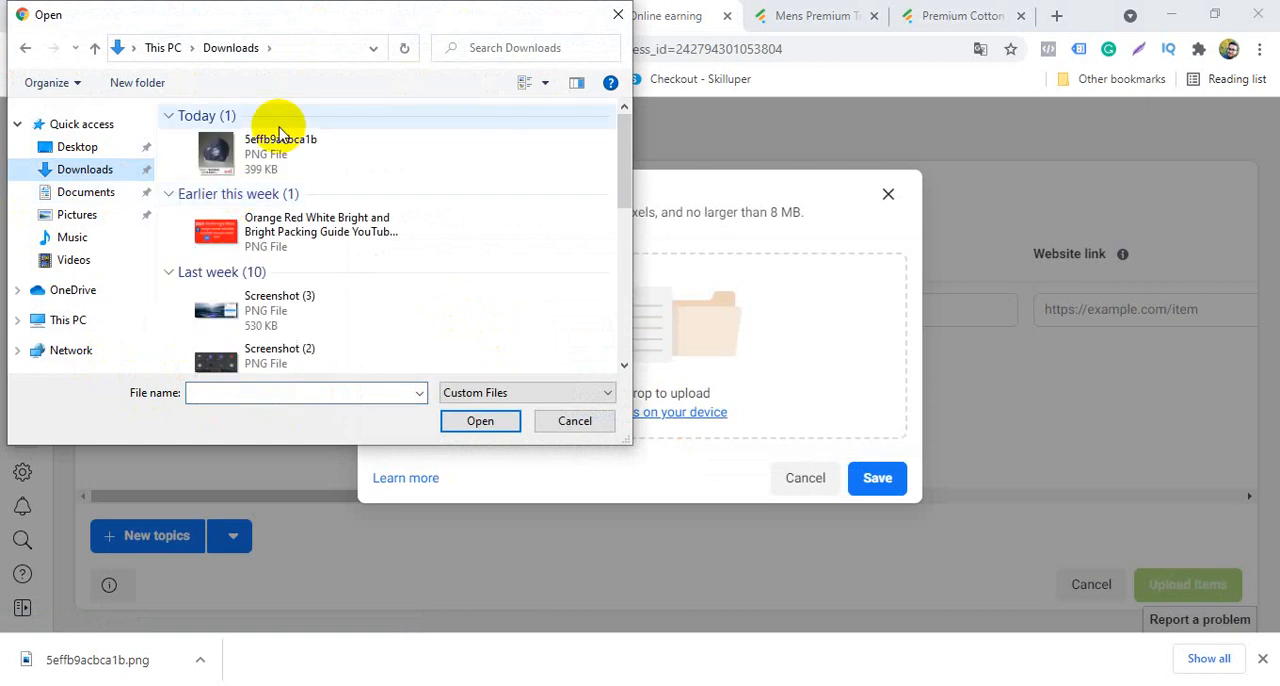
{"action": "left_click", "coordinate": [272, 165]}
{"action": "left_click", "coordinate": [481, 421]}
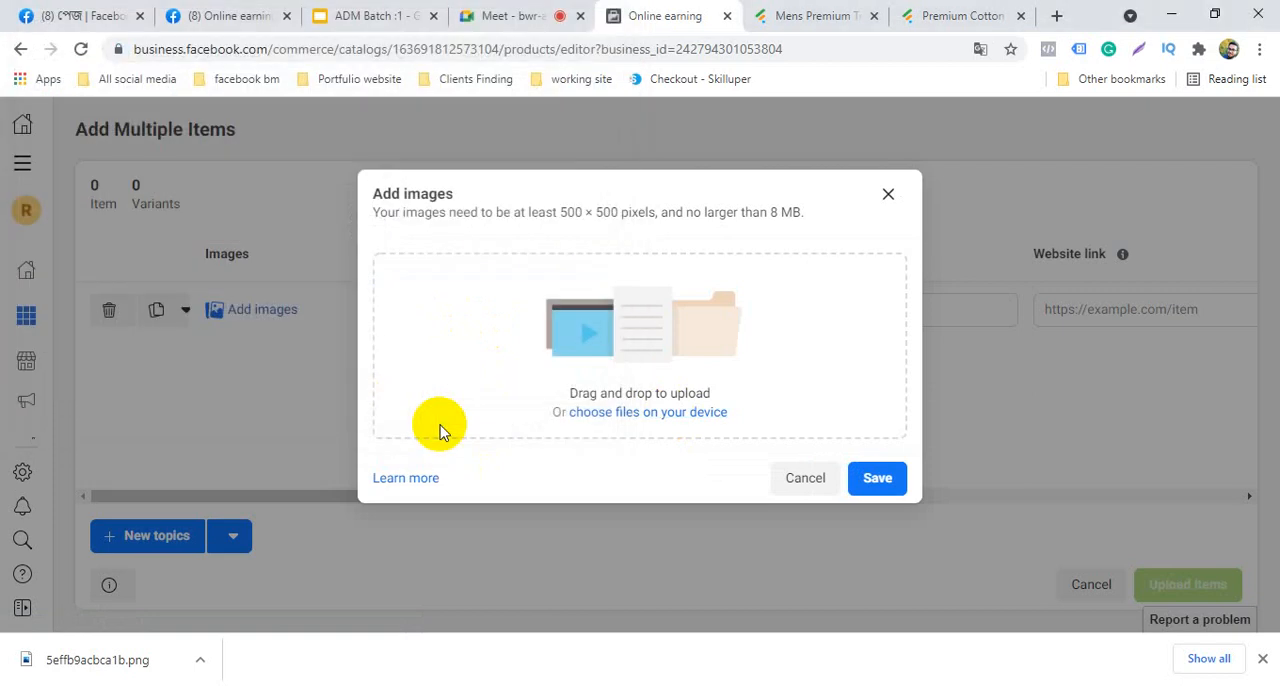
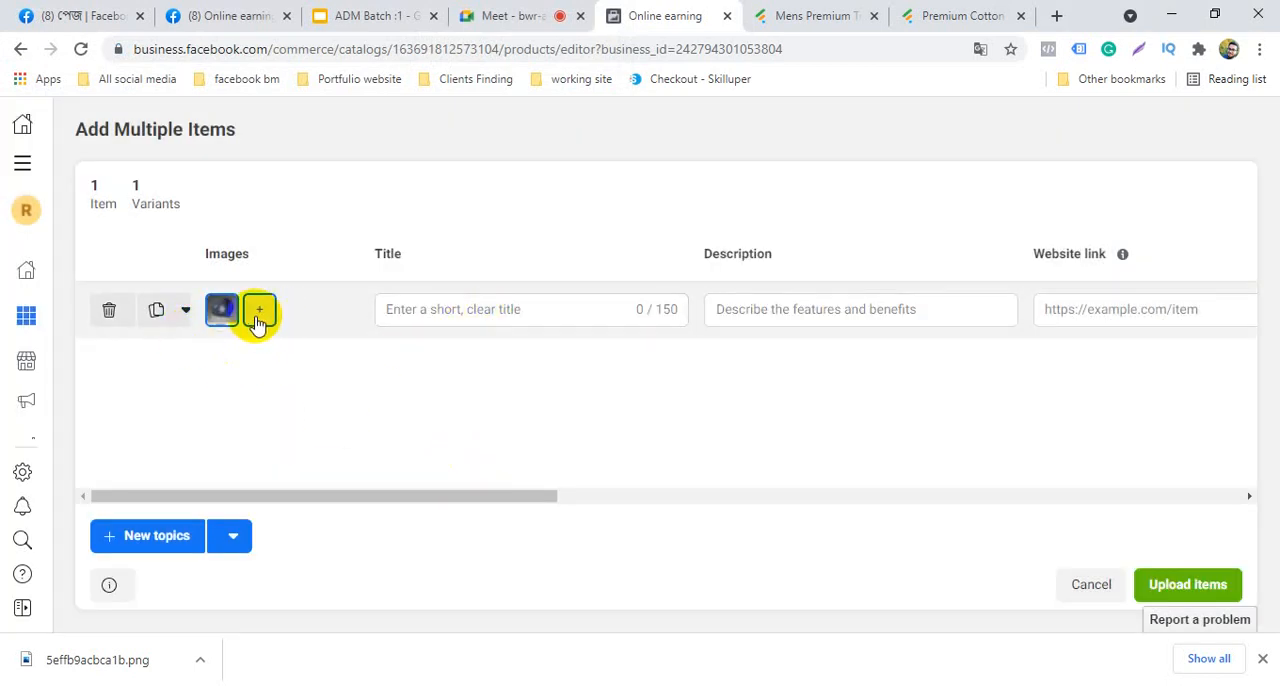
Copy the navy face mask's product name from its Fabrilife page into the catalog item's title: "Premium Cotton Face Mask - Branded (Navy)"
{"action": "left_click", "coordinate": [880, 10]}
{"action": "left_click", "coordinate": [905, 14]}
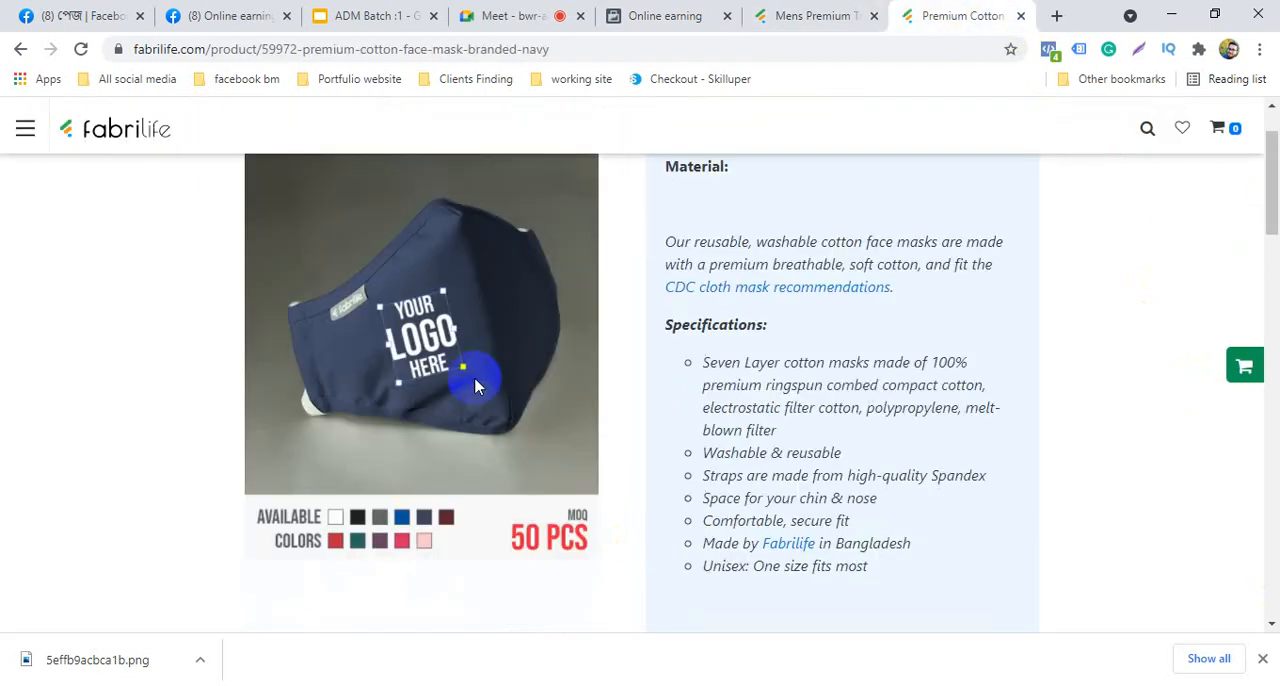
{"action": "scroll", "coordinate": [766, 423], "scroll_direction": "up", "scroll_amount": 2}
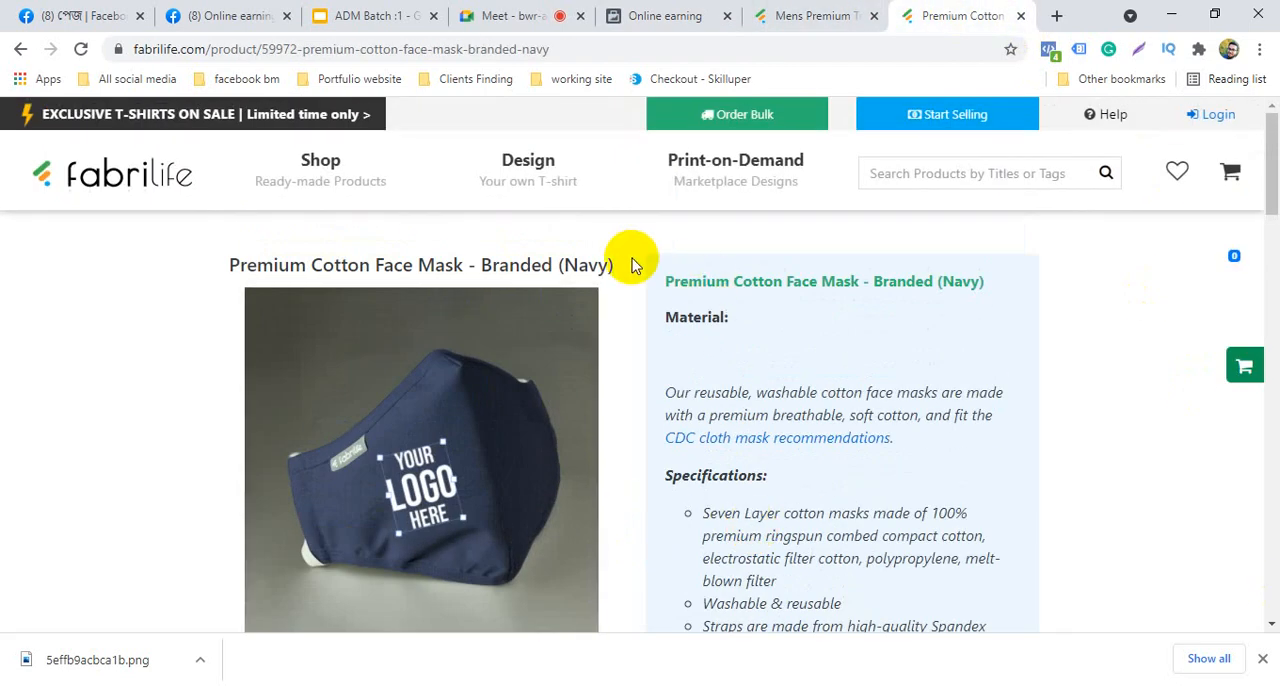
{"action": "left_click_drag", "start_coordinate": [611, 262], "coordinate": [228, 262]}
{"action": "key", "text": "ctrl+c"}
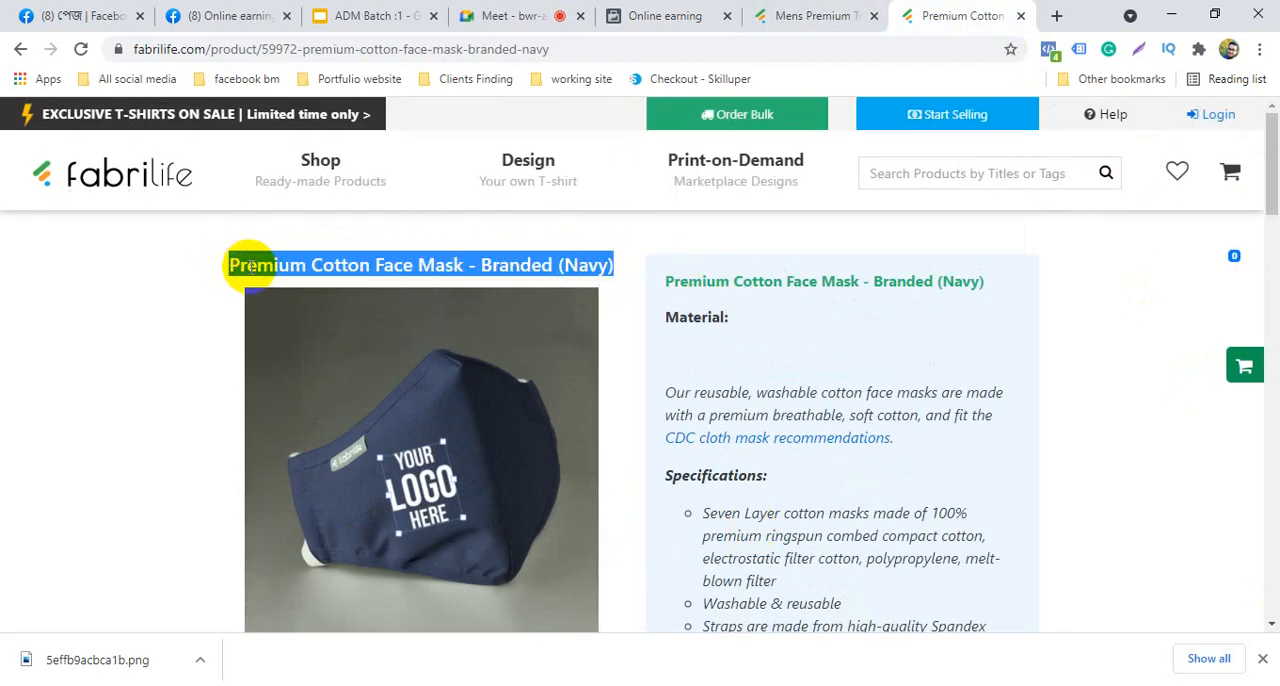
{"action": "right_click", "coordinate": [251, 266]}
{"action": "left_click", "coordinate": [277, 283]}
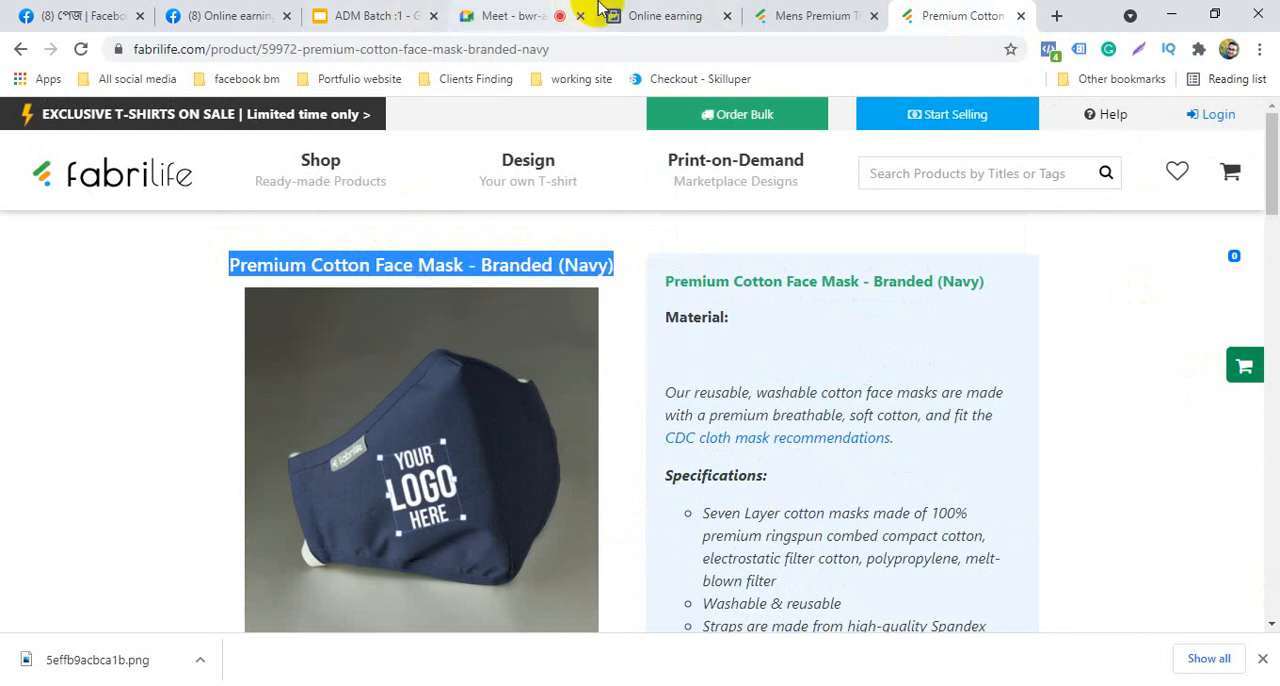
{"action": "left_click", "coordinate": [645, 15]}
{"action": "right_click", "coordinate": [573, 320]}
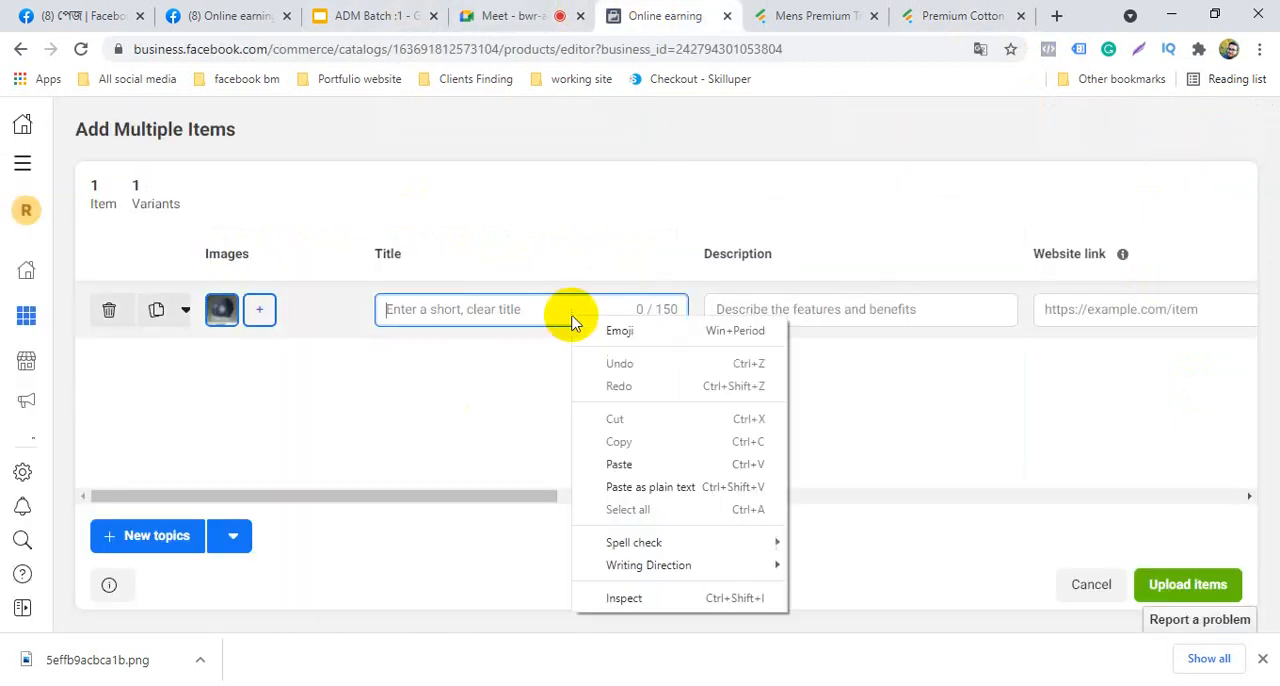
{"action": "left_click", "coordinate": [640, 465]}
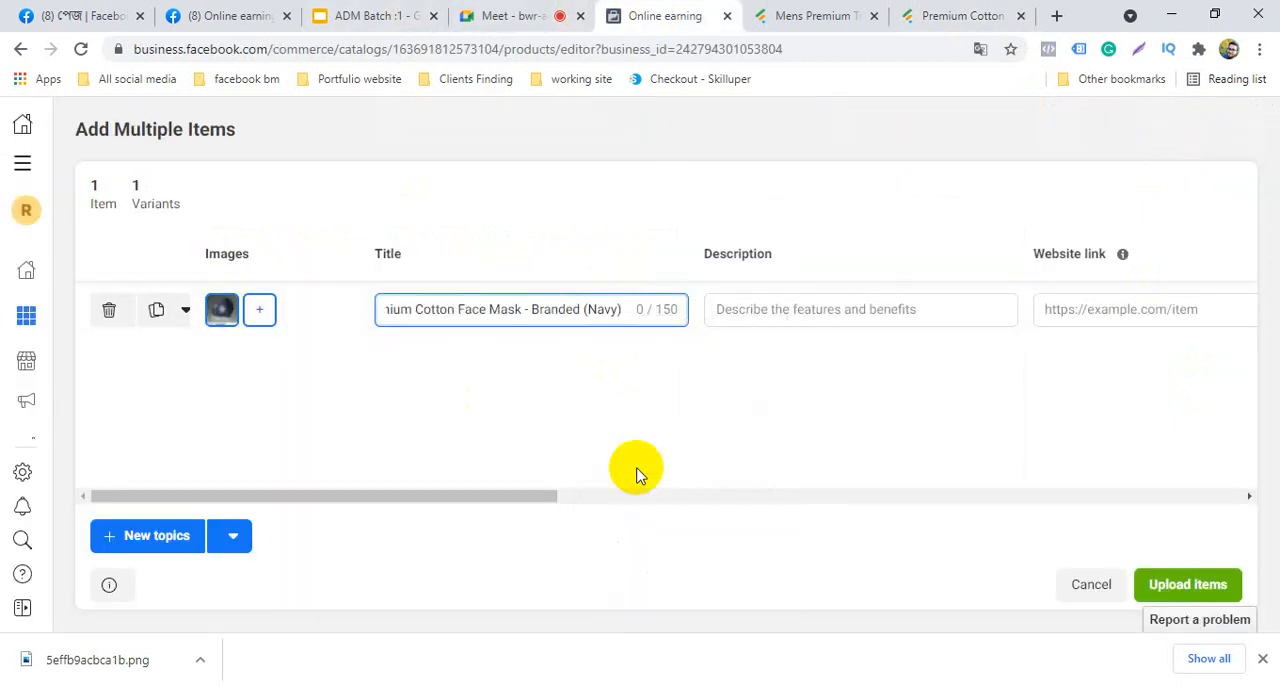
Copy the face mask's full details from its Fabrilife page, from the green product heading through the last specification, "Unisex: One size fits most"
{"action": "left_click", "coordinate": [826, 305]}
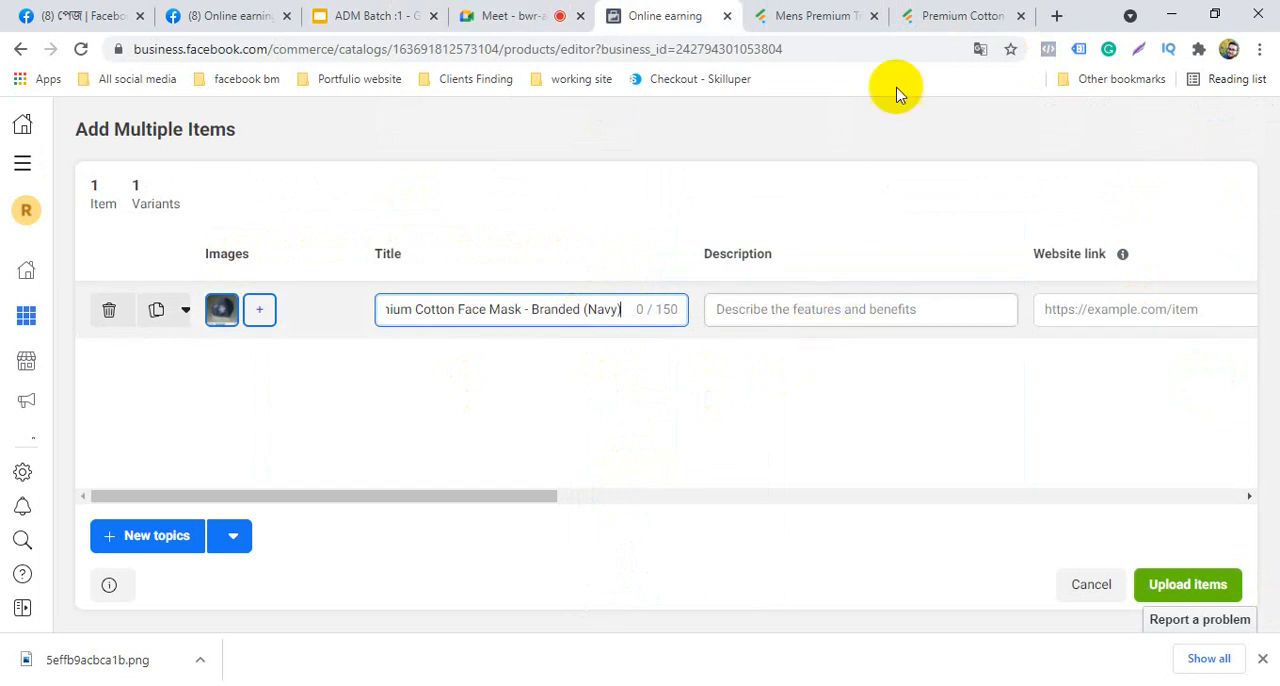
{"action": "left_click", "coordinate": [983, 12]}
{"action": "scroll", "coordinate": [824, 388], "scroll_direction": "down", "scroll_amount": 2}
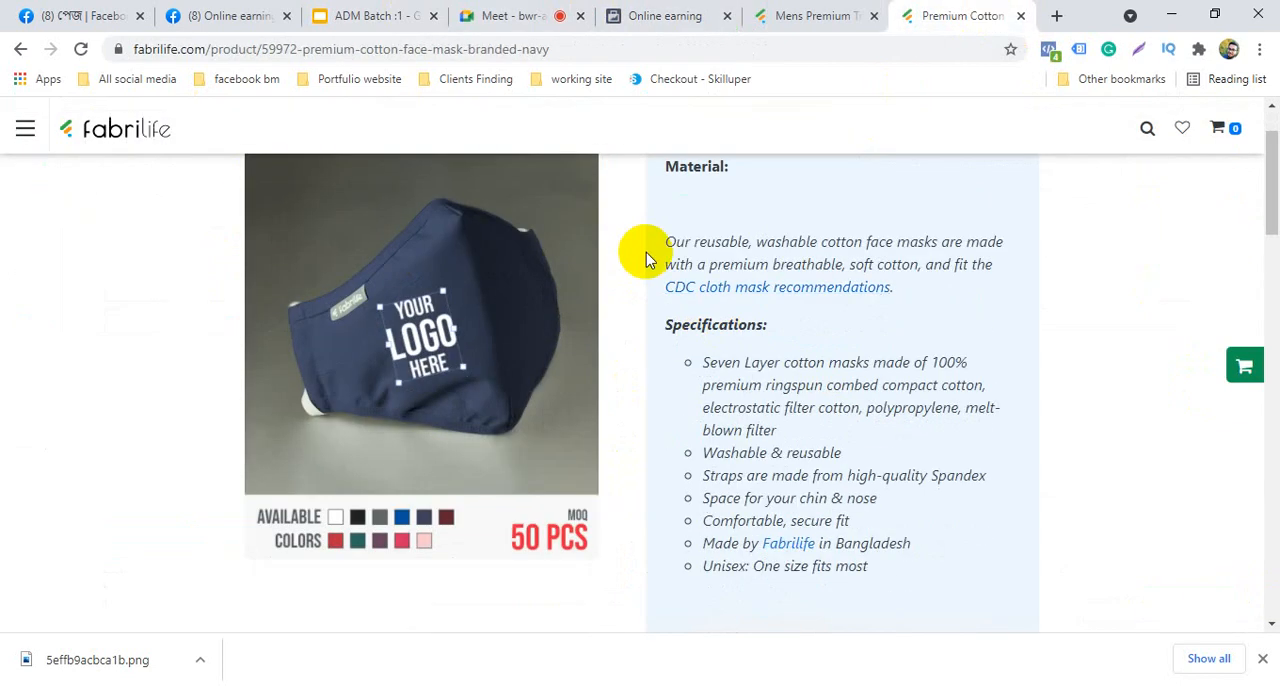
{"action": "scroll", "coordinate": [665, 240], "scroll_direction": "up", "scroll_amount": 2}
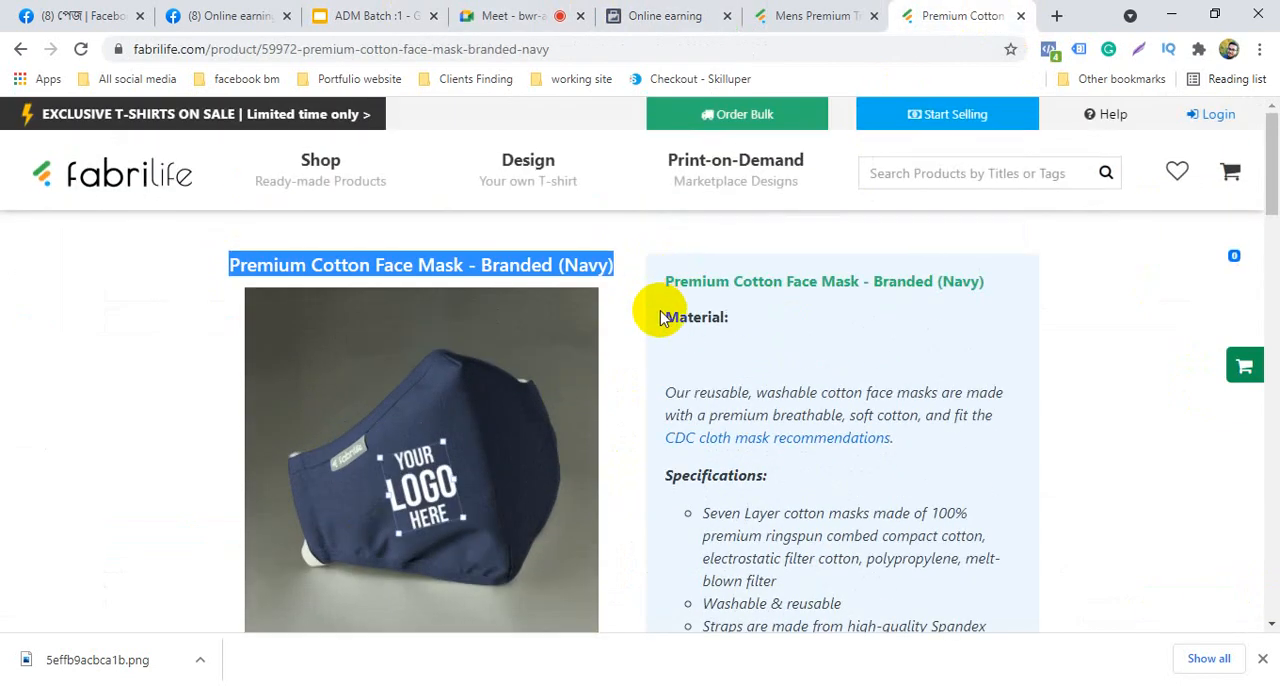
{"action": "left_click_drag", "start_coordinate": [657, 285], "coordinate": [914, 469]}
{"action": "scroll", "coordinate": [806, 189], "scroll_direction": "up", "scroll_amount": 2}
{"action": "scroll", "coordinate": [808, 186], "scroll_direction": "up", "scroll_amount": 4}
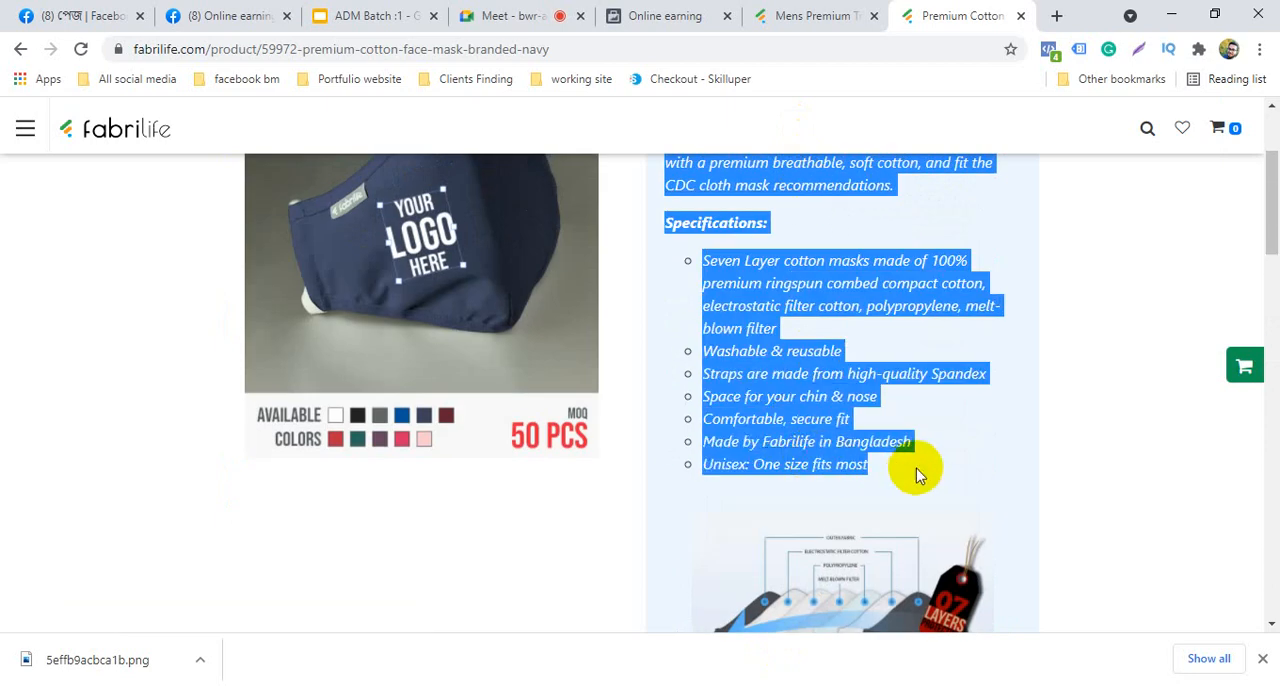
{"action": "right_click", "coordinate": [772, 285]}
{"action": "left_click", "coordinate": [799, 302]}
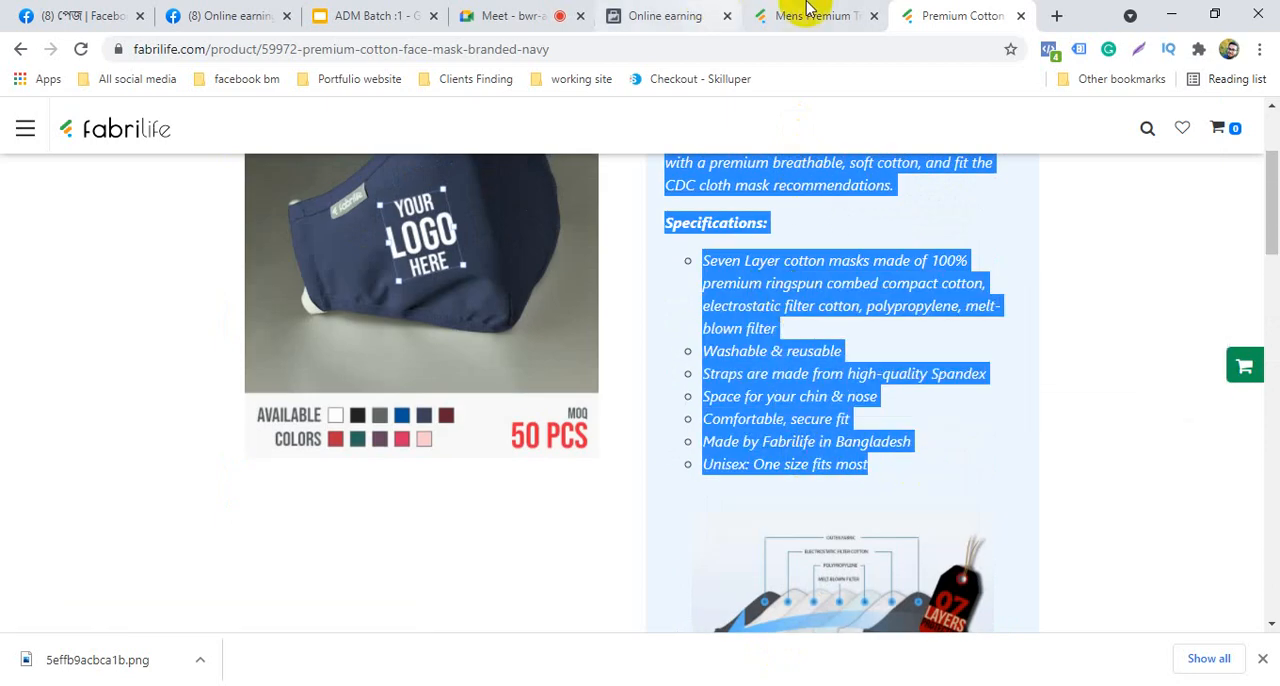
Return to the Add Multiple Items page and paste the copied product details as the item's description
{"action": "left_click", "coordinate": [680, 15]}
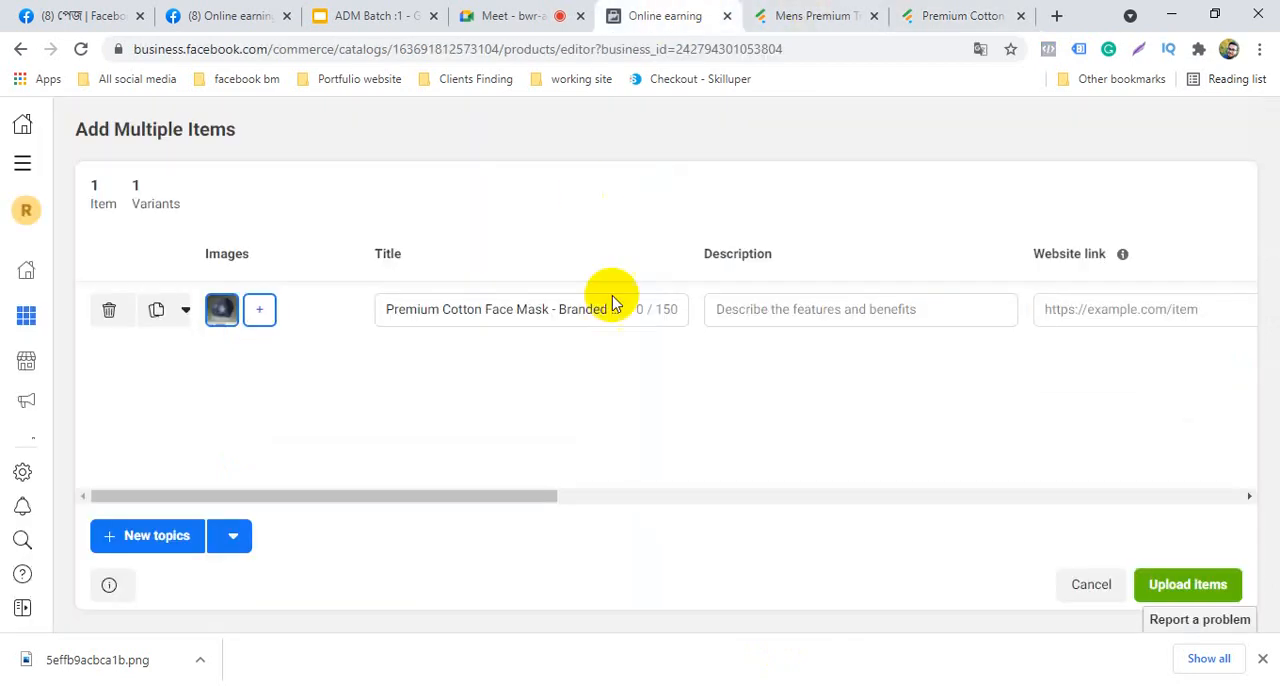
{"action": "left_click", "coordinate": [760, 310]}
{"action": "right_click", "coordinate": [758, 312]}
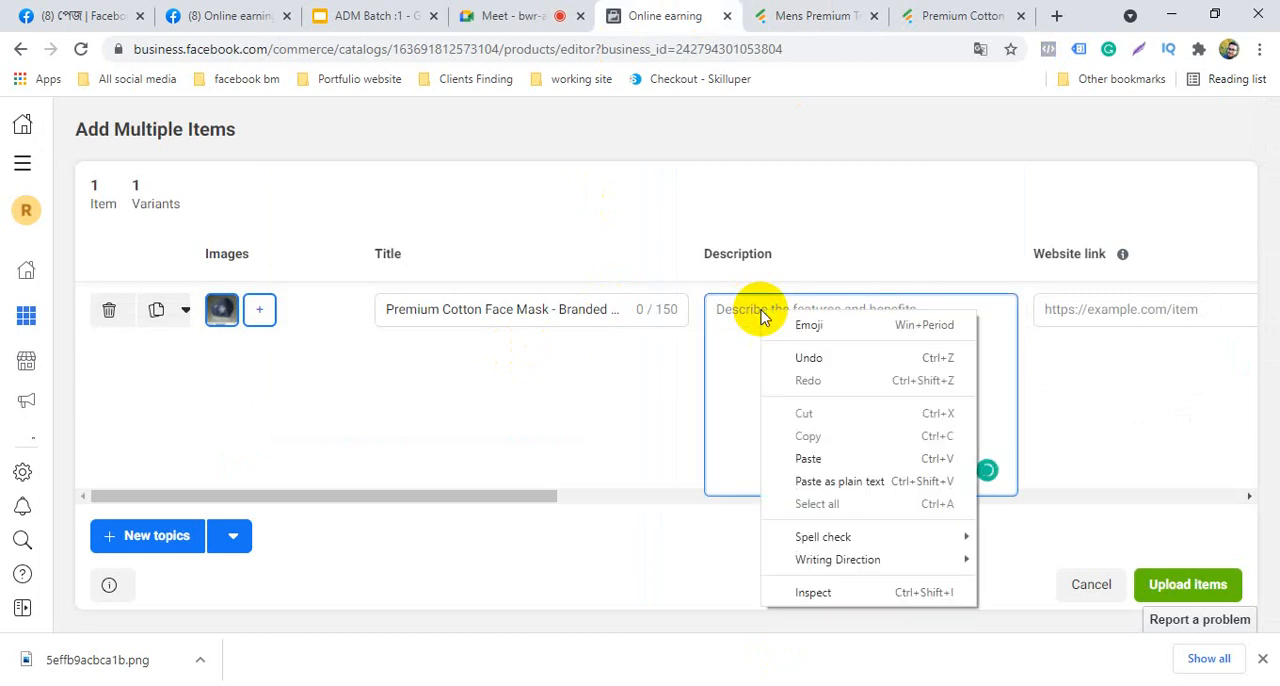
{"action": "left_click", "coordinate": [808, 458]}
Copy the face mask page's address, fabrilife.com/product/59972-premium-cotton-face-mask-branded-navy, into the catalog item's website link
{"action": "left_click", "coordinate": [1096, 312]}
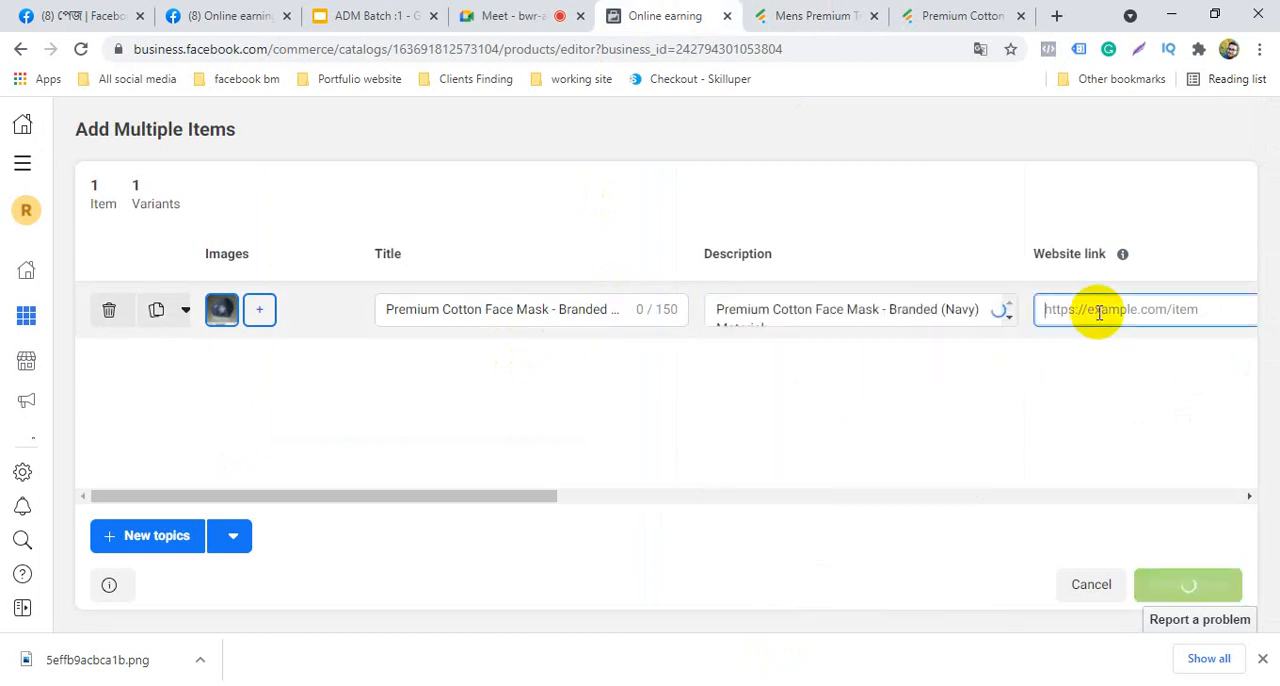
{"action": "left_click", "coordinate": [965, 15]}
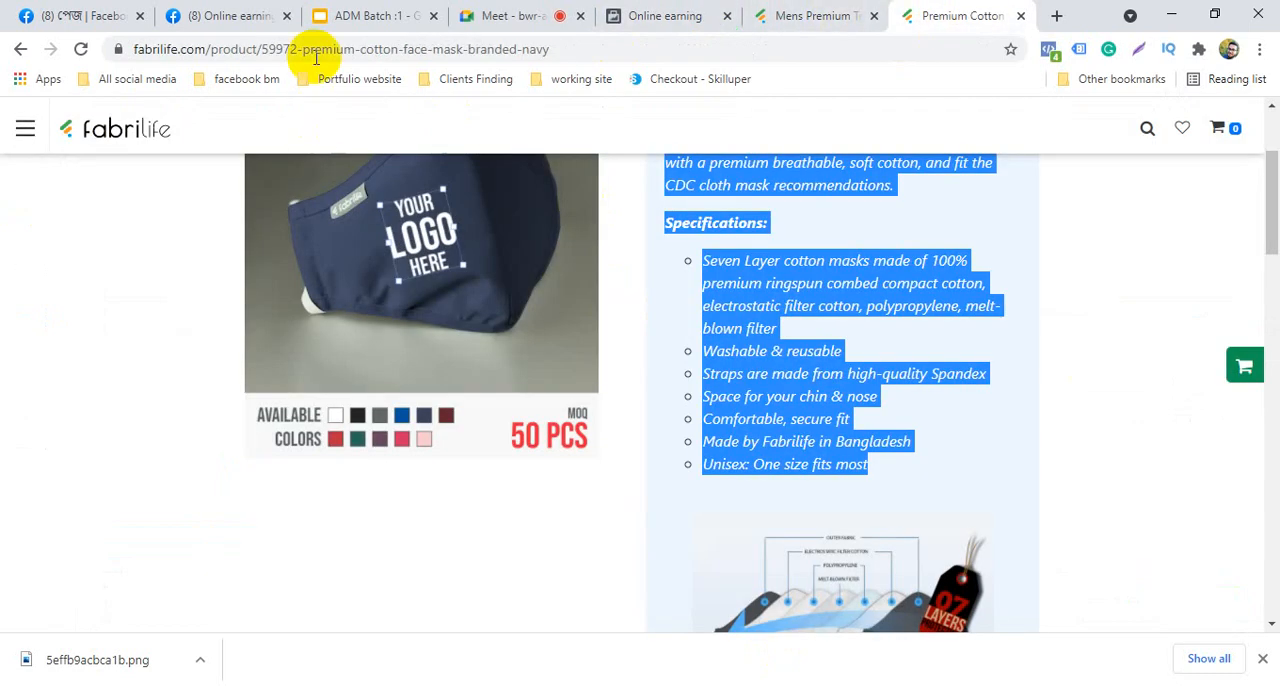
{"action": "left_click", "coordinate": [328, 49]}
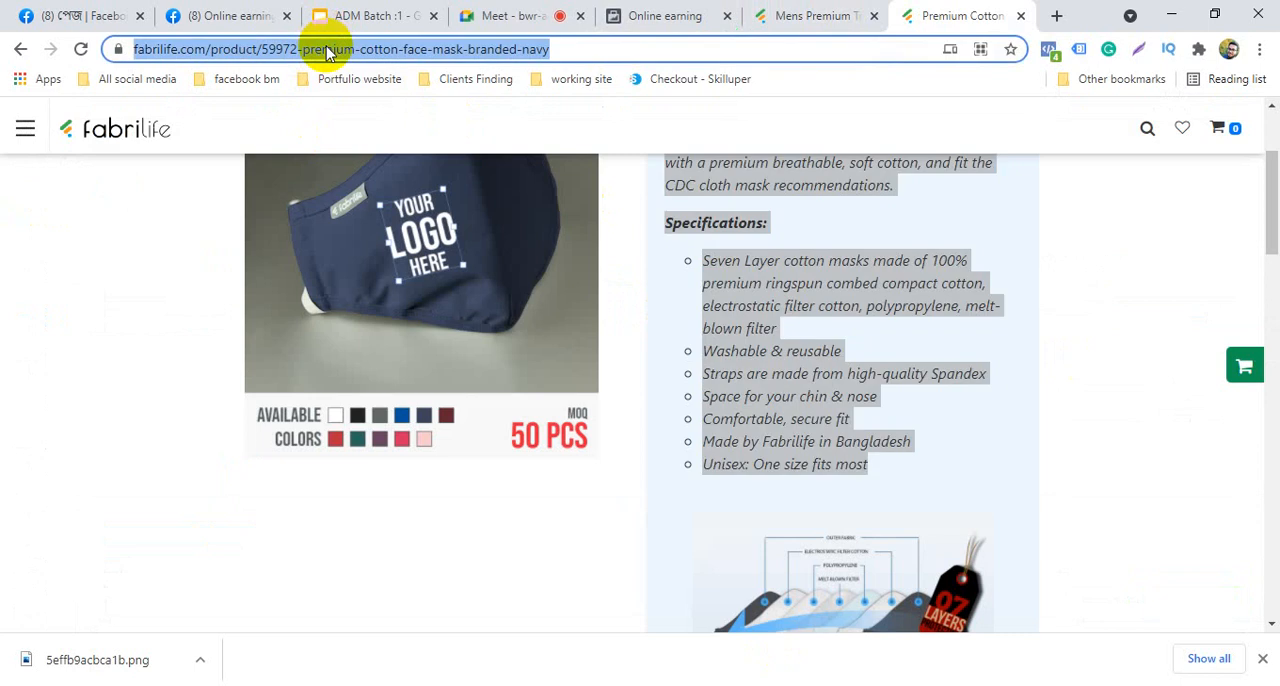
{"action": "right_click", "coordinate": [328, 50]}
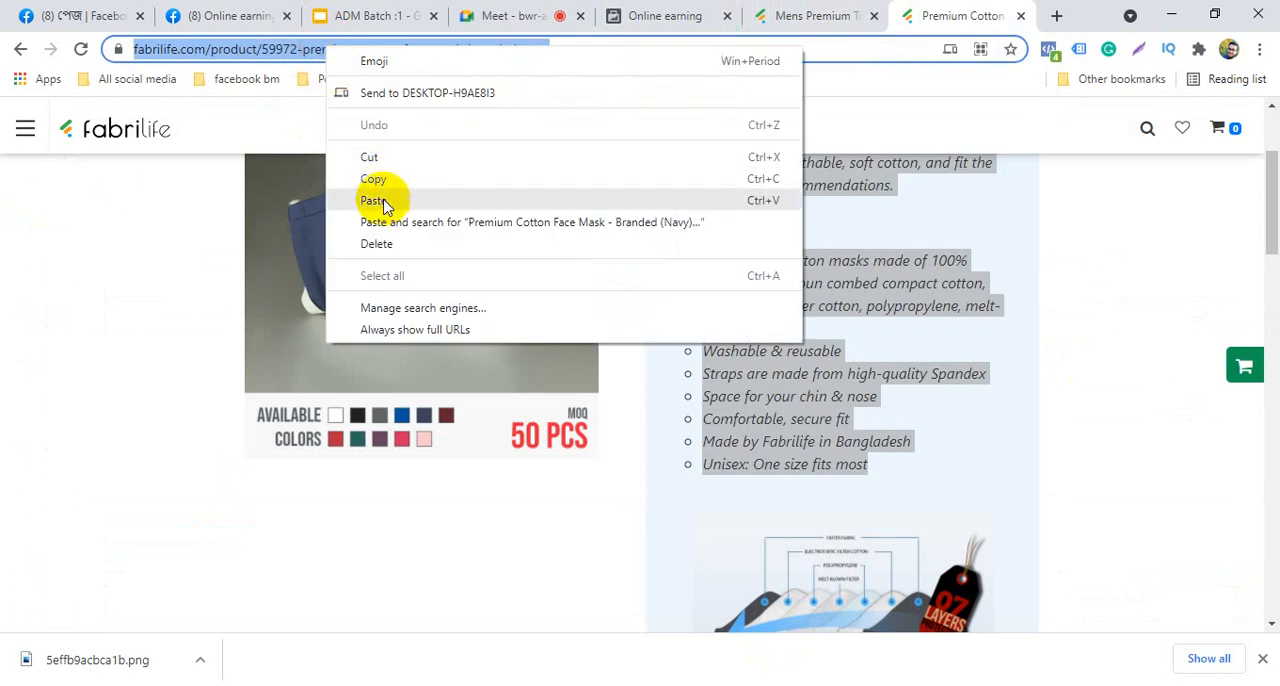
{"action": "left_click", "coordinate": [242, 15]}
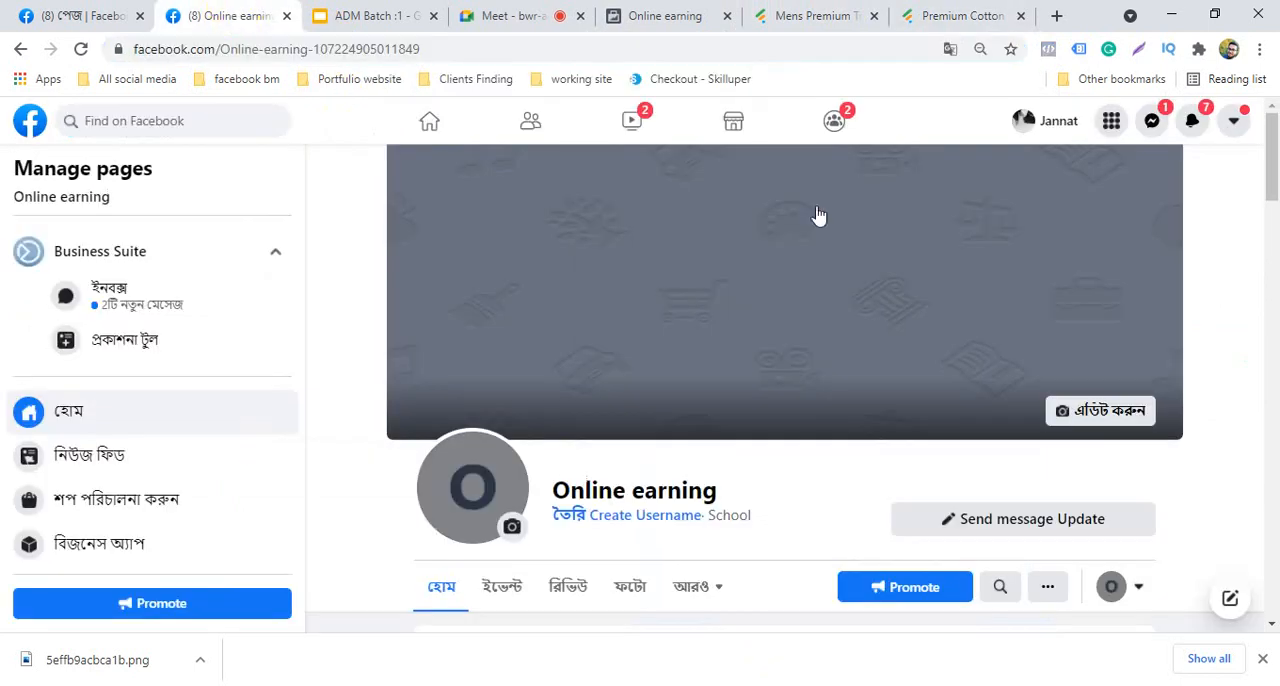
{"action": "left_click", "coordinate": [765, 30]}
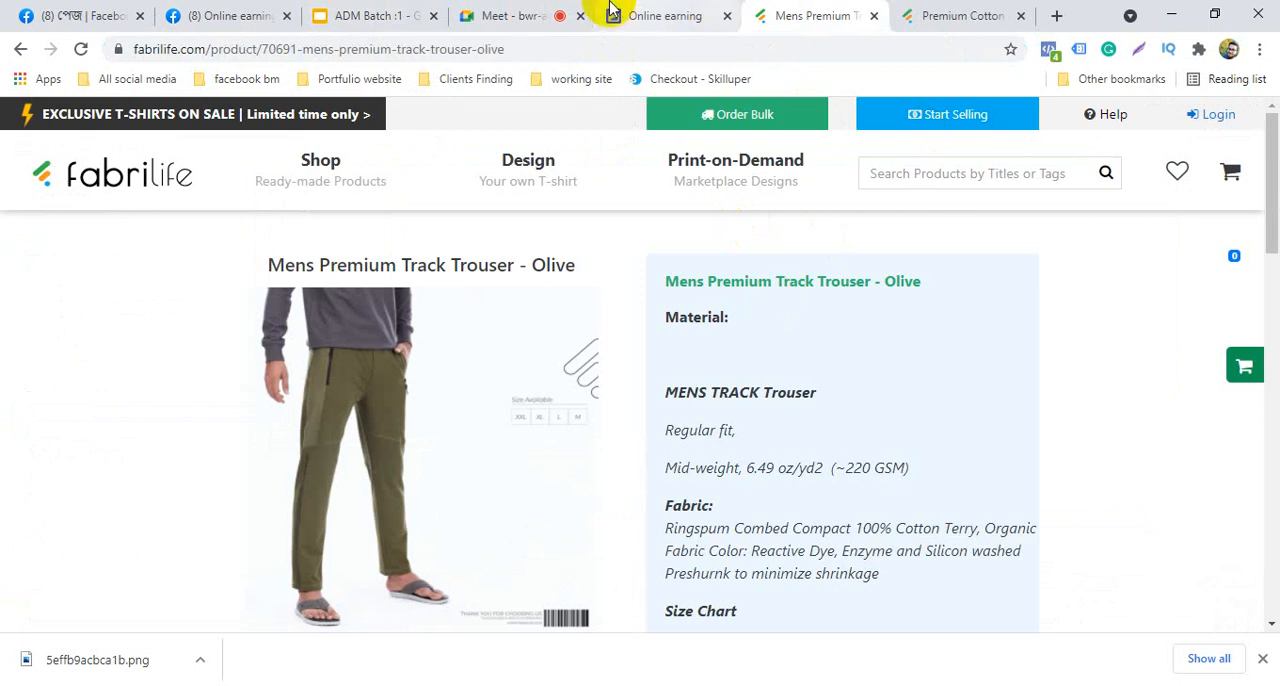
{"action": "left_click", "coordinate": [642, 15]}
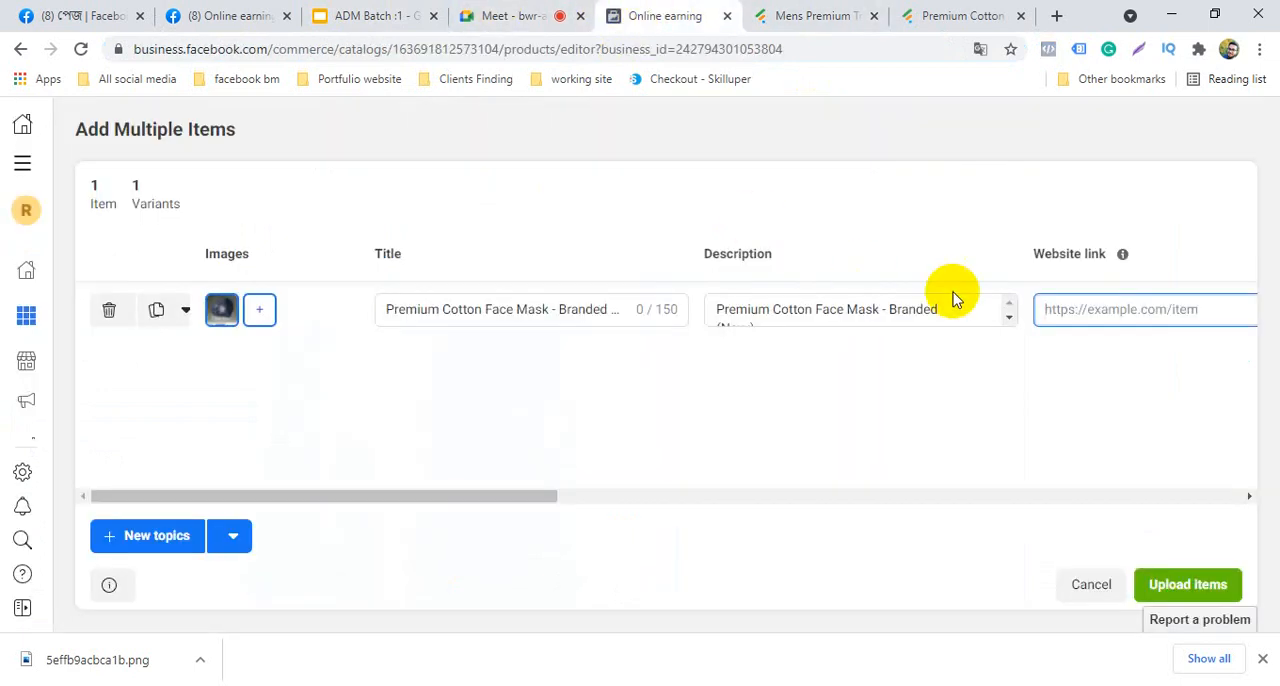
{"action": "right_click", "coordinate": [1067, 312]}
{"action": "left_click", "coordinate": [1127, 457]}
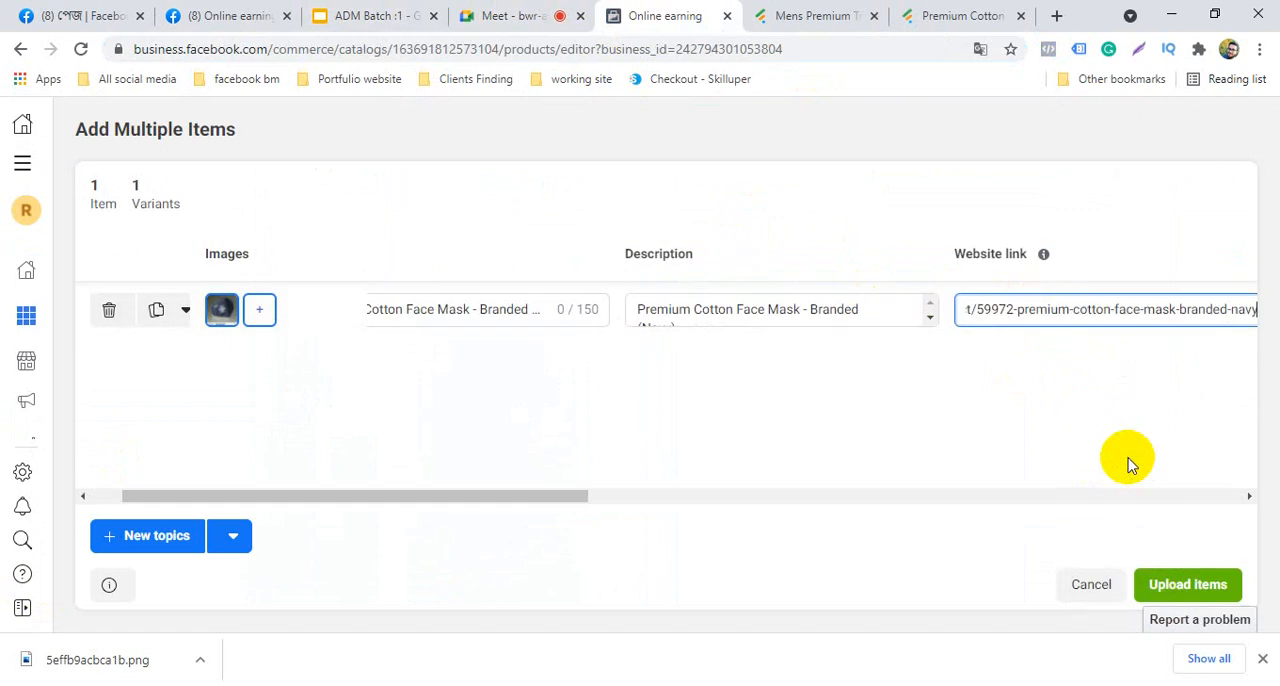
{"action": "left_click", "coordinate": [1215, 580]}
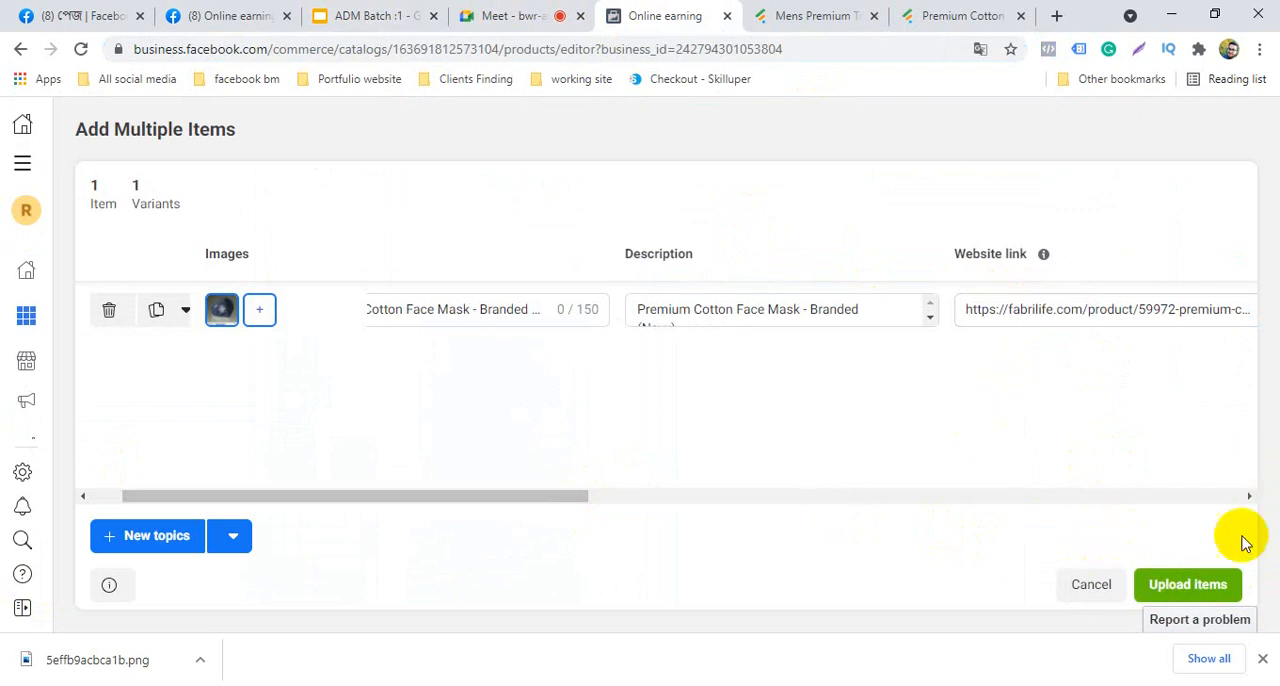
Enable the item's optional sale price, set it to 250 BDT, and try adding zeros to the regular price
{"action": "left_click", "coordinate": [1249, 498]}
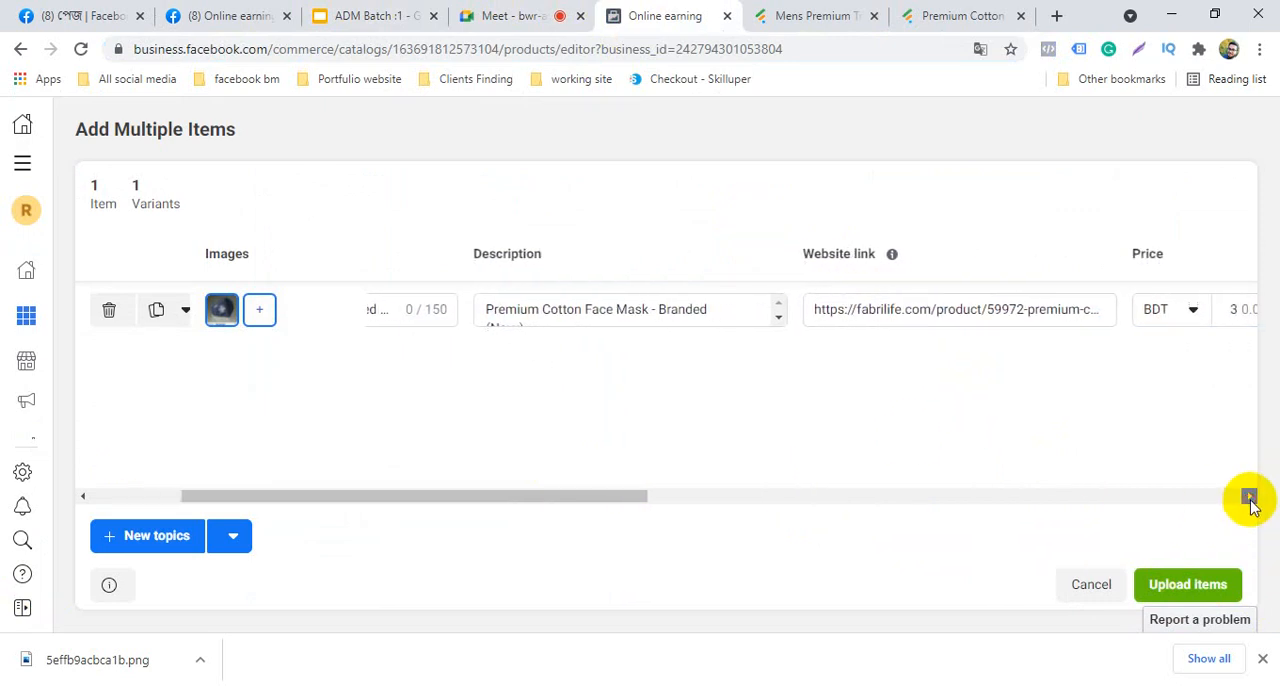
{"action": "left_click_drag", "start_coordinate": [1249, 498], "coordinate": [1249, 498]}
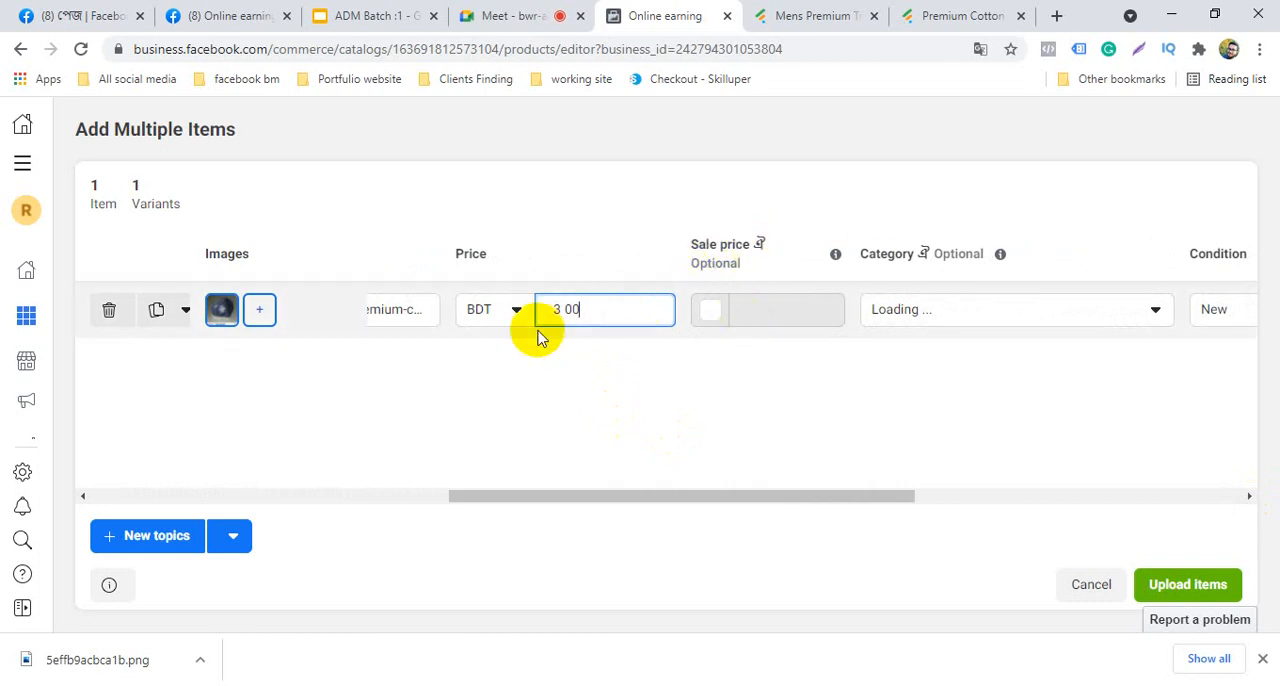
{"action": "left_click", "coordinate": [711, 311]}
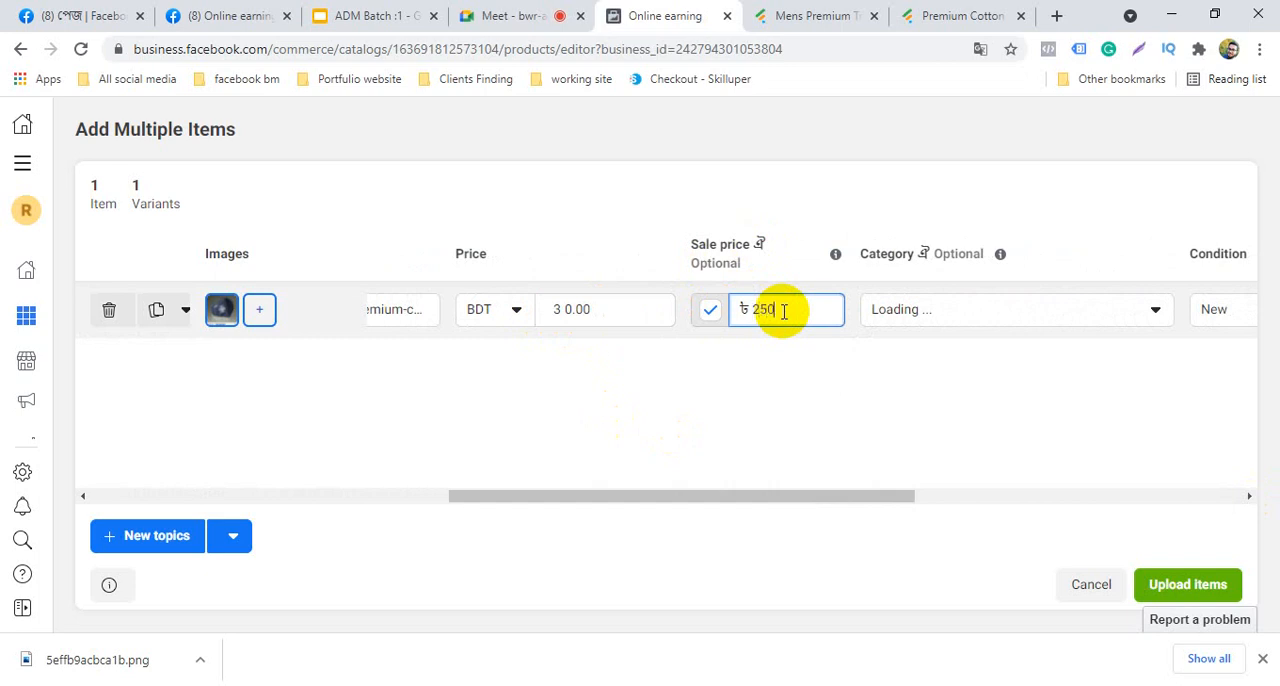
{"action": "left_click", "coordinate": [611, 309]}
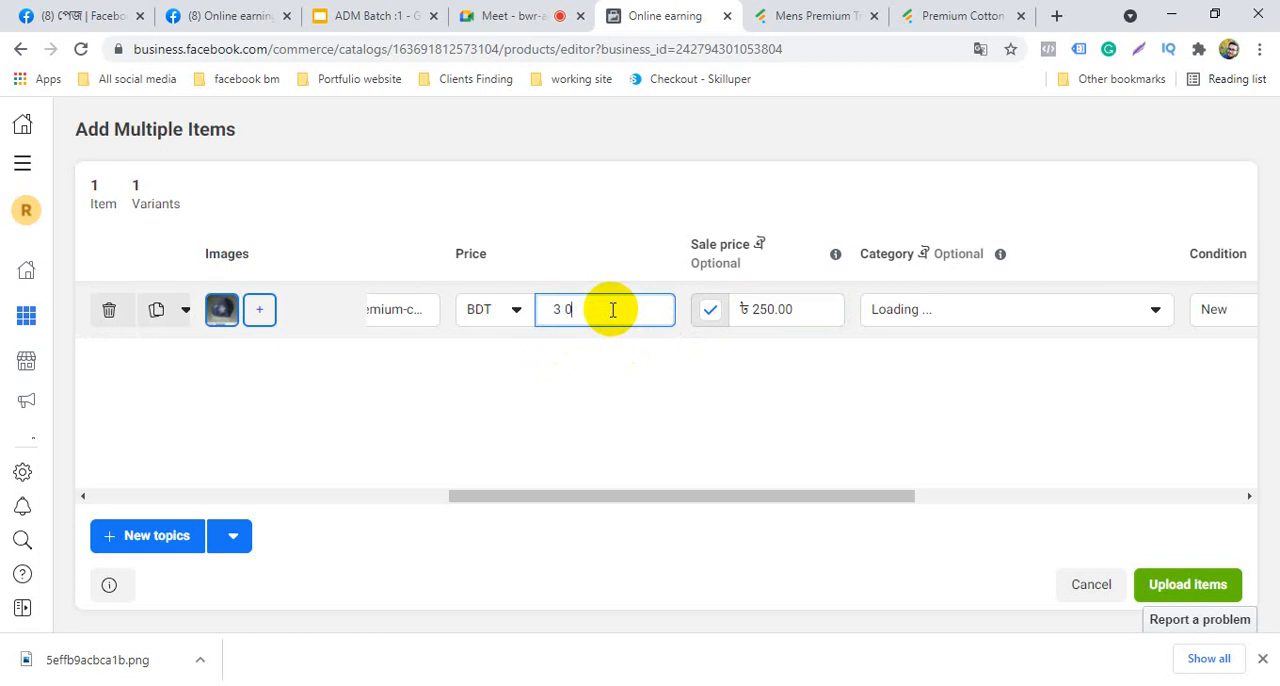
{"action": "left_click", "coordinate": [812, 309]}
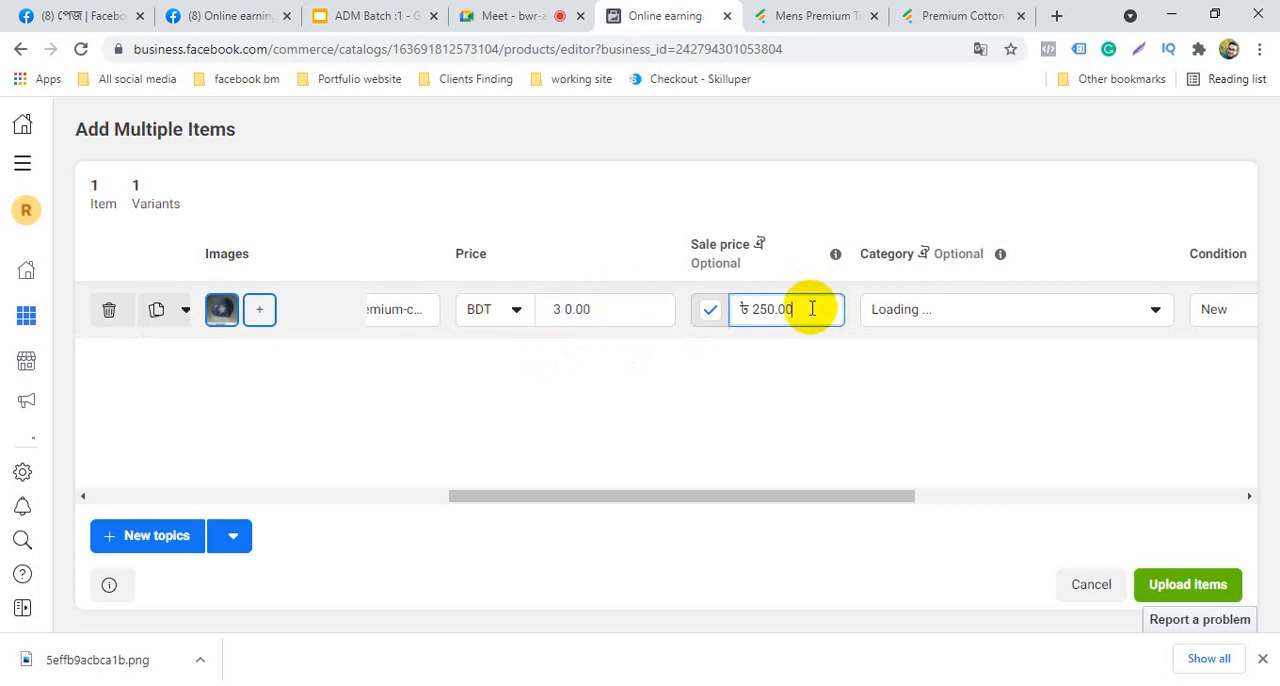
{"action": "left_click", "coordinate": [566, 311]}
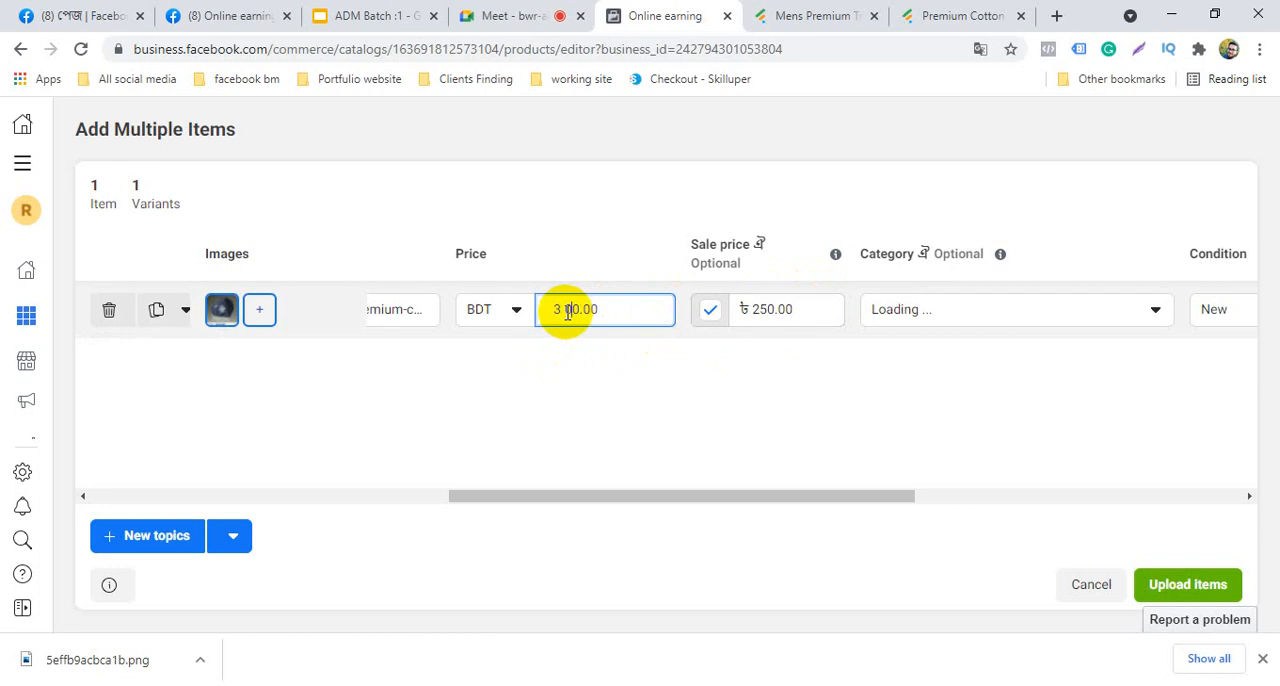
{"action": "type", "text": "0"}
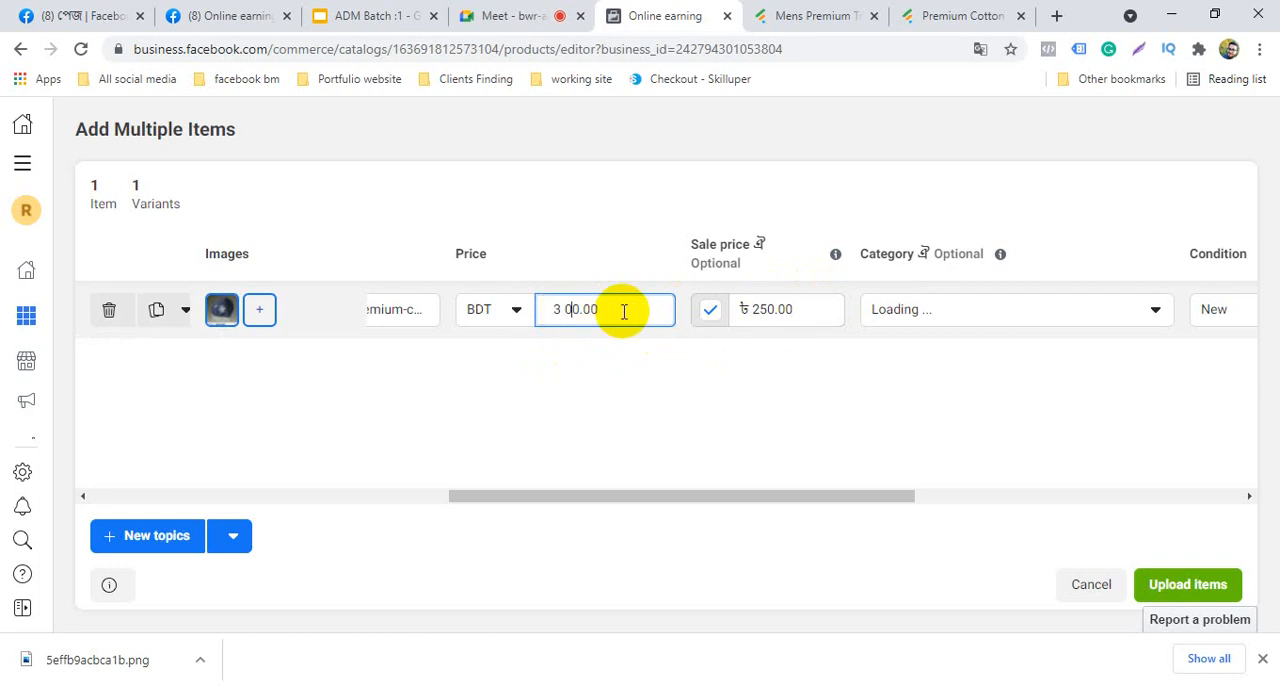
Try to choose Clothing under Clothing and accessories as the item's category, and go back to the Add items options
{"action": "left_click", "coordinate": [955, 312]}
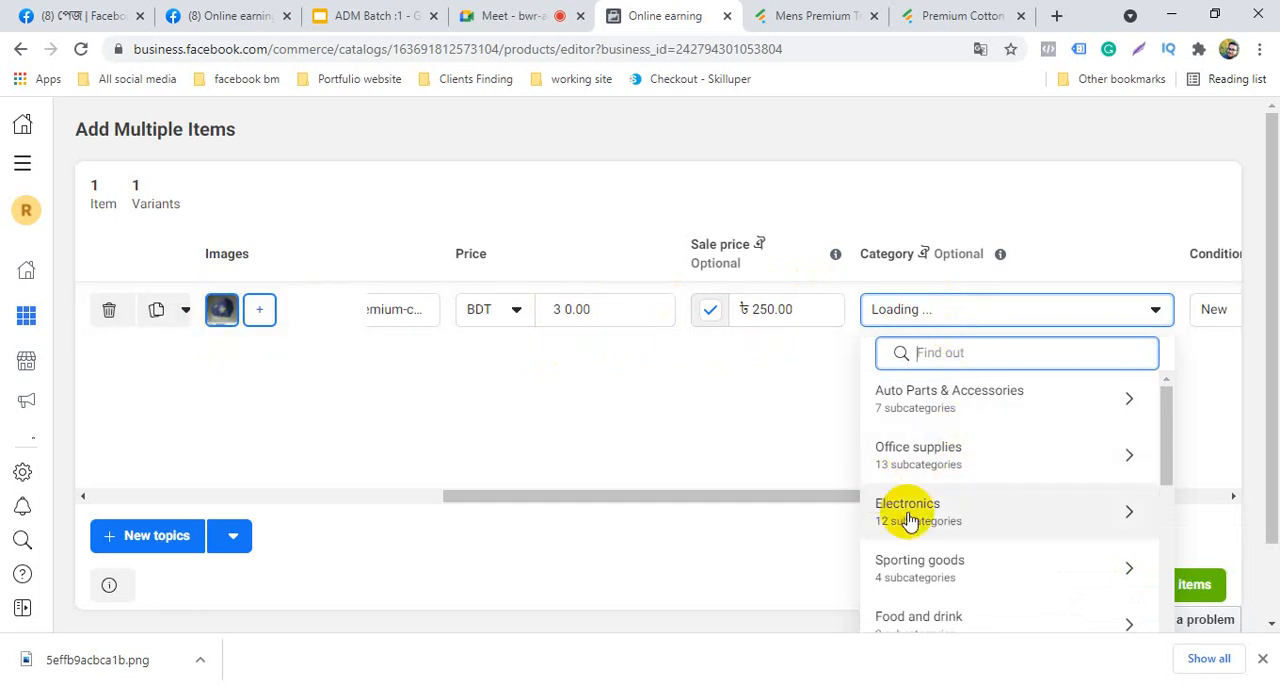
{"action": "scroll", "coordinate": [962, 600], "scroll_direction": "down", "scroll_amount": 2}
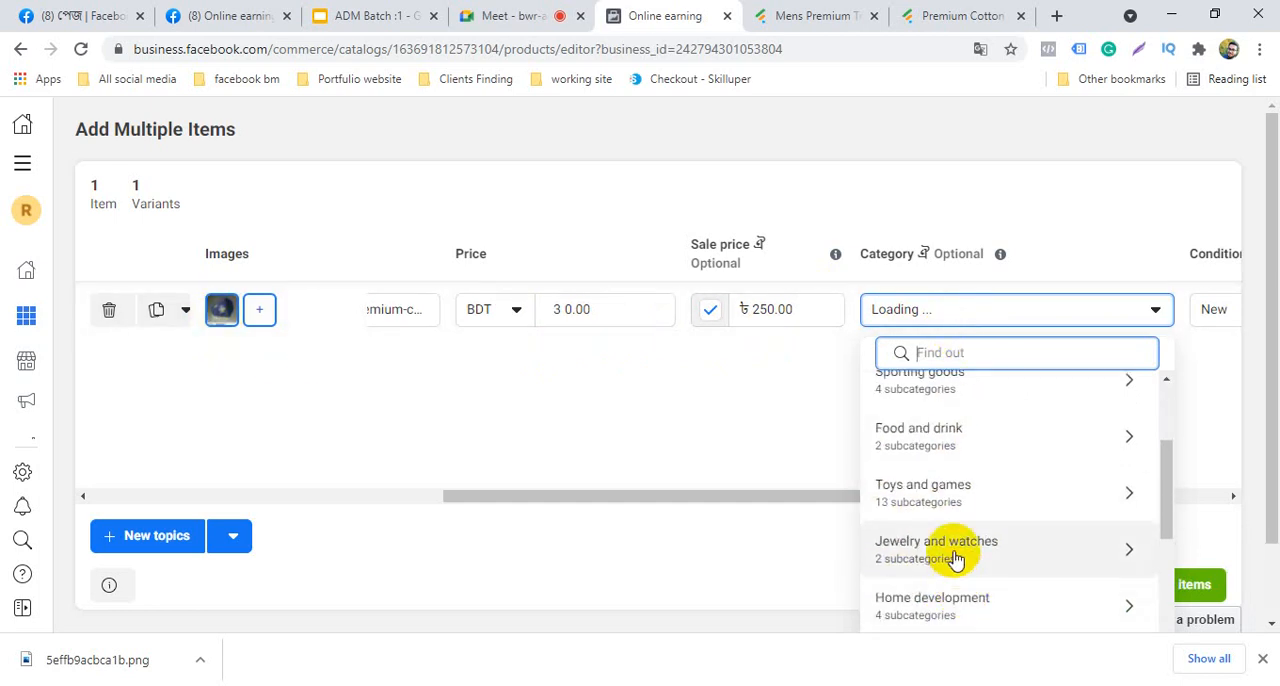
{"action": "scroll", "coordinate": [955, 560], "scroll_direction": "down", "scroll_amount": 2}
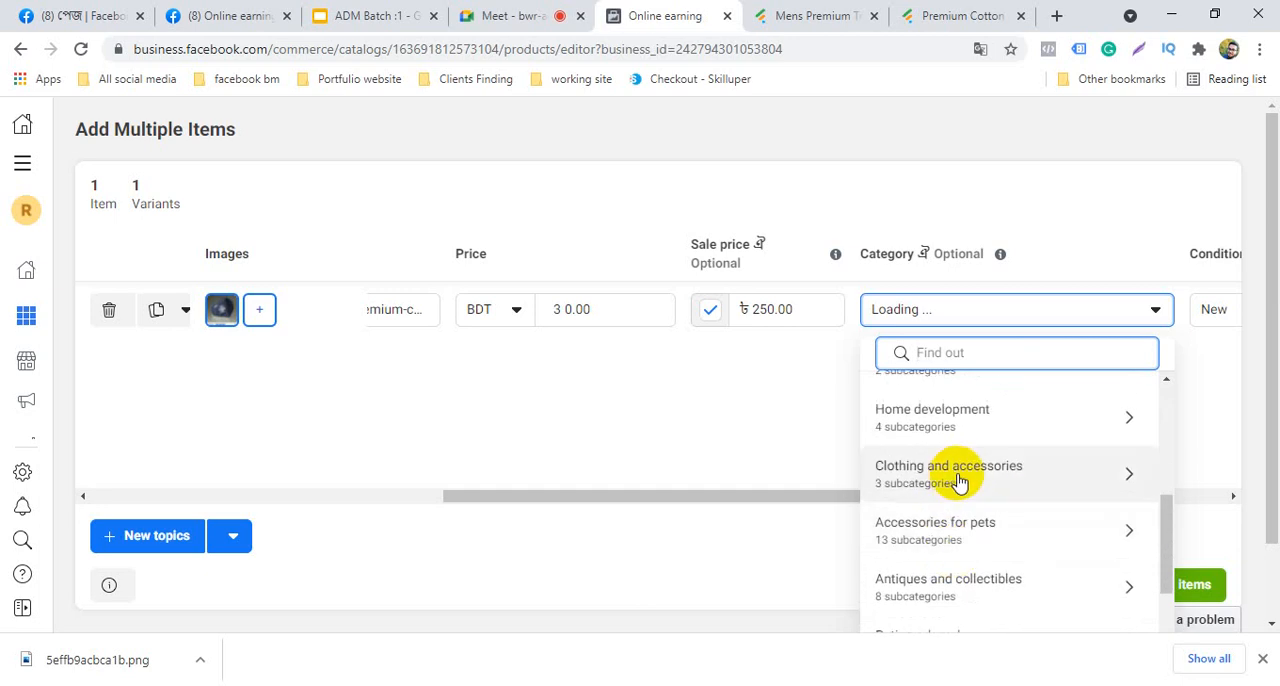
{"action": "left_click", "coordinate": [958, 480]}
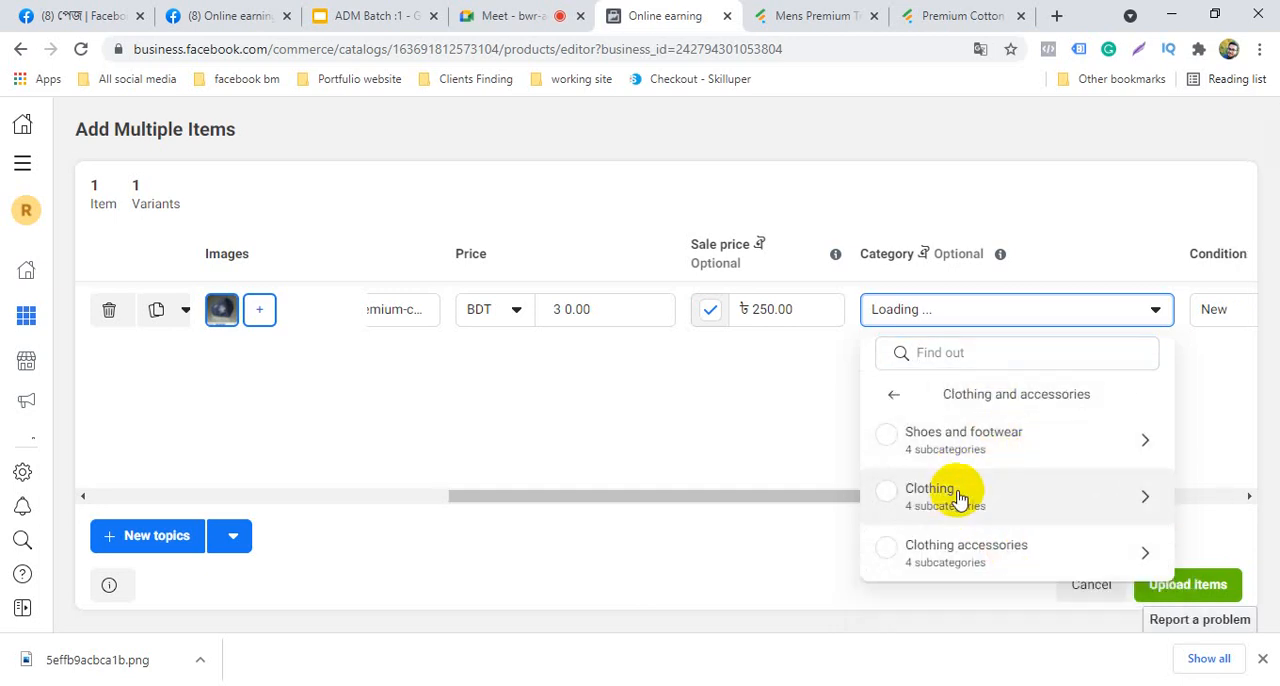
{"action": "left_click", "coordinate": [958, 494]}
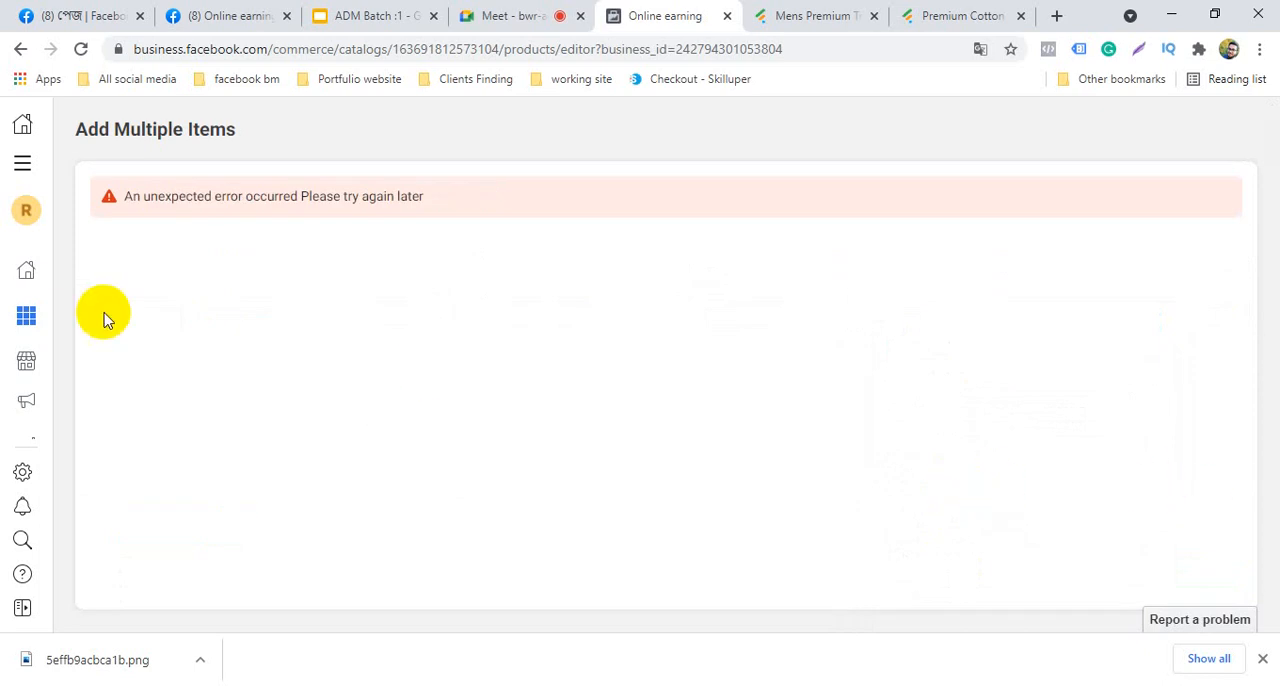
{"action": "left_click", "coordinate": [20, 52]}
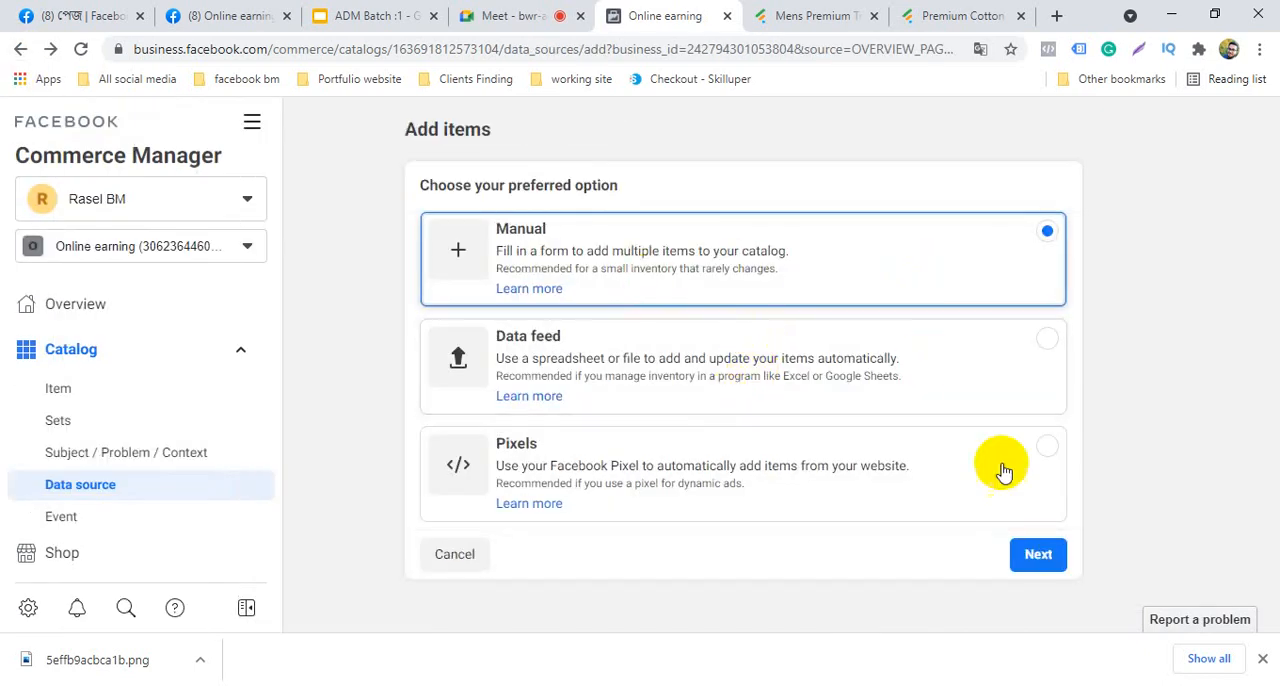
Start adding items manually and attach the downloaded image 5effb9acbca1b.png to the new catalog item
{"action": "left_click", "coordinate": [1038, 556]}
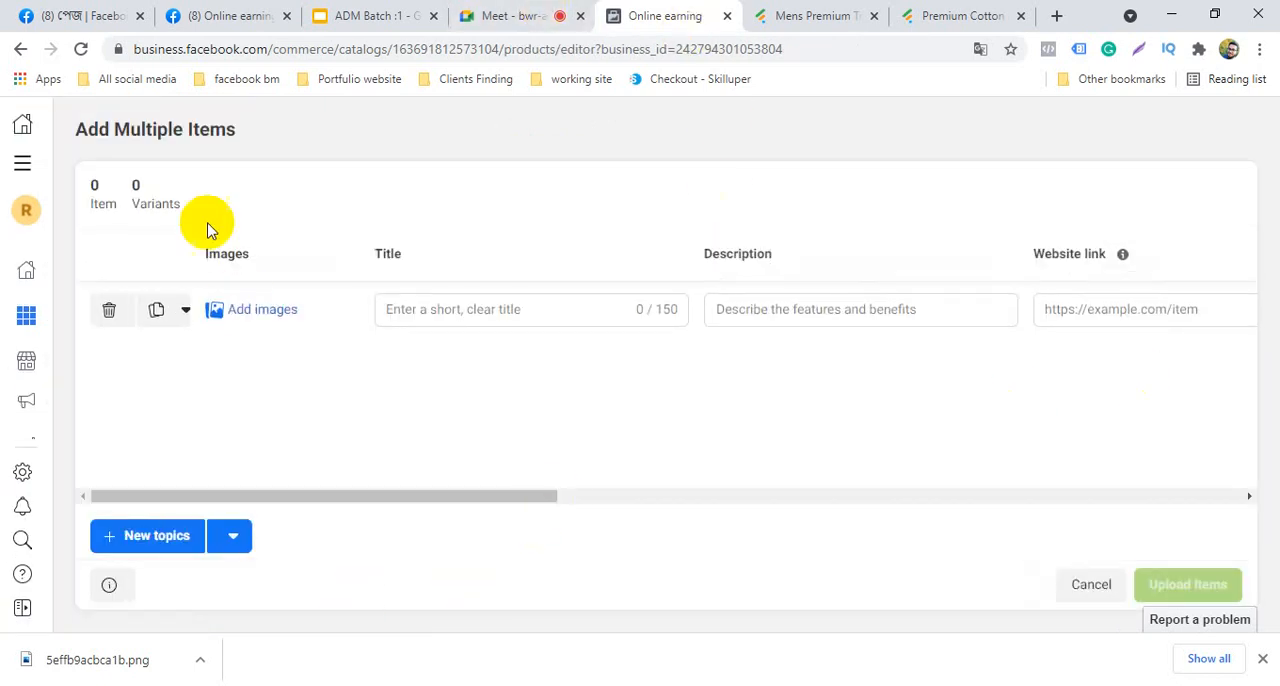
{"action": "left_click", "coordinate": [264, 312]}
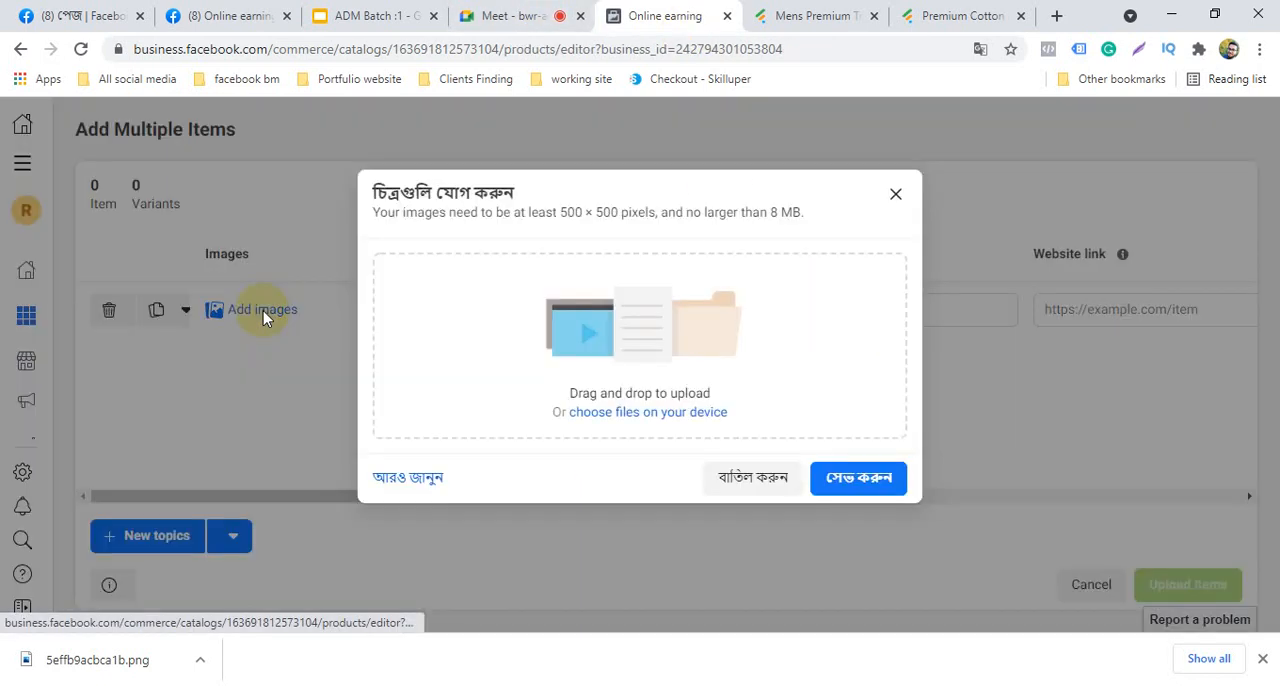
{"action": "left_click", "coordinate": [630, 412]}
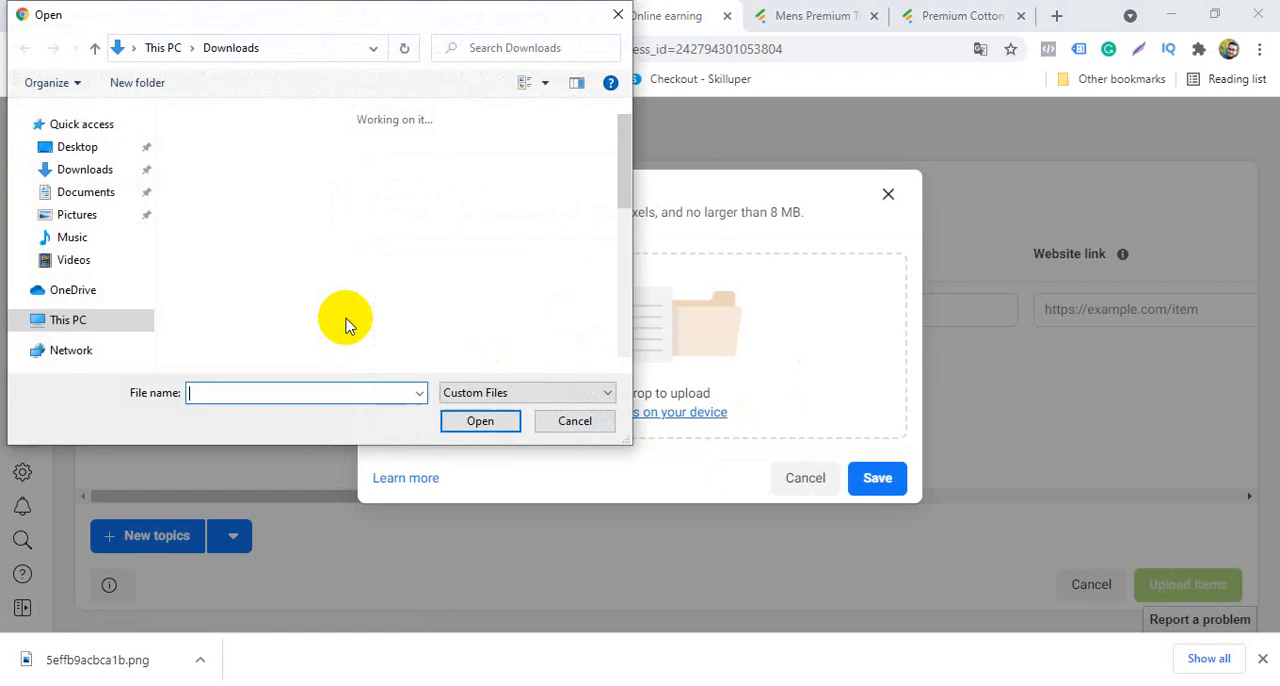
{"action": "left_click", "coordinate": [297, 152]}
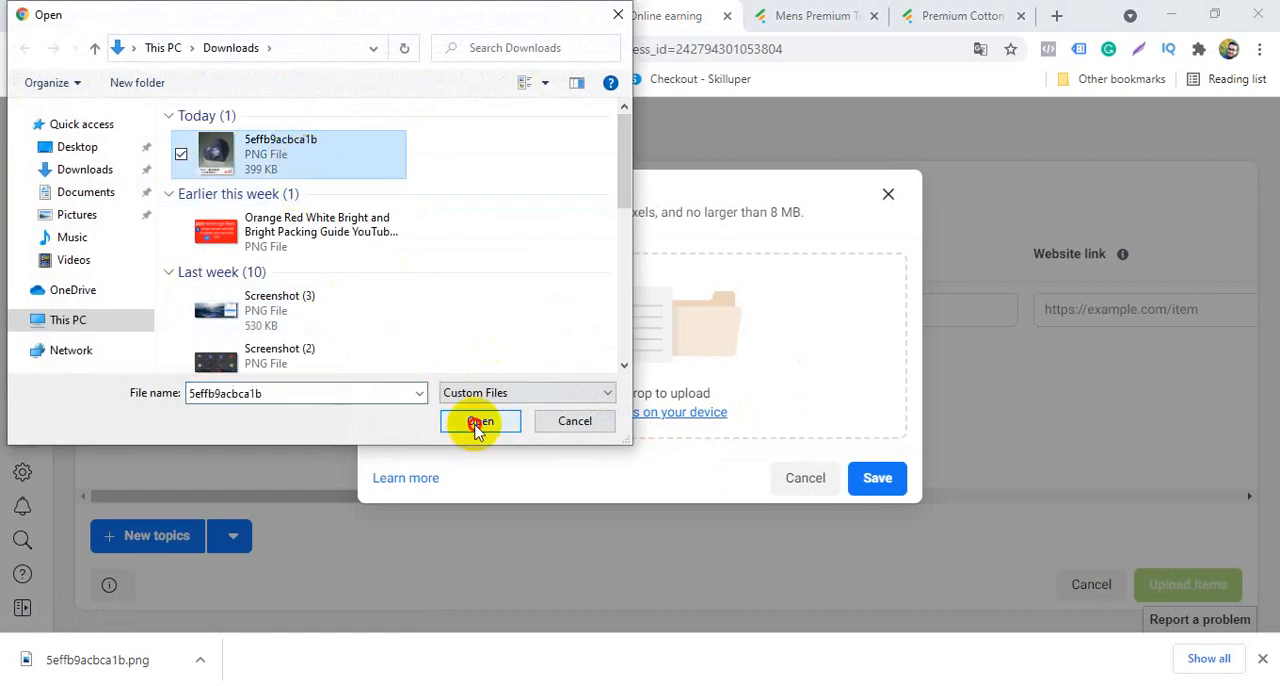
{"action": "left_click", "coordinate": [479, 421]}
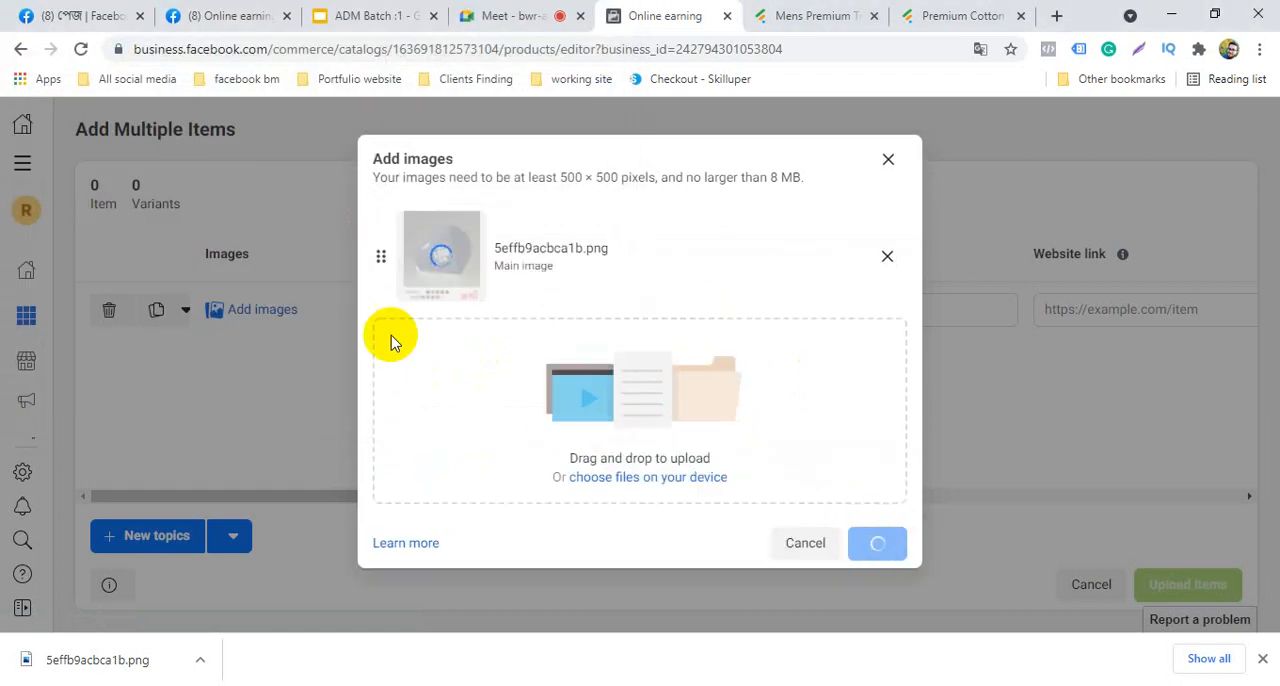
{"action": "left_click", "coordinate": [878, 545]}
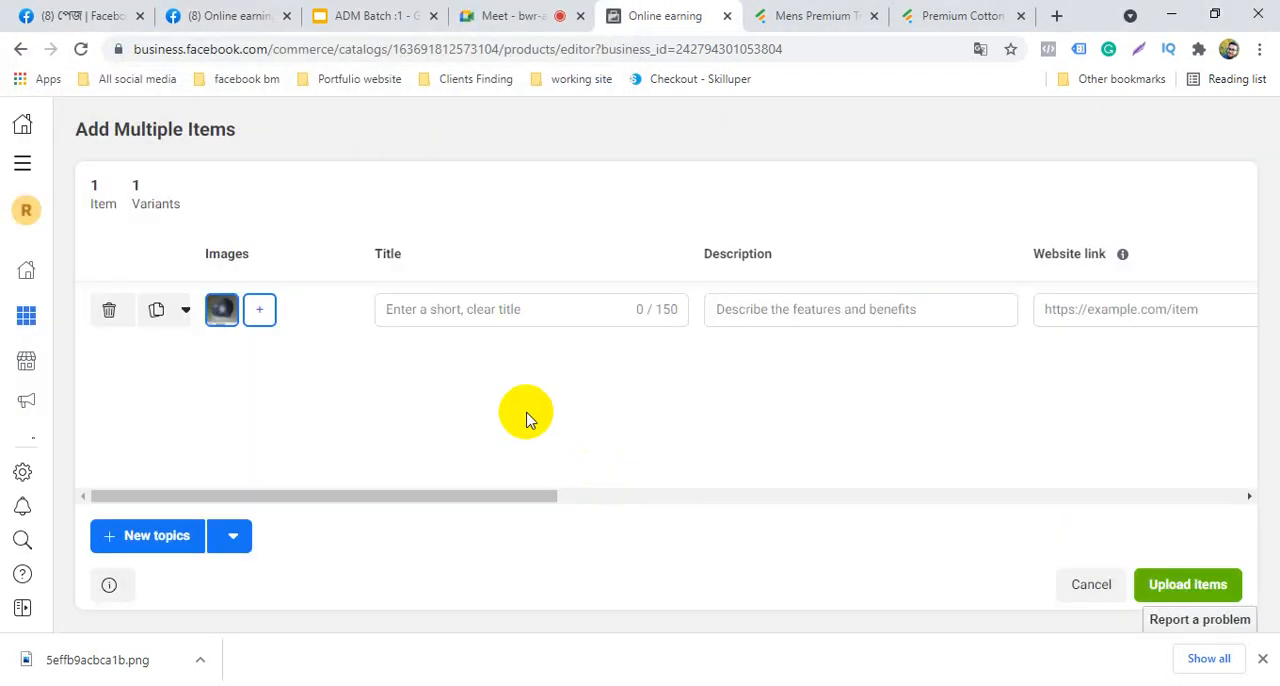
Copy the heading "Premium Cotton Face Mask - Branded (Navy)" from the Fabrilife product page into the catalog item's title
{"action": "left_click", "coordinate": [555, 308]}
{"action": "left_click", "coordinate": [965, 10]}
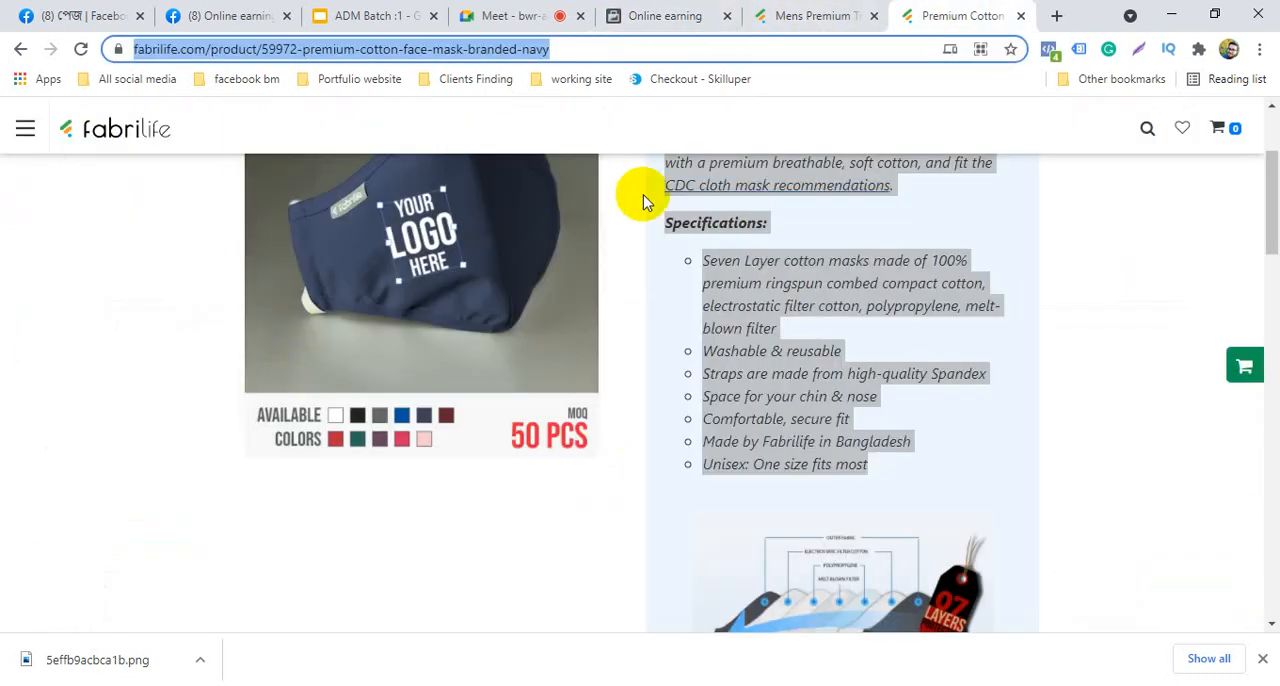
{"action": "scroll", "coordinate": [410, 350], "scroll_direction": "up", "scroll_amount": 1}
{"action": "scroll", "coordinate": [410, 350], "scroll_direction": "up", "scroll_amount": 3}
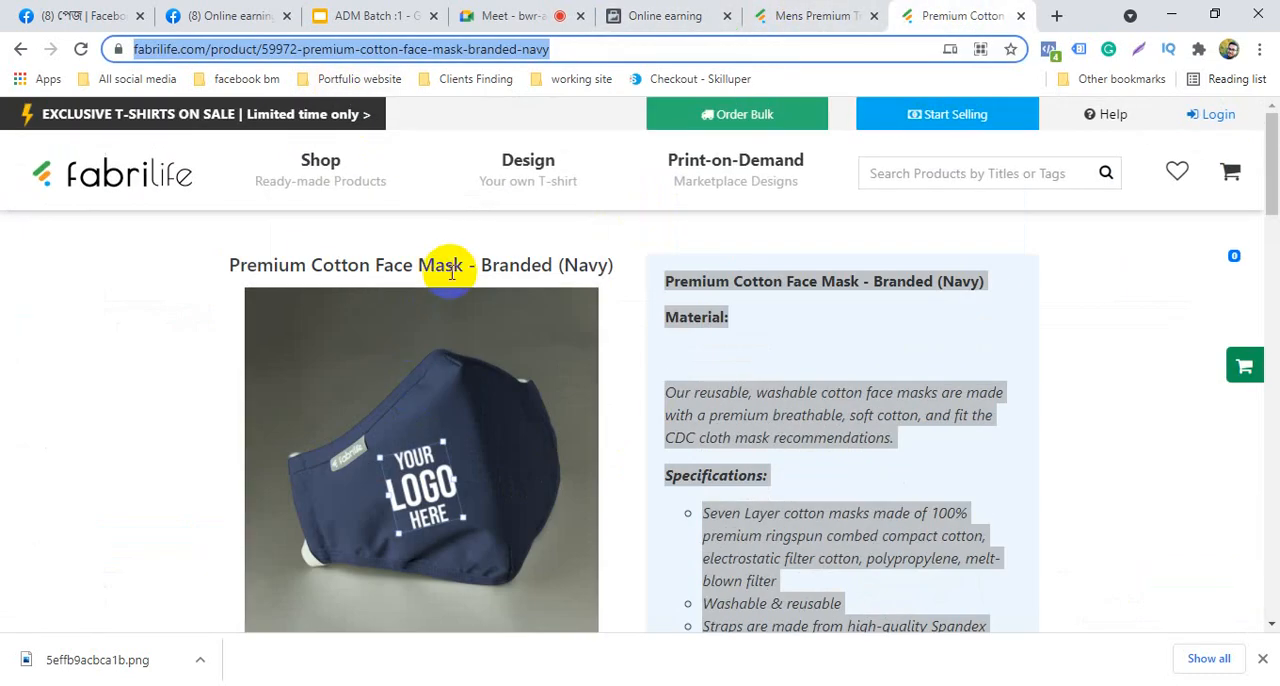
{"action": "triple_click", "coordinate": [450, 266]}
{"action": "right_click", "coordinate": [455, 270]}
{"action": "left_click", "coordinate": [490, 282]}
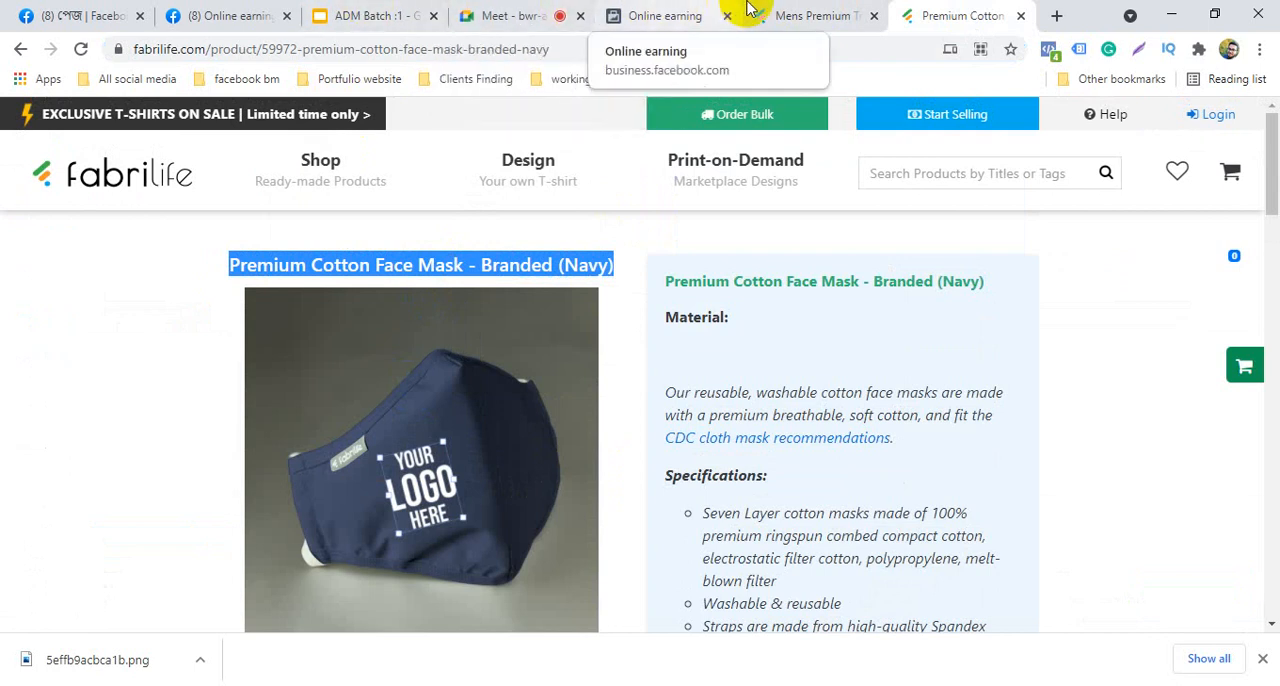
{"action": "left_click", "coordinate": [677, 14]}
{"action": "left_click", "coordinate": [510, 303]}
{"action": "right_click", "coordinate": [510, 303]}
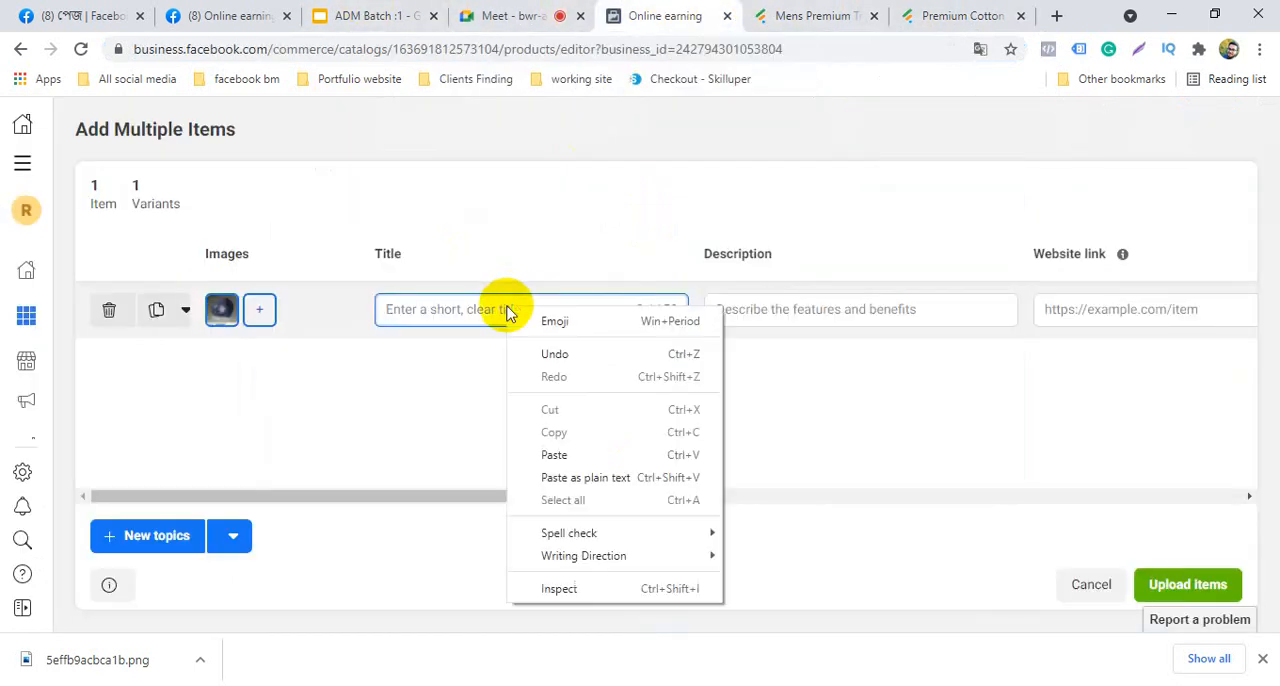
{"action": "left_click", "coordinate": [597, 460]}
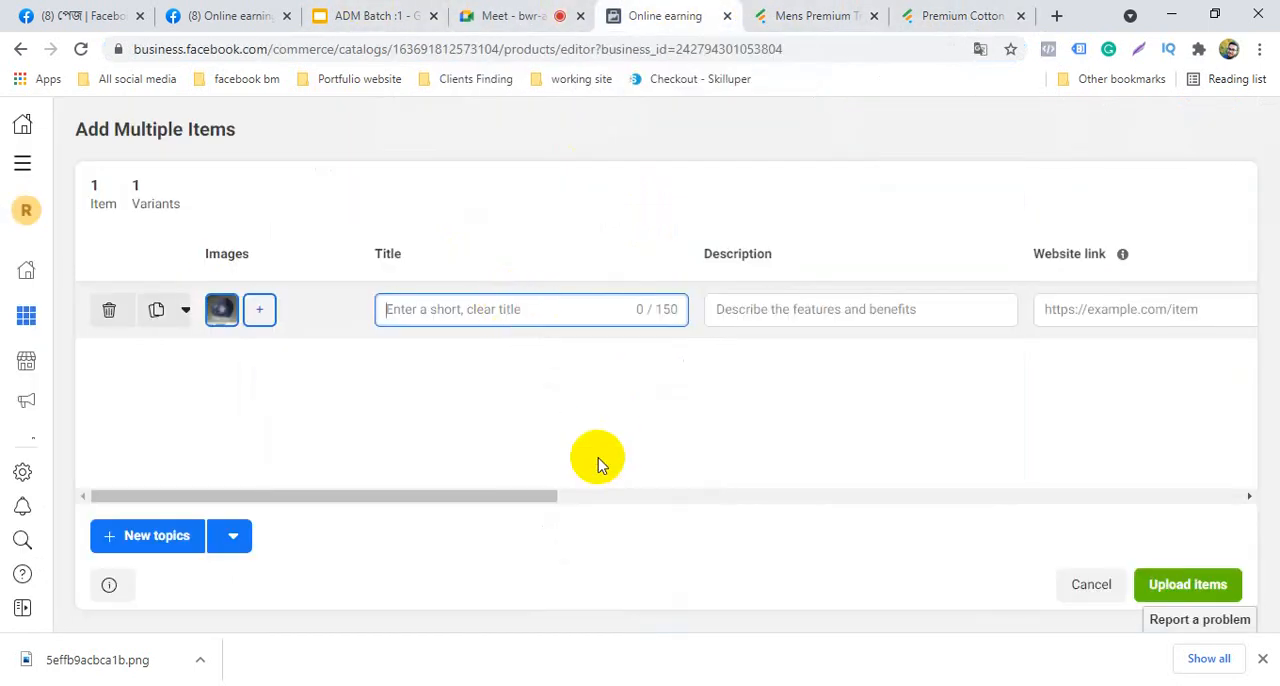
Copy the face mask's details, from the product name through "Unisex: One size fits most", into the catalog item's description
{"action": "left_click", "coordinate": [778, 308]}
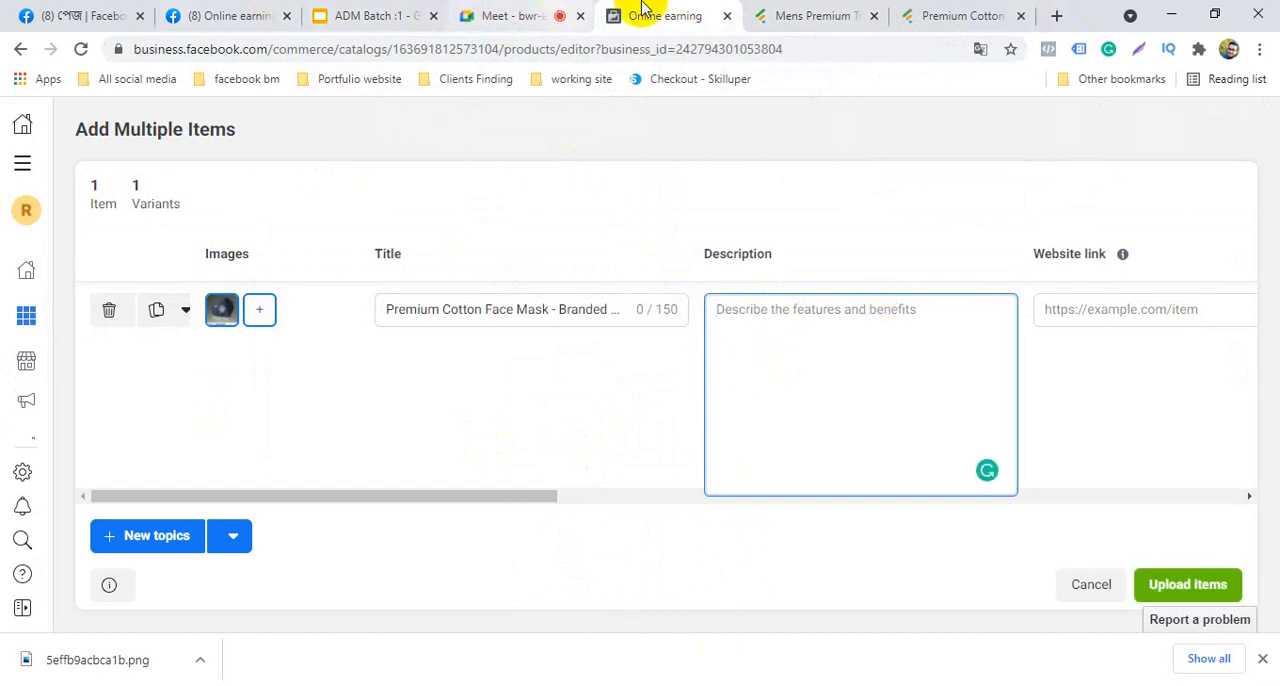
{"action": "left_click", "coordinate": [957, 12]}
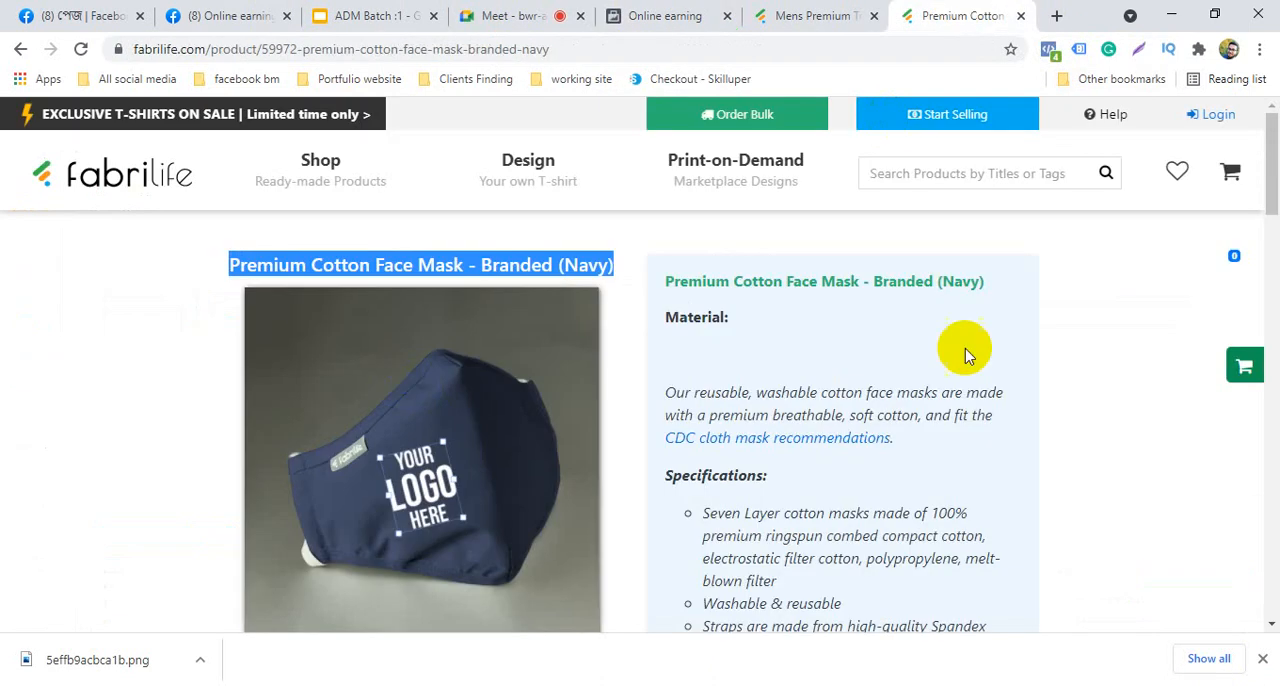
{"action": "left_click", "coordinate": [632, 358]}
{"action": "left_click_drag", "start_coordinate": [667, 277], "coordinate": [929, 594]}
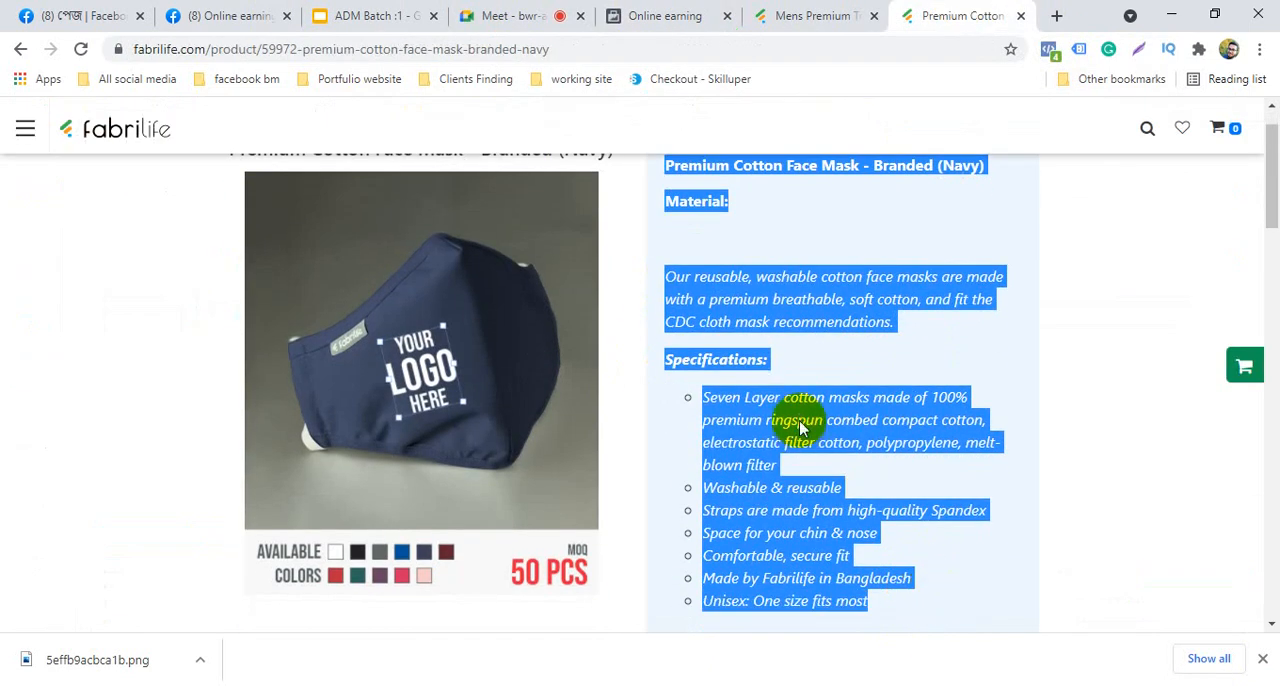
{"action": "right_click", "coordinate": [800, 428]}
{"action": "left_click", "coordinate": [818, 434]}
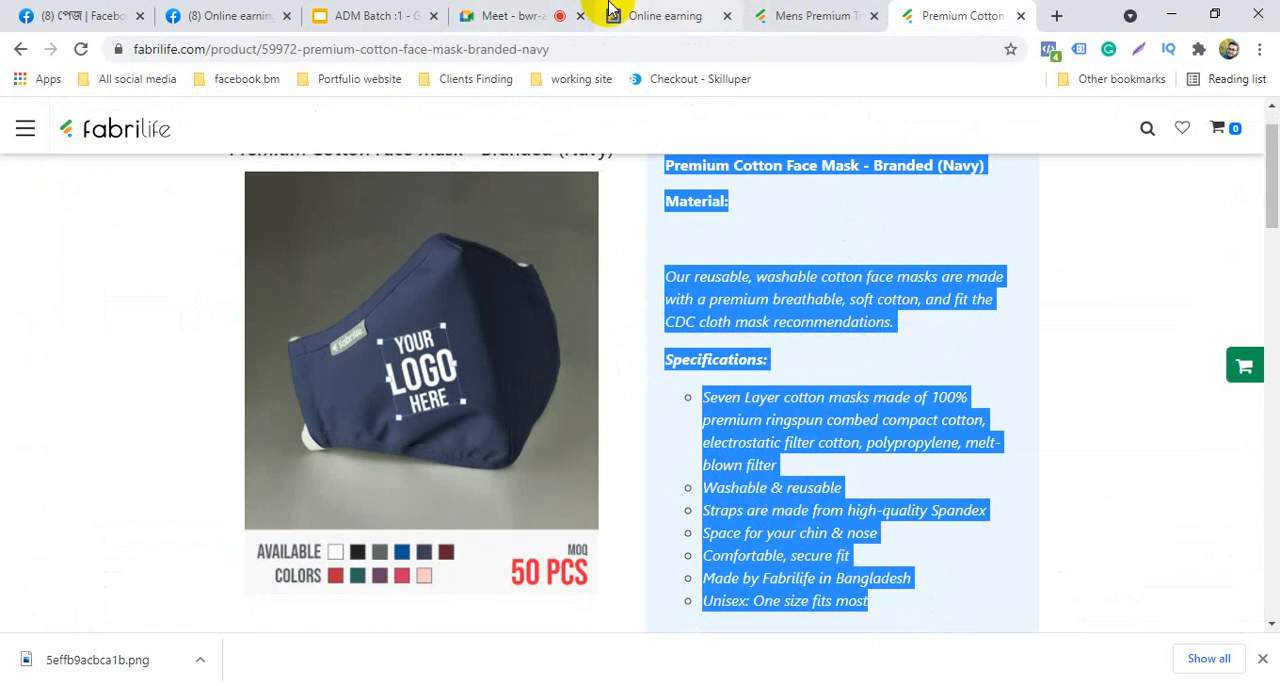
{"action": "left_click", "coordinate": [785, 12]}
{"action": "left_click", "coordinate": [665, 15]}
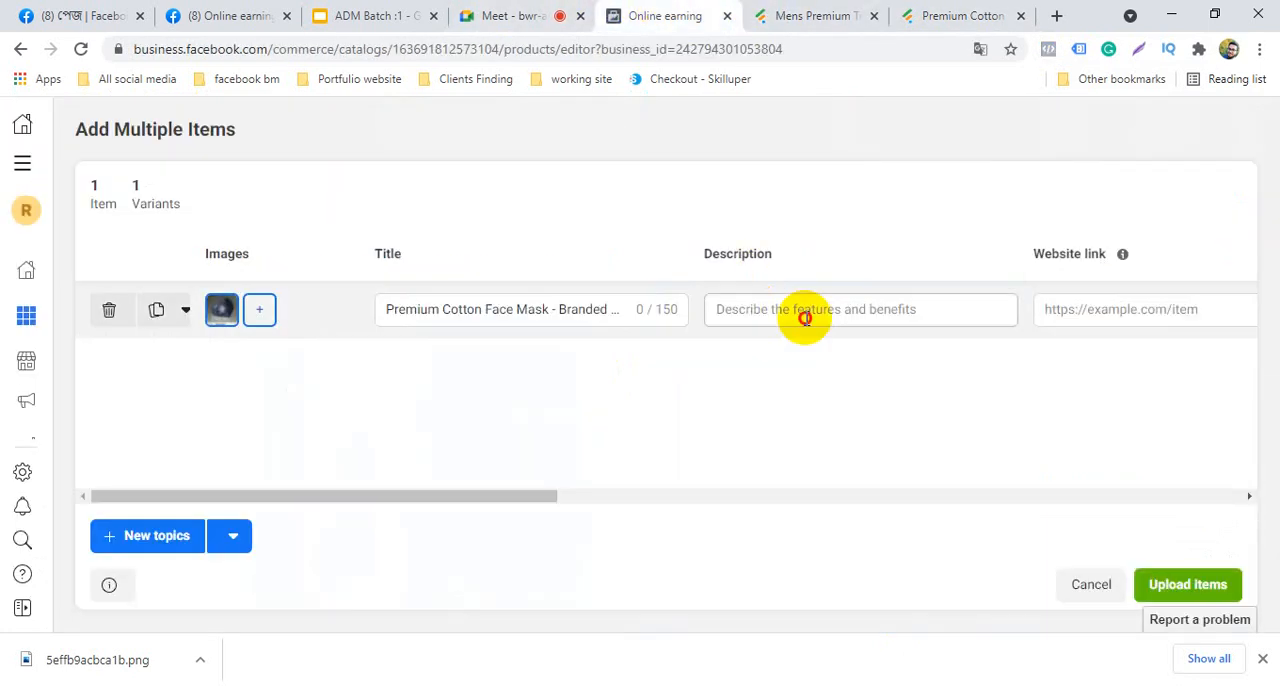
{"action": "right_click", "coordinate": [806, 318]}
{"action": "left_click", "coordinate": [852, 467]}
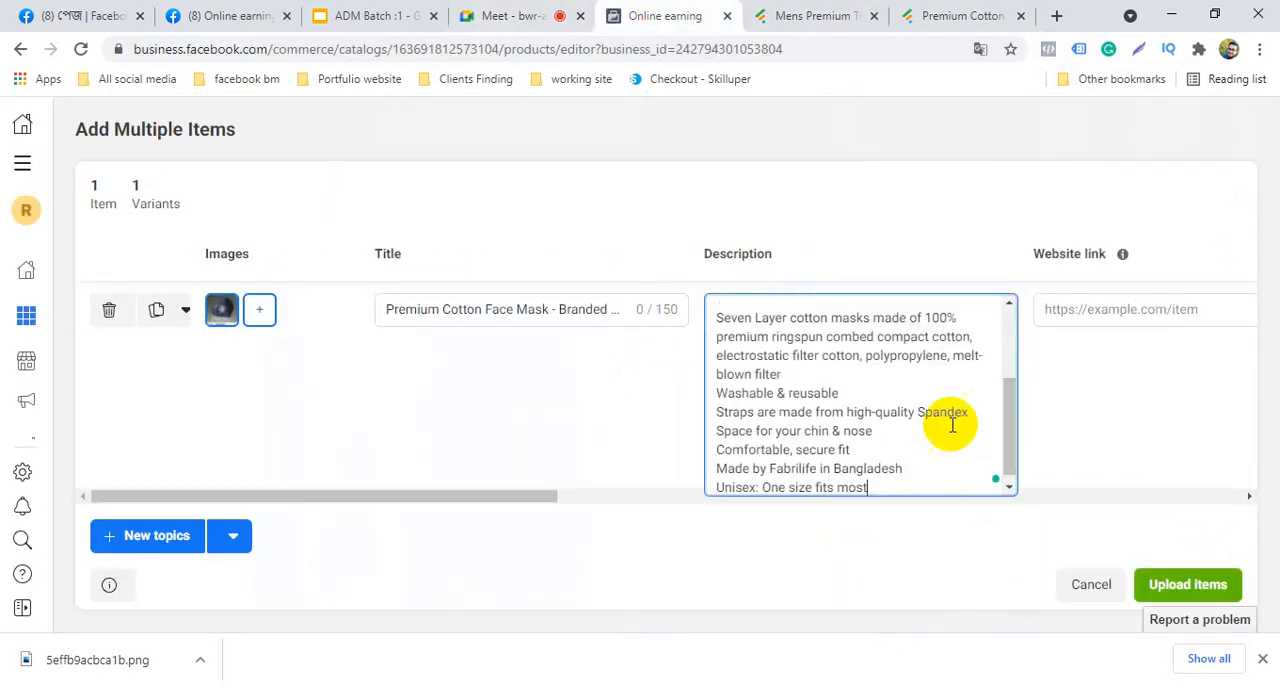
{"action": "left_click", "coordinate": [1133, 309]}
{"action": "left_click", "coordinate": [922, 6]}
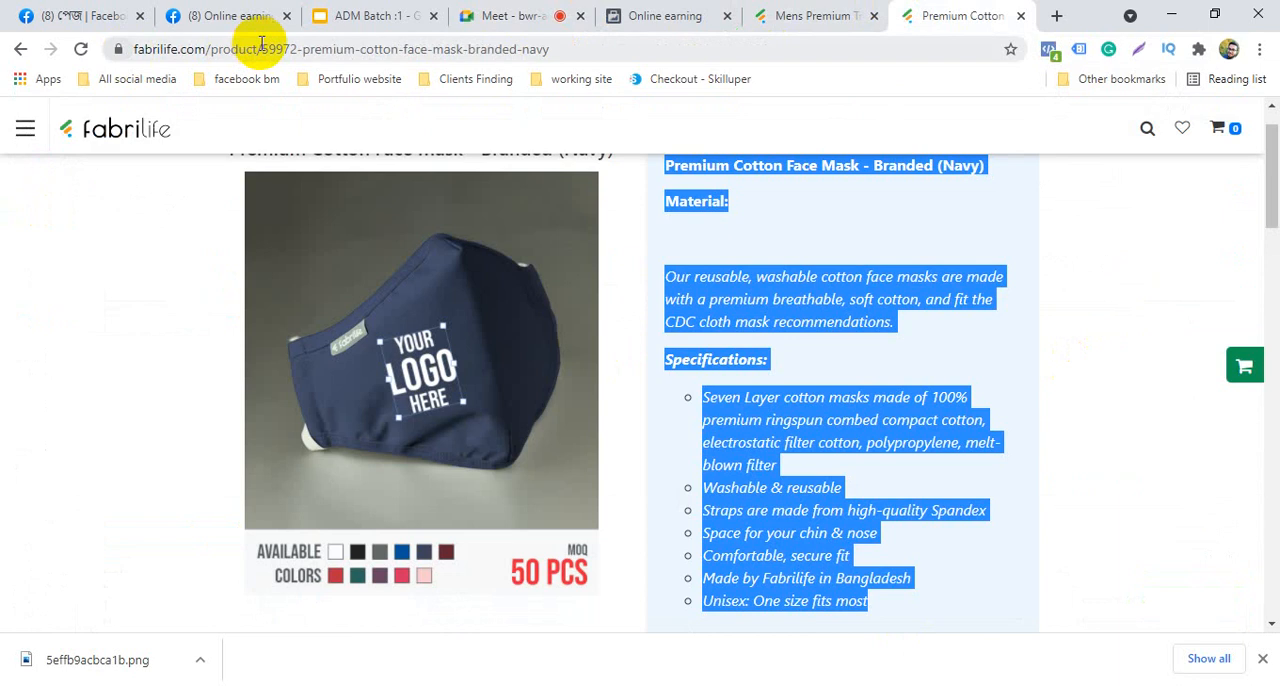
{"action": "double_click", "coordinate": [260, 43]}
{"action": "left_click", "coordinate": [258, 44]}
{"action": "right_click", "coordinate": [286, 49]}
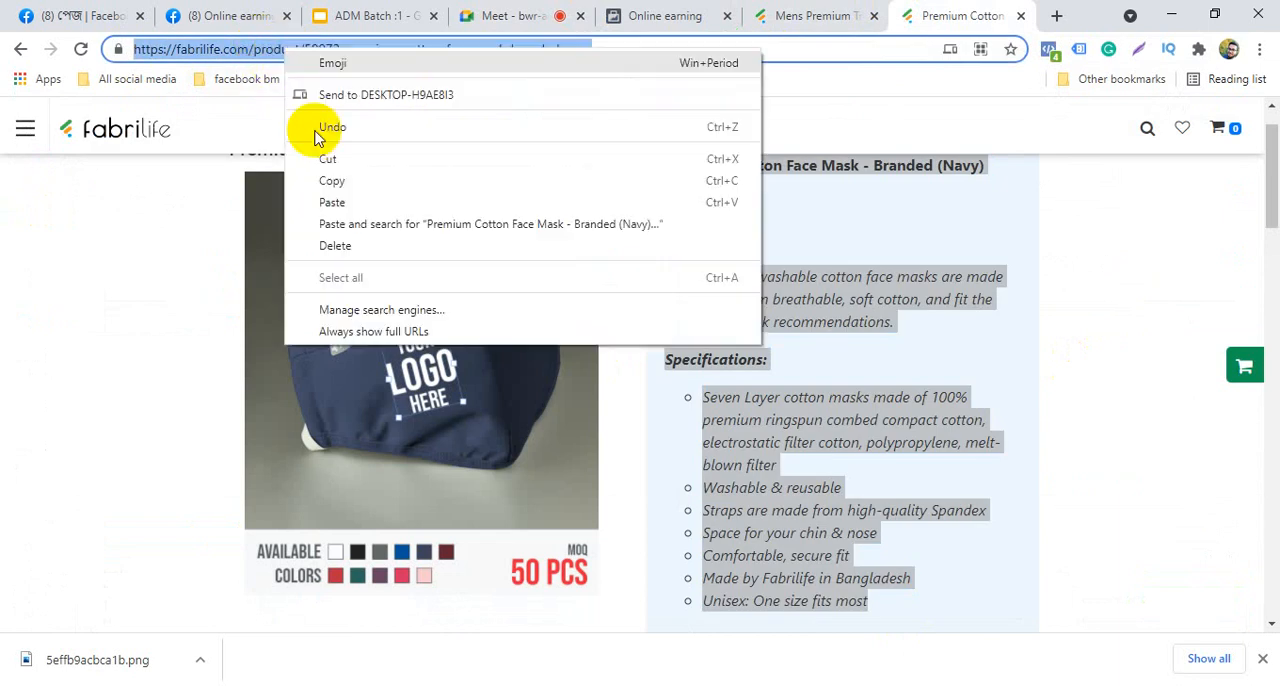
{"action": "left_click", "coordinate": [332, 181]}
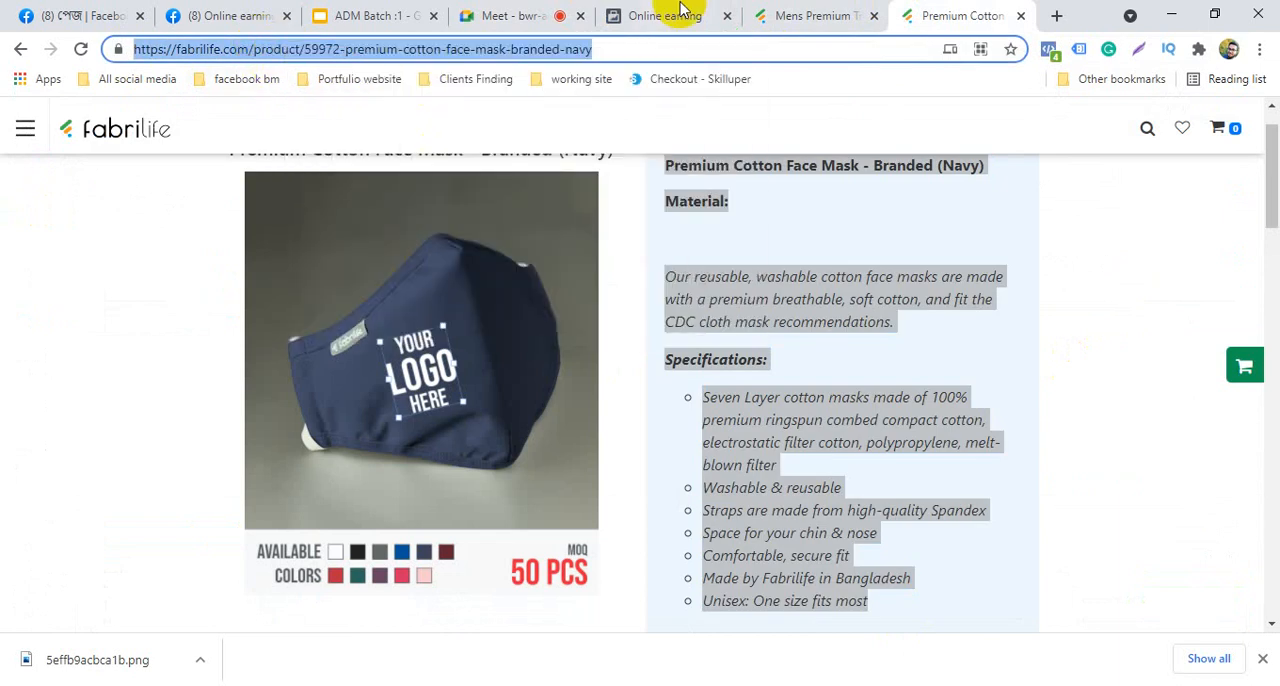
{"action": "left_click", "coordinate": [612, 13]}
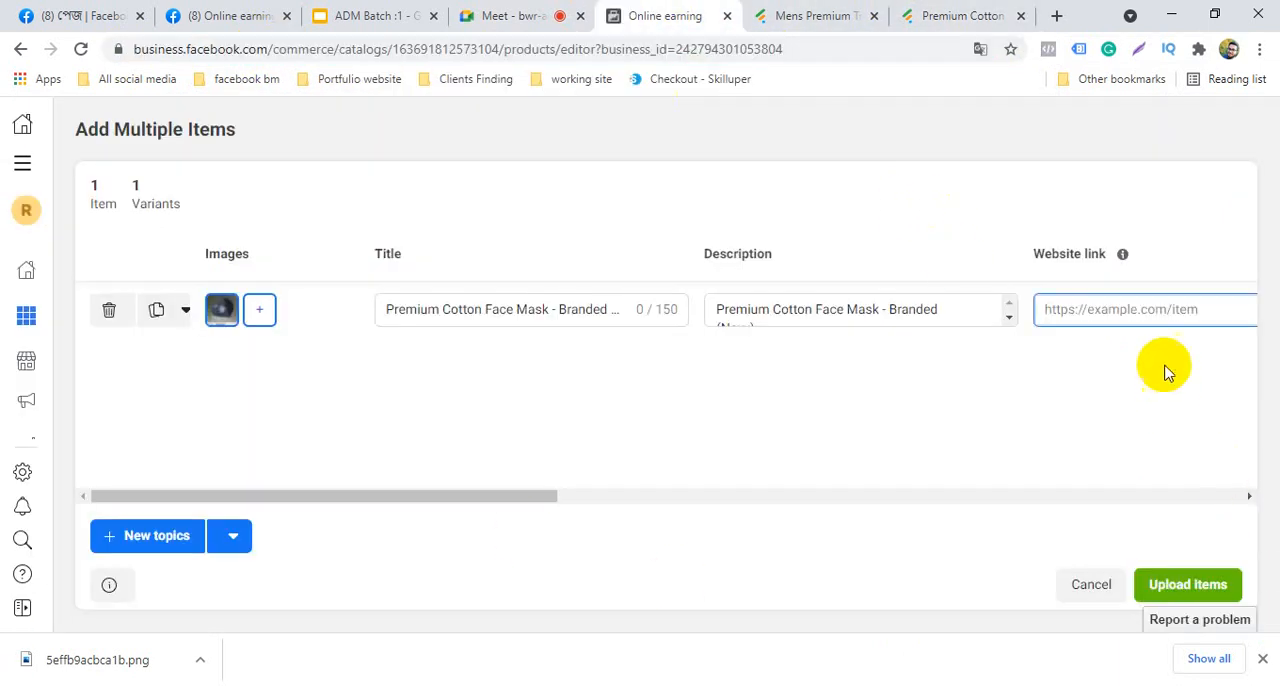
{"action": "right_click", "coordinate": [1149, 317]}
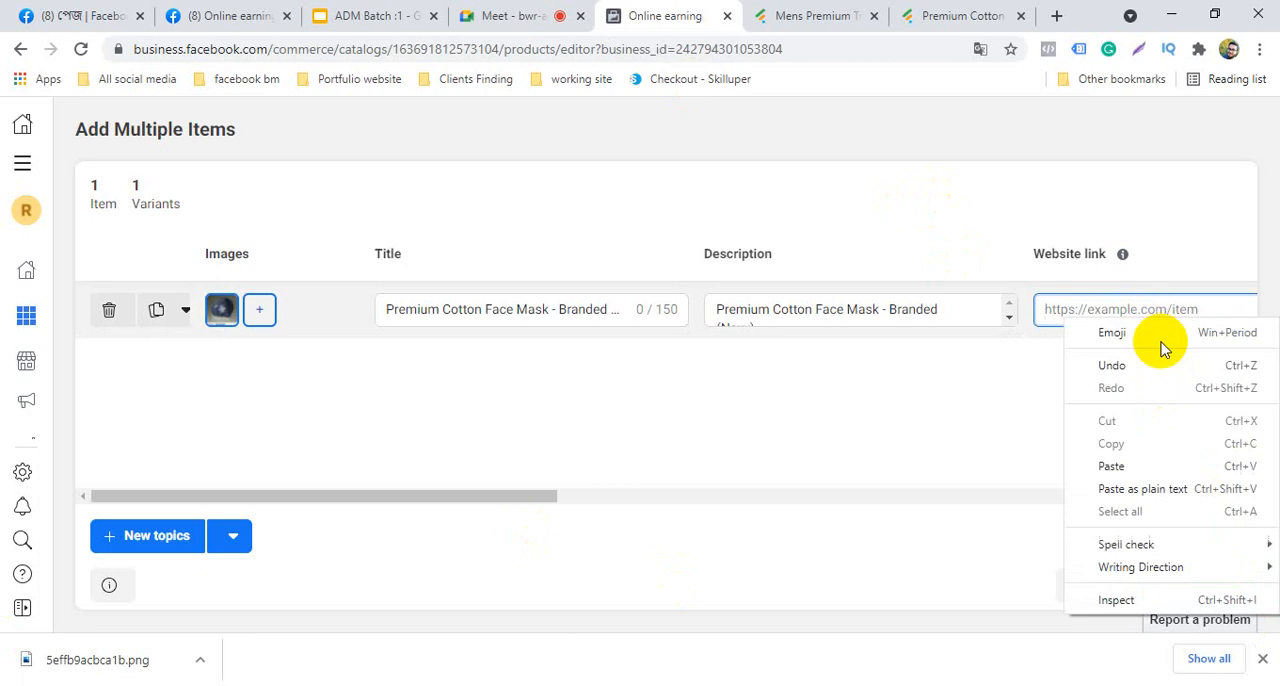
{"action": "left_click", "coordinate": [1147, 476]}
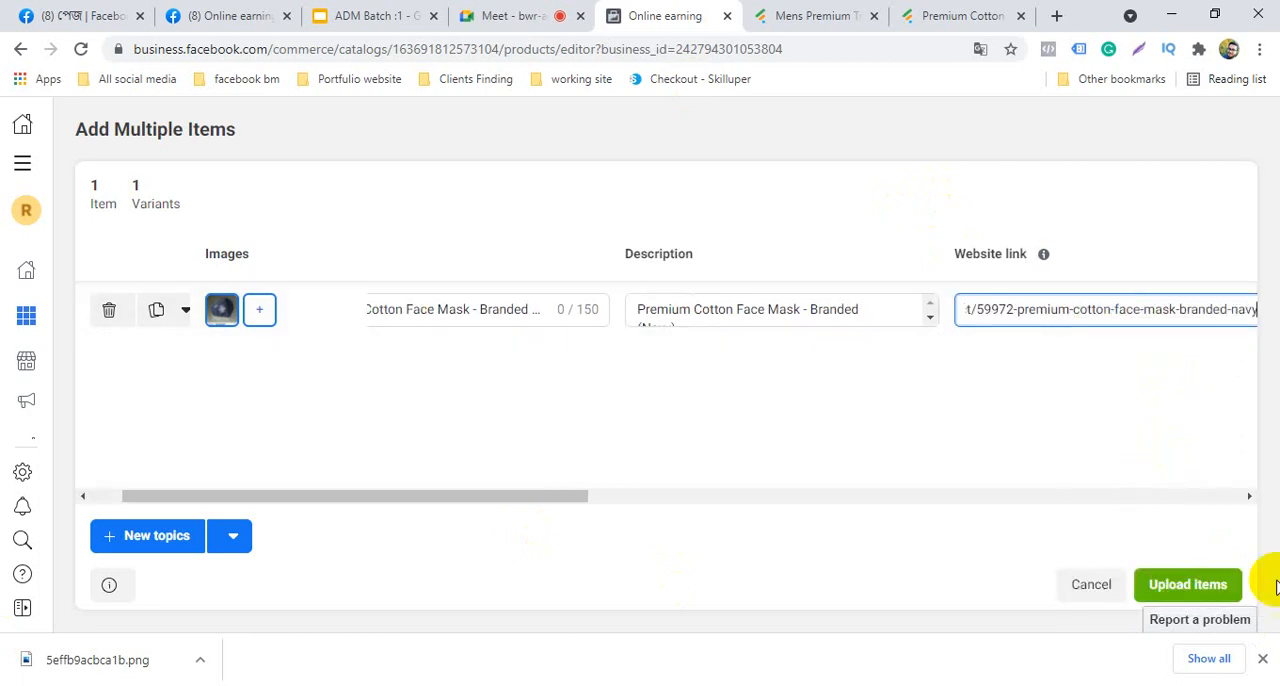
Try to add zeros to the item's regular price, then enable the optional sale price and set it to 250 BDT
{"action": "left_click", "coordinate": [1250, 499]}
{"action": "left_click", "coordinate": [1250, 499]}
{"action": "left_click", "coordinate": [1250, 499]}
{"action": "left_click", "coordinate": [1250, 499]}
{"action": "left_click", "coordinate": [1250, 499]}
{"action": "left_click", "coordinate": [1250, 499]}
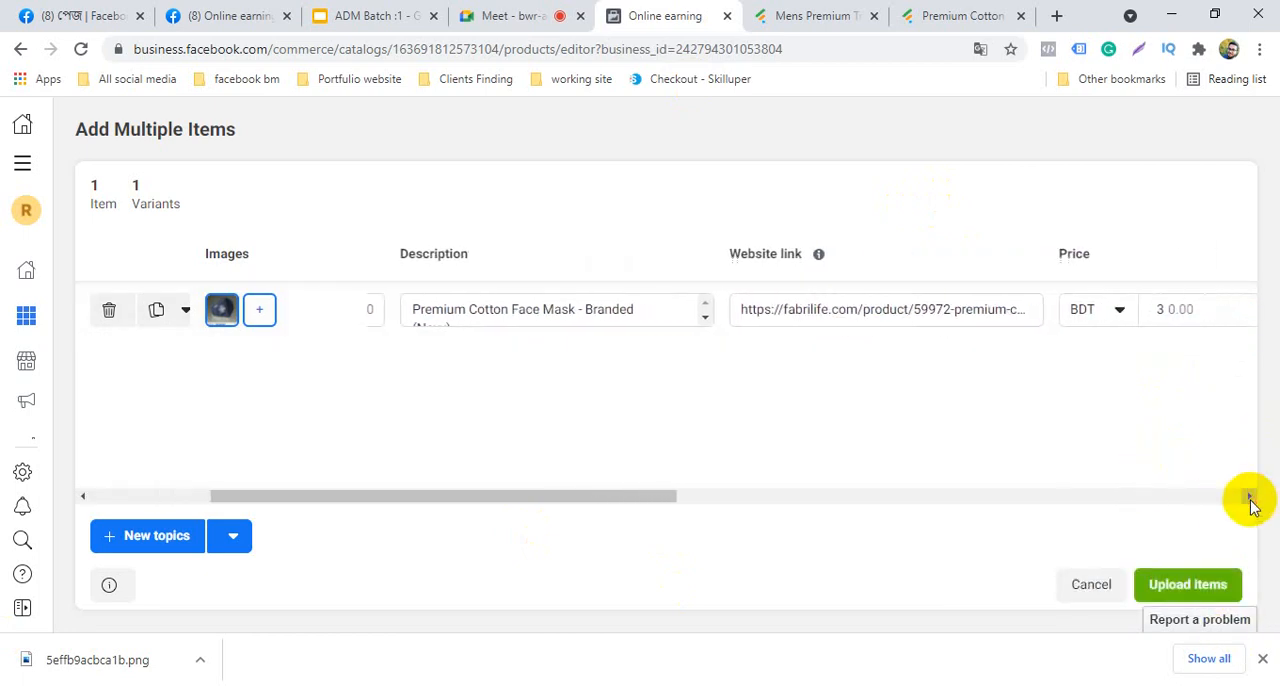
{"action": "left_click", "coordinate": [1250, 499]}
{"action": "left_click", "coordinate": [1250, 499]}
{"action": "left_click", "coordinate": [1250, 499]}
{"action": "left_click", "coordinate": [1250, 499]}
{"action": "left_click", "coordinate": [1250, 499]}
{"action": "left_click", "coordinate": [1250, 499]}
{"action": "left_click", "coordinate": [1250, 499]}
{"action": "left_click", "coordinate": [1250, 499]}
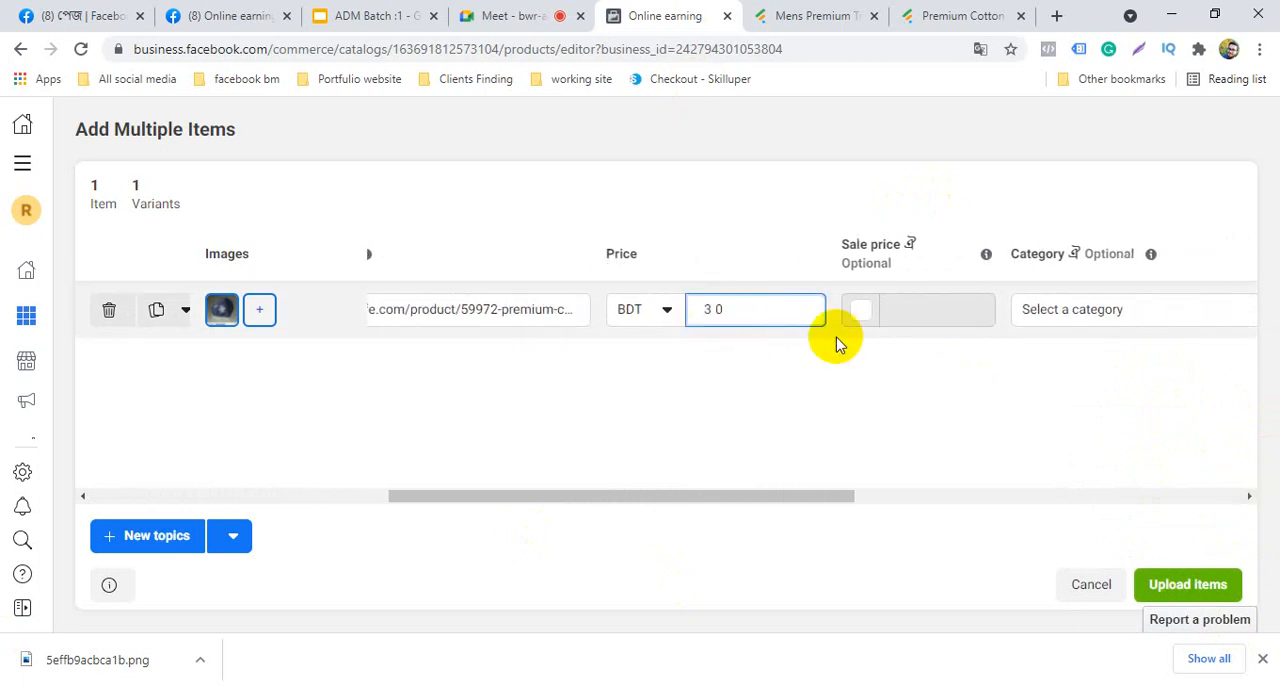
{"action": "left_click", "coordinate": [946, 322]}
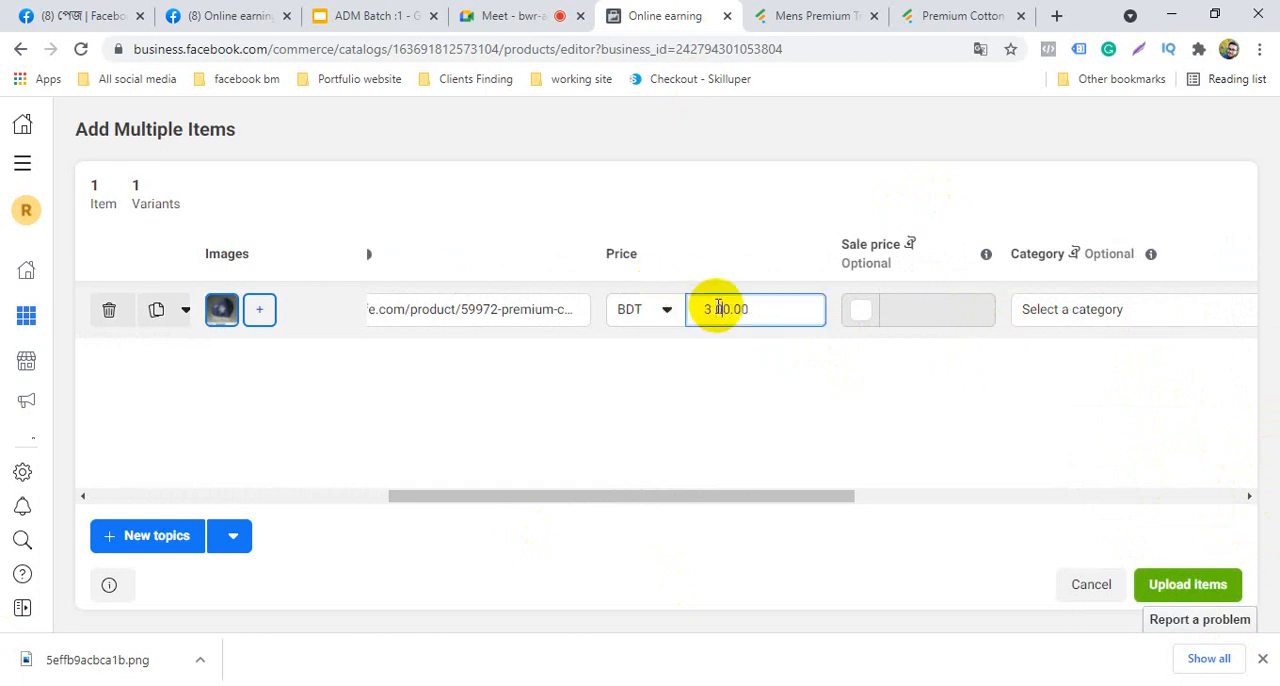
{"action": "left_click", "coordinate": [866, 311]}
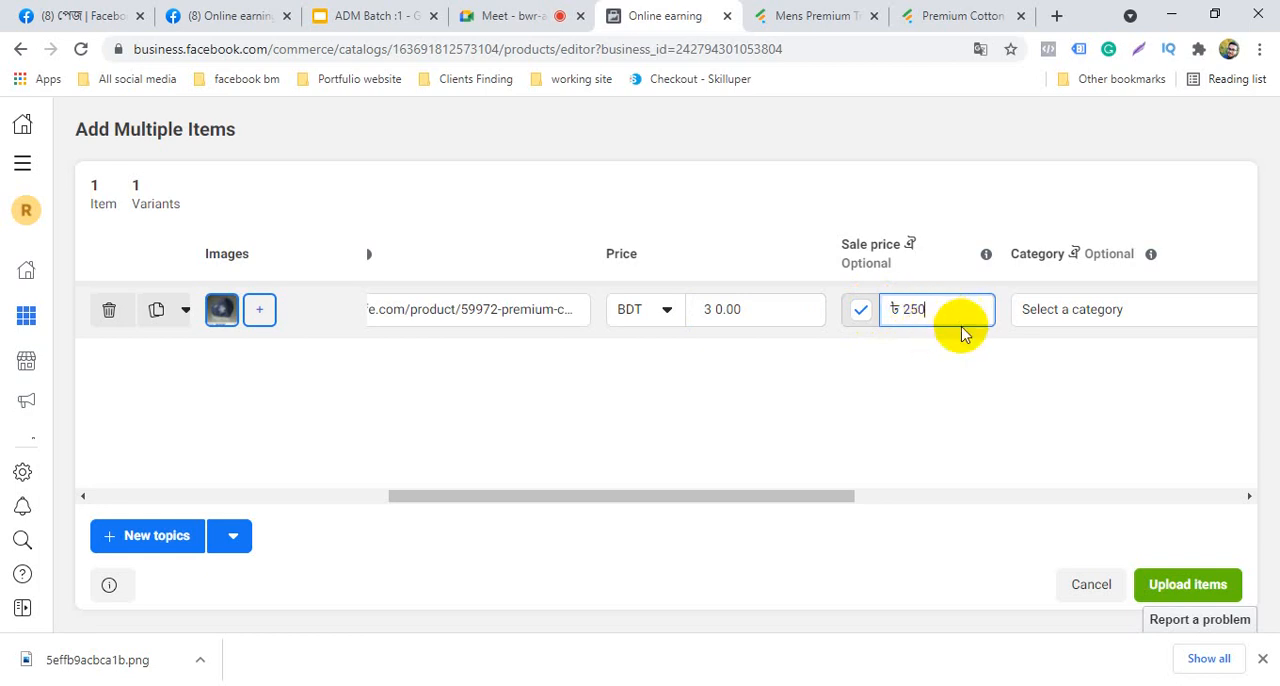
{"action": "left_click", "coordinate": [918, 380]}
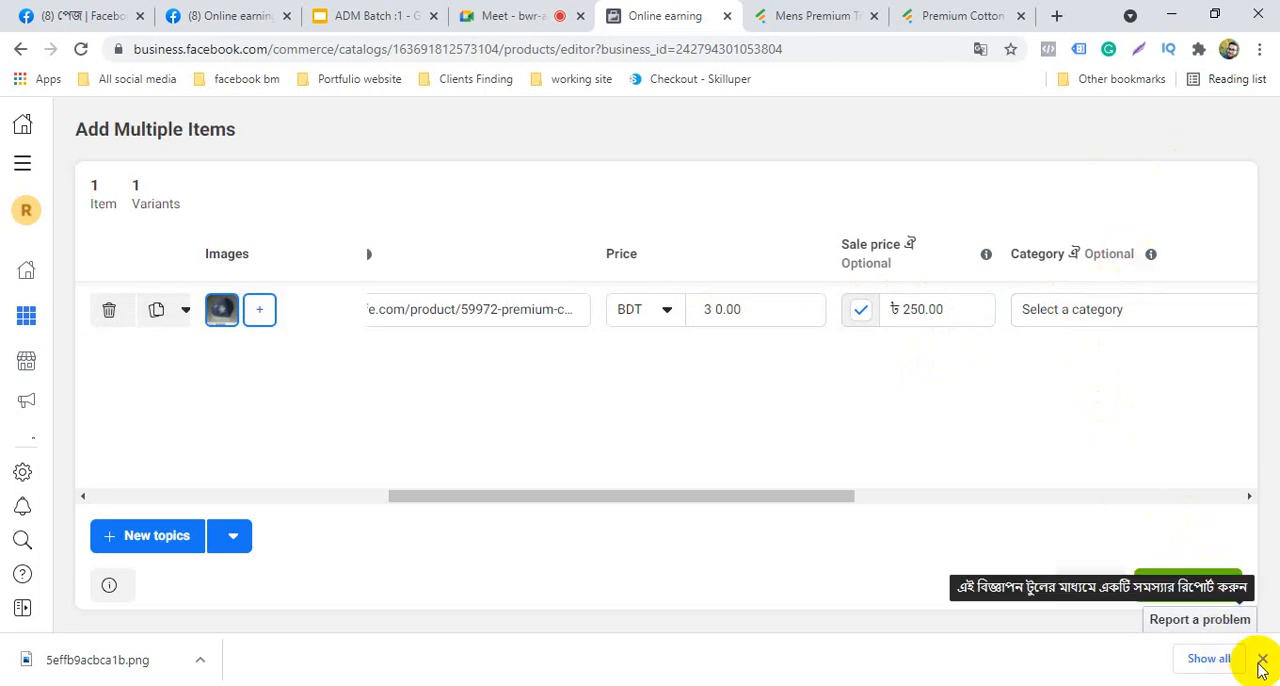
Try again to enter a higher regular price with extra zeros, checking the currency list with BDT selected
{"action": "left_click", "coordinate": [1249, 498]}
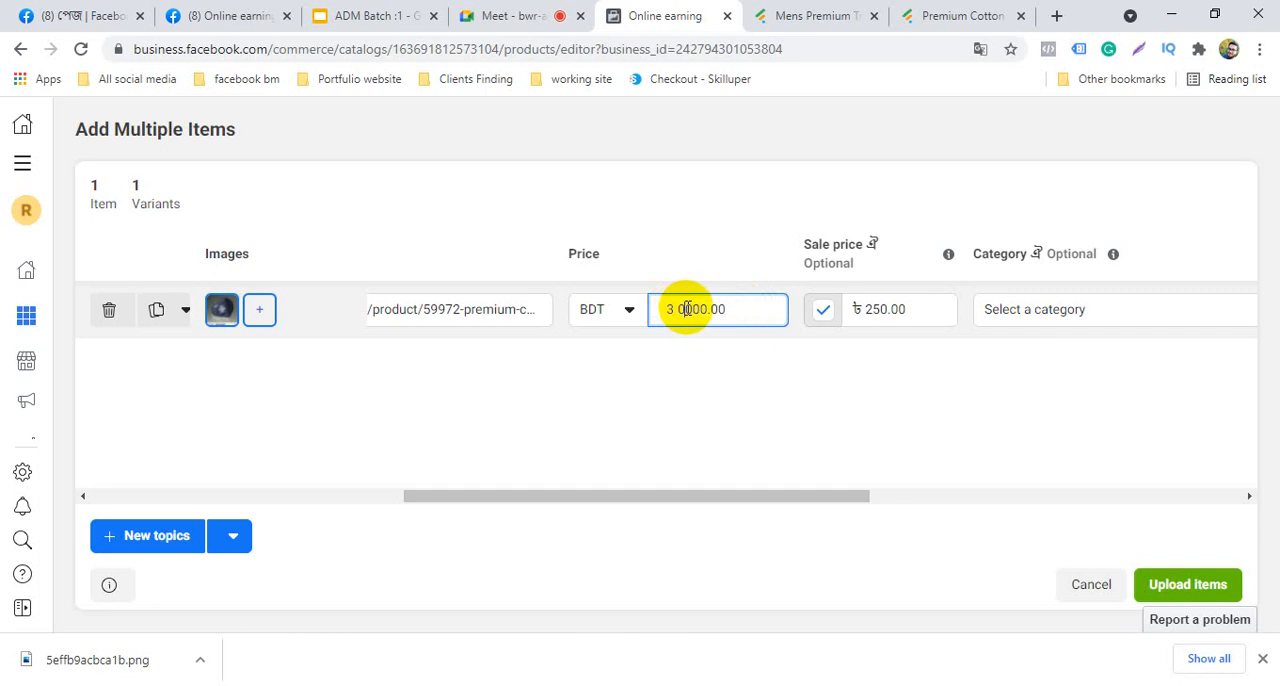
{"action": "left_click", "coordinate": [698, 364]}
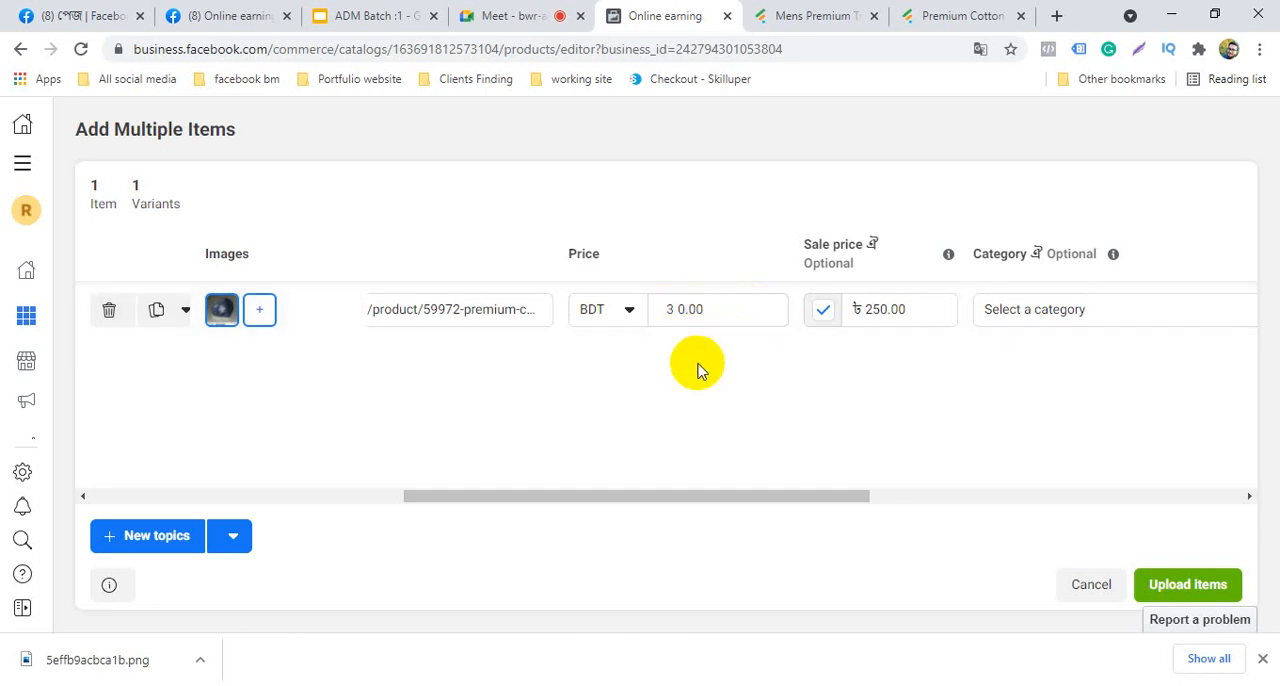
{"action": "left_click", "coordinate": [684, 309]}
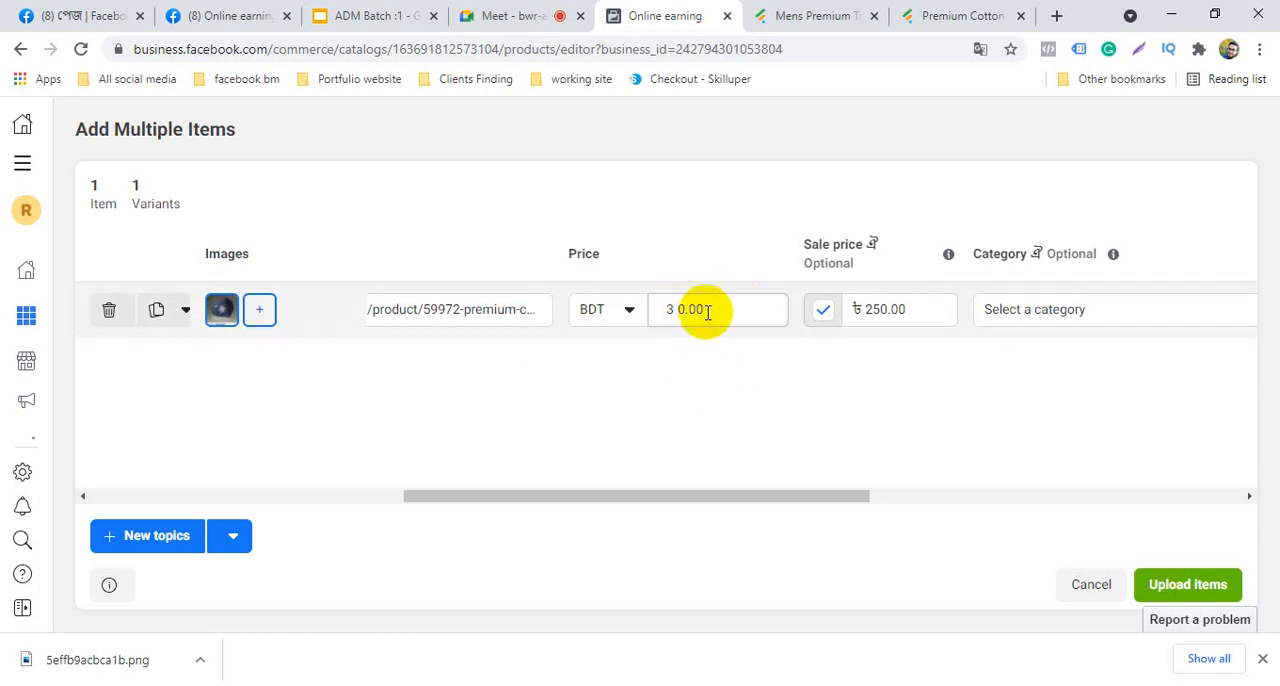
{"action": "left_click", "coordinate": [618, 313]}
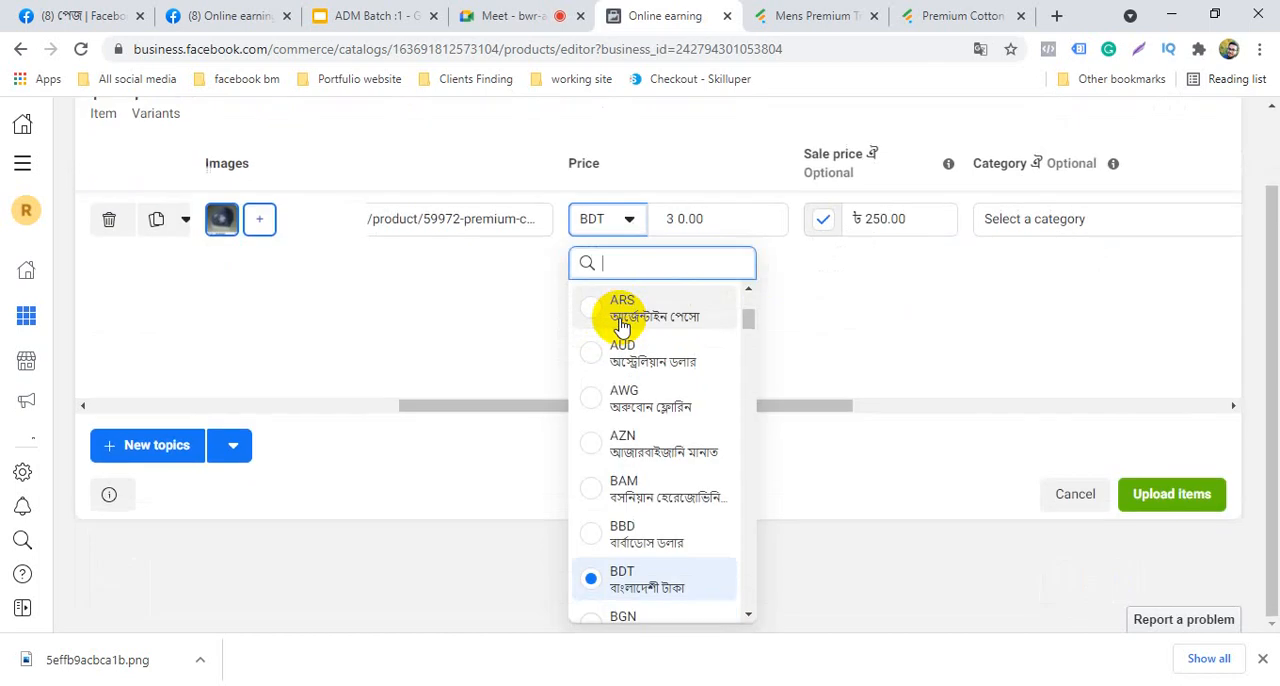
{"action": "left_click", "coordinate": [706, 219]}
{"action": "left_click", "coordinate": [680, 219]}
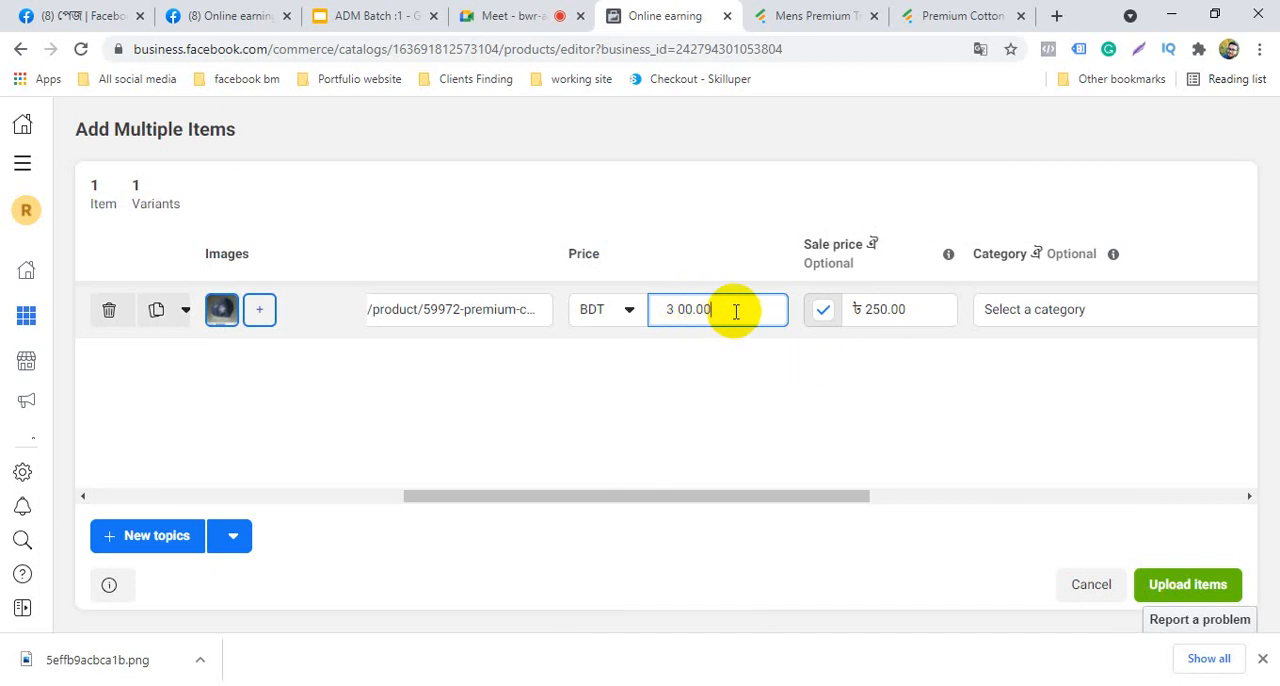
Review the face mask item's remaining fields: category, condition, visibility, availability, brand and content ID
{"action": "left_click", "coordinate": [1250, 497]}
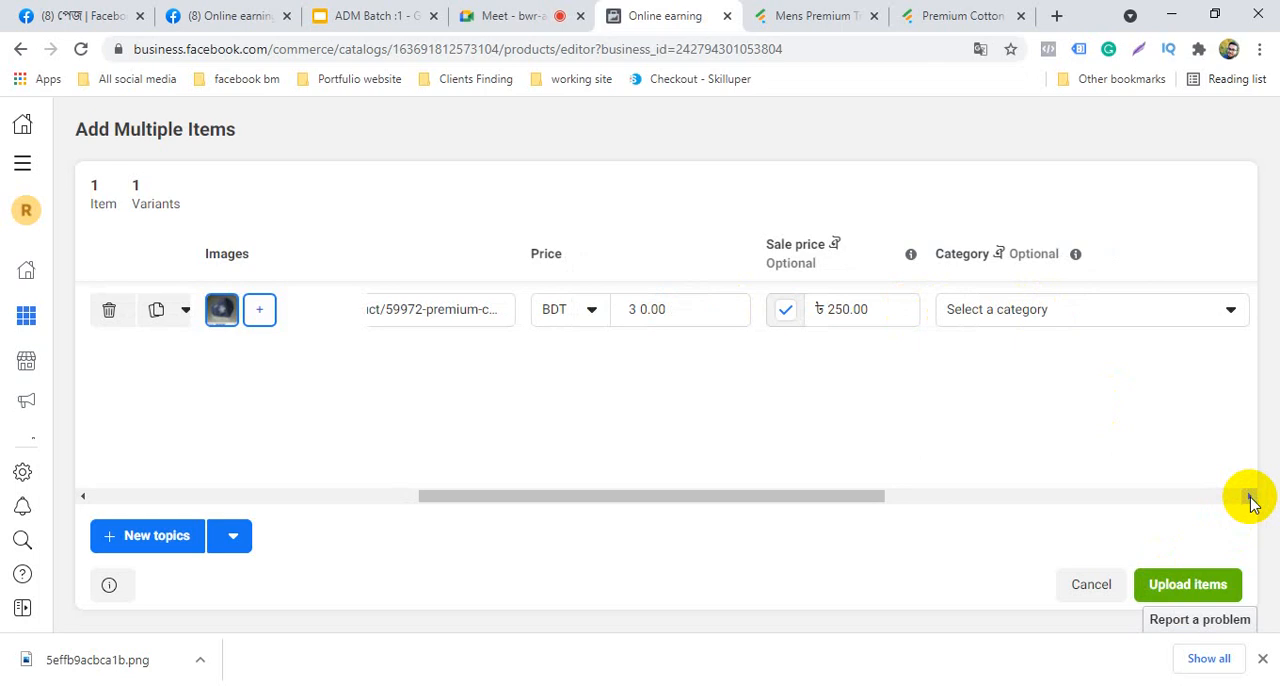
{"action": "left_click", "coordinate": [1250, 497]}
{"action": "left_click", "coordinate": [1250, 497]}
{"action": "left_click", "coordinate": [1250, 497]}
{"action": "left_click", "coordinate": [1250, 497]}
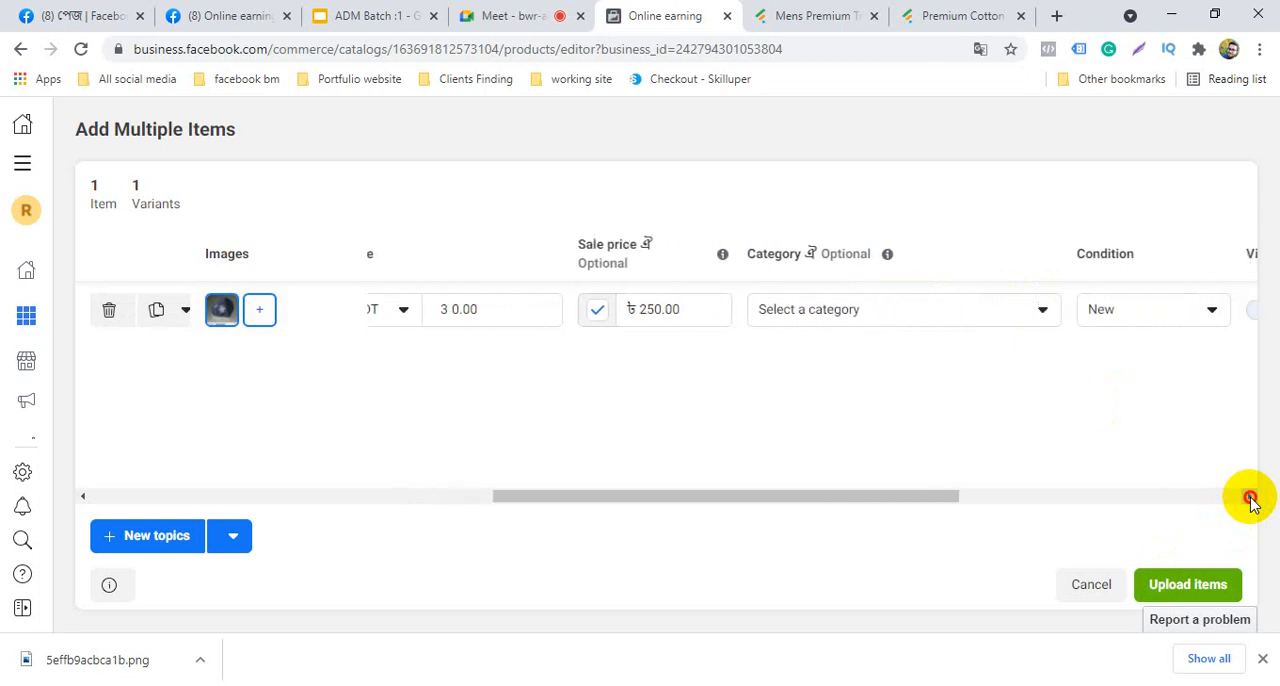
{"action": "left_click", "coordinate": [1250, 497]}
{"action": "left_click", "coordinate": [1250, 497]}
{"action": "left_click", "coordinate": [1250, 497]}
{"action": "left_click", "coordinate": [1250, 497]}
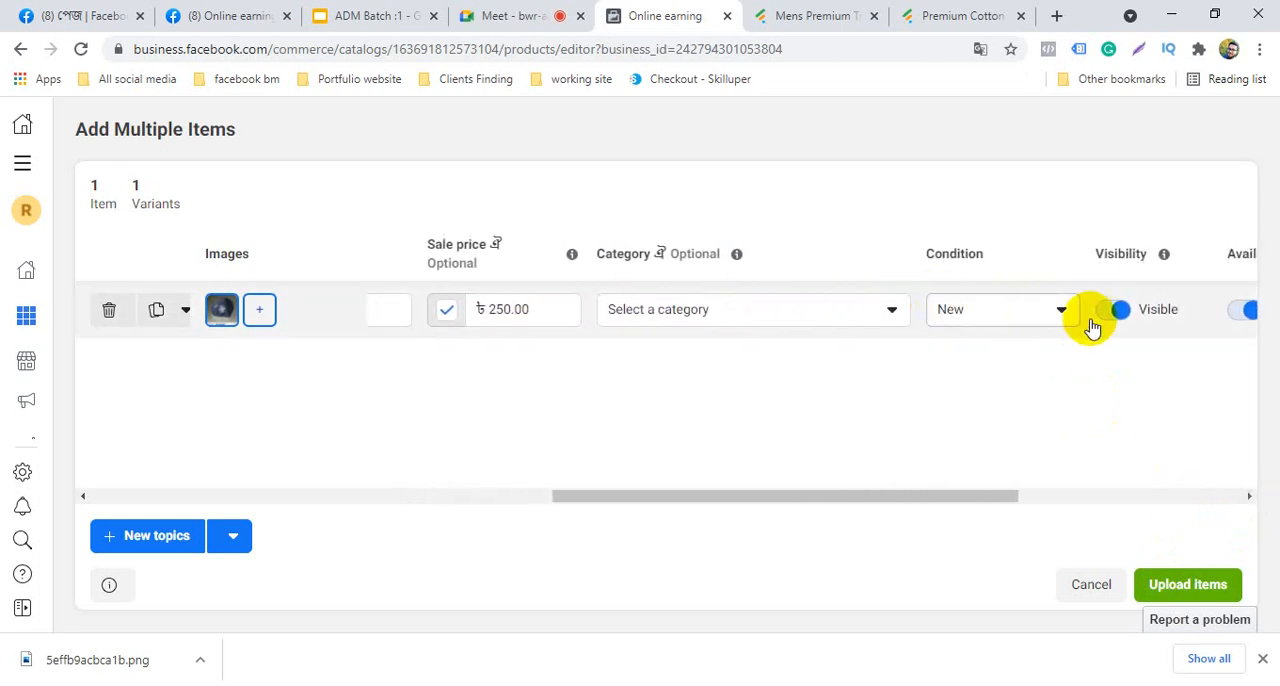
{"action": "left_click", "coordinate": [1248, 499]}
{"action": "left_click", "coordinate": [1248, 499]}
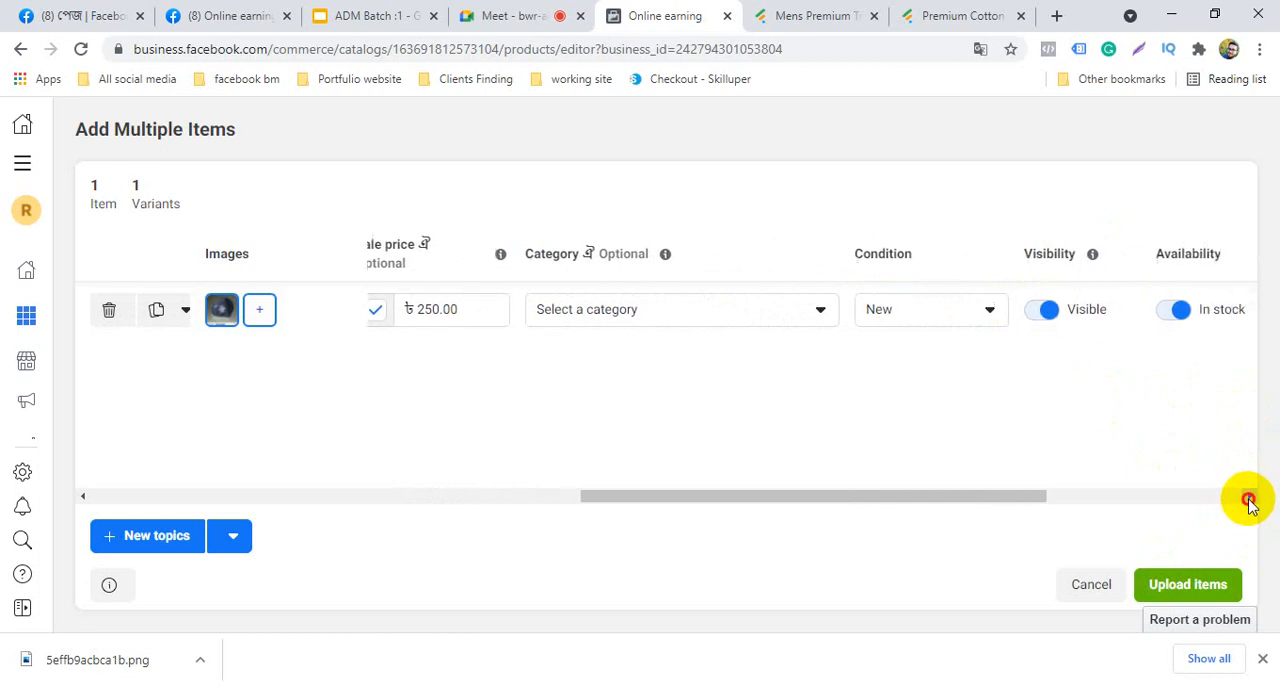
{"action": "left_click", "coordinate": [1248, 499]}
{"action": "left_click", "coordinate": [1248, 499]}
{"action": "left_click", "coordinate": [1248, 499]}
{"action": "left_click", "coordinate": [1248, 499]}
{"action": "left_click", "coordinate": [1248, 499]}
{"action": "left_click", "coordinate": [1248, 499]}
{"action": "left_click", "coordinate": [1248, 499]}
{"action": "left_click", "coordinate": [1248, 499]}
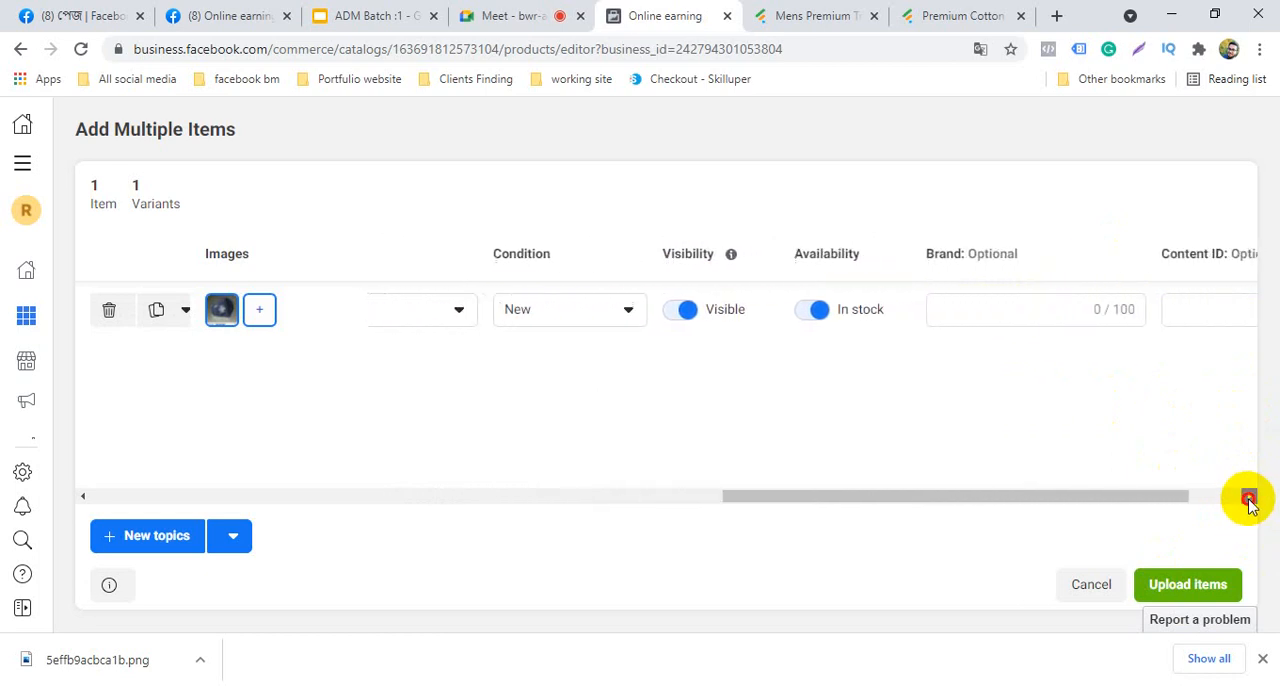
{"action": "left_click", "coordinate": [1248, 499]}
{"action": "left_click", "coordinate": [1248, 499]}
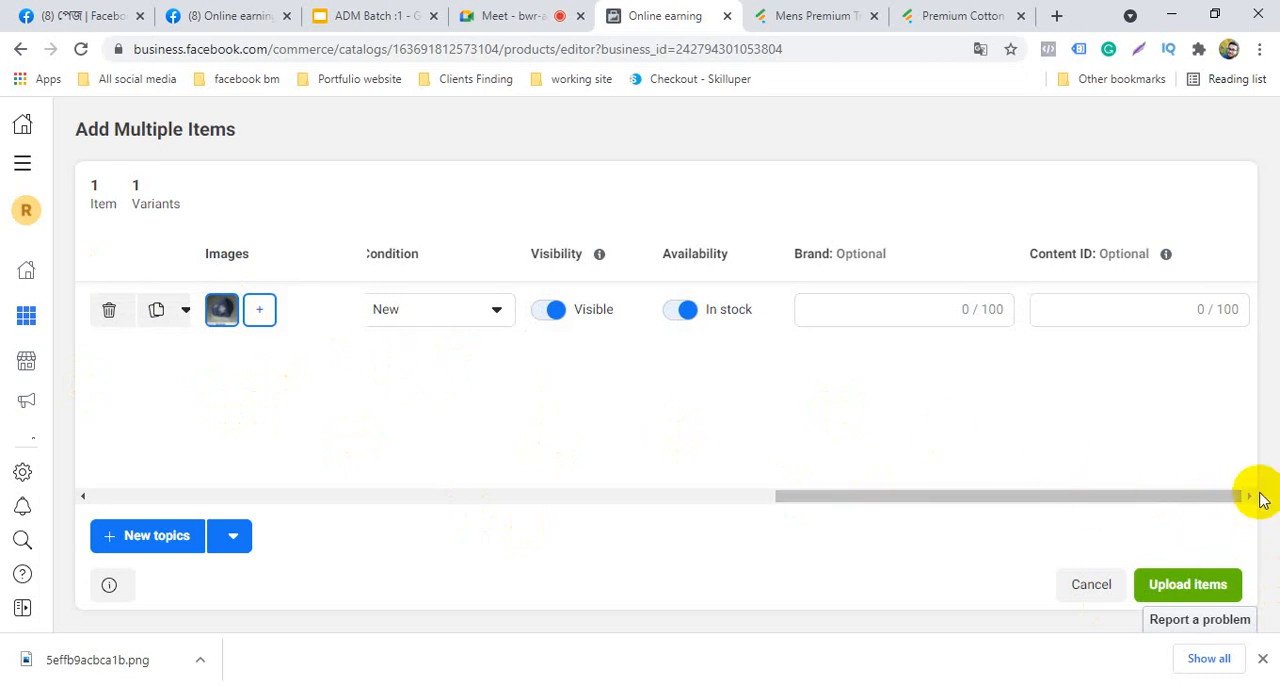
{"action": "left_click", "coordinate": [1225, 587]}
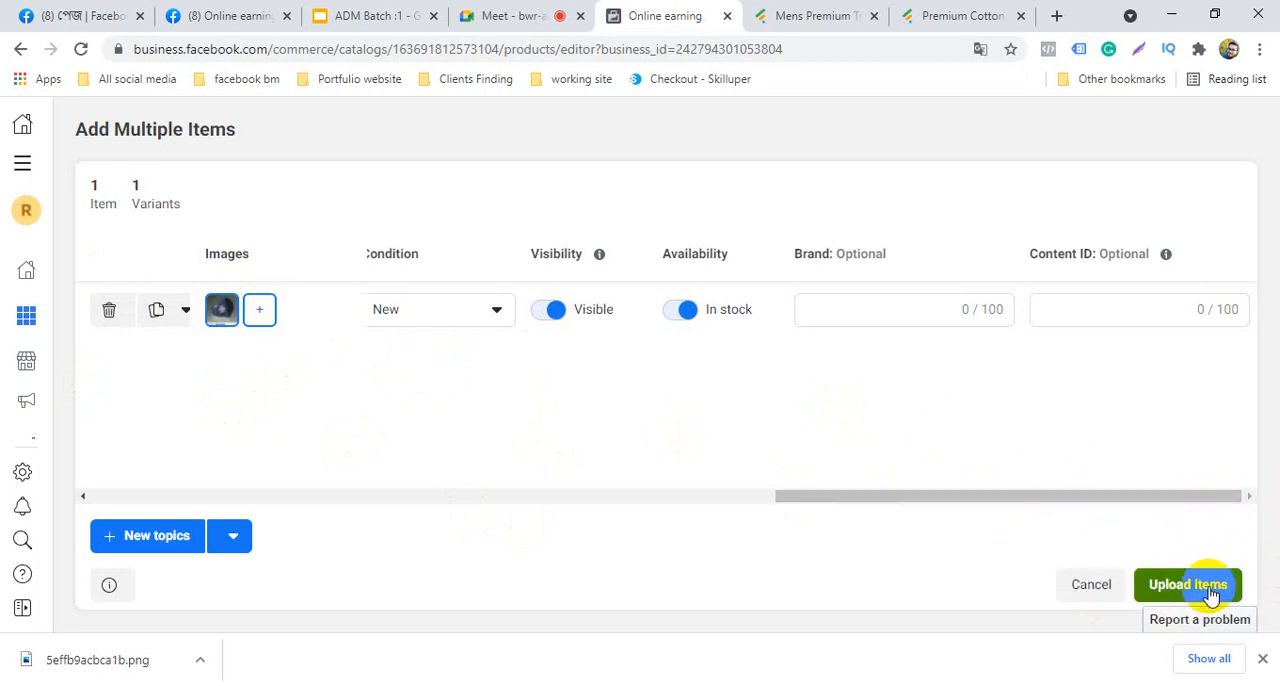
Add a second item row to the catalog and download the Mens Premium Track Trouser - Olive image from its Fabrilife product page
{"action": "left_click", "coordinate": [150, 548]}
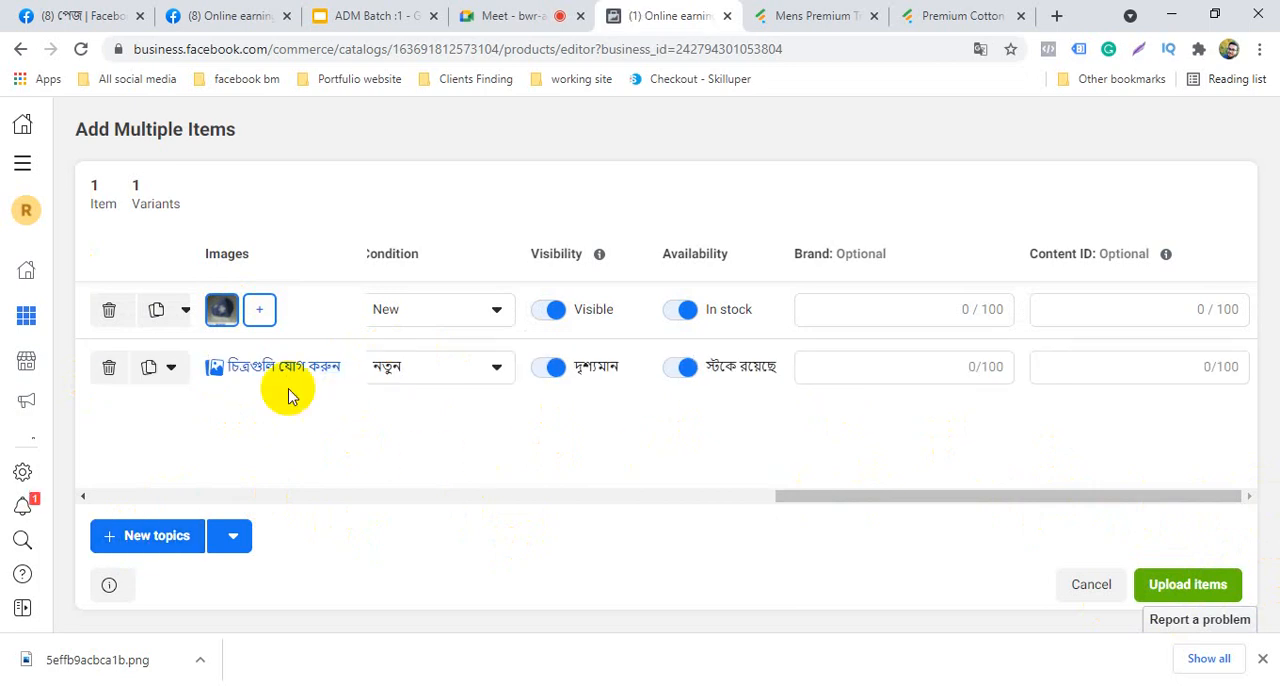
{"action": "left_click", "coordinate": [814, 15]}
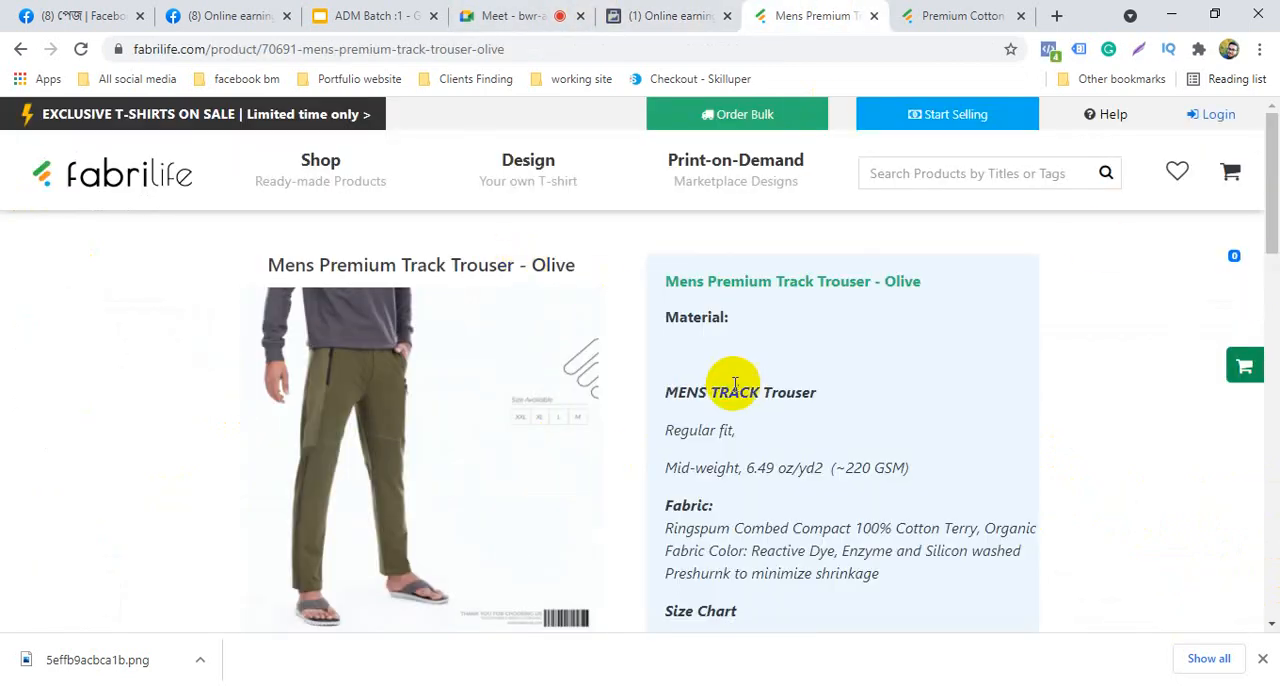
{"action": "right_click", "coordinate": [371, 408]}
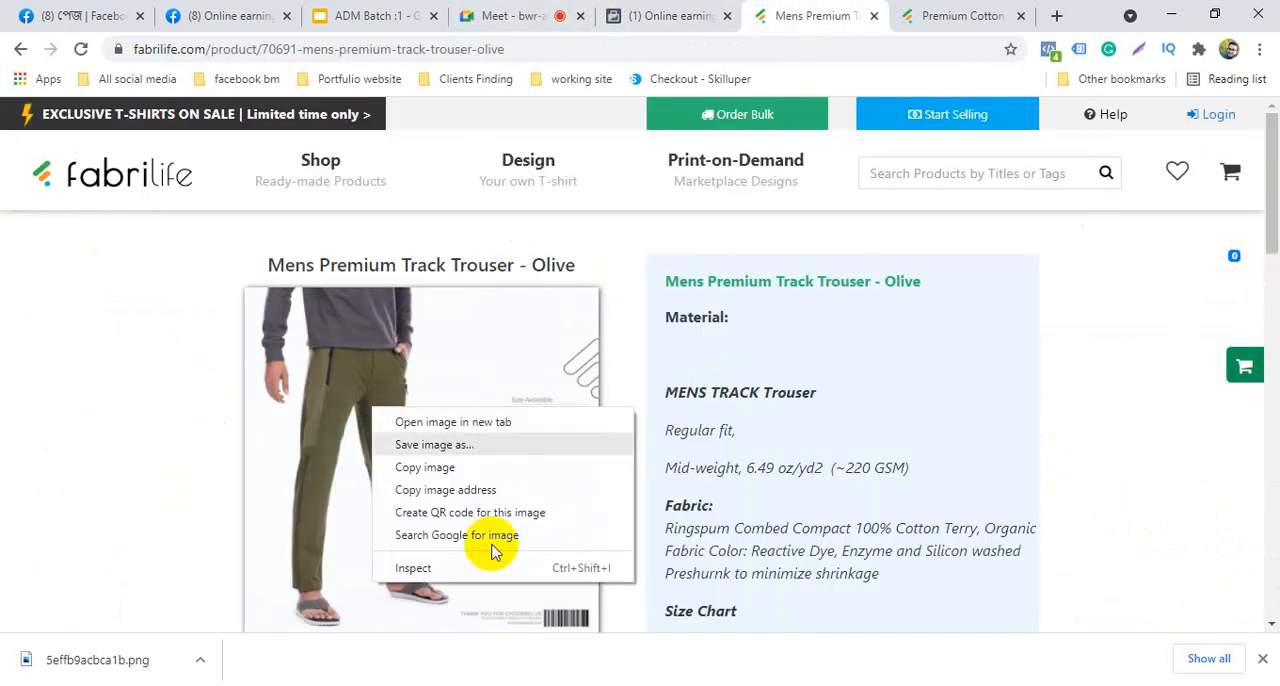
{"action": "left_click", "coordinate": [440, 446]}
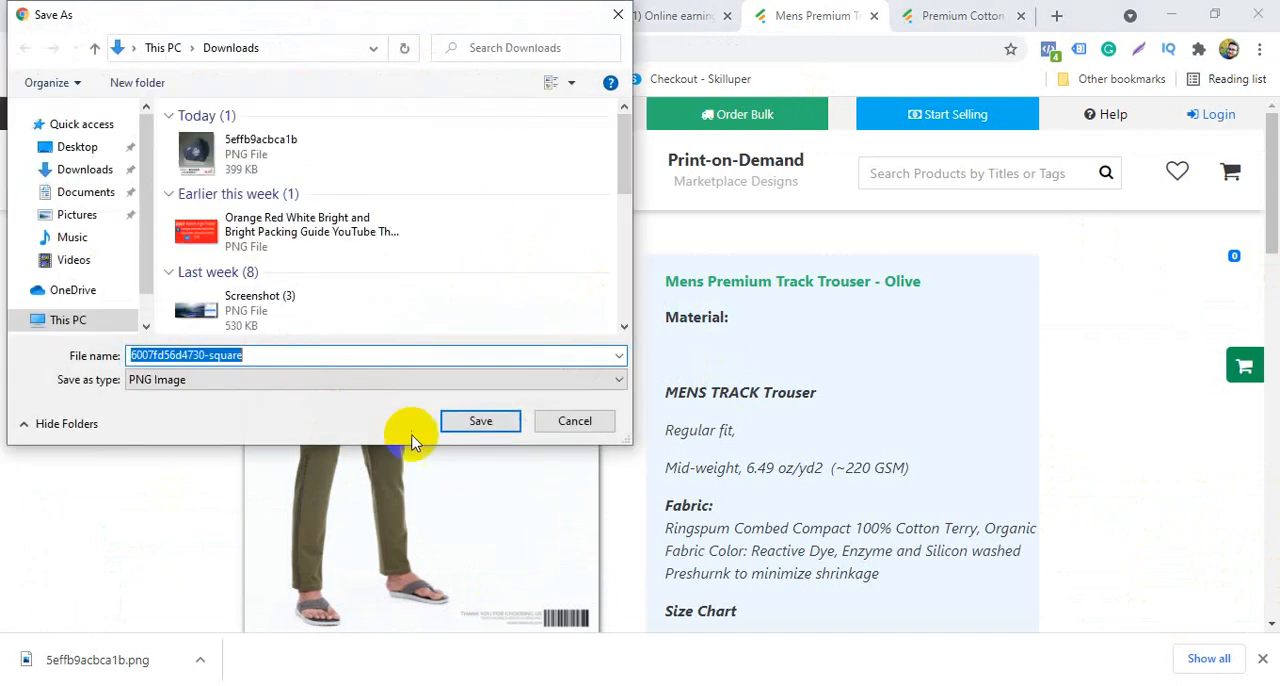
{"action": "left_click", "coordinate": [480, 421]}
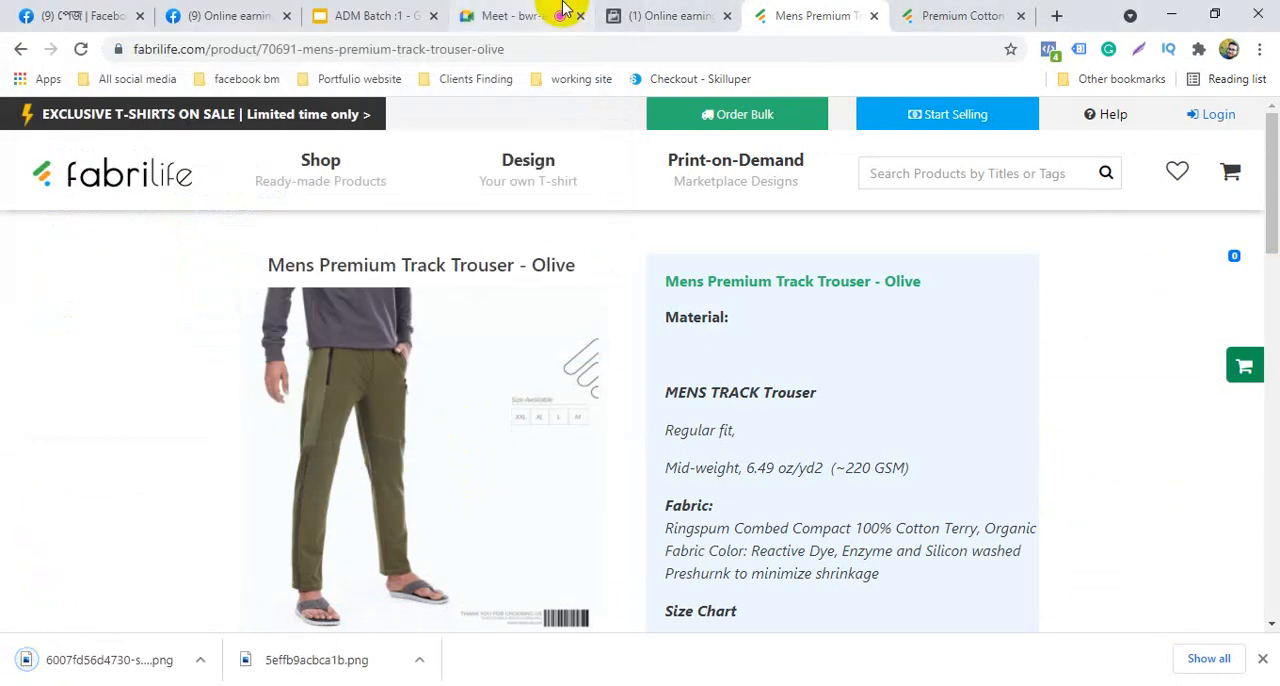
Copy the product title "Mens Premium Track Trouser - Olive" and return to the catalog item editor
{"action": "left_click_drag", "start_coordinate": [590, 270], "coordinate": [237, 269]}
{"action": "right_click", "coordinate": [302, 270]}
{"action": "left_click", "coordinate": [336, 283]}
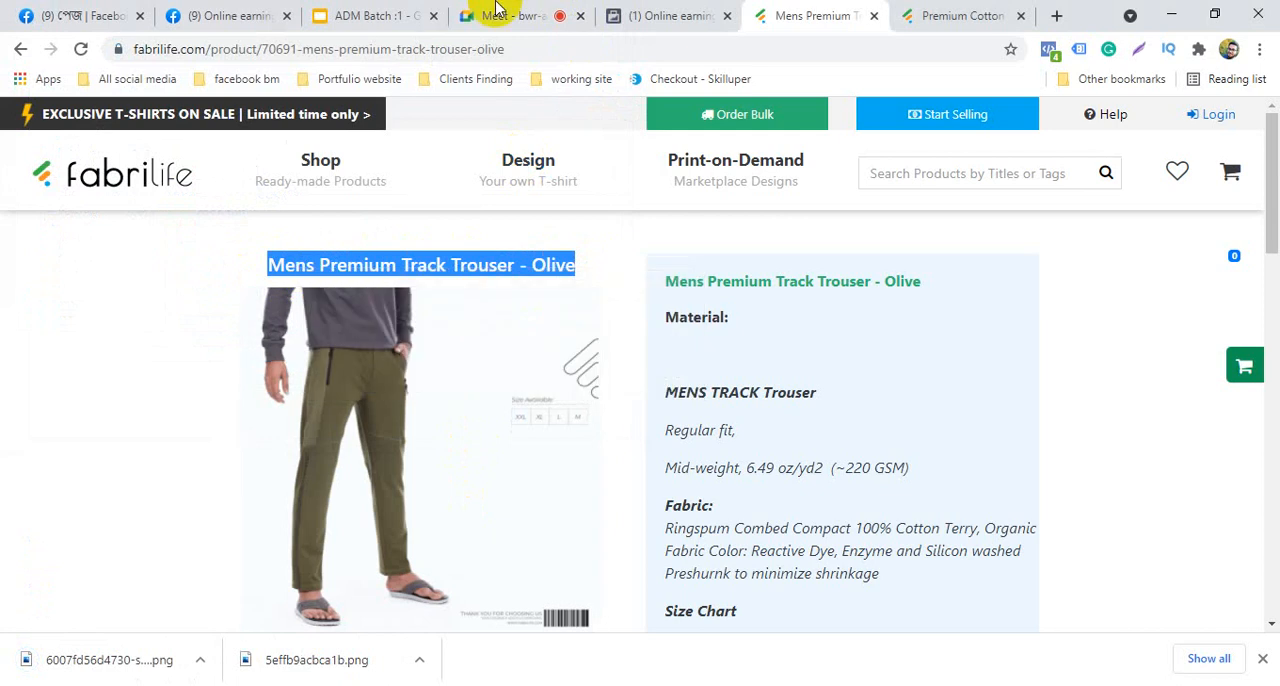
{"action": "left_click", "coordinate": [404, 15]}
{"action": "left_click", "coordinate": [545, 14]}
{"action": "left_click", "coordinate": [655, 14]}
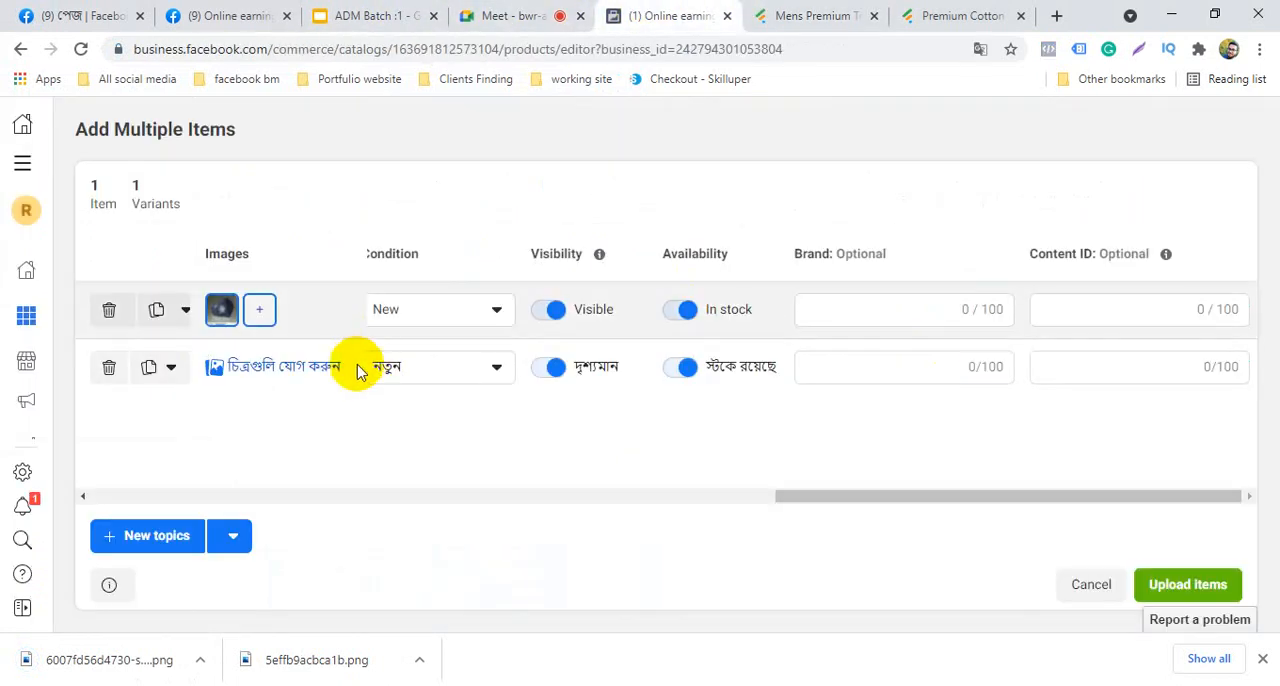
Upload 6007fd56d4730-square.png as the second item's main image and save it
{"action": "left_click", "coordinate": [300, 367]}
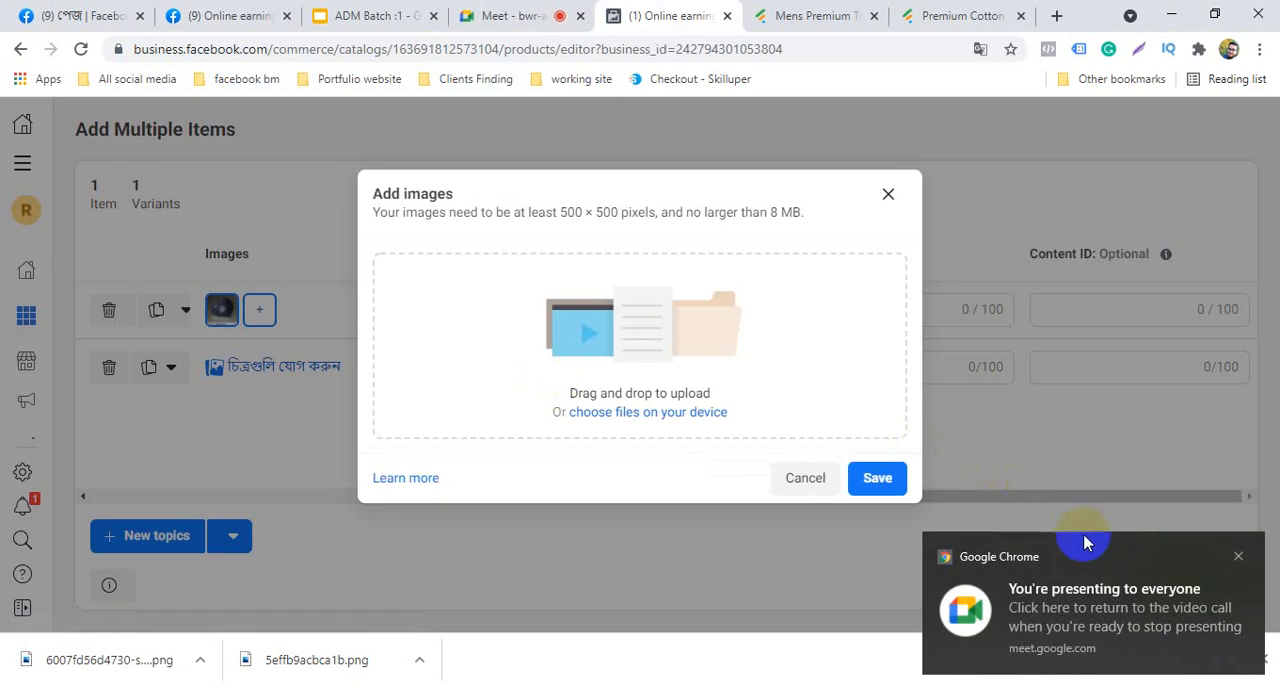
{"action": "left_click", "coordinate": [628, 413]}
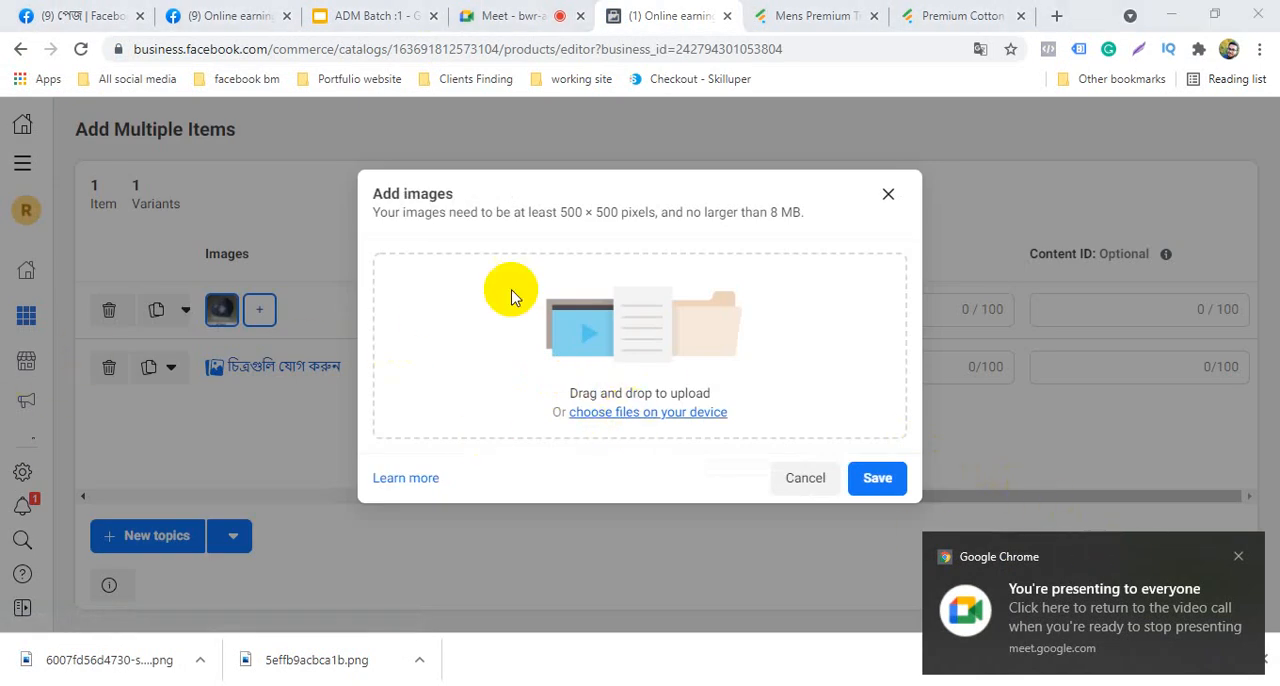
{"action": "left_click", "coordinate": [343, 166]}
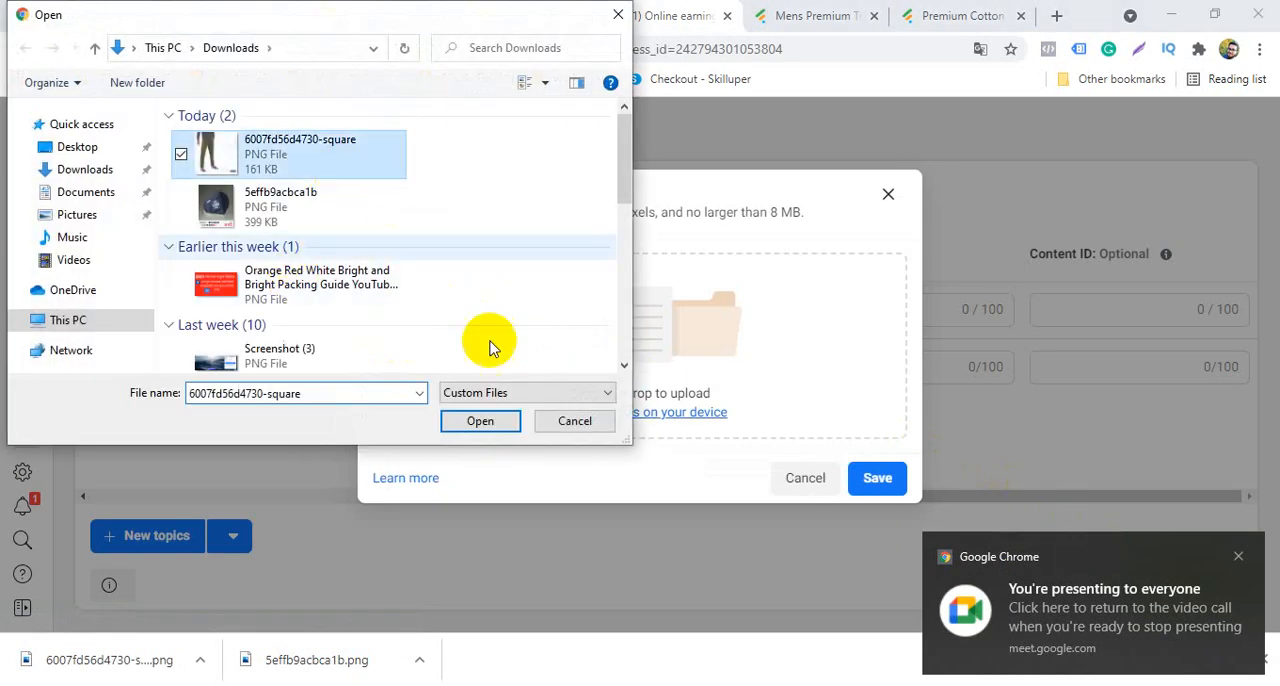
{"action": "left_click", "coordinate": [488, 423]}
{"action": "left_click", "coordinate": [1238, 556]}
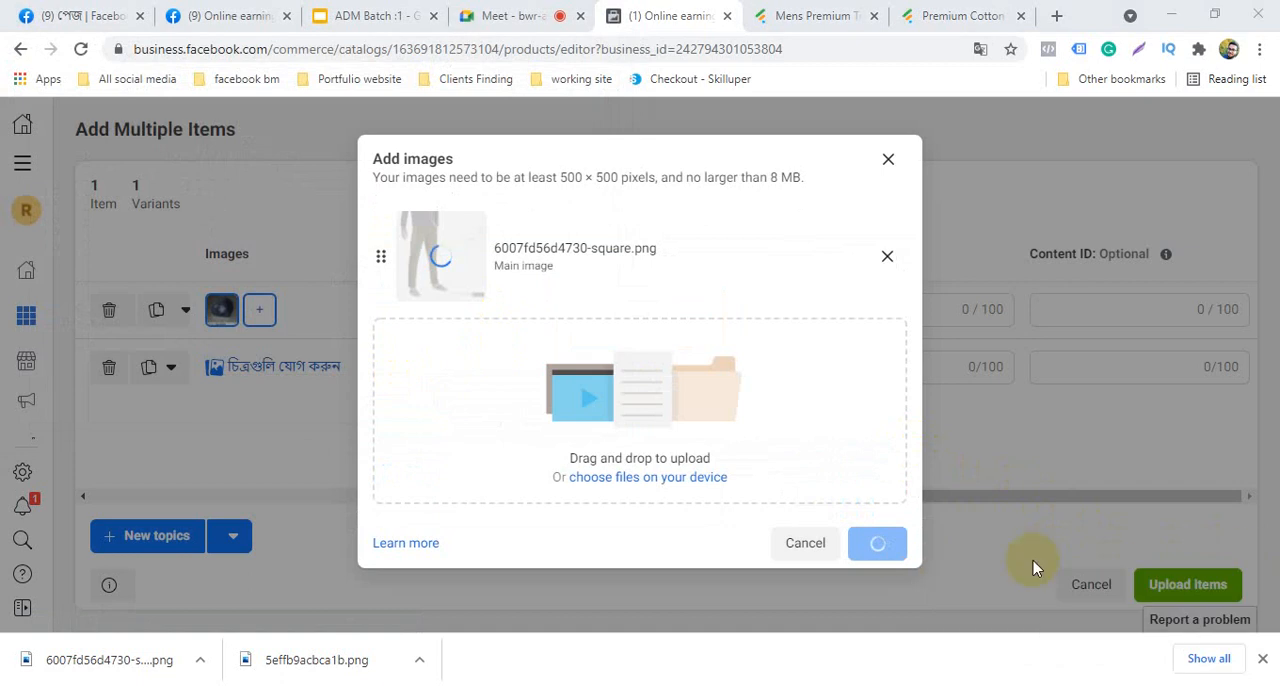
{"action": "left_click", "coordinate": [870, 543]}
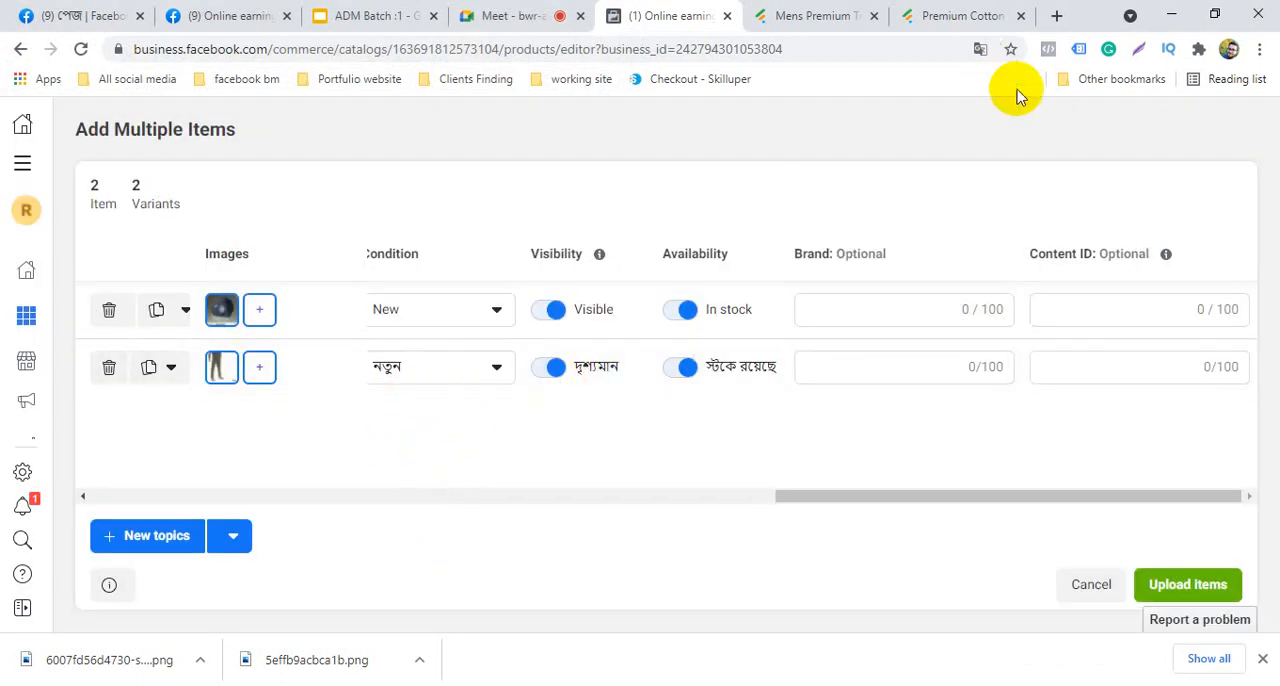
Retranslate the editor page from Bangla to English and paste "Mens Premium Track Trouser - Olive" as the second item's title
{"action": "left_click", "coordinate": [980, 50]}
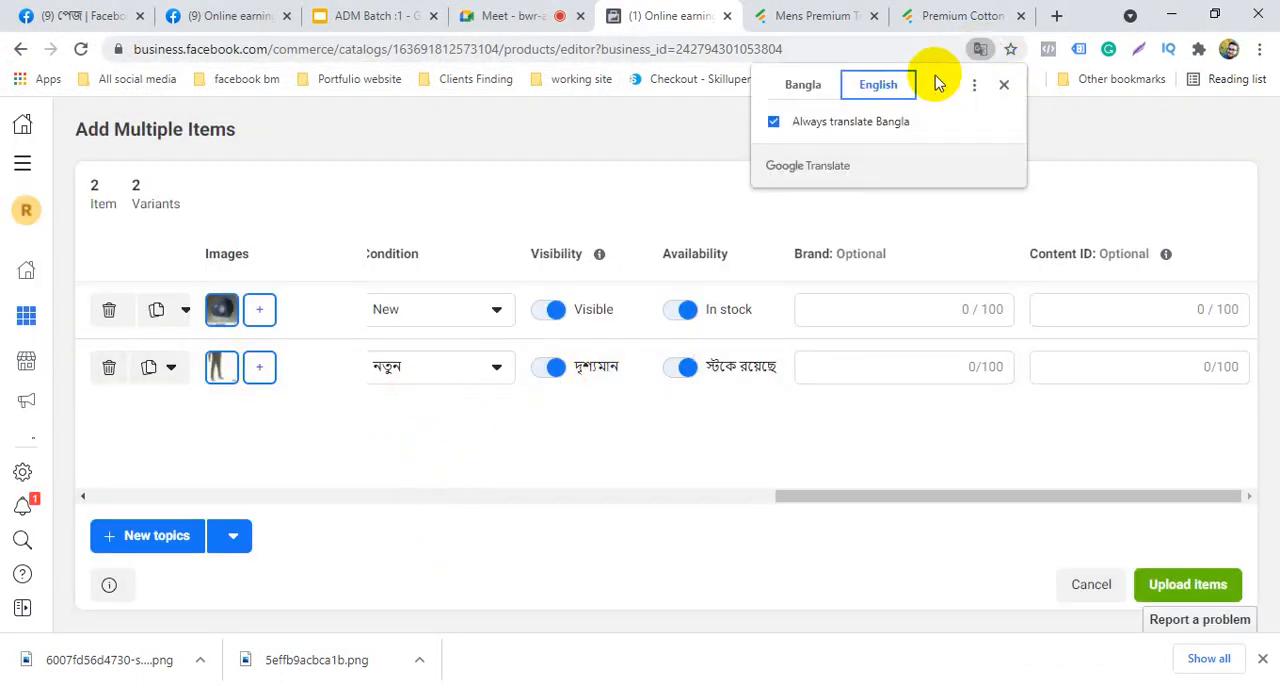
{"action": "left_click", "coordinate": [815, 84]}
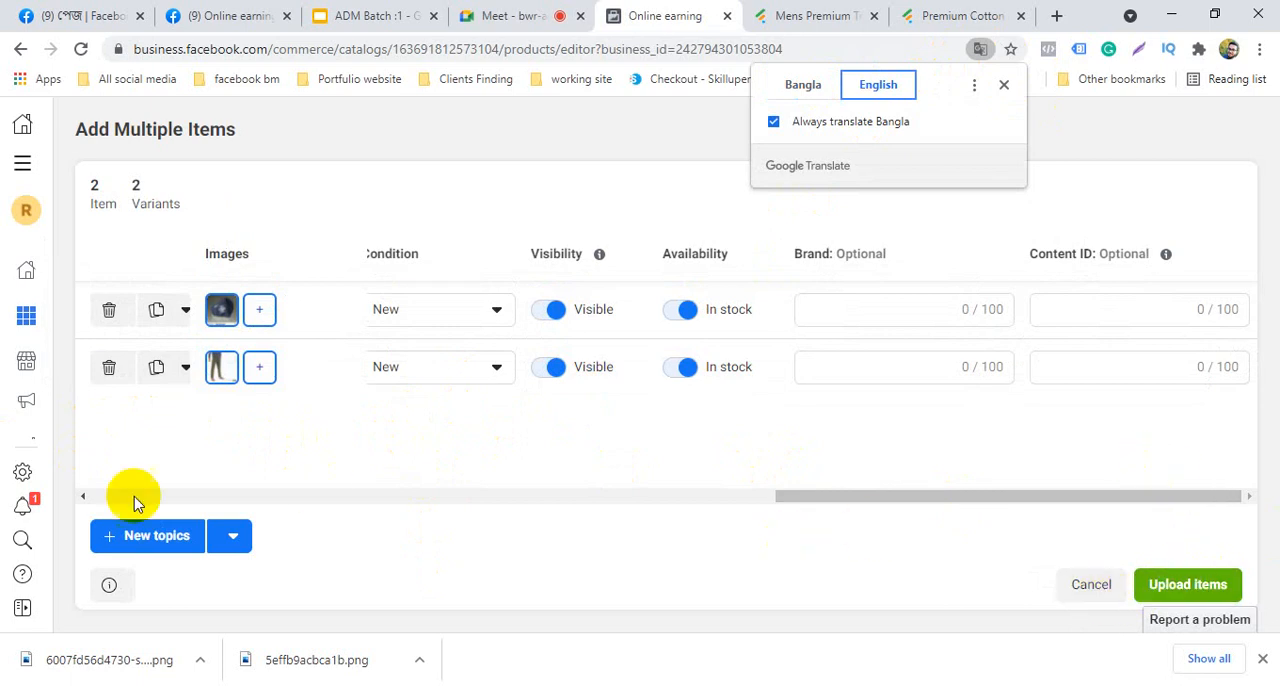
{"action": "left_click", "coordinate": [84, 497]}
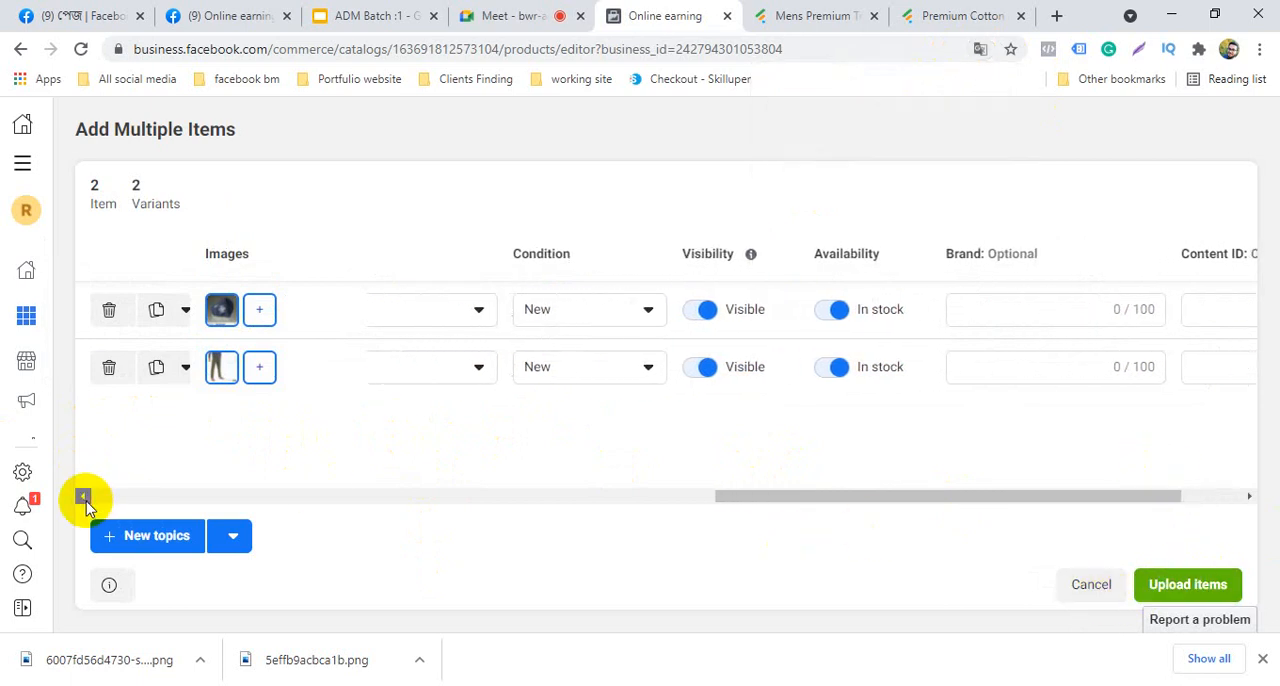
{"action": "left_click", "coordinate": [84, 497]}
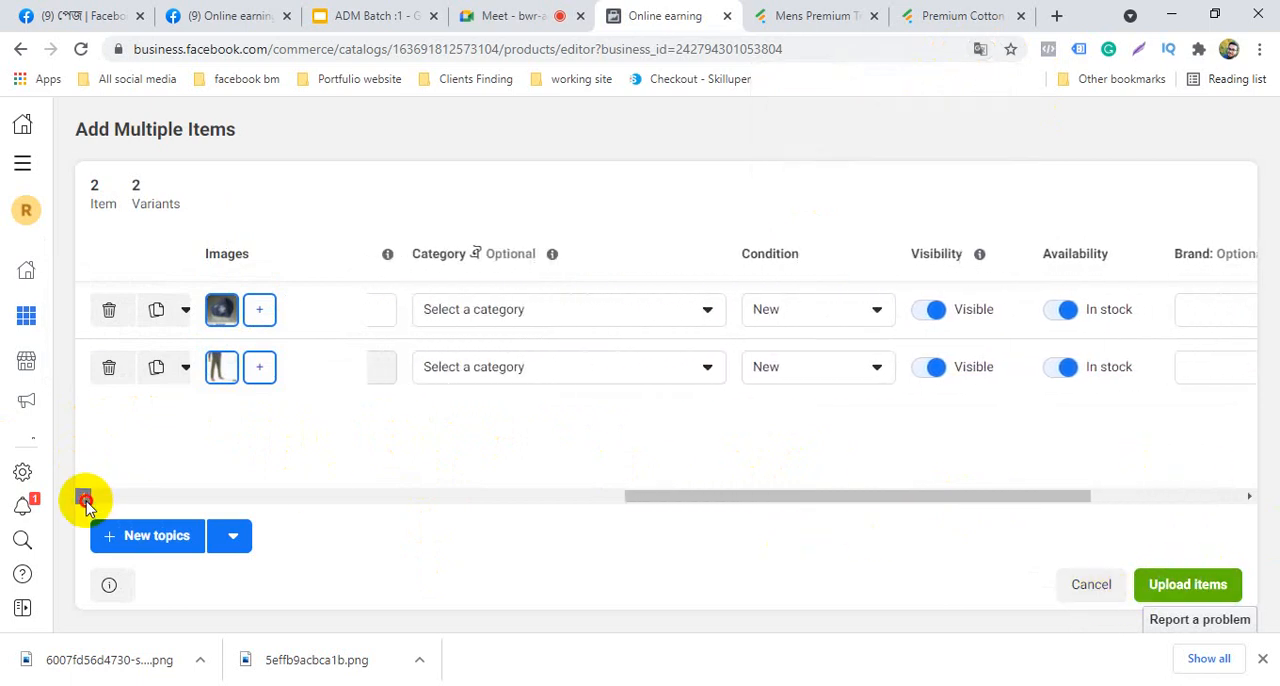
{"action": "left_click", "coordinate": [84, 497]}
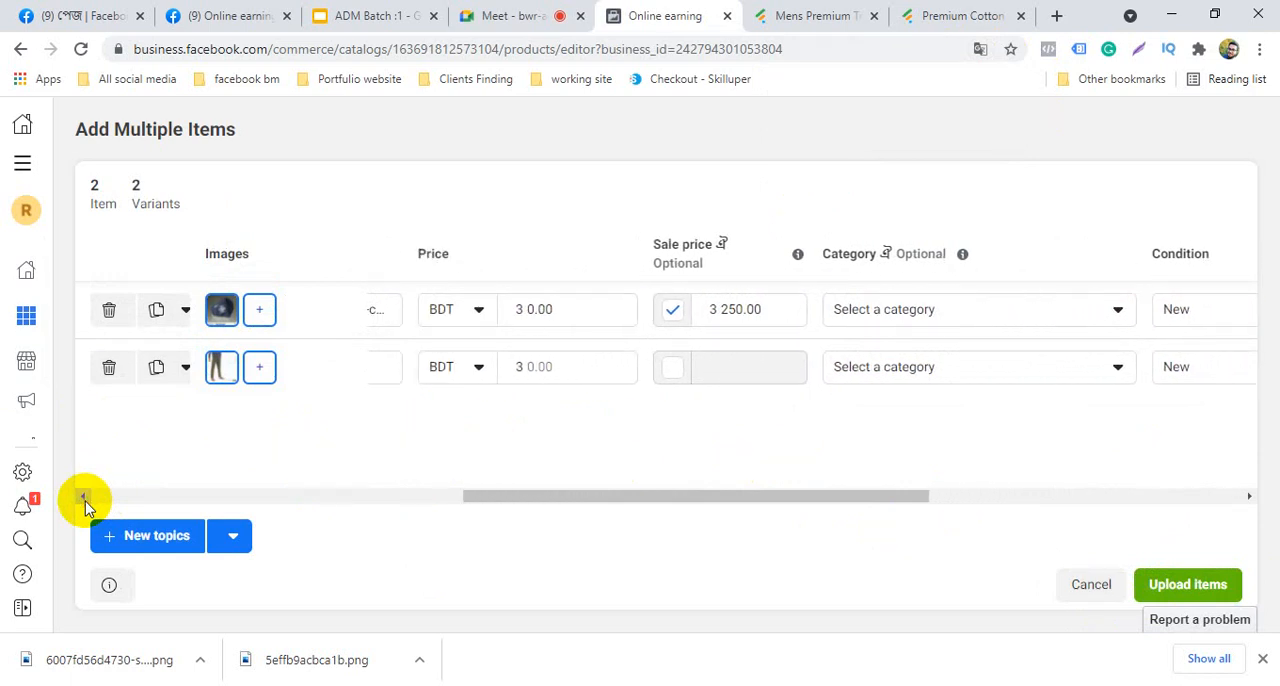
{"action": "left_click", "coordinate": [84, 497]}
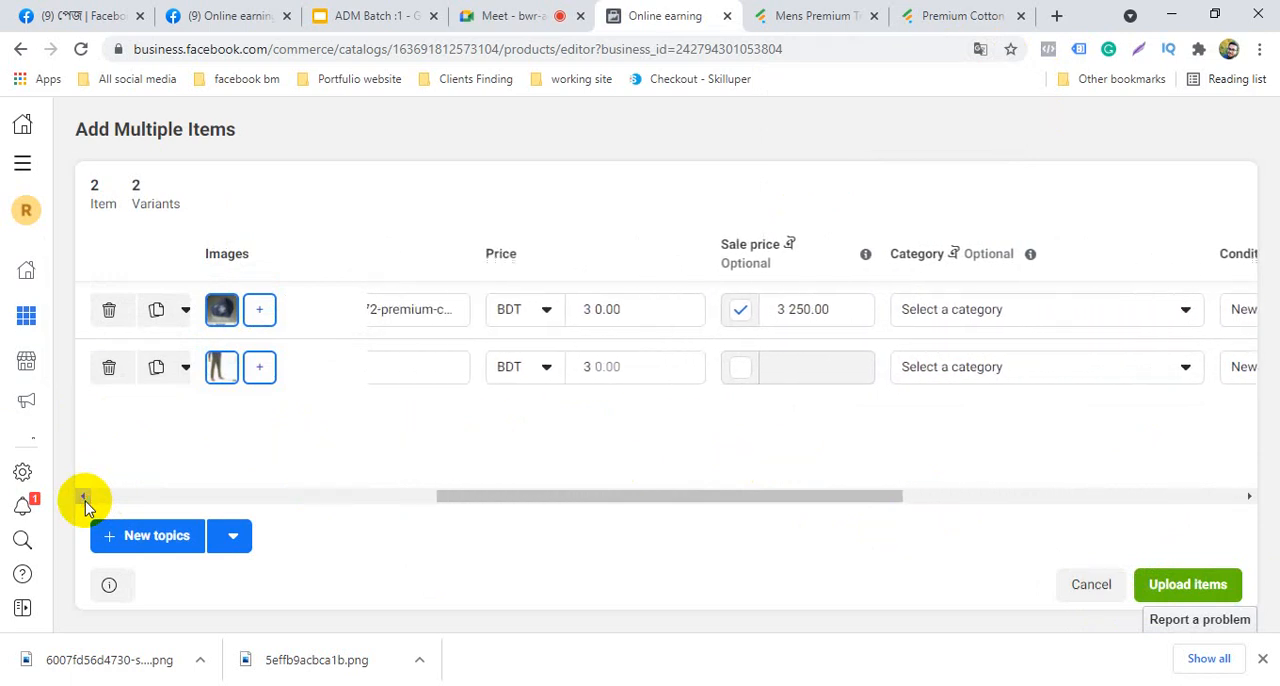
{"action": "left_click", "coordinate": [84, 497]}
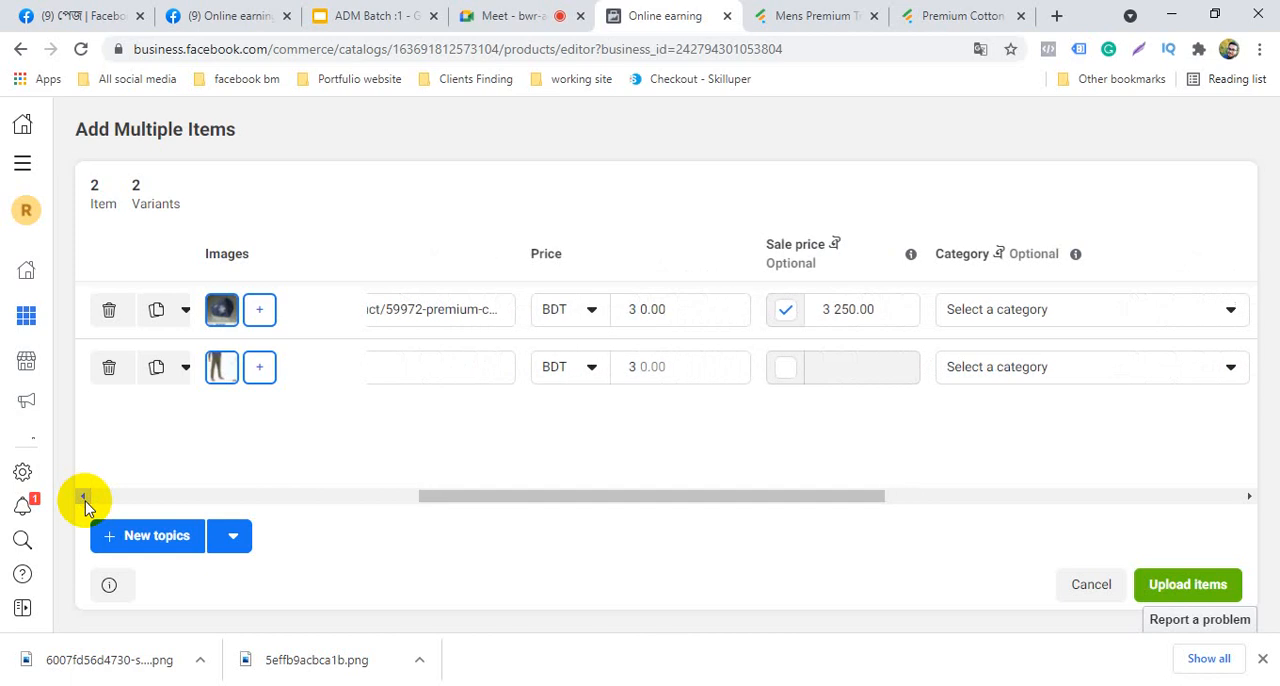
{"action": "left_click", "coordinate": [84, 497]}
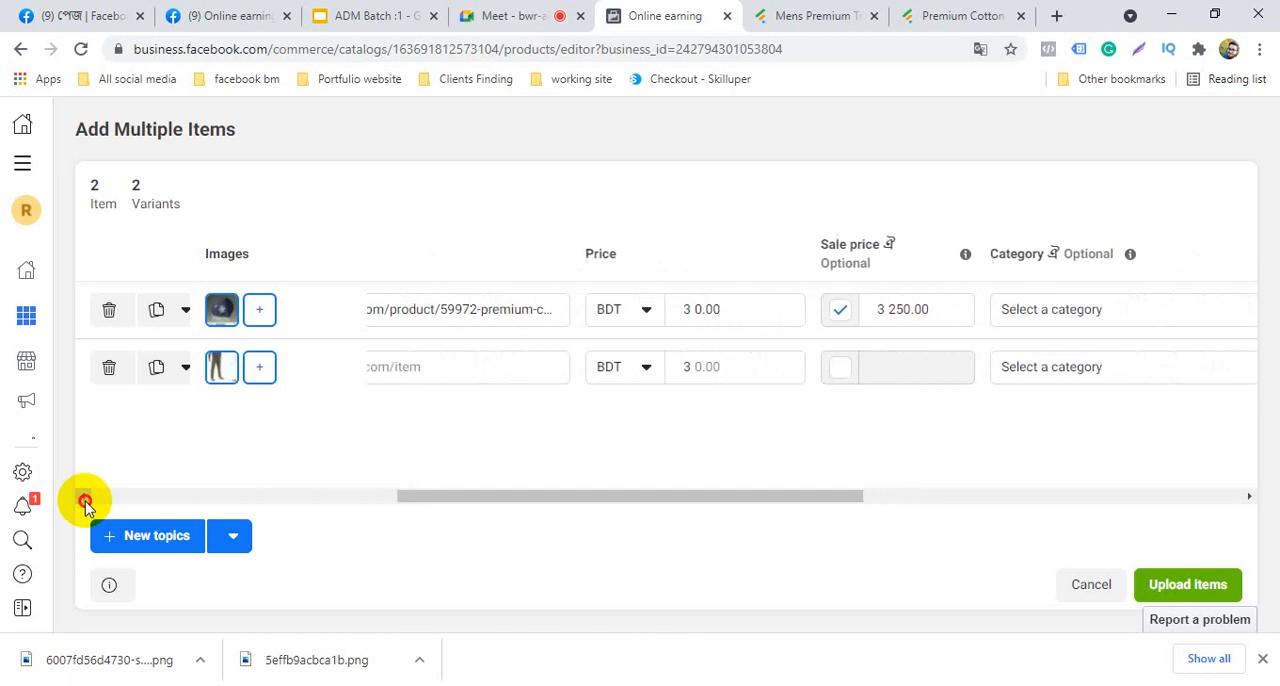
{"action": "left_click", "coordinate": [84, 497]}
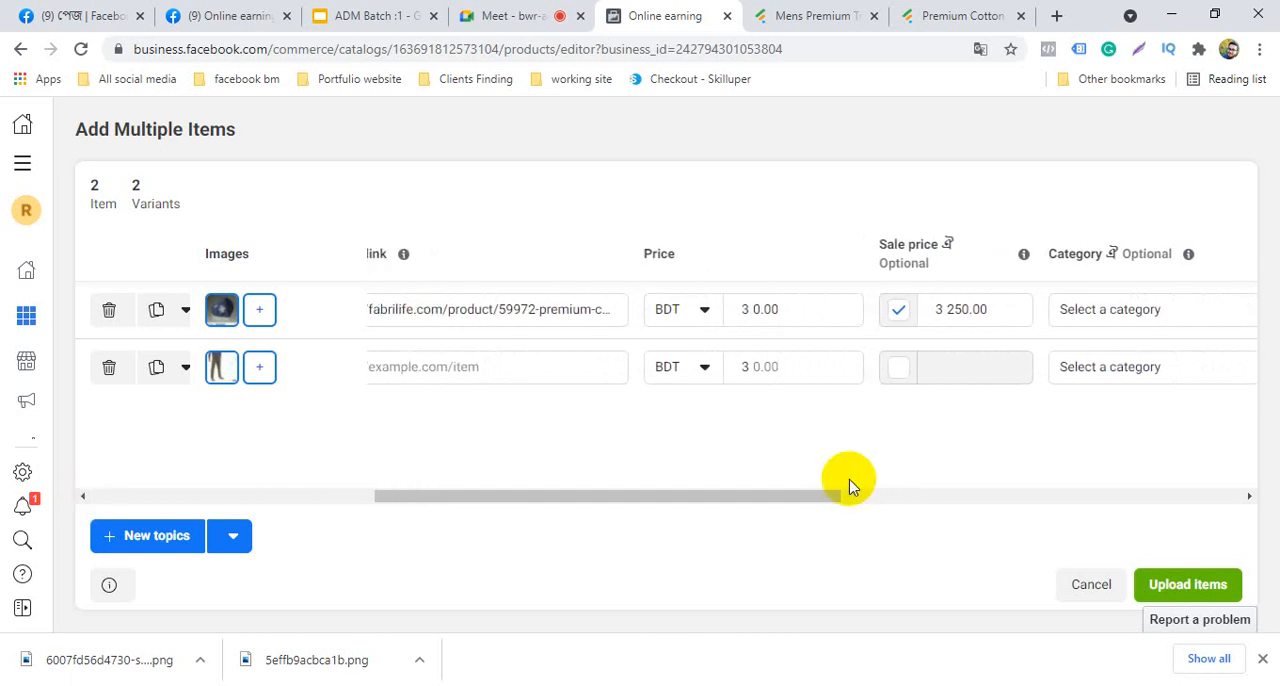
{"action": "left_click", "coordinate": [84, 497]}
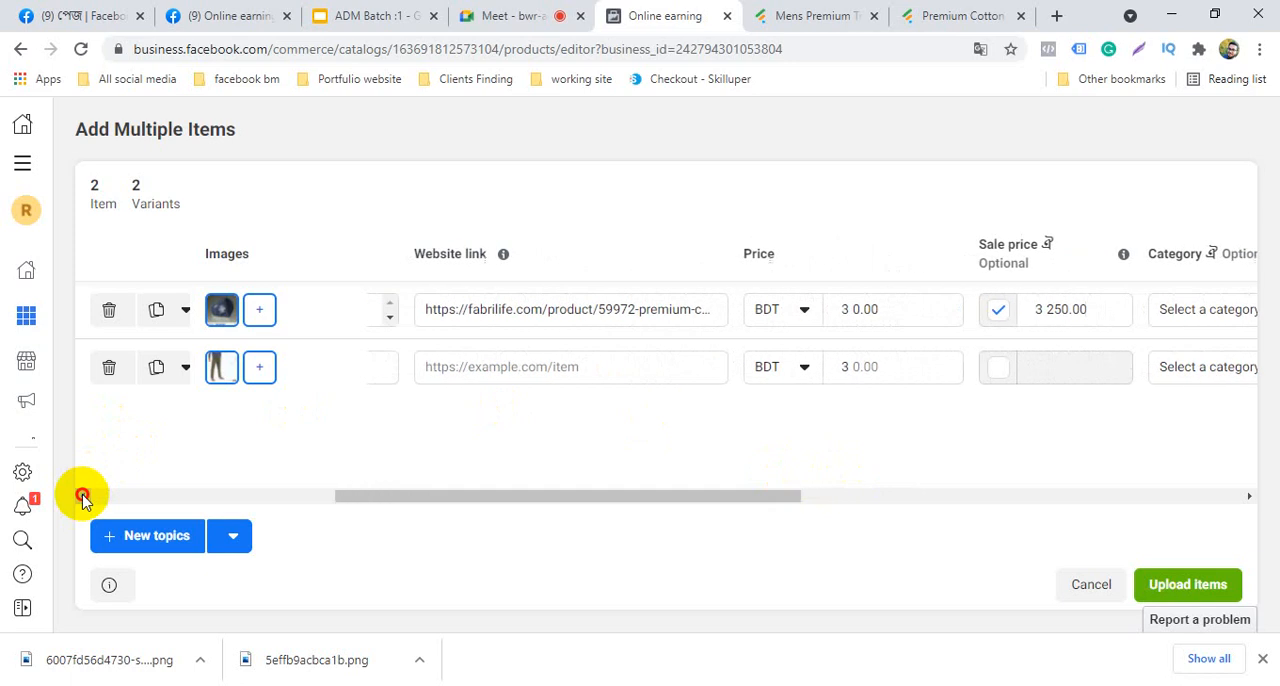
{"action": "left_click", "coordinate": [84, 497]}
{"action": "left_click", "coordinate": [84, 497]}
{"action": "left_click", "coordinate": [84, 497]}
{"action": "left_click", "coordinate": [84, 497]}
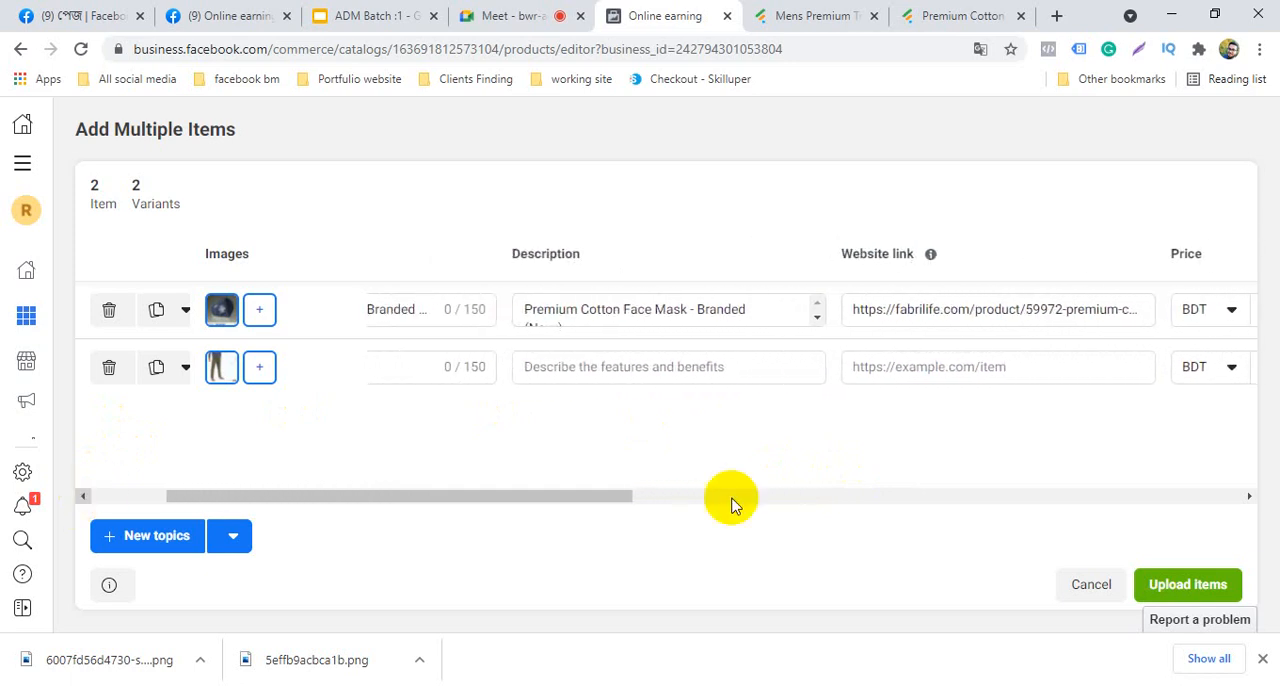
{"action": "left_click", "coordinate": [84, 497]}
{"action": "left_click", "coordinate": [84, 497]}
{"action": "left_click", "coordinate": [84, 497]}
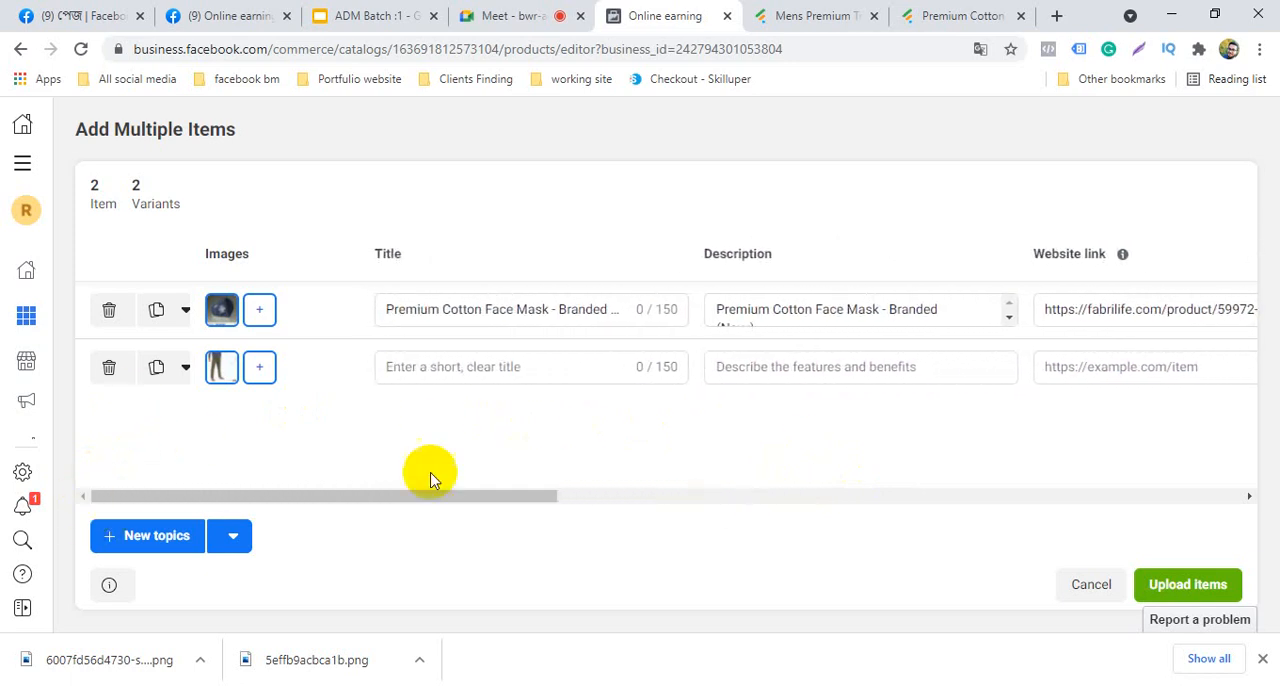
{"action": "right_click", "coordinate": [549, 371]}
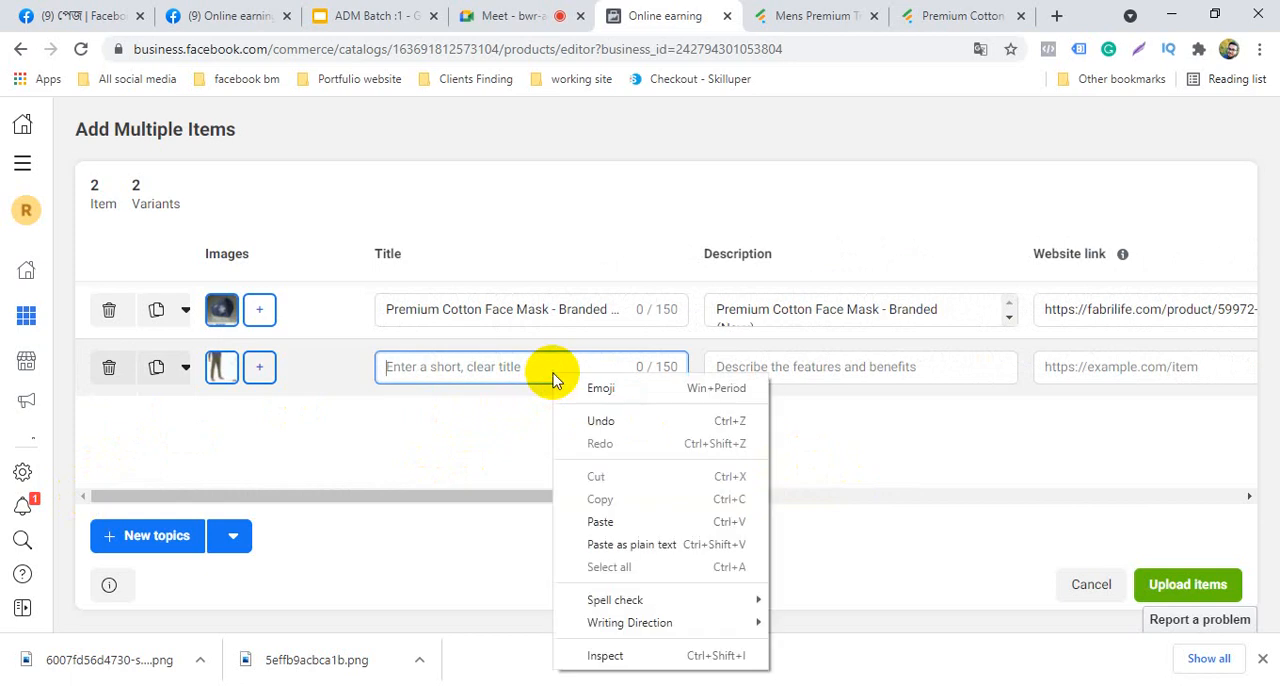
{"action": "left_click", "coordinate": [612, 528]}
Copy the full description, including the size chart, of the Mens Premium Track Trouser - Olive from its Fabrilife product page
{"action": "left_click", "coordinate": [863, 371]}
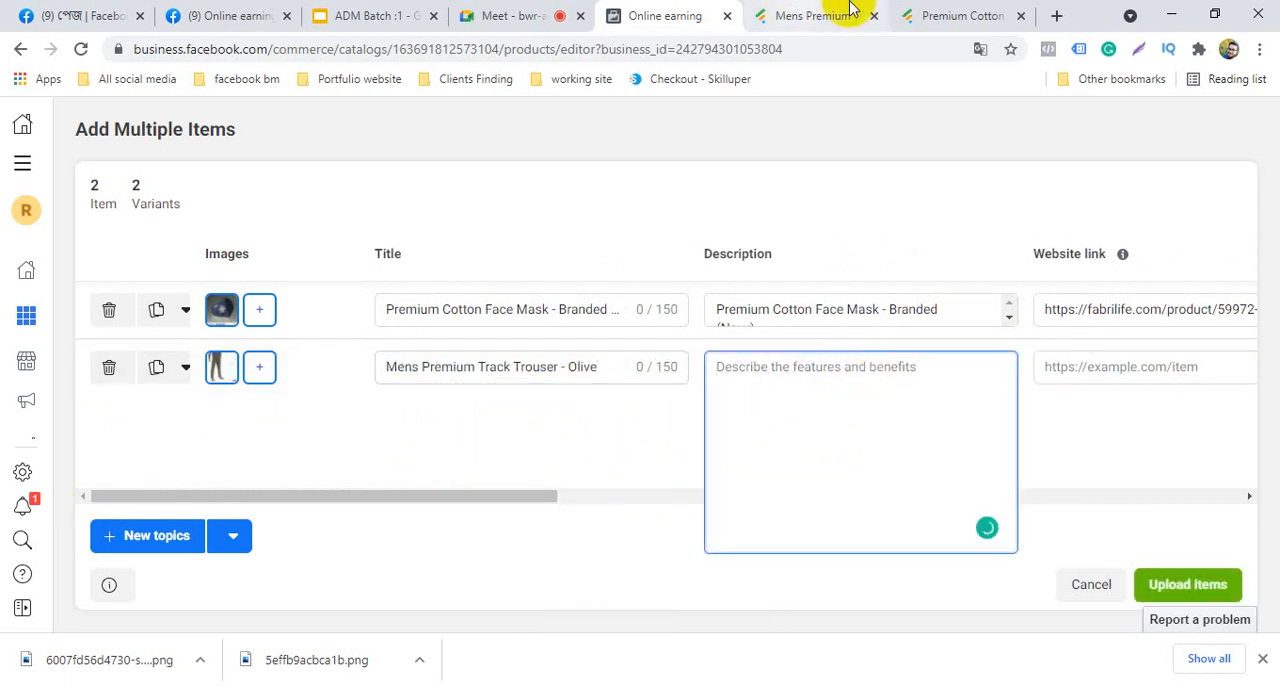
{"action": "left_click", "coordinate": [788, 12]}
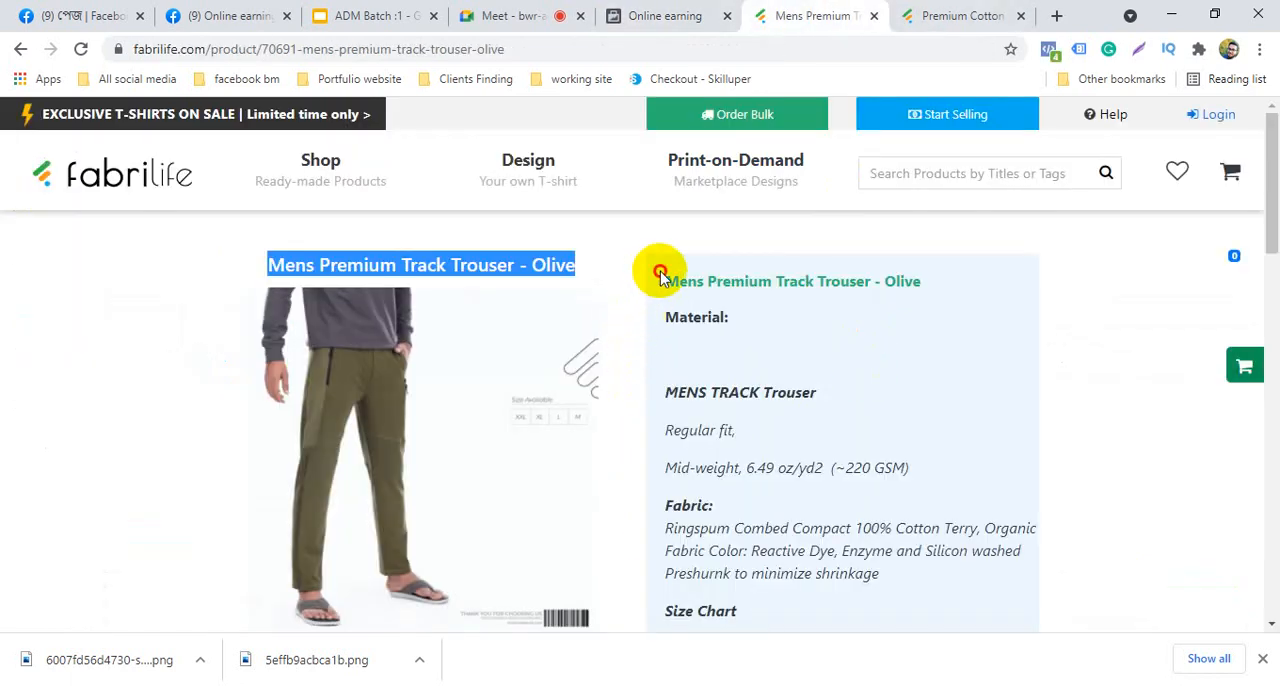
{"action": "left_click_drag", "start_coordinate": [663, 272], "coordinate": [1040, 580]}
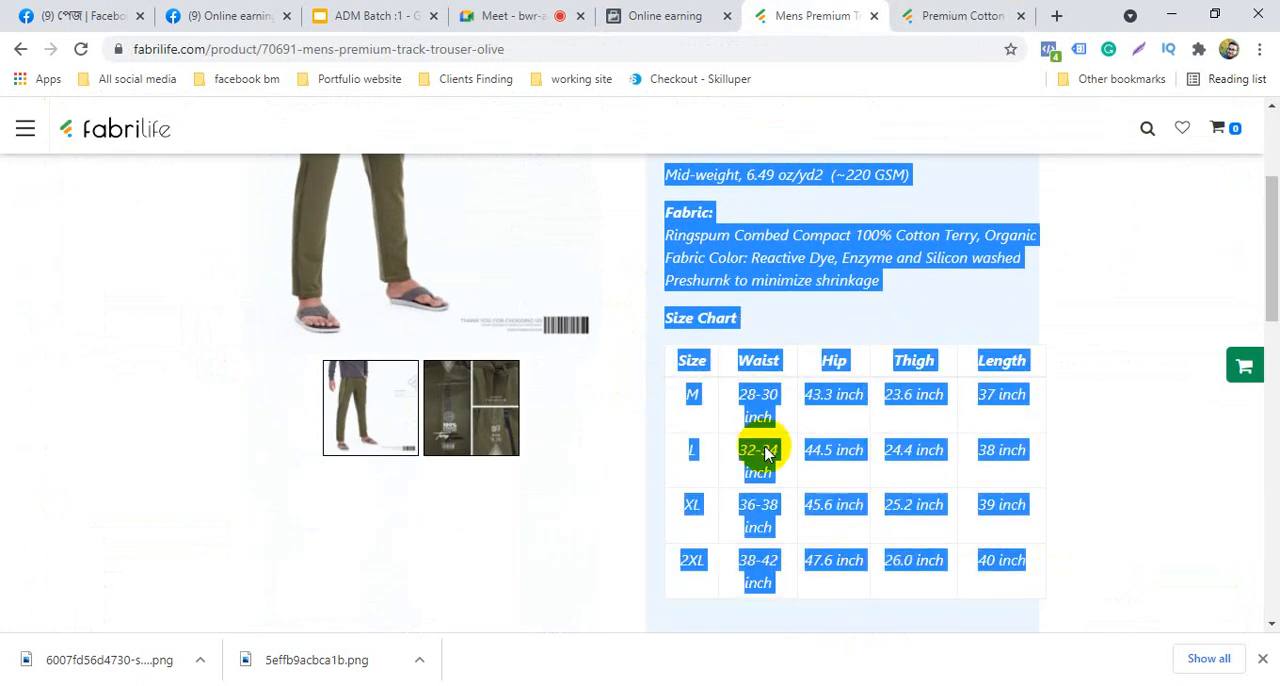
{"action": "right_click", "coordinate": [770, 258]}
{"action": "left_click", "coordinate": [788, 267]}
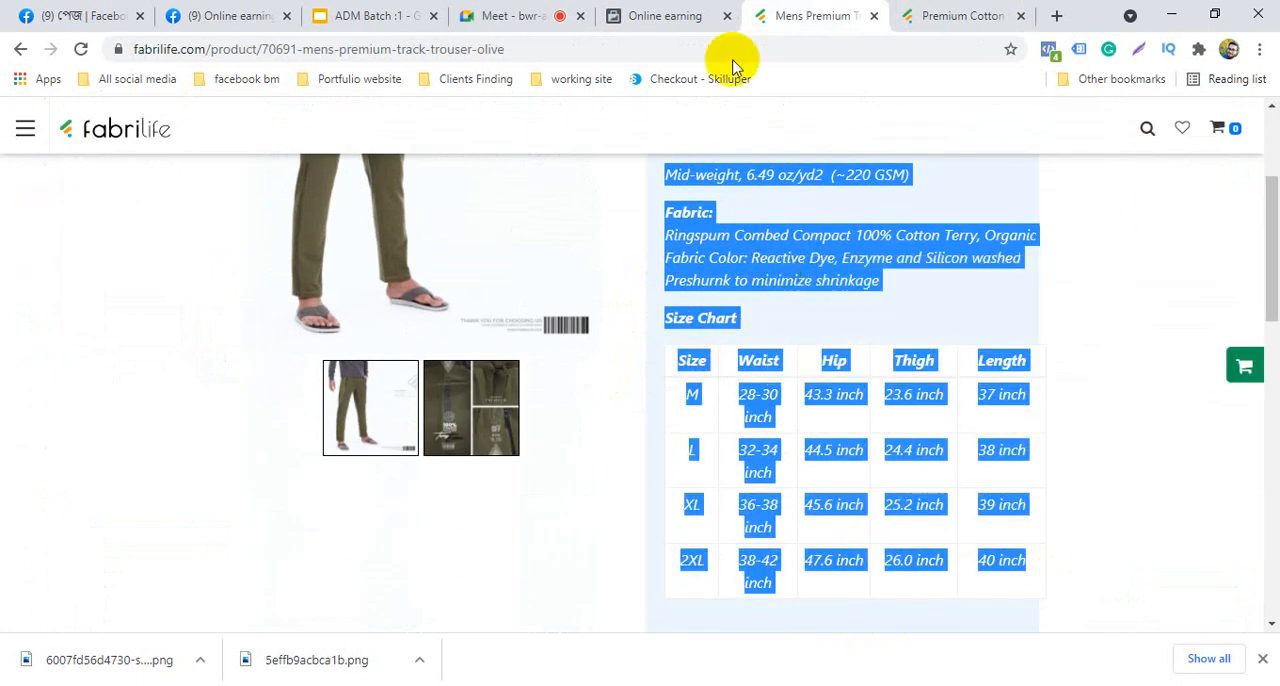
Return to the catalog item editor, paste the copied description into the second item, and dismiss the presenting notification
{"action": "left_click", "coordinate": [518, 15]}
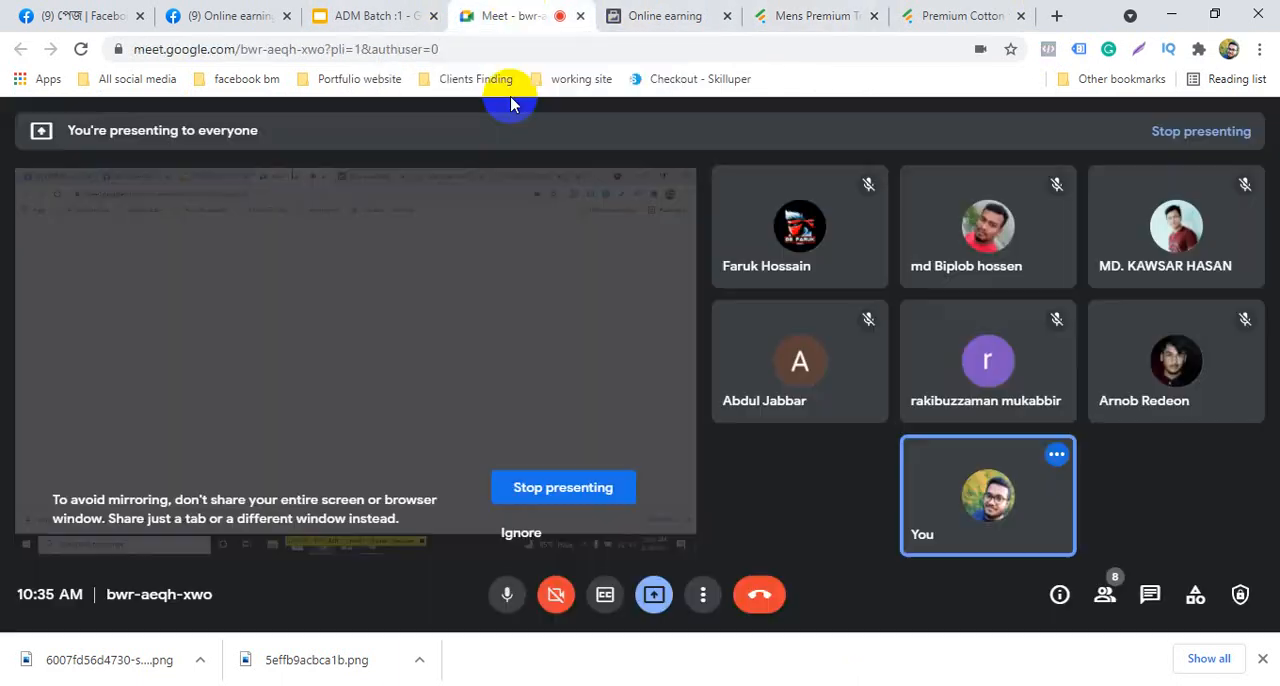
{"action": "left_click", "coordinate": [808, 13]}
{"action": "left_click", "coordinate": [655, 15]}
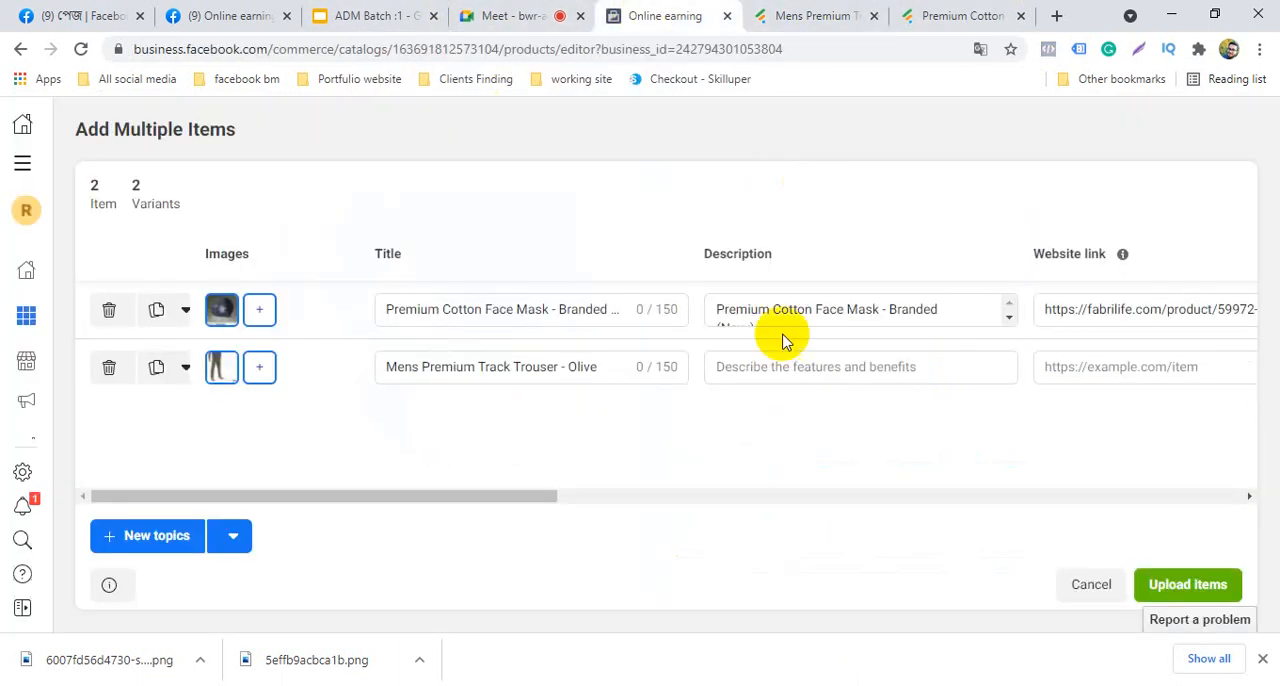
{"action": "left_click", "coordinate": [814, 367]}
{"action": "right_click", "coordinate": [815, 373]}
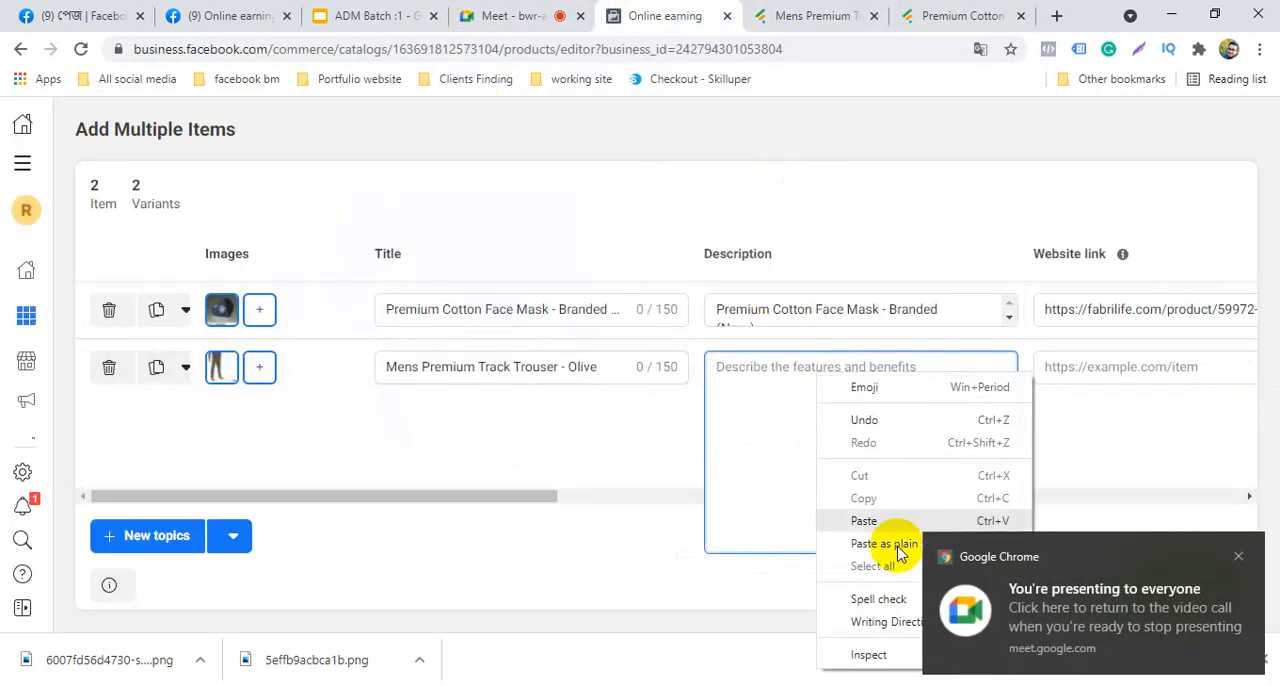
{"action": "left_click", "coordinate": [858, 521]}
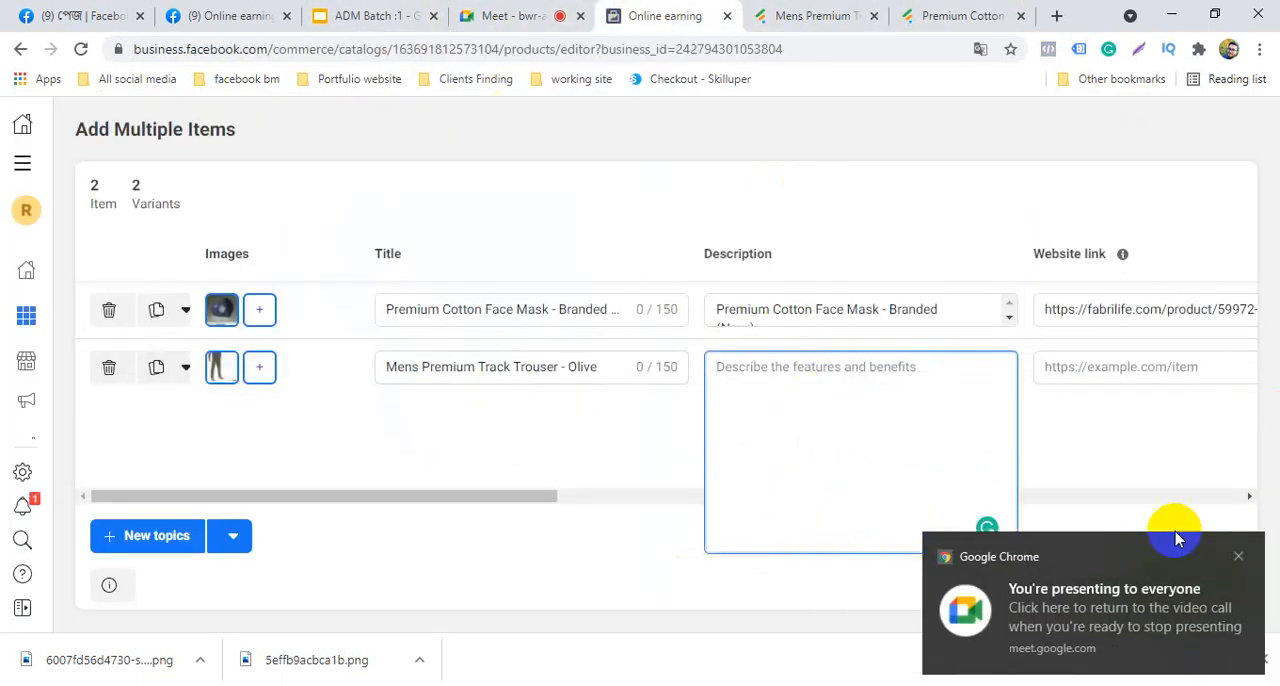
{"action": "left_click", "coordinate": [1238, 557]}
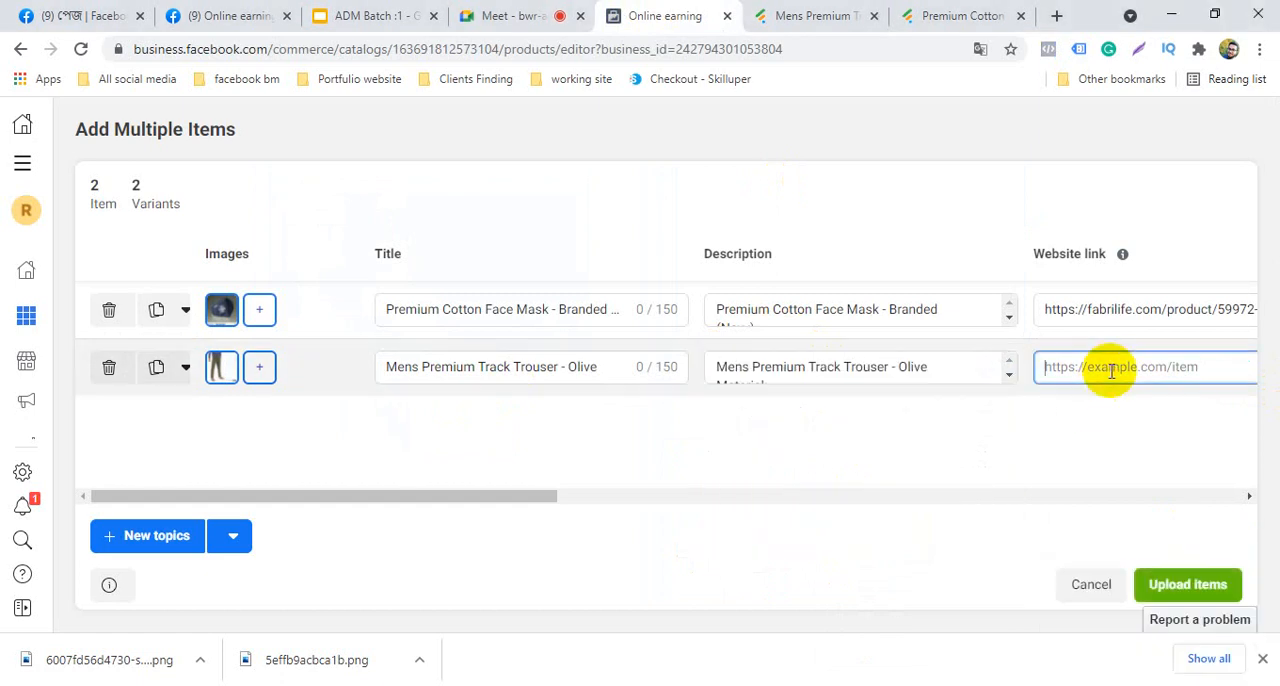
Copy the trouser's Fabrilife product page address and paste it as the second item's website link
{"action": "left_click", "coordinate": [840, 12]}
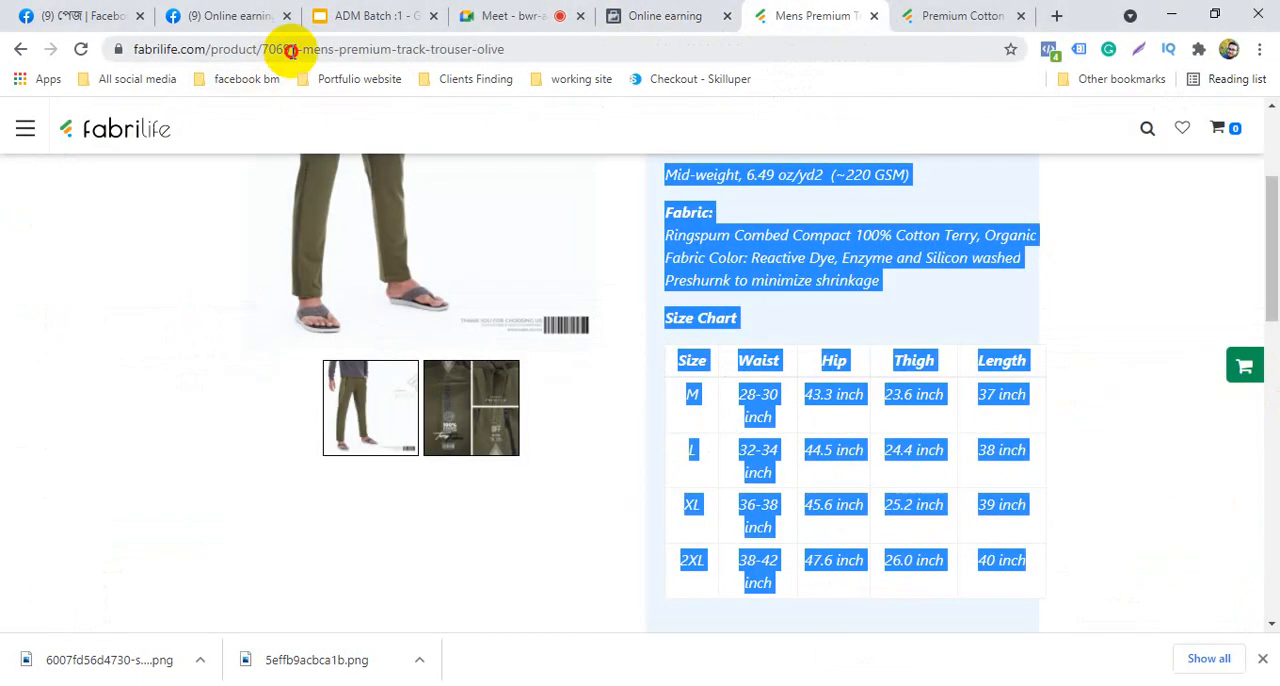
{"action": "left_click", "coordinate": [286, 49]}
{"action": "right_click", "coordinate": [290, 49]}
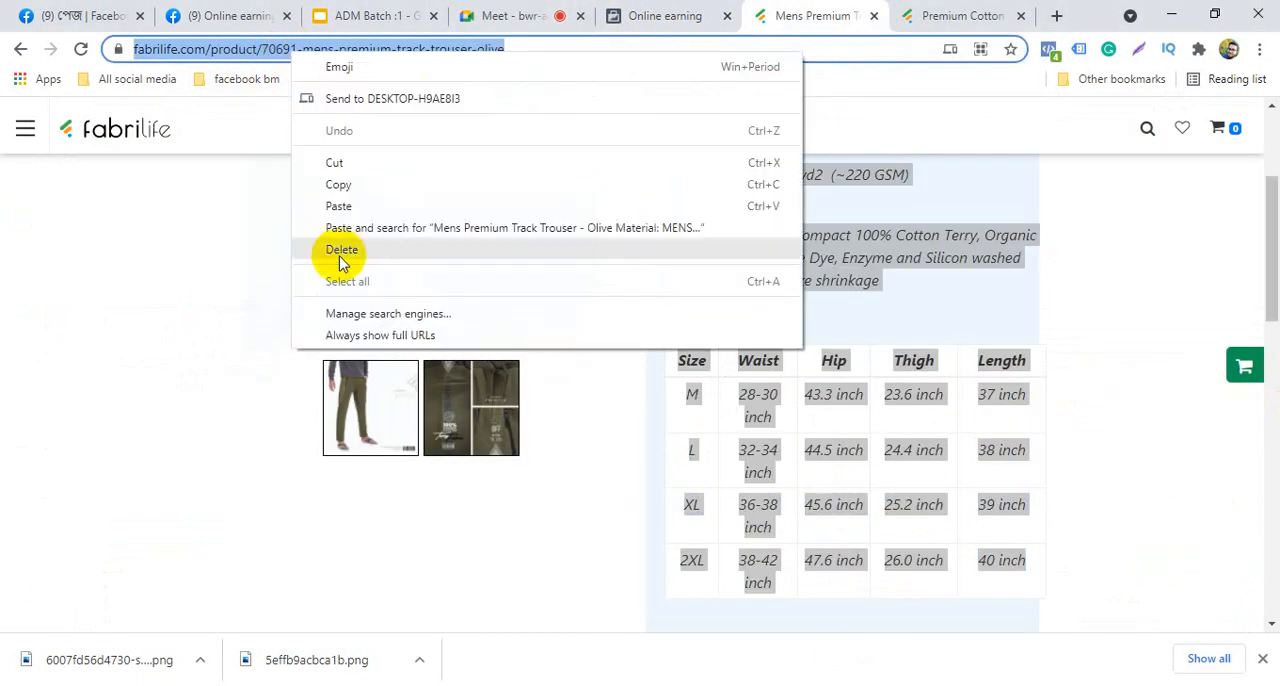
{"action": "left_click", "coordinate": [362, 186]}
{"action": "left_click", "coordinate": [657, 12]}
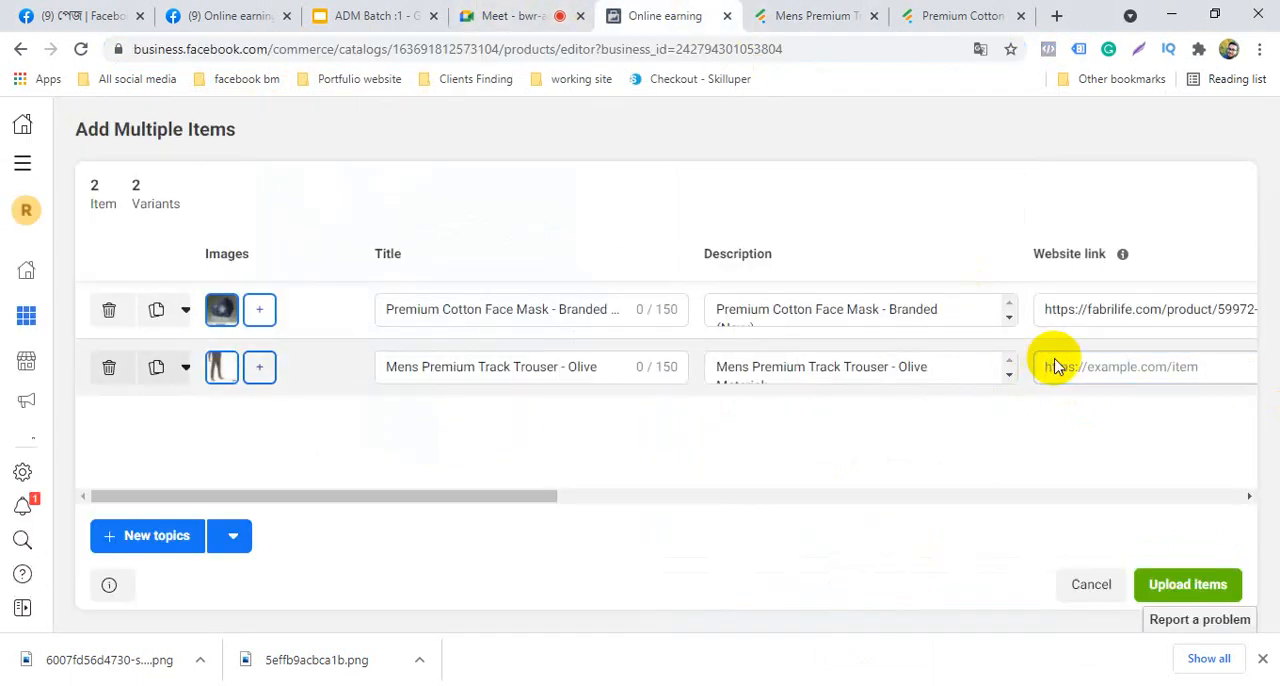
{"action": "right_click", "coordinate": [1068, 368]}
{"action": "left_click", "coordinate": [1108, 518]}
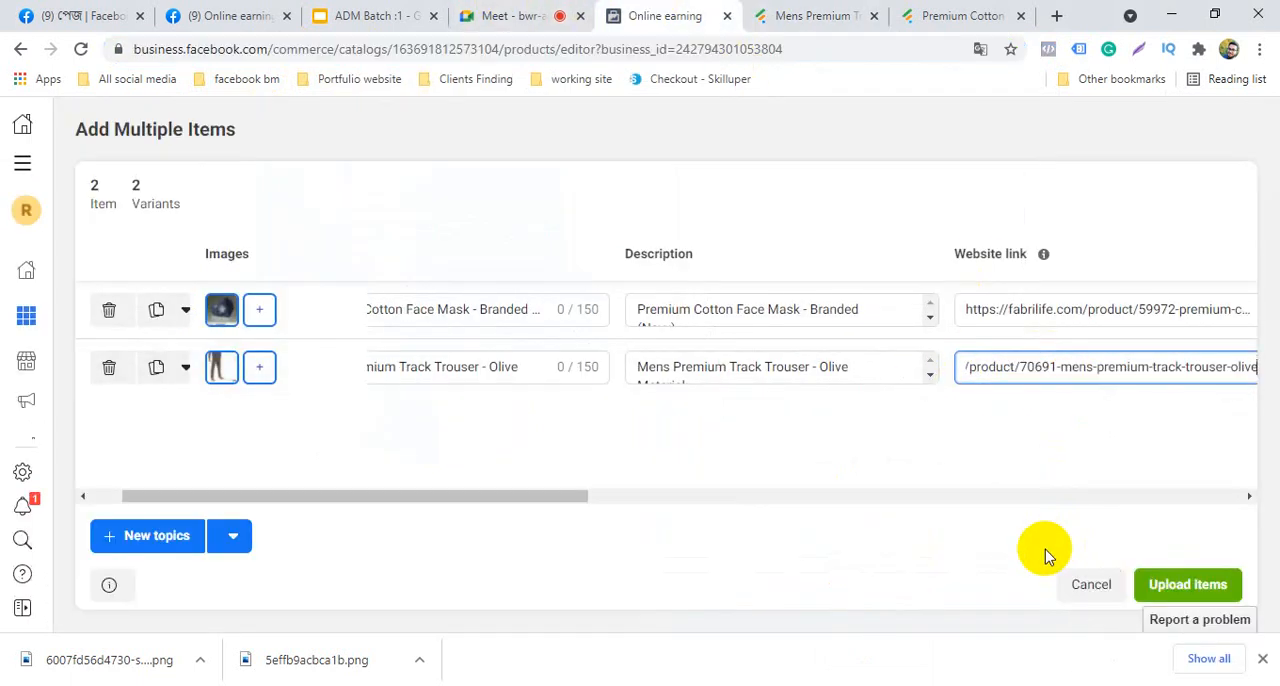
Turn off the face mask item's sale price and re-enter its regular price as 000
{"action": "left_click_drag", "start_coordinate": [1253, 498], "coordinate": [1253, 498]}
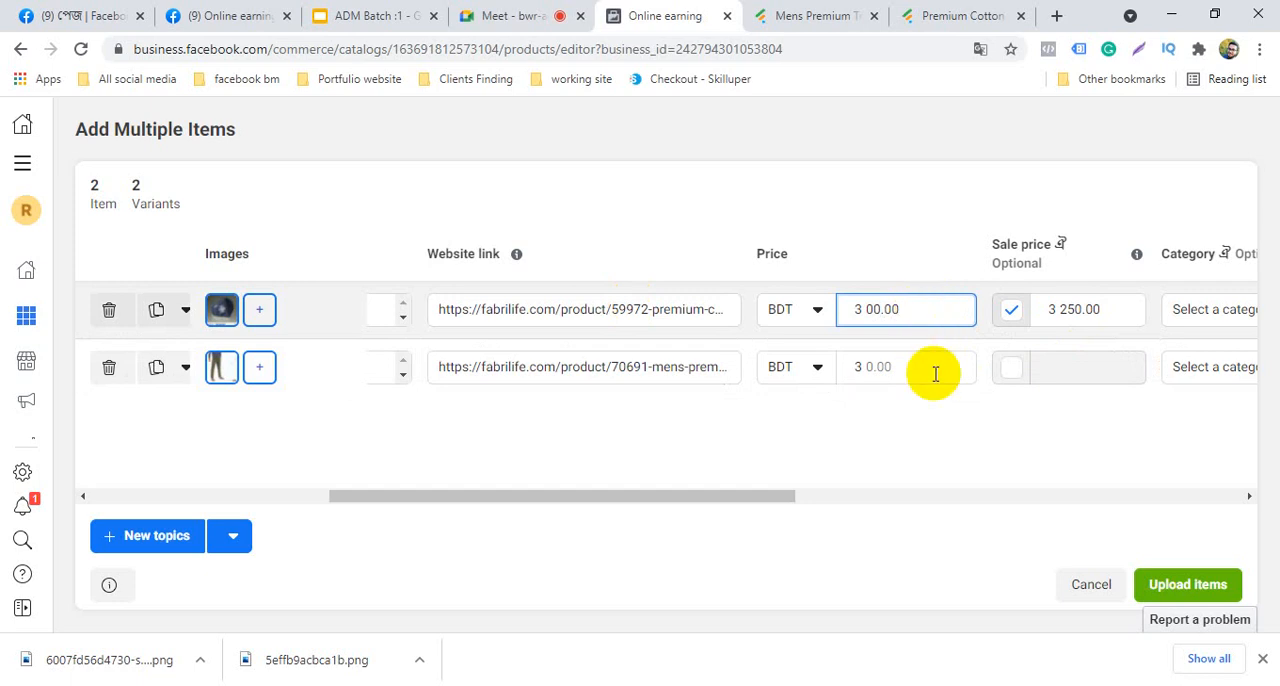
{"action": "left_click", "coordinate": [1125, 309]}
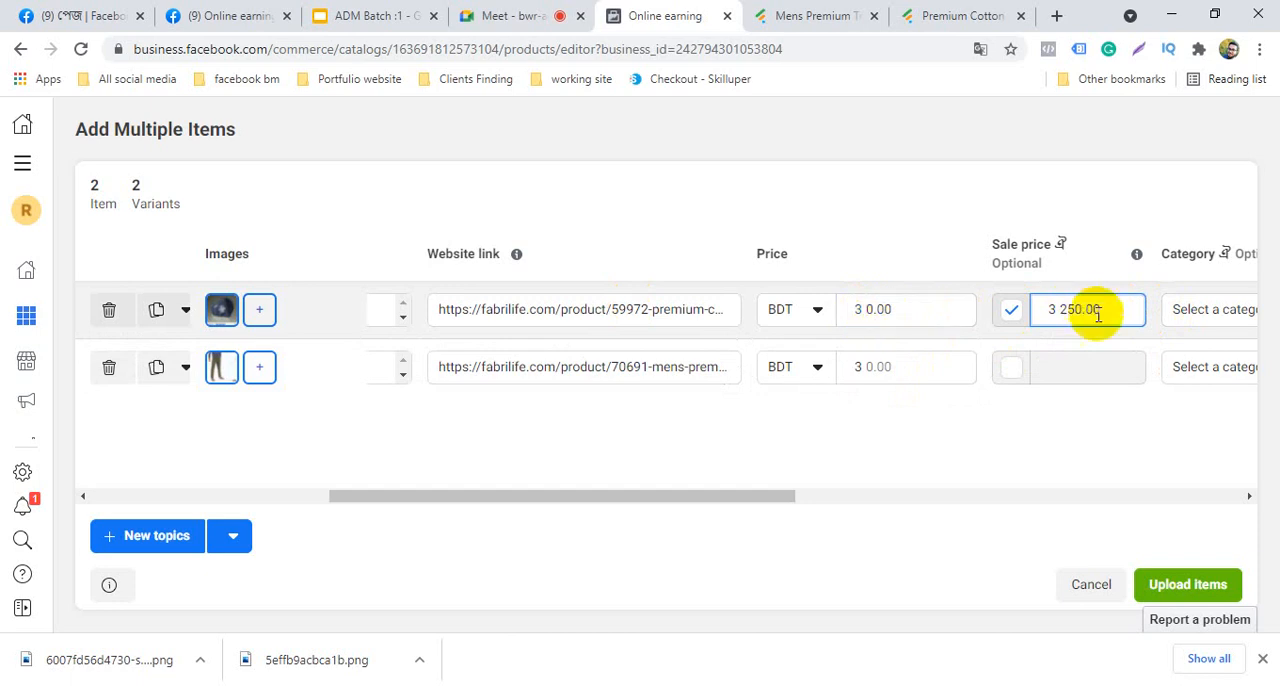
{"action": "left_click", "coordinate": [1012, 313]}
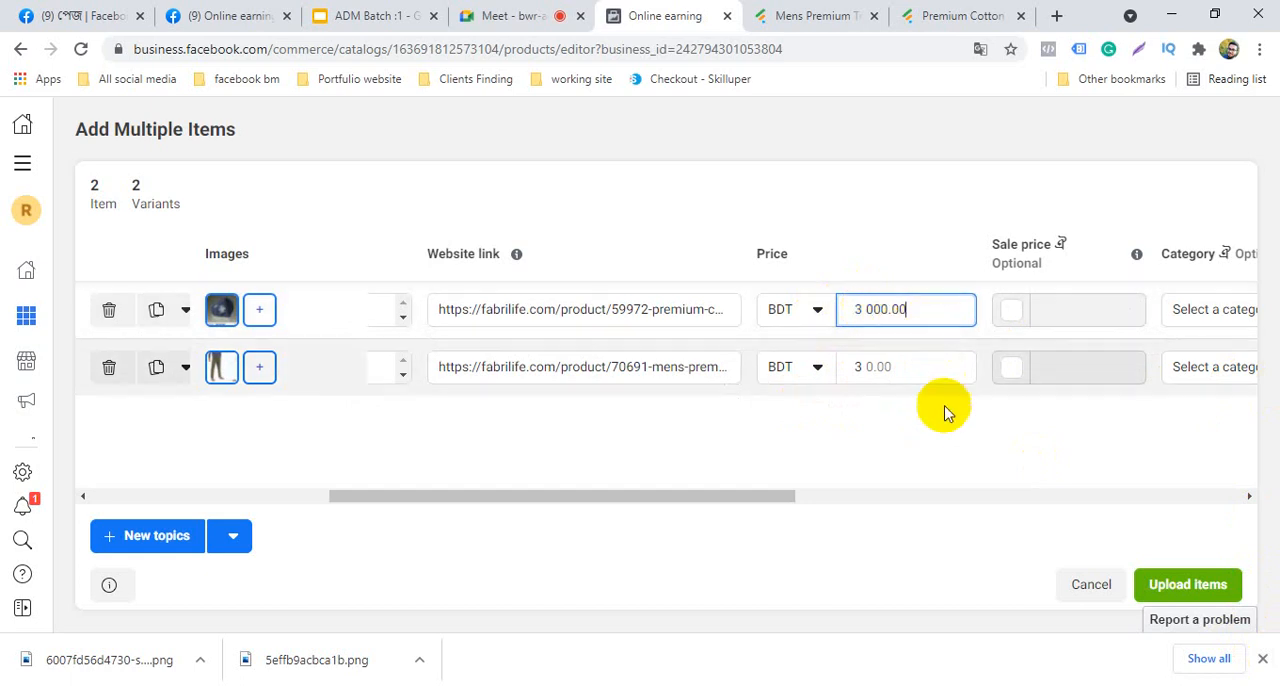
{"action": "left_click", "coordinate": [952, 443]}
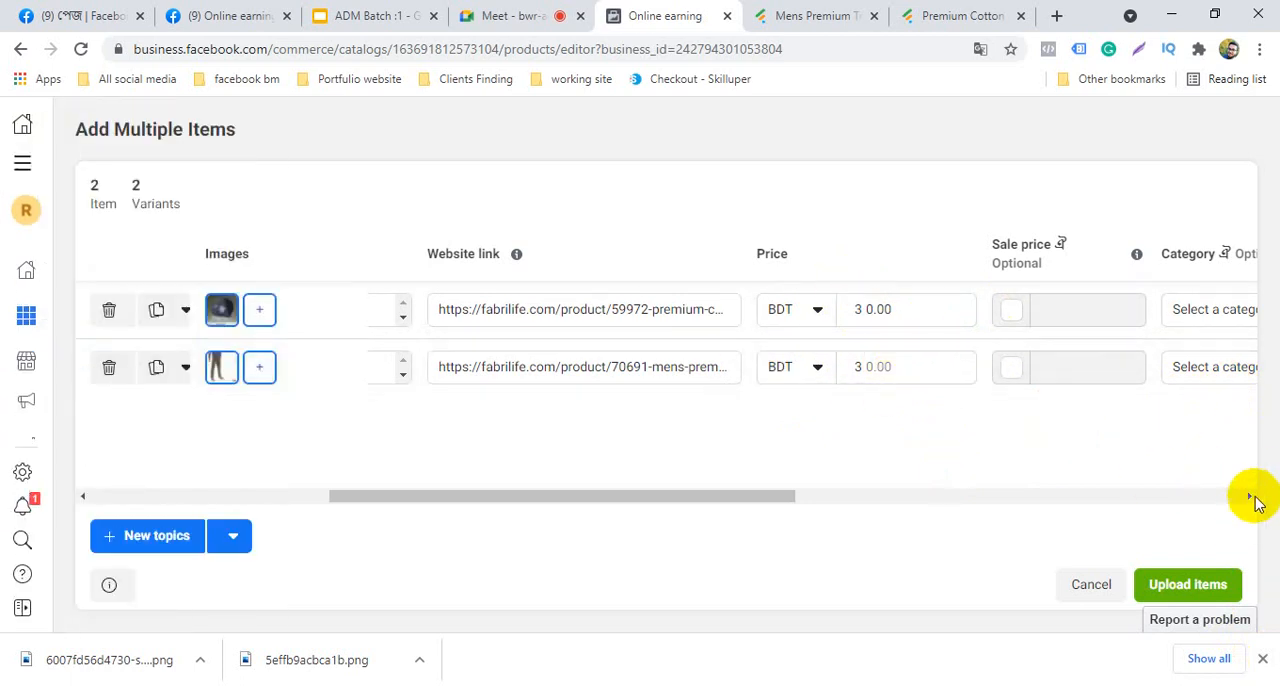
Try to upload both items to the catalog and close the browser's downloads bar
{"action": "left_click_drag", "start_coordinate": [1252, 500], "coordinate": [1252, 500]}
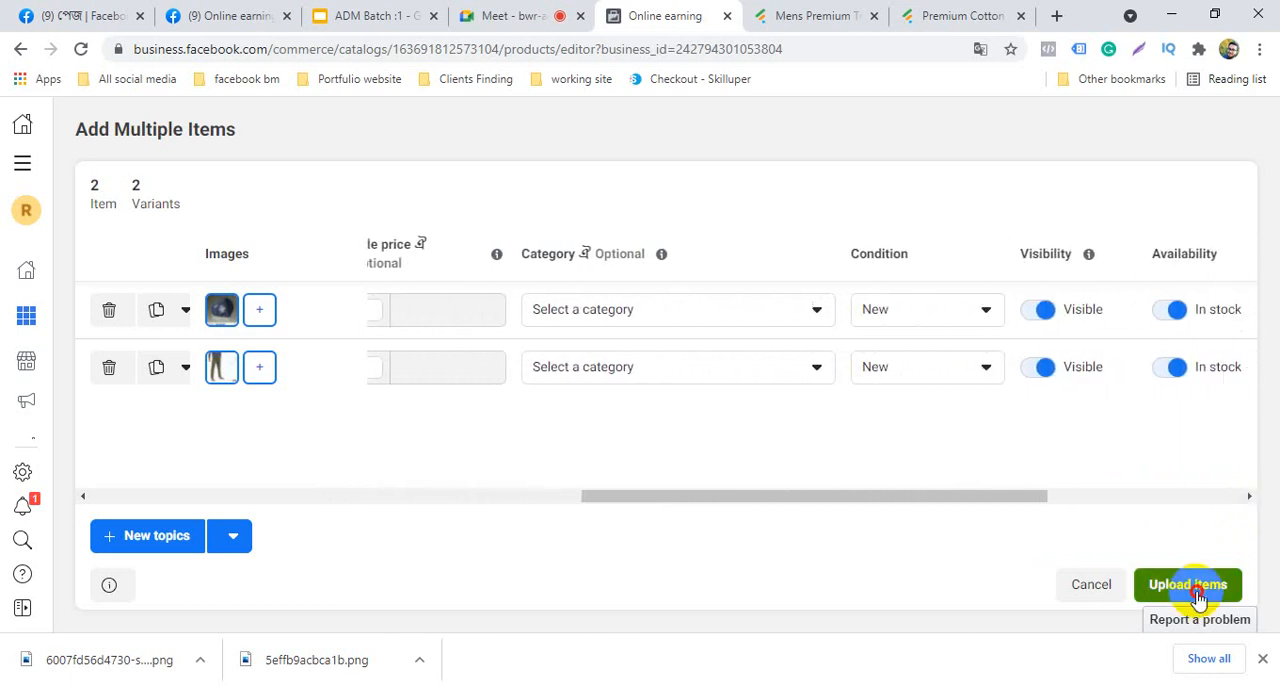
{"action": "left_click", "coordinate": [1199, 601]}
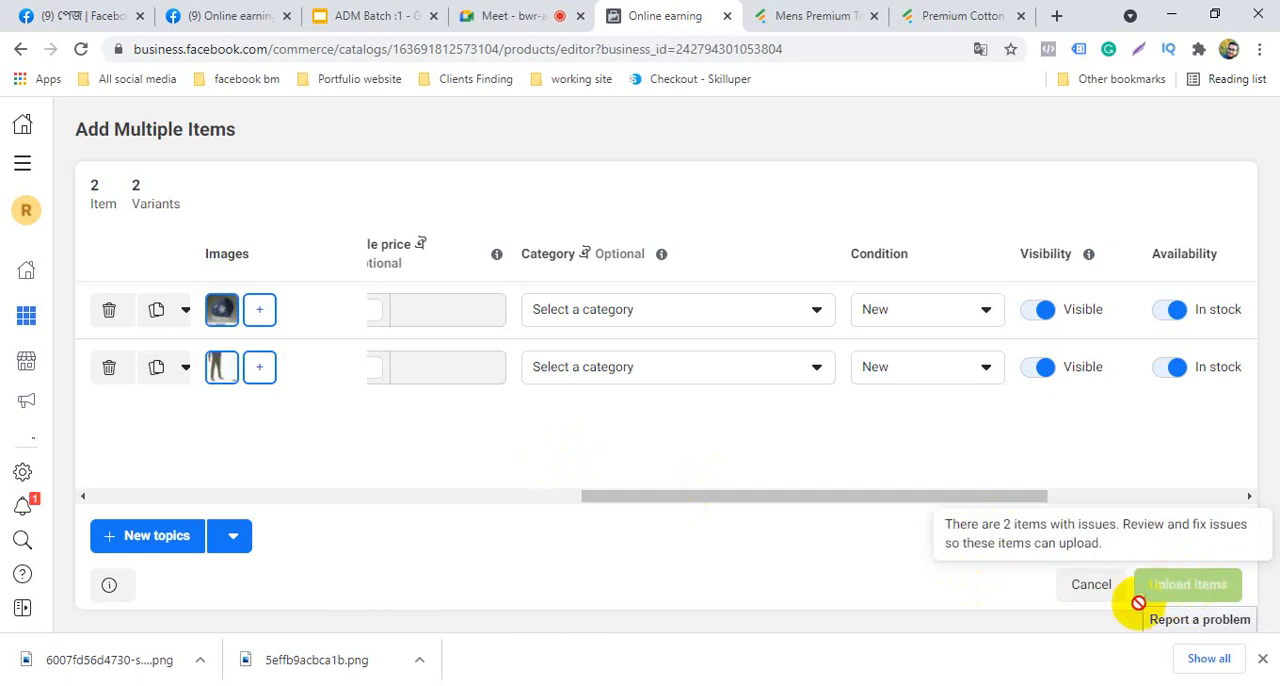
{"action": "left_click", "coordinate": [1263, 659]}
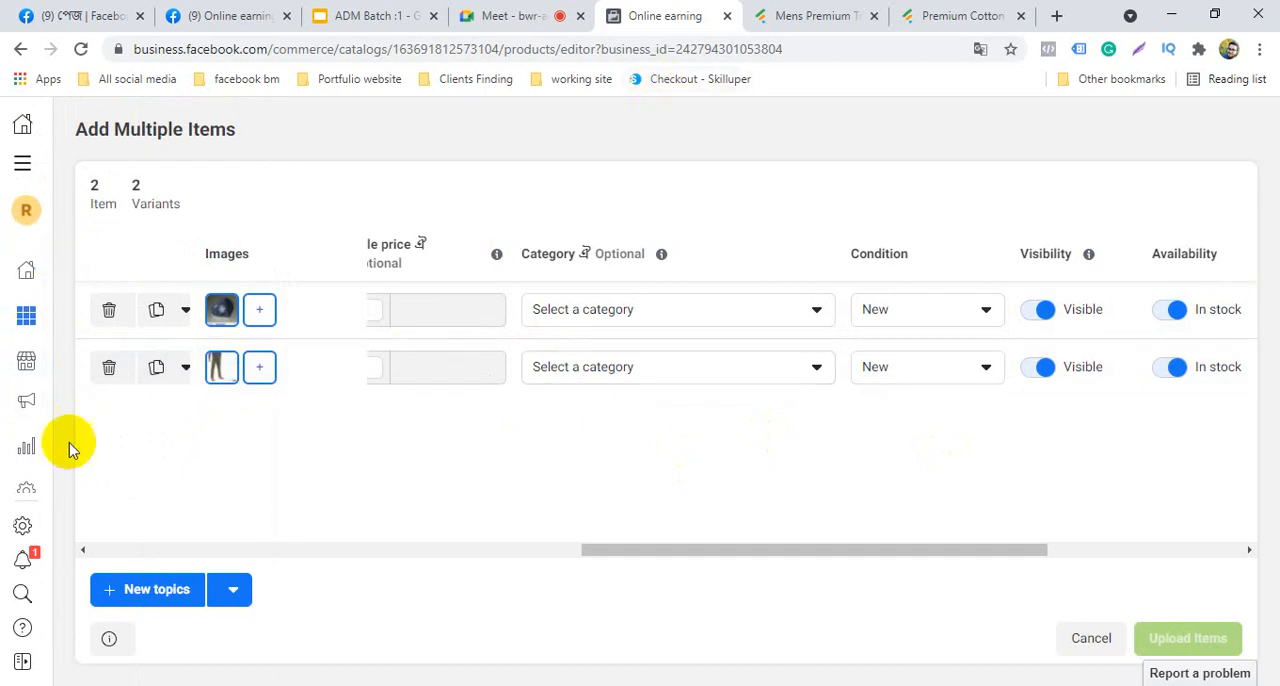
Enter 000 as the face mask item's price and enable a sale price of 25 BDT for it
{"action": "left_click", "coordinate": [82, 550]}
{"action": "left_click", "coordinate": [82, 551]}
{"action": "left_click", "coordinate": [82, 551]}
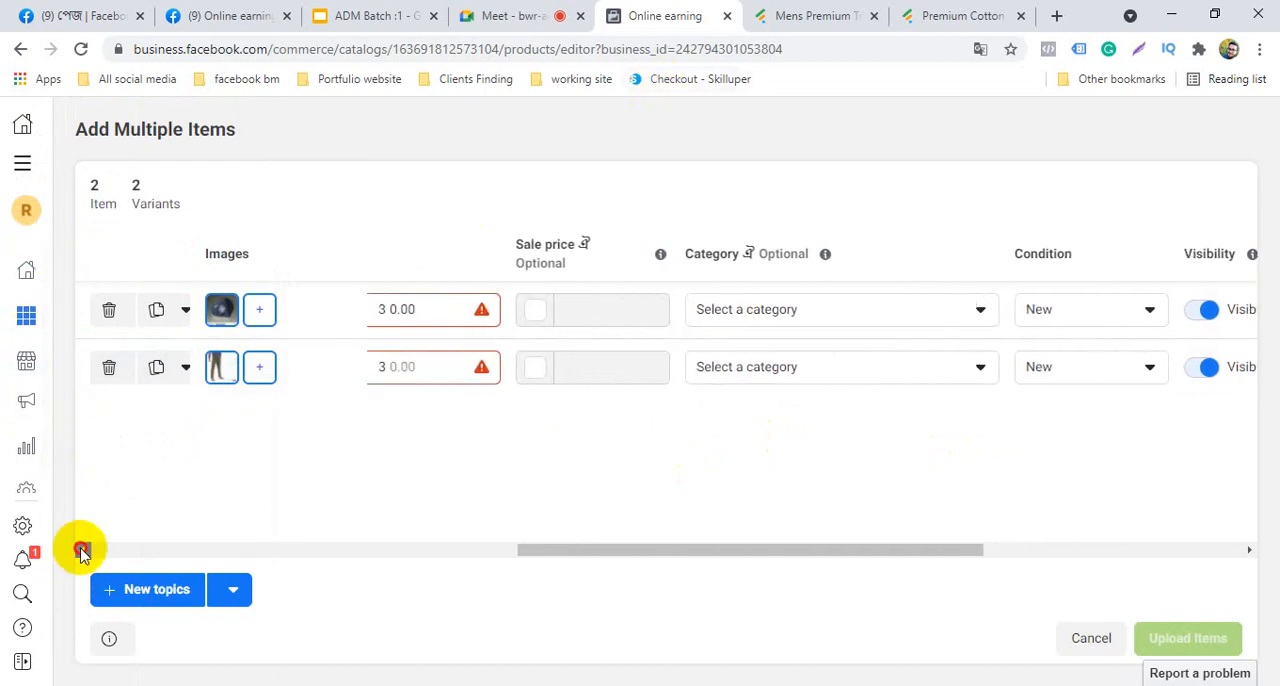
{"action": "left_click", "coordinate": [82, 551]}
{"action": "left_click", "coordinate": [82, 551]}
{"action": "left_click", "coordinate": [82, 551]}
{"action": "left_click", "coordinate": [82, 551]}
{"action": "left_click", "coordinate": [82, 551]}
{"action": "left_click", "coordinate": [82, 551]}
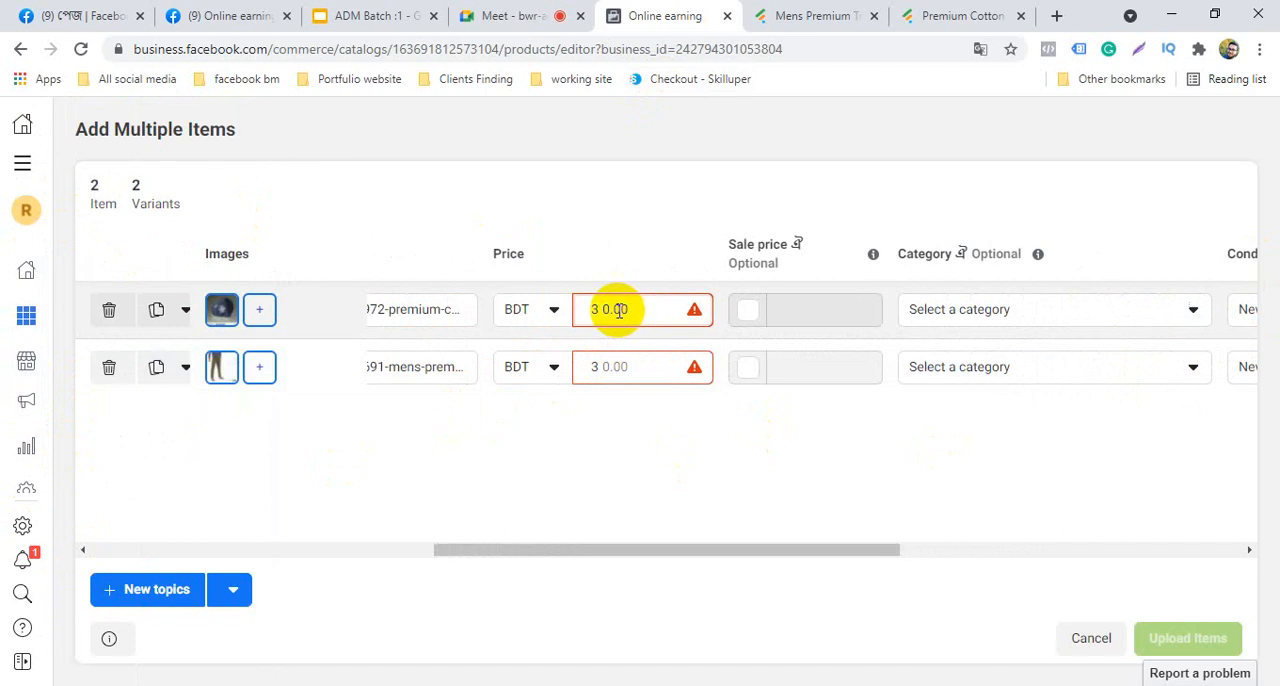
{"action": "left_click", "coordinate": [613, 310]}
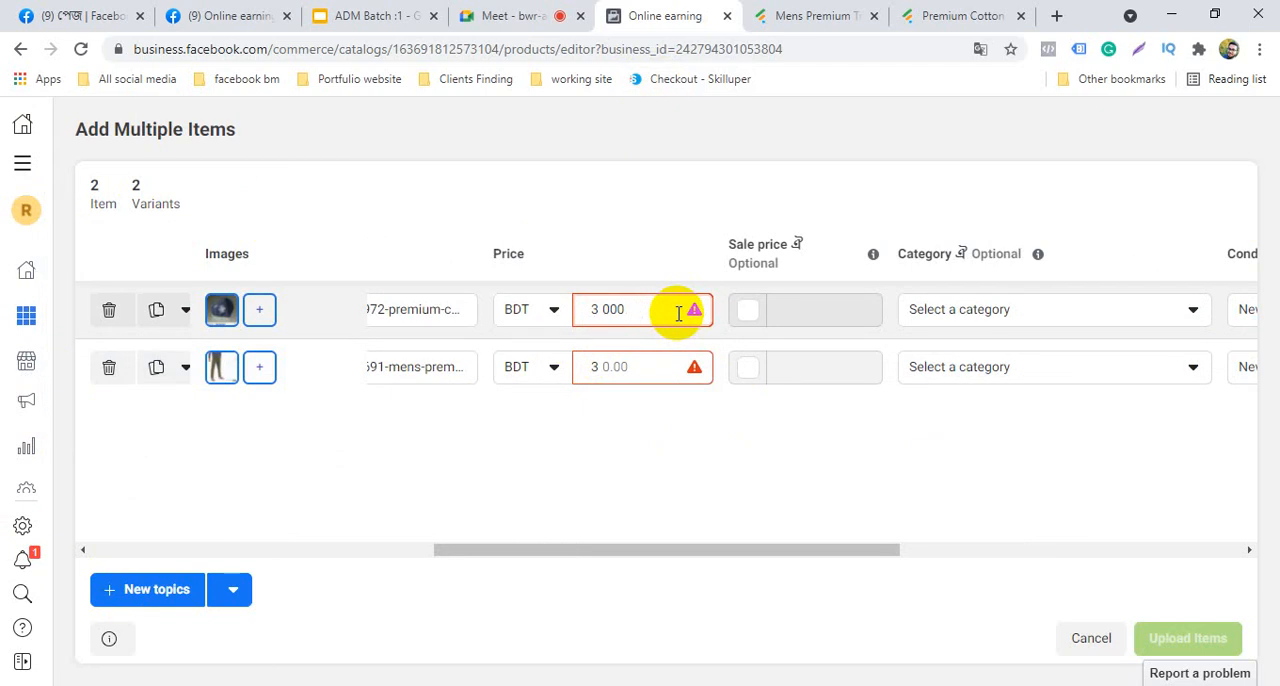
{"action": "key", "text": "shift+Tab"}
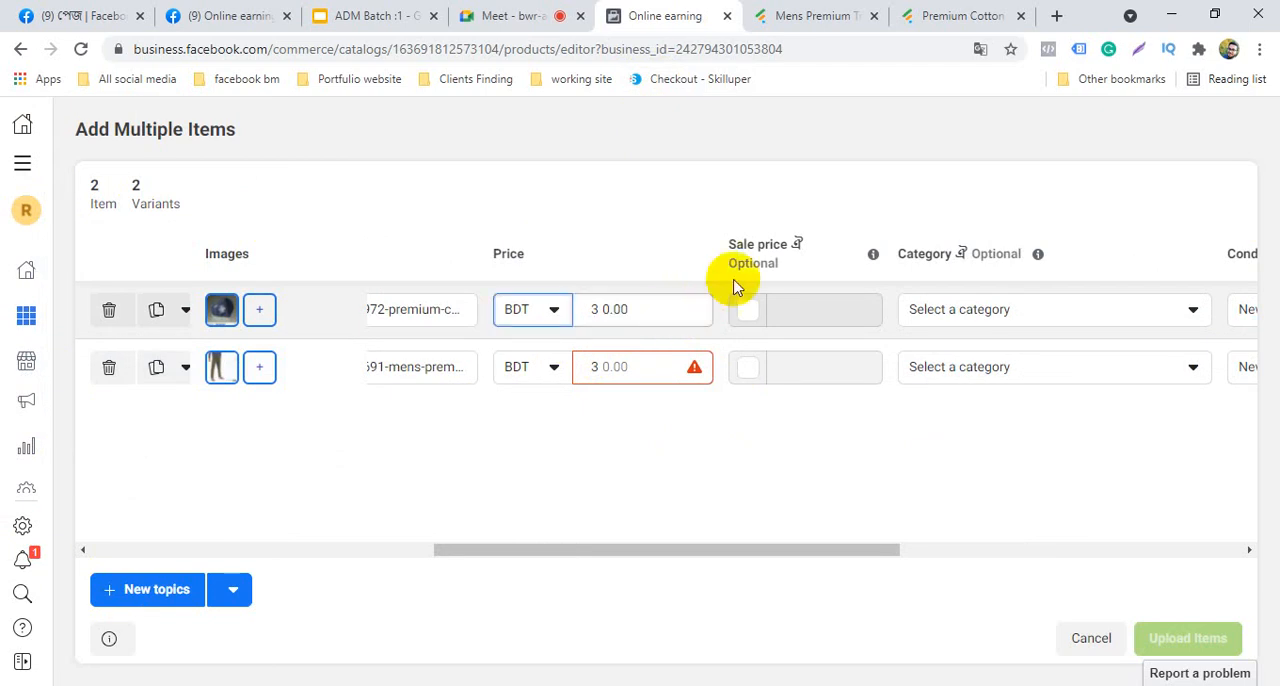
{"action": "left_click", "coordinate": [748, 310]}
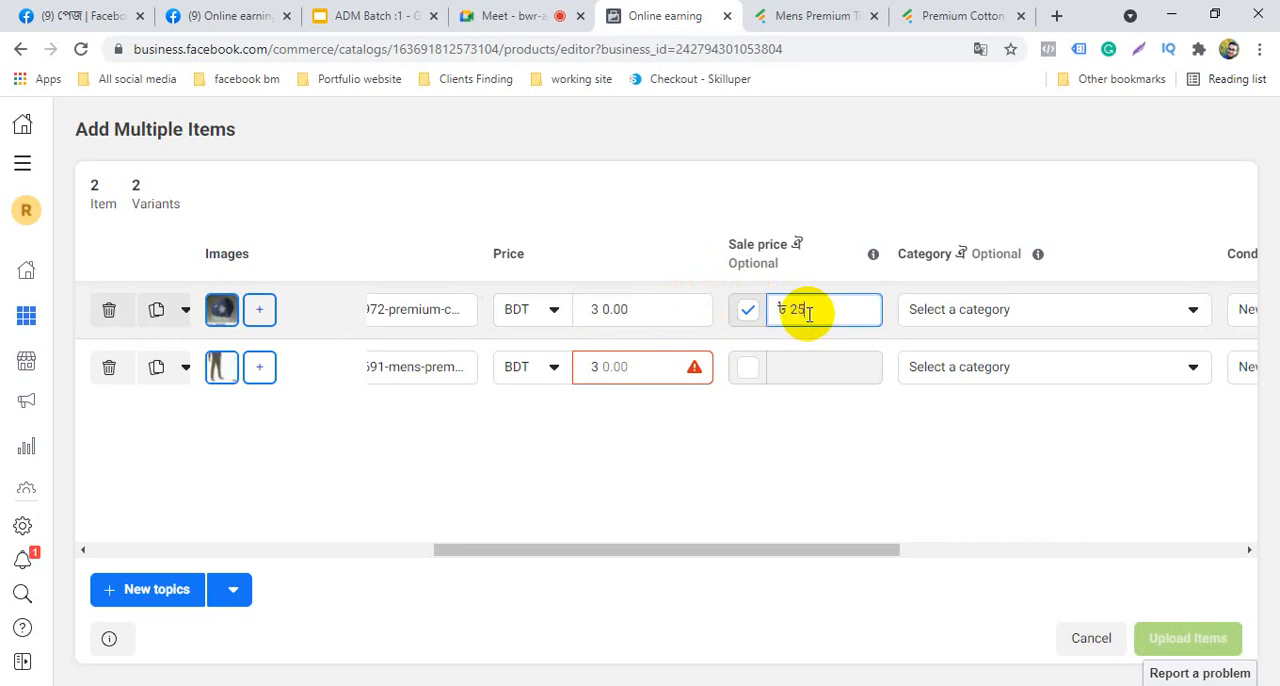
{"action": "left_click", "coordinate": [843, 410]}
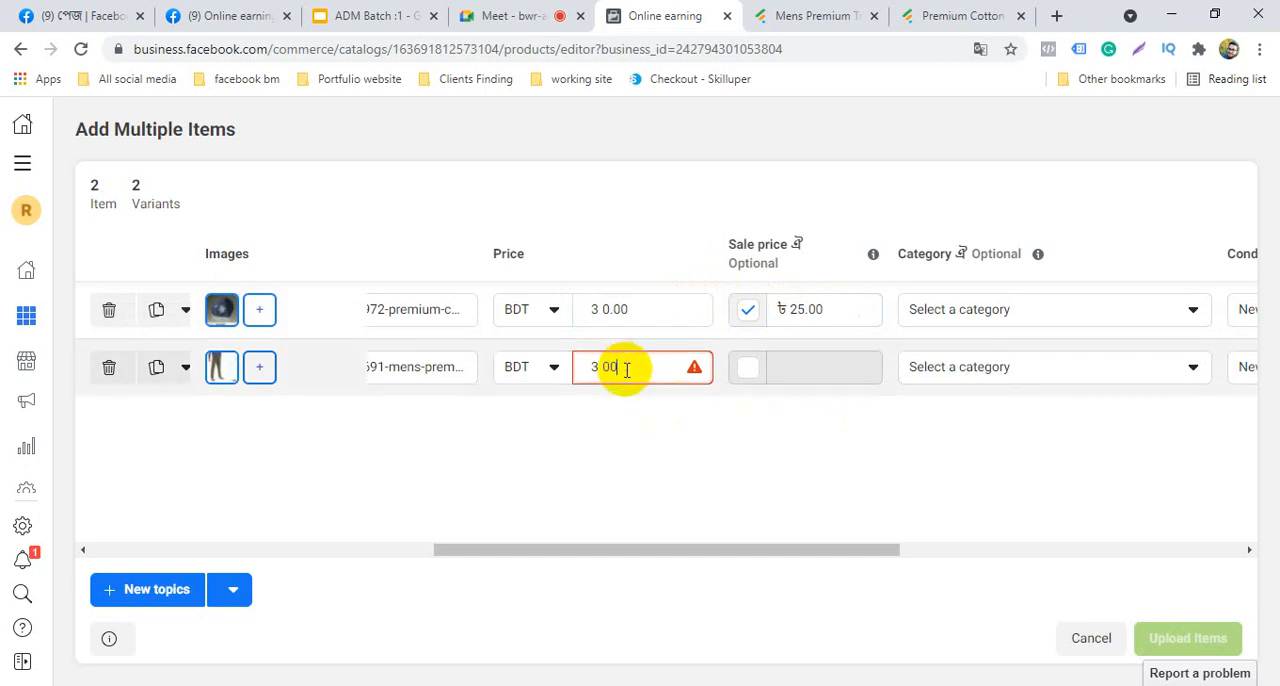
Enter 00 as the track trouser item's price and enable a sale price of 25 BDT for it
{"action": "left_click", "coordinate": [645, 451]}
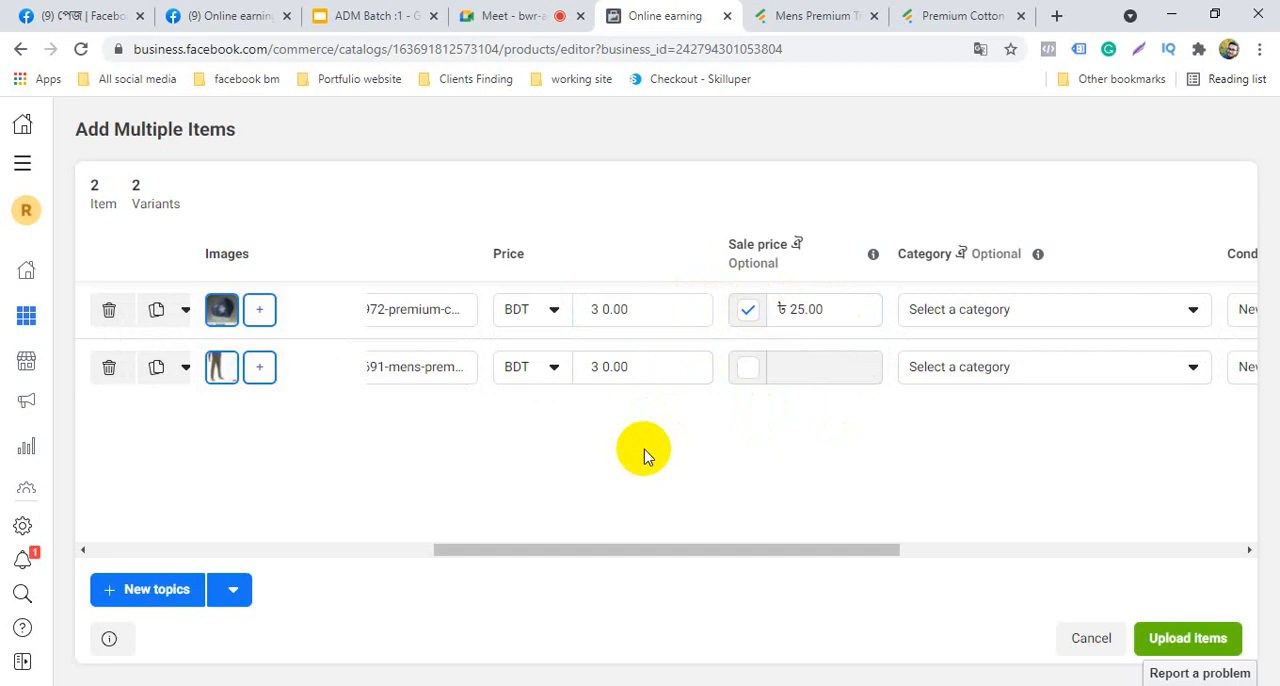
{"action": "left_click", "coordinate": [748, 368]}
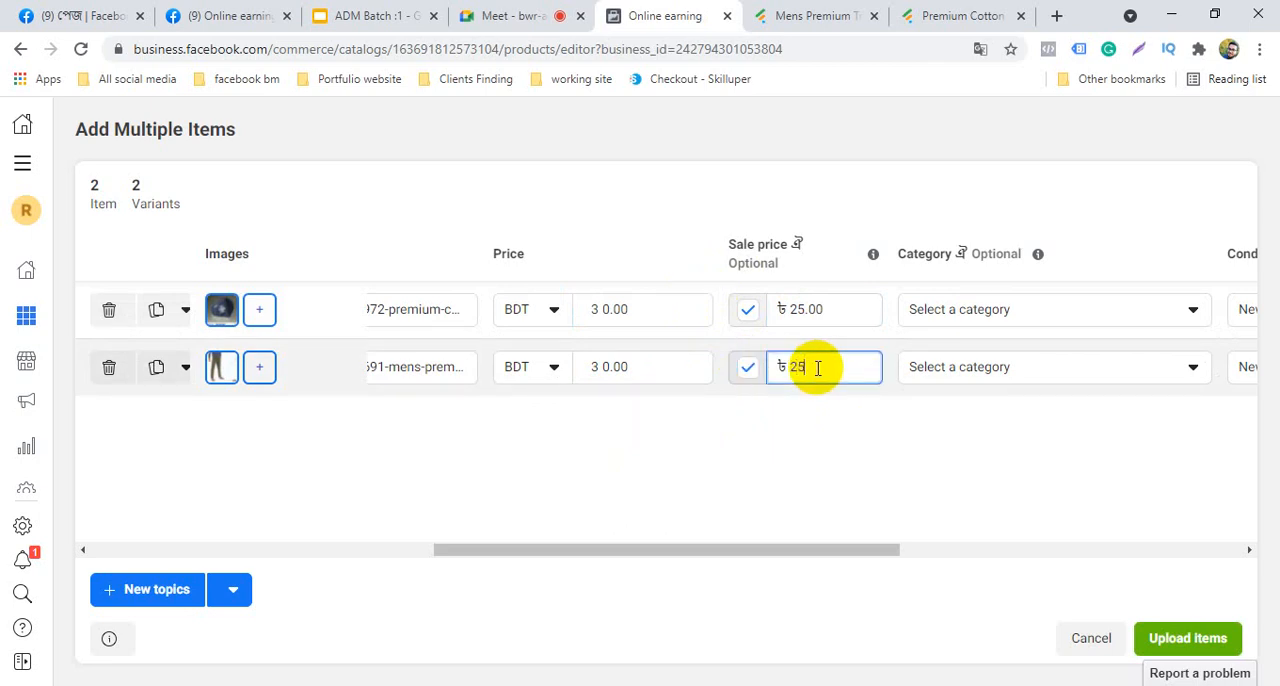
{"action": "left_click", "coordinate": [814, 460]}
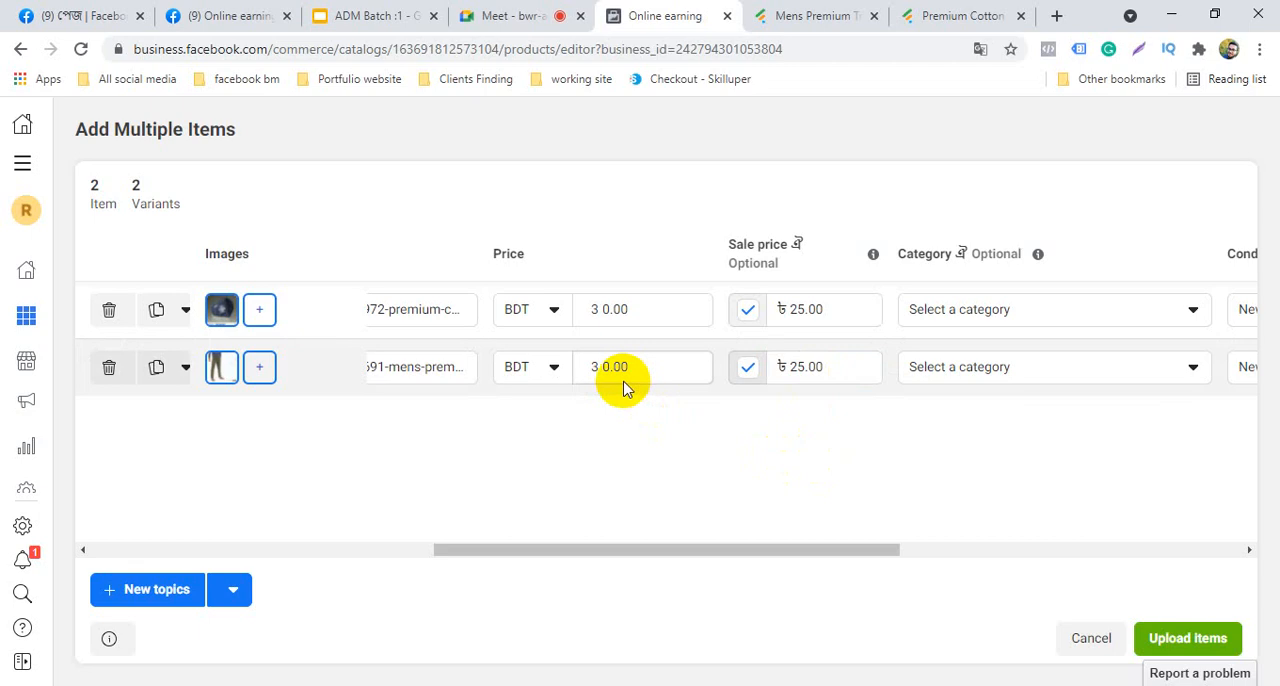
Try again to upload both items, and check the currency options for the face mask item's price
{"action": "left_click", "coordinate": [1182, 650]}
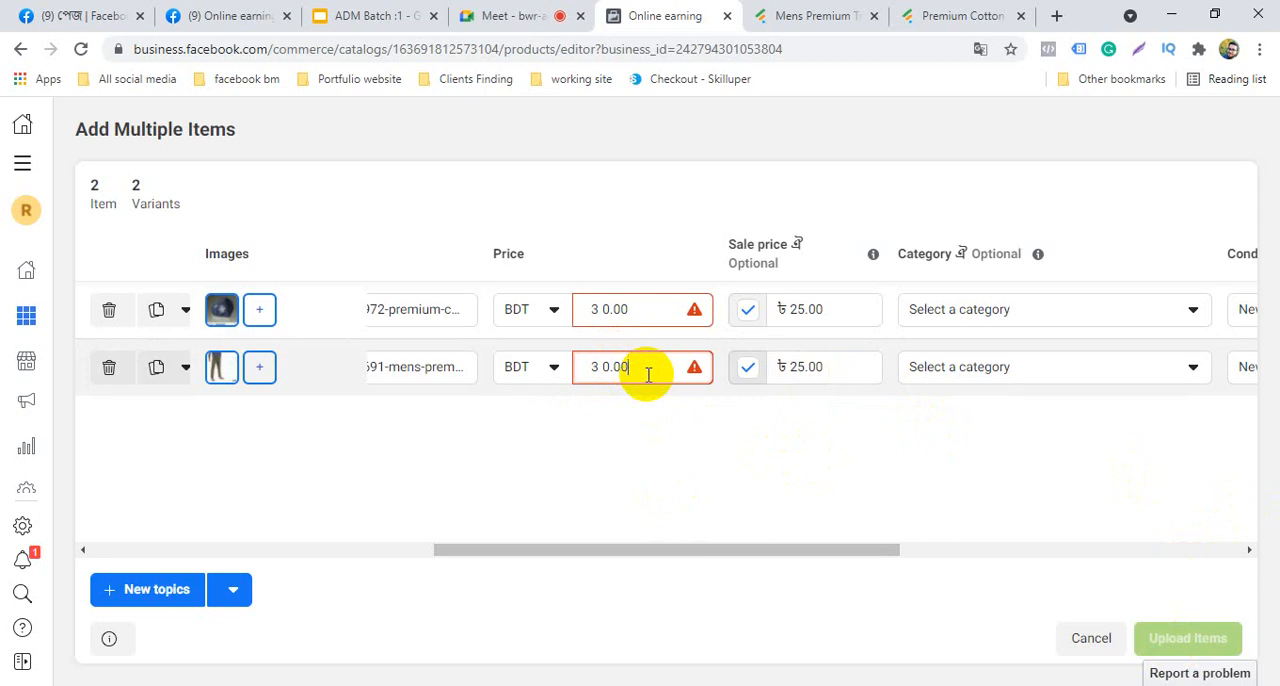
{"action": "left_click", "coordinate": [545, 310]}
{"action": "scroll", "coordinate": [600, 520], "scroll_direction": "down", "scroll_amount": 2}
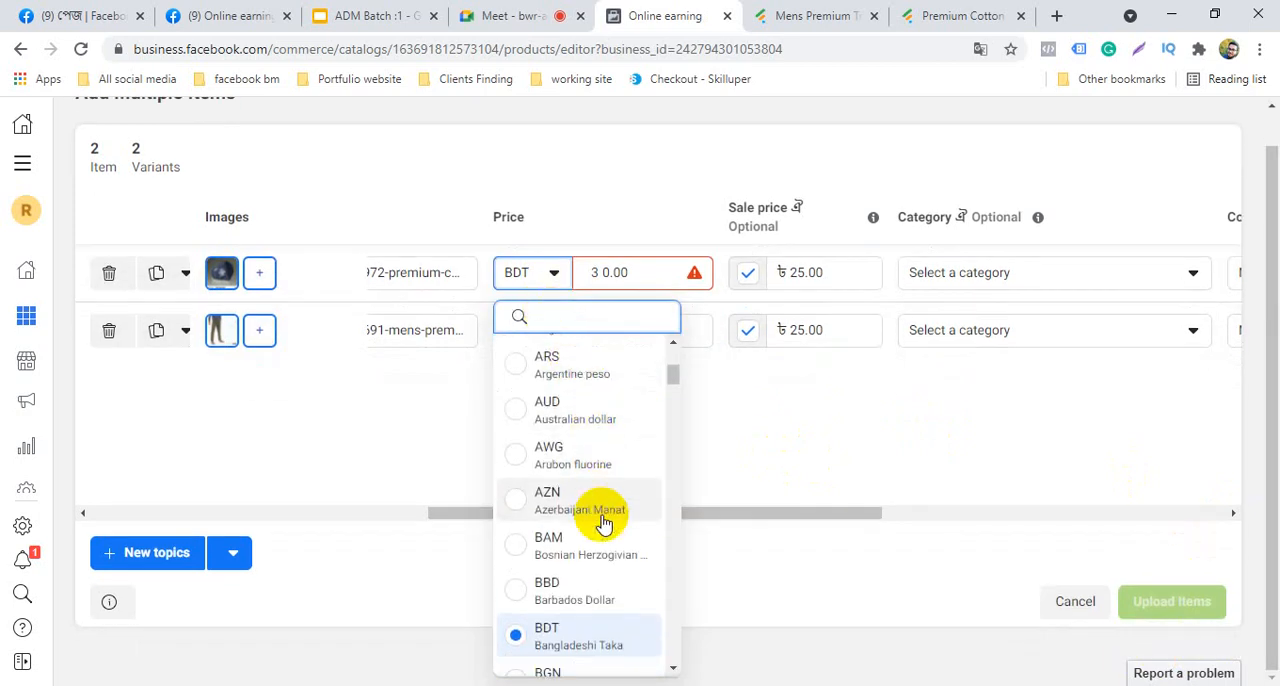
{"action": "left_click", "coordinate": [580, 476]}
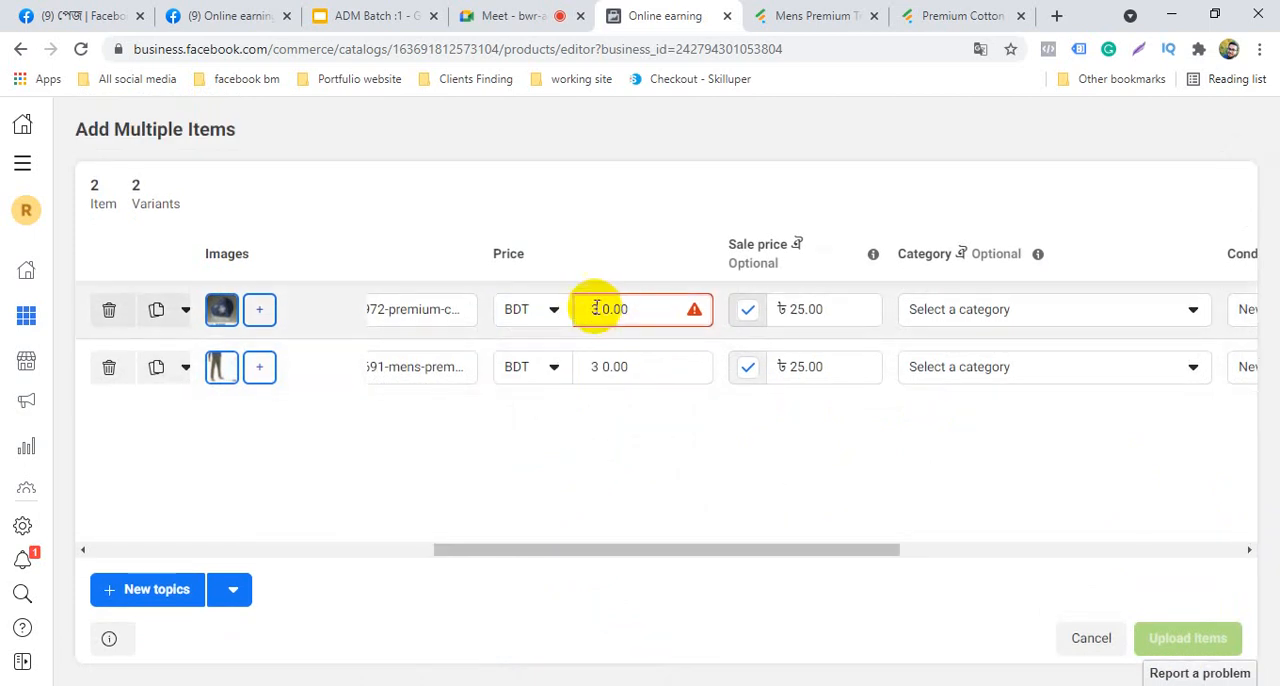
Clear the extra digits from the face mask item's price and enter 000 again
{"action": "left_click", "coordinate": [645, 310]}
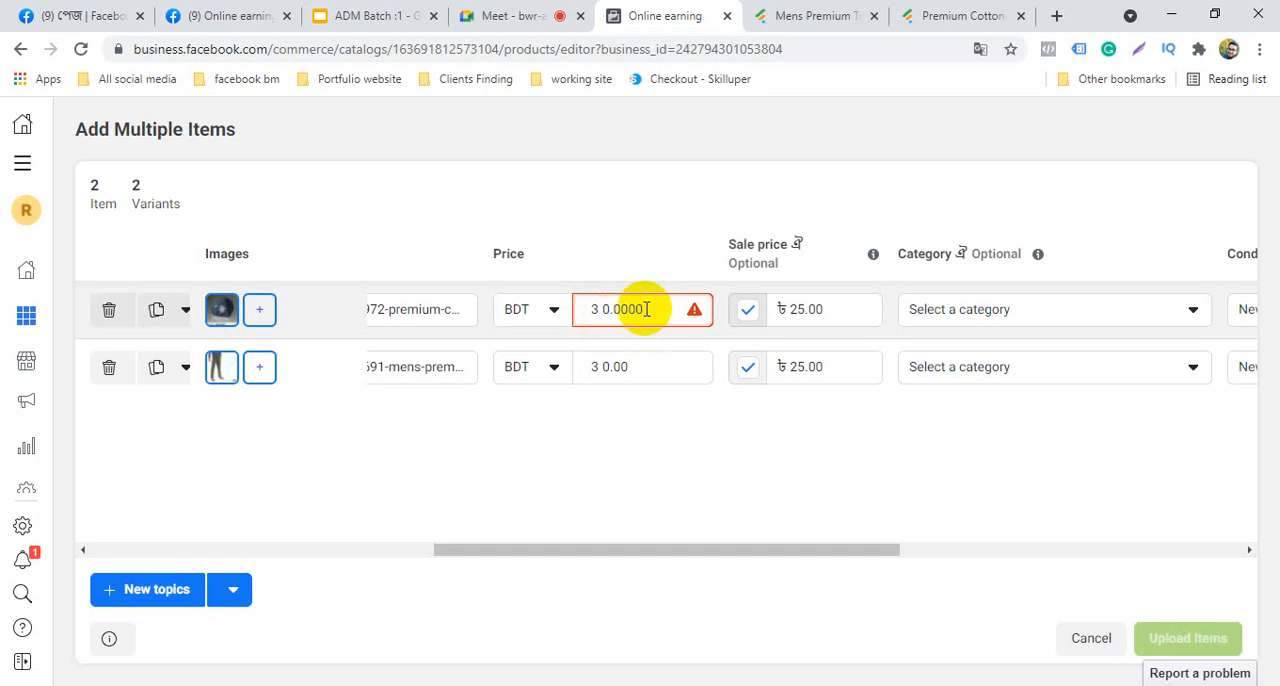
{"action": "left_click_drag", "start_coordinate": [643, 310], "coordinate": [615, 313]}
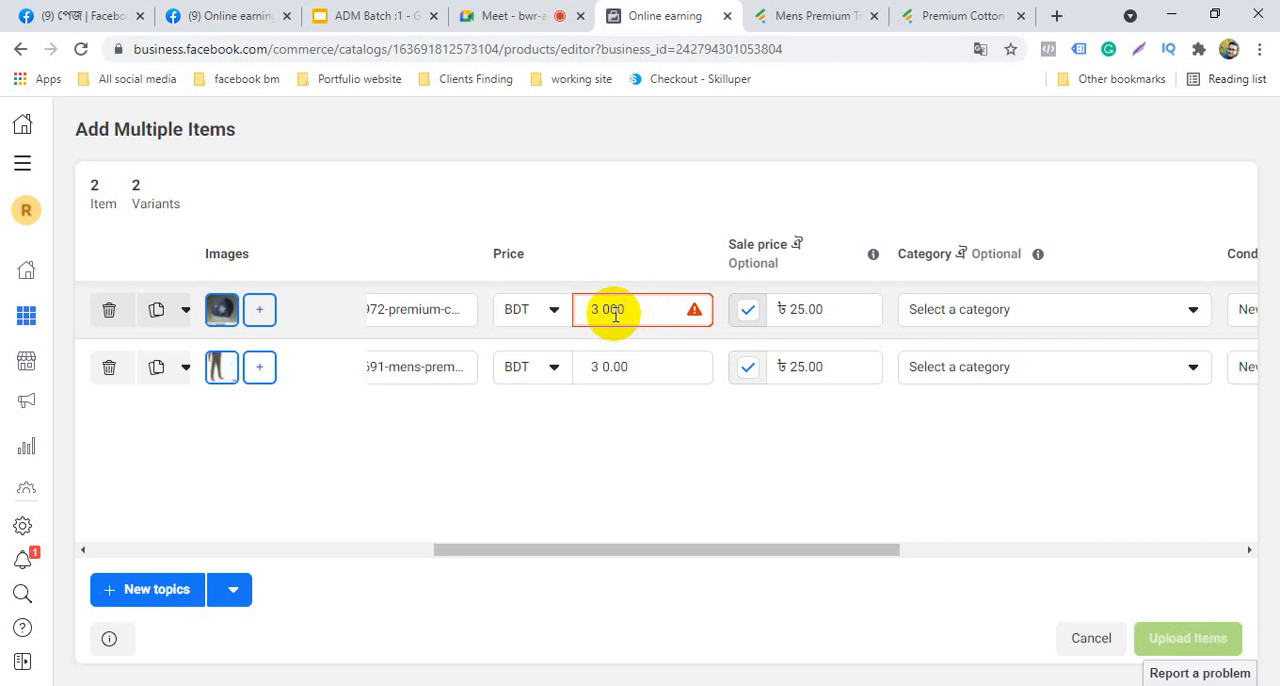
{"action": "left_click", "coordinate": [672, 303]}
{"action": "left_click", "coordinate": [649, 277]}
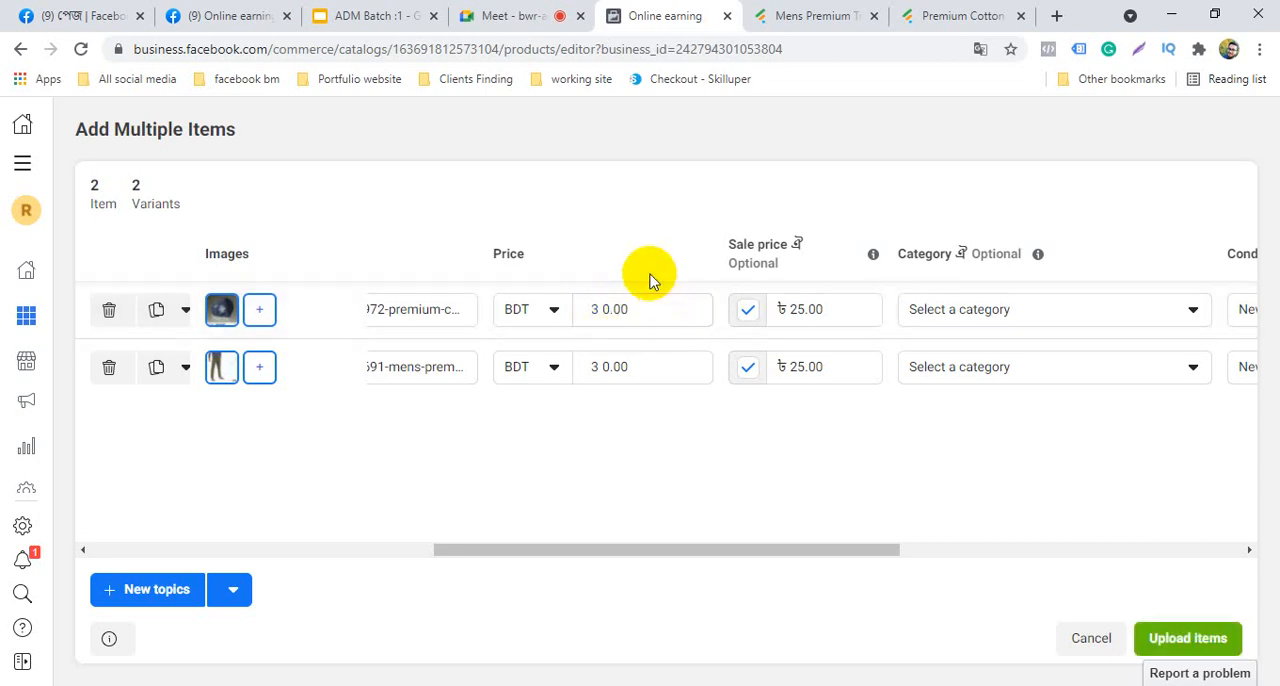
Re-enter 0 as the price of both the face mask and track trouser items, and try to upload them
{"action": "left_click", "coordinate": [606, 309]}
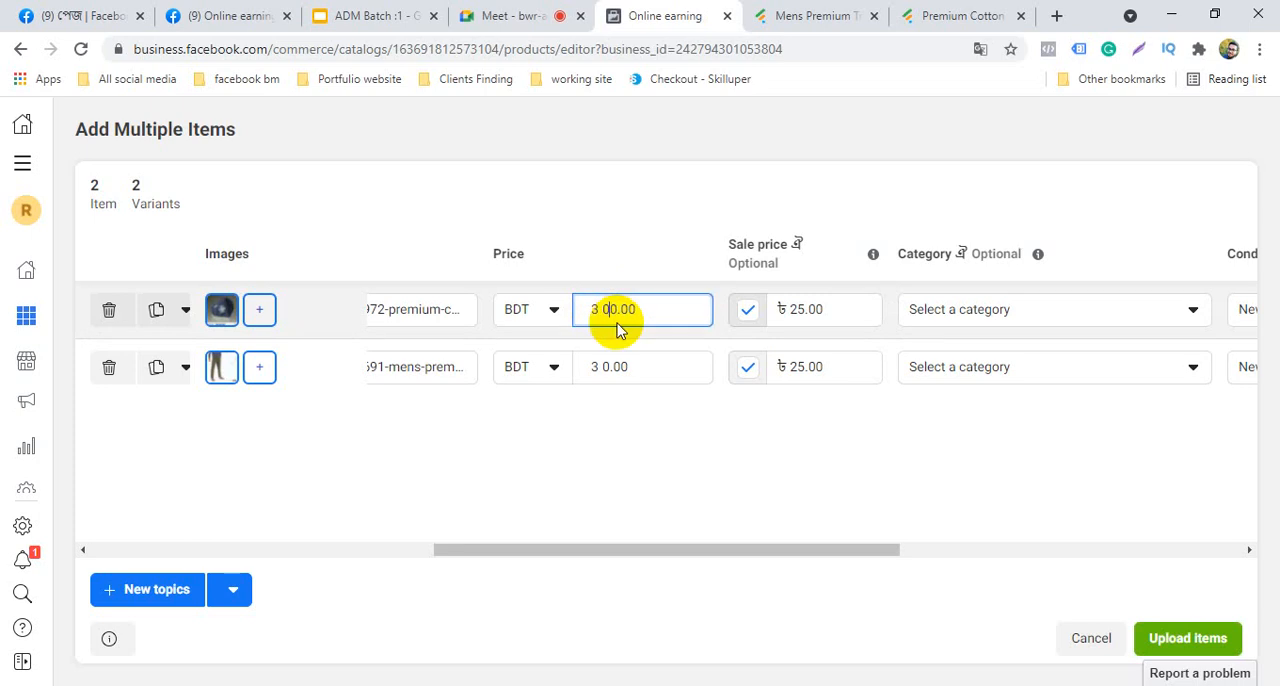
{"action": "left_click", "coordinate": [692, 454]}
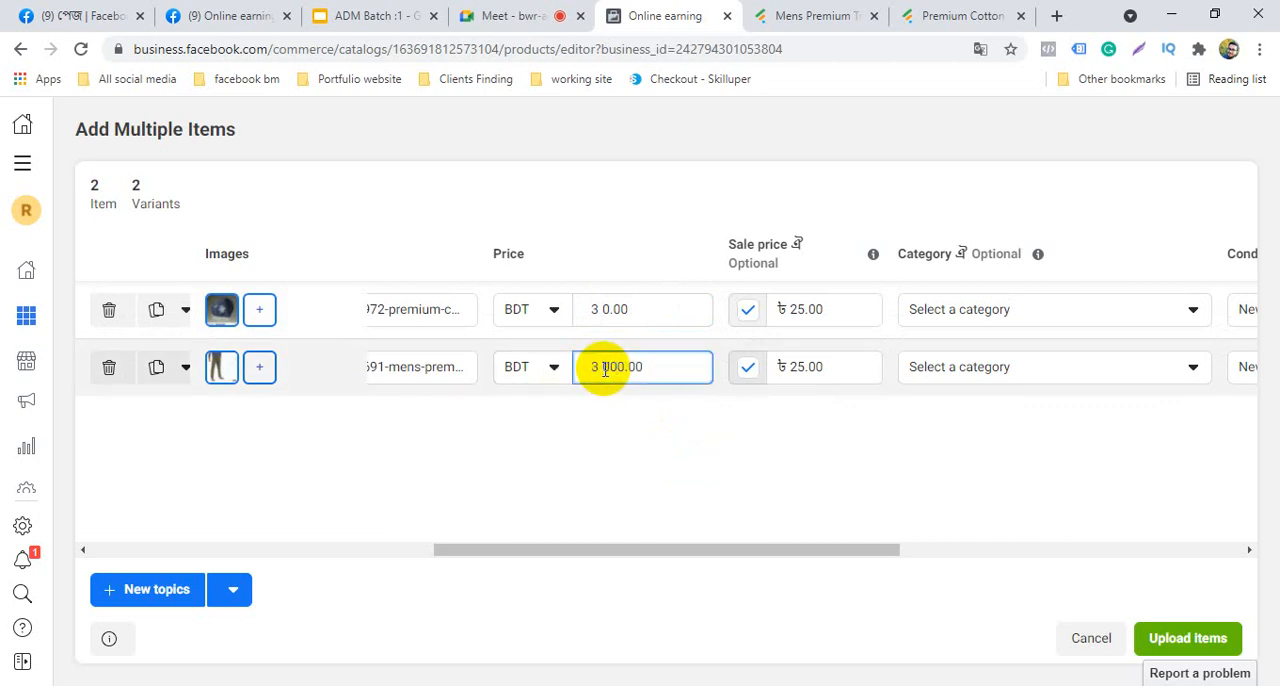
{"action": "type", "text": "0"}
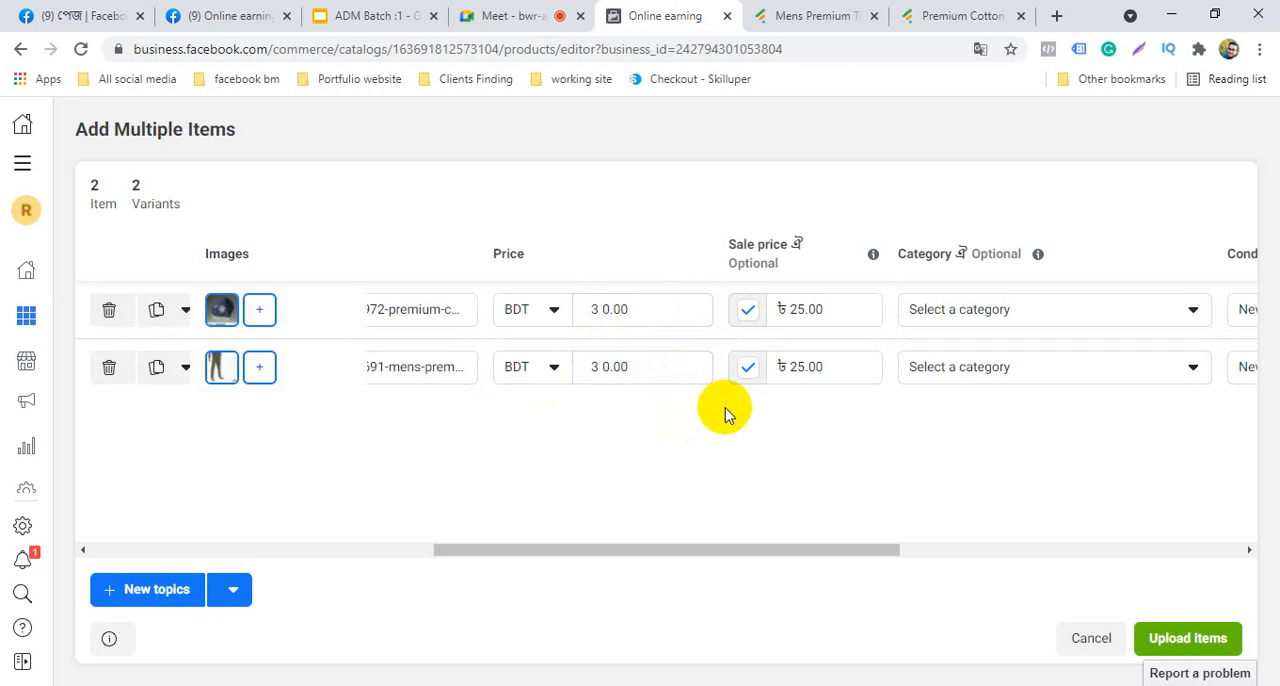
{"action": "left_click", "coordinate": [1188, 638]}
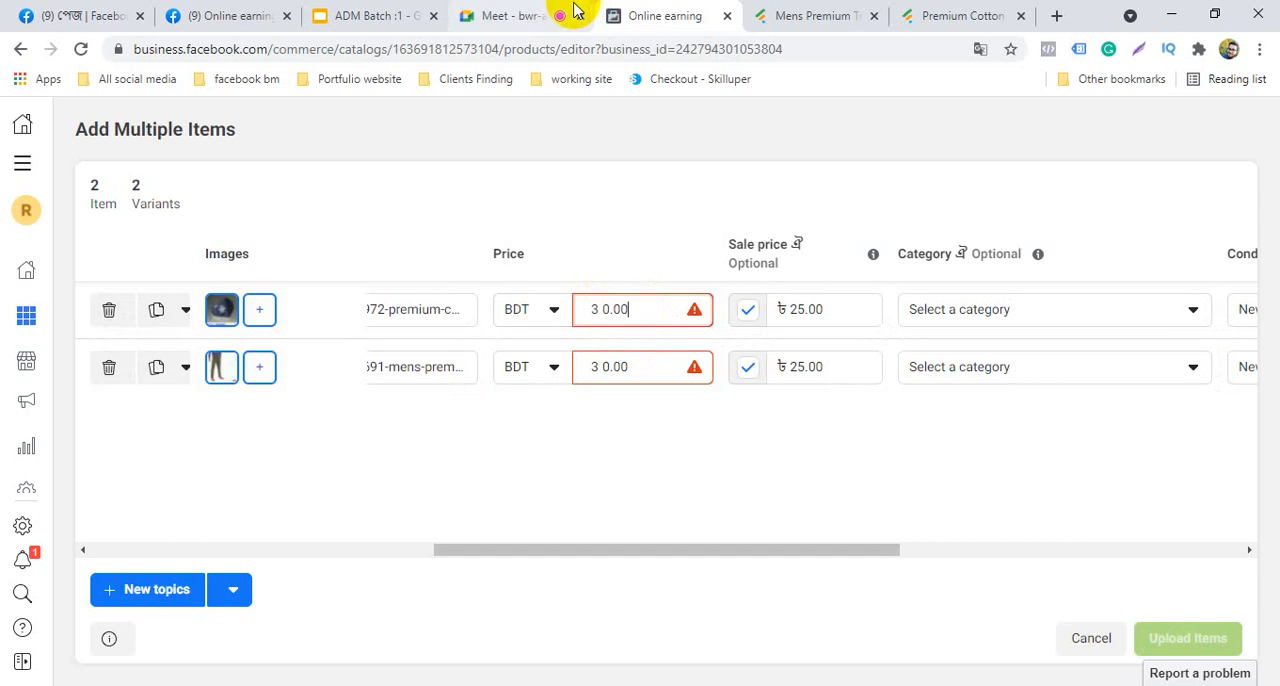
Copy the 790 price from the Mens Premium Track Trouser page on Fabrilife
{"action": "left_click", "coordinate": [824, 12]}
{"action": "left_click", "coordinate": [191, 357]}
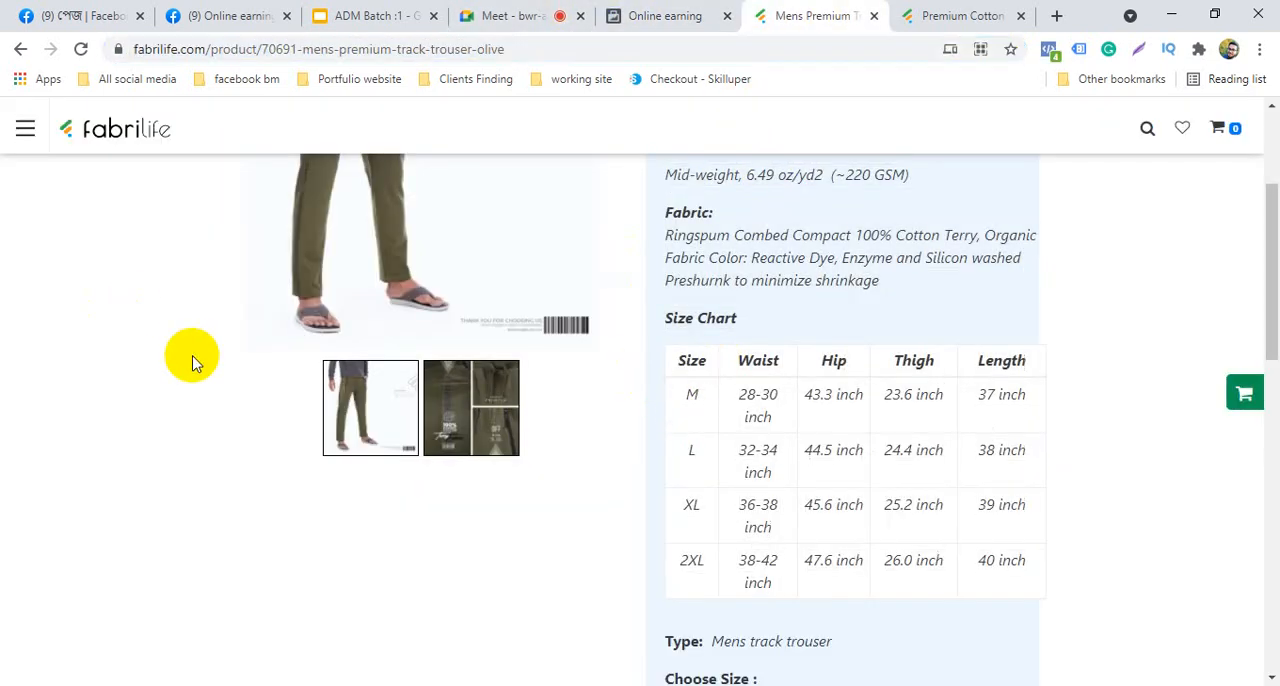
{"action": "scroll", "coordinate": [191, 357], "scroll_direction": "up", "scroll_amount": 3}
{"action": "scroll", "coordinate": [398, 368], "scroll_direction": "down", "scroll_amount": 6}
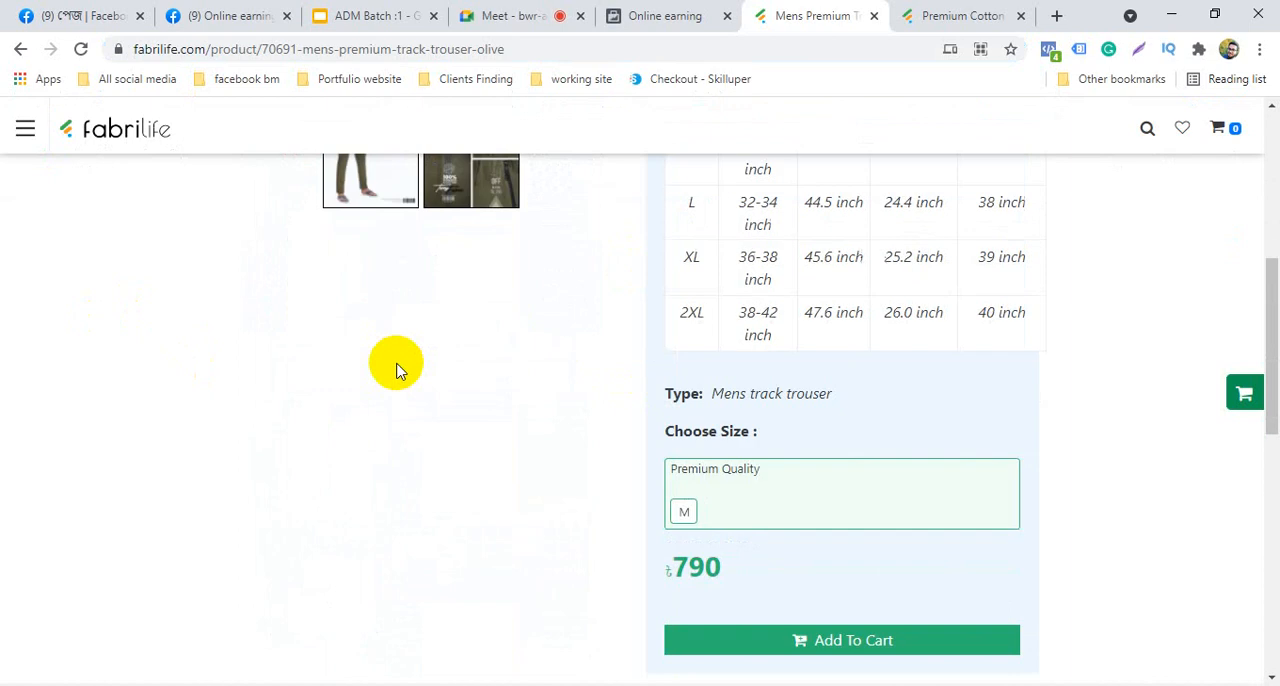
{"action": "left_click_drag", "start_coordinate": [737, 399], "coordinate": [677, 393]}
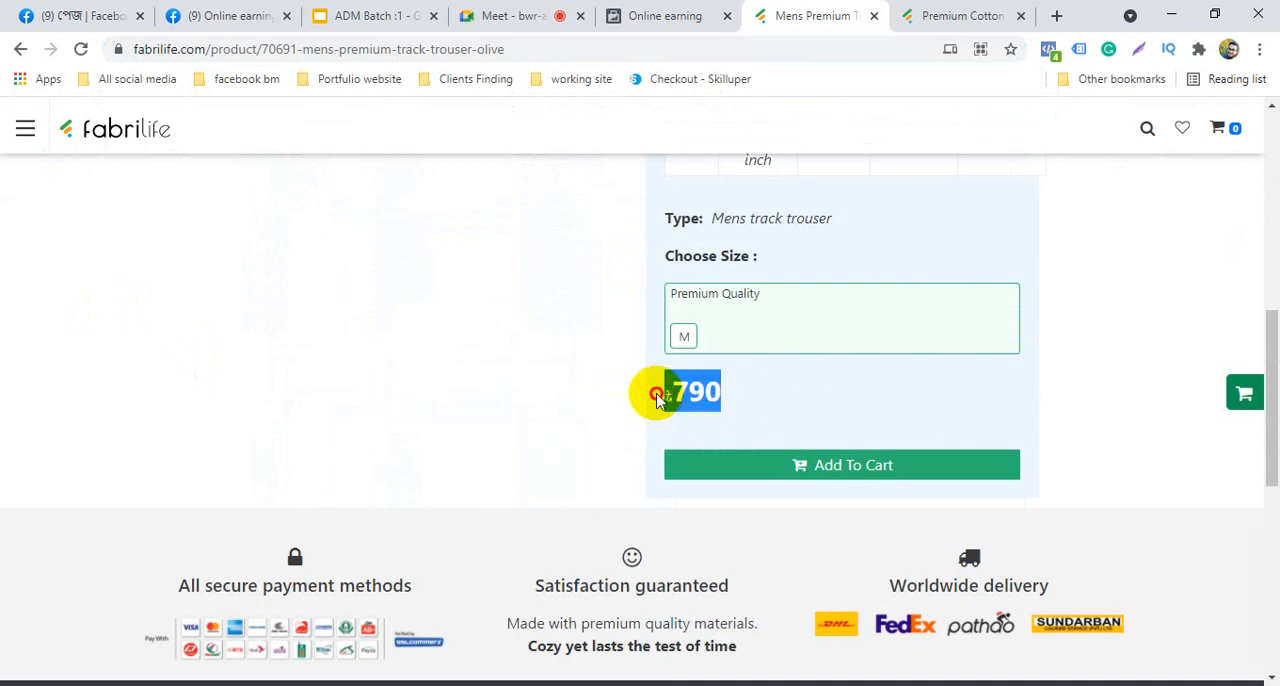
{"action": "right_click", "coordinate": [705, 398]}
{"action": "left_click", "coordinate": [730, 412]}
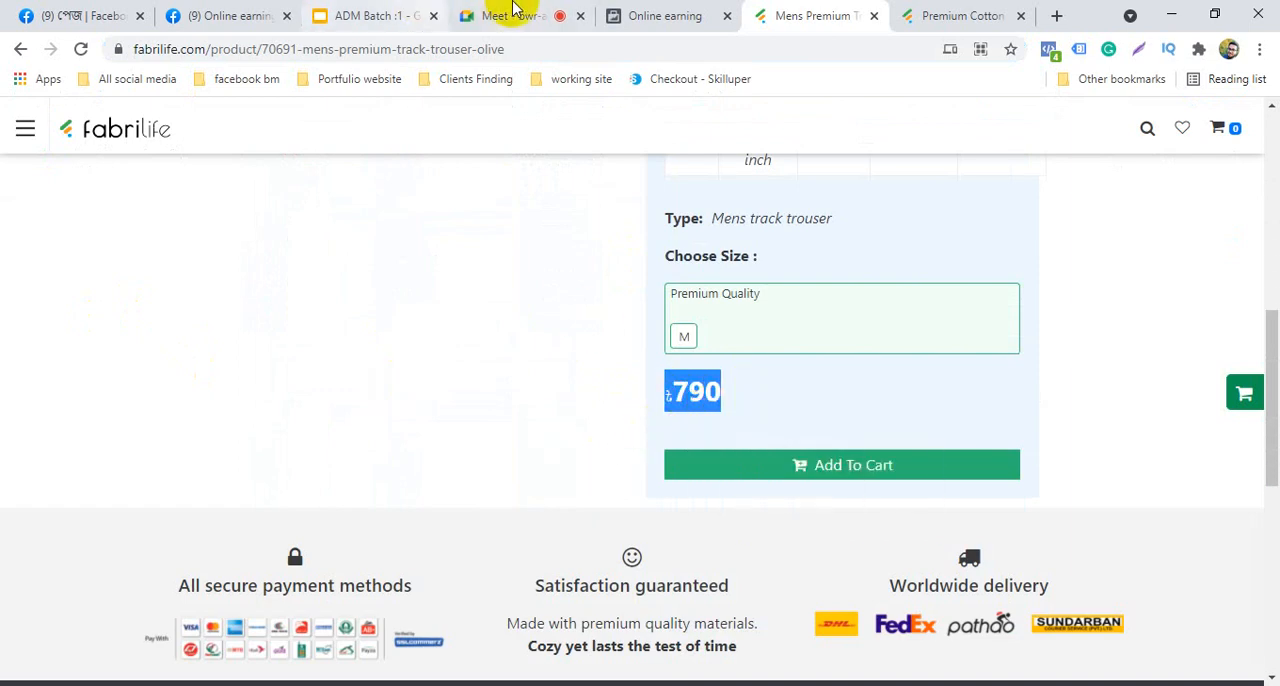
Return to the item editor and replace the face mask item's price with the copied 790
{"action": "left_click", "coordinate": [640, 15]}
{"action": "left_click", "coordinate": [607, 322]}
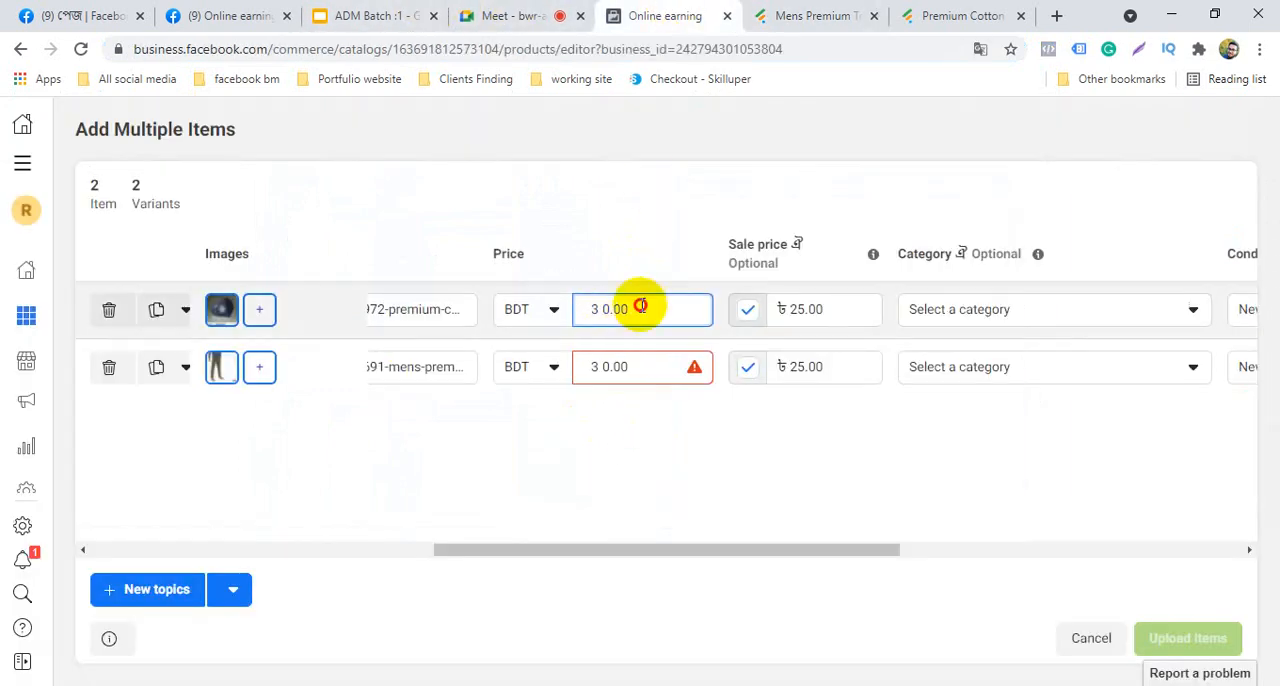
{"action": "mouse_move", "coordinate": [634, 306]}
{"action": "left_mouse_down"}
{"action": "mouse_move", "coordinate": [563, 308]}
{"action": "mouse_move", "coordinate": [612, 309]}
{"action": "left_mouse_up"}
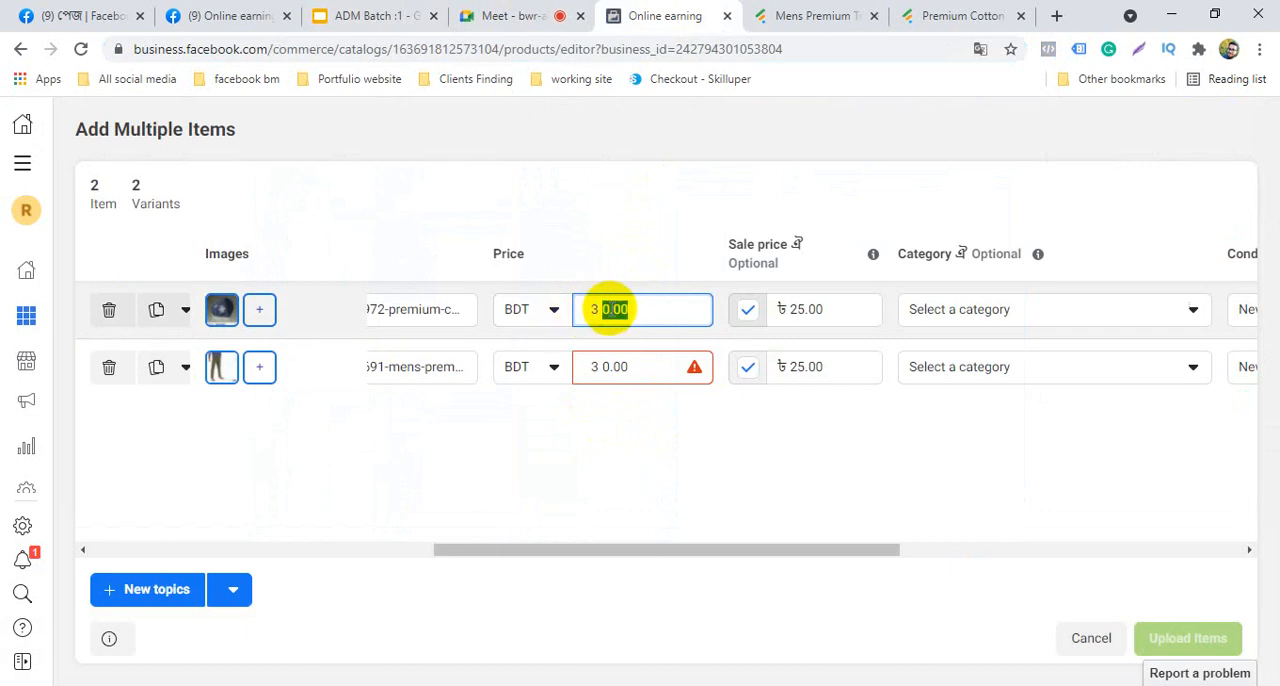
{"action": "right_click", "coordinate": [612, 309]}
{"action": "left_click", "coordinate": [684, 370]}
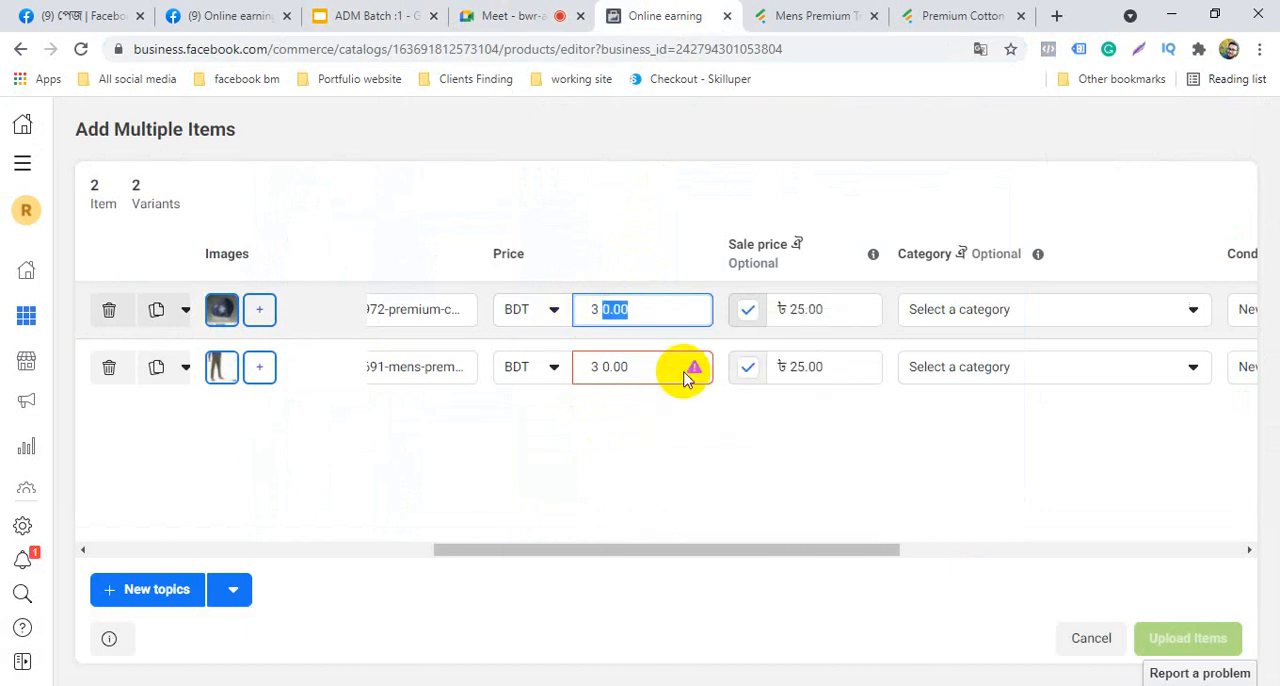
{"action": "left_click", "coordinate": [633, 461]}
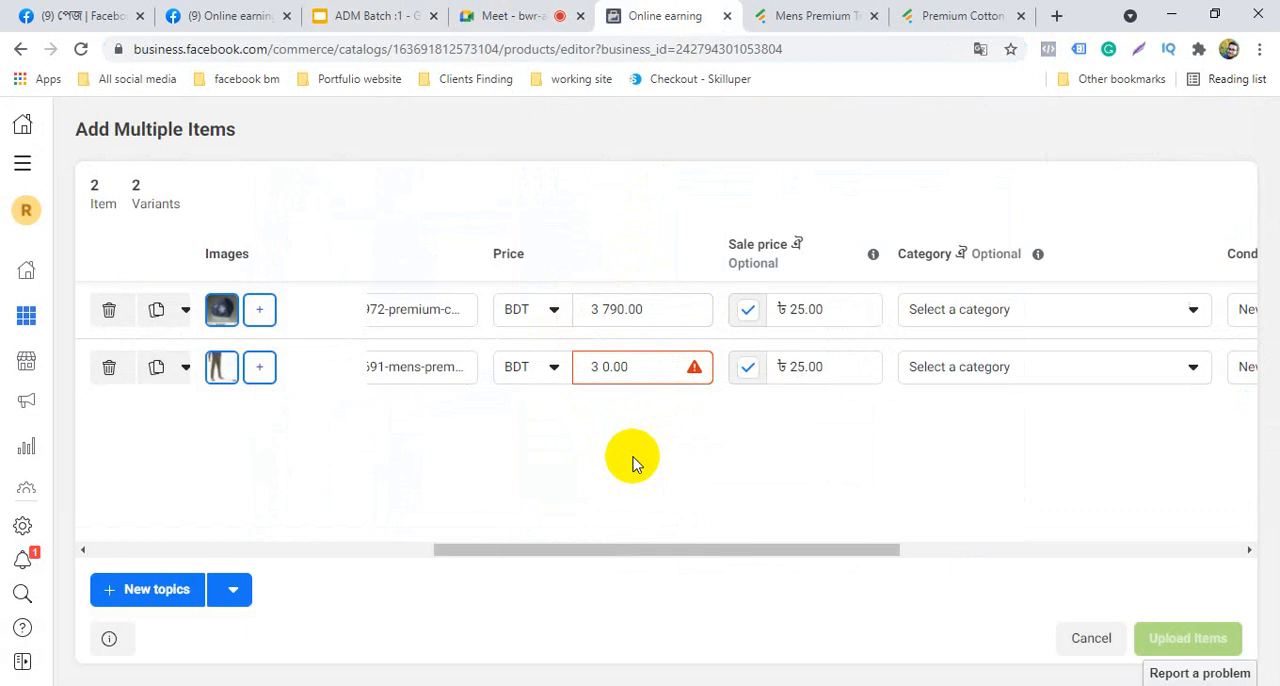
Clear the track trouser item's price and copy the 13000 price from the Premium Cotton Face Mask page on Fabrilife
{"action": "double_click", "coordinate": [643, 366]}
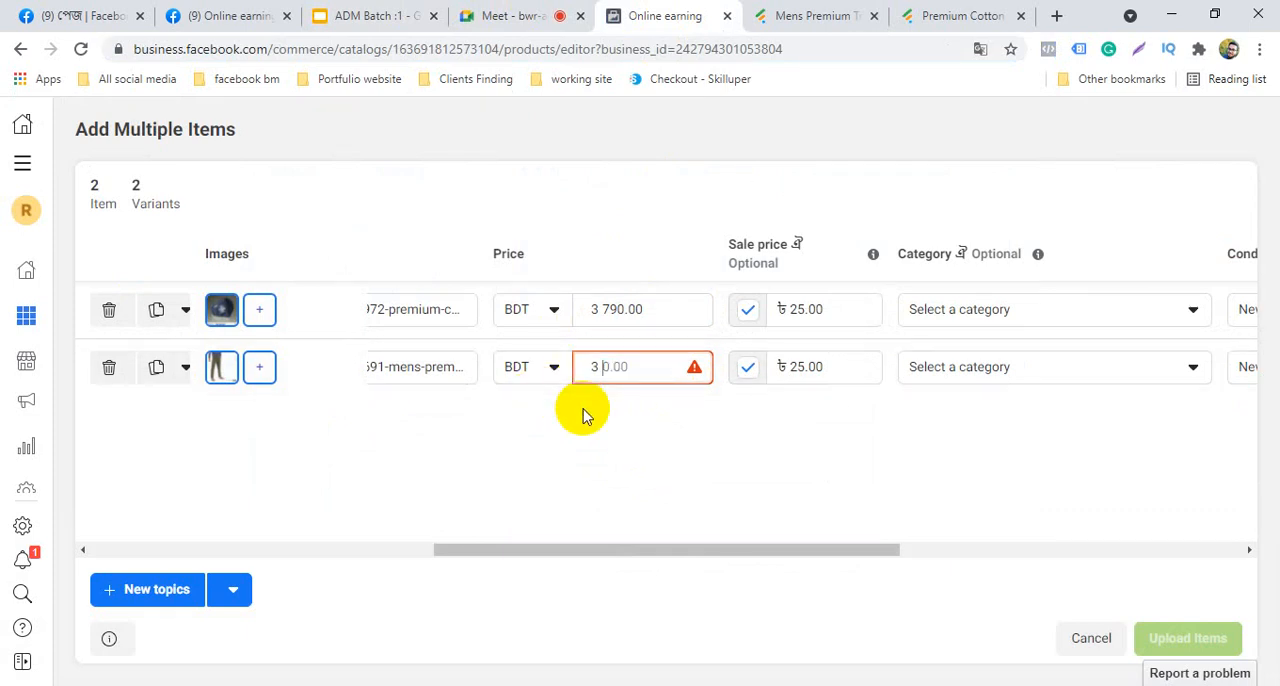
{"action": "left_click", "coordinate": [935, 15]}
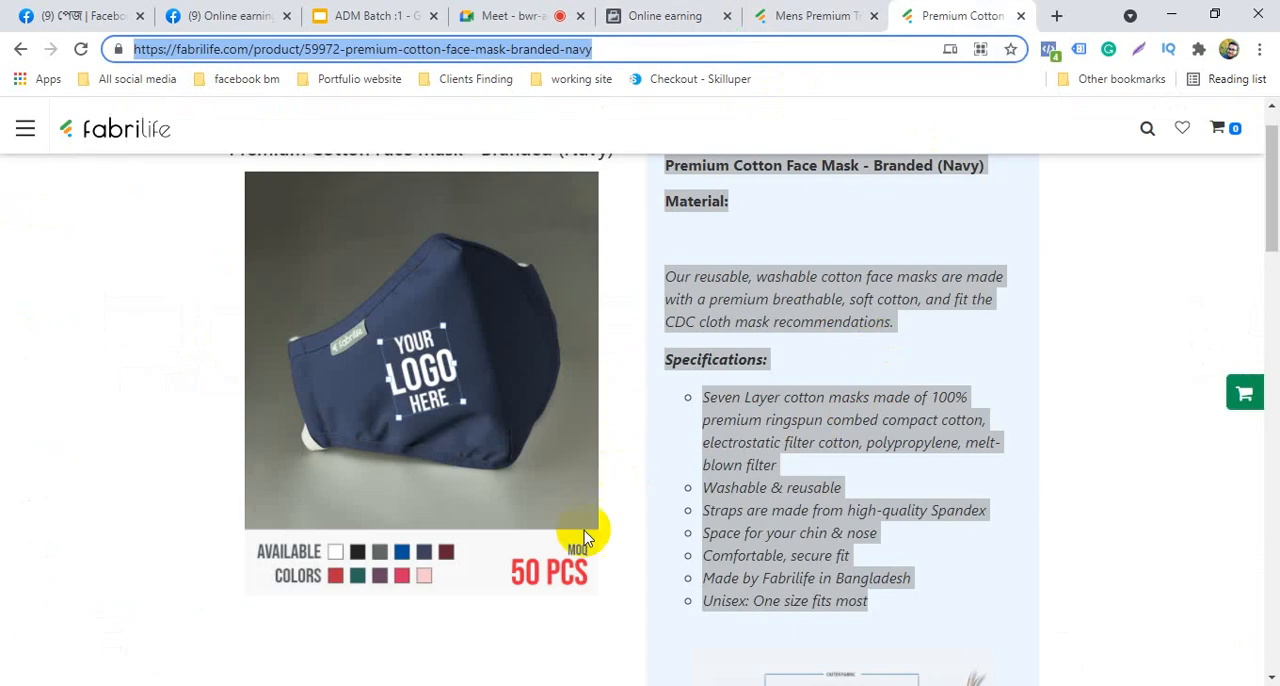
{"action": "scroll", "coordinate": [657, 543], "scroll_direction": "down", "scroll_amount": 6}
{"action": "scroll", "coordinate": [643, 455], "scroll_direction": "up", "scroll_amount": 6}
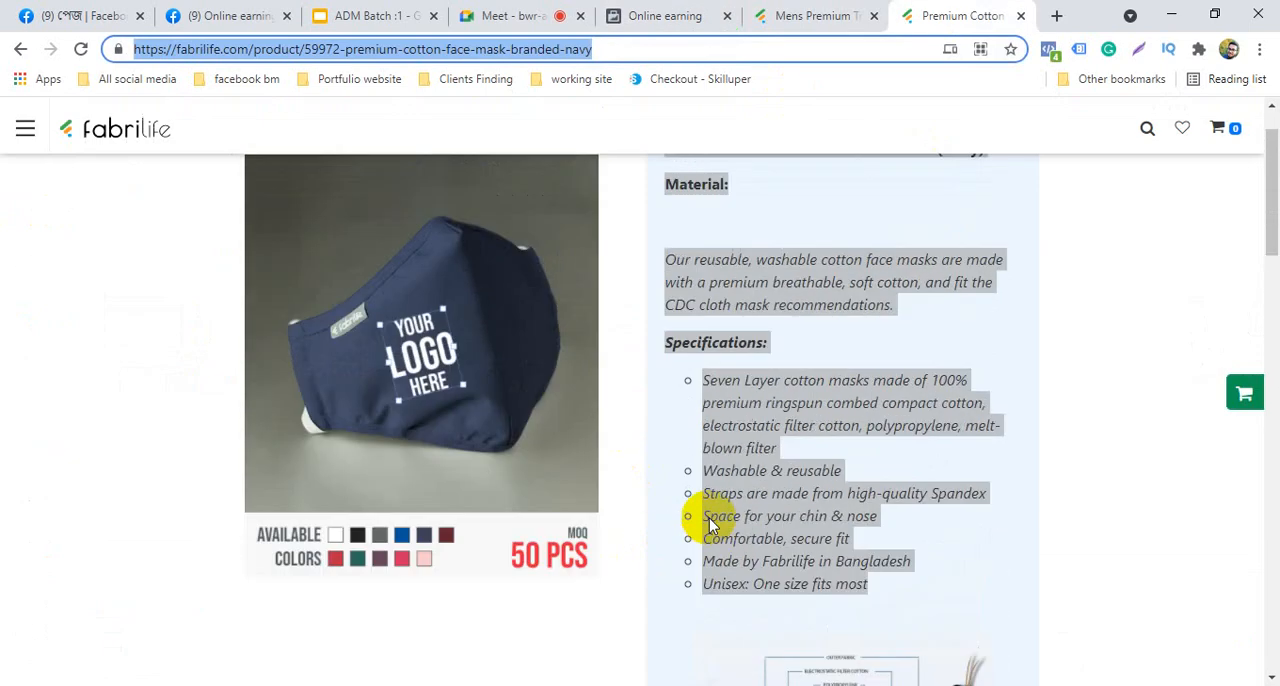
{"action": "scroll", "coordinate": [209, 366], "scroll_direction": "up", "scroll_amount": 2}
{"action": "left_click", "coordinate": [123, 374]}
{"action": "scroll", "coordinate": [151, 400], "scroll_direction": "down", "scroll_amount": 8}
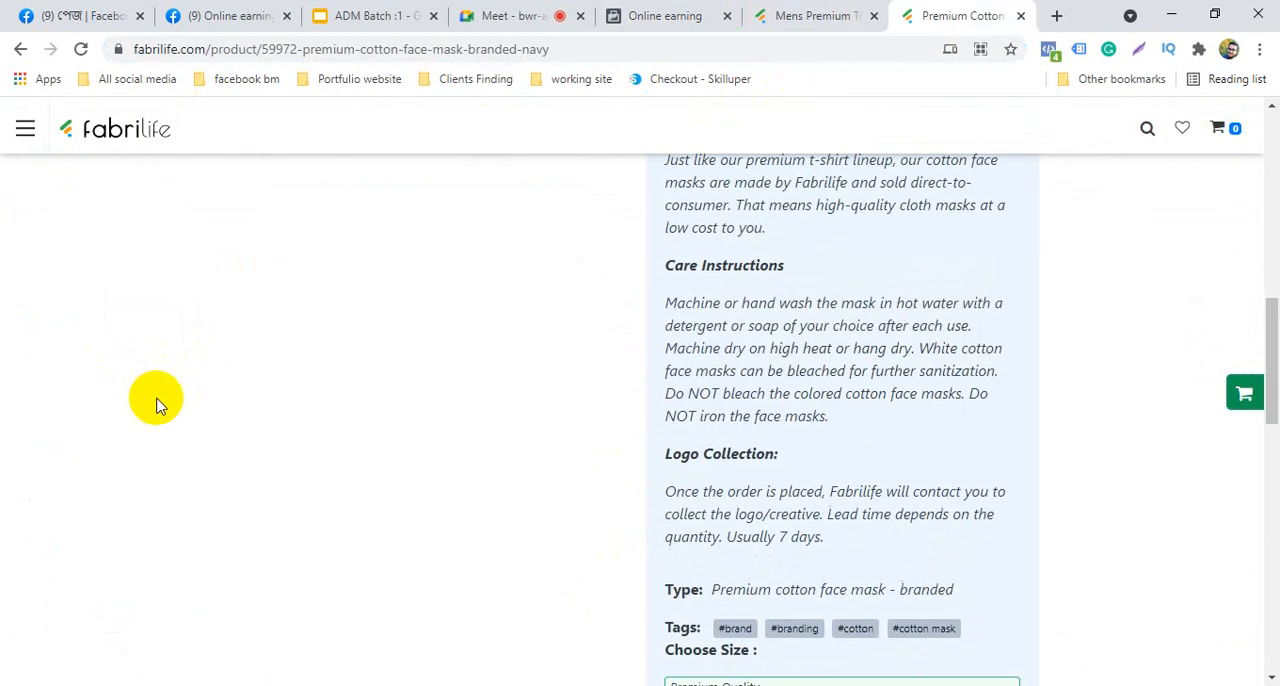
{"action": "scroll", "coordinate": [160, 404], "scroll_direction": "down", "scroll_amount": 5}
{"action": "double_click", "coordinate": [718, 468]}
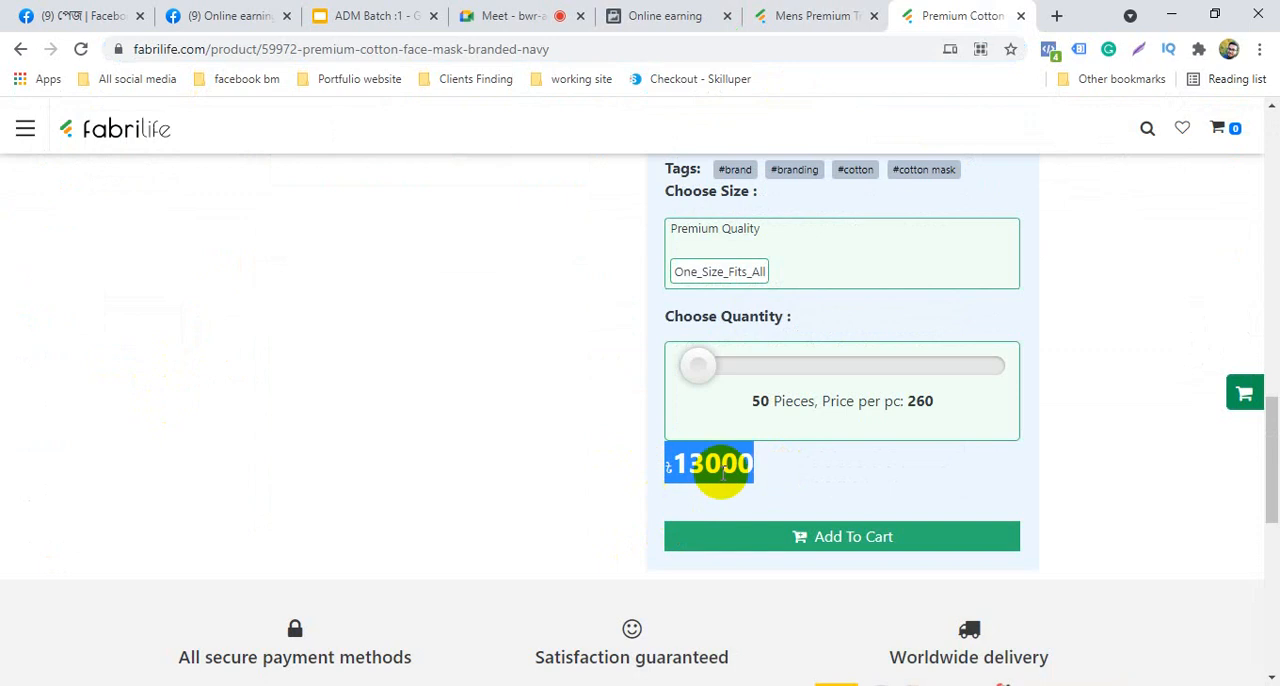
{"action": "right_click", "coordinate": [724, 473]}
{"action": "left_click", "coordinate": [706, 413]}
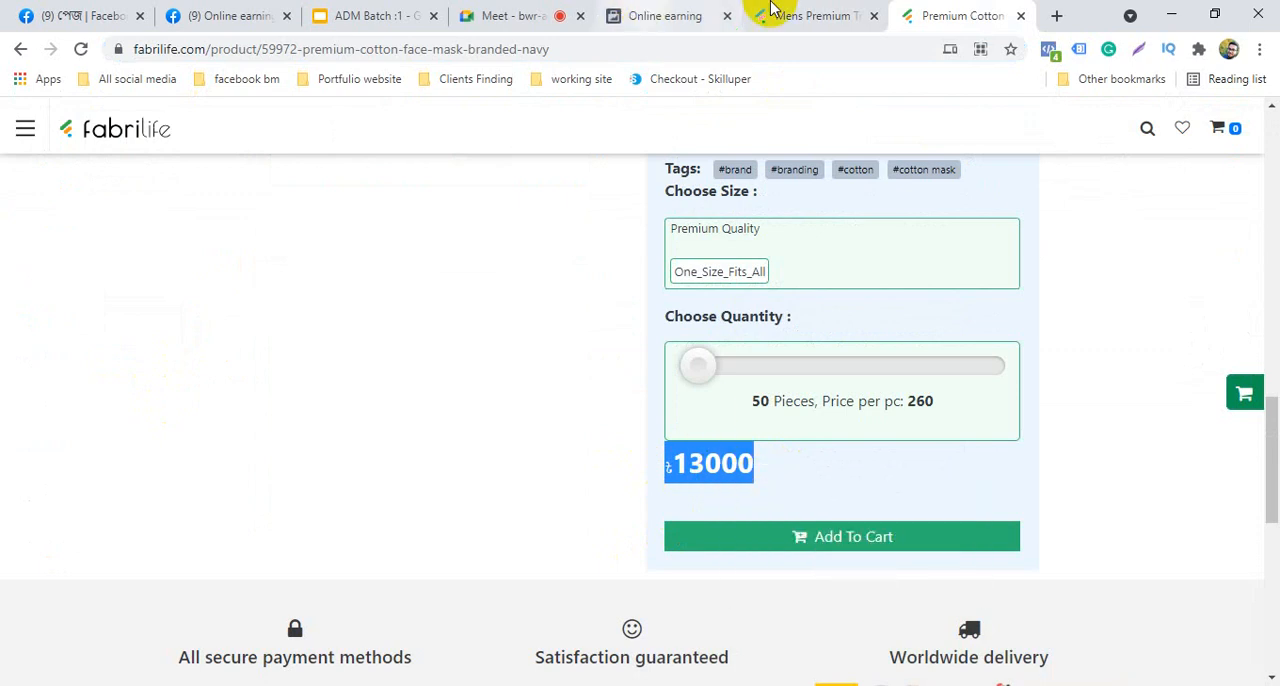
Return to the item editor and paste 13000 as the track trouser item's price
{"action": "left_click", "coordinate": [686, 14]}
{"action": "left_click", "coordinate": [660, 366]}
{"action": "right_click", "coordinate": [659, 371]}
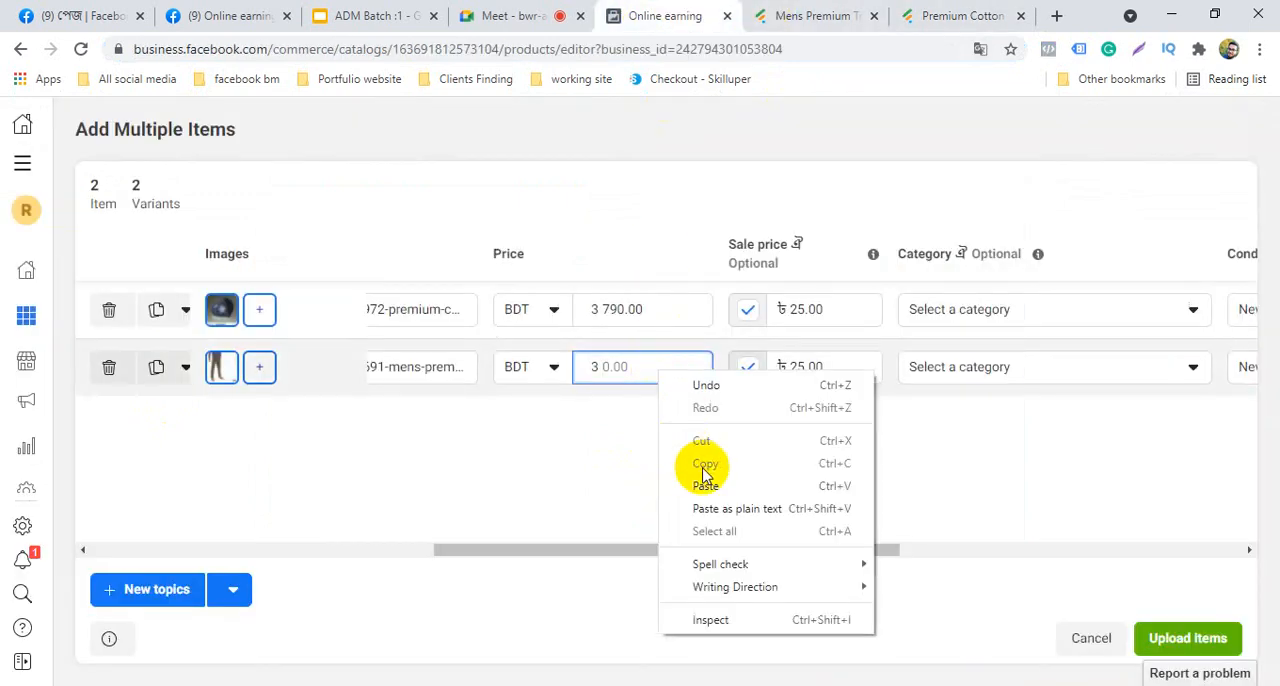
{"action": "left_click", "coordinate": [706, 484]}
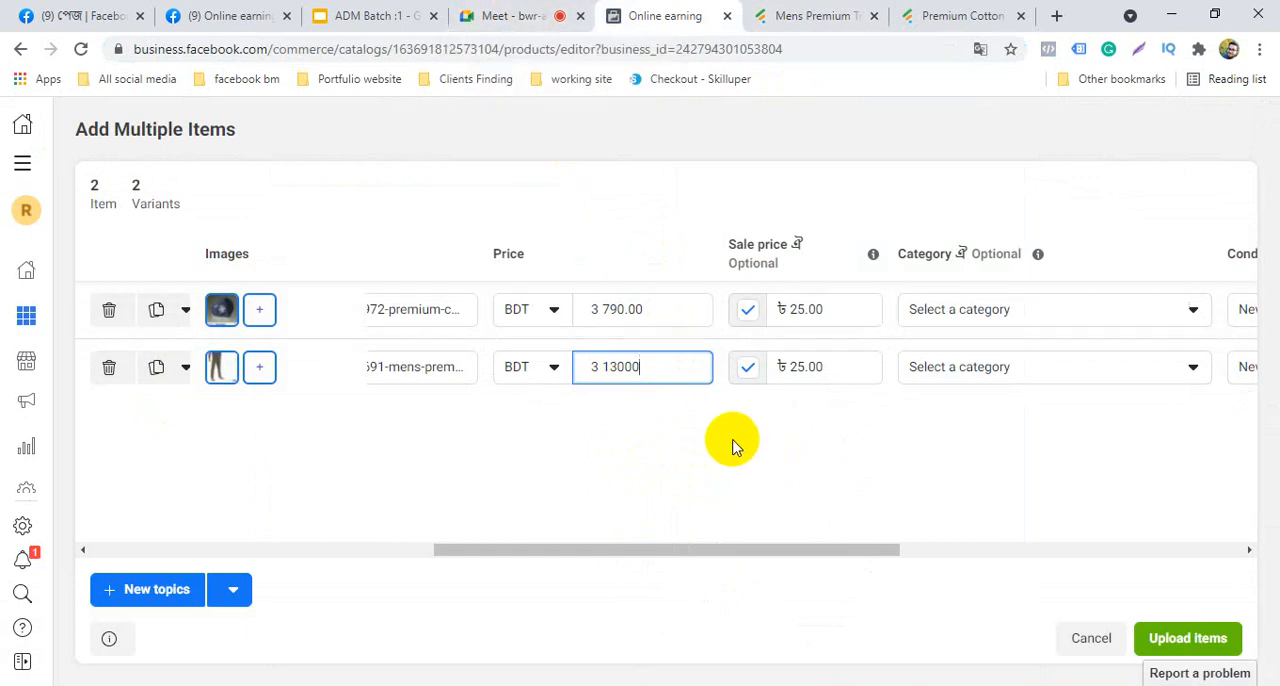
Upload both items to the catalog, finish the upload, and review them in the item list
{"action": "left_click", "coordinate": [1202, 643]}
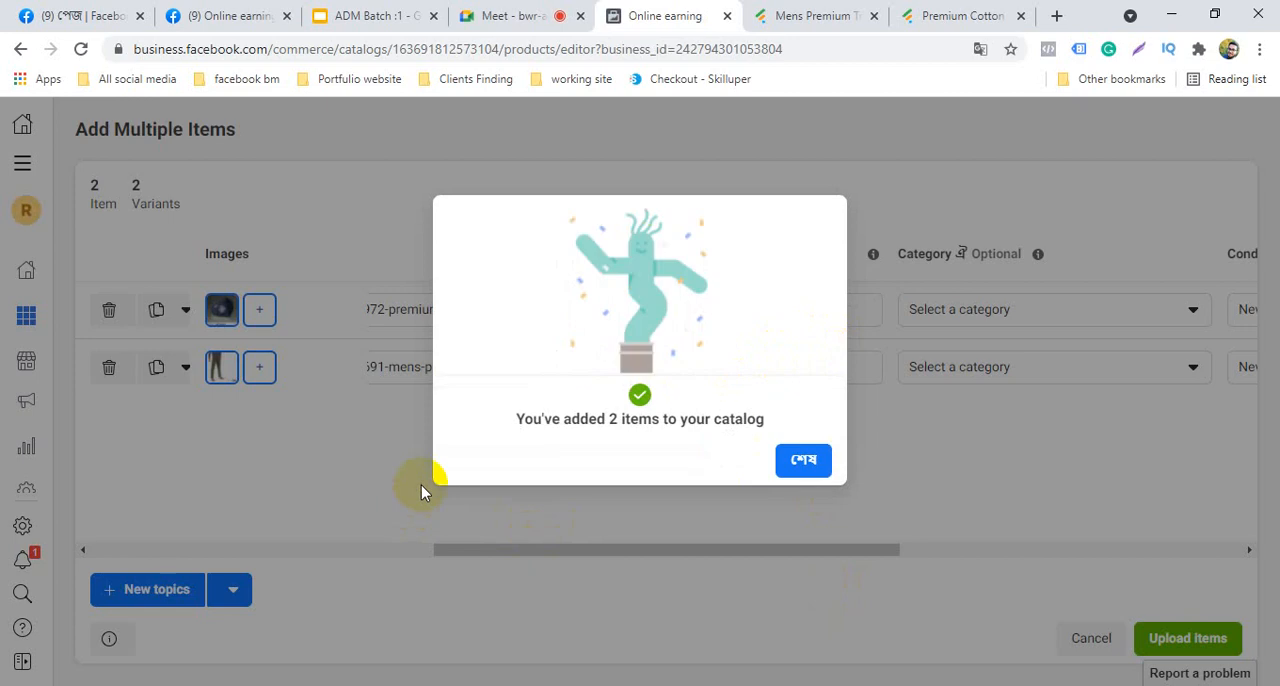
{"action": "left_click", "coordinate": [804, 462]}
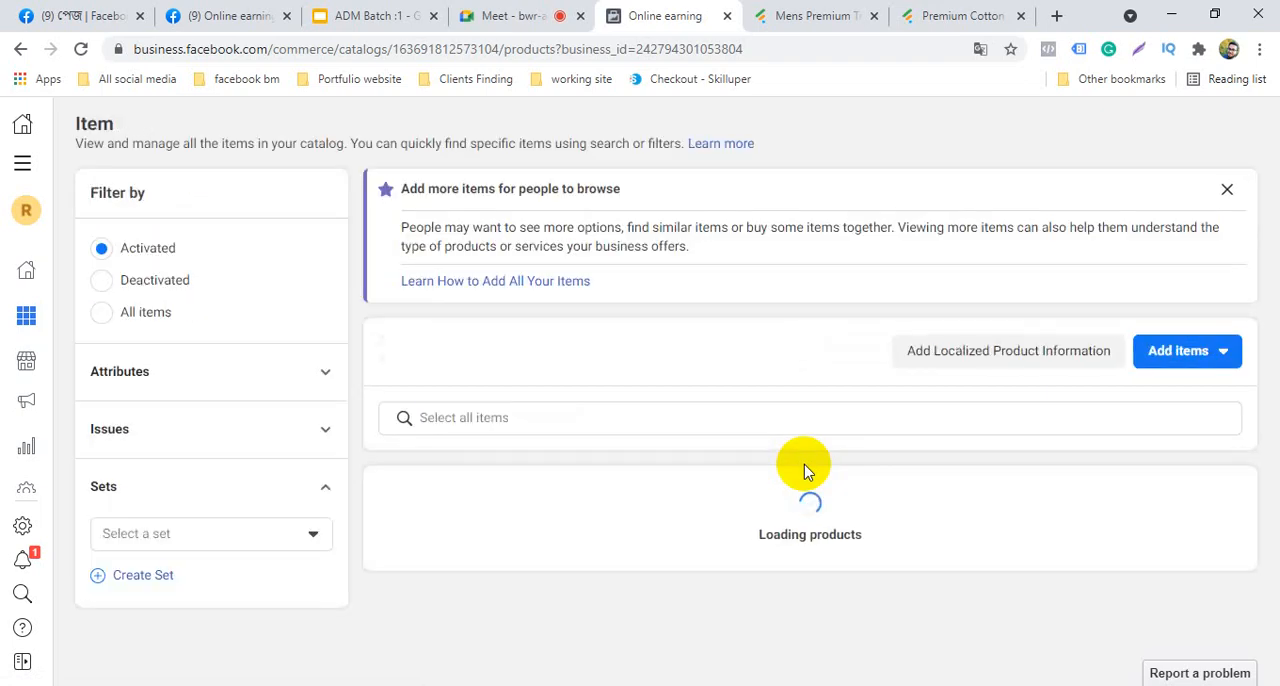
{"action": "scroll", "coordinate": [785, 545], "scroll_direction": "down", "scroll_amount": 1}
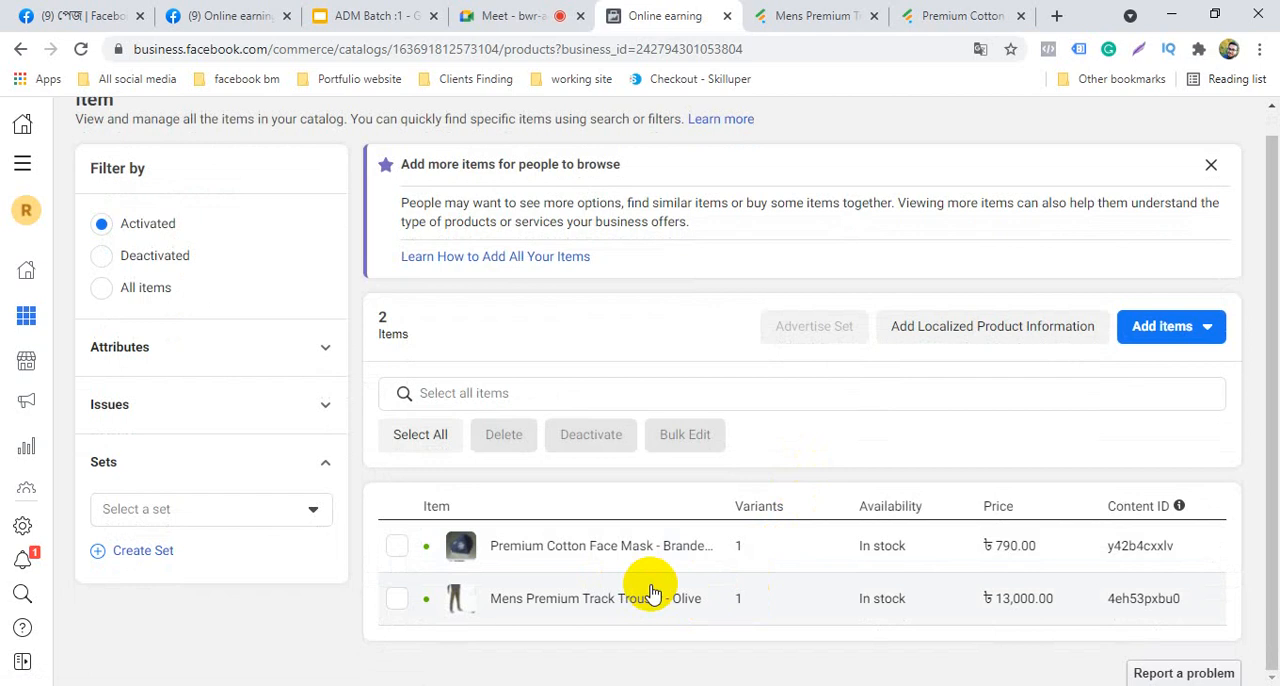
{"action": "scroll", "coordinate": [651, 594], "scroll_direction": "up", "scroll_amount": 1}
{"action": "scroll", "coordinate": [651, 594], "scroll_direction": "down", "scroll_amount": 1}
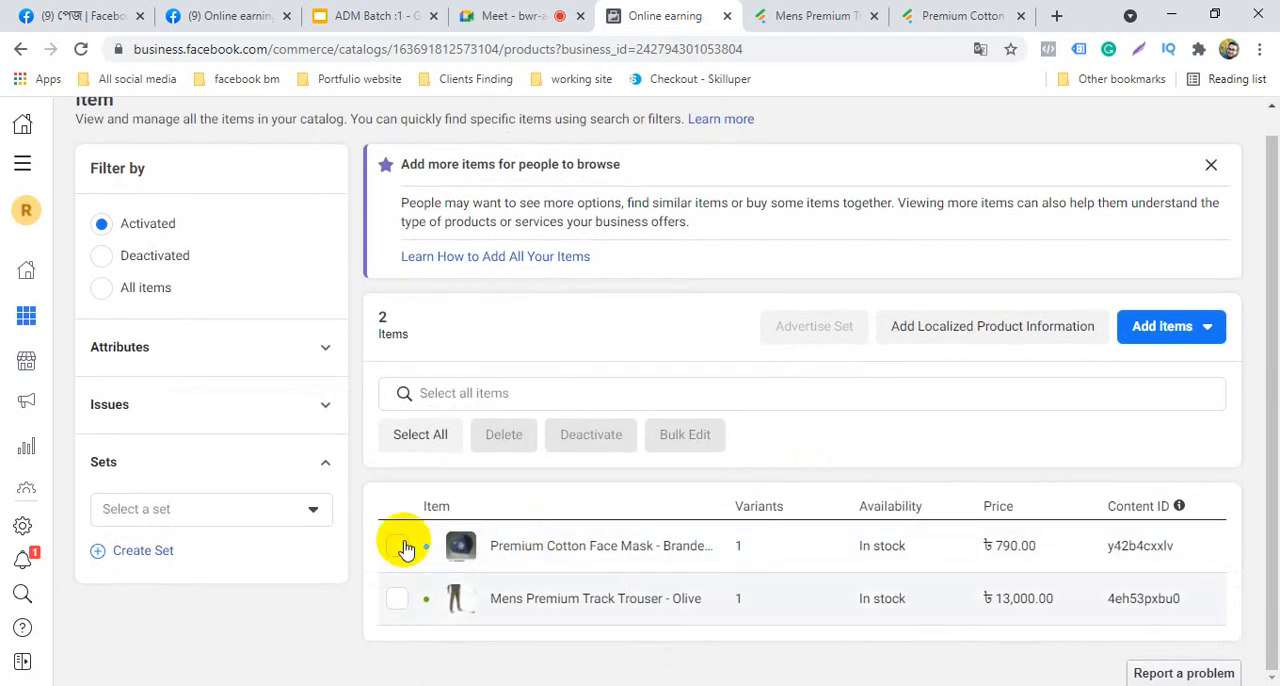
Open the Shop section of Commerce Manager and read the store's publishing status
{"action": "mouse_move", "coordinate": [46, 294]}
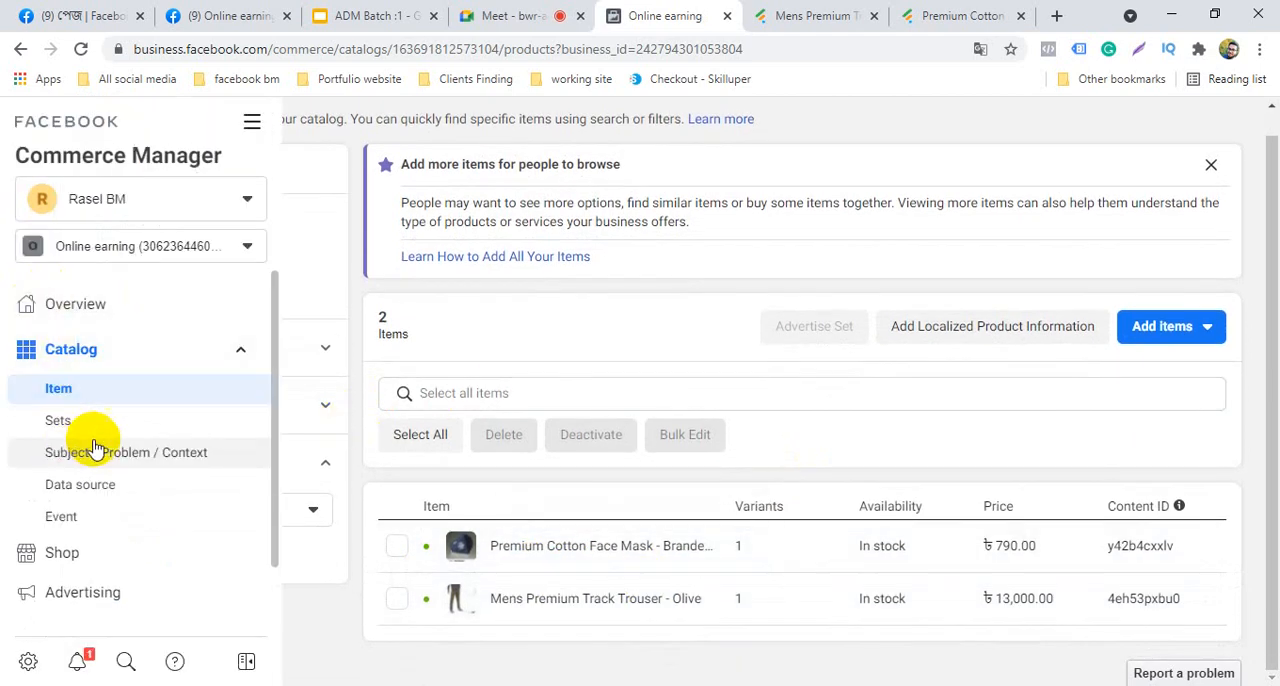
{"action": "left_click", "coordinate": [88, 557]}
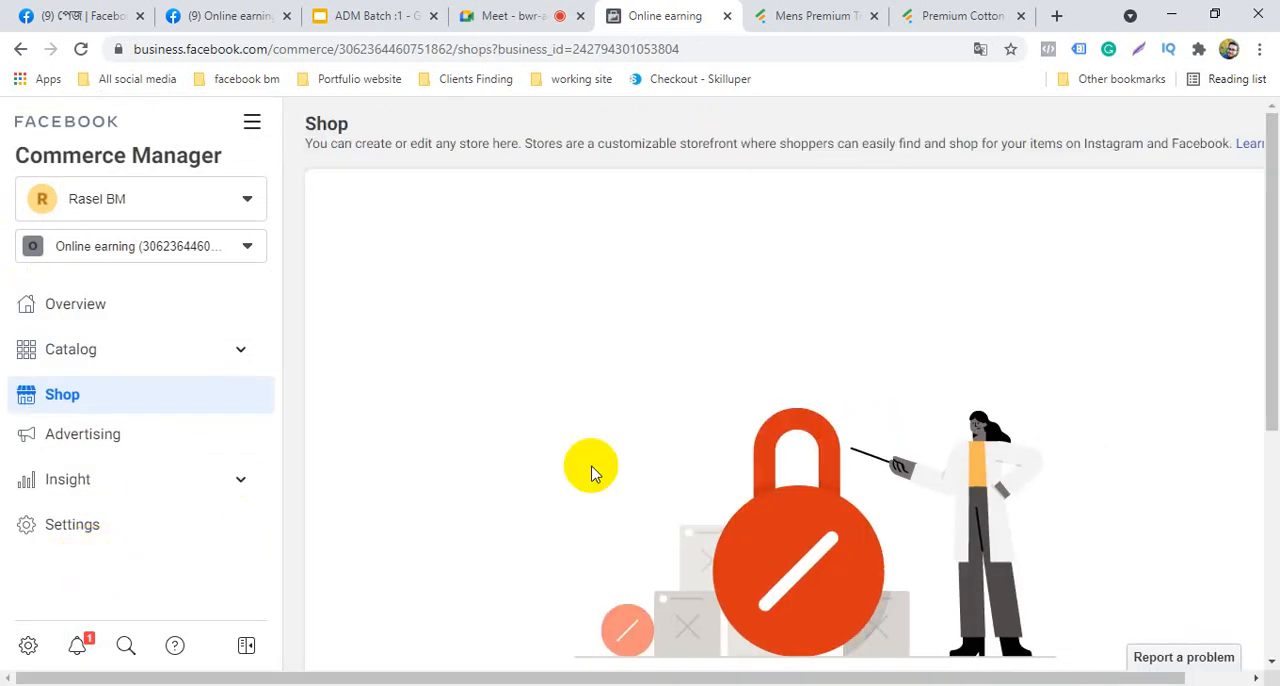
{"action": "scroll", "coordinate": [405, 385], "scroll_direction": "down", "scroll_amount": 4}
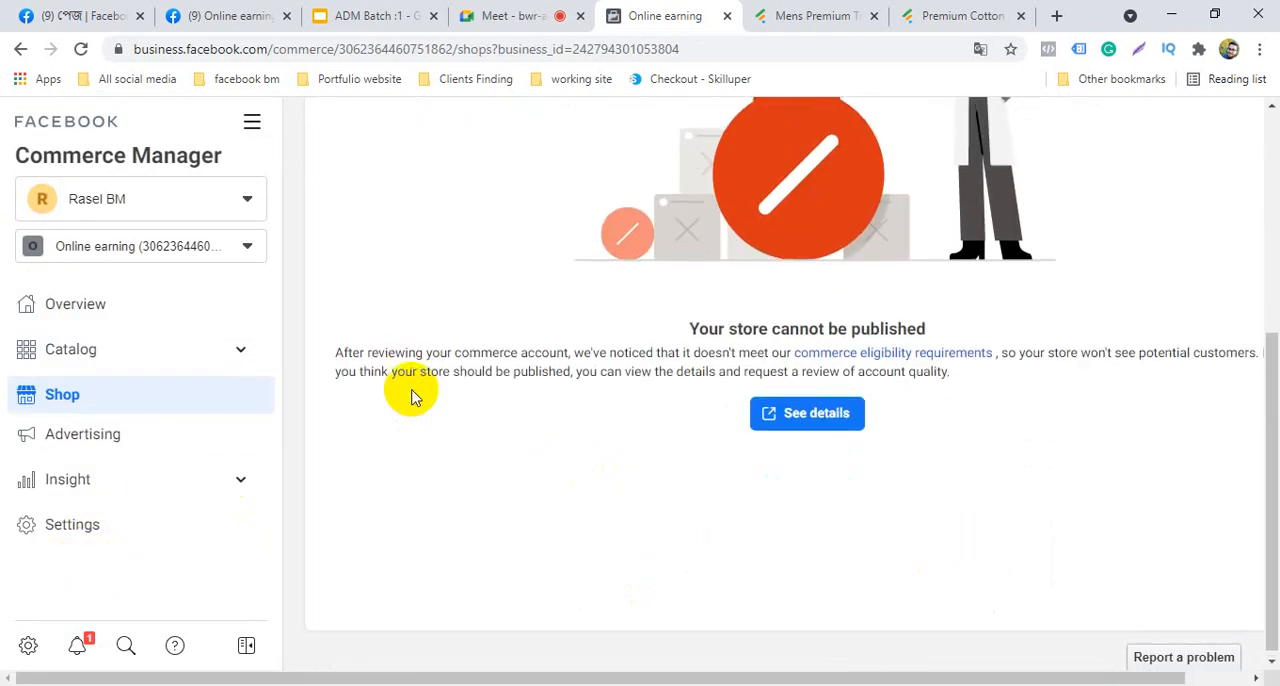
{"action": "scroll", "coordinate": [410, 397], "scroll_direction": "up", "scroll_amount": 4}
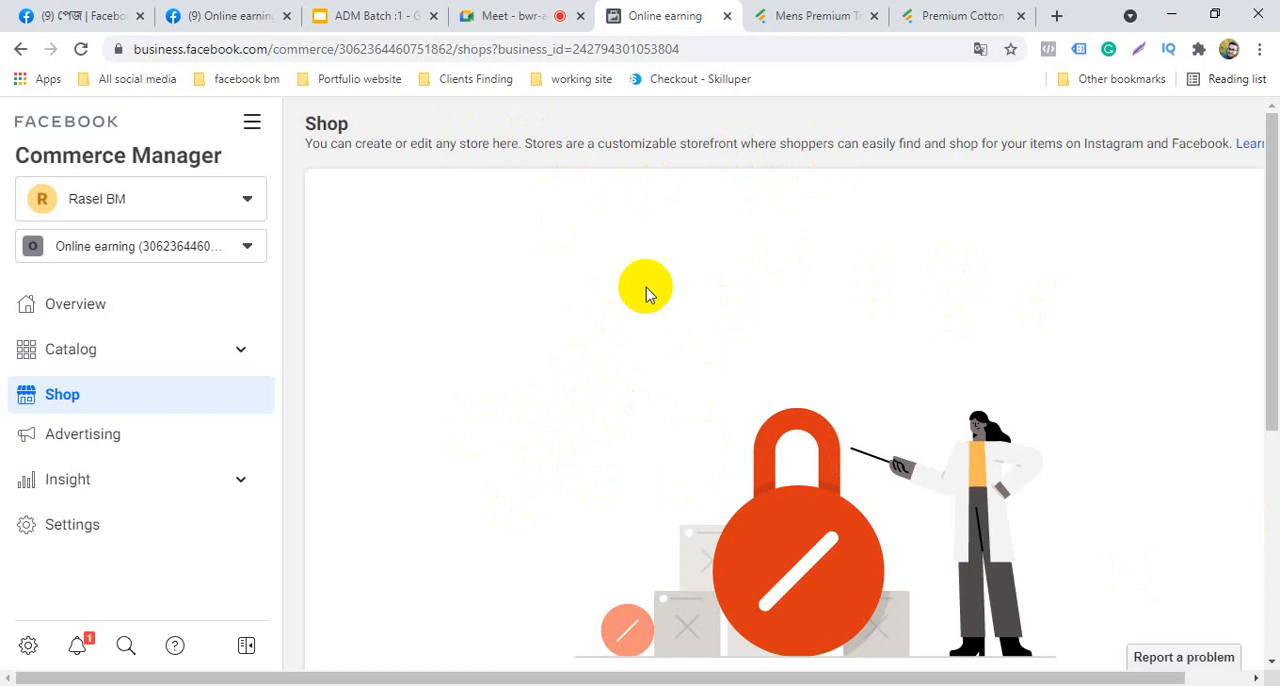
Switch to the Online earning Facebook page and look through its management options and setup suggestions
{"action": "left_click", "coordinate": [228, 12]}
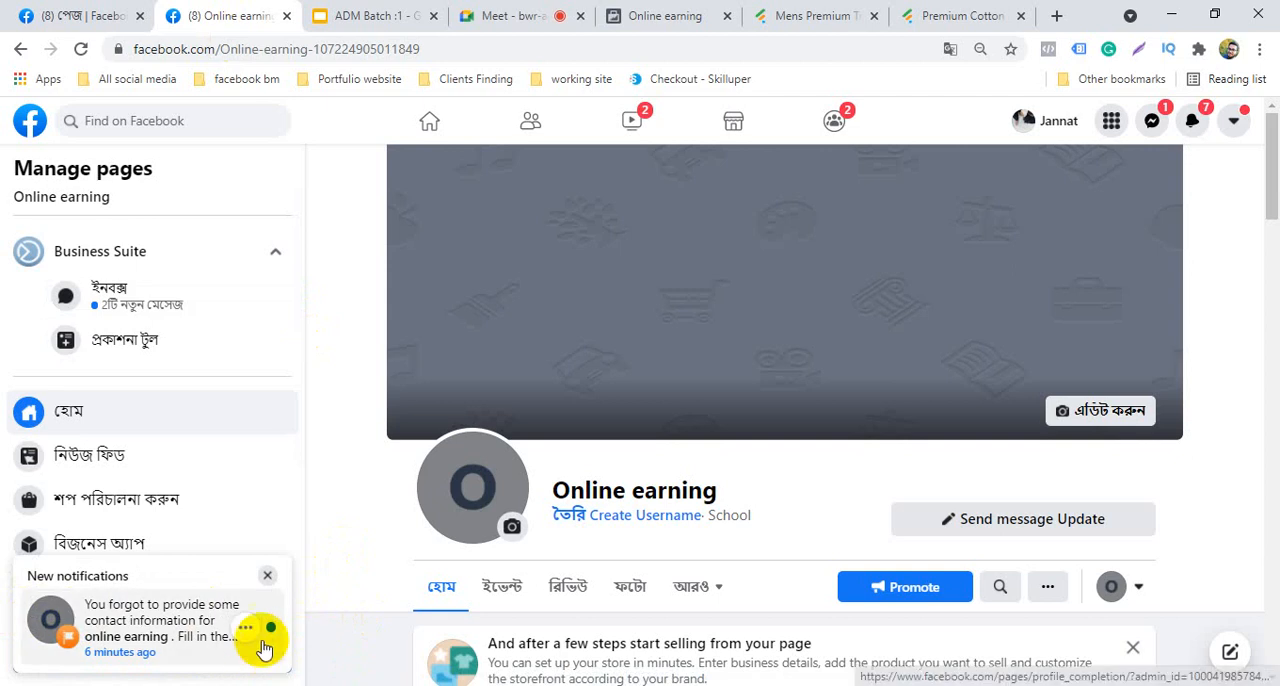
{"action": "scroll", "coordinate": [247, 640], "scroll_direction": "down", "scroll_amount": 2}
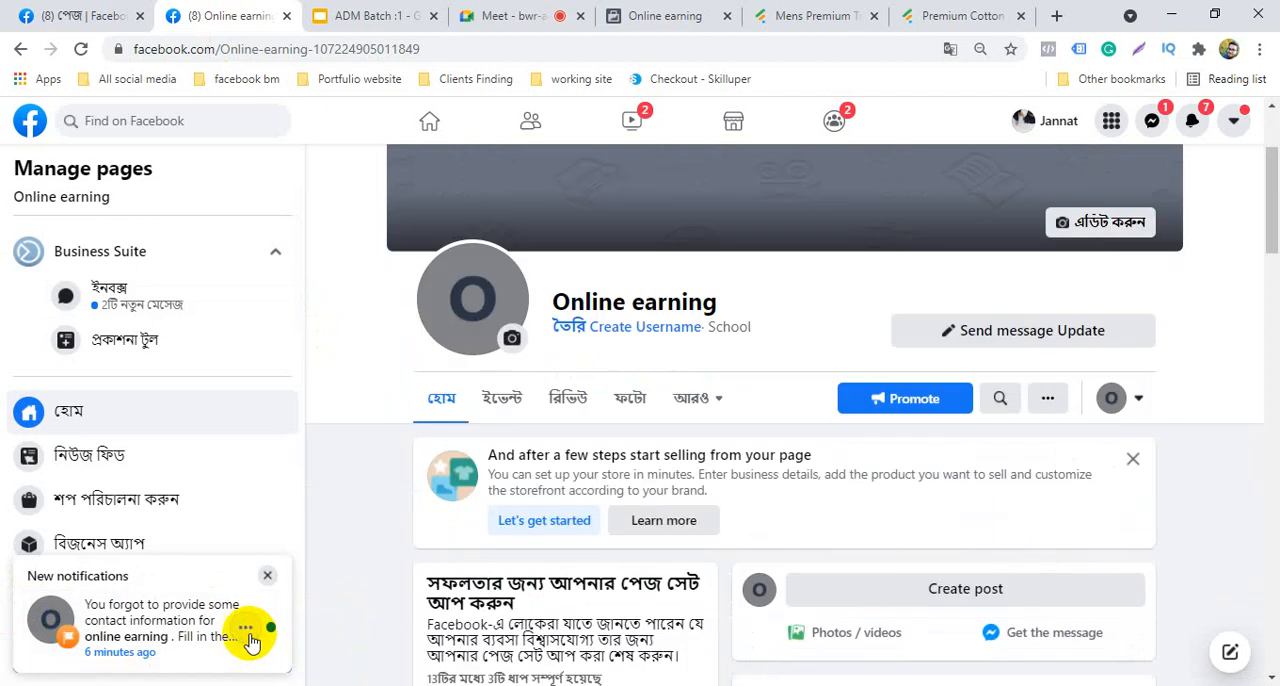
{"action": "scroll", "coordinate": [330, 634], "scroll_direction": "up", "scroll_amount": 2}
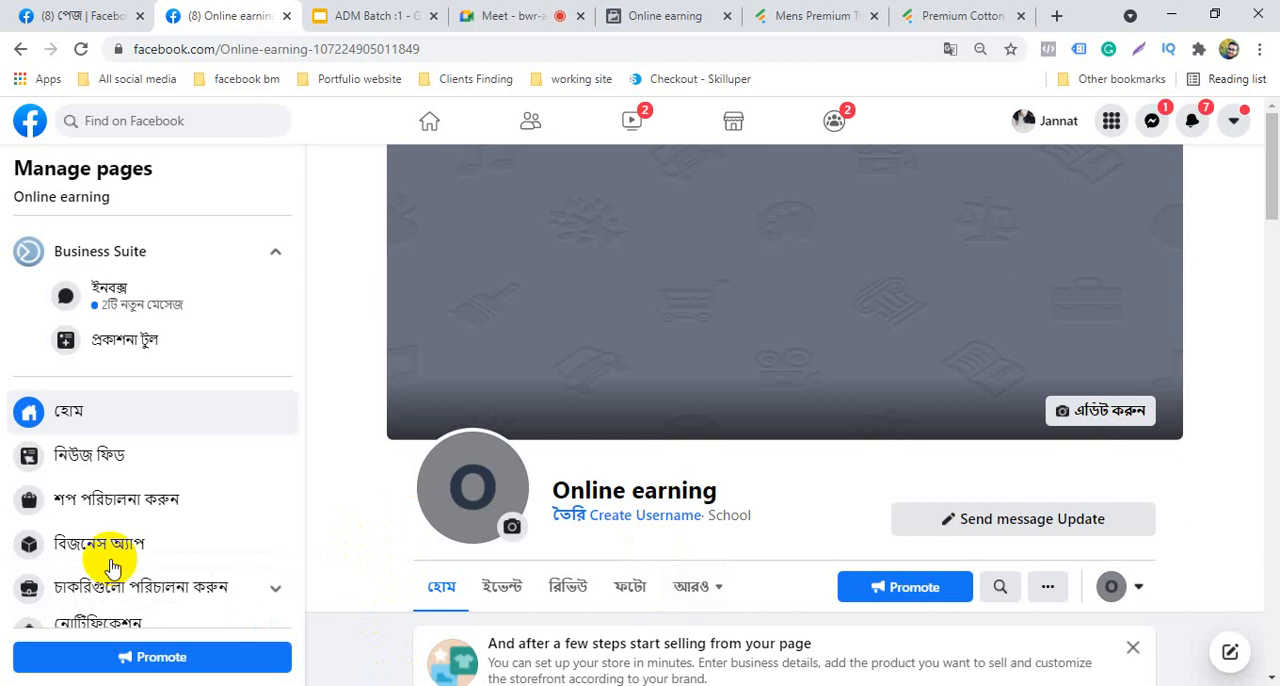
{"action": "scroll", "coordinate": [420, 460], "scroll_direction": "down", "scroll_amount": 4}
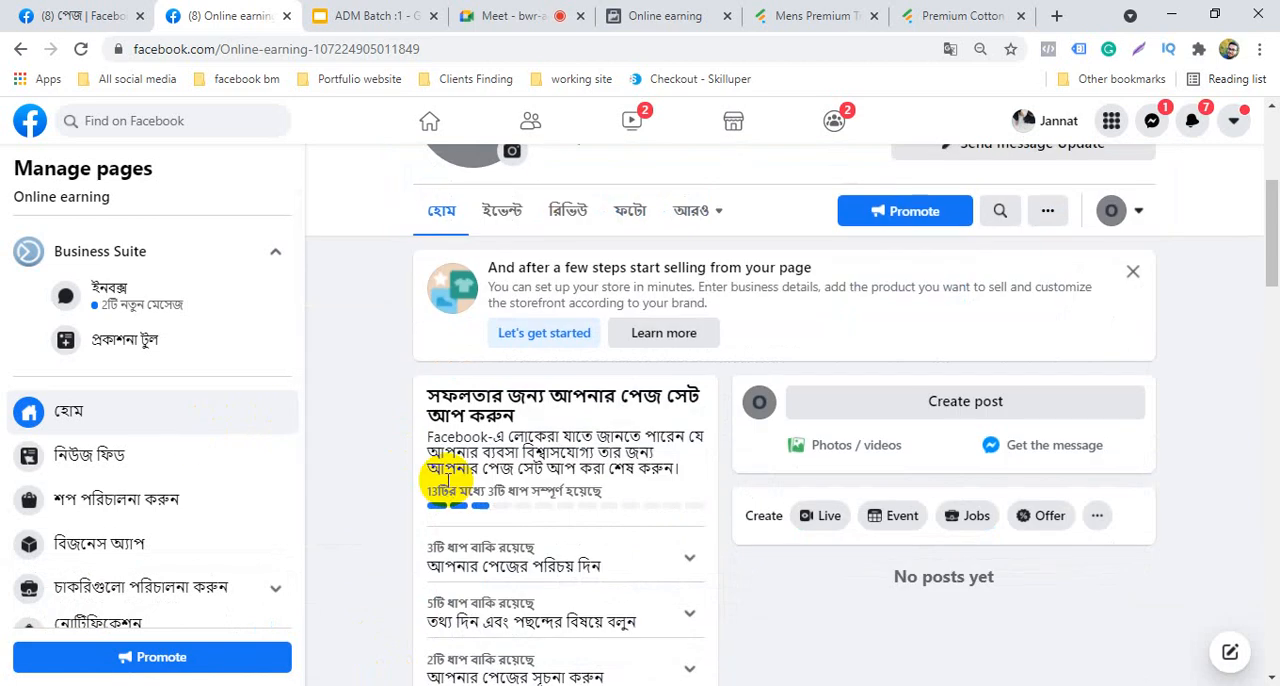
{"action": "scroll", "coordinate": [450, 485], "scroll_direction": "up", "scroll_amount": 4}
{"action": "scroll", "coordinate": [500, 445], "scroll_direction": "down", "scroll_amount": 3}
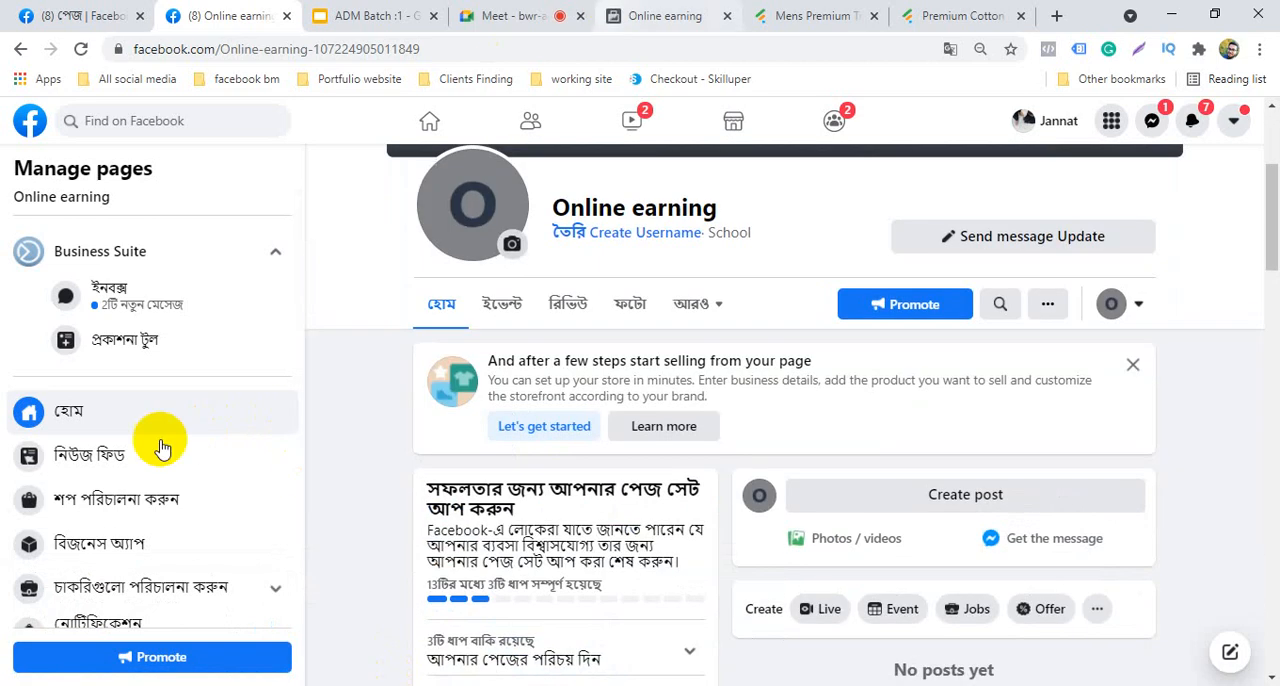
Switch to Commerce Manager and review the uploaded products in the catalog's item list
{"action": "left_click", "coordinate": [718, 14]}
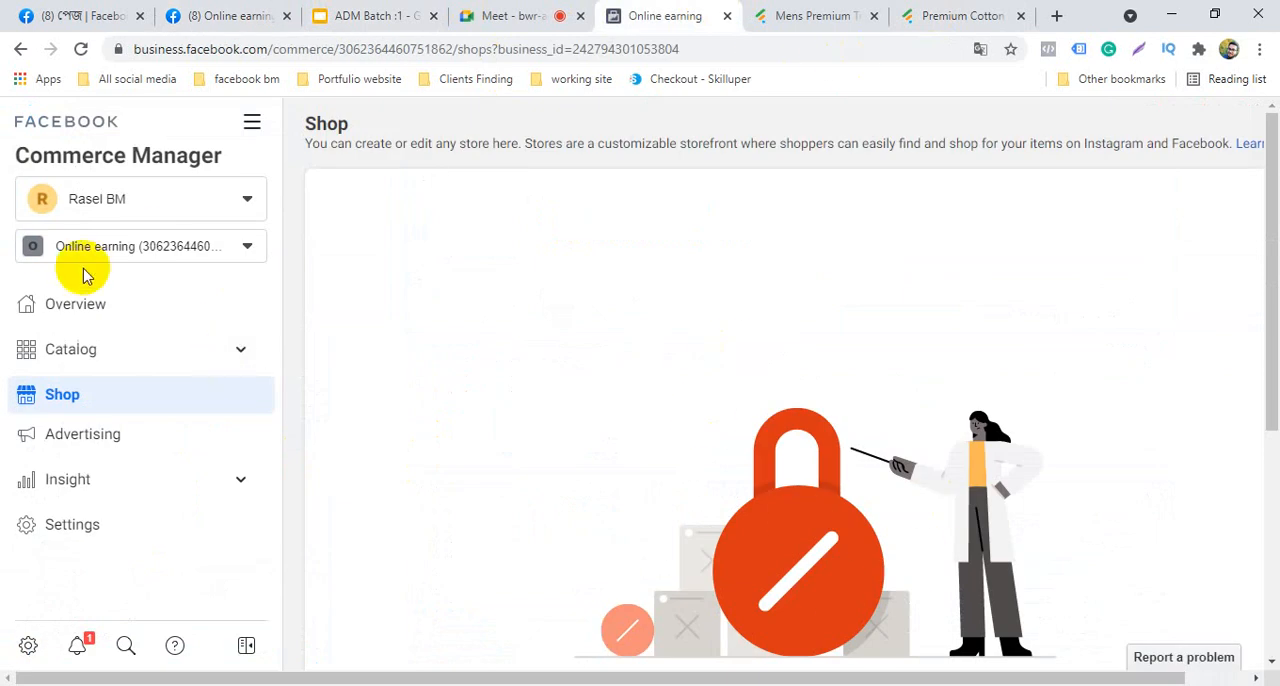
{"action": "left_click", "coordinate": [74, 351]}
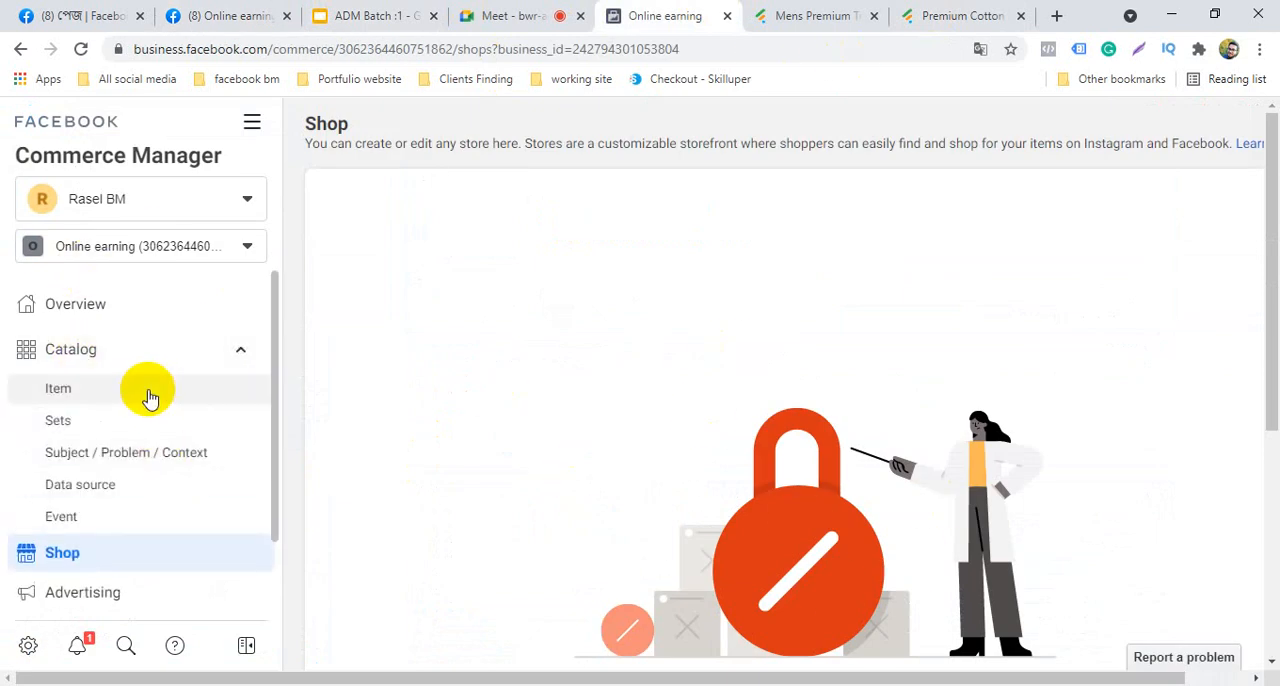
{"action": "left_click", "coordinate": [148, 398]}
{"action": "scroll", "coordinate": [697, 596], "scroll_direction": "down", "scroll_amount": 1}
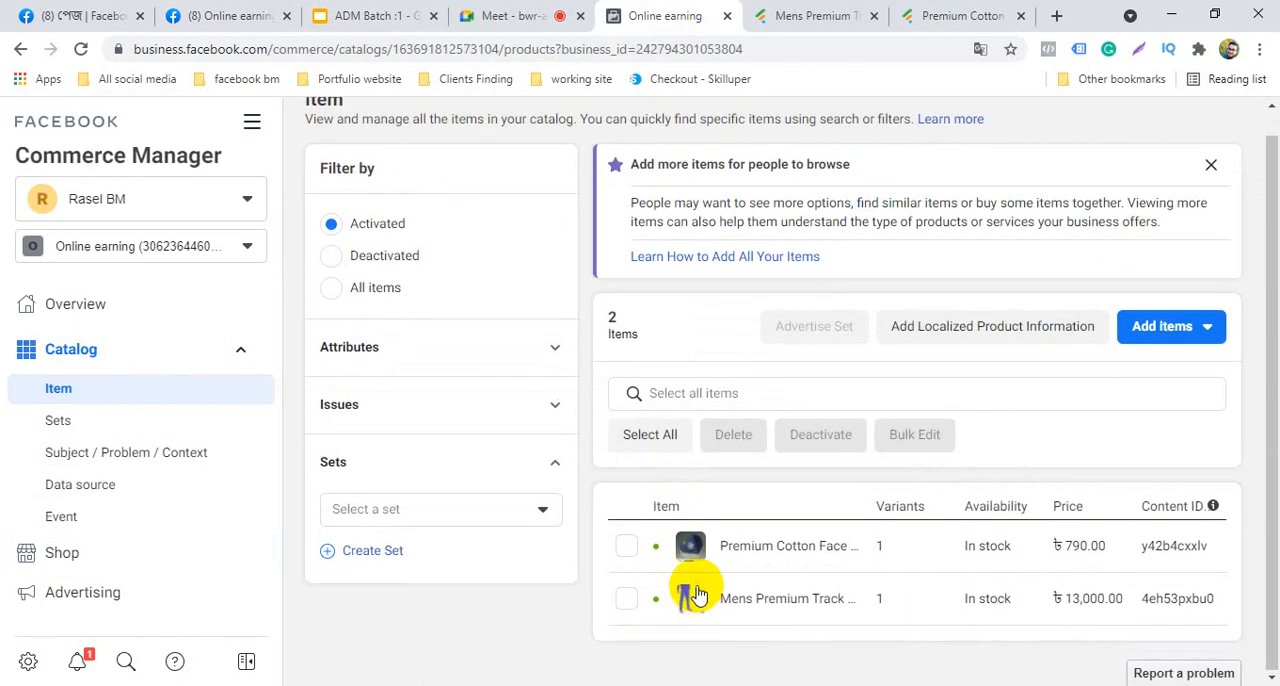
{"action": "scroll", "coordinate": [697, 596], "scroll_direction": "up", "scroll_amount": 1}
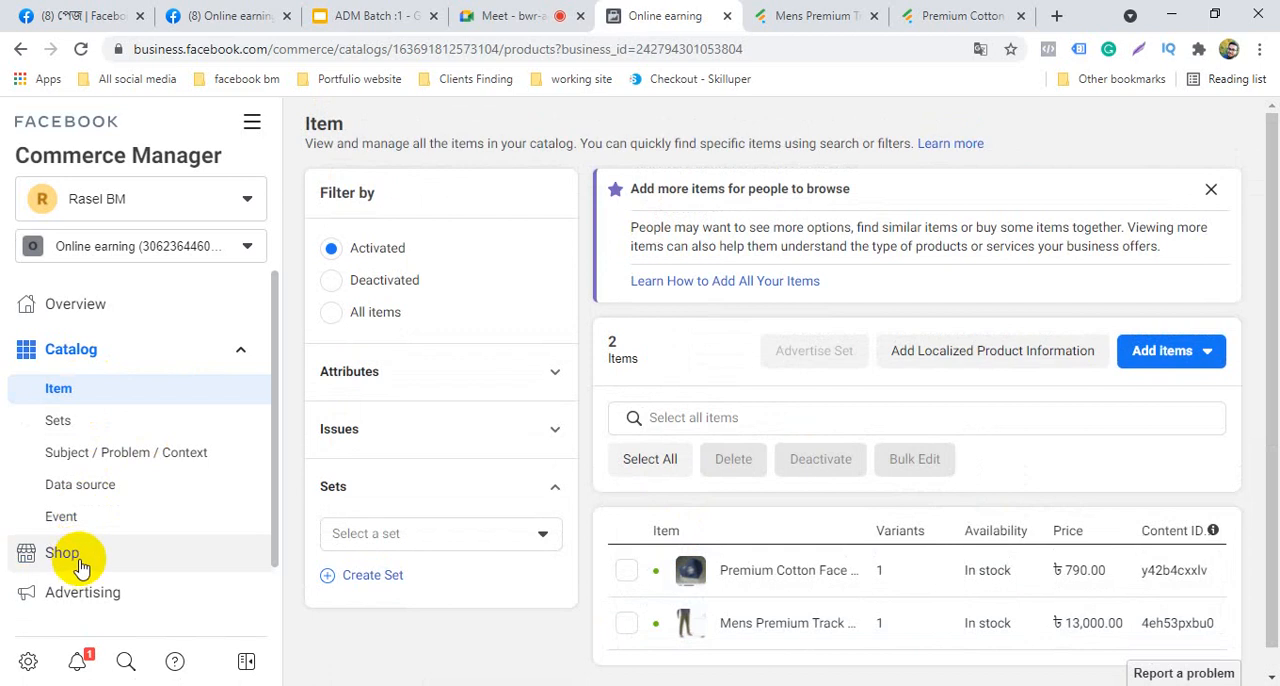
{"action": "scroll", "coordinate": [823, 531], "scroll_direction": "down", "scroll_amount": 1}
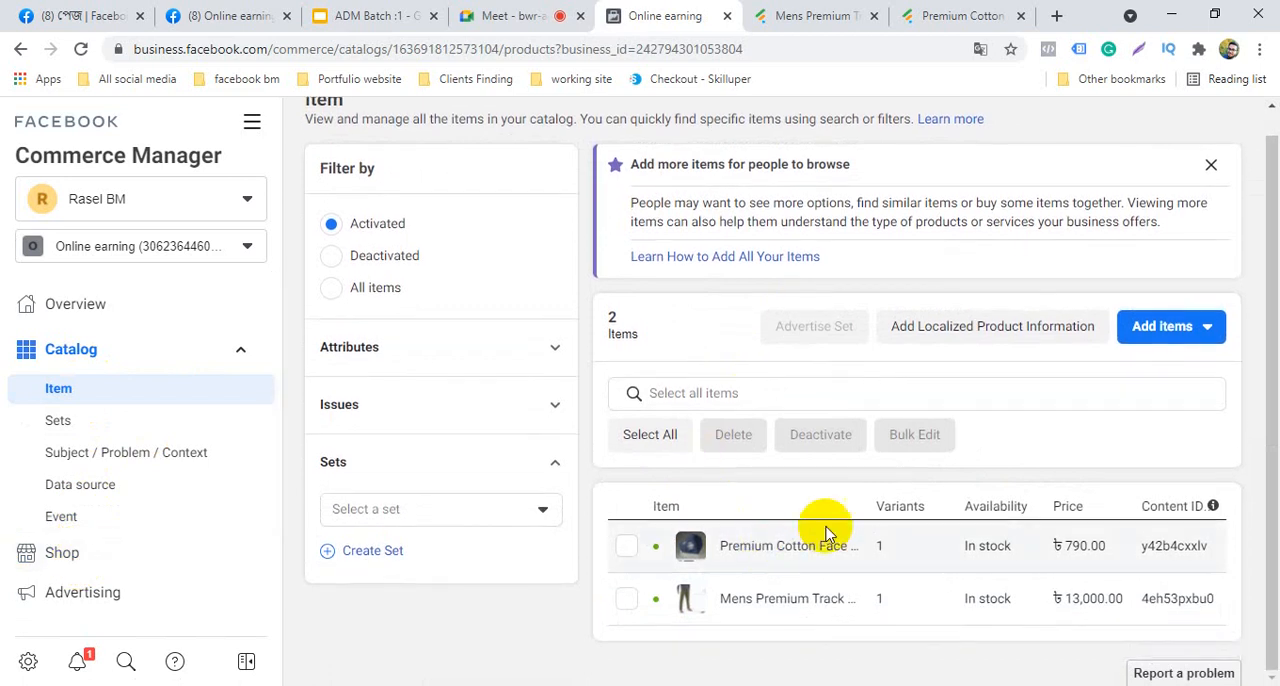
Open the Shop section and read the notice about publishing the store
{"action": "left_click", "coordinate": [72, 557]}
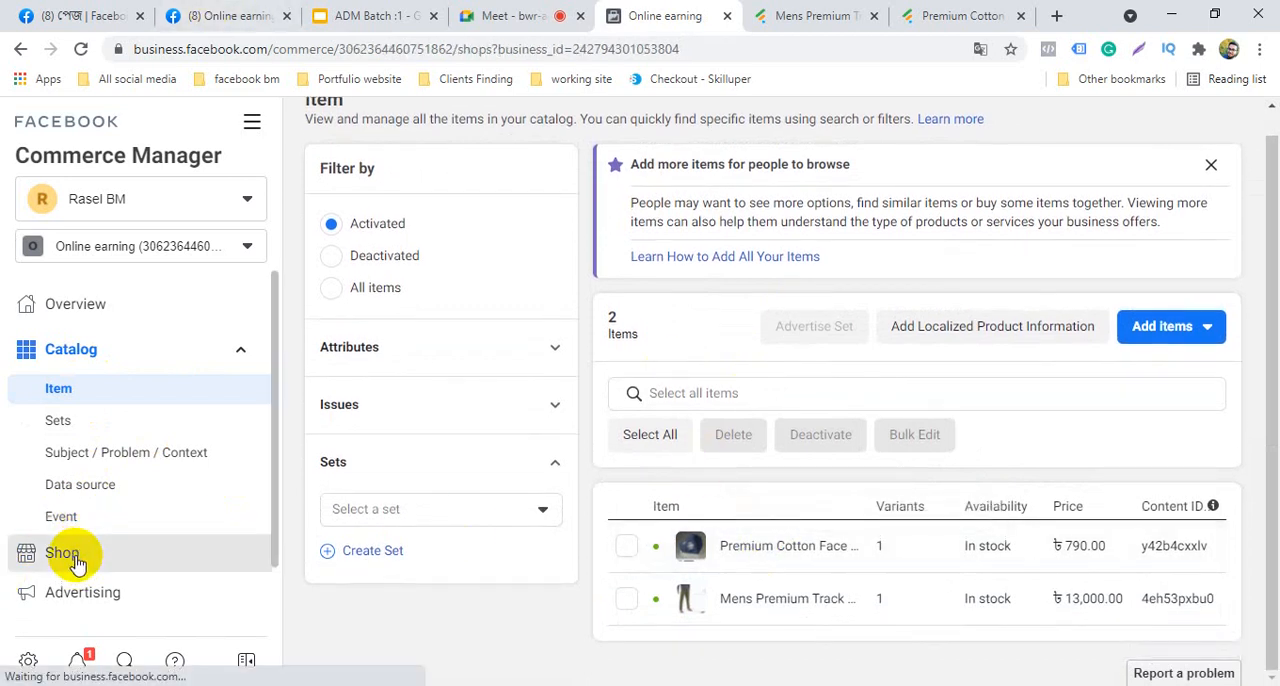
{"action": "scroll", "coordinate": [683, 616], "scroll_direction": "down", "scroll_amount": 3}
{"action": "scroll", "coordinate": [683, 625], "scroll_direction": "up", "scroll_amount": 3}
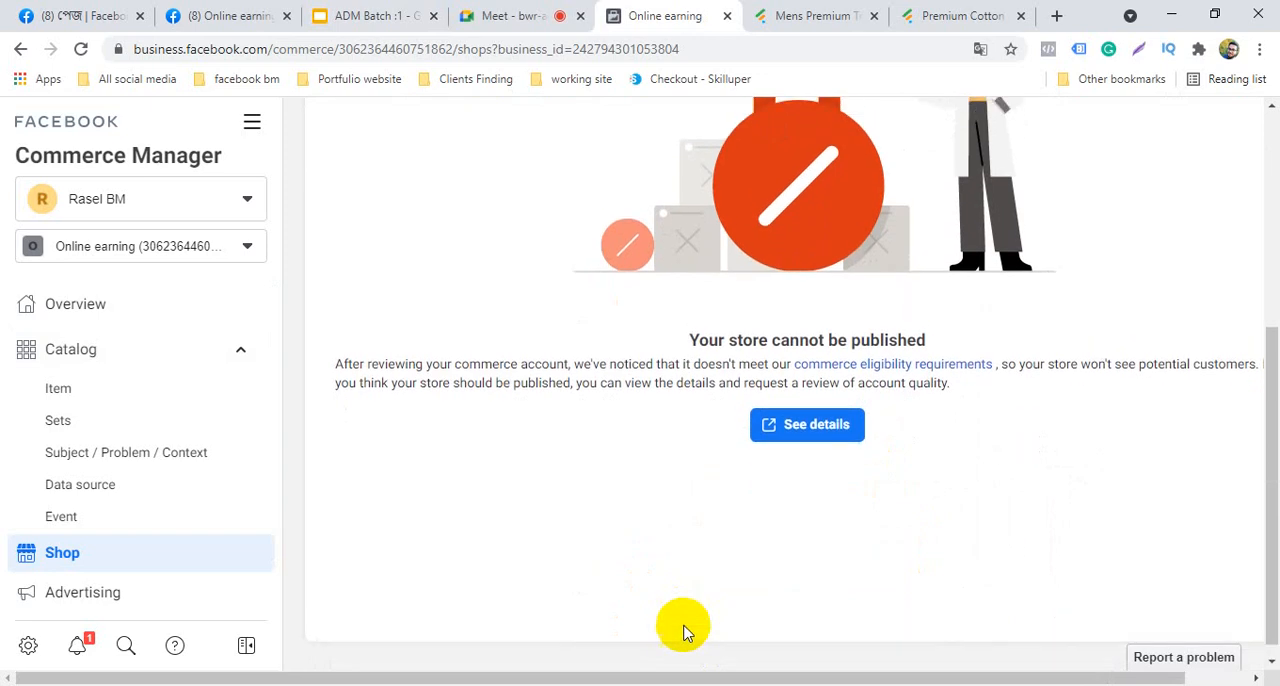
Start publishing the store from the overview and dismiss the shop builder's welcome and tutorial prompts
{"action": "left_click", "coordinate": [72, 325]}
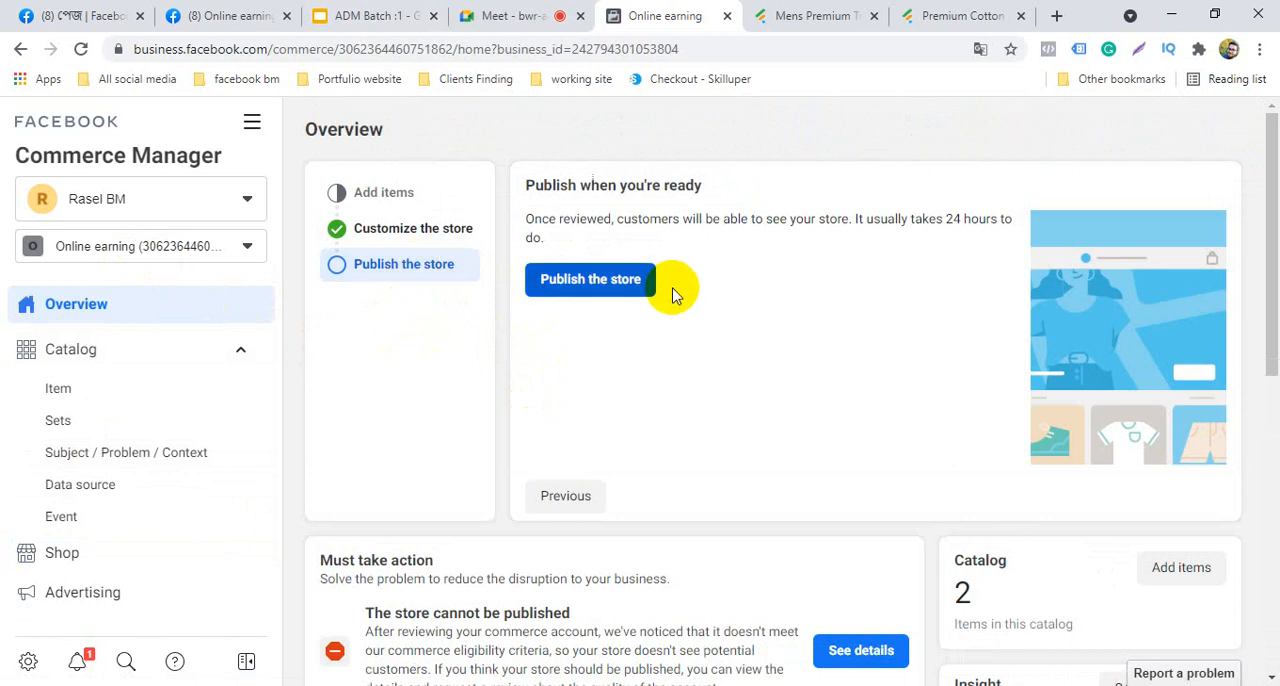
{"action": "left_click", "coordinate": [586, 285]}
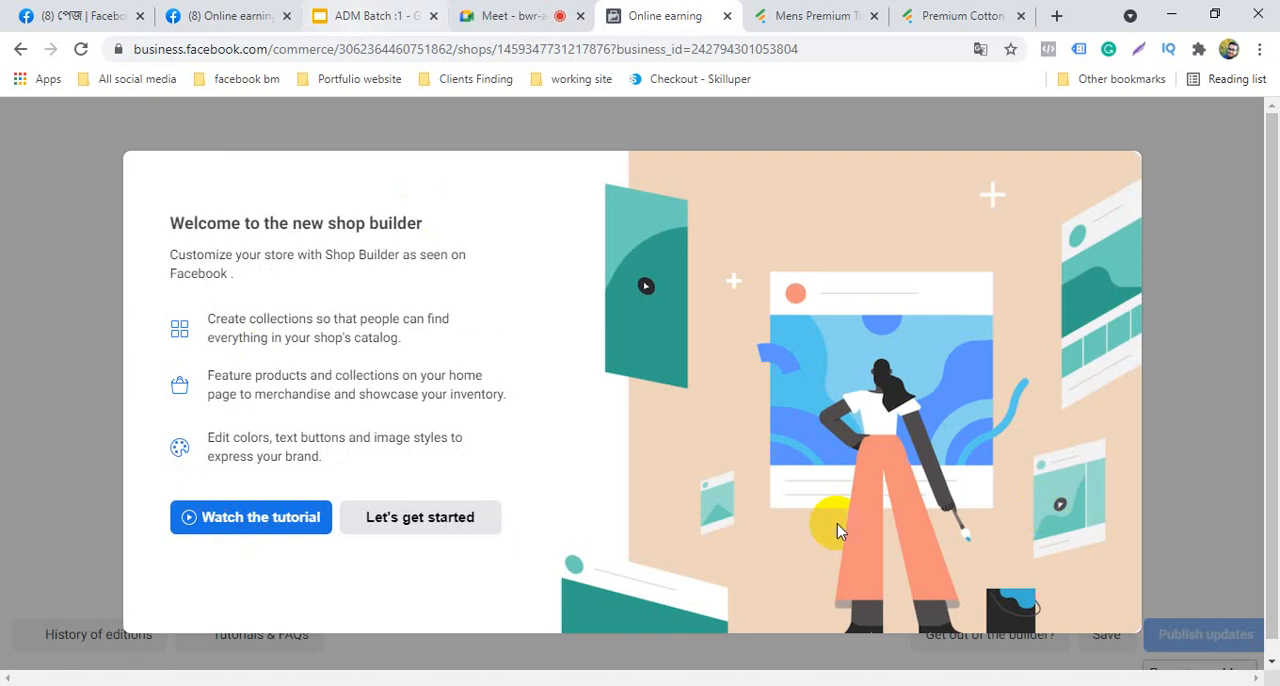
{"action": "left_click", "coordinate": [435, 515]}
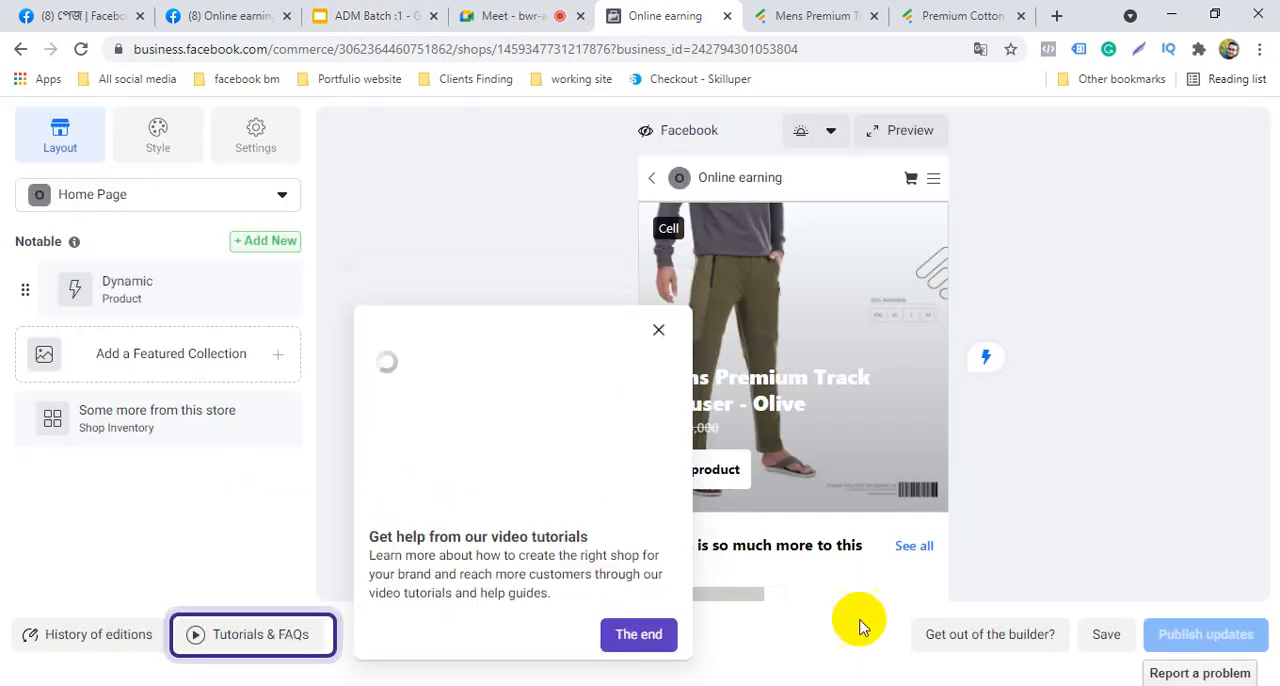
{"action": "left_click", "coordinate": [651, 645]}
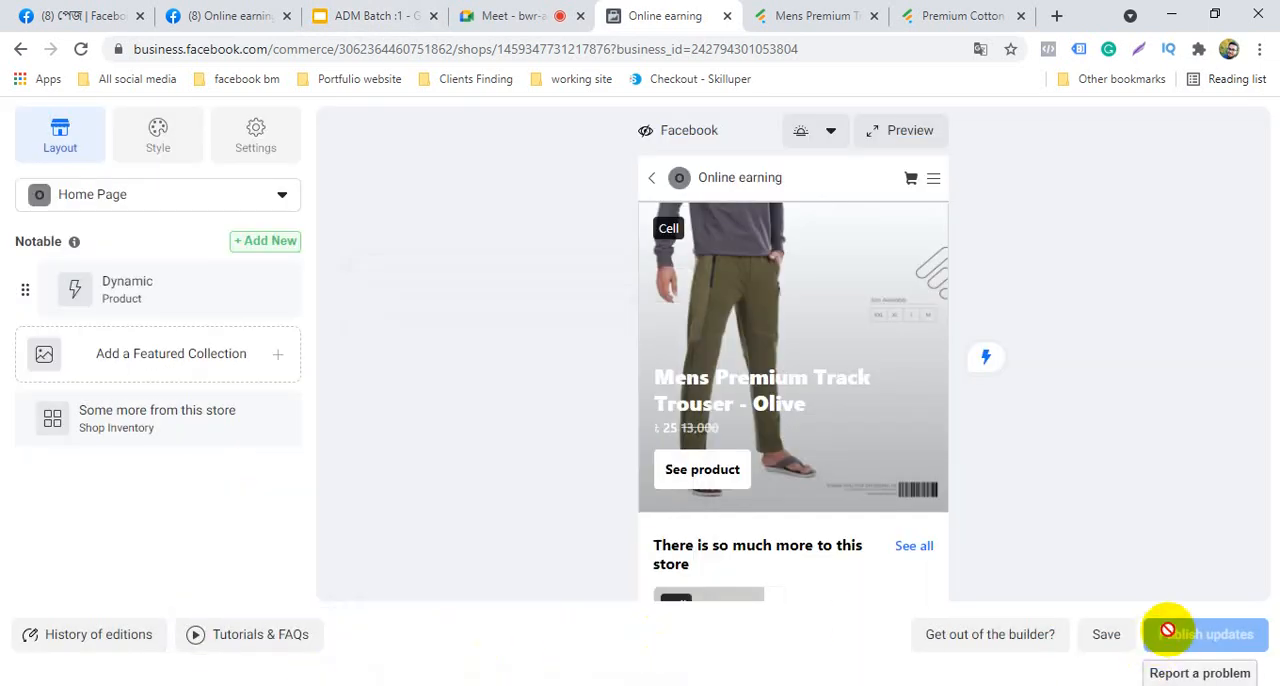
{"action": "mouse_move", "coordinate": [1170, 640]}
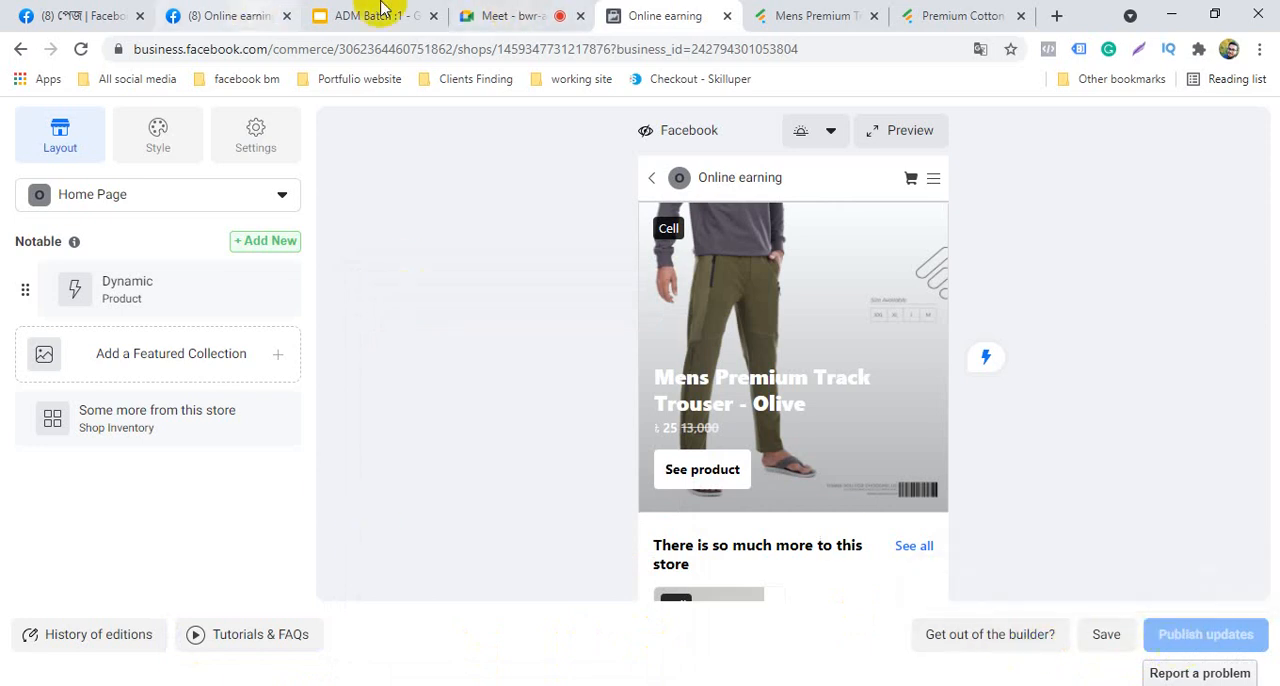
Return to the Commerce Manager overview and reopen the shop builder through the store publishing option
{"action": "left_click", "coordinate": [20, 48]}
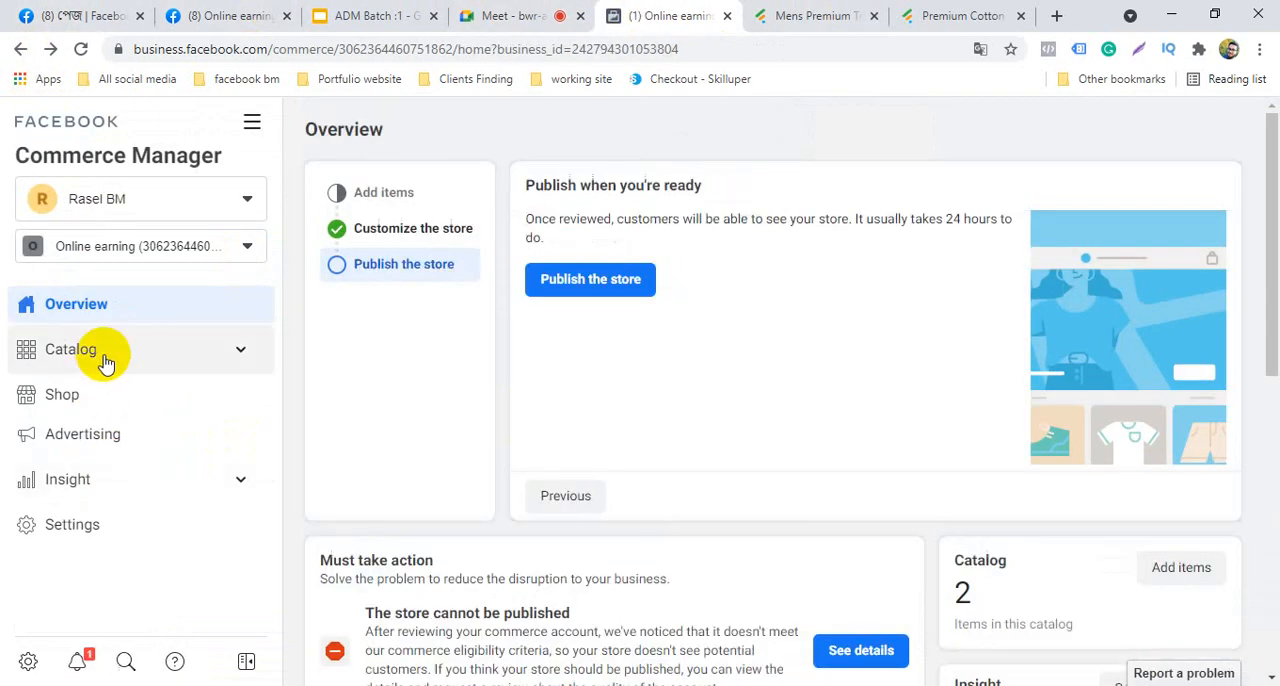
{"action": "left_click", "coordinate": [104, 358]}
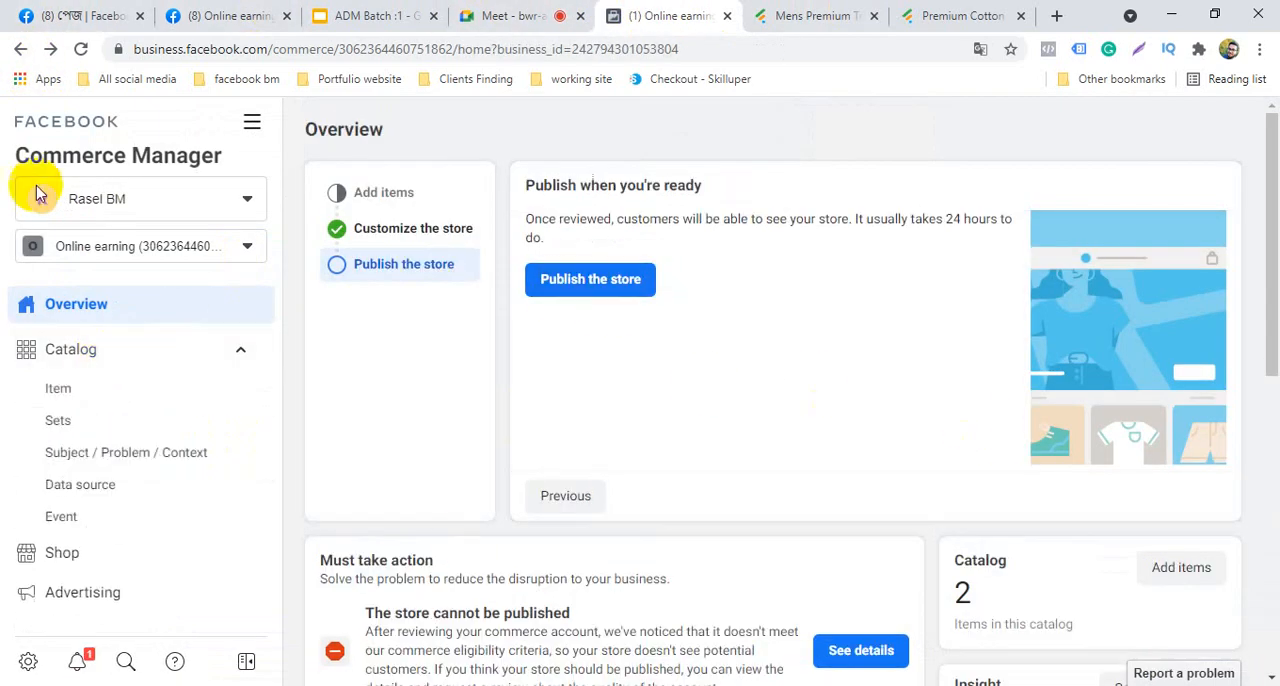
{"action": "left_click", "coordinate": [109, 352]}
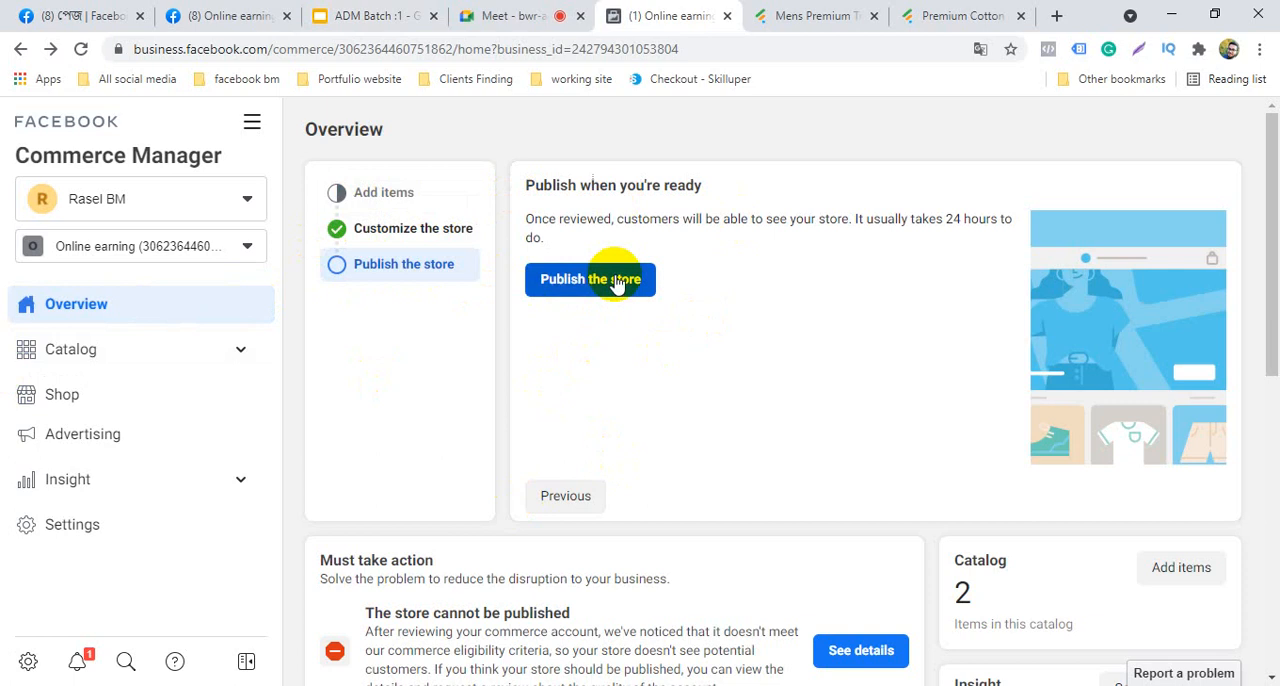
{"action": "left_click", "coordinate": [606, 280]}
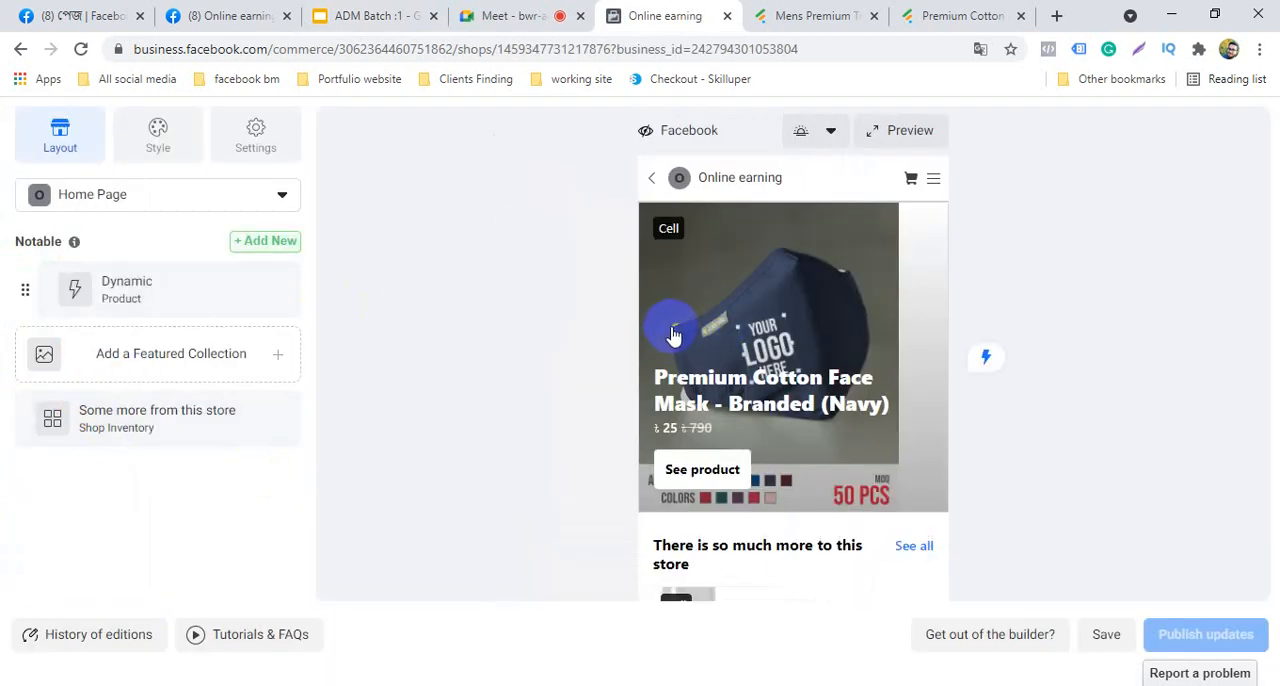
Examine the storefront preview, including the featured face mask and the track trouser listed among the store's other items
{"action": "scroll", "coordinate": [690, 360], "scroll_direction": "down", "scroll_amount": 2}
{"action": "scroll", "coordinate": [720, 514], "scroll_direction": "up", "scroll_amount": 2}
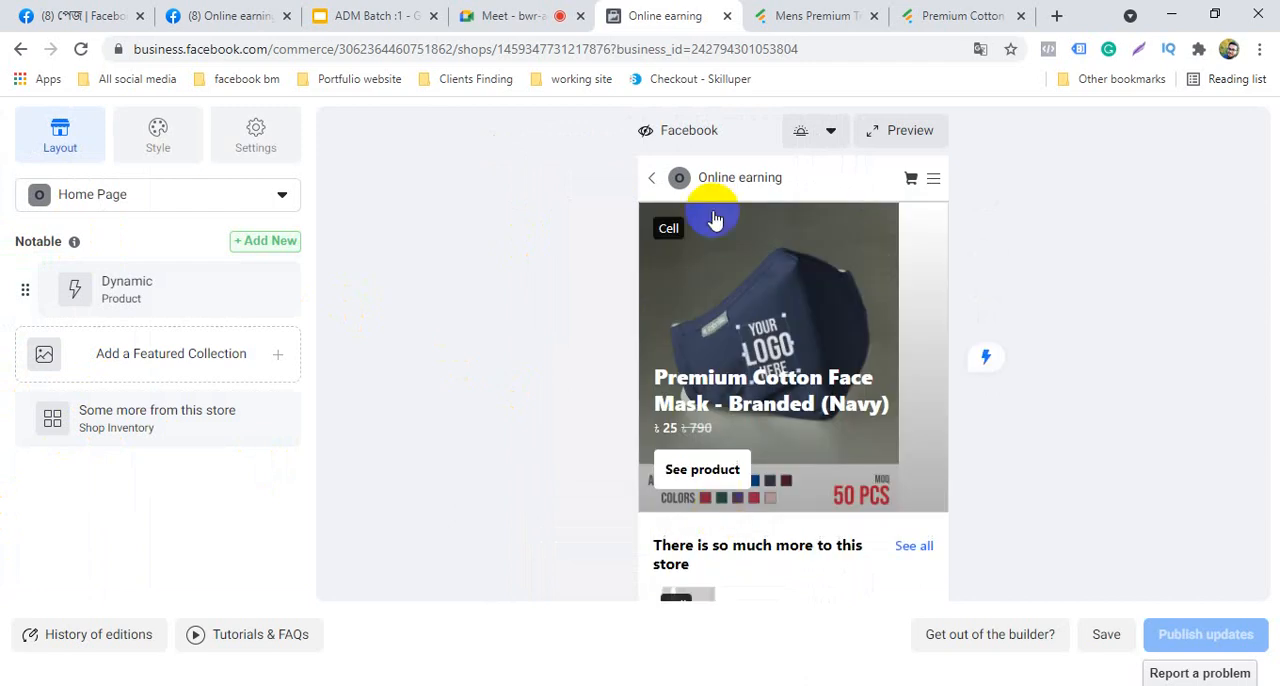
{"action": "left_click", "coordinate": [853, 338]}
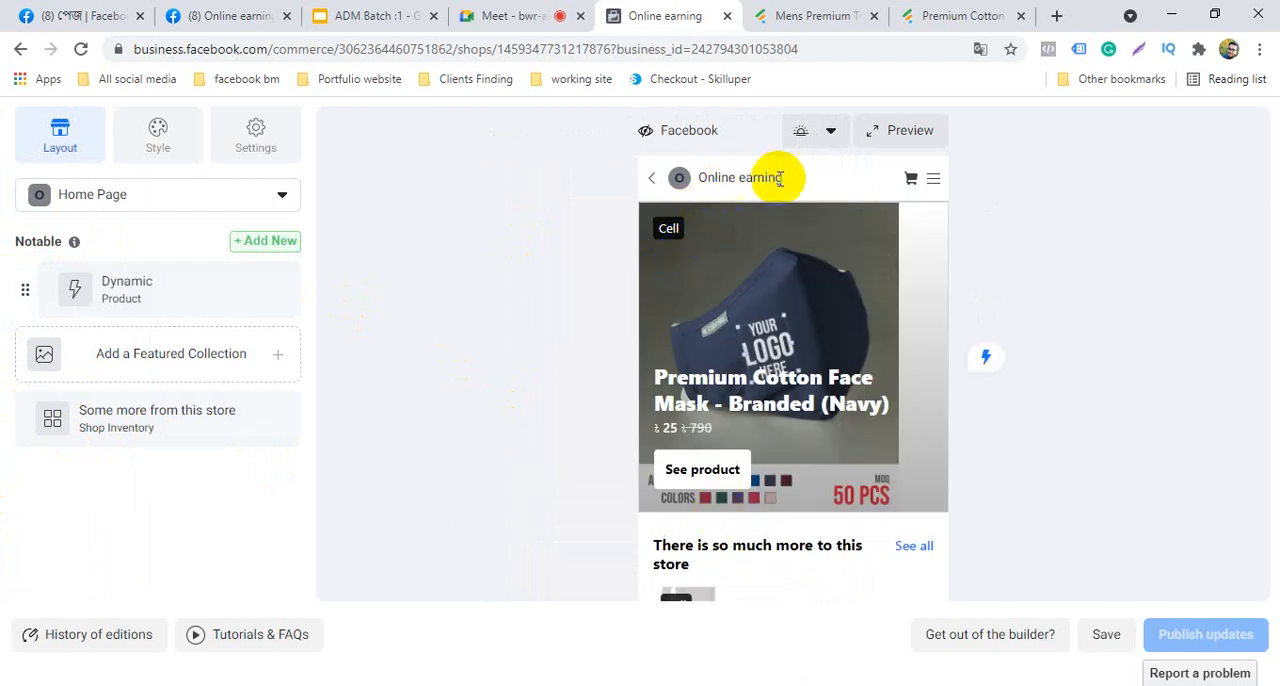
{"action": "scroll", "coordinate": [700, 337], "scroll_direction": "down", "scroll_amount": 2}
{"action": "scroll", "coordinate": [727, 500], "scroll_direction": "up", "scroll_amount": 2}
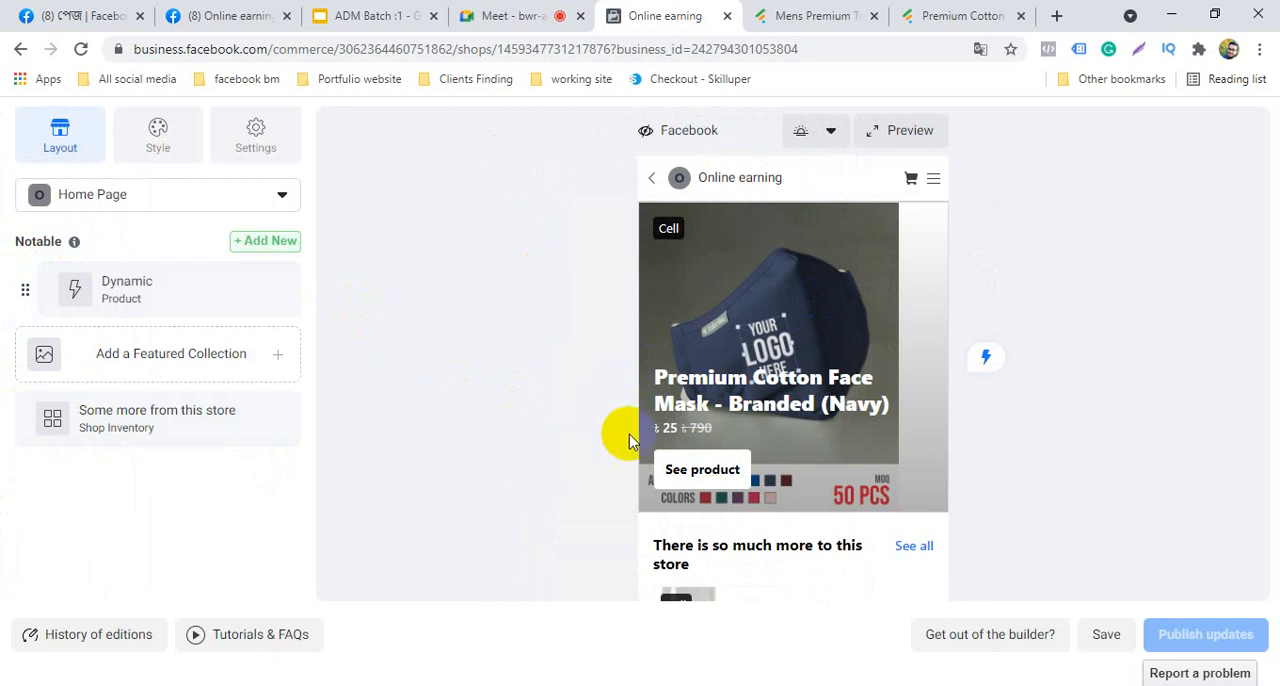
{"action": "scroll", "coordinate": [735, 428], "scroll_direction": "down", "scroll_amount": 2}
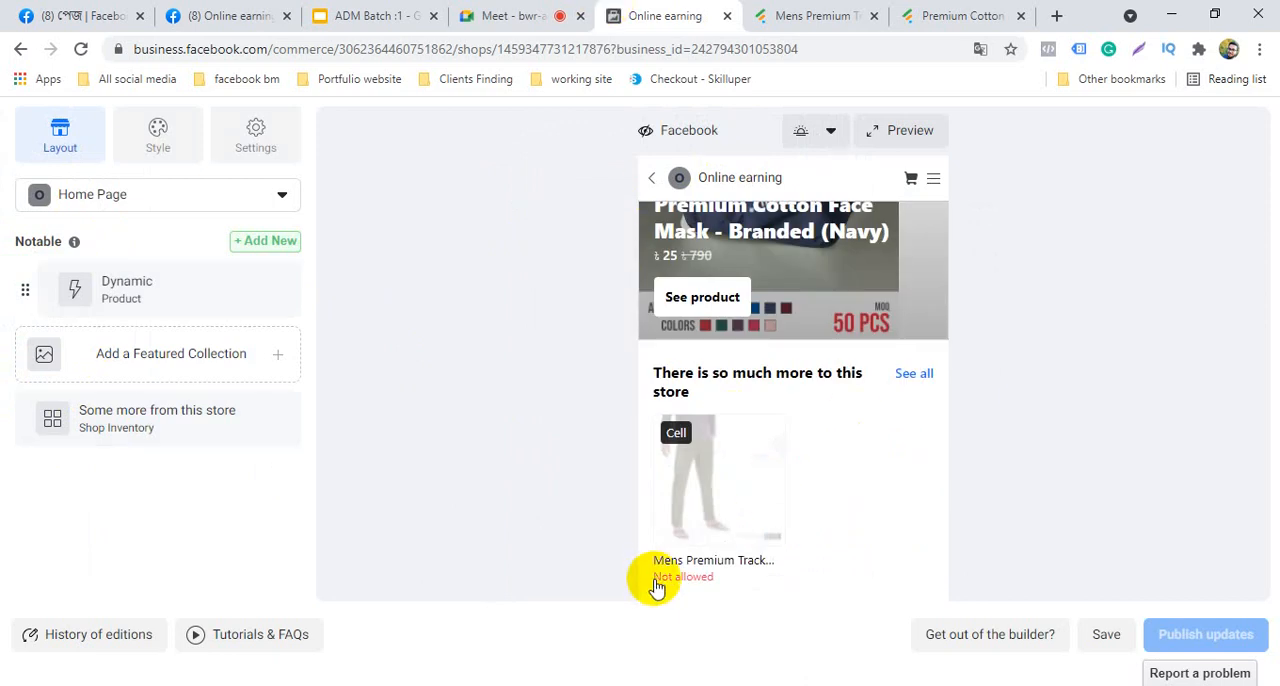
{"action": "scroll", "coordinate": [712, 575], "scroll_direction": "up", "scroll_amount": 2}
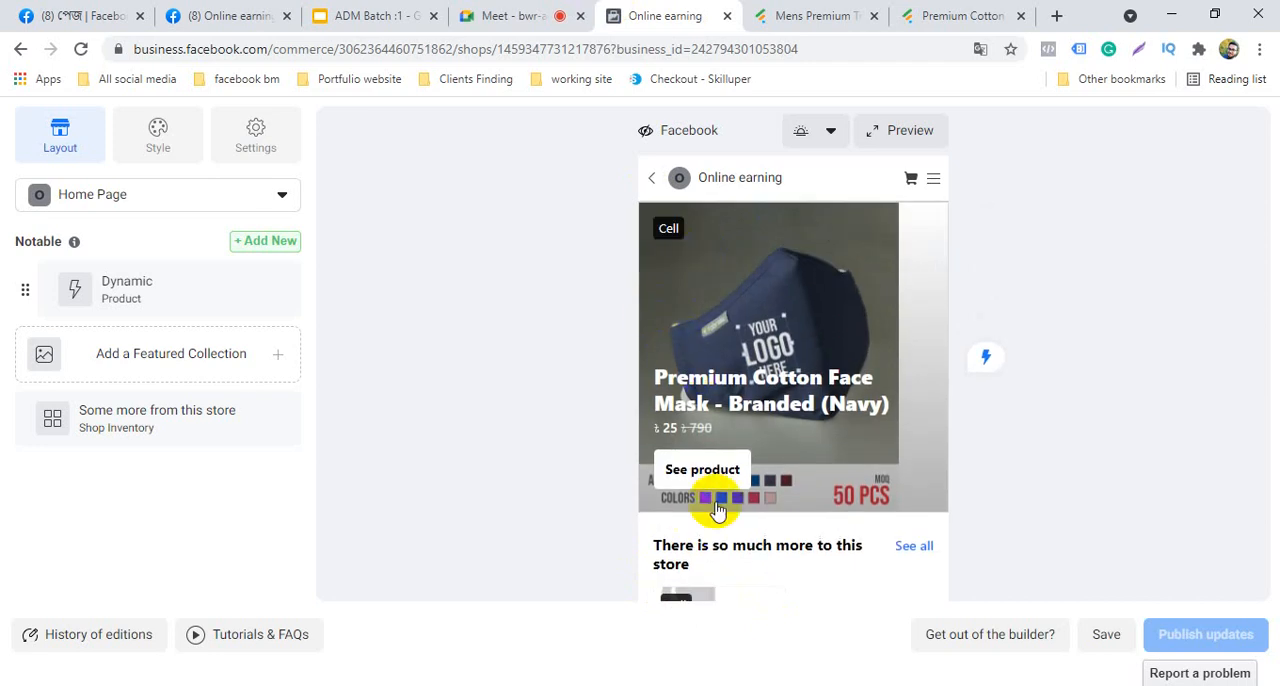
{"action": "scroll", "coordinate": [712, 410], "scroll_direction": "down", "scroll_amount": 2}
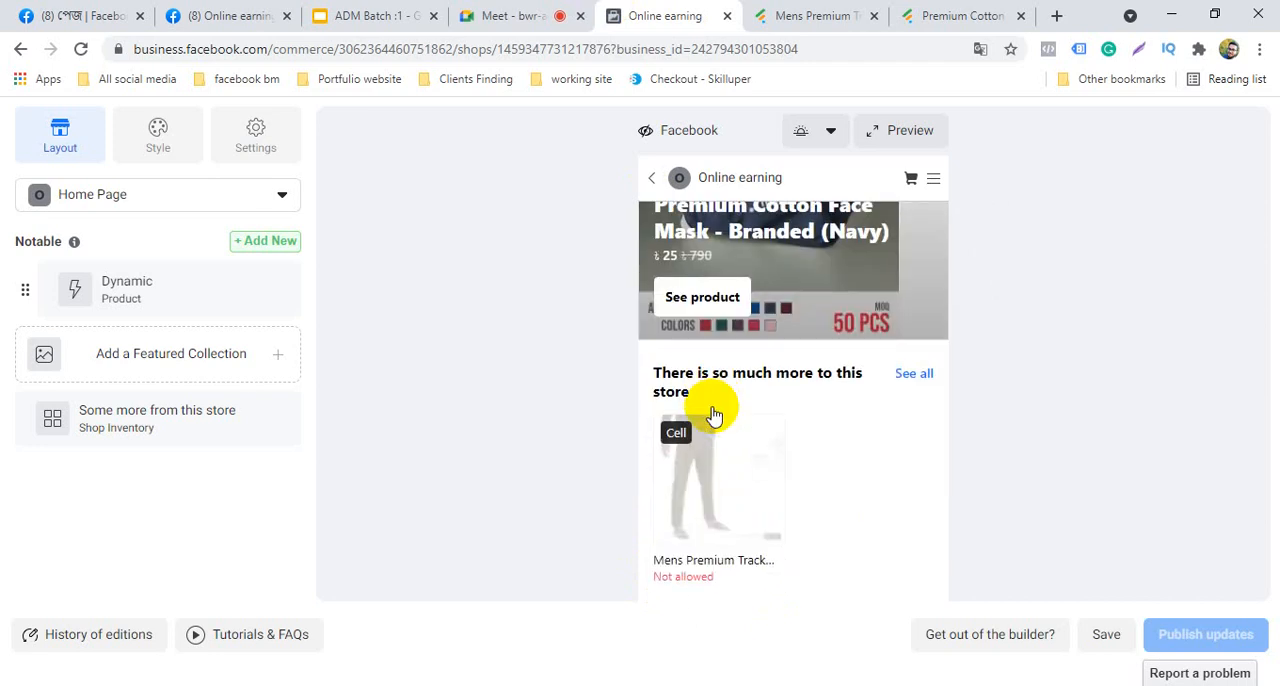
{"action": "scroll", "coordinate": [709, 418], "scroll_direction": "up", "scroll_amount": 2}
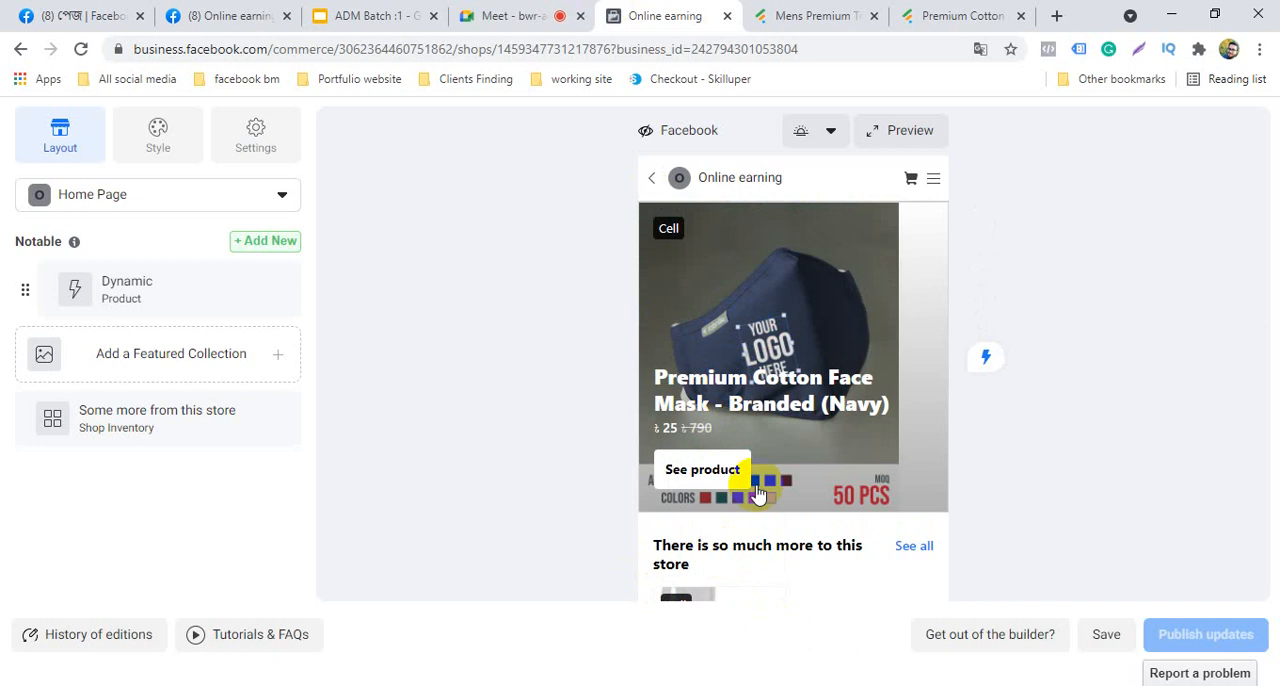
{"action": "scroll", "coordinate": [728, 591], "scroll_direction": "down", "scroll_amount": 2}
Open the featured product's layout options, review the product selection settings, and close them
{"action": "left_click", "coordinate": [690, 310]}
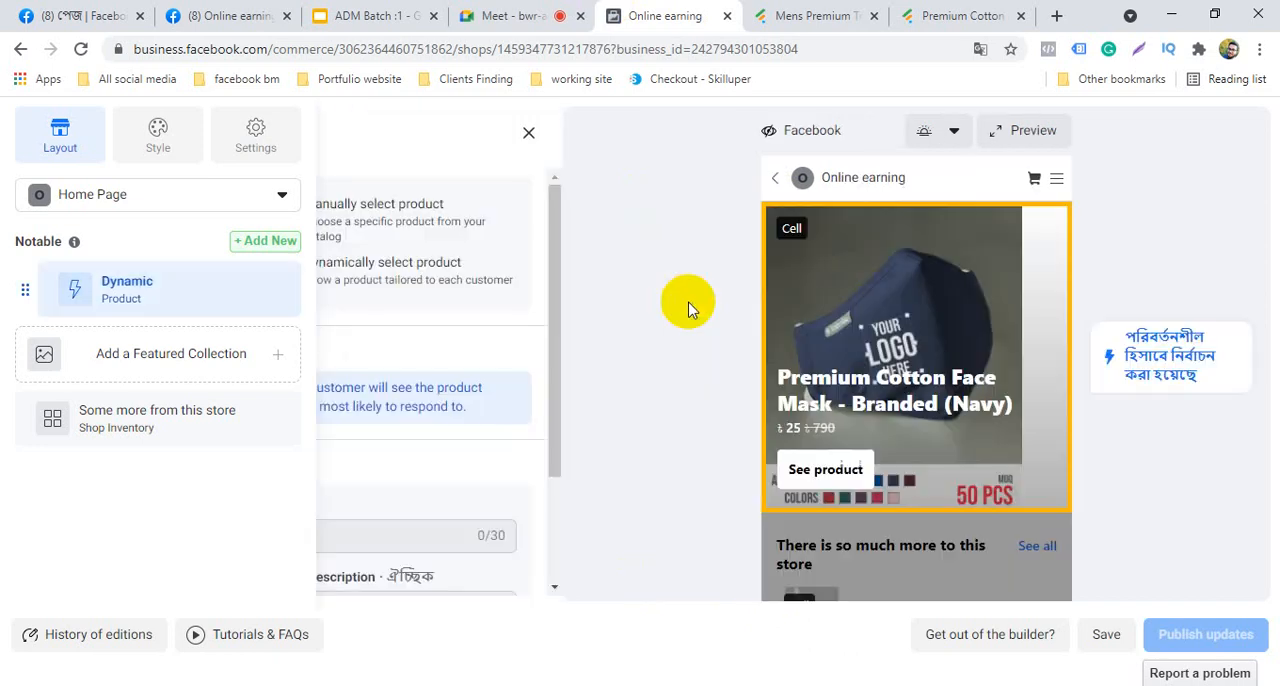
{"action": "left_click", "coordinate": [603, 494]}
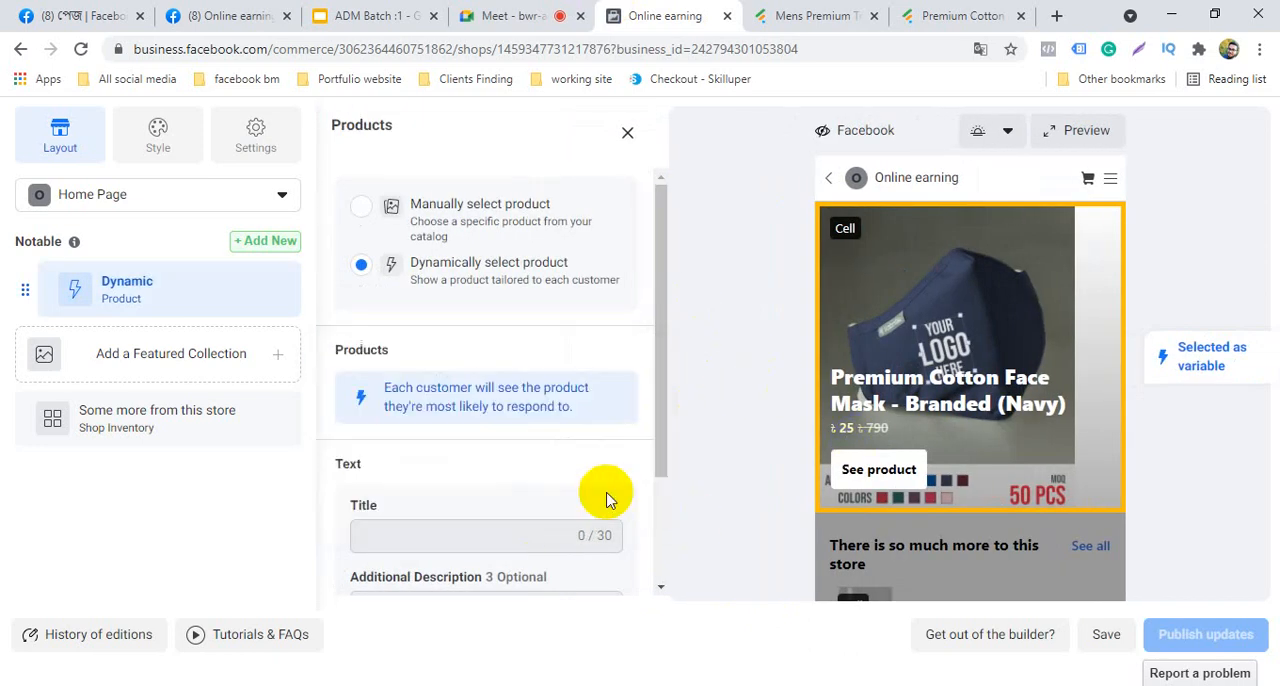
{"action": "scroll", "coordinate": [952, 497], "scroll_direction": "down", "scroll_amount": 2}
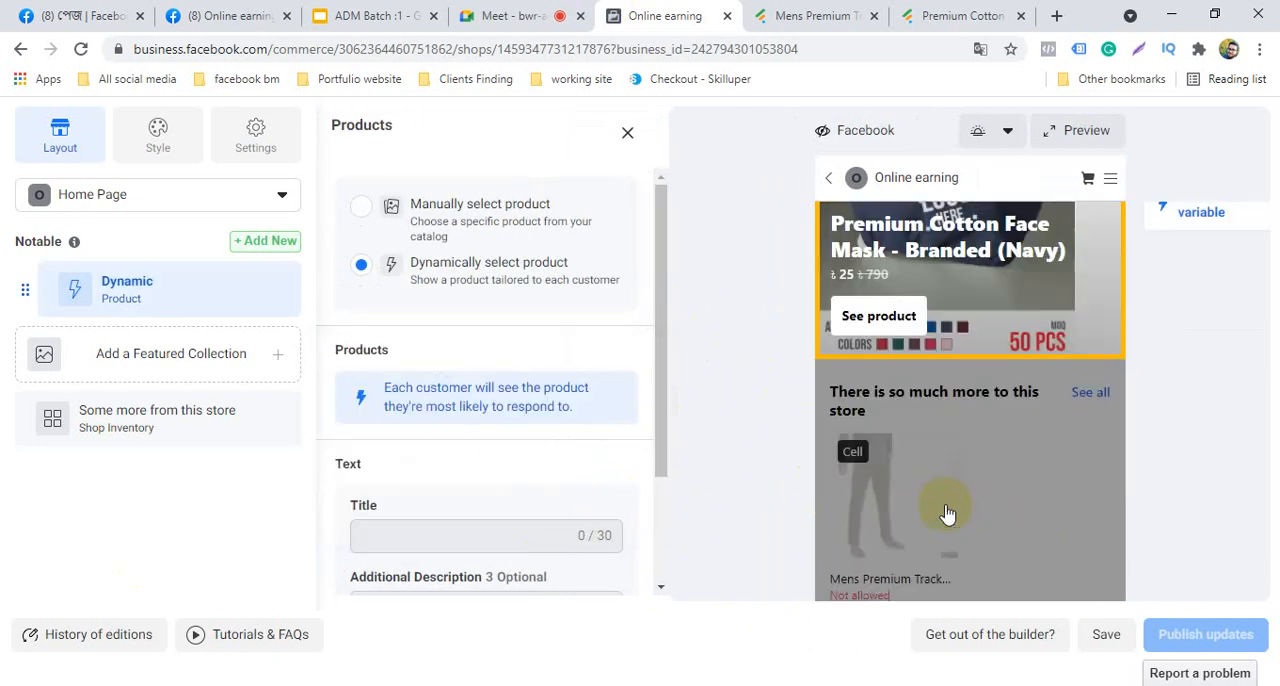
{"action": "scroll", "coordinate": [945, 542], "scroll_direction": "up", "scroll_amount": 2}
{"action": "left_click", "coordinate": [627, 133]}
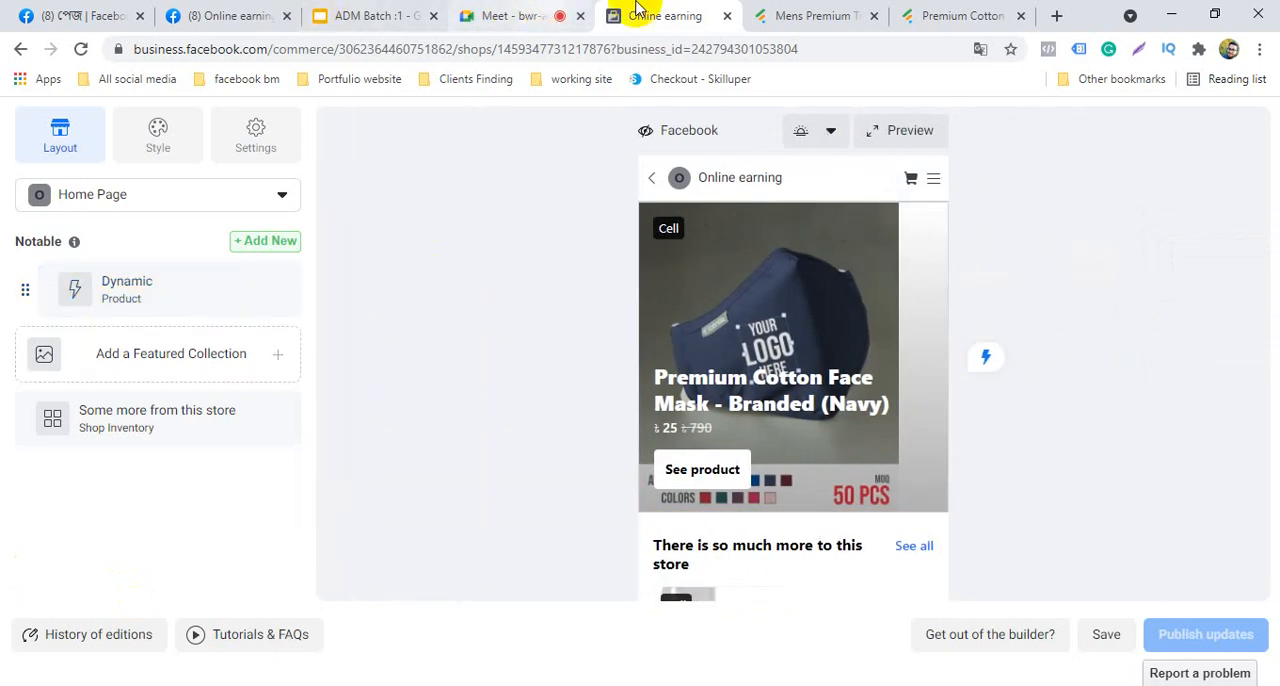
Go back to the Commerce Manager overview, look through its sections, and check the commerce account's general settings
{"action": "left_click", "coordinate": [20, 48]}
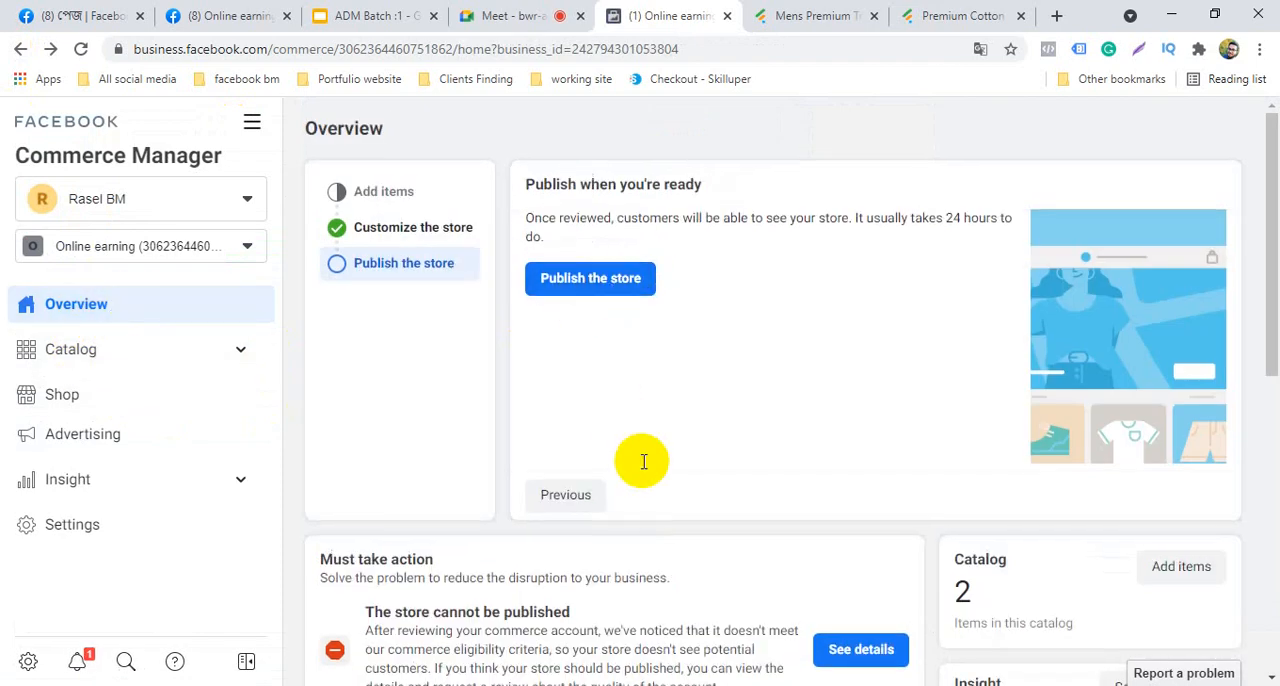
{"action": "scroll", "coordinate": [620, 475], "scroll_direction": "down", "scroll_amount": 4}
{"action": "scroll", "coordinate": [665, 545], "scroll_direction": "down", "scroll_amount": 3}
{"action": "scroll", "coordinate": [665, 545], "scroll_direction": "up", "scroll_amount": 7}
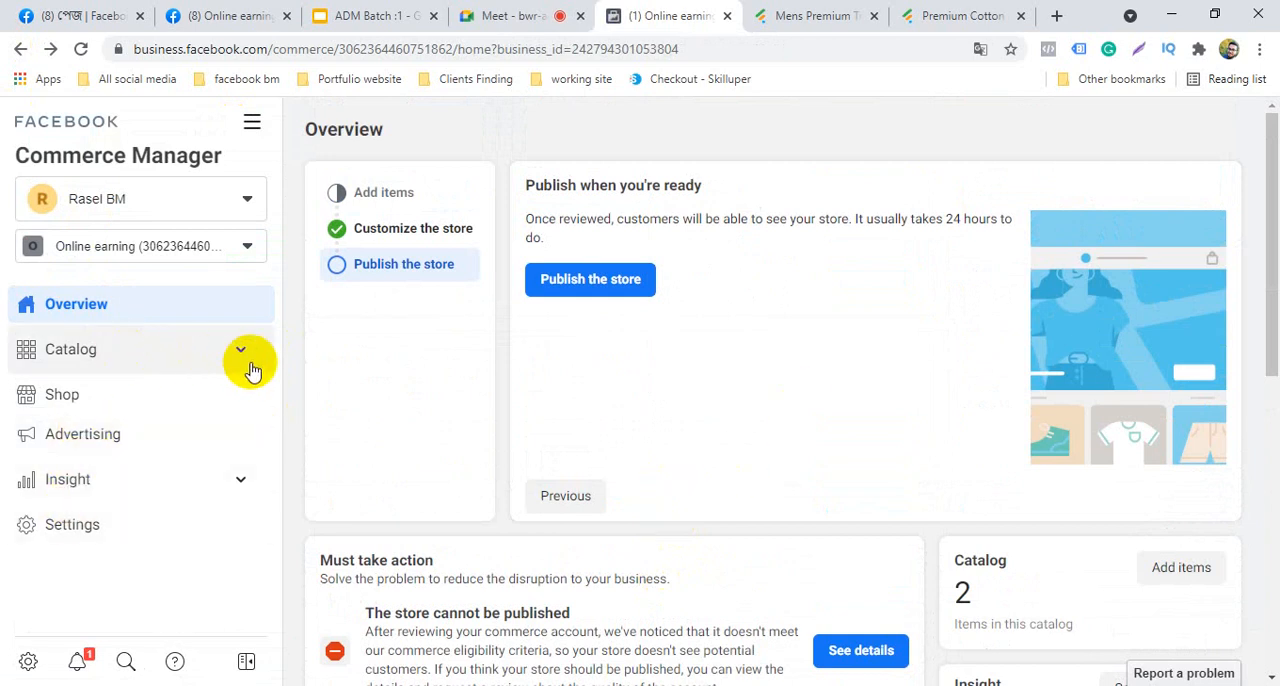
{"action": "scroll", "coordinate": [175, 520], "scroll_direction": "down", "scroll_amount": 2}
{"action": "left_click", "coordinate": [138, 542]}
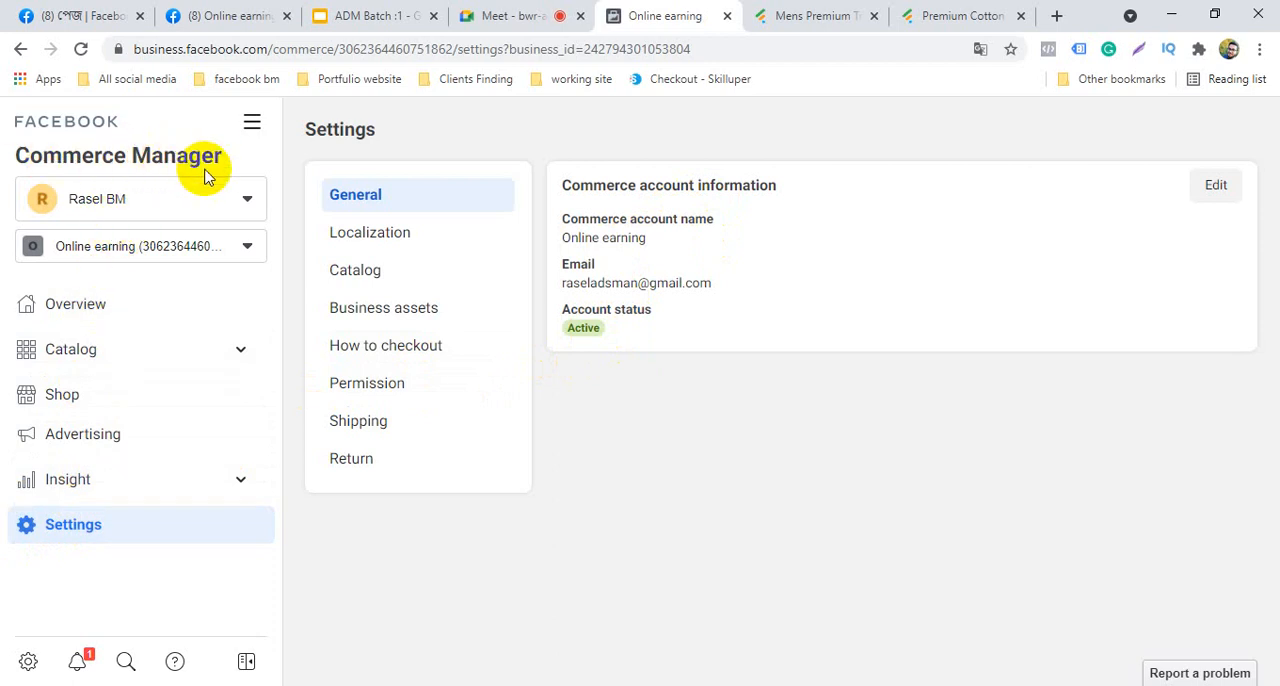
Return to the Shop section through the overview and recheck the store's publishing status
{"action": "left_click", "coordinate": [138, 314]}
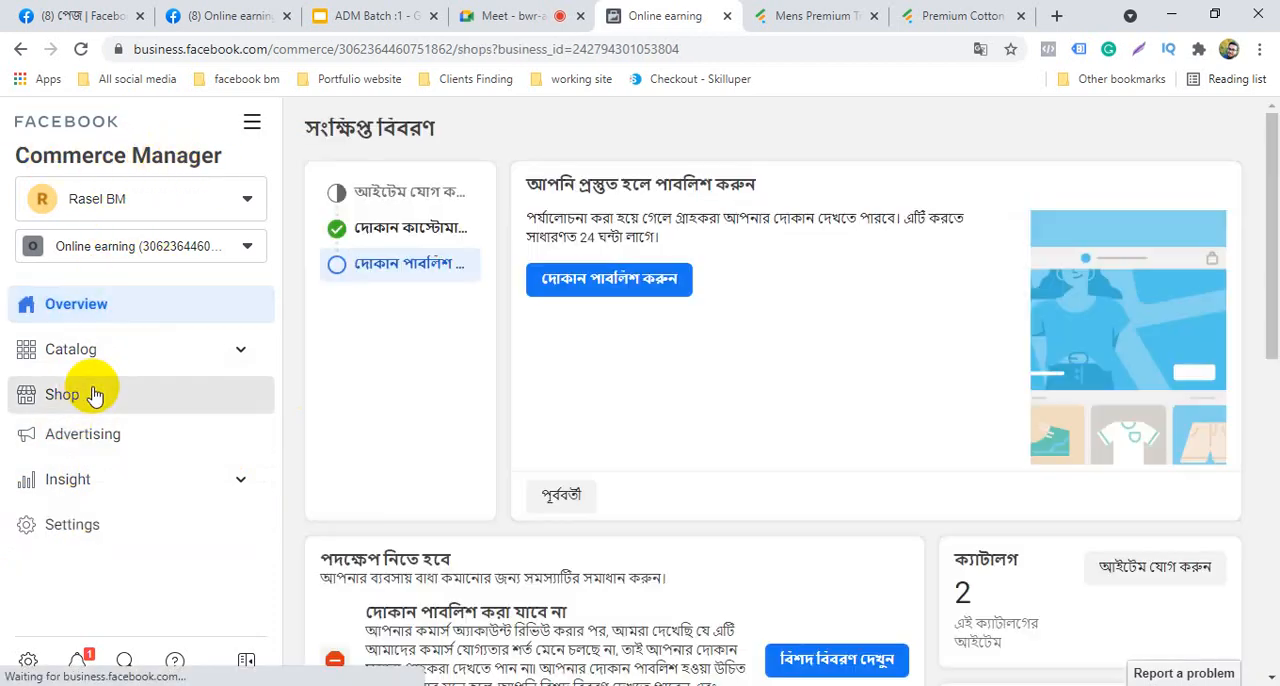
{"action": "left_click", "coordinate": [85, 400]}
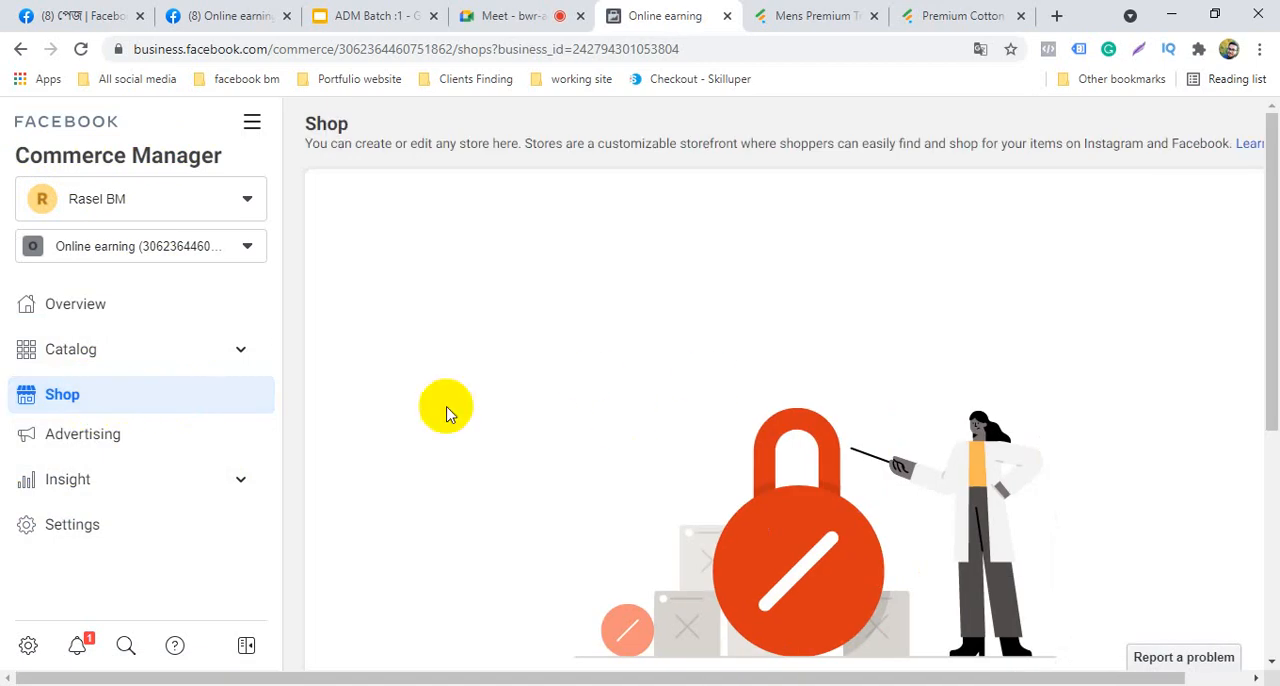
{"action": "scroll", "coordinate": [578, 397], "scroll_direction": "down", "scroll_amount": 3}
{"action": "scroll", "coordinate": [500, 320], "scroll_direction": "up", "scroll_amount": 3}
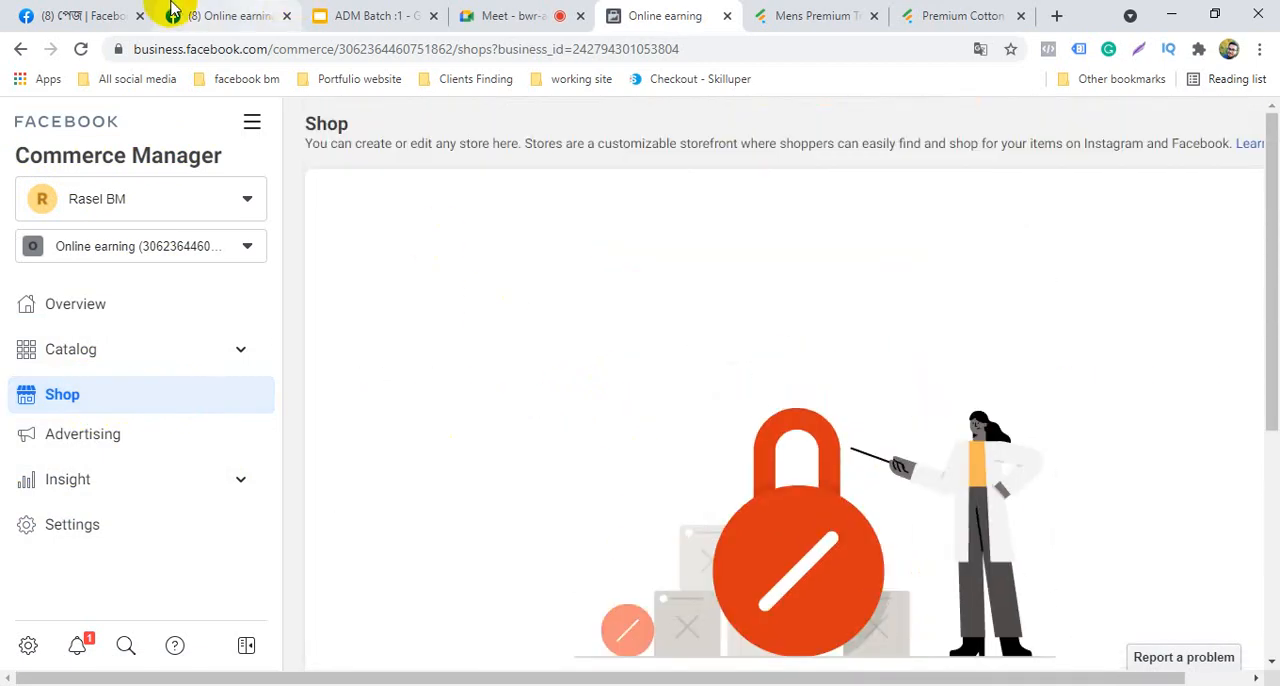
Check the list of managed Facebook pages and switch to the Online earning page
{"action": "left_click", "coordinate": [85, 14]}
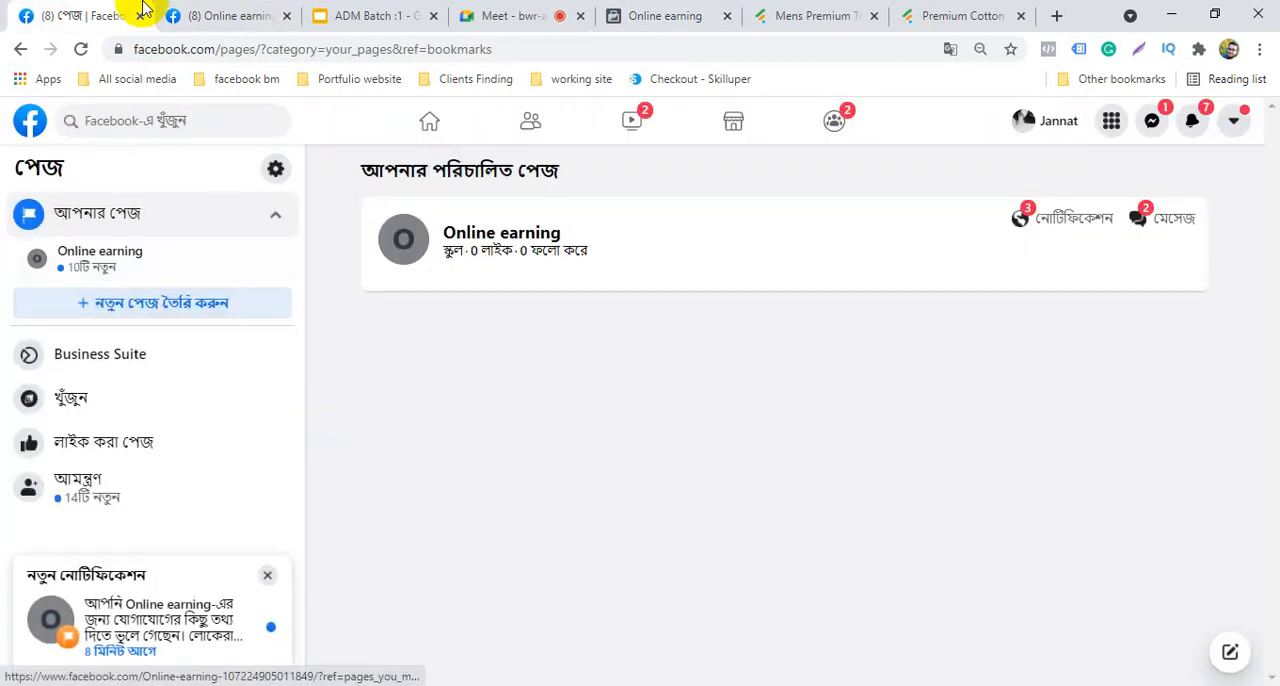
{"action": "left_click", "coordinate": [251, 10]}
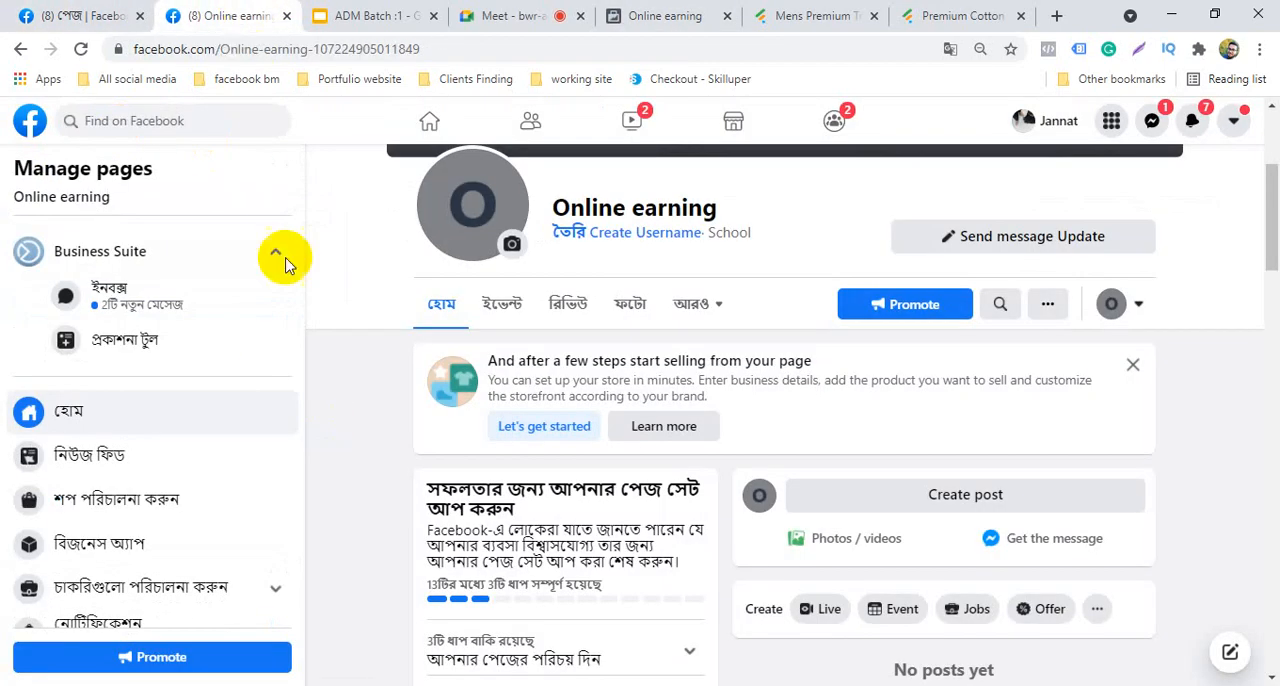
Switch to the other Facebook account and open the Nissolia_Shop page's shop in Commerce Manager
{"action": "left_click", "coordinate": [1235, 122]}
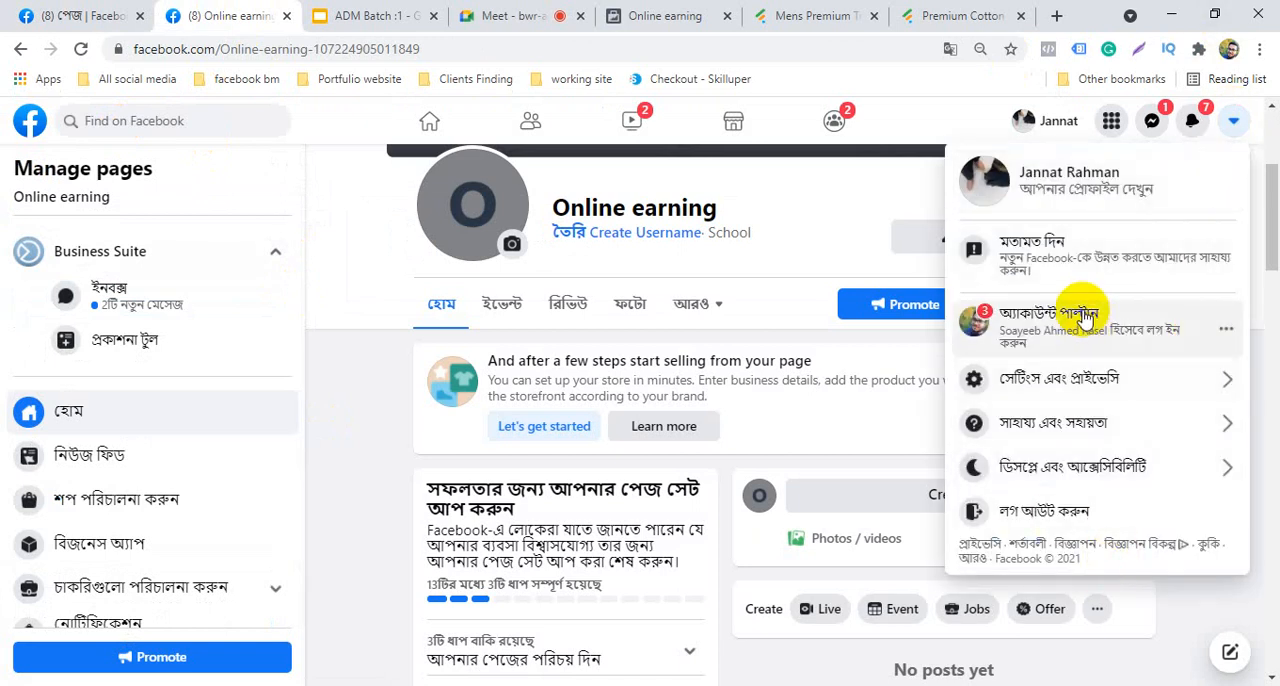
{"action": "left_click", "coordinate": [118, 275]}
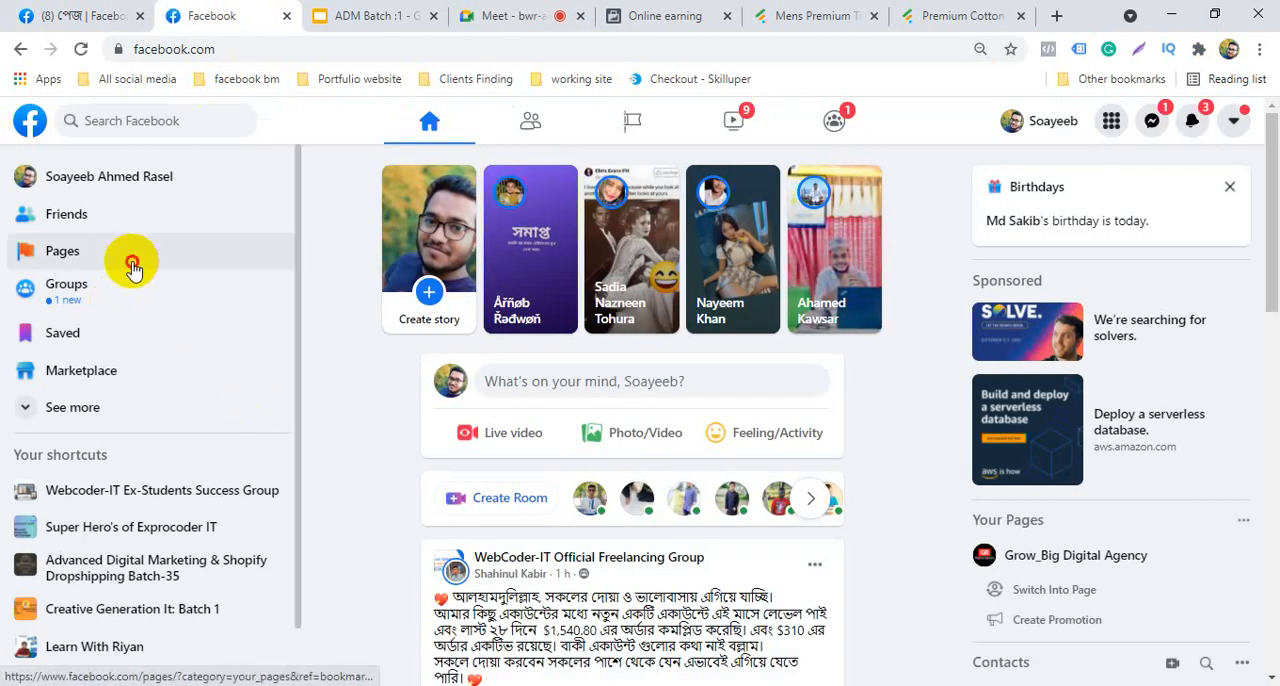
{"action": "left_click", "coordinate": [132, 266]}
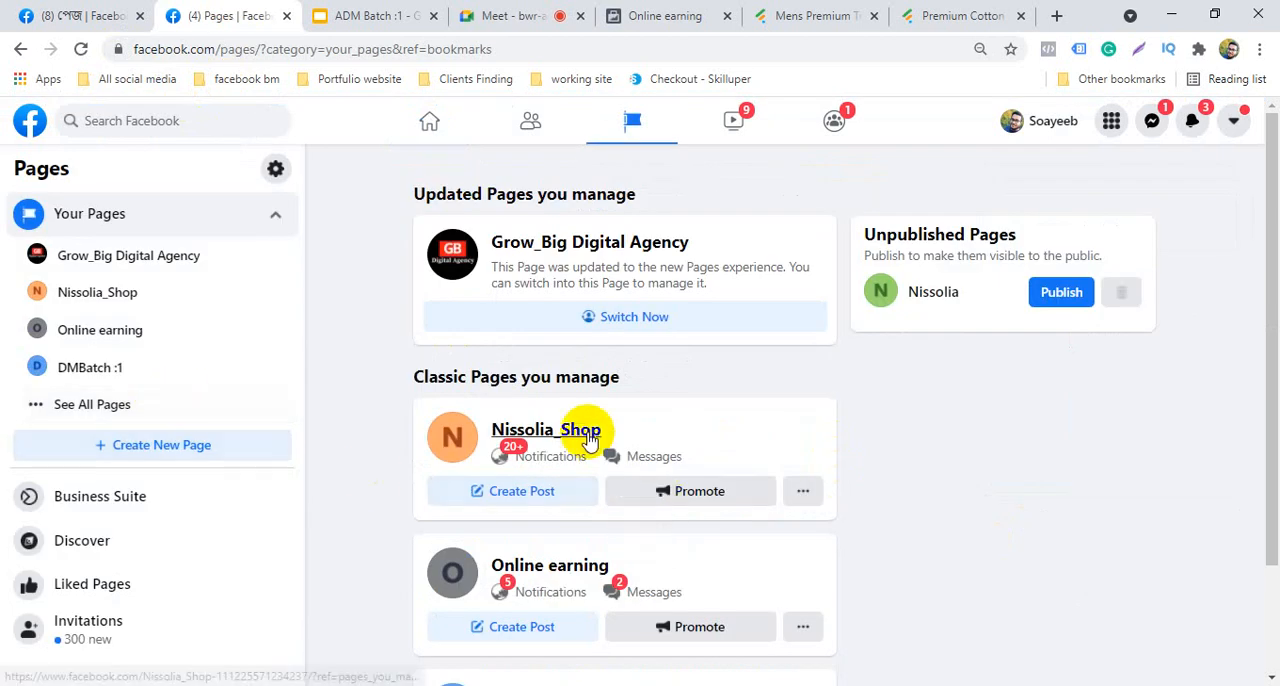
{"action": "left_click", "coordinate": [582, 430]}
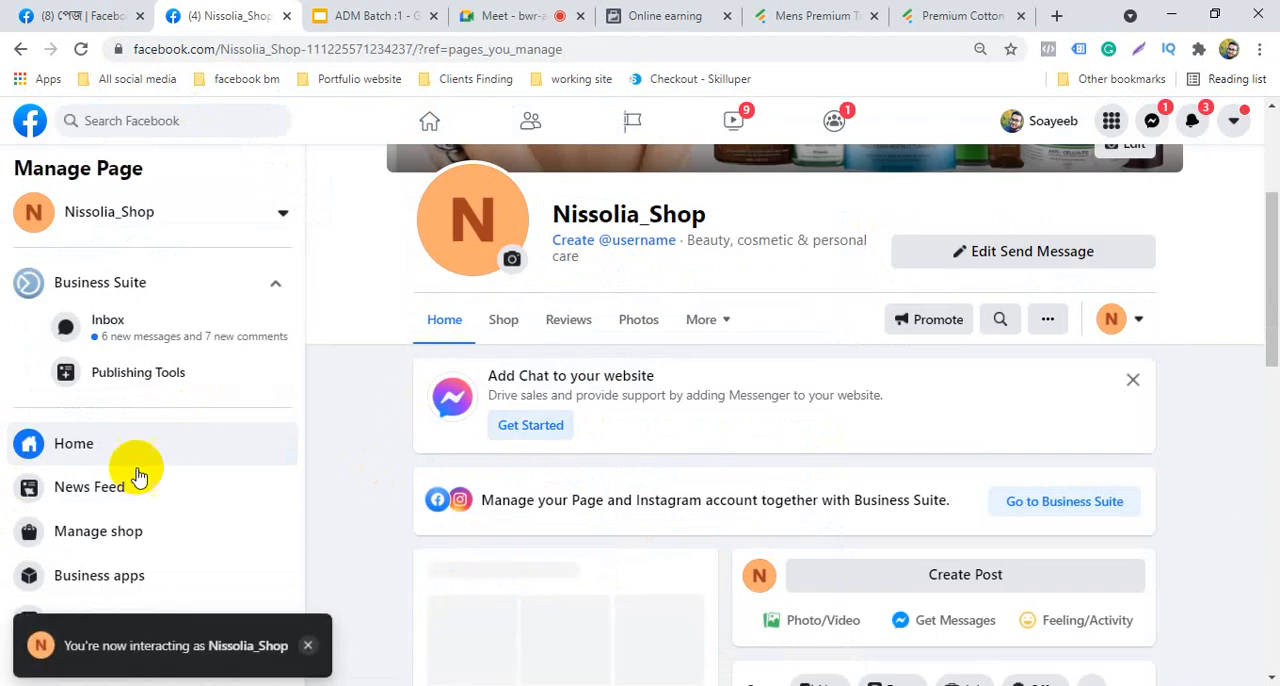
{"action": "left_click", "coordinate": [117, 546]}
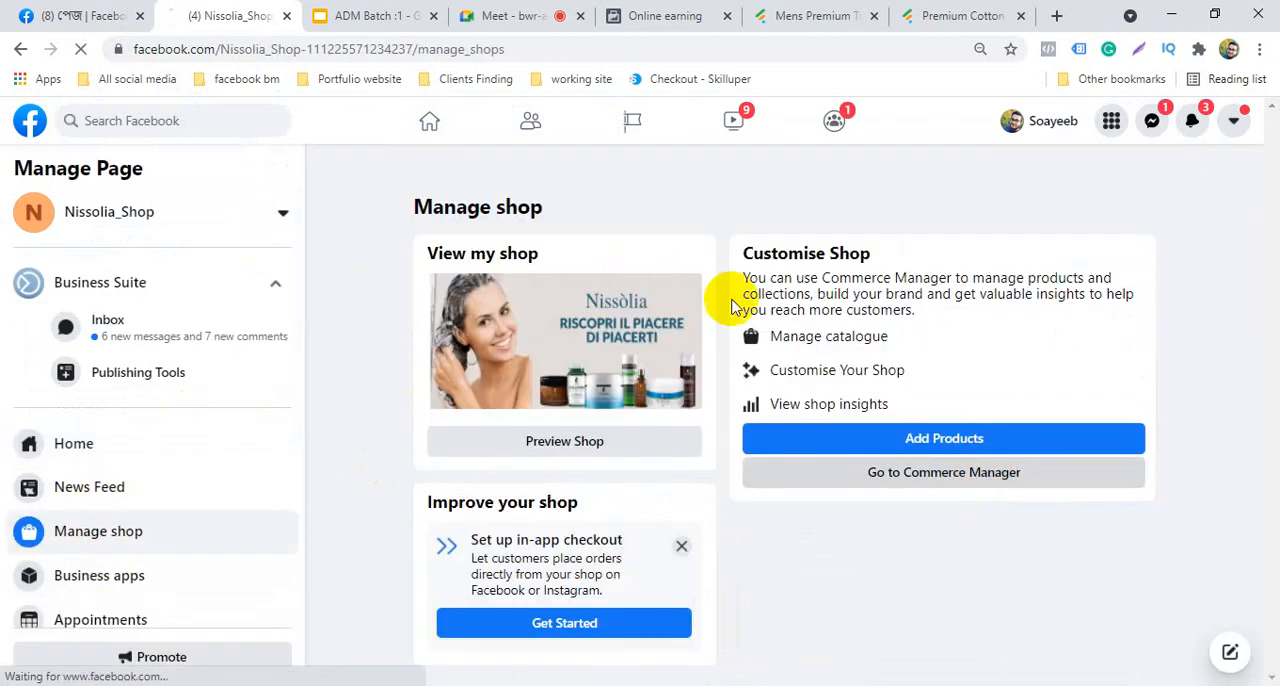
{"action": "left_click", "coordinate": [444, 441]}
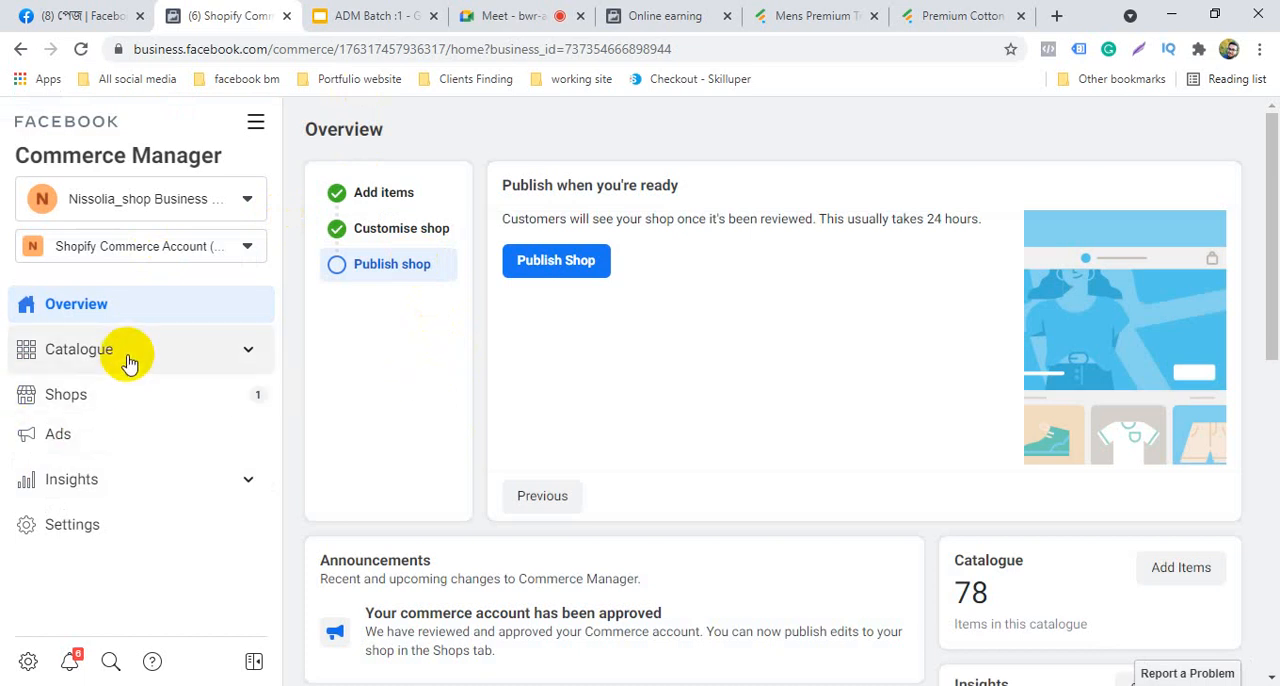
Open the catalogue's items and look through the product list with its variants, availability and prices
{"action": "left_click", "coordinate": [127, 361]}
{"action": "left_click", "coordinate": [115, 396]}
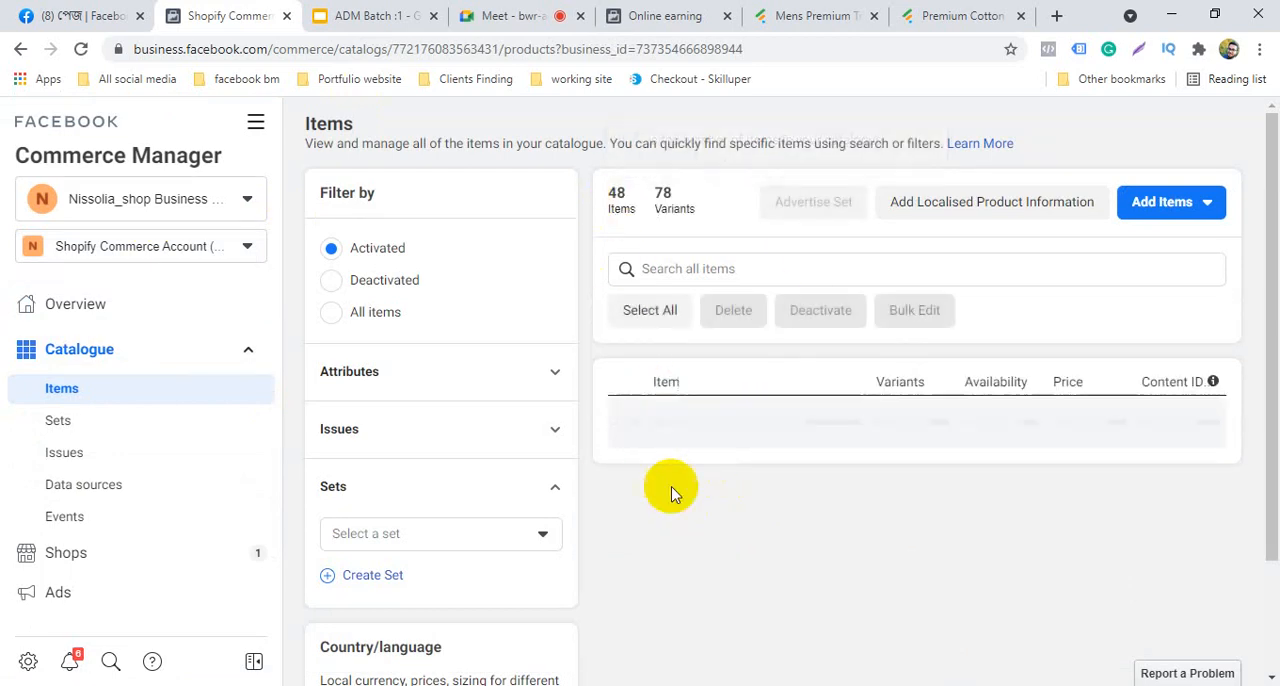
{"action": "scroll", "coordinate": [683, 517], "scroll_direction": "down", "scroll_amount": 3}
{"action": "scroll", "coordinate": [683, 517], "scroll_direction": "up", "scroll_amount": 3}
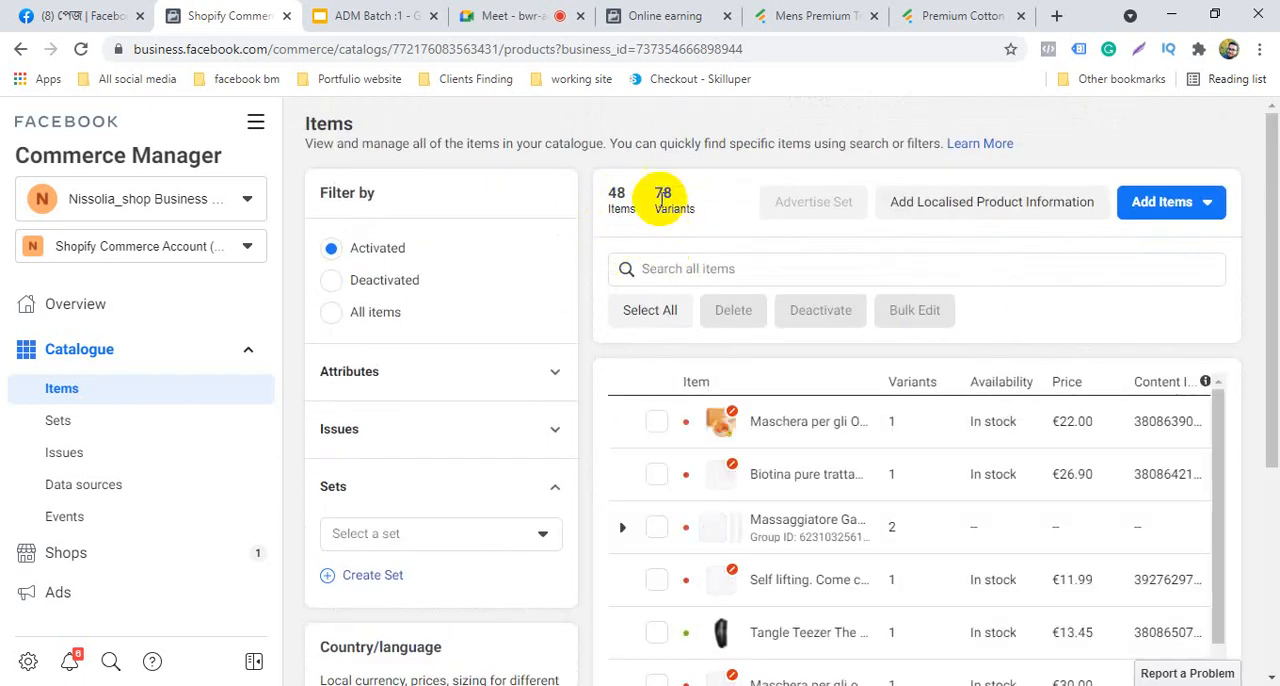
{"action": "scroll", "coordinate": [750, 555], "scroll_direction": "down", "scroll_amount": 10}
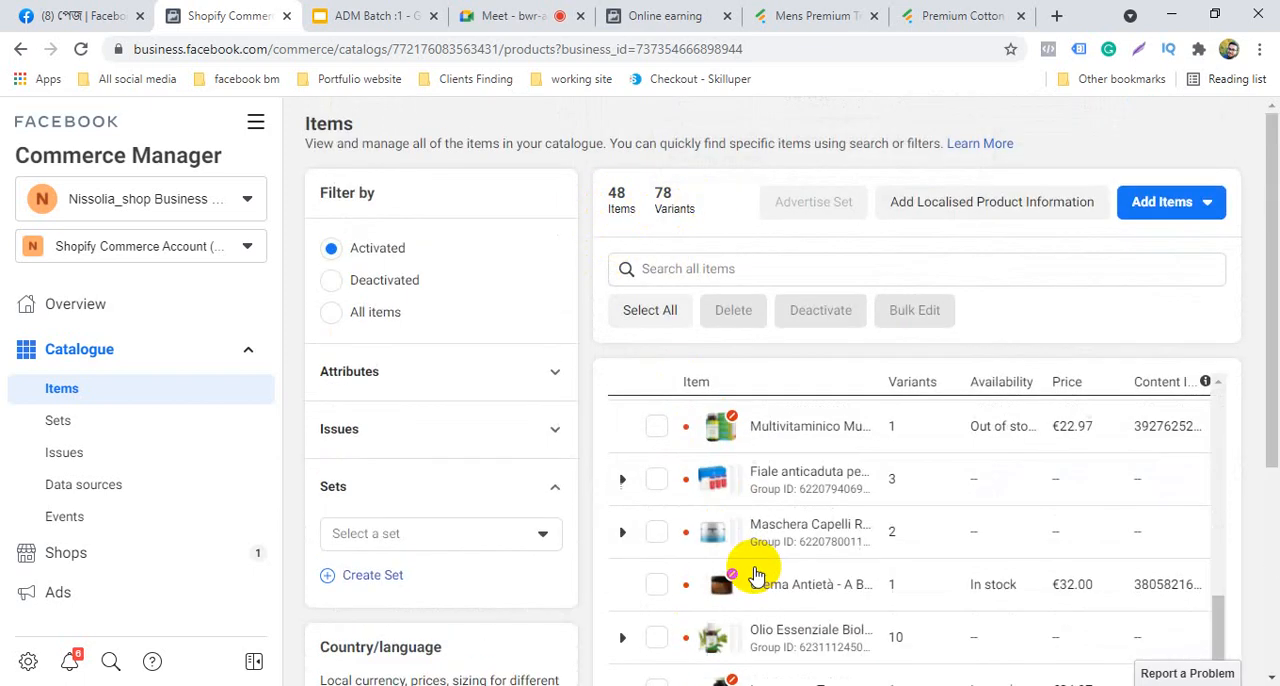
{"action": "scroll", "coordinate": [758, 578], "scroll_direction": "up", "scroll_amount": 6}
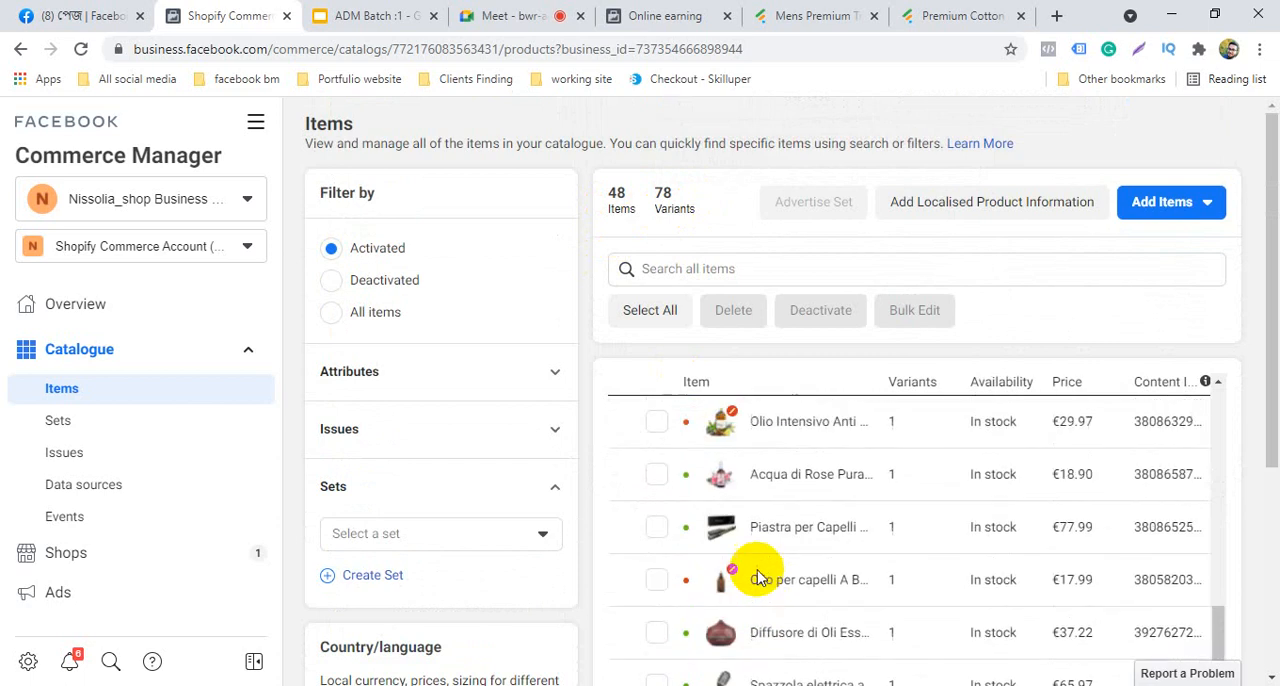
{"action": "scroll", "coordinate": [758, 578], "scroll_direction": "down", "scroll_amount": 3}
{"action": "scroll", "coordinate": [758, 577], "scroll_direction": "up", "scroll_amount": 1}
{"action": "scroll", "coordinate": [900, 540], "scroll_direction": "up", "scroll_amount": 10}
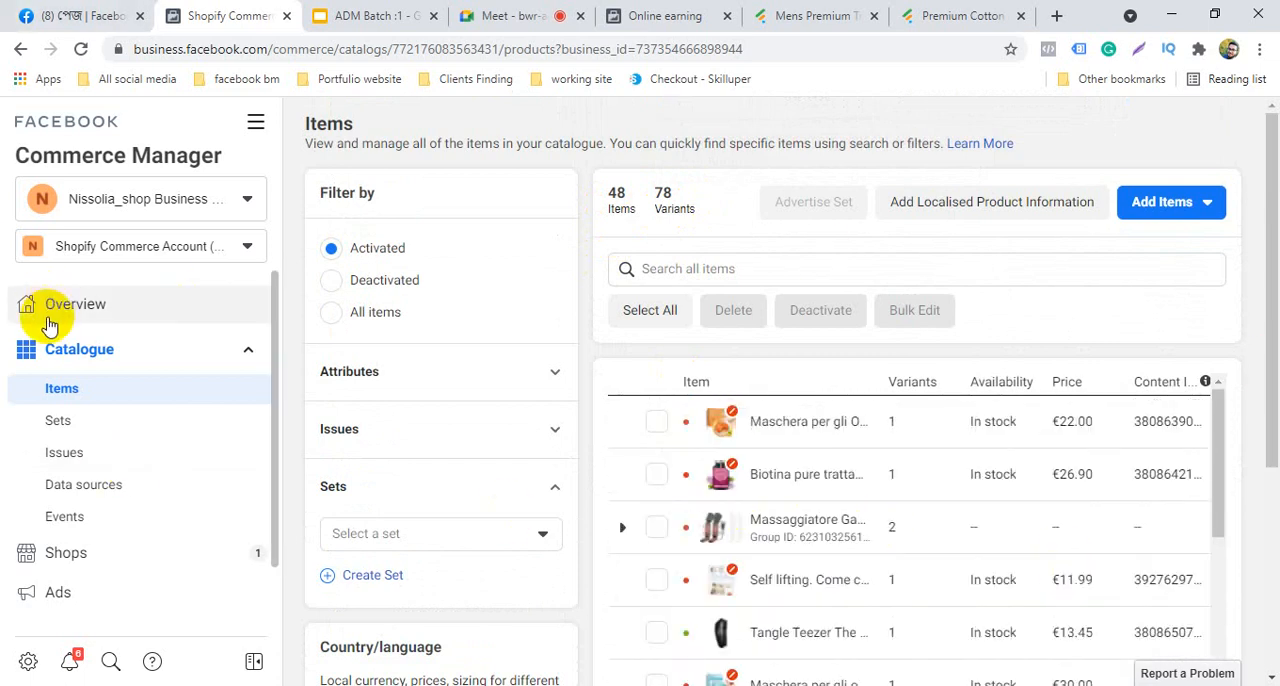
Review the publishing stage, announcements and issues in the commerce account's overview, and open its list of shops
{"action": "left_click", "coordinate": [92, 314]}
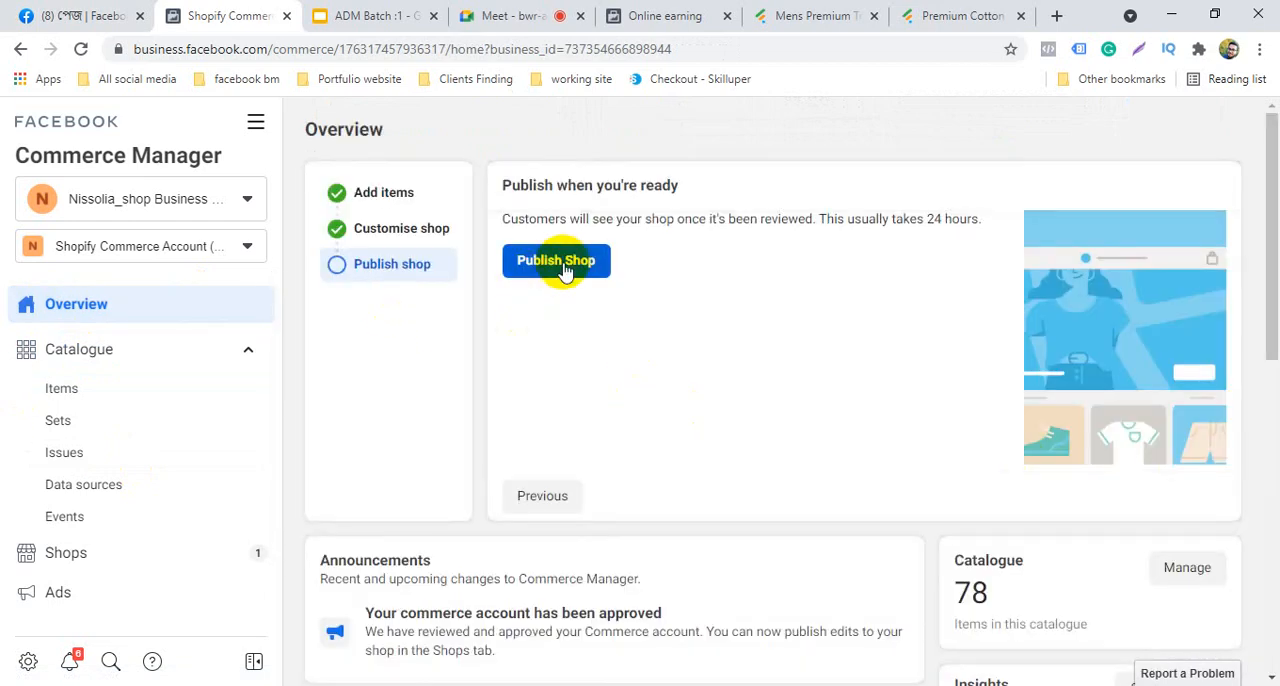
{"action": "scroll", "coordinate": [505, 483], "scroll_direction": "down", "scroll_amount": 2}
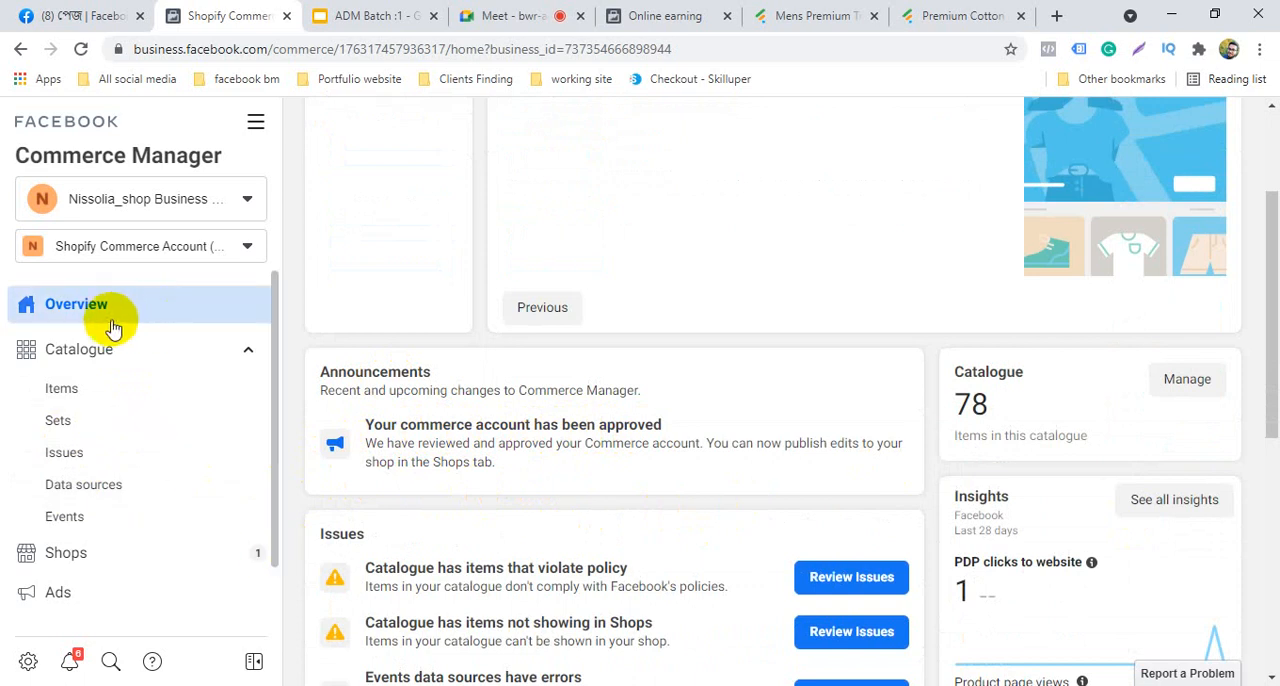
{"action": "left_click", "coordinate": [94, 558]}
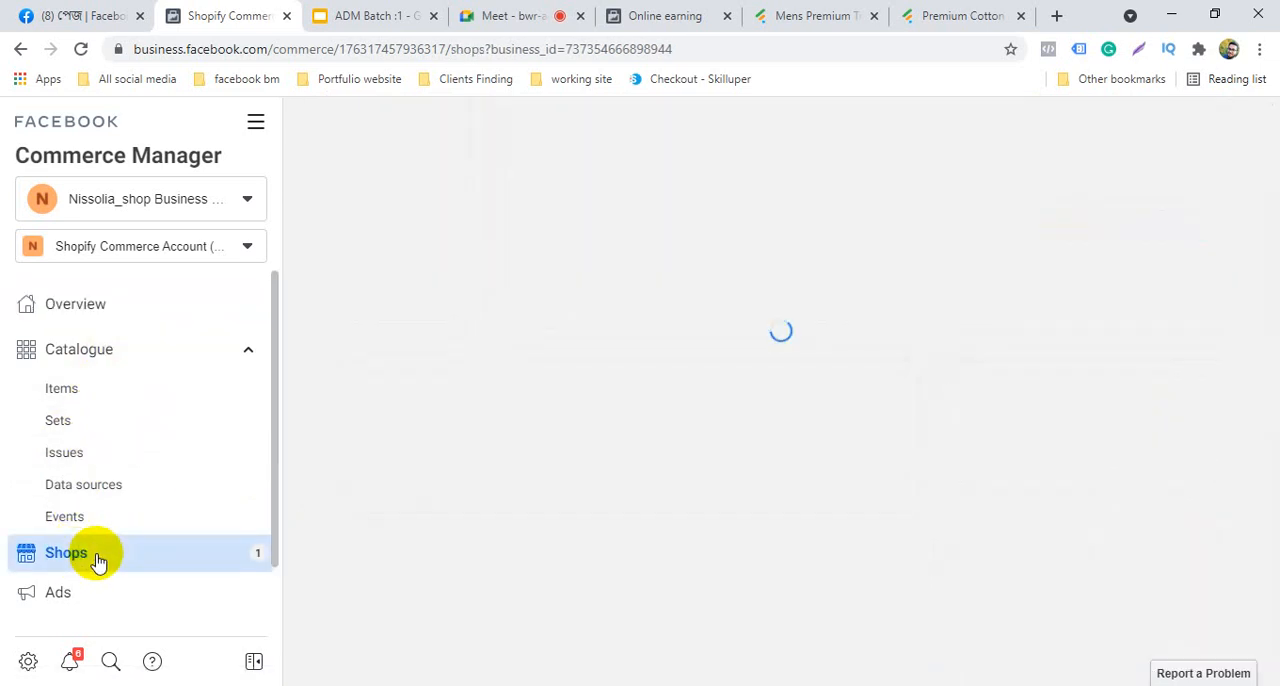
Check the Google Meet call briefly, return to the shops list, and dismiss the presenting notification
{"action": "left_click", "coordinate": [20, 14]}
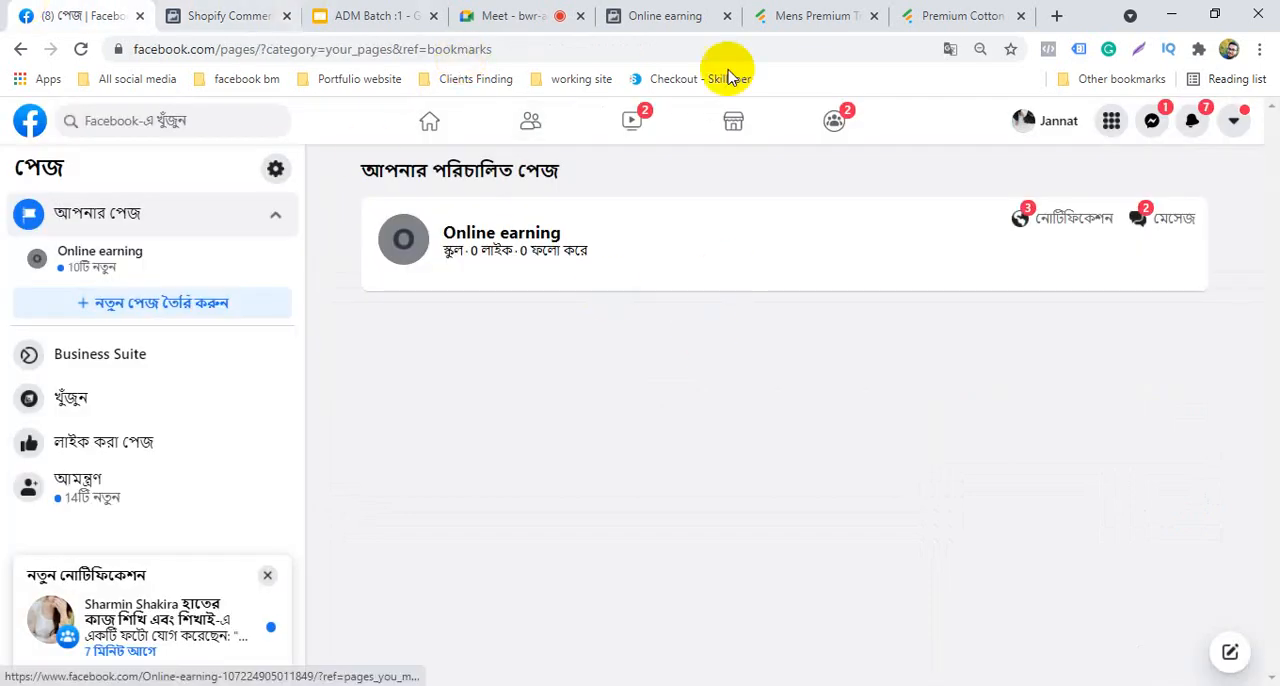
{"action": "left_click", "coordinate": [485, 12]}
{"action": "left_click", "coordinate": [255, 12]}
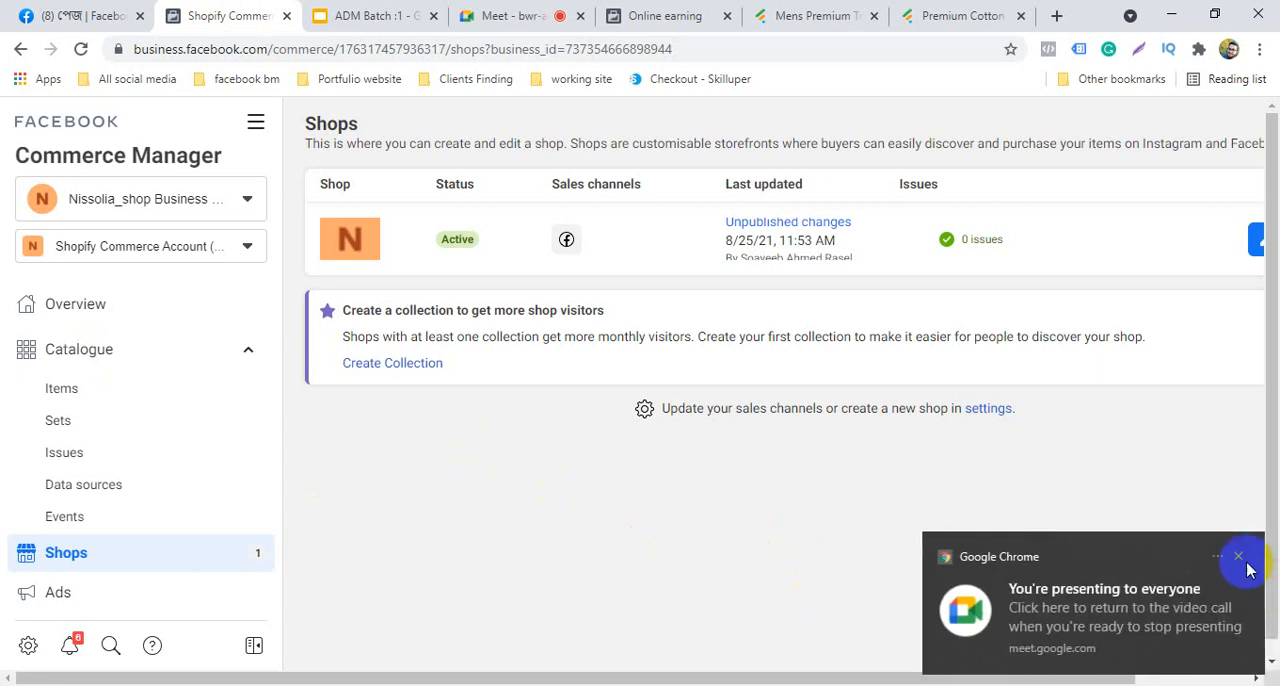
{"action": "left_click", "coordinate": [1237, 557]}
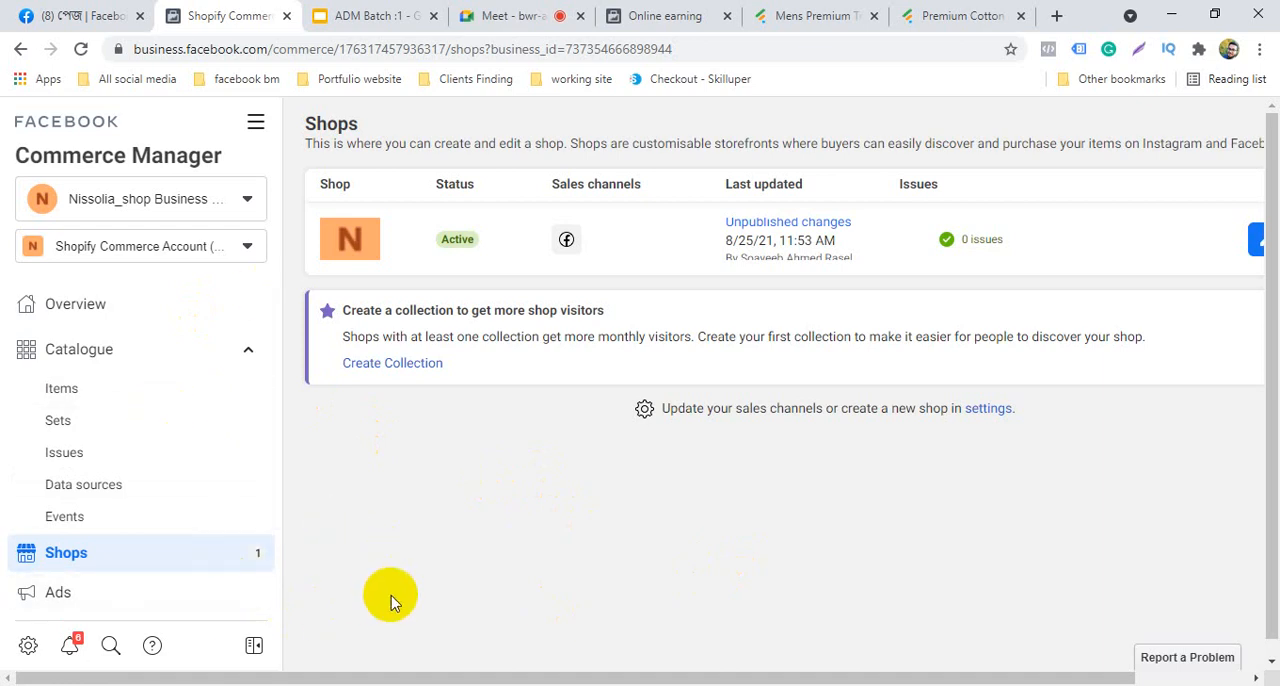
Switch to the Google Meet call and mute the participant who is speaking for everyone
{"action": "left_click", "coordinate": [505, 15]}
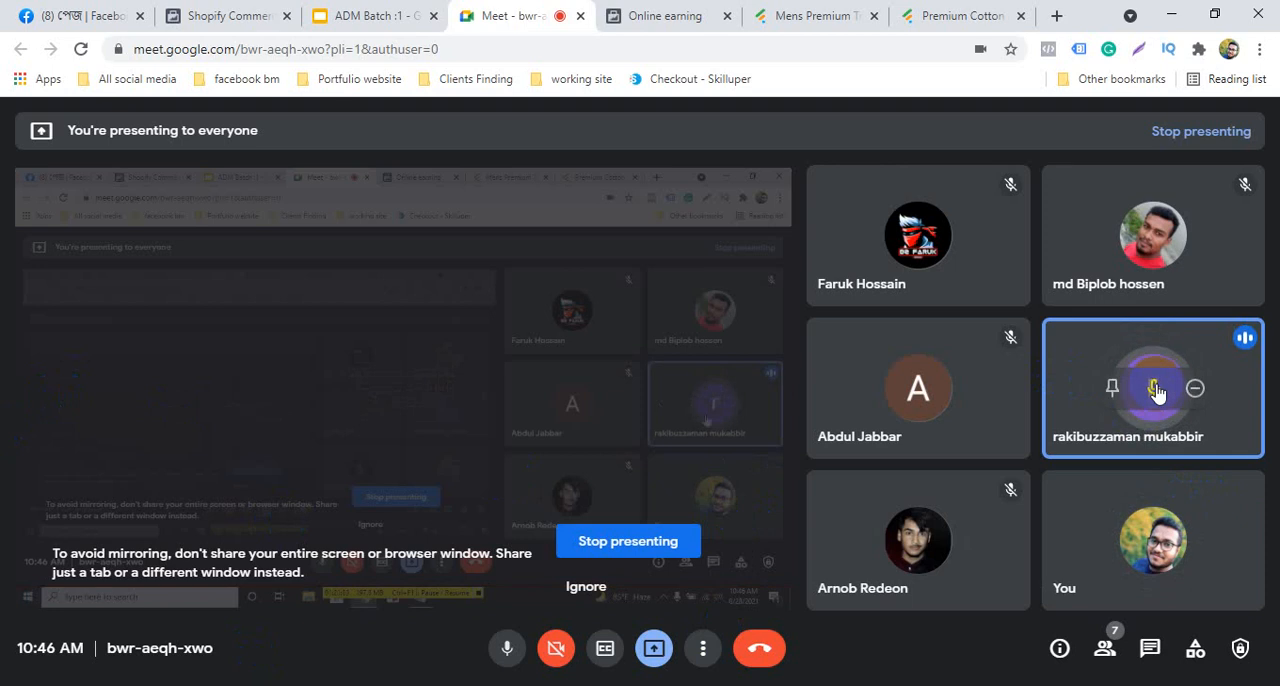
{"action": "left_click", "coordinate": [1150, 410]}
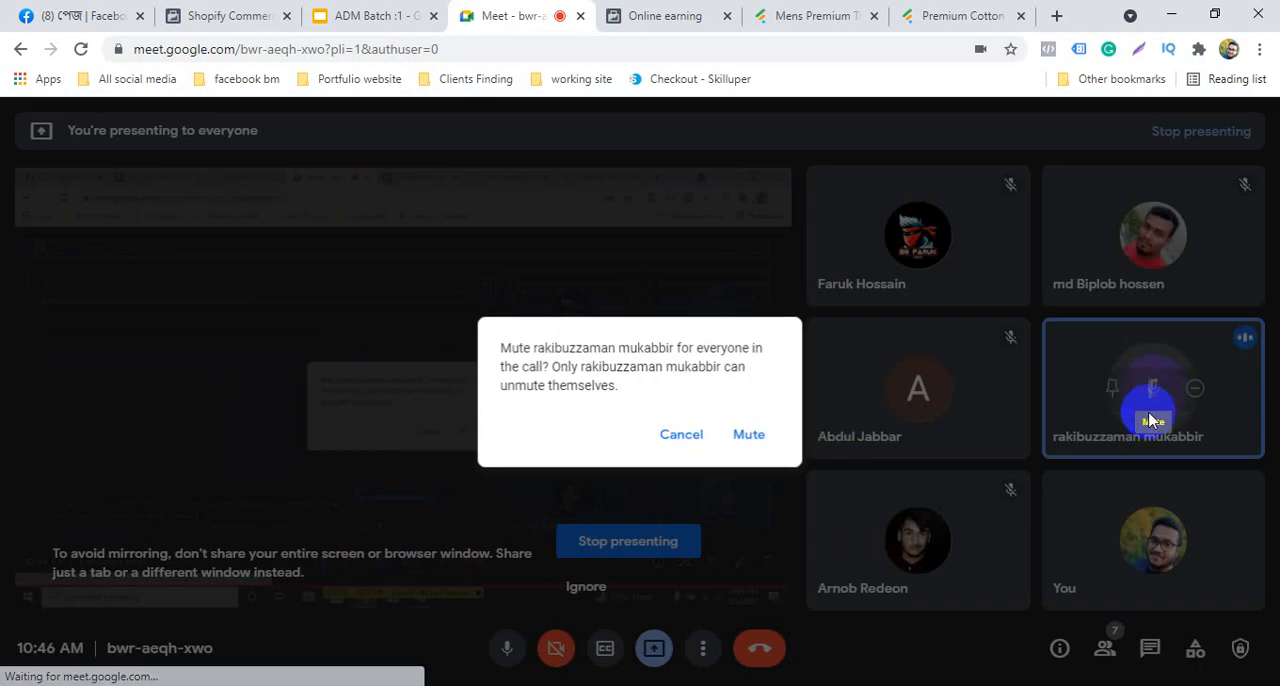
{"action": "left_click", "coordinate": [749, 436]}
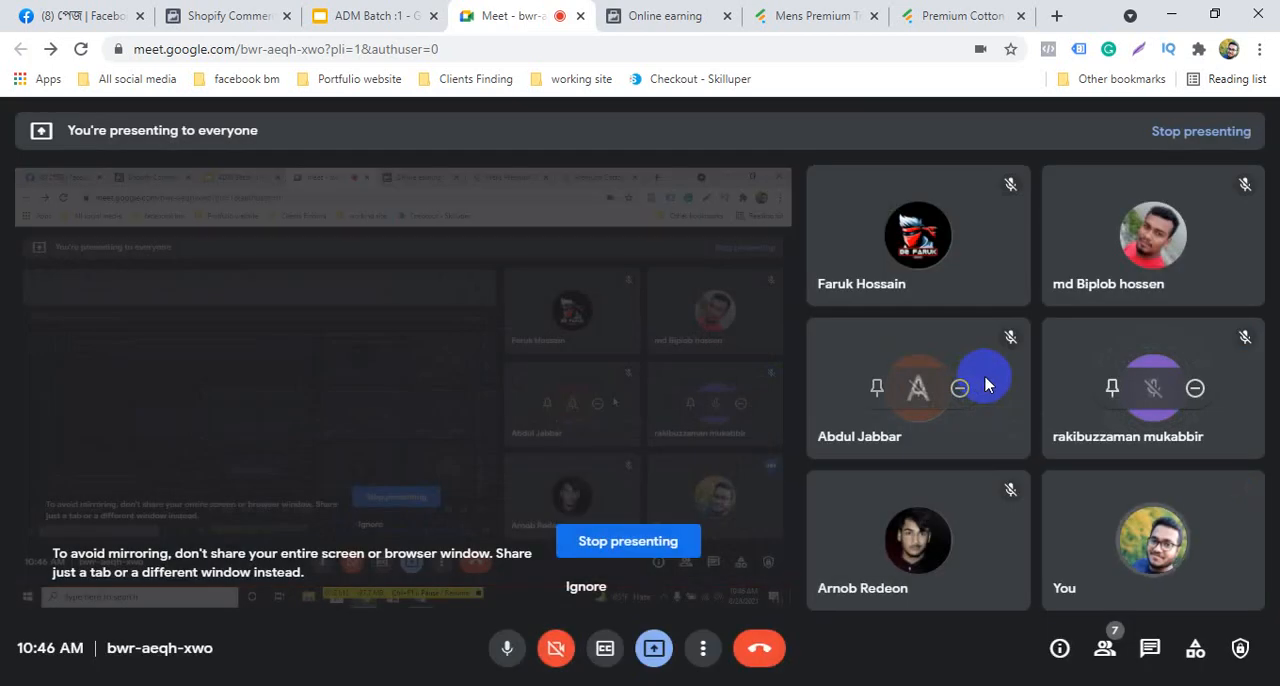